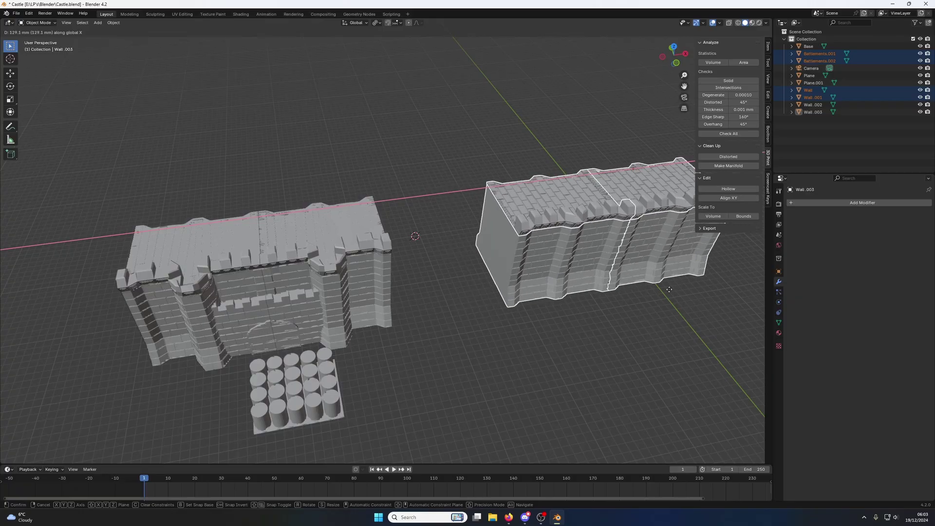
# Step: Place the selected wall sections about 129 mm along X and set the 3D cursor in the gap beside the gatehouse
pyautogui.click(679, 285)
pyautogui.click(10, 59)
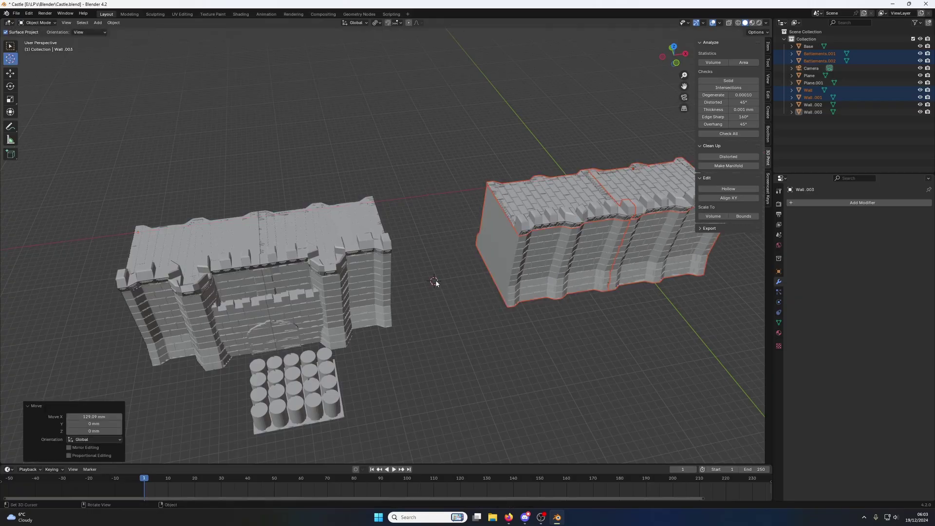
pyautogui.scroll(5, 448, 282)
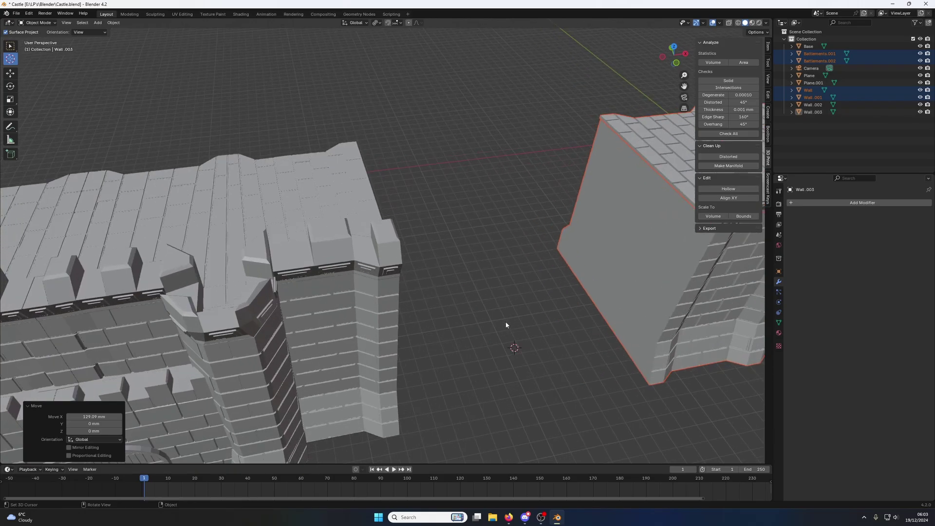
pyautogui.moveTo(505, 322); pyautogui.dragTo(300, 381, button='middle')
pyautogui.scroll(3, 390, 277)
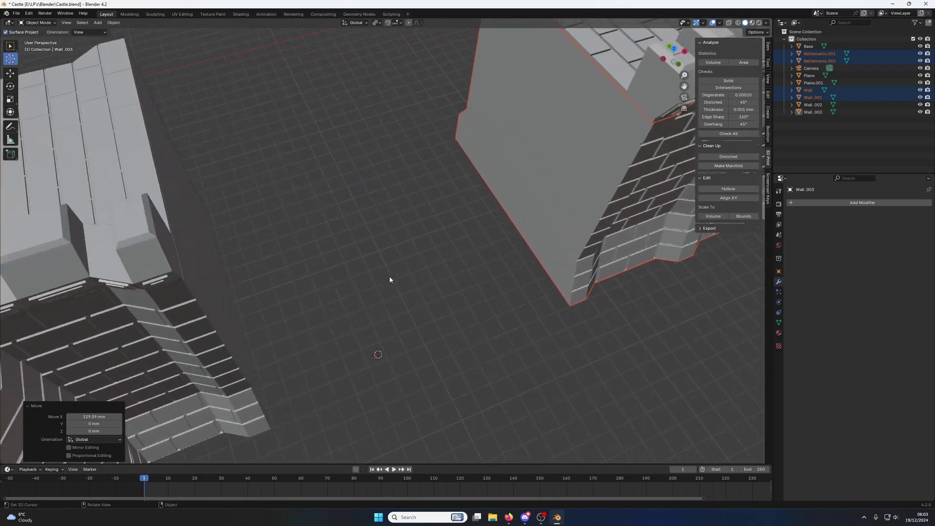
pyautogui.click(9, 45)
# Step: Add a mesh cube at the 3D cursor with a size of 150 mm
pyautogui.hotkey('shift', 'a')
pyautogui.moveTo(112, 135)
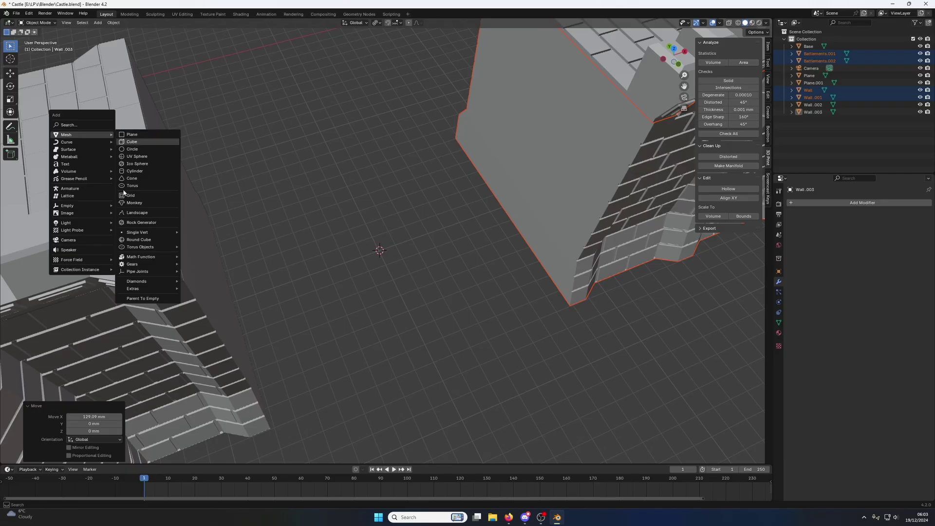
pyautogui.click(146, 141)
pyautogui.click(95, 394)
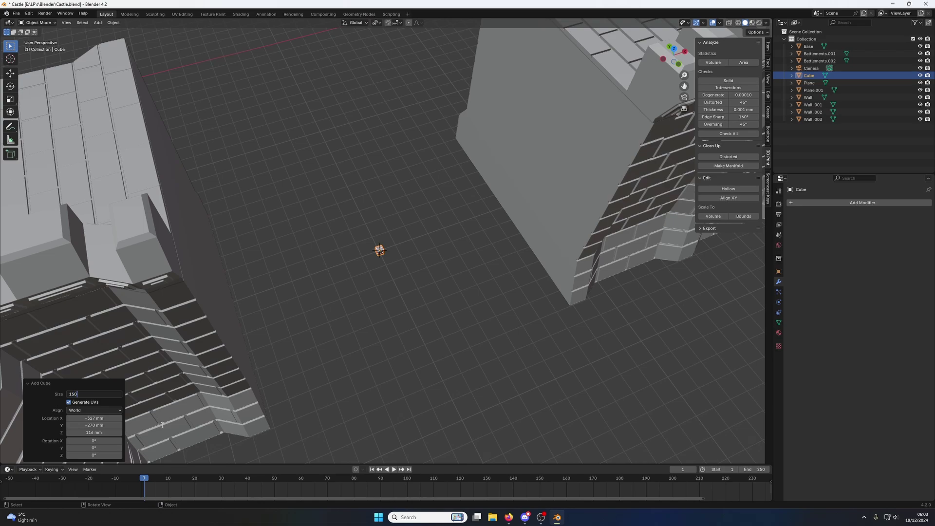
pyautogui.press('Return')
# Step: Move the cube about 20 mm along X and 67 mm along Y into the gap between the gatehouse and walls
pyautogui.scroll(-4, 378, 343)
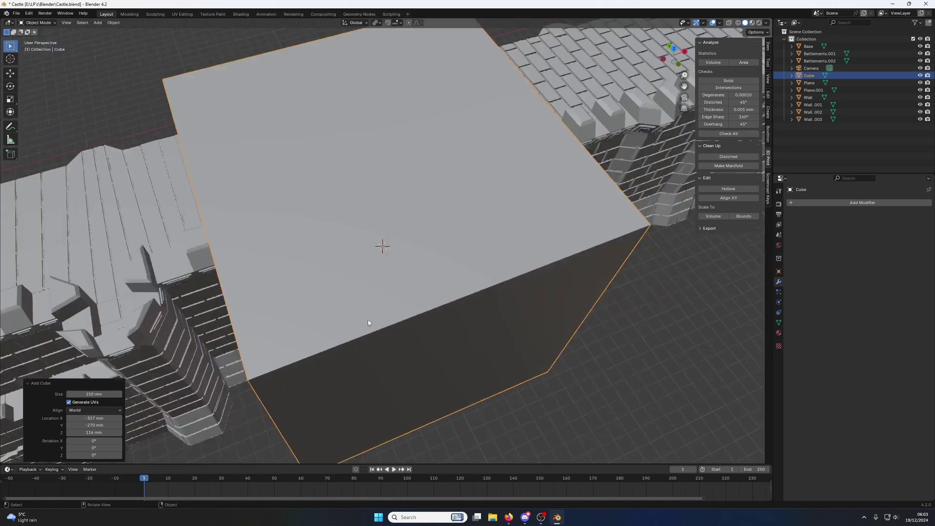
pyautogui.moveTo(368, 322); pyautogui.dragTo(251, 343, button='middle')
pyautogui.press('KP_7')
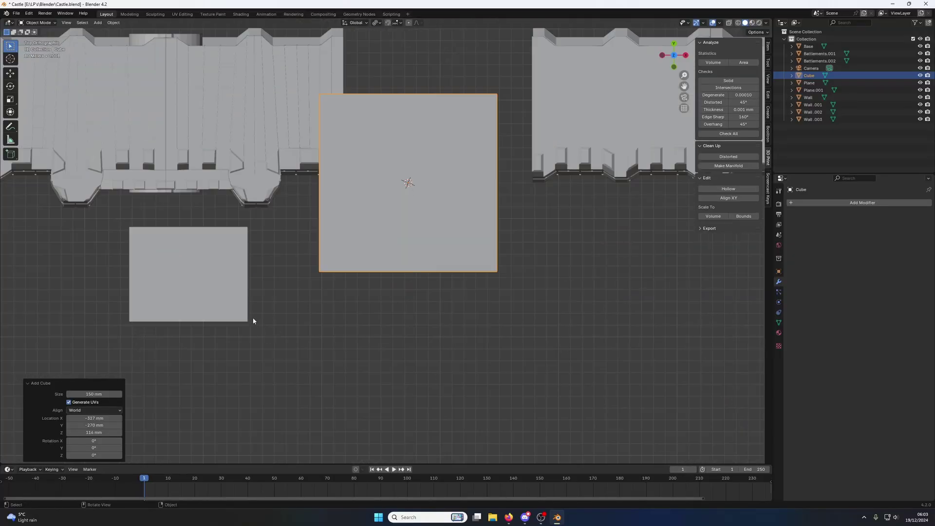
pyautogui.scroll(-3, 283, 319)
pyautogui.press('g')
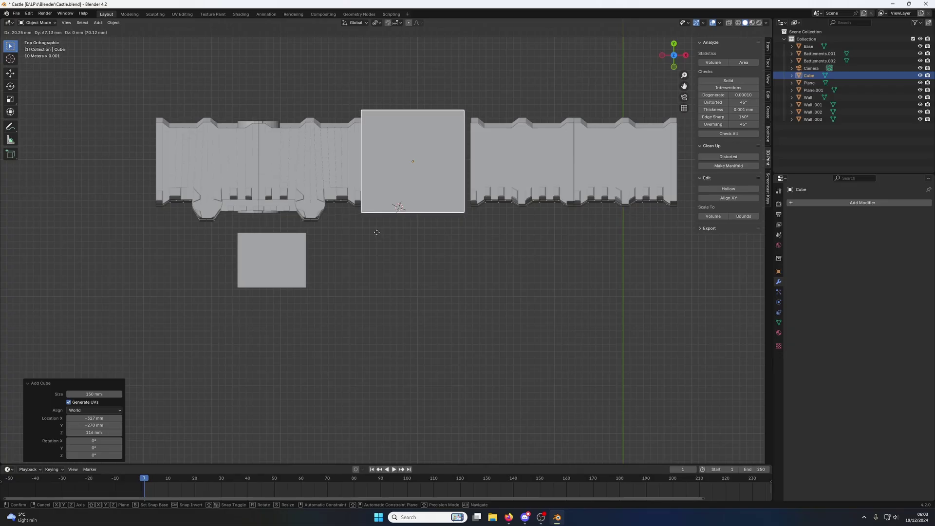
pyautogui.click(376, 233)
# Step: Lower the cube about 52 mm along Z in the front view
pyautogui.click(526, 166)
pyautogui.keyDown('shift'); pyautogui.click(611, 184); pyautogui.keyUp('shift')
pyautogui.moveTo(611, 184); pyautogui.dragTo(529, 218, button='middle')
pyautogui.scroll(4, 591, 282)
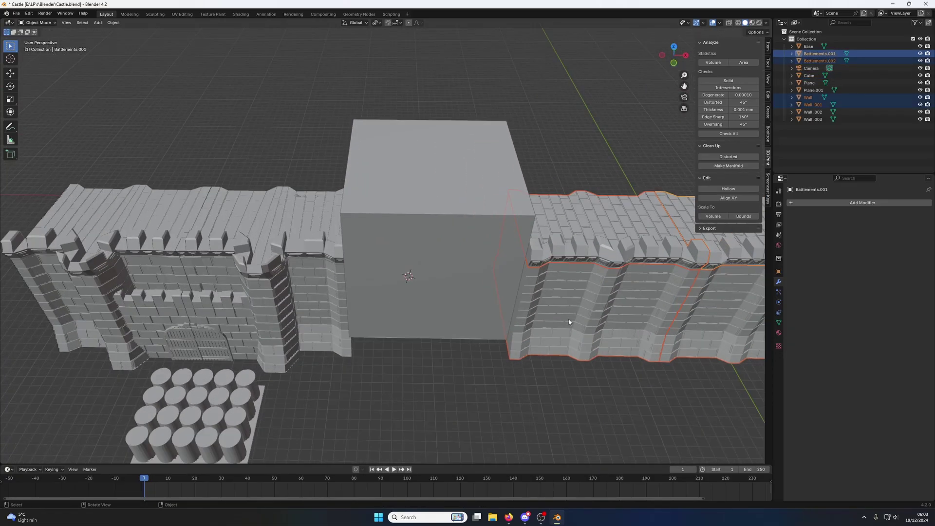
pyautogui.press('KP_1')
pyautogui.scroll(-1, 437, 359)
pyautogui.click(437, 362)
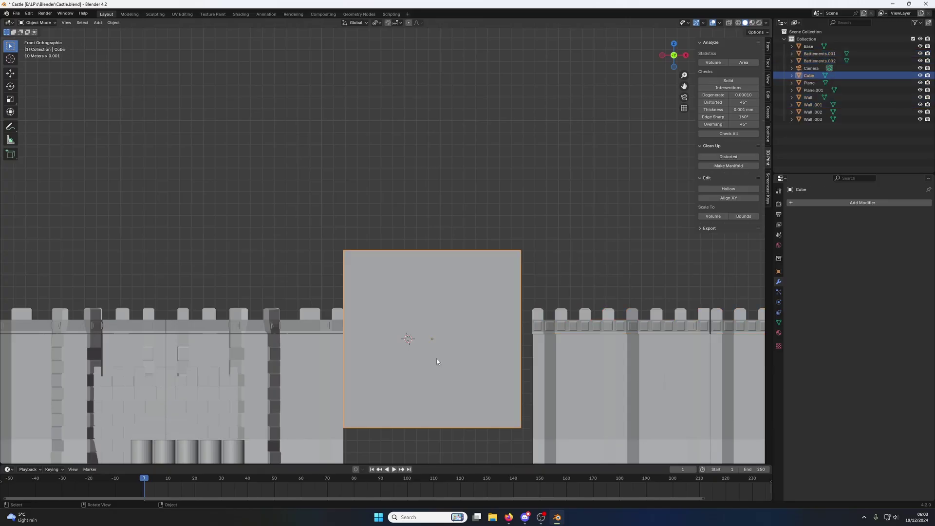
pyautogui.press('g')
pyautogui.press('z')
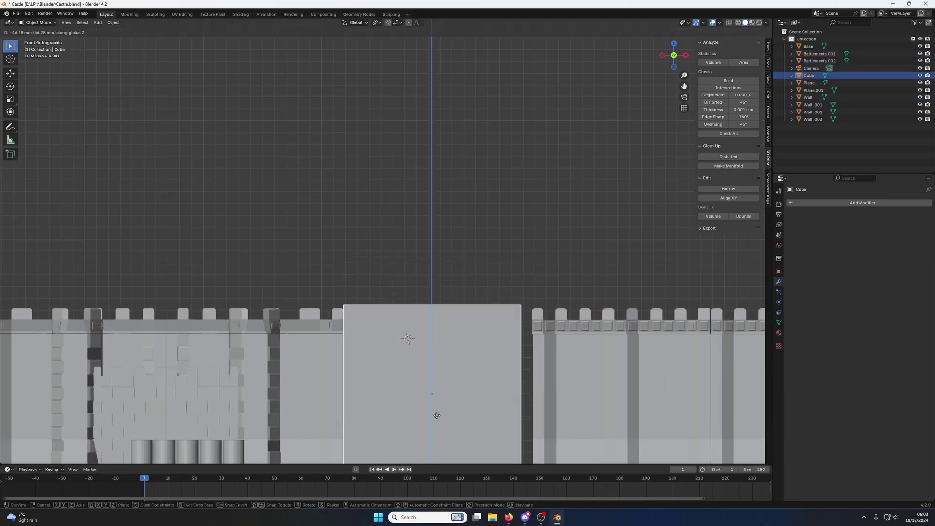
pyautogui.click(437, 422)
# Step: Raise the cube about 11 mm along Z to align its base with the bases of the walls
pyautogui.scroll(-2, 437, 422)
pyautogui.scroll(2, 434, 416)
pyautogui.keyDown('shift'); pyautogui.moveTo(434, 416); pyautogui.dragTo(446, 209, button='middle'); pyautogui.keyUp('shift')
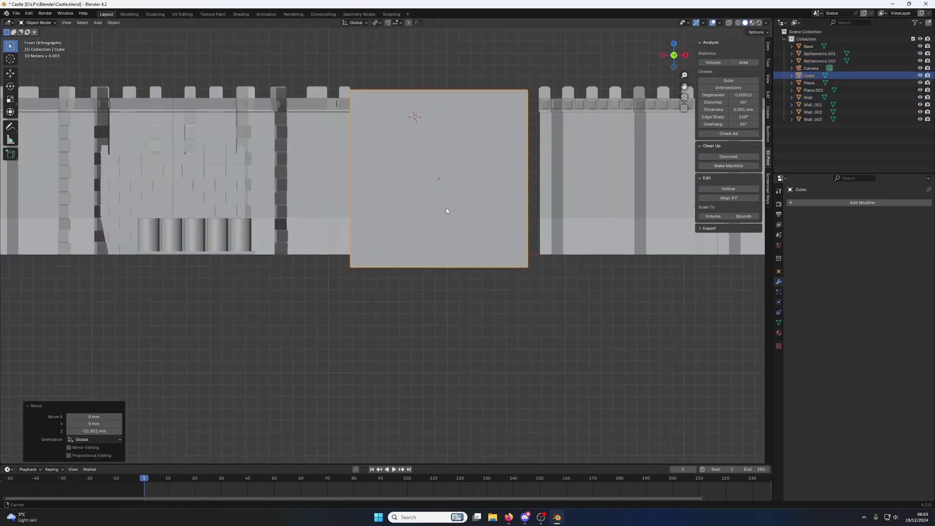
pyautogui.scroll(3, 455, 275)
pyautogui.press('g')
pyautogui.press('z')
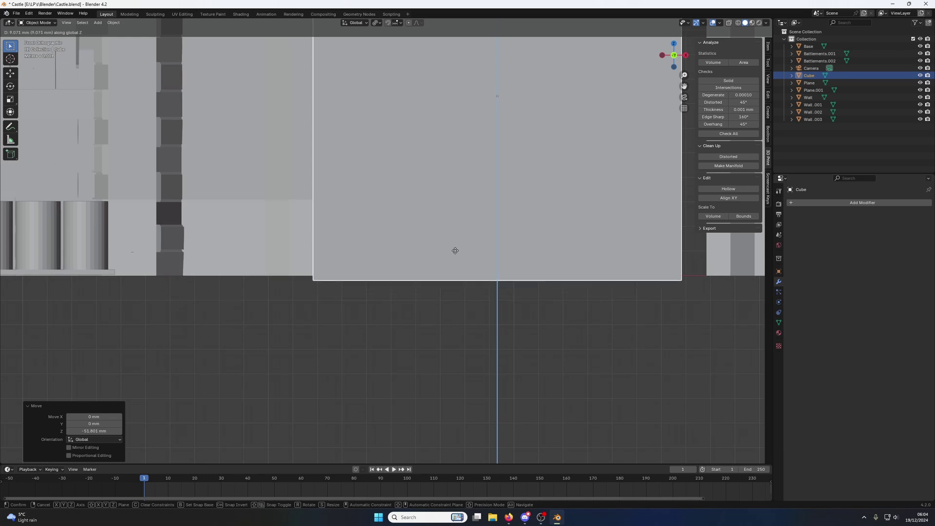
pyautogui.click(458, 248)
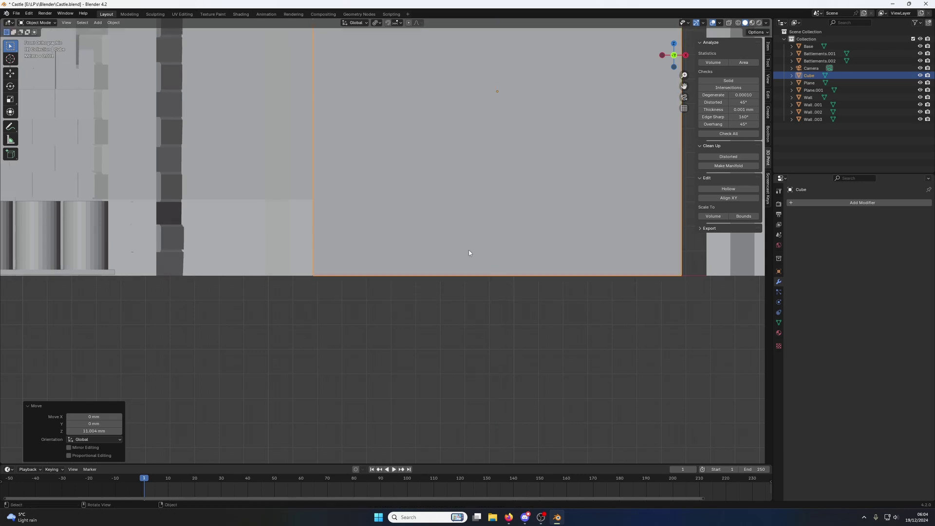
# Step: Move the two wall sections and their battlements about -10.2 mm along X to meet the cube's side
pyautogui.scroll(-3, 487, 250)
pyautogui.scroll(-3, 507, 253)
pyautogui.keyDown('shift'); pyautogui.moveTo(526, 234); pyautogui.dragTo(424, 288, button='middle'); pyautogui.keyUp('shift')
pyautogui.moveTo(443, 192); pyautogui.dragTo(637, 334)
pyautogui.press('g')
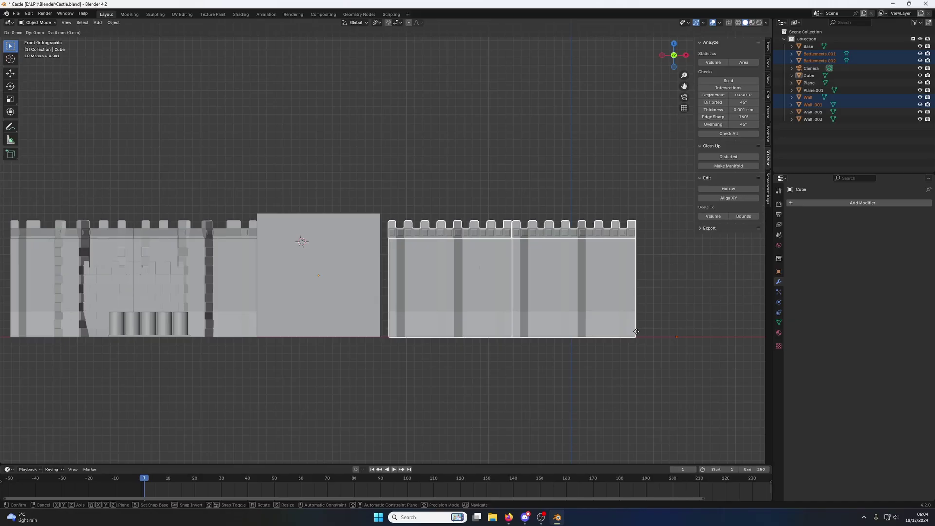
pyautogui.press('x')
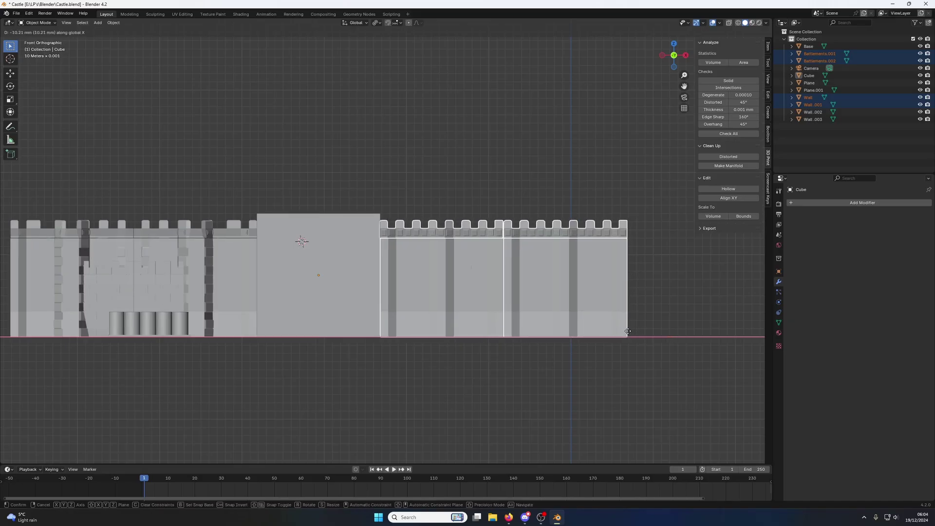
pyautogui.click(628, 332)
# Step: Edit the cube's mesh with X-ray on and add centred loop cuts dividing it into quarters in the top view
pyautogui.moveTo(440, 235); pyautogui.dragTo(307, 269, button='middle')
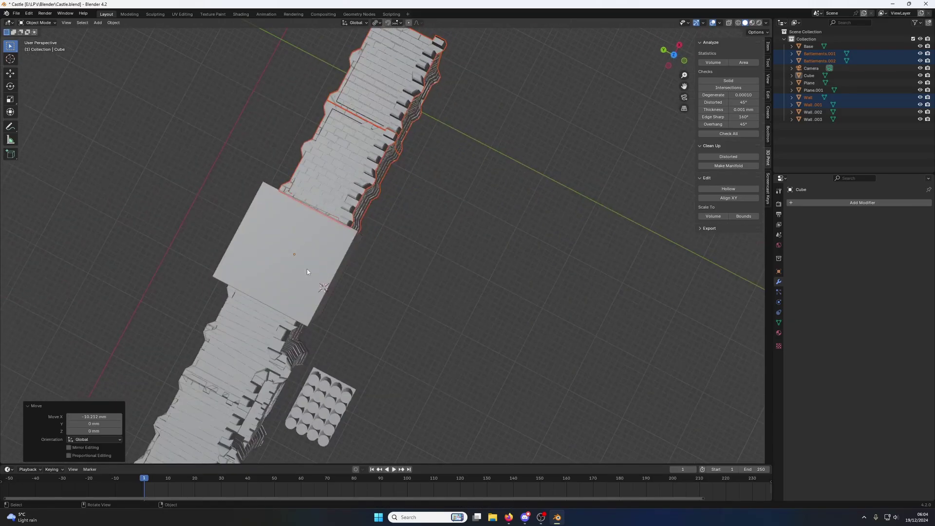
pyautogui.click(309, 266)
pyautogui.press('Tab')
pyautogui.press('KP_7')
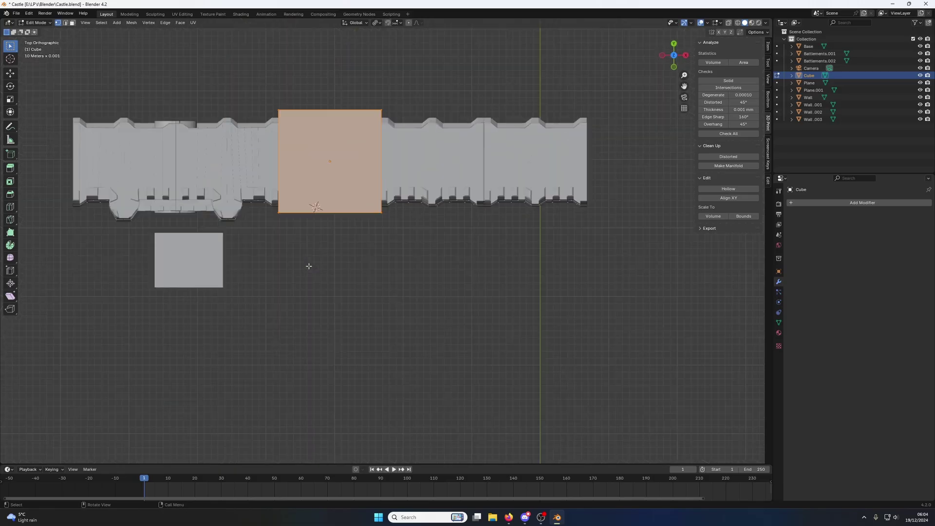
pyautogui.click(728, 24)
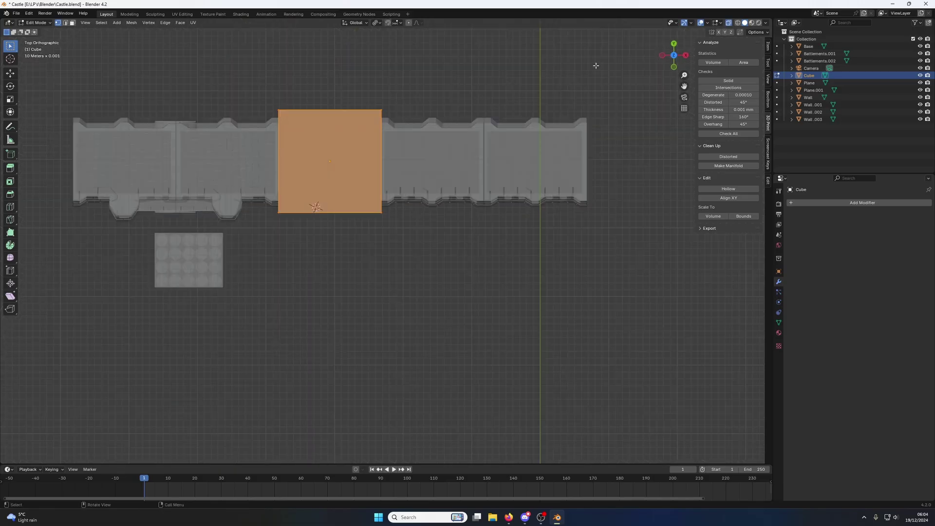
pyautogui.moveTo(239, 91); pyautogui.dragTo(390, 120)
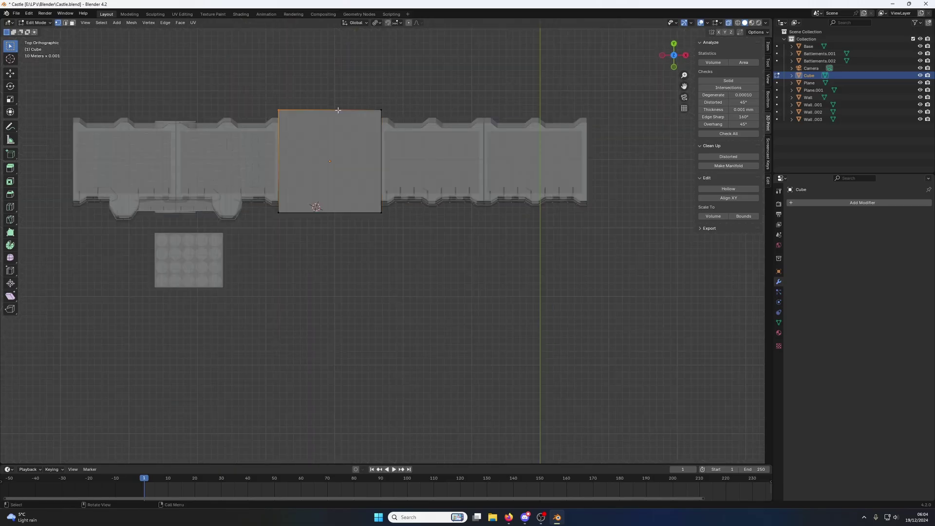
pyautogui.hotkey('ctrl', 't')
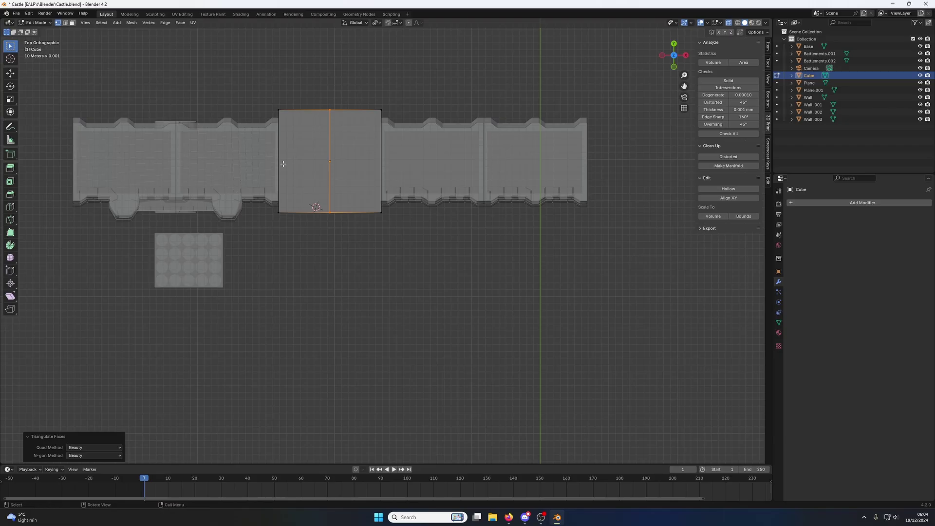
pyautogui.rightClick(279, 156)
pyautogui.click(396, 123)
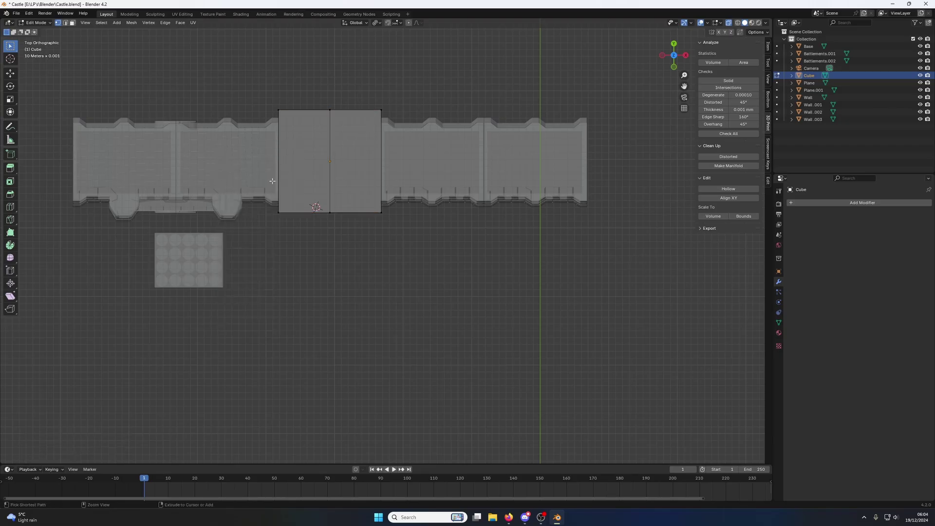
pyautogui.hotkey('ctrl', 'r')
pyautogui.click(286, 167)
pyautogui.rightClick(286, 167)
# Step: Delete the cube's vertices on its +Y and +X sides to leave a single quarter
pyautogui.moveTo(251, 87); pyautogui.dragTo(382, 261)
pyautogui.press('x')
pyautogui.click(403, 129)
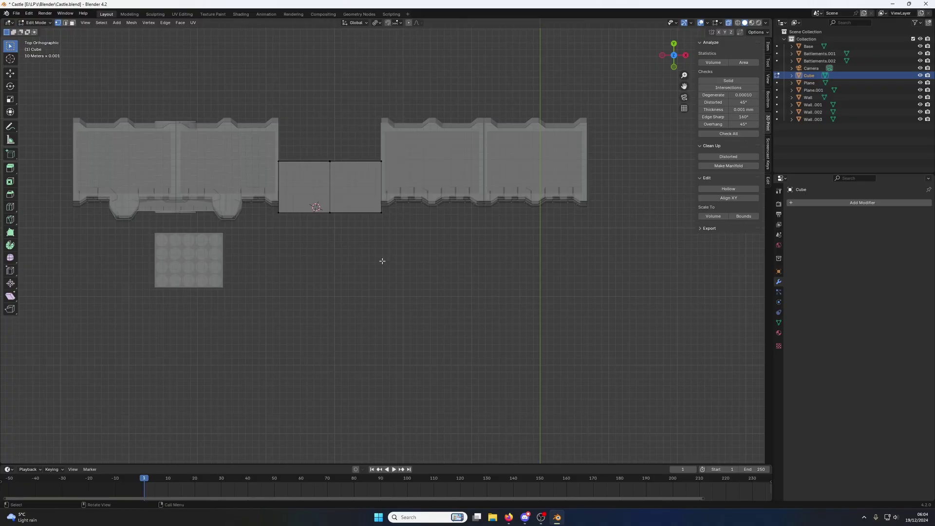
pyautogui.press('x')
pyautogui.click(404, 228)
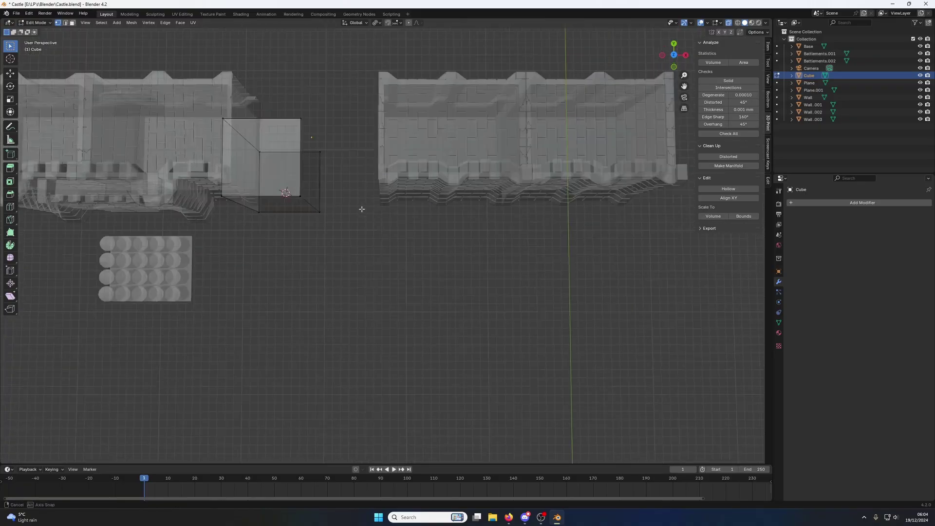
pyautogui.moveTo(404, 228); pyautogui.dragTo(535, 142, button='middle')
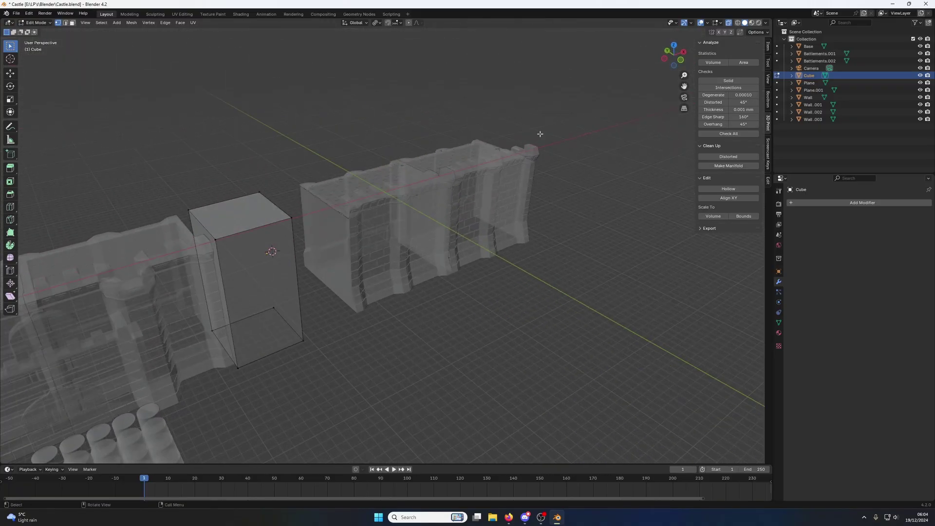
# Step: Turn off X-ray and delete the bottom and top faces of the remaining quarter
pyautogui.click(729, 23)
pyautogui.moveTo(341, 254)
pyautogui.mouseDown(button='middle')
pyautogui.moveTo(309, 261)
pyautogui.moveTo(375, 246)
pyautogui.moveTo(410, 254)
pyautogui.mouseUp(button='middle')
pyautogui.moveTo(422, 355); pyautogui.dragTo(465, 419, button='middle')
pyautogui.click(455, 396)
pyautogui.press('x')
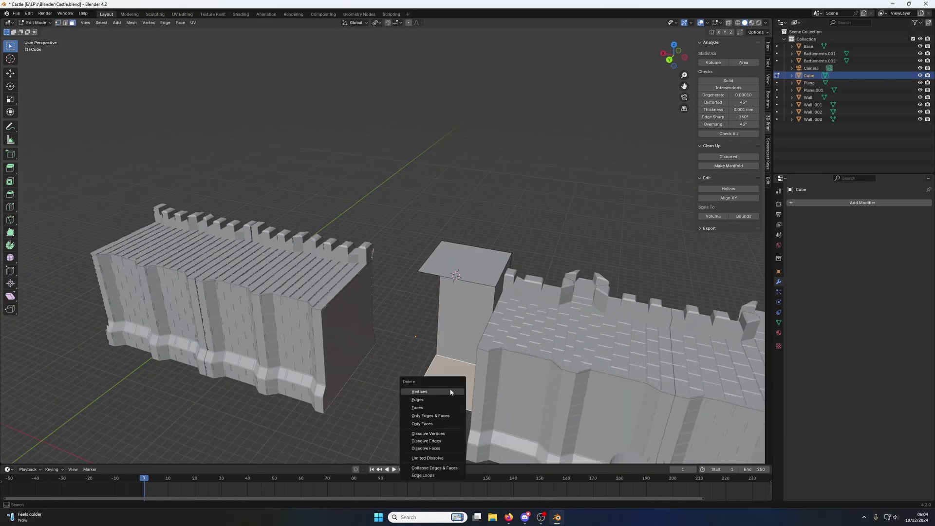
pyautogui.click(426, 399)
pyautogui.click(453, 311)
pyautogui.press('x')
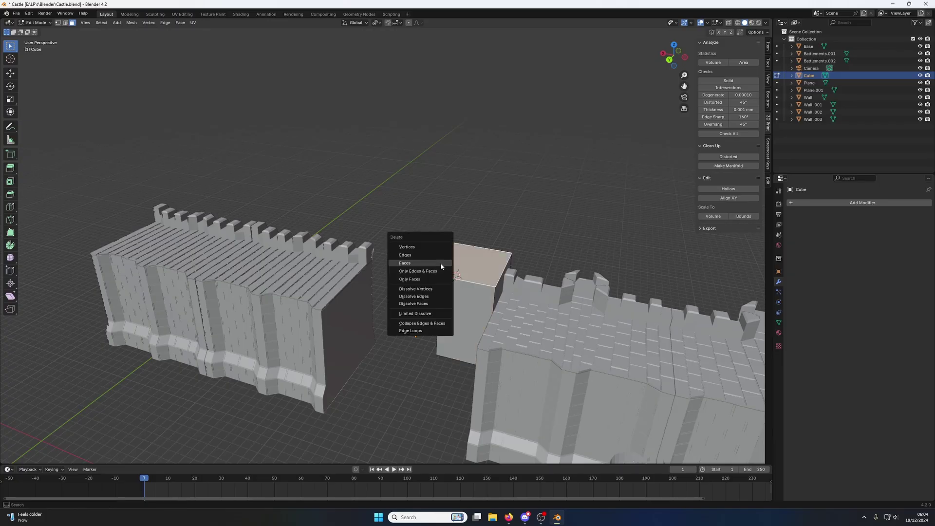
pyautogui.click(440, 265)
pyautogui.moveTo(441, 264); pyautogui.dragTo(503, 289, button='middle')
# Step: Leave mesh editing and shift the quarter shell about 1.2 mm along X
pyautogui.press('Tab')
pyautogui.press('g')
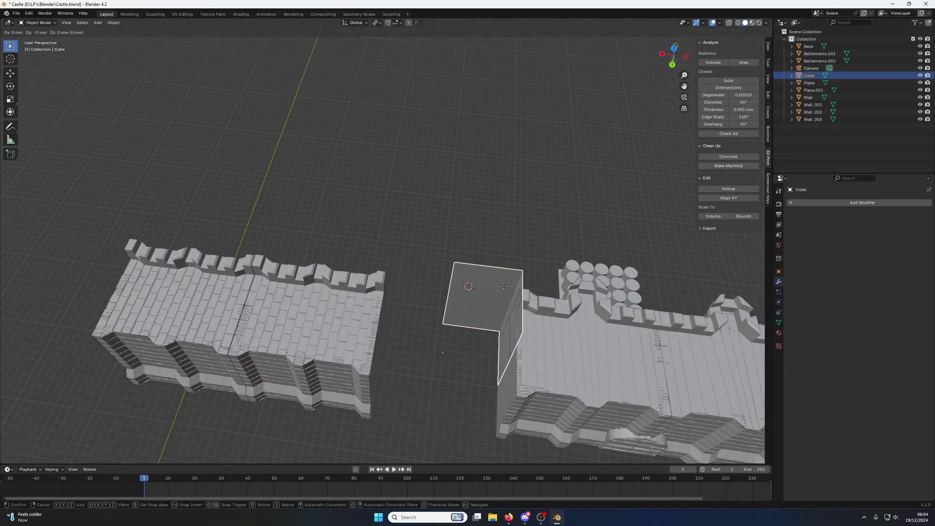
pyautogui.press('x')
pyautogui.click(502, 288)
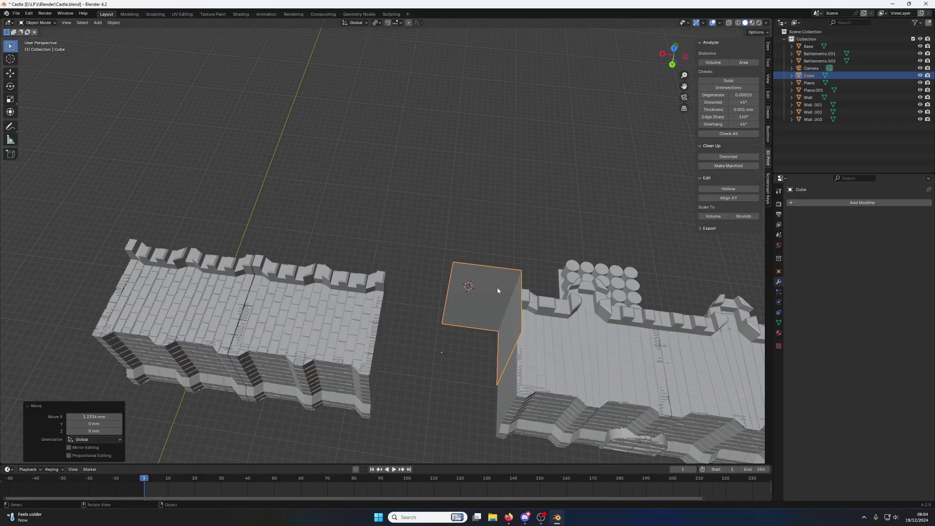
# Step: Add a Mirror modifier to the quarter shell and mirror it on both the X and Y axes
pyautogui.moveTo(494, 294); pyautogui.dragTo(478, 268, button='middle')
pyautogui.scroll(1, 477, 269)
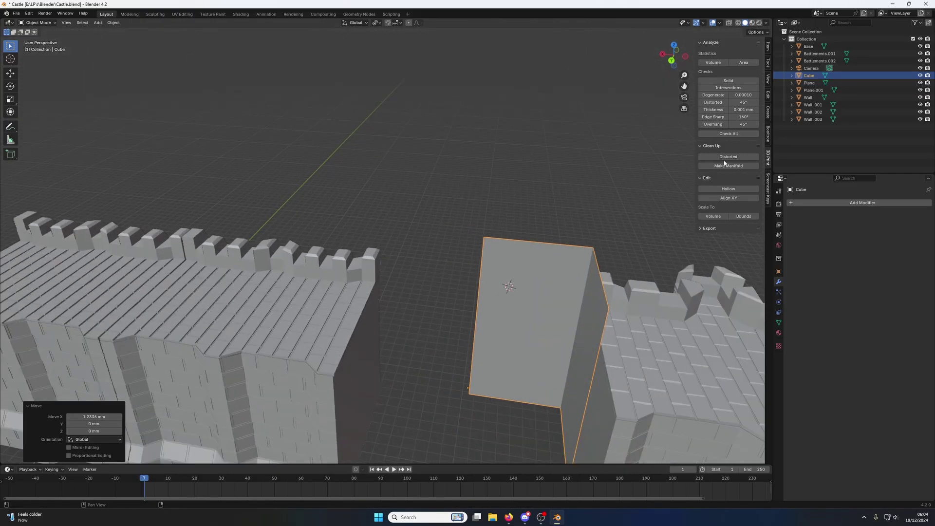
pyautogui.click(799, 203)
pyautogui.moveTo(799, 229)
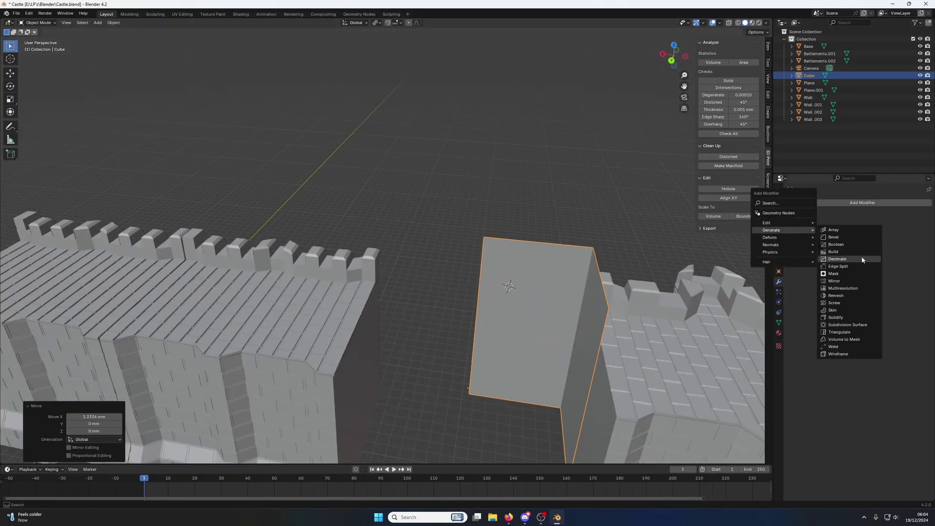
pyautogui.click(839, 281)
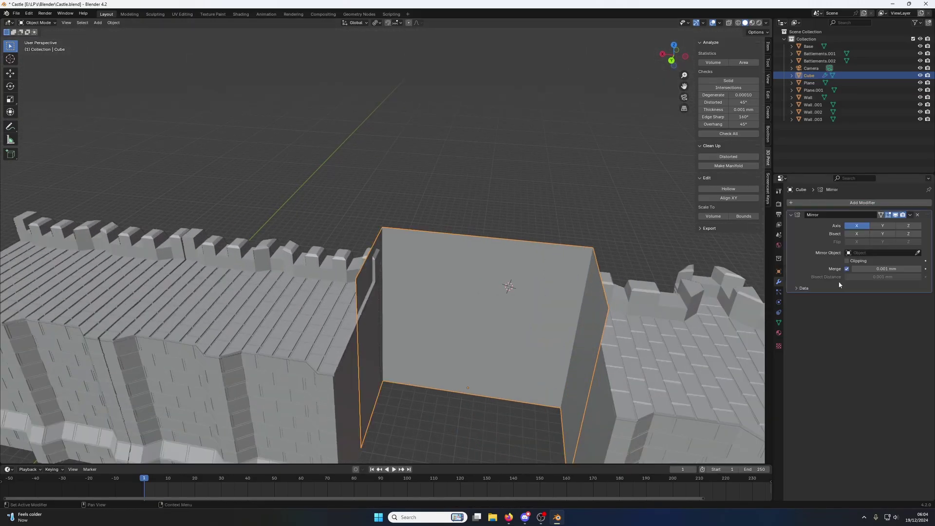
pyautogui.click(874, 228)
# Step: Move the two wall sections and their battlements about 5.5 mm along X, away from the mirrored block
pyautogui.moveTo(425, 285); pyautogui.dragTo(283, 287, button='middle')
pyautogui.click(295, 157)
pyautogui.moveTo(295, 157); pyautogui.dragTo(292, 122, button='middle')
pyautogui.moveTo(397, 105); pyautogui.dragTo(573, 228)
pyautogui.press('g')
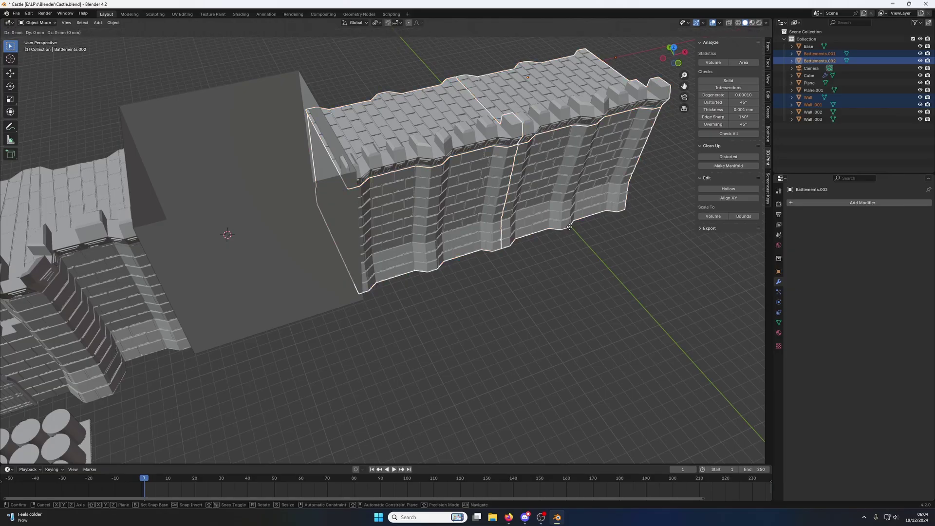
pyautogui.press('x')
pyautogui.click(573, 227)
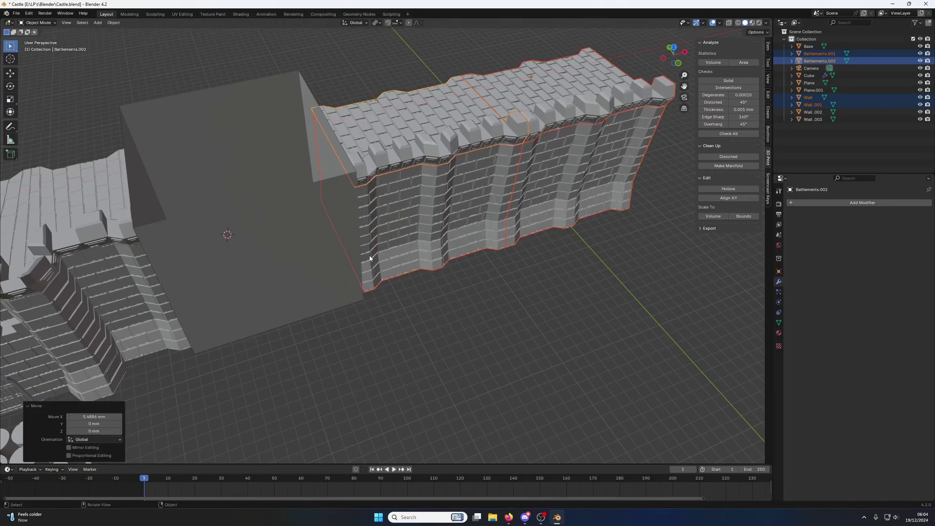
# Step: Select the mirrored block and raise its quarter's two top edges 20 mm along Z, then leave mesh editing
pyautogui.moveTo(372, 259); pyautogui.dragTo(403, 286, button='middle')
pyautogui.press('Tab')
pyautogui.press('Tab')
pyautogui.click(428, 269)
pyautogui.press('Tab')
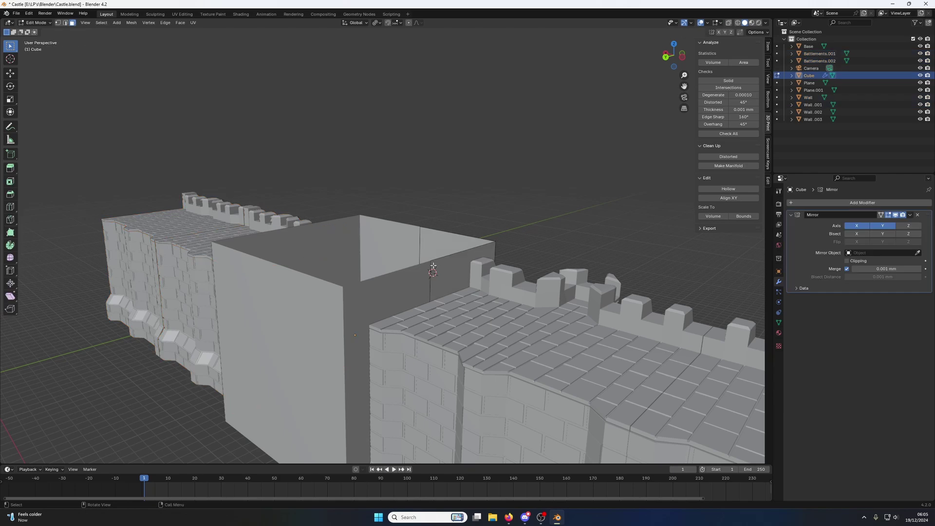
pyautogui.scroll(2, 469, 226)
pyautogui.click(511, 263)
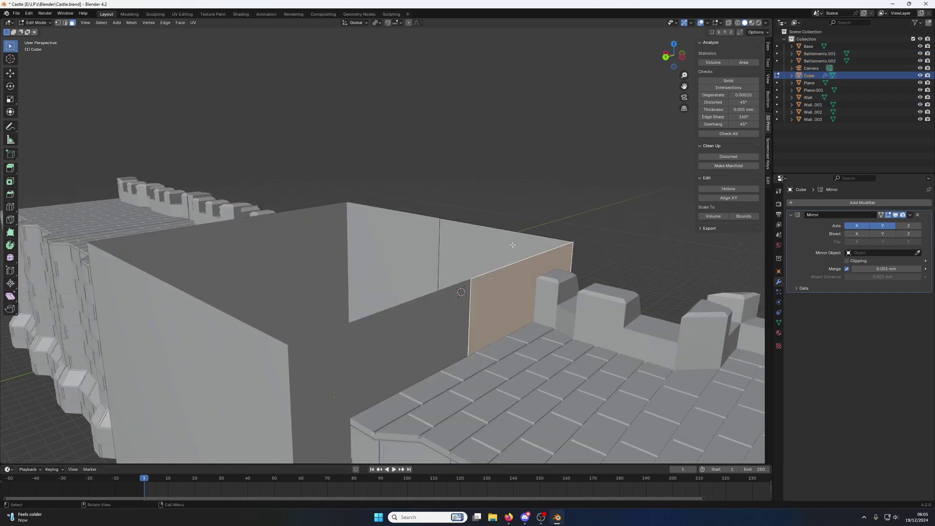
pyautogui.press('2')
pyautogui.click(515, 242)
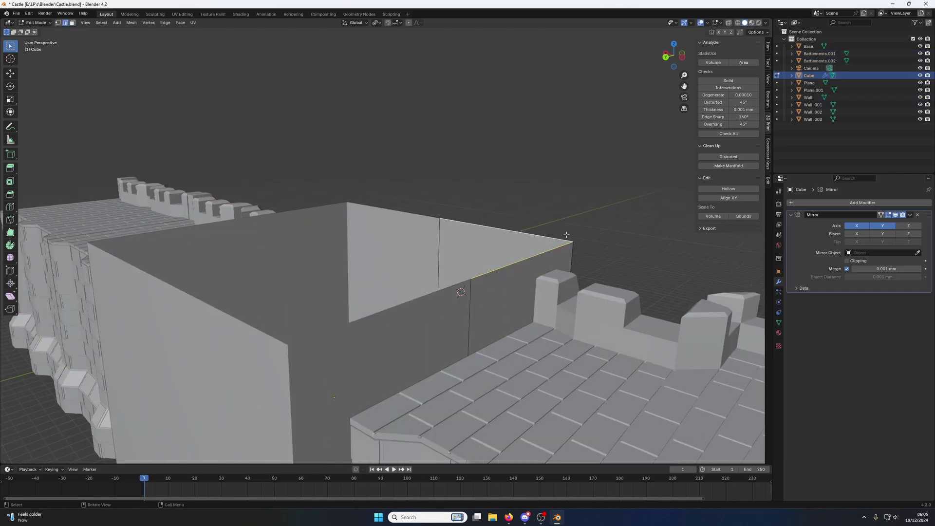
pyautogui.press('Tab')
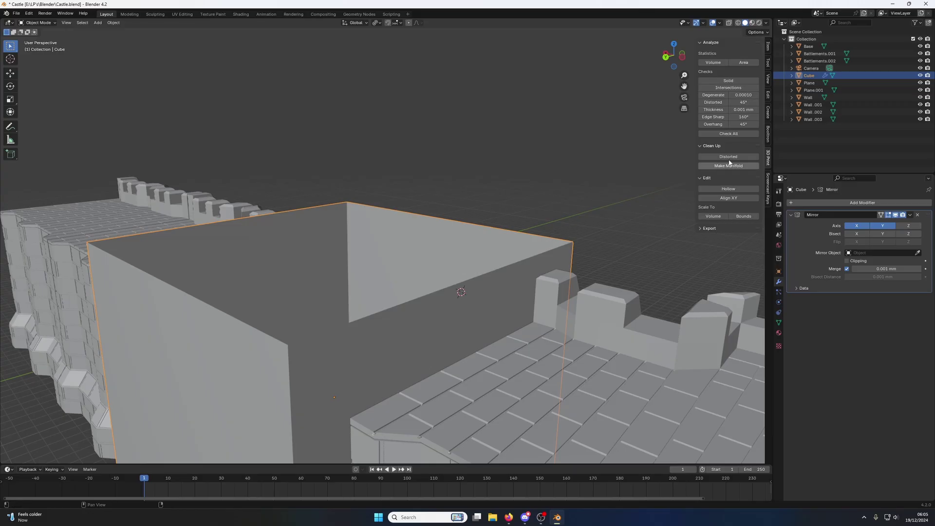
pyautogui.click(769, 47)
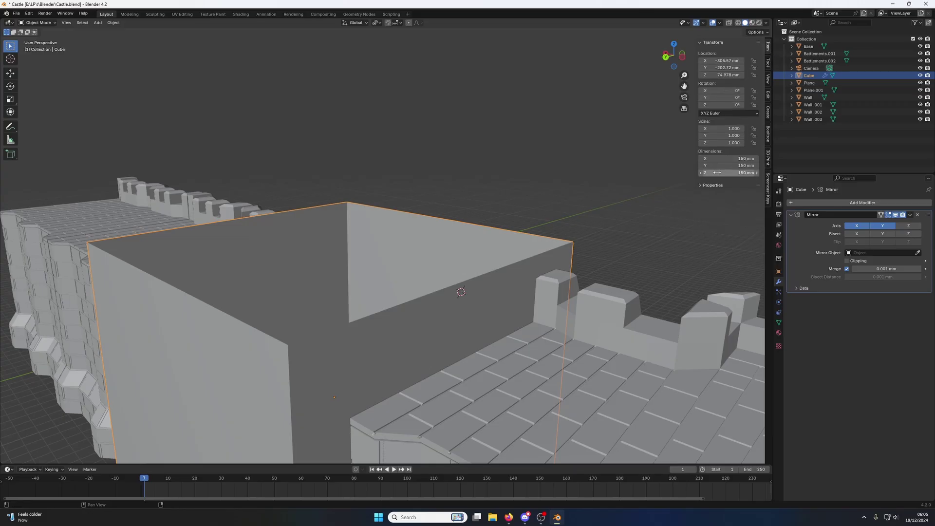
pyautogui.press('Tab')
pyautogui.press('g')
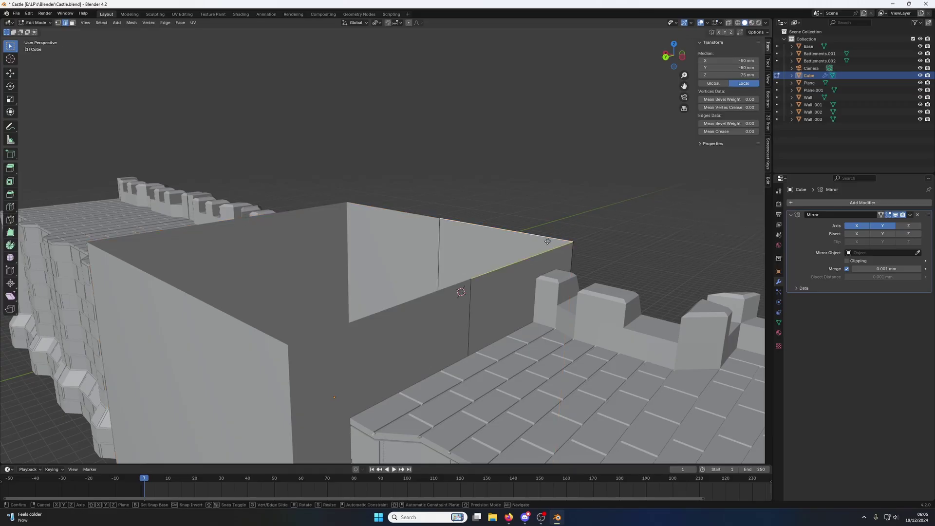
pyautogui.press('z')
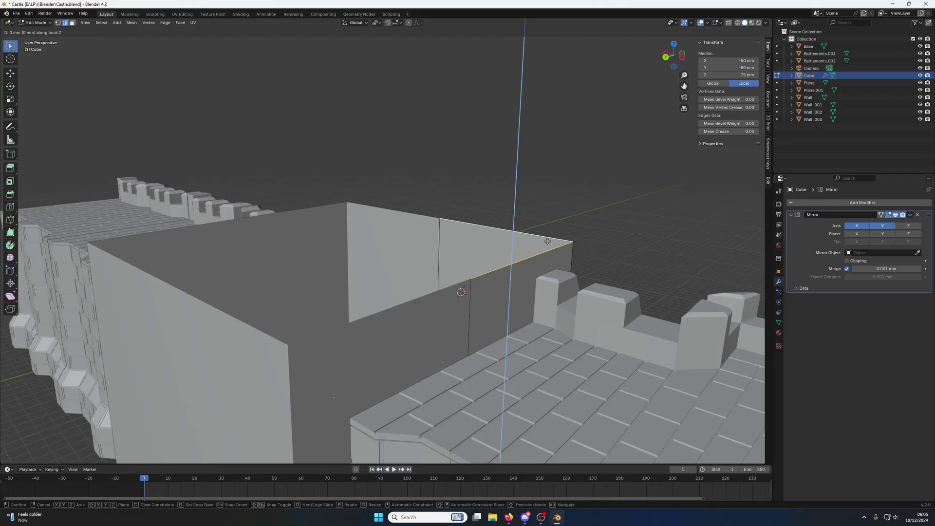
pyautogui.write('20')
pyautogui.press('Return')
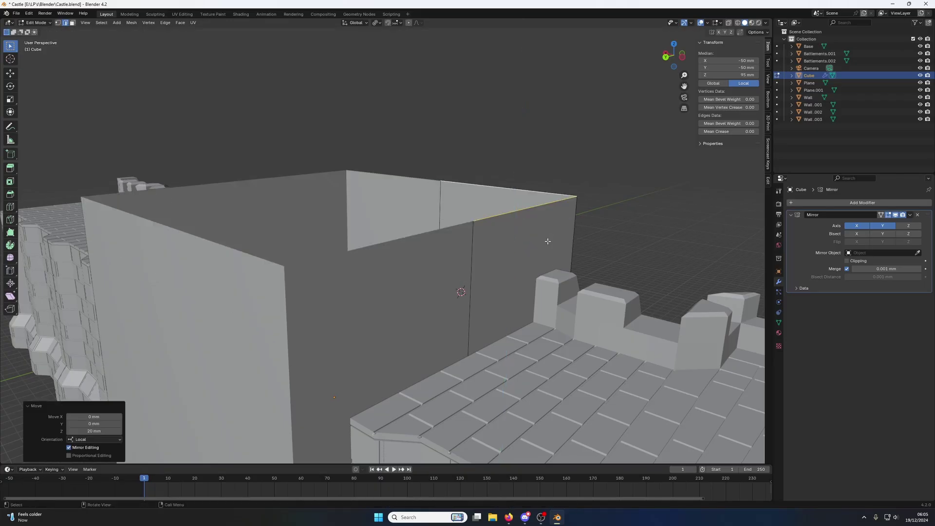
pyautogui.press('Tab')
# Step: Turn on Mirror clipping and extrude the quarter's two wall faces inward about 7.3 mm in X and 9.3 mm in Y, with Z locked
pyautogui.moveTo(527, 262); pyautogui.dragTo(428, 305, button='middle')
pyautogui.scroll(-3, 428, 305)
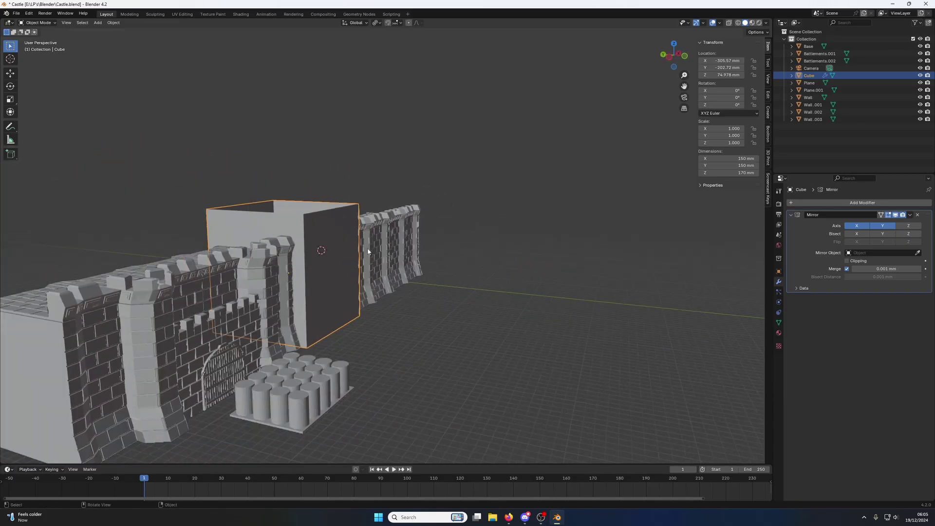
pyautogui.scroll(5, 368, 252)
pyautogui.moveTo(368, 252); pyautogui.dragTo(399, 250, button='middle')
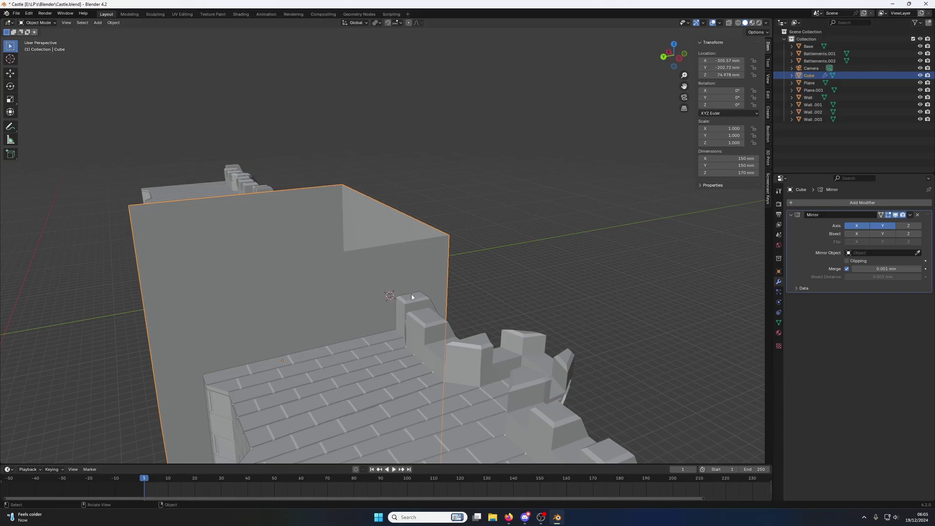
pyautogui.moveTo(401, 236); pyautogui.dragTo(443, 286, button='middle')
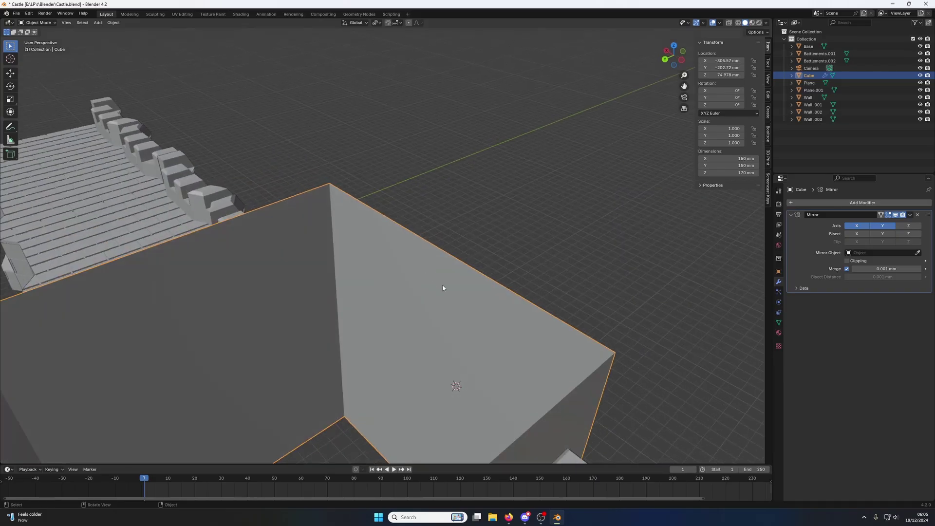
pyautogui.press('Tab')
pyautogui.click(476, 325)
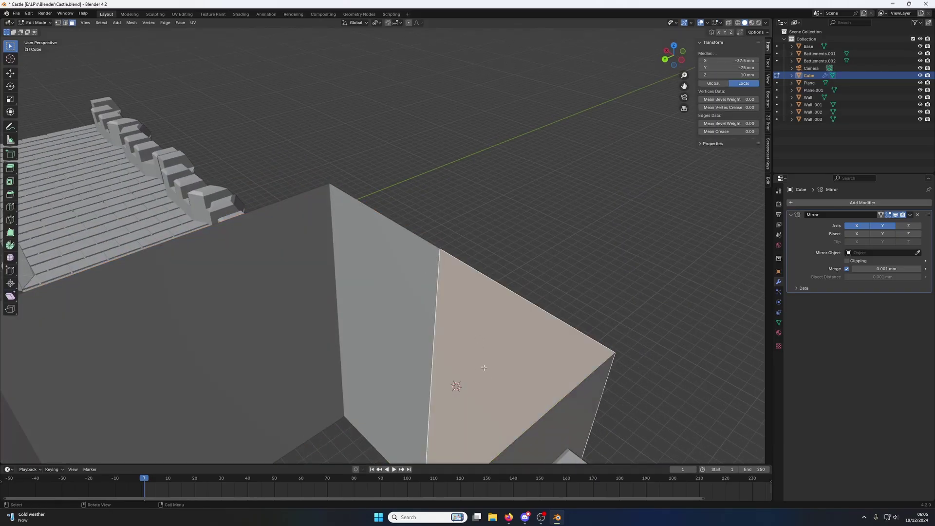
pyautogui.keyDown('shift'); pyautogui.moveTo(476, 326); pyautogui.dragTo(695, 365, button='middle'); pyautogui.keyUp('shift')
pyautogui.keyDown('shift'); pyautogui.click(695, 364); pyautogui.keyUp('shift')
pyautogui.press('e')
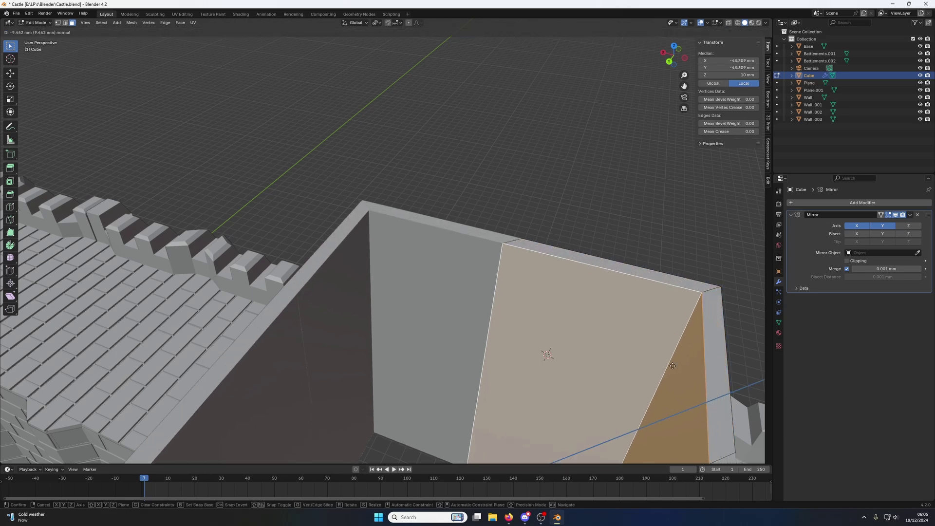
pyautogui.press('Escape')
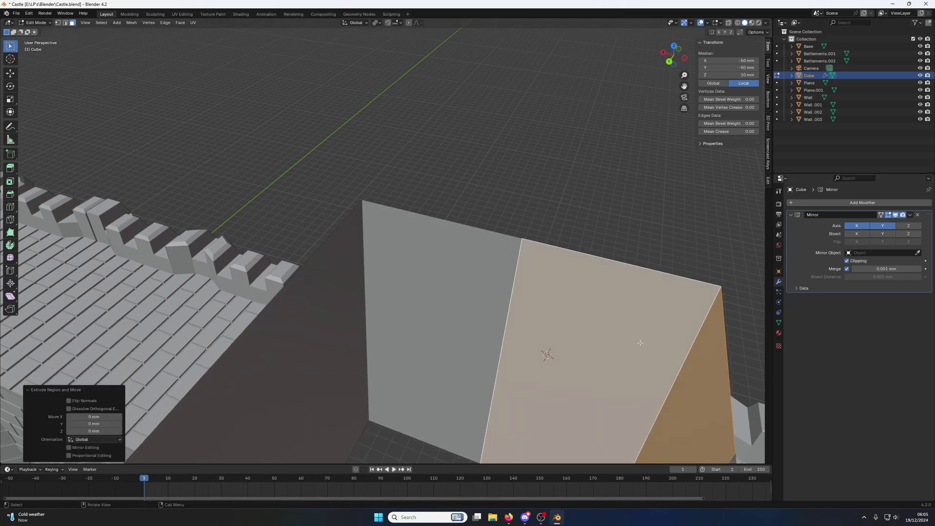
pyautogui.press('e')
pyautogui.hotkey('shift', 'z')
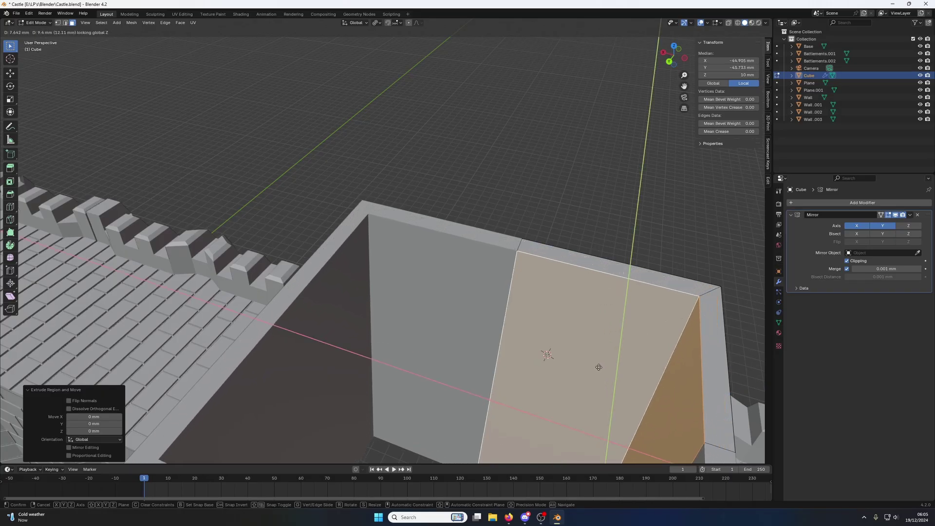
pyautogui.click(598, 367)
pyautogui.moveTo(599, 367); pyautogui.dragTo(303, 309, button='middle')
pyautogui.scroll(6, 391, 325)
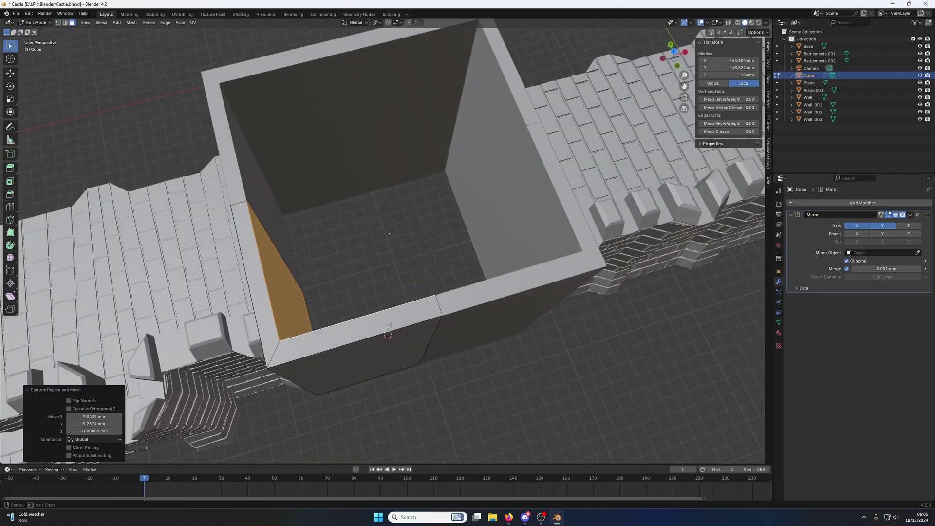
pyautogui.moveTo(390, 325)
pyautogui.mouseDown(button='middle')
pyautogui.moveTo(388, 275)
pyautogui.moveTo(405, 268)
pyautogui.moveTo(372, 327)
pyautogui.mouseUp(button='middle')
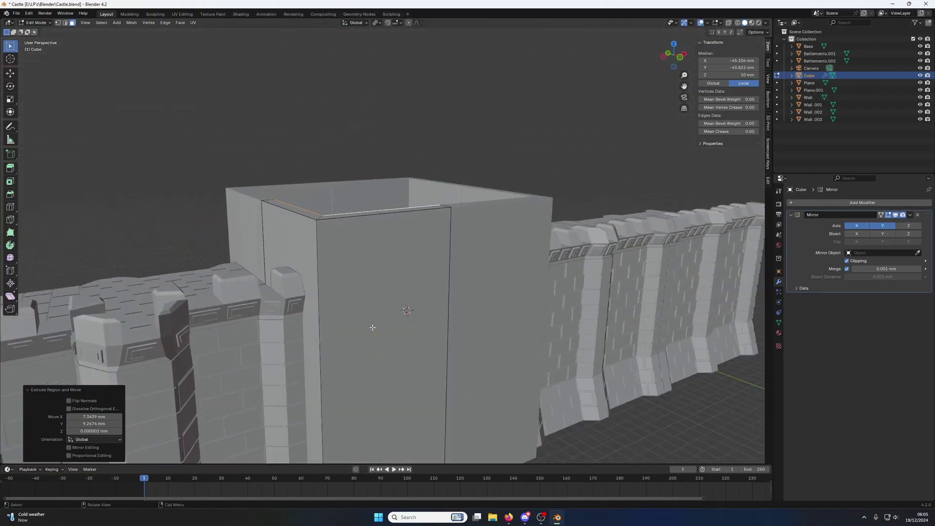
pyautogui.press('Tab')
# Step: Try to bevel the quarter's outer vertical corner edge by about 12.5 mm
pyautogui.scroll(-2, 362, 320)
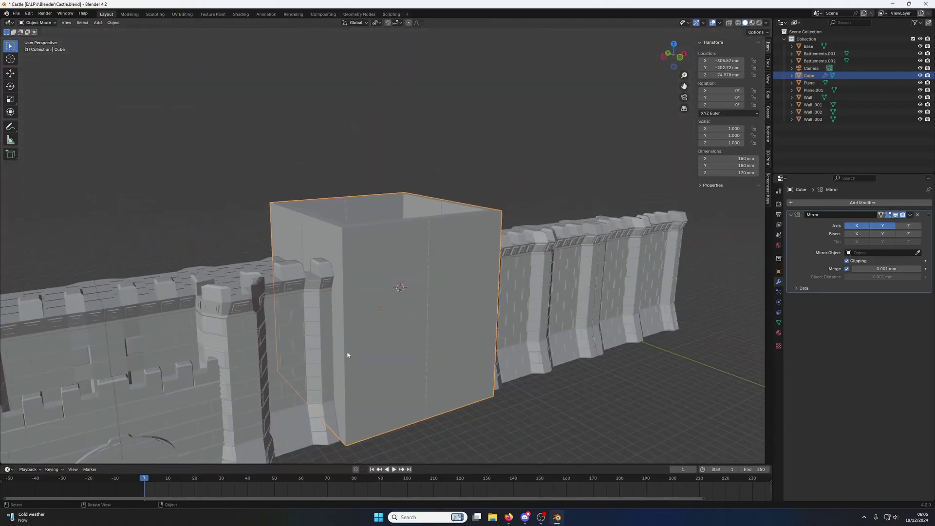
pyautogui.scroll(2, 347, 354)
pyautogui.moveTo(346, 356); pyautogui.dragTo(401, 321, button='middle')
pyautogui.press('Tab')
pyautogui.click(373, 312)
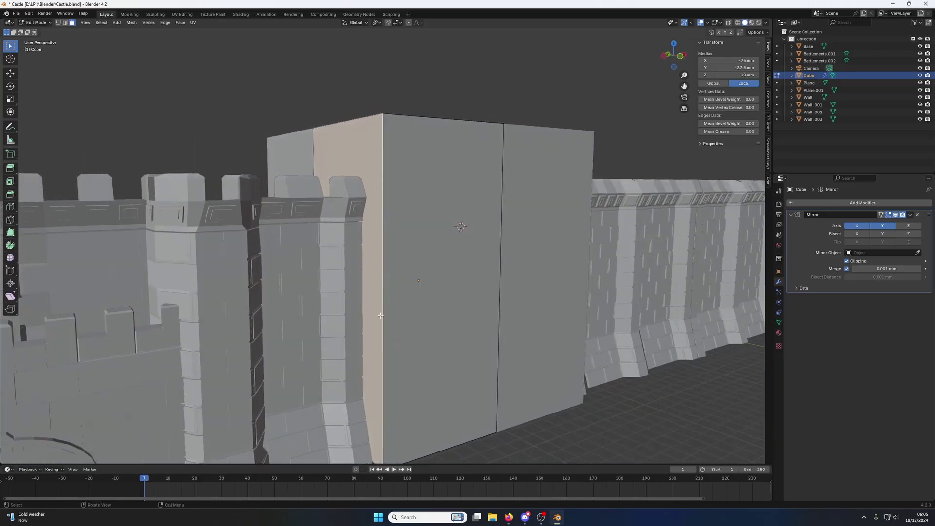
pyautogui.press('2')
pyautogui.click(380, 315)
pyautogui.rightClick(412, 324)
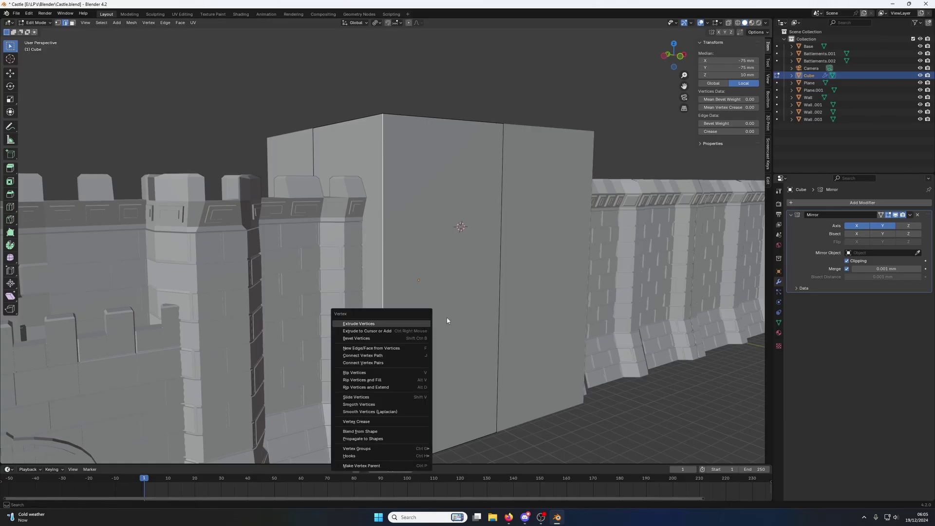
pyautogui.click(375, 358)
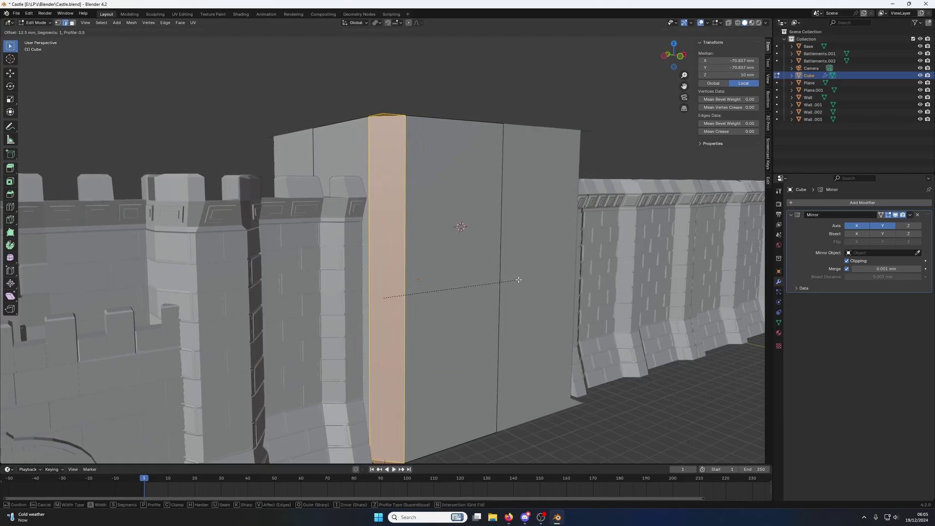
pyautogui.rightClick(517, 278)
# Step: Merge all of the quarter's vertices by distance to remove duplicates
pyautogui.moveTo(517, 279); pyautogui.dragTo(465, 311, button='middle')
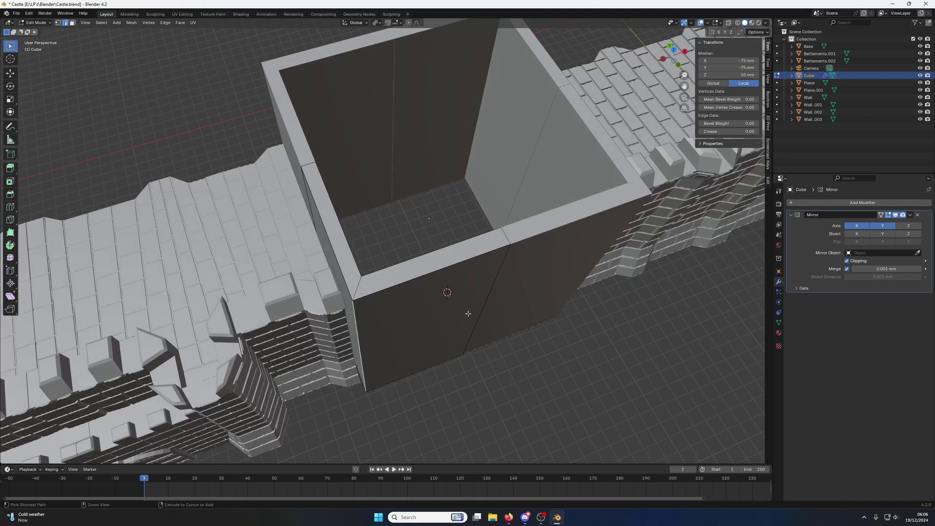
pyautogui.keyDown('ctrl'); pyautogui.click(475, 313); pyautogui.keyUp('ctrl')
pyautogui.moveTo(412, 311); pyautogui.dragTo(428, 294, button='middle')
pyautogui.press('a')
pyautogui.press('m')
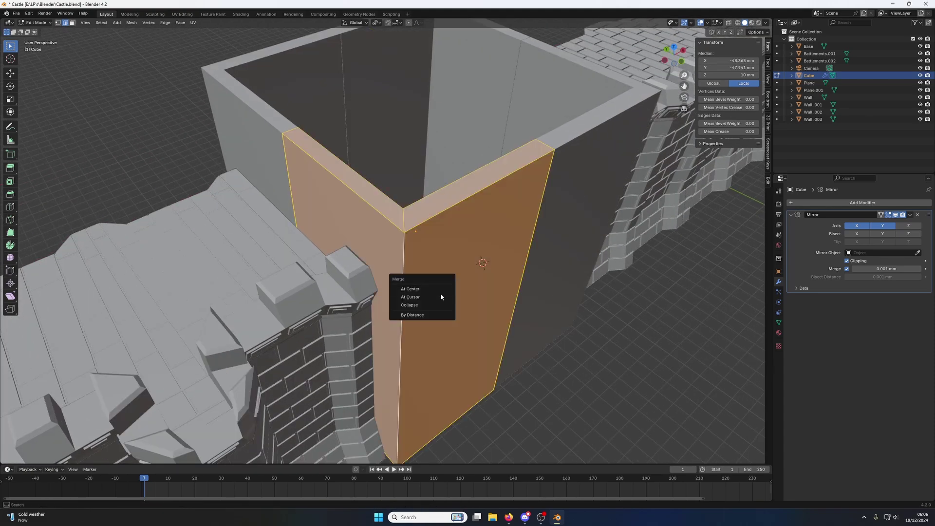
pyautogui.click(428, 318)
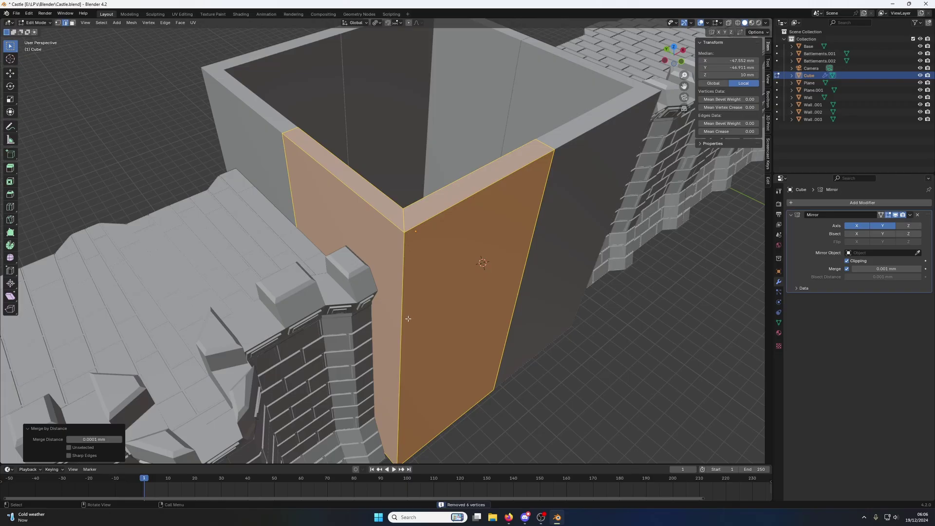
# Step: Bevel the quarter's outer vertical corner edge with a width of about 9 mm and one segment
pyautogui.click(409, 319)
pyautogui.hotkey('ctrl', 'b')
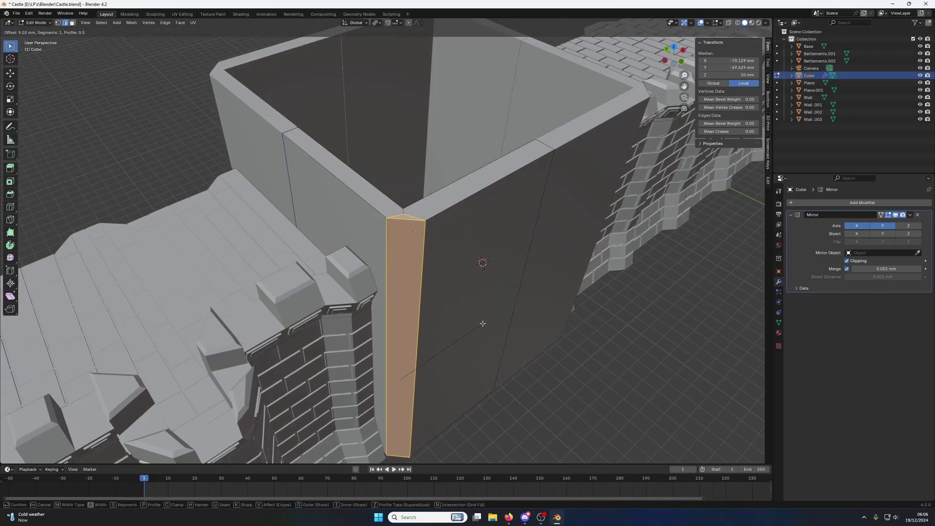
pyautogui.click(428, 302)
# Step: Try to move the bevelled corner's edge beside the wall horizontally, with Z locked
pyautogui.moveTo(429, 303); pyautogui.dragTo(494, 253, button='middle')
pyautogui.scroll(6, 494, 253)
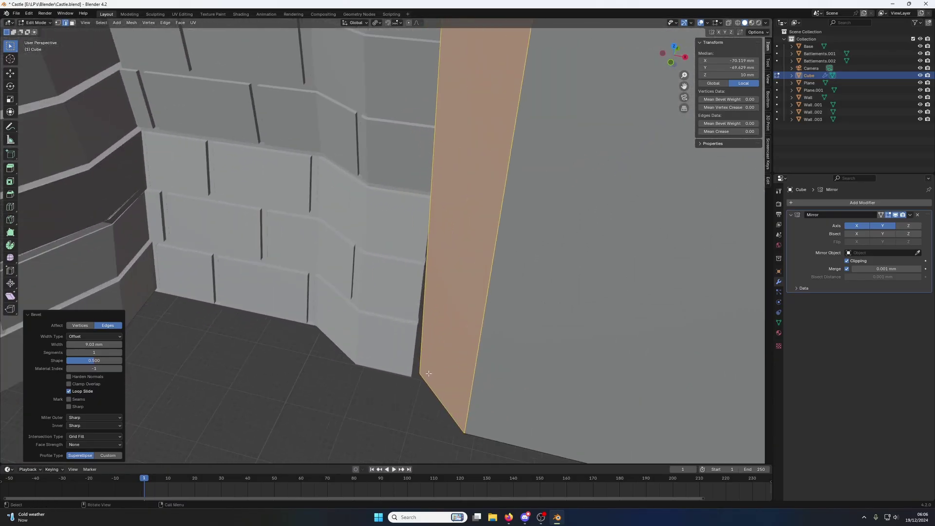
pyautogui.click(420, 345)
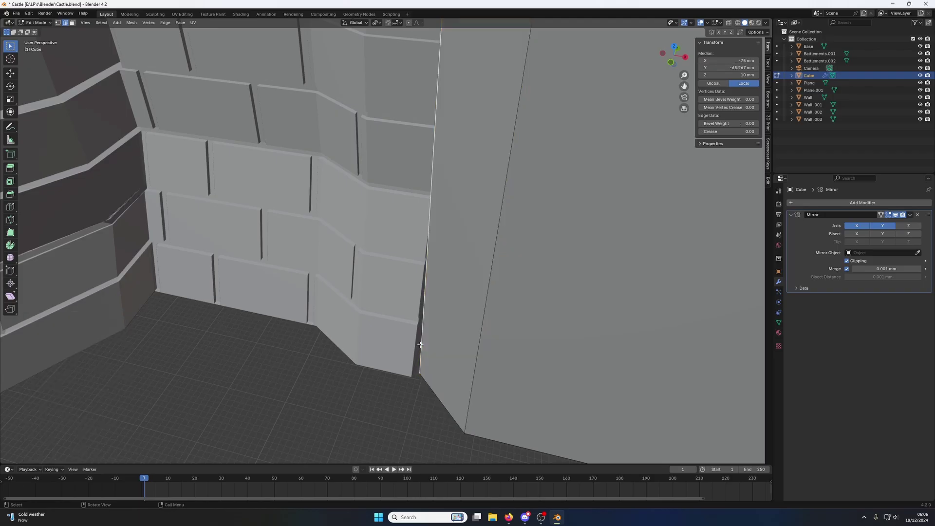
pyautogui.press('g')
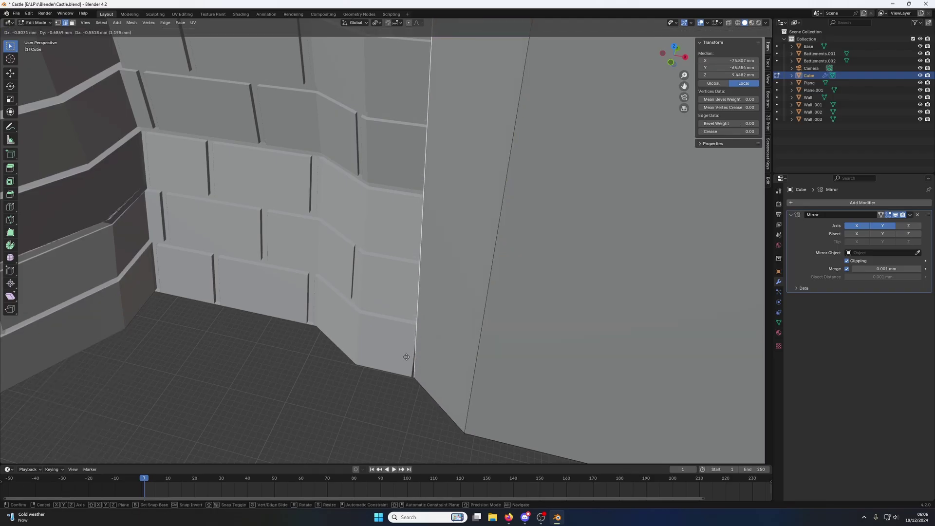
pyautogui.hotkey('shift', 'z')
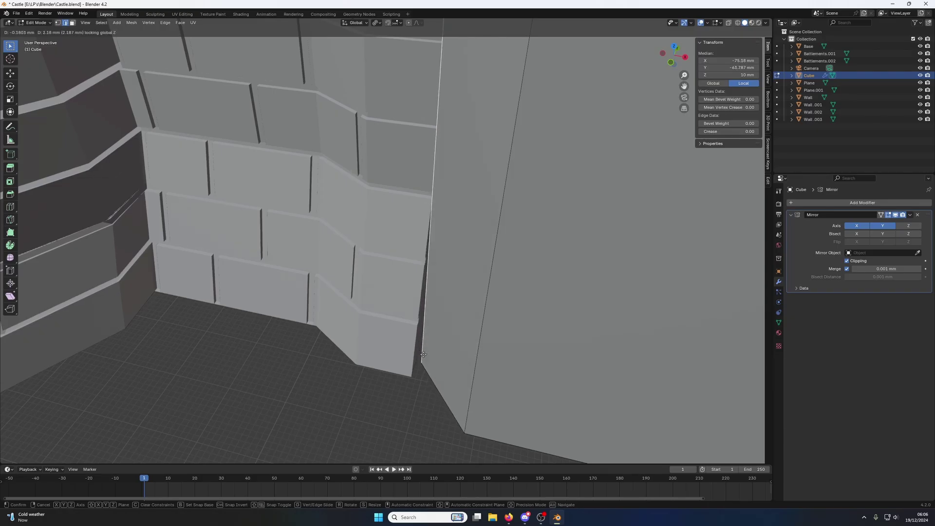
pyautogui.click(423, 354)
pyautogui.press('Tab')
# Step: Apply the block's scale in object mode
pyautogui.scroll(-4, 476, 306)
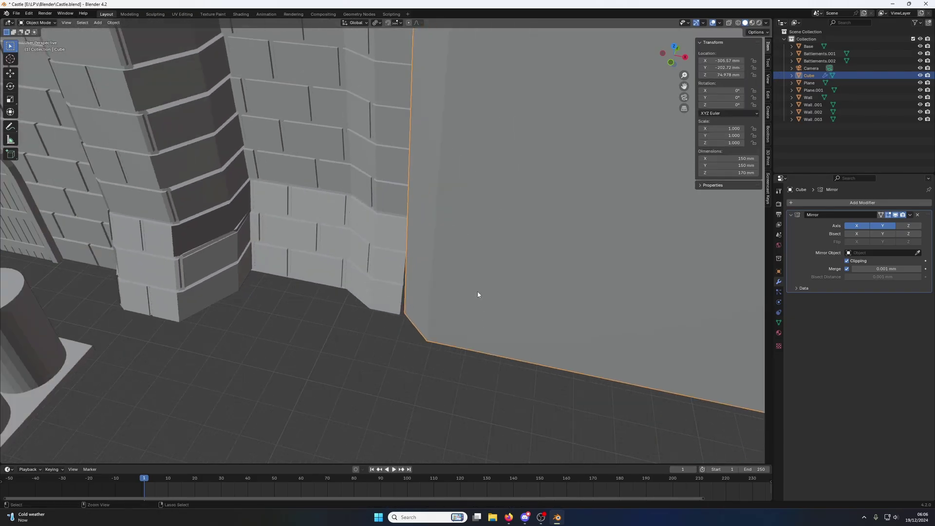
pyautogui.hotkey('ctrl', 'a')
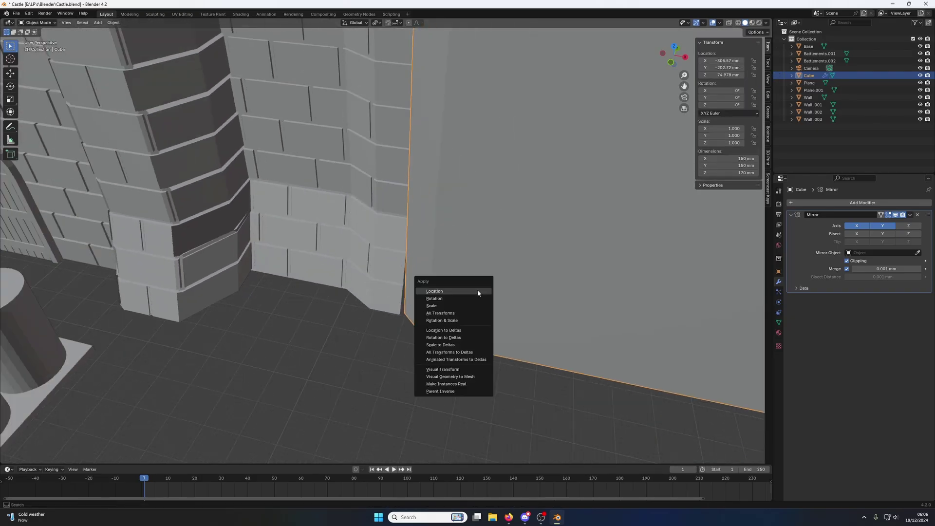
pyautogui.click(465, 314)
pyautogui.scroll(-5, 460, 282)
pyautogui.moveTo(460, 282); pyautogui.dragTo(455, 231, button='middle')
pyautogui.moveTo(418, 250)
pyautogui.mouseDown(button='middle')
pyautogui.moveTo(389, 253)
pyautogui.moveTo(415, 251)
pyautogui.mouseUp(button='middle')
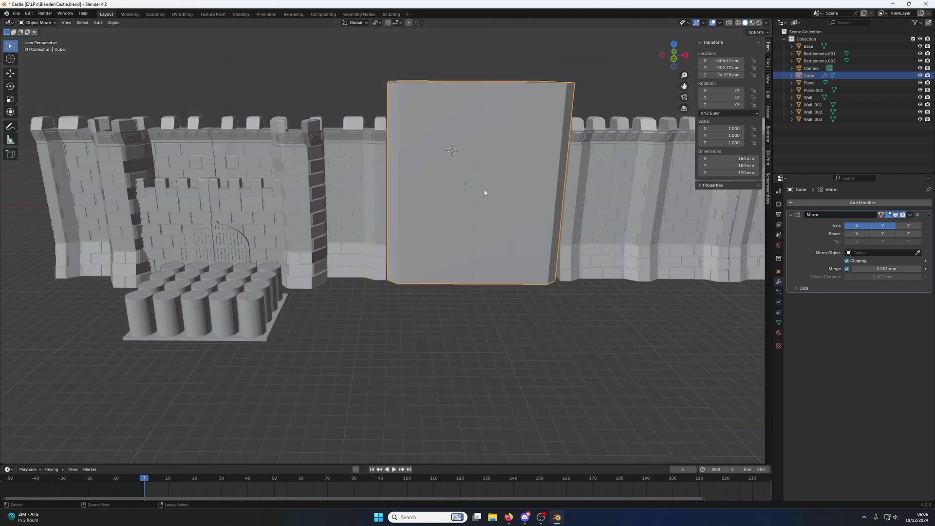
pyautogui.rightClick(431, 197)
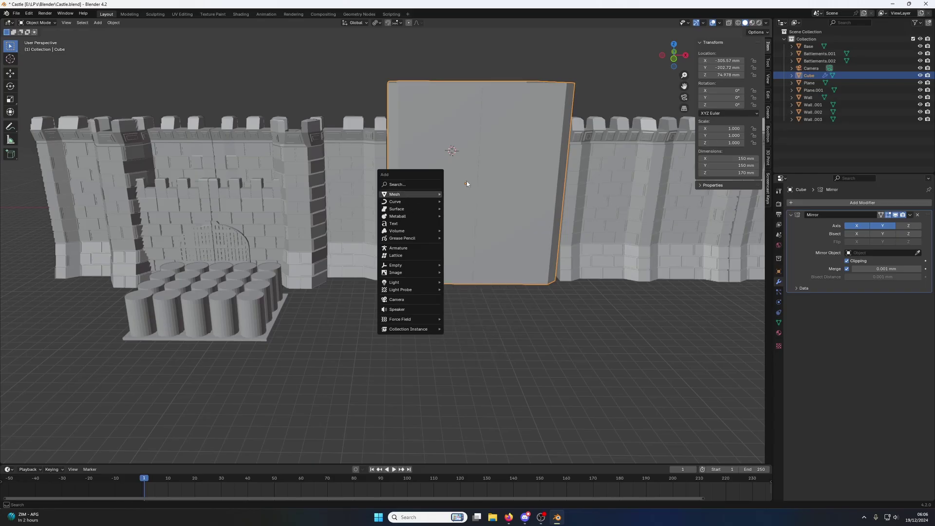
pyautogui.hotkey('ctrl', 'a')
pyautogui.click(433, 146)
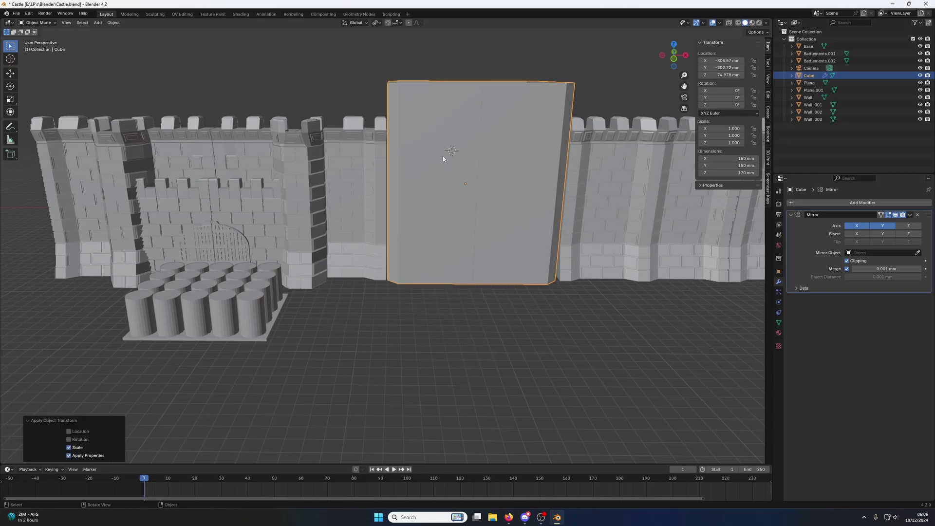
# Step: Try to move the bevelled corner's edge beside the wall freely, without an axis constraint
pyautogui.moveTo(443, 156); pyautogui.dragTo(440, 197, button='middle')
pyautogui.scroll(3, 441, 197)
pyautogui.scroll(3, 450, 205)
pyautogui.press('Tab')
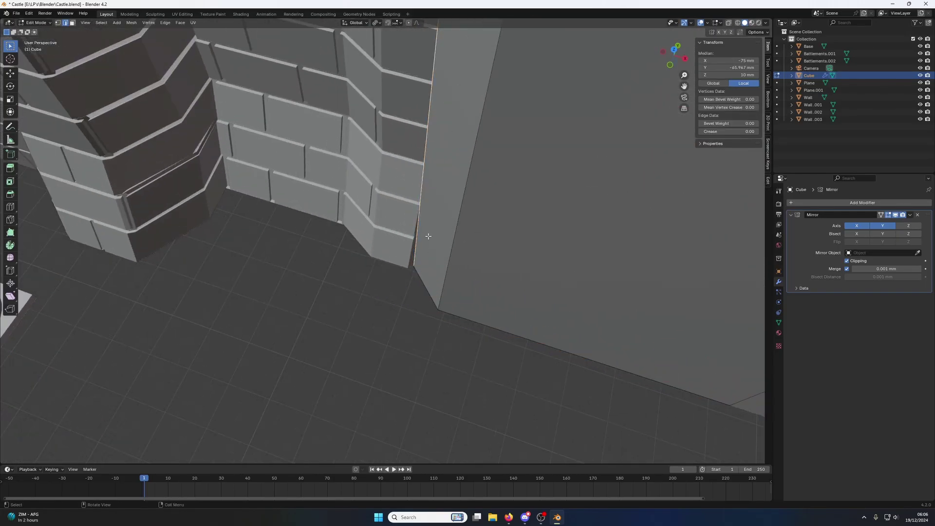
pyautogui.scroll(2, 428, 236)
pyautogui.click(430, 242)
pyautogui.press('g')
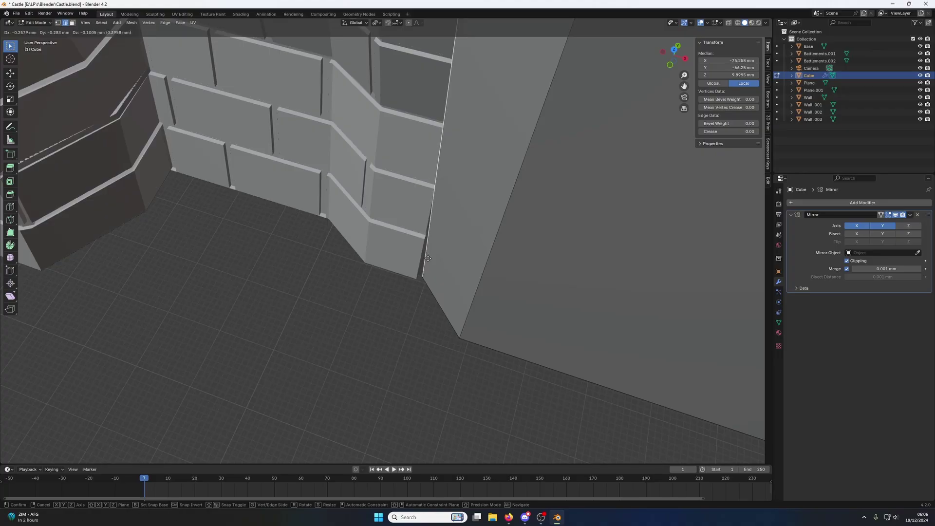
pyautogui.click(436, 199)
pyautogui.press('Tab')
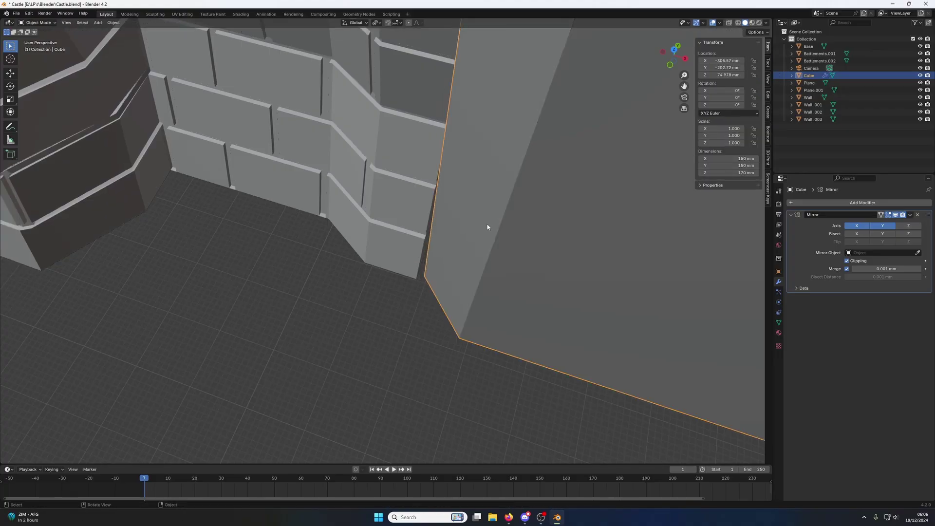
# Step: Try to apply the block's location in object mode, and undo it
pyautogui.scroll(-8, 489, 227)
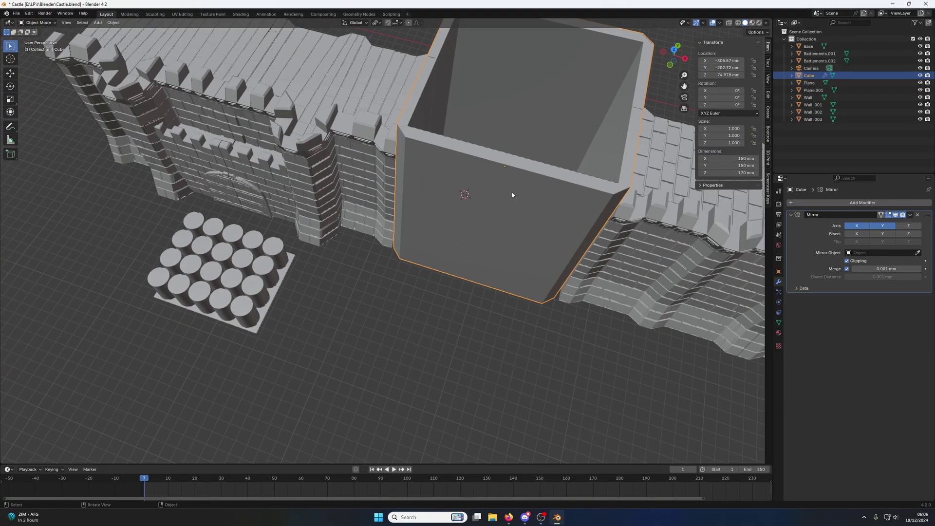
pyautogui.hotkey('shift', 'a')
pyautogui.moveTo(481, 193)
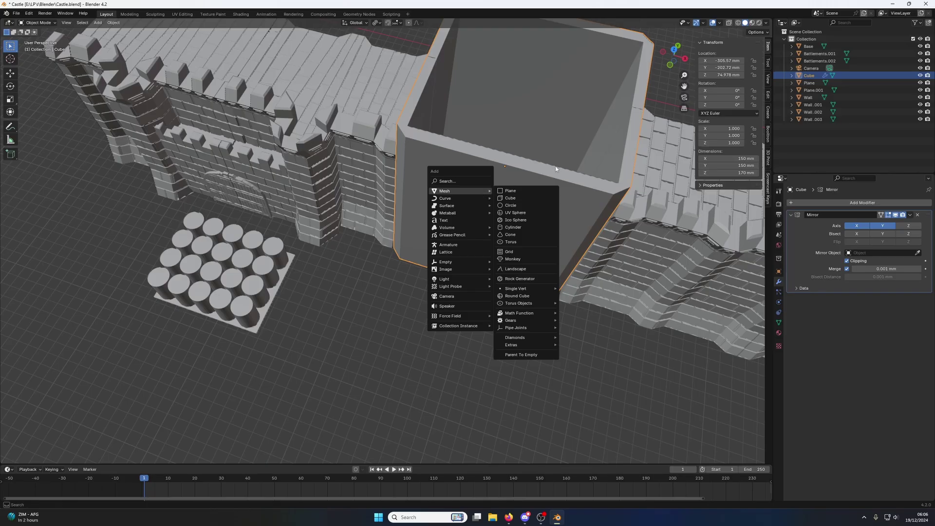
pyautogui.press('Escape')
pyautogui.hotkey('ctrl', 'a')
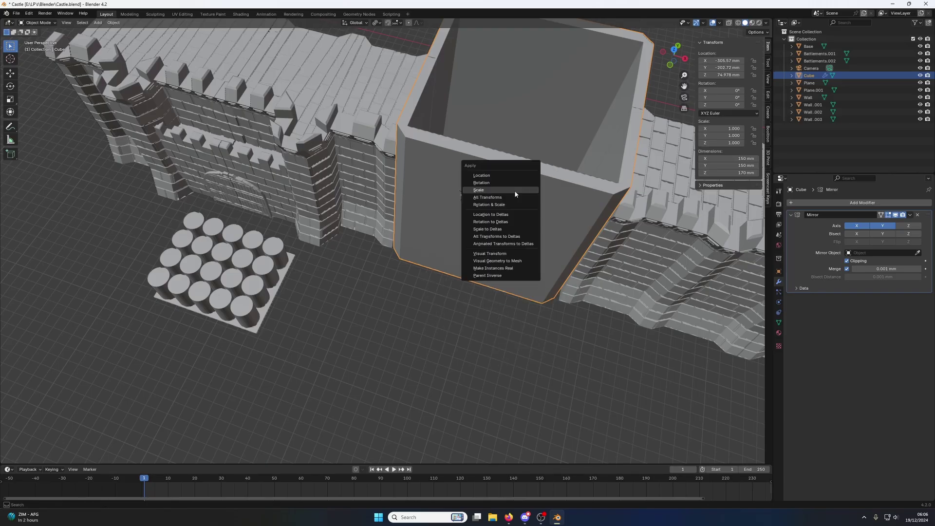
pyautogui.click(503, 175)
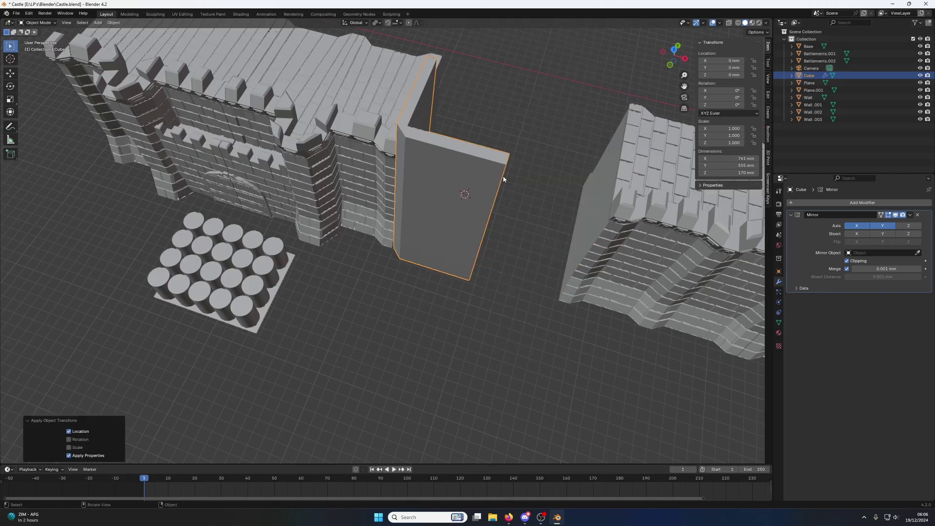
pyautogui.scroll(-6, 492, 185)
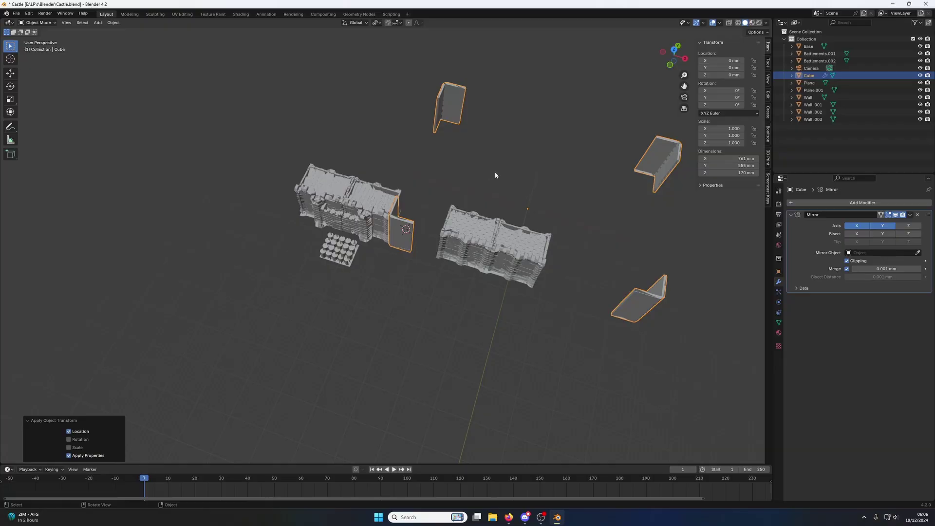
pyautogui.hotkey('ctrl', 'z')
pyautogui.scroll(8, 487, 185)
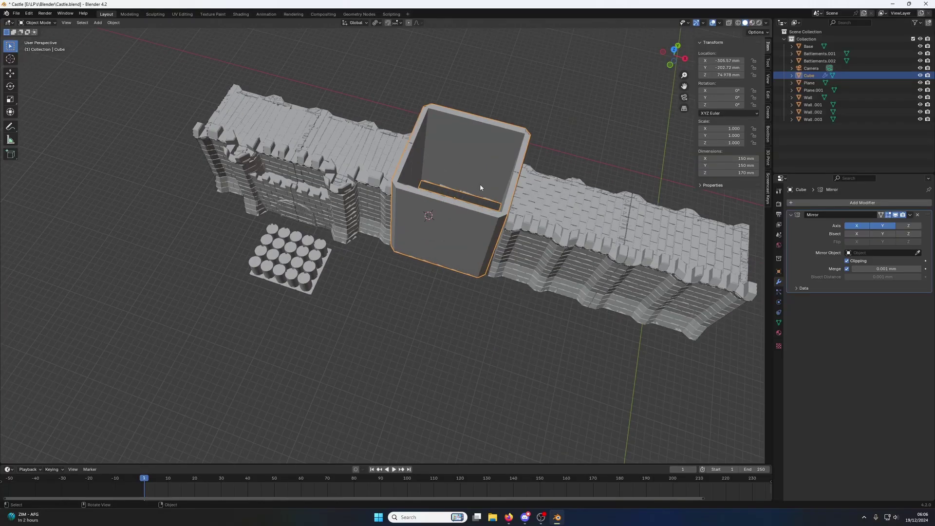
# Step: Select the bevelled corner's vertical edge beside the wall and move it about 4.1 mm along Y
pyautogui.scroll(5, 459, 208)
pyautogui.press('Tab')
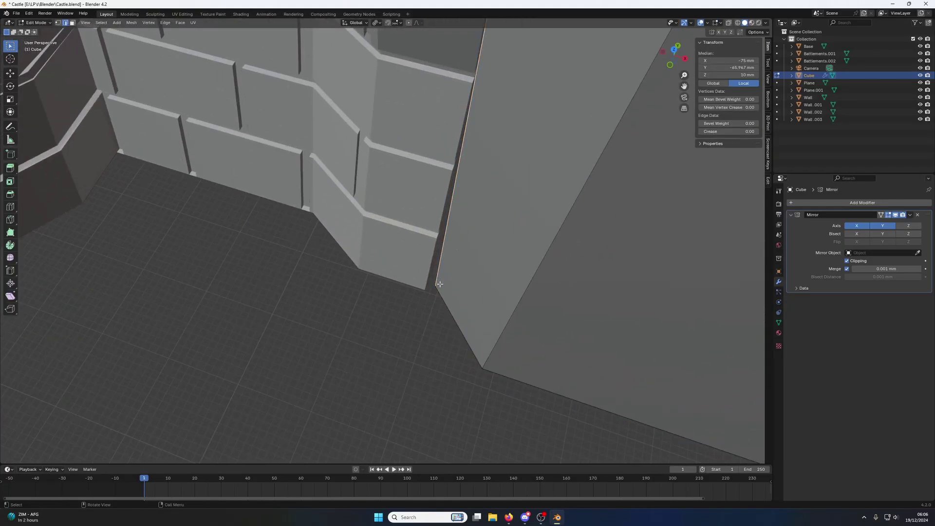
pyautogui.click(438, 287)
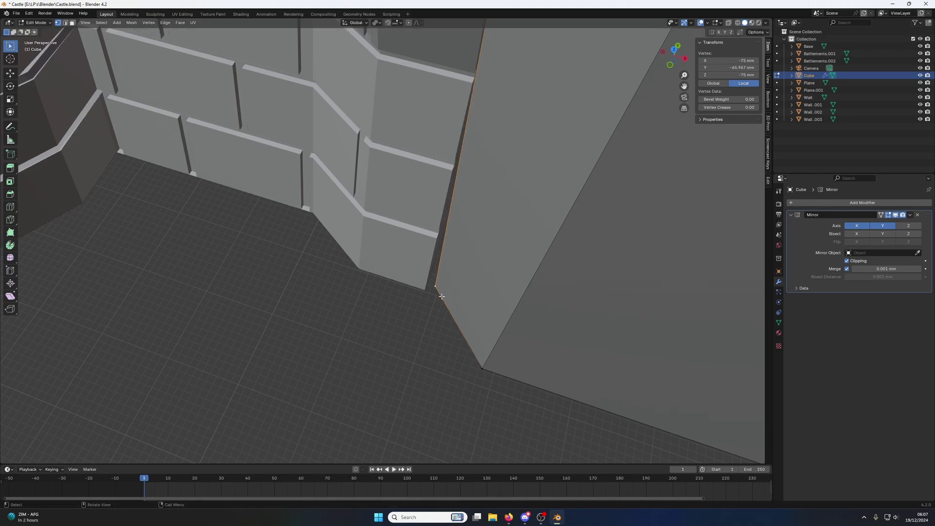
pyautogui.scroll(-2, 435, 252)
pyautogui.press('3')
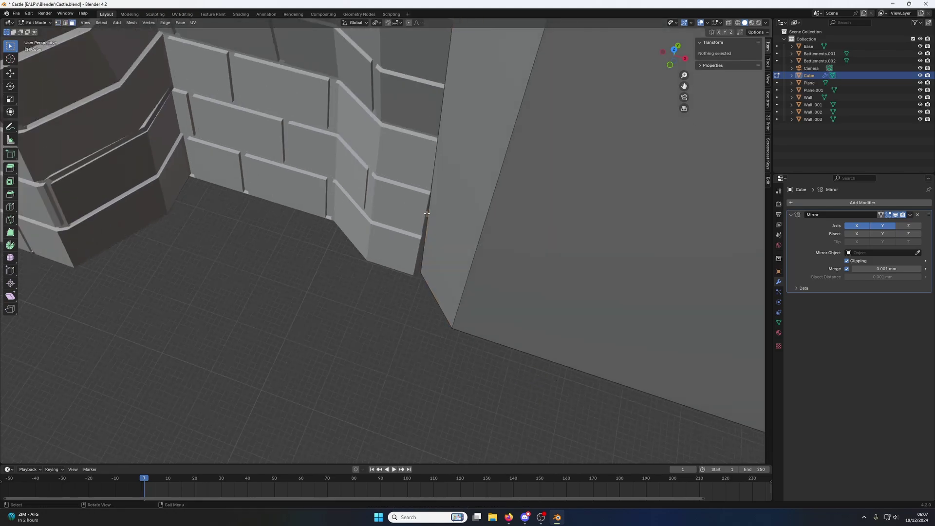
pyautogui.scroll(-4, 428, 209)
pyautogui.moveTo(428, 207); pyautogui.dragTo(385, 403, button='middle')
pyautogui.click(369, 360)
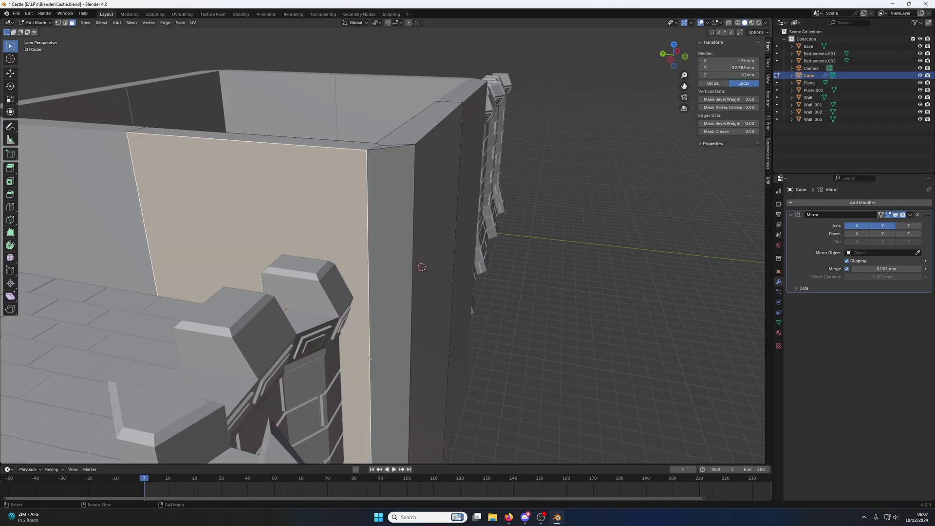
pyautogui.press('2')
pyautogui.click(370, 359)
pyautogui.press('g')
pyautogui.press('y')
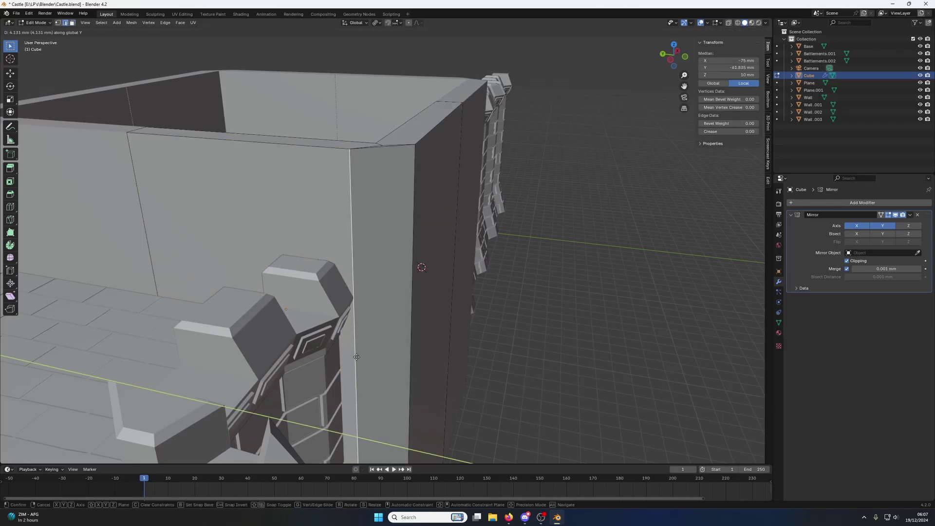
pyautogui.click(357, 357)
# Step: Move the same vertical corner edge about 6.3 mm further along Y towards the wall's outer face
pyautogui.moveTo(356, 357); pyautogui.dragTo(326, 382, button='middle')
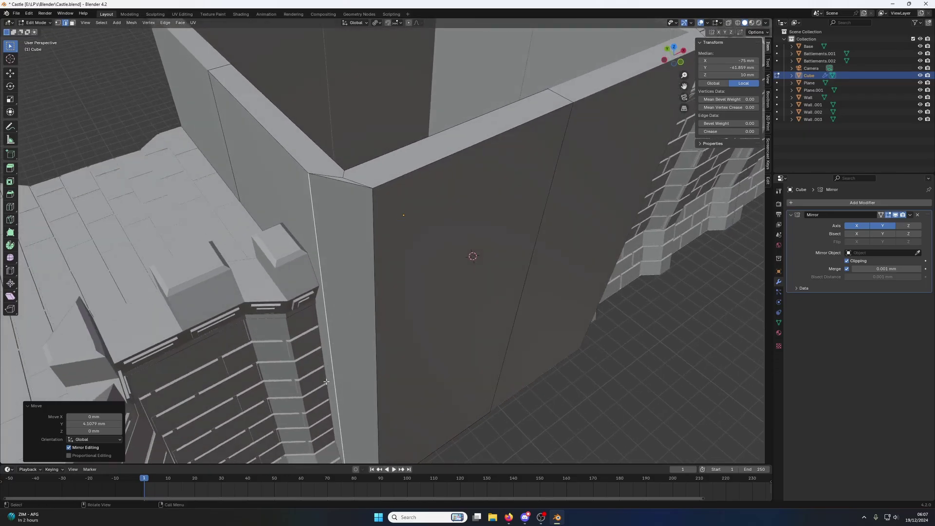
pyautogui.press('g')
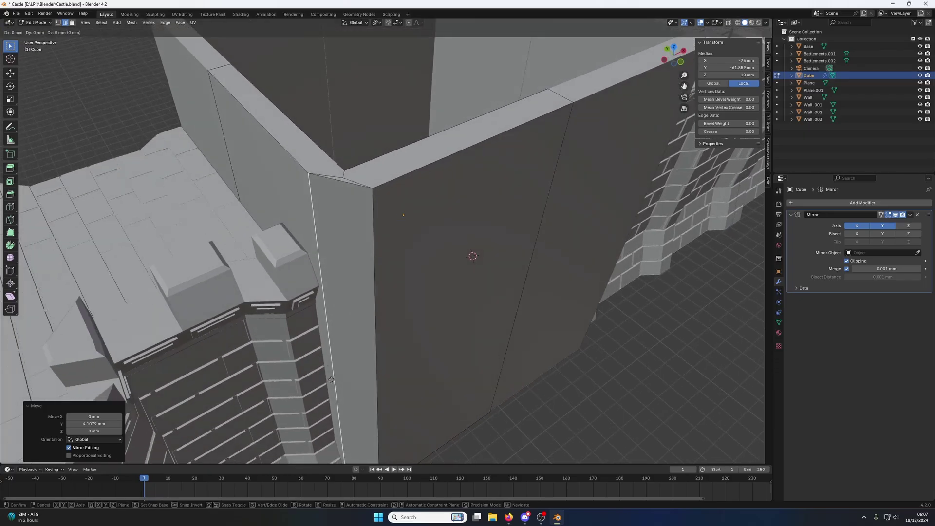
pyautogui.press('y')
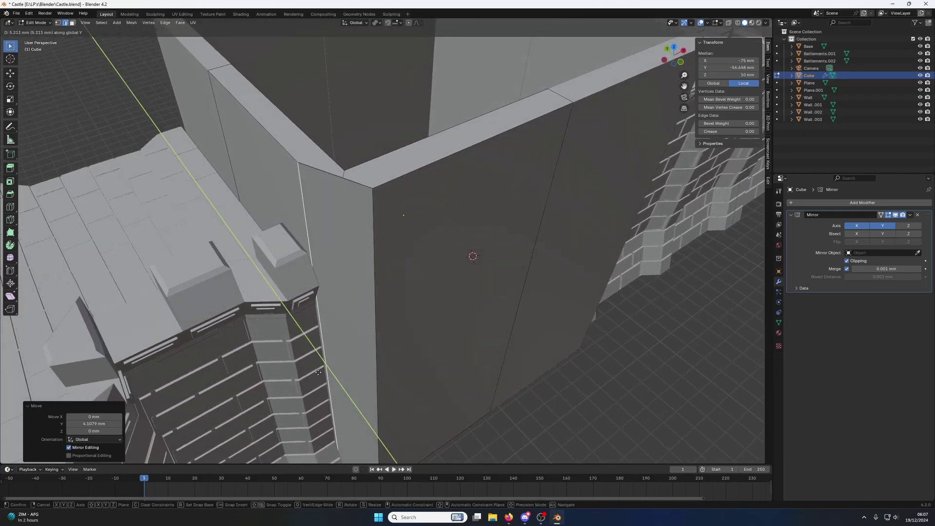
pyautogui.click(315, 372)
# Step: Add a horizontal loop cut around the quarter and slide it down near the tower's base
pyautogui.moveTo(316, 372); pyautogui.dragTo(320, 349, button='middle')
pyautogui.keyDown('shift'); pyautogui.moveTo(389, 378); pyautogui.dragTo(419, 282, button='middle'); pyautogui.keyUp('shift')
pyautogui.scroll(2, 405, 263)
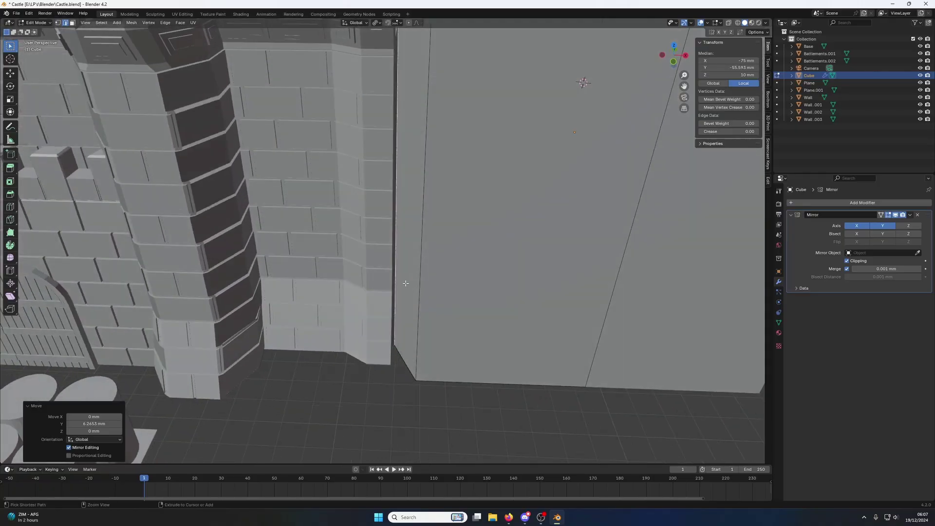
pyautogui.hotkey('ctrl', 'r')
pyautogui.click(423, 287)
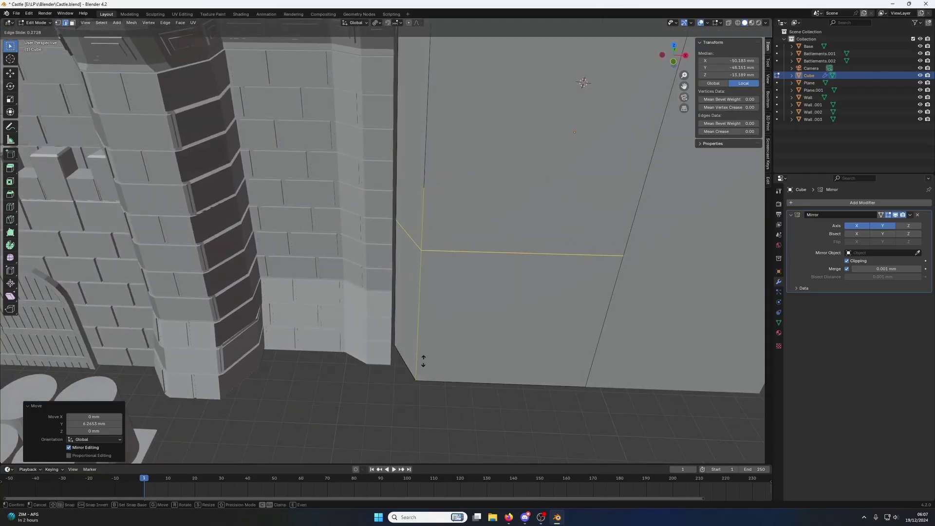
pyautogui.click(417, 456)
# Step: Dissolve the extra vertex in the middle of the bevelled corner's bottom edge
pyautogui.moveTo(417, 455); pyautogui.dragTo(410, 411, button='middle')
pyautogui.click(404, 400)
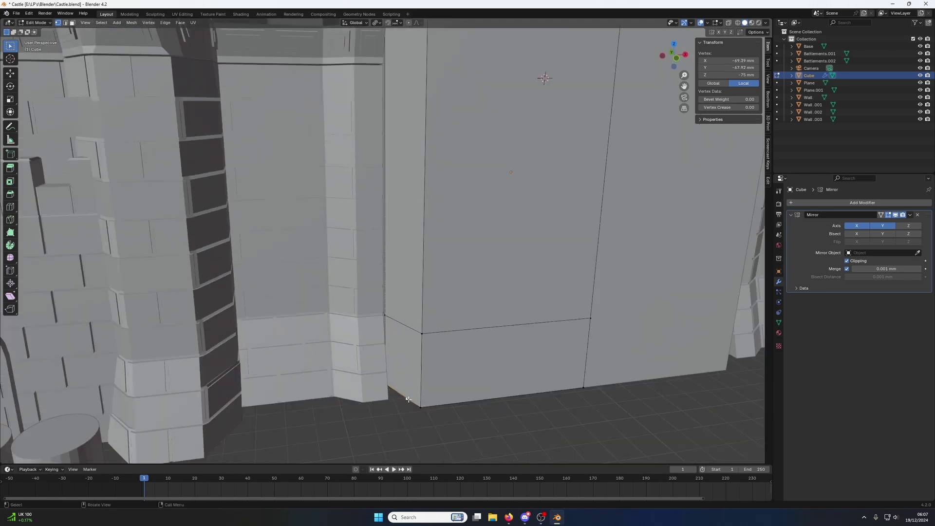
pyautogui.rightClick(408, 400)
pyautogui.click(382, 492)
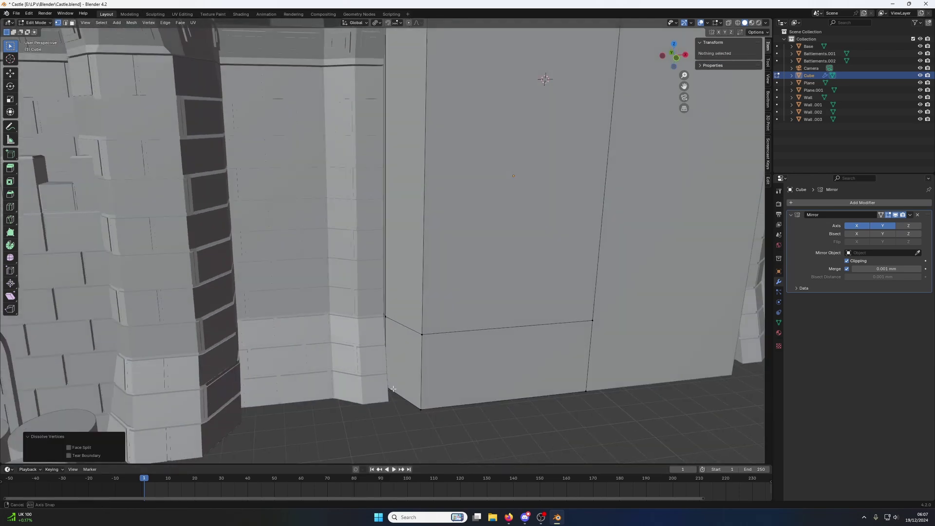
# Step: Try to move the corner edge's bottom and loop-cut vertices beside the wall outward along Y
pyautogui.moveTo(385, 371); pyautogui.dragTo(372, 320, button='middle')
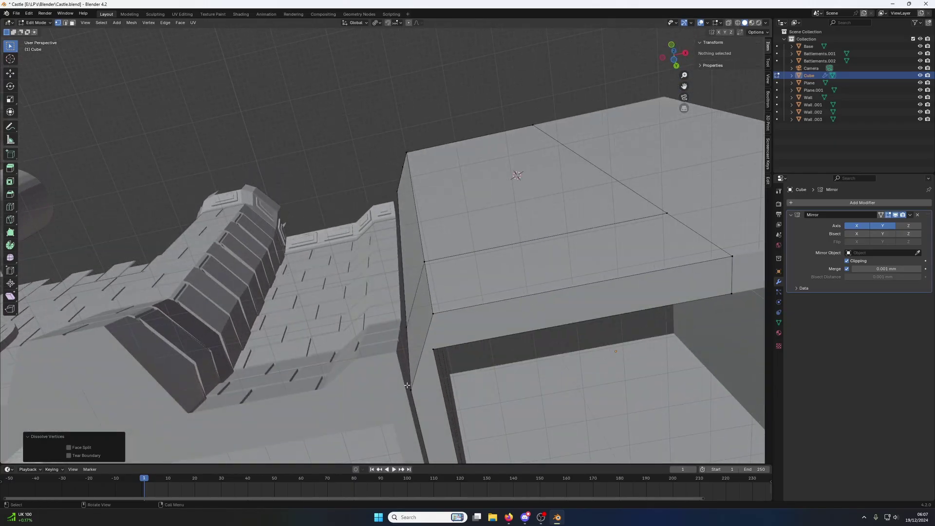
pyautogui.click(407, 385)
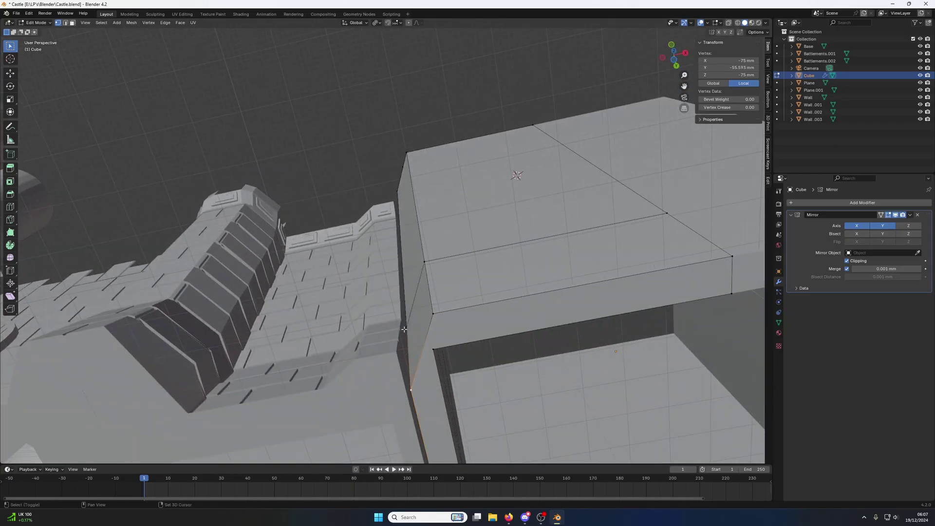
pyautogui.keyDown('shift'); pyautogui.click(404, 329); pyautogui.keyUp('shift')
pyautogui.press('g')
pyautogui.press('y')
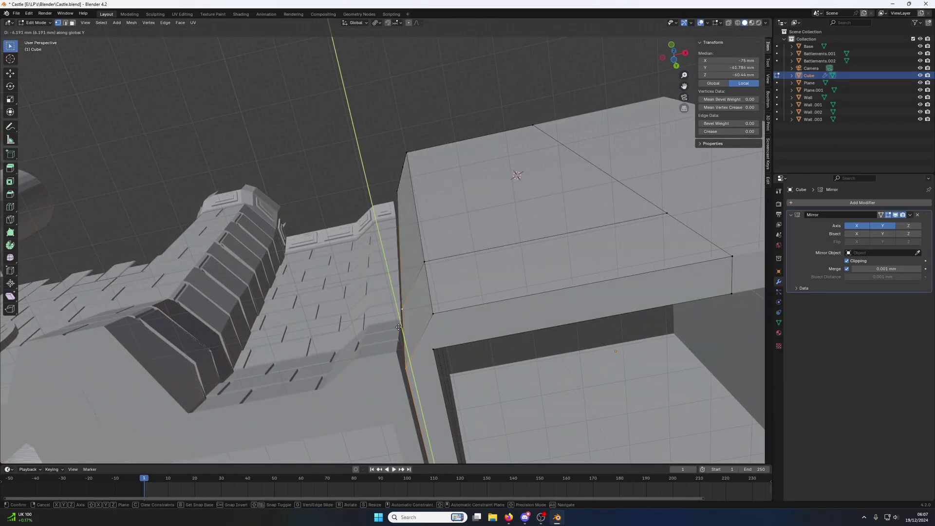
pyautogui.click(398, 309)
# Step: Move only the loop-cut vertex beside the wall back along Y by about 10 mm
pyautogui.moveTo(398, 309); pyautogui.dragTo(473, 387, button='middle')
pyautogui.scroll(2, 429, 380)
pyautogui.click(384, 379)
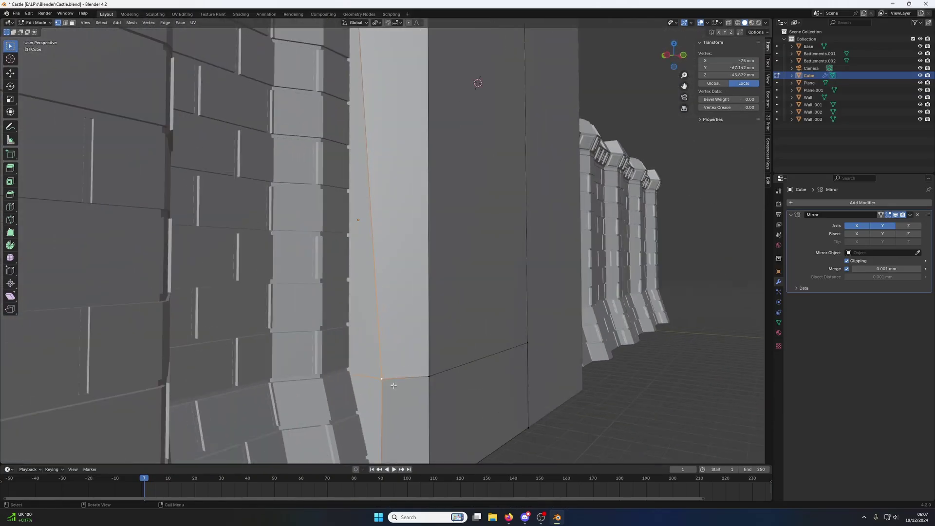
pyautogui.press('g')
pyautogui.press('y')
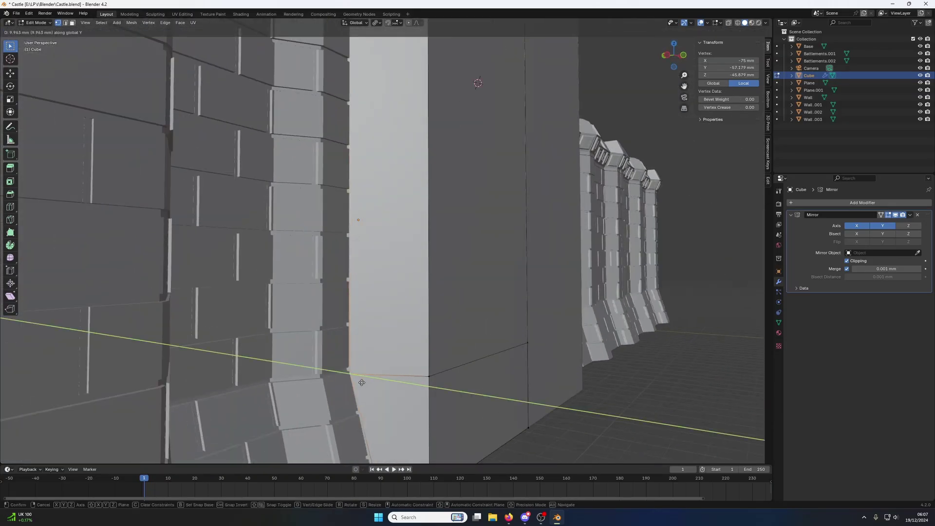
pyautogui.click(362, 383)
# Step: Select the vertices along the tower's bottom front edge and pull them about 9.6 mm outward along Y
pyautogui.moveTo(362, 382); pyautogui.dragTo(455, 427, button='middle')
pyautogui.keyDown('ctrl'); pyautogui.click(396, 402); pyautogui.keyUp('ctrl')
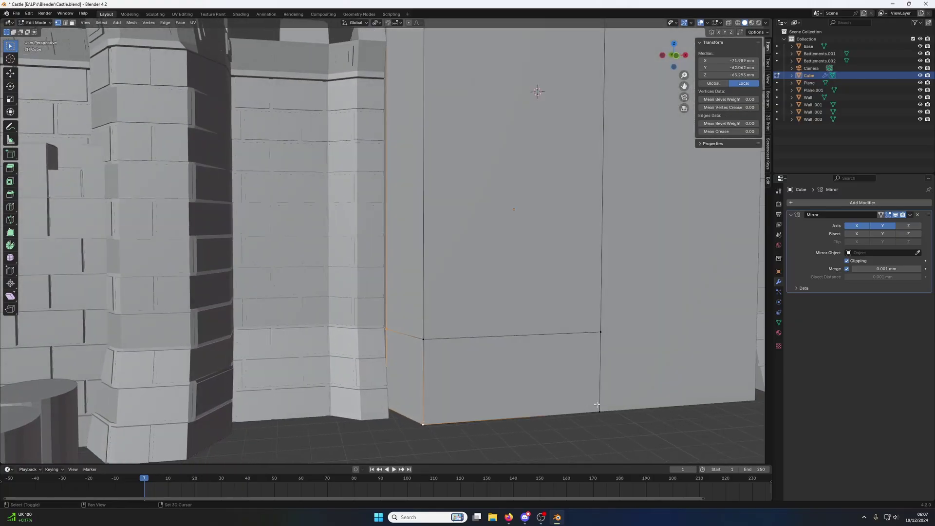
pyautogui.press('g')
pyautogui.press('y')
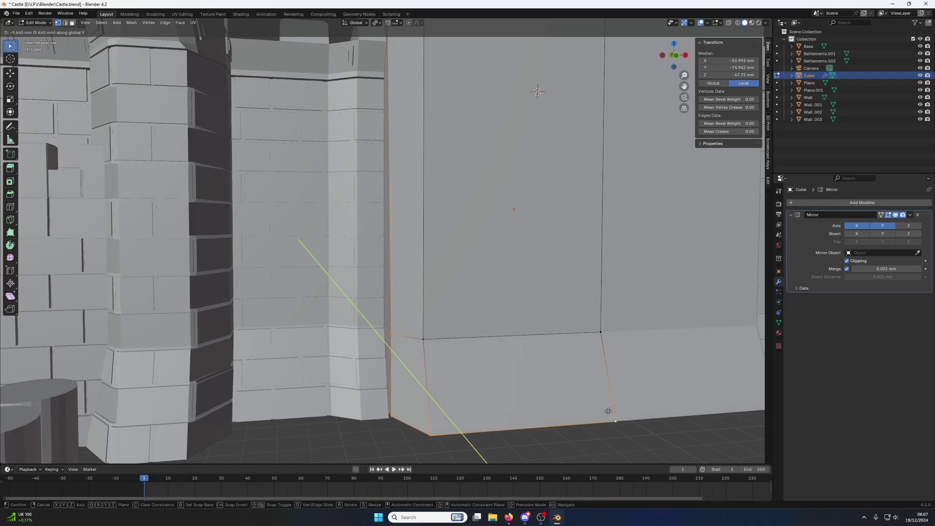
pyautogui.click(609, 412)
# Step: Return the displaced loop-cut vertex beside the wall about 9.3 mm along Y to straighten the corner edge
pyautogui.moveTo(609, 411); pyautogui.dragTo(508, 363, button='middle')
pyautogui.click(390, 331)
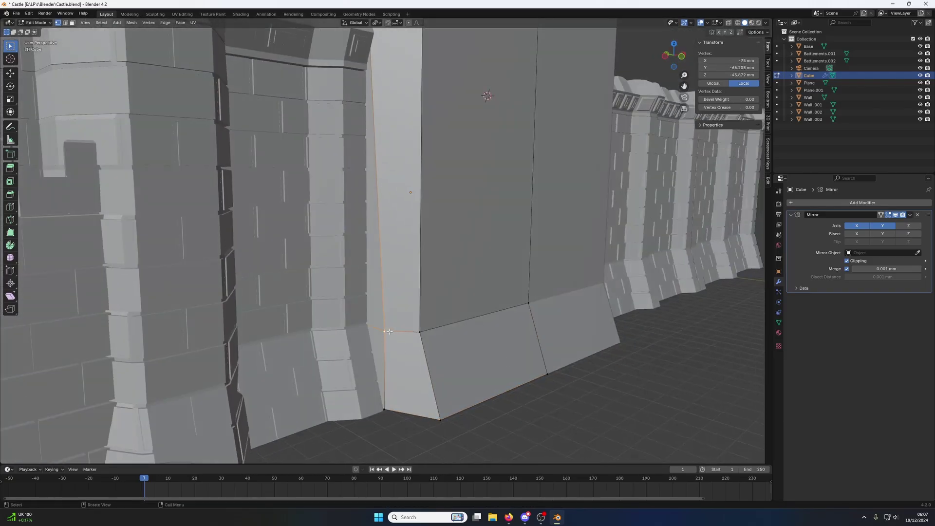
pyautogui.press('g')
pyautogui.press('y')
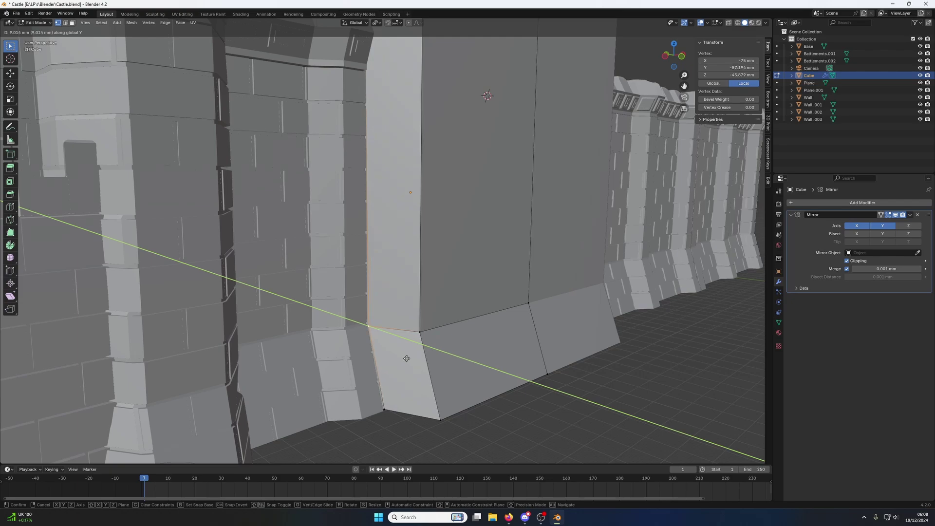
pyautogui.click(406, 359)
# Step: Undo the Y moves made to the tower's base vertices and return to object mode
pyautogui.moveTo(406, 358); pyautogui.dragTo(533, 407, button='middle')
pyautogui.scroll(-8, 532, 408)
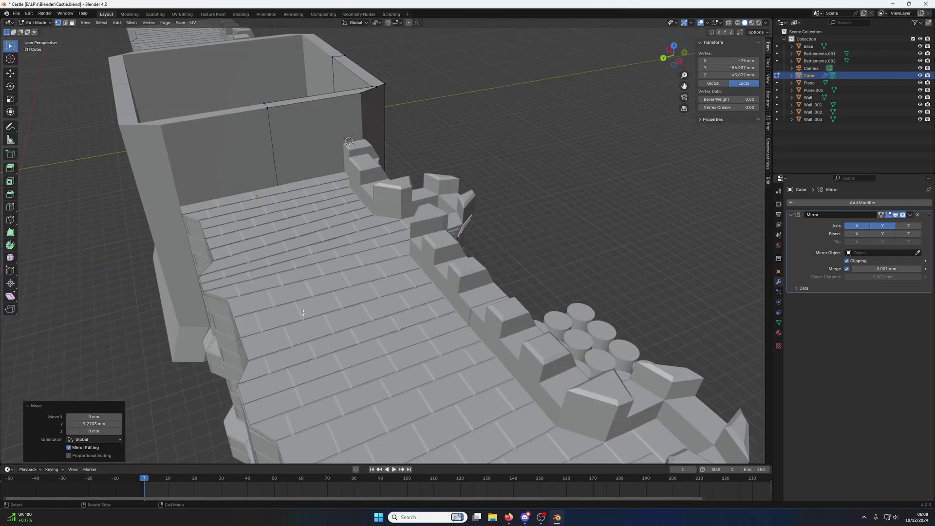
pyautogui.moveTo(244, 292); pyautogui.dragTo(458, 280, button='middle')
pyautogui.keyDown('shift'); pyautogui.click(425, 299); pyautogui.keyUp('shift')
pyautogui.hotkey('ctrl', 'z')
pyautogui.scroll(4, 458, 280)
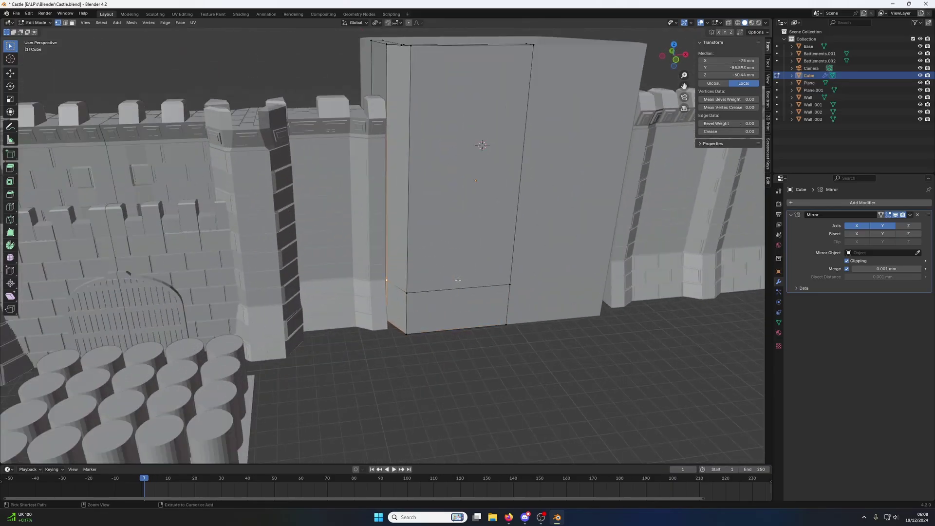
pyautogui.click(456, 281)
pyautogui.press('Tab')
# Step: Duplicate the two plain wall sections on the tower's side away from the gate, with their battlements, placing the copies beside them about 144 mm along Y
pyautogui.scroll(-5, 453, 281)
pyautogui.moveTo(453, 281); pyautogui.dragTo(412, 357, button='middle')
pyautogui.click(412, 358)
pyautogui.scroll(-6, 409, 338)
pyautogui.scroll(3, 396, 335)
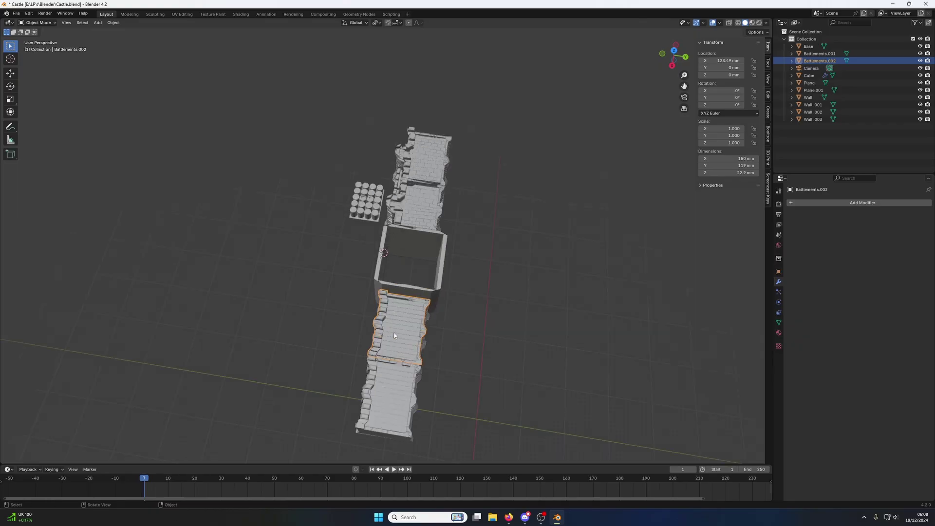
pyautogui.moveTo(346, 336); pyautogui.dragTo(463, 419)
pyautogui.hotkey('shift', 'd')
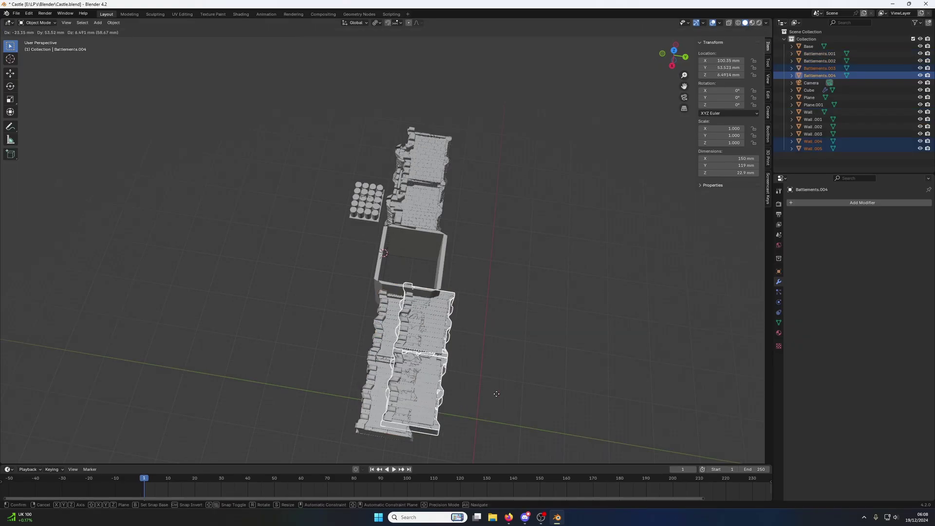
pyautogui.click(529, 394)
# Step: Try to rotate the duplicated wall sections 90° about the global Z axis
pyautogui.write('r90')
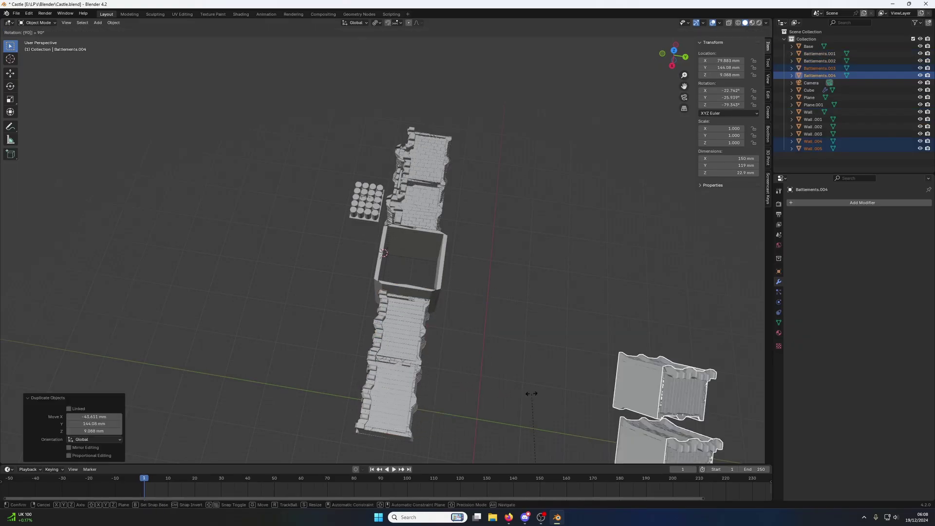
pyautogui.write('x')
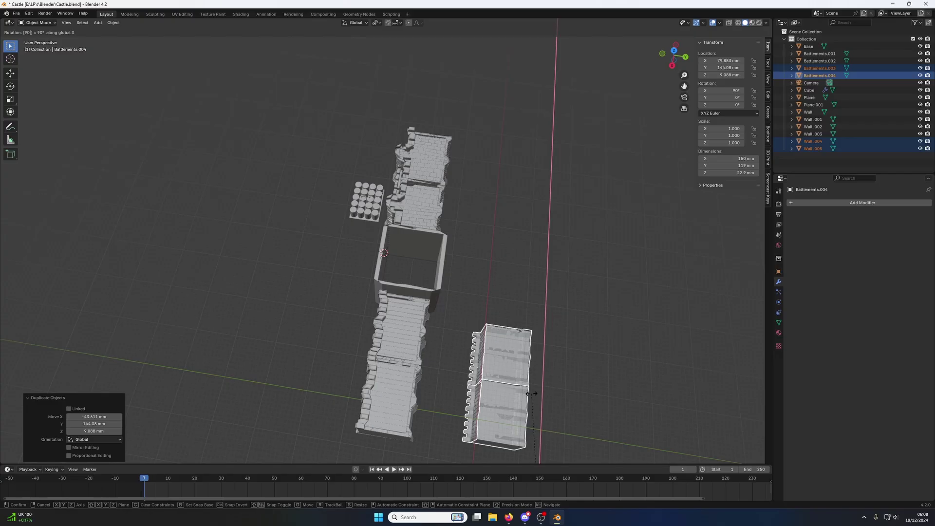
pyautogui.write('yz')
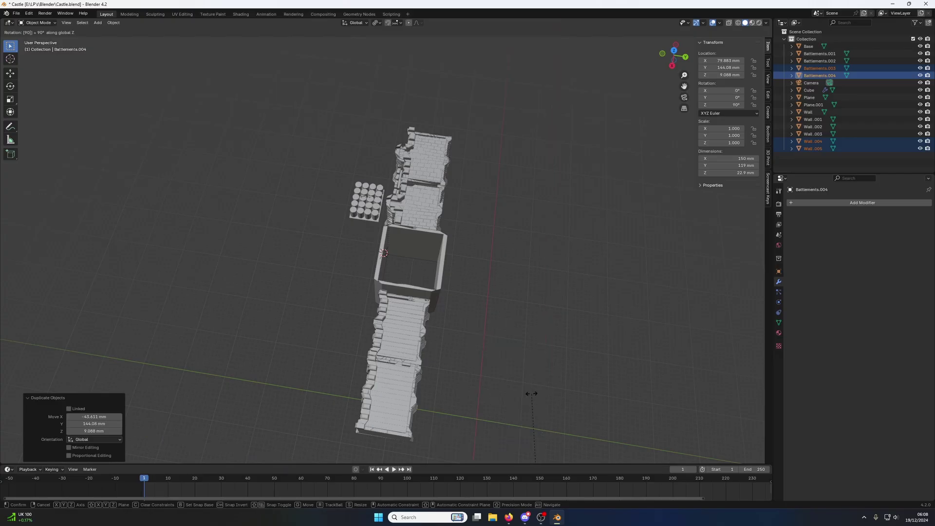
pyautogui.press('Return')
pyautogui.scroll(-2, 532, 396)
pyautogui.scroll(1, 504, 397)
pyautogui.hotkey('ctrl', 'z')
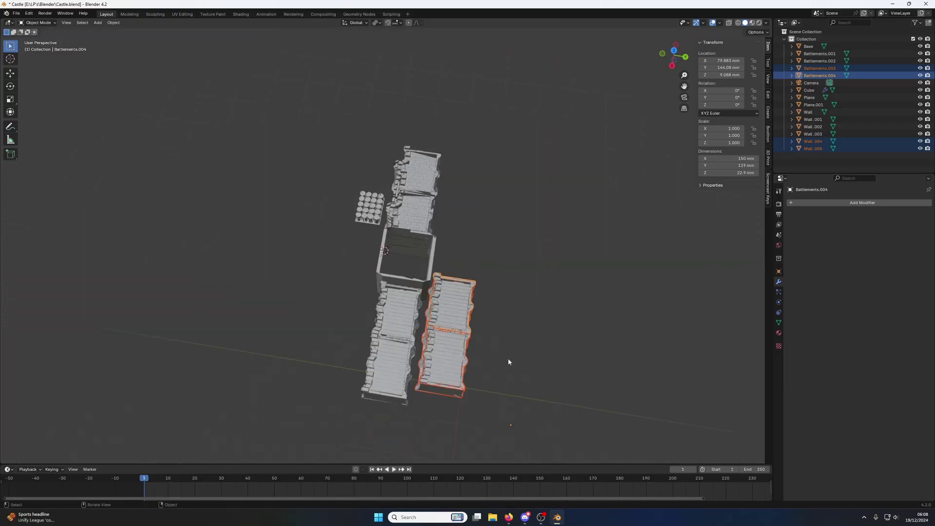
# Step: Set the origins of the duplicated walls and battlements to their center of mass (volume)
pyautogui.press('r')
pyautogui.press('Escape')
pyautogui.rightClick(467, 311)
pyautogui.moveTo(452, 343)
pyautogui.click(508, 375)
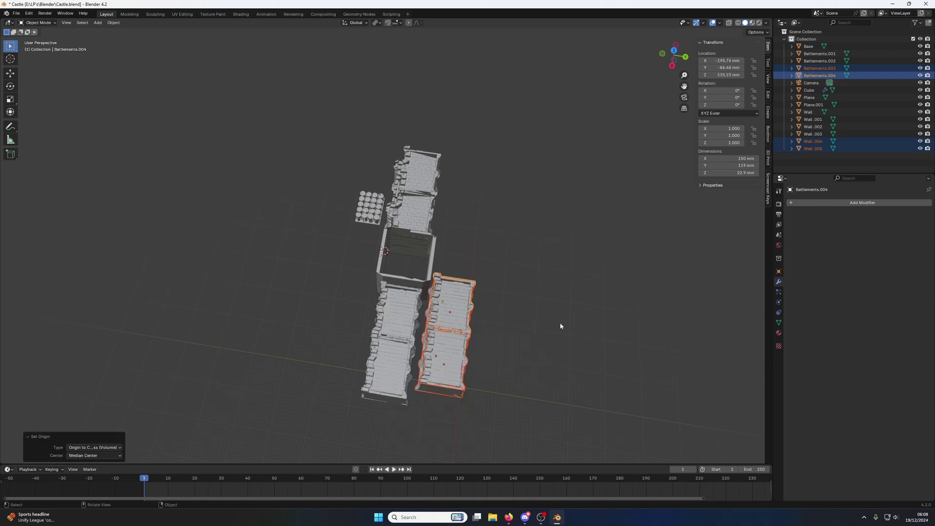
pyautogui.press('r')
pyautogui.press('x')
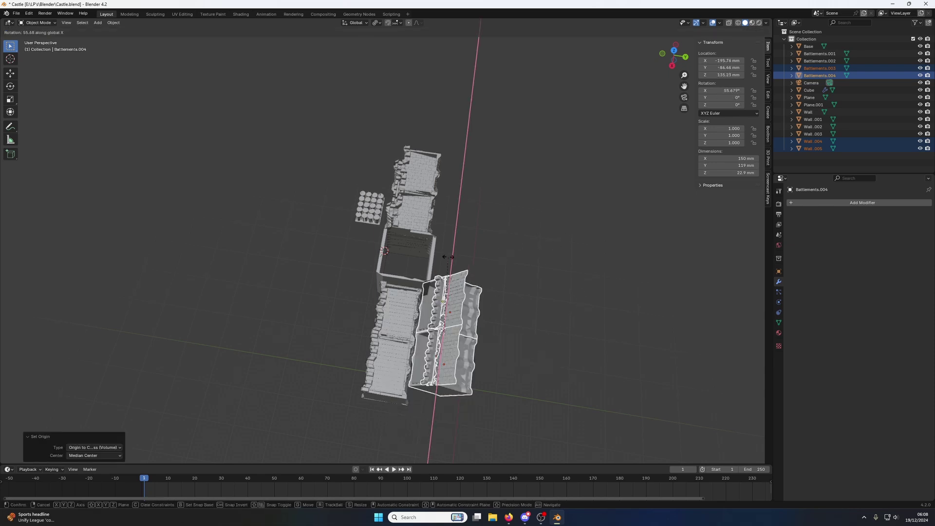
pyautogui.press('y')
pyautogui.press('Escape')
# Step: Apply Origin to Center of Mass (Volume) once more to the selected duplicated pieces
pyautogui.rightClick(449, 294)
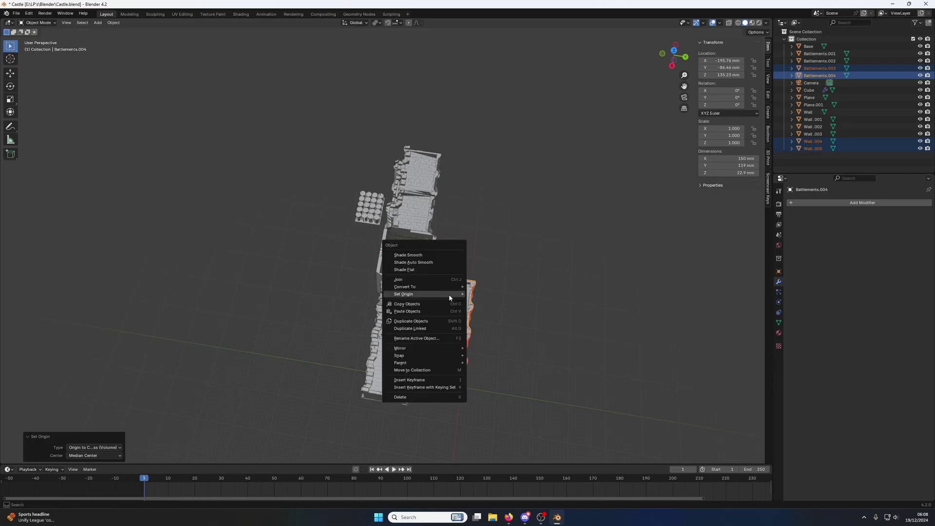
pyautogui.moveTo(449, 296)
pyautogui.click(514, 326)
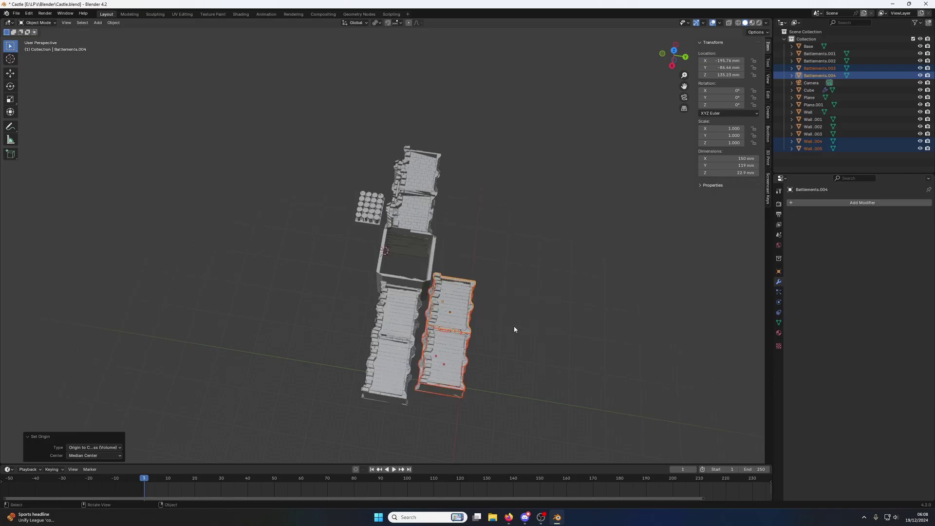
# Step: Delete the duplicated wall section farther from the tower with its battlements, and select the remaining copy
pyautogui.moveTo(514, 326); pyautogui.dragTo(461, 323, button='middle')
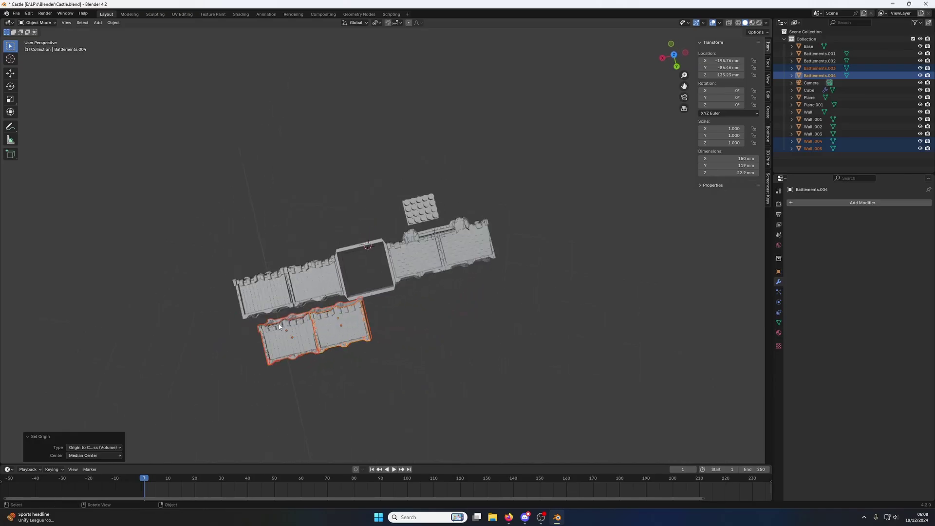
pyautogui.keyDown('ctrl'); pyautogui.moveTo(380, 297); pyautogui.dragTo(296, 360); pyautogui.keyUp('ctrl')
pyautogui.press('Delete')
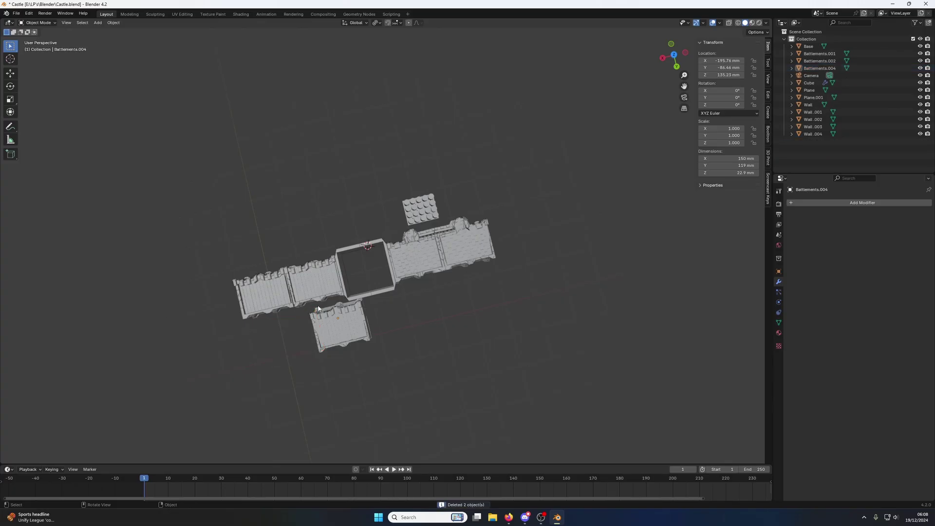
pyautogui.moveTo(351, 339); pyautogui.dragTo(540, 328)
# Step: Try to rotate the remaining wall copy and its battlements 90° about the view axis
pyautogui.write('r')
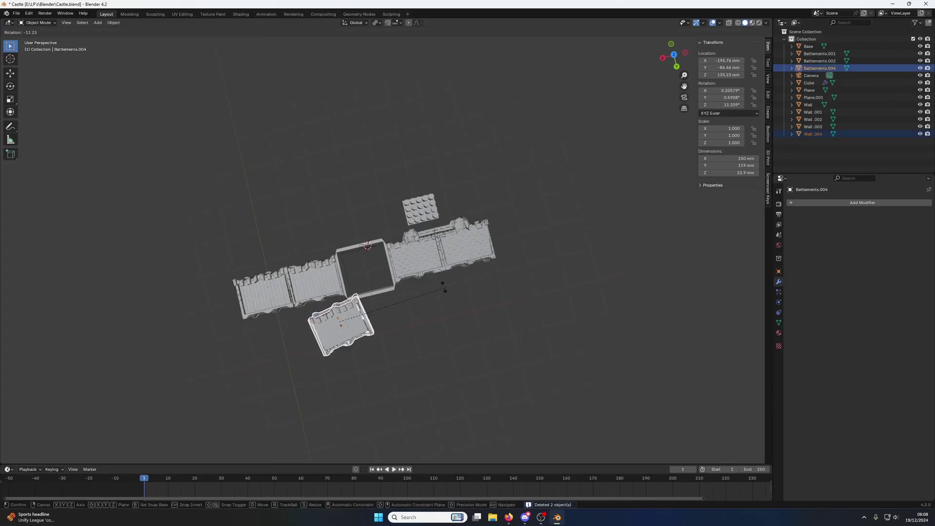
pyautogui.write('90')
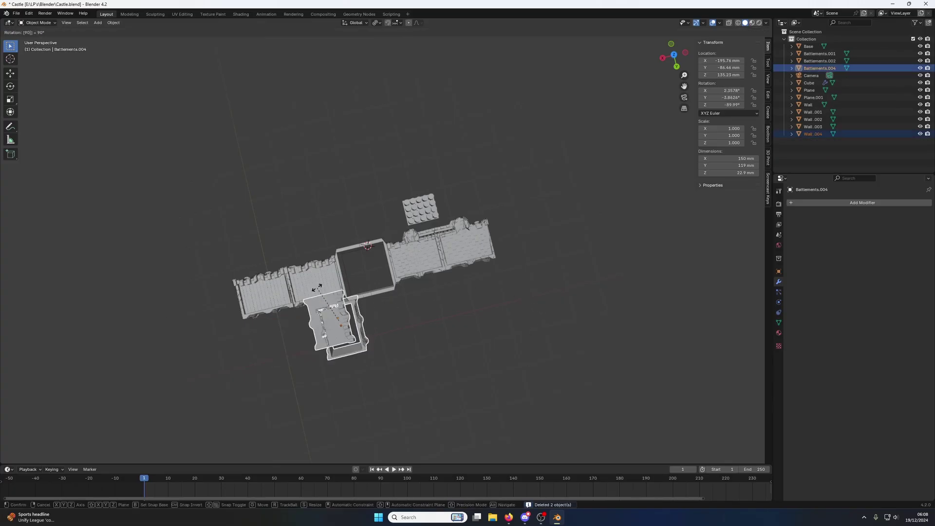
pyautogui.press('Return')
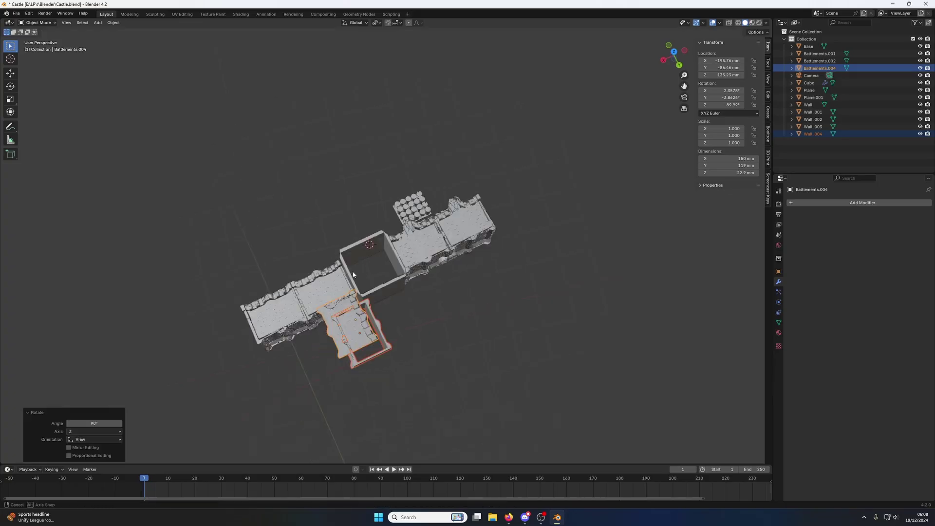
pyautogui.moveTo(317, 288); pyautogui.dragTo(391, 229, button='middle')
pyautogui.scroll(3, 392, 229)
pyautogui.press('t')
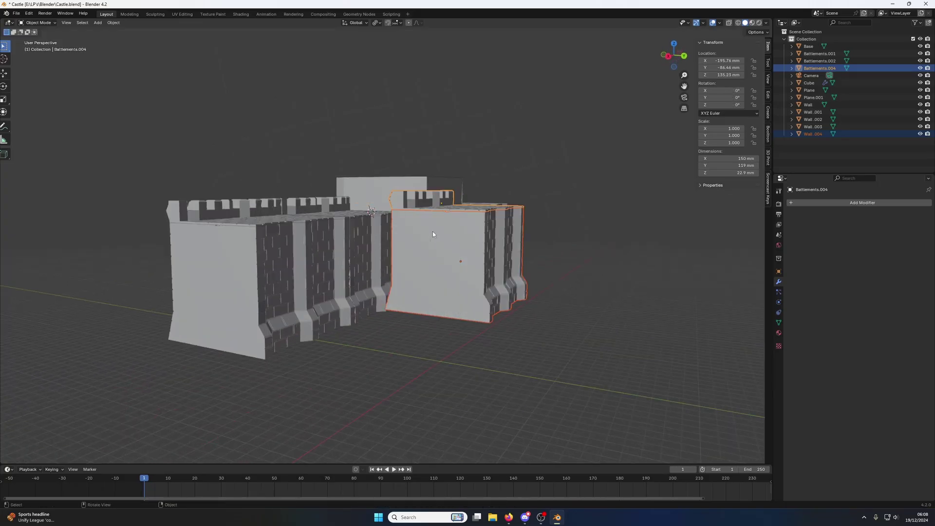
# Step: Rotate the remaining wall copy and its battlements 90° about the global Z axis, and select only the battlements
pyautogui.moveTo(570, 182); pyautogui.dragTo(553, 202, button='middle')
pyautogui.press('r')
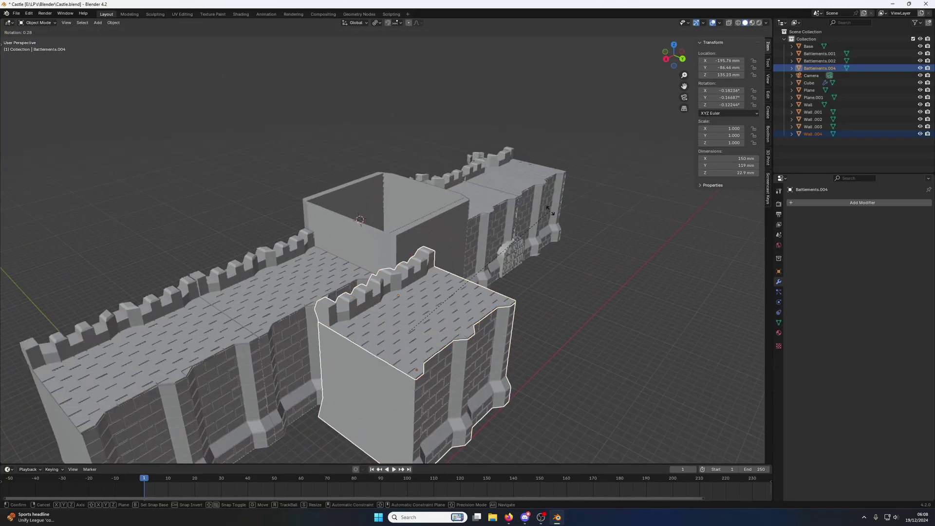
pyautogui.write('x')
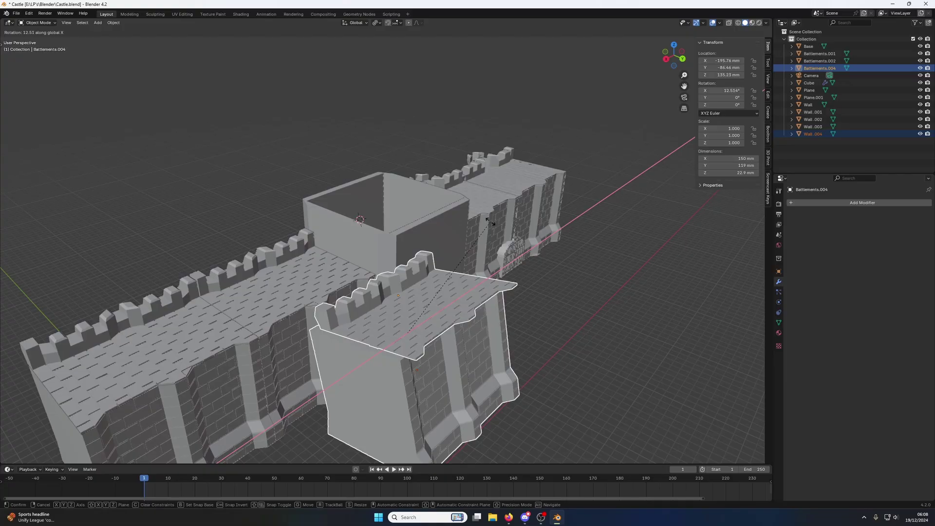
pyautogui.write('90y')
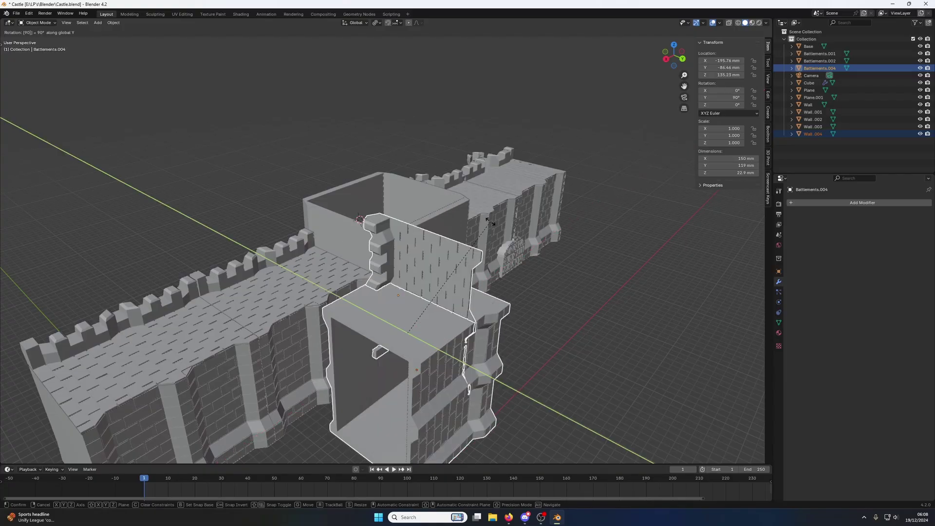
pyautogui.write('z')
pyautogui.press('Return')
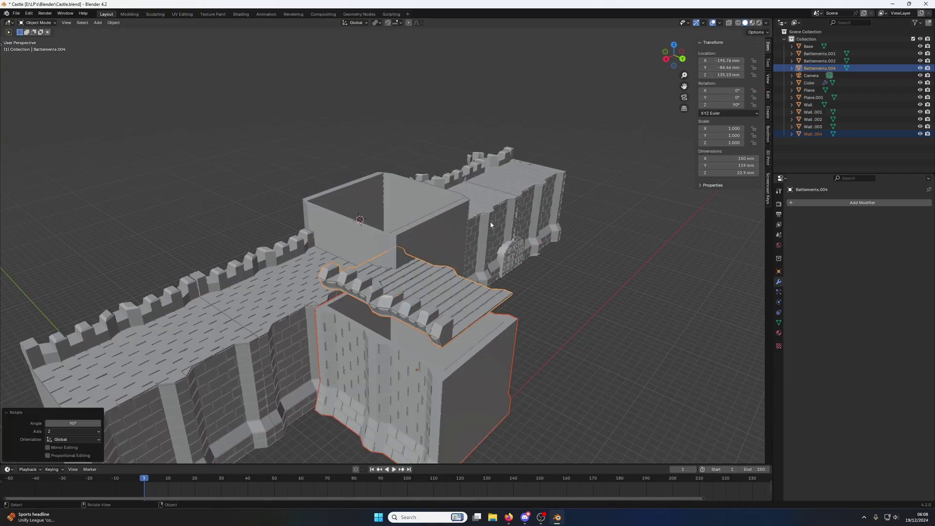
pyautogui.click(442, 330)
# Step: Try to align the rotated battlements in front view, moving them about 47 mm along X and 7.5 mm down
pyautogui.moveTo(442, 329); pyautogui.dragTo(408, 316, button='middle')
pyautogui.press('KP_1')
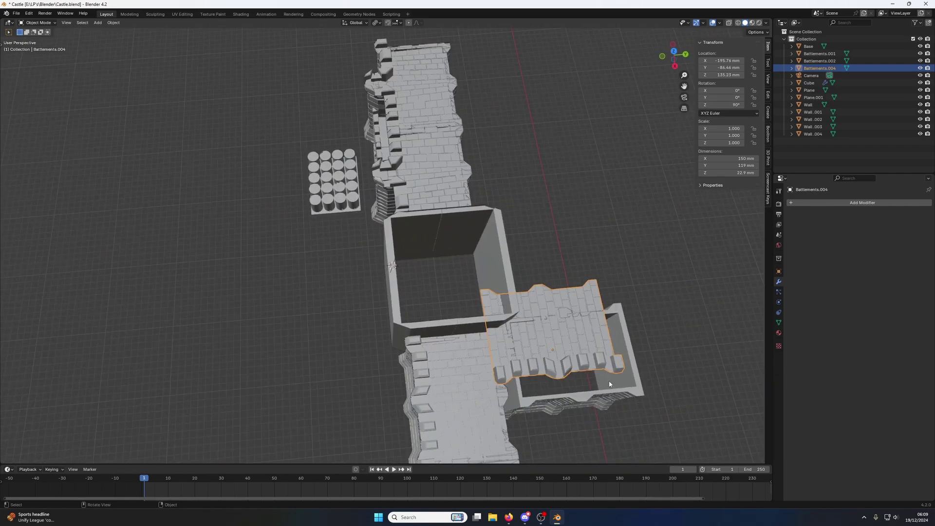
pyautogui.press('KP_1')
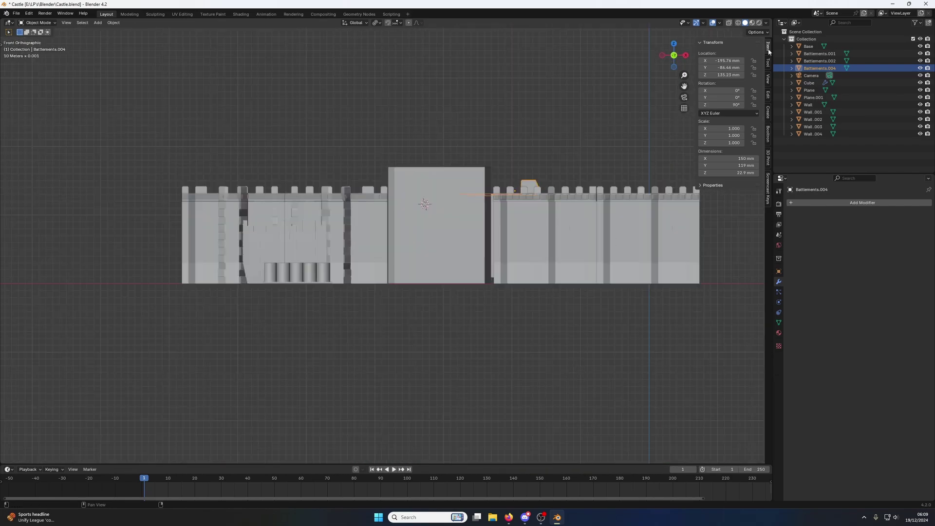
pyautogui.click(729, 23)
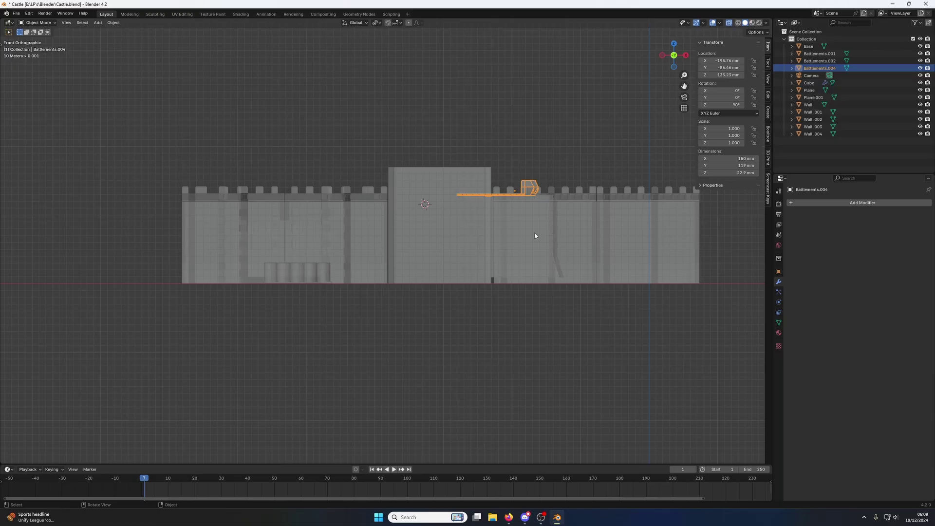
pyautogui.press('g')
pyautogui.click(568, 240)
pyautogui.scroll(5, 565, 240)
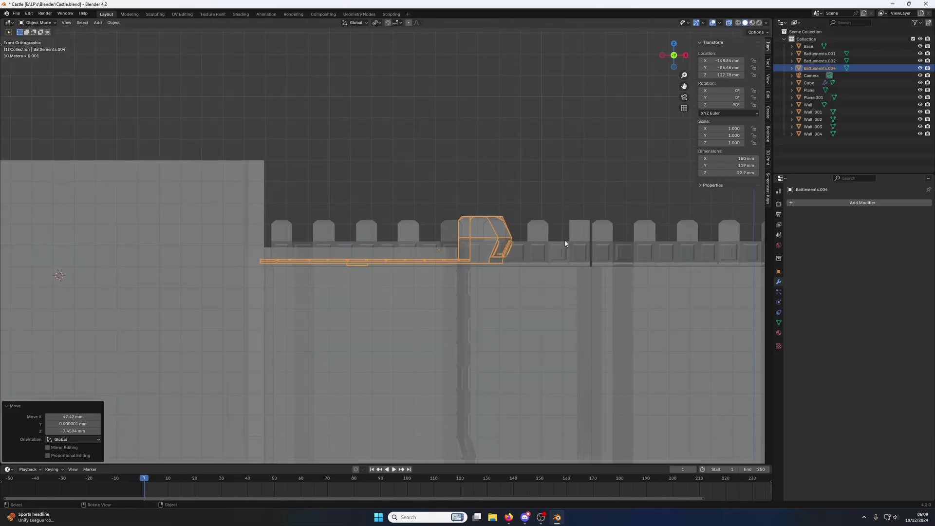
pyautogui.moveTo(566, 240); pyautogui.dragTo(521, 351, button='middle')
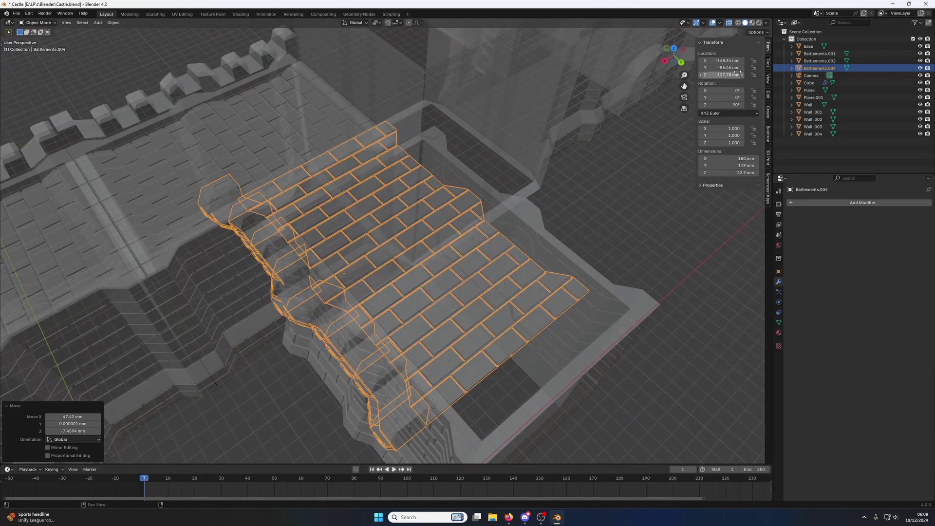
pyautogui.click(728, 23)
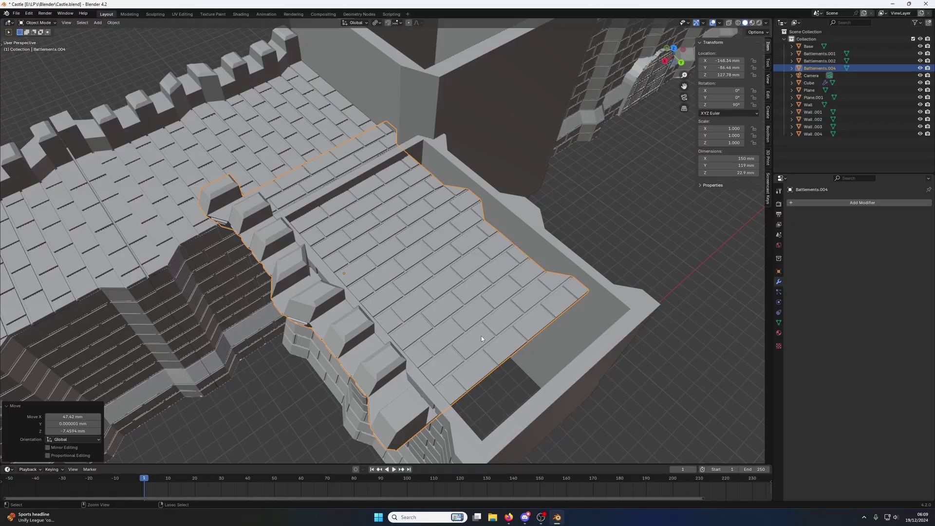
pyautogui.hotkey('ctrl', 'z')
# Step: Move the battlements horizontally over the rotated wall section, about 28 mm along X and 26 mm along Y, keeping their height
pyautogui.press('g')
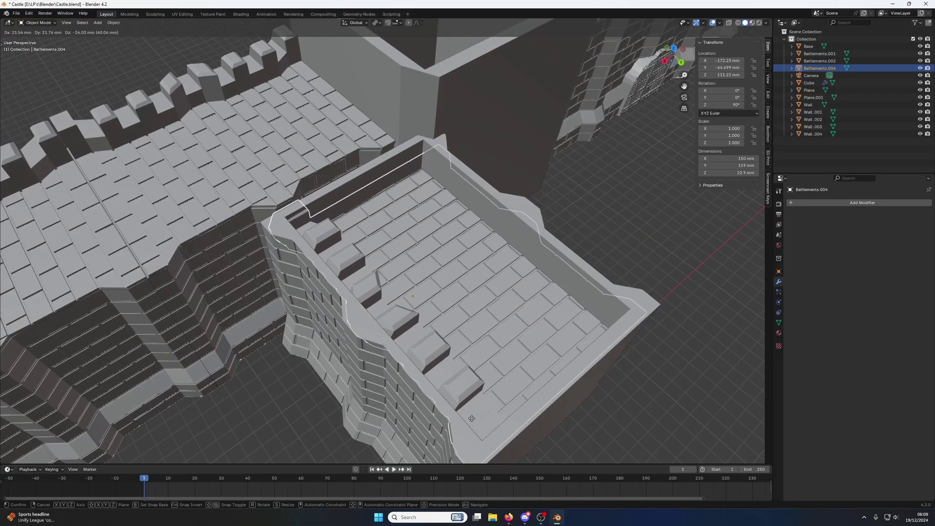
pyautogui.hotkey('shift', 'z')
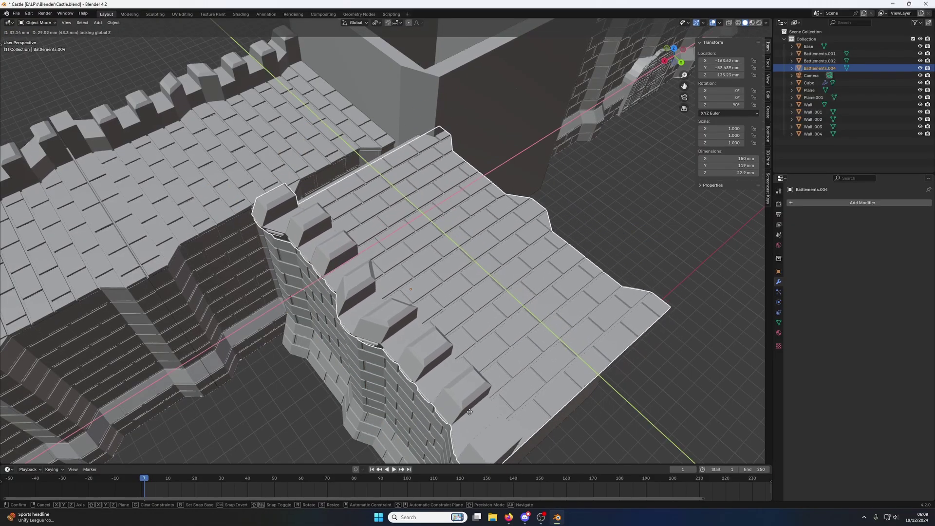
pyautogui.click(472, 398)
pyautogui.press('KP_7')
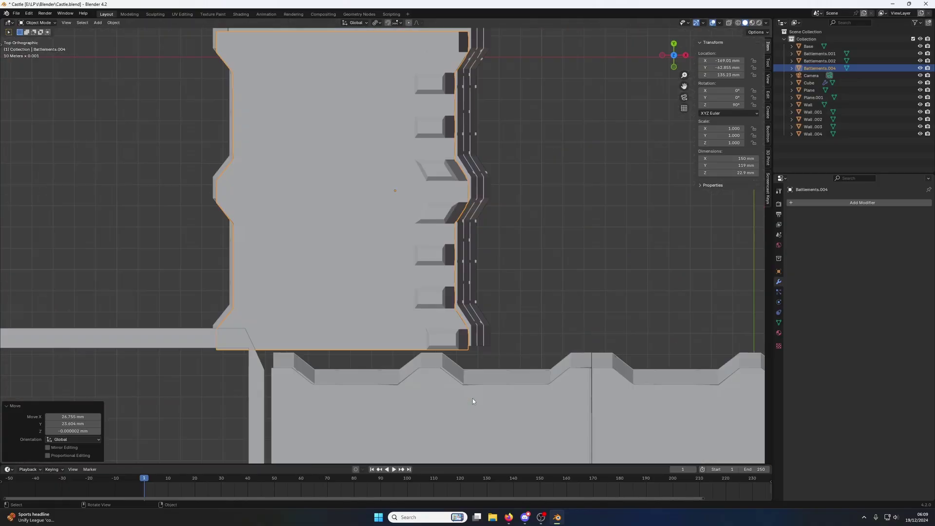
pyautogui.press('g')
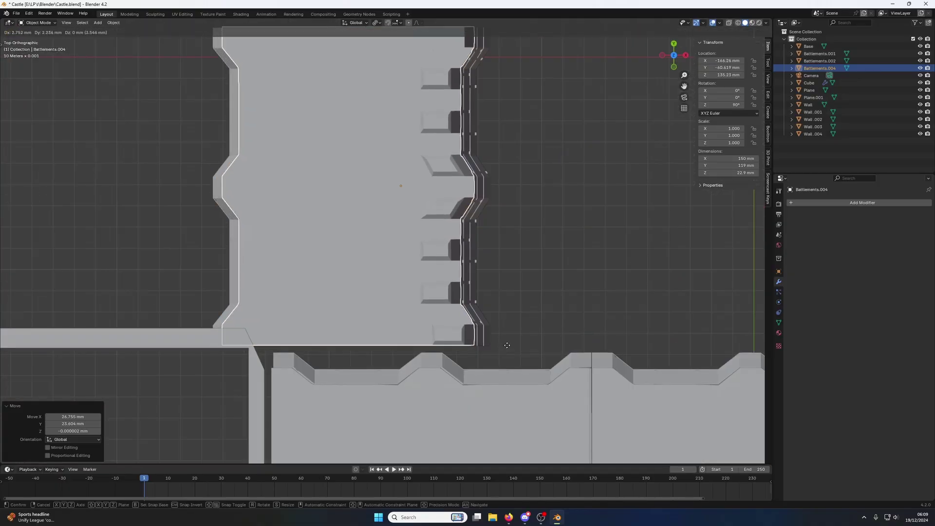
pyautogui.click(506, 348)
# Step: Lower the battlements about 0.8 mm along Z to sit on the rotated wall section
pyautogui.moveTo(506, 348); pyautogui.dragTo(426, 265, button='middle')
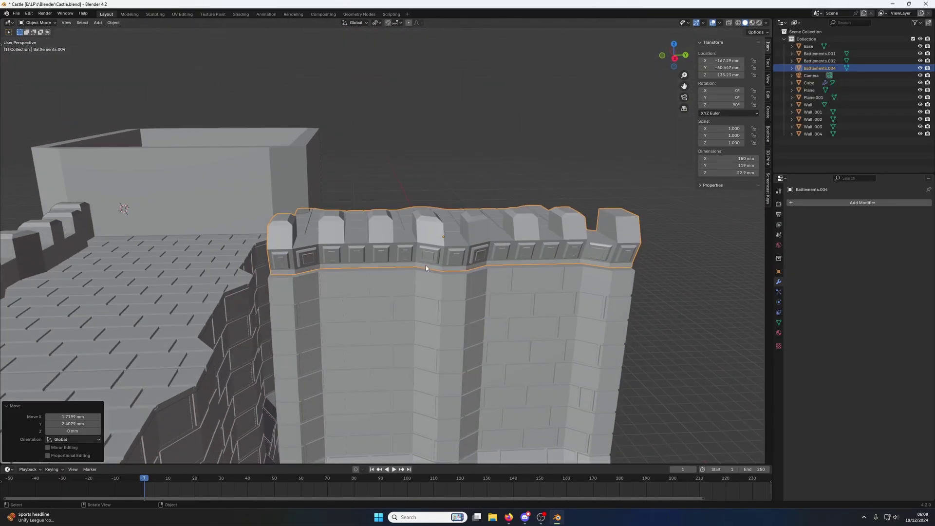
pyautogui.scroll(4, 426, 263)
pyautogui.press('g')
pyautogui.press('z')
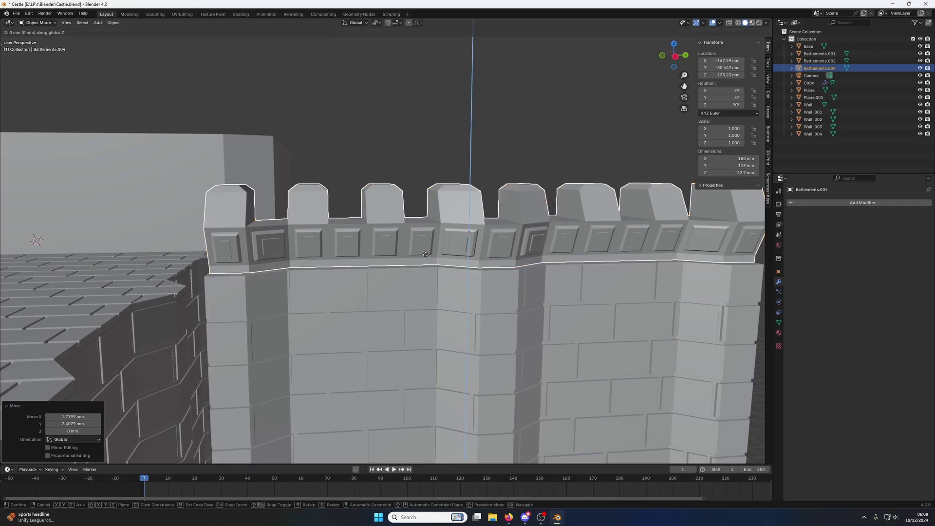
pyautogui.click(425, 261)
pyautogui.moveTo(426, 261); pyautogui.dragTo(487, 341, button='middle')
# Step: Shift the battlements about 3.8 mm along X to line up with the wall, and select the wall section beneath them
pyautogui.keyDown('shift'); pyautogui.click(537, 406); pyautogui.keyUp('shift')
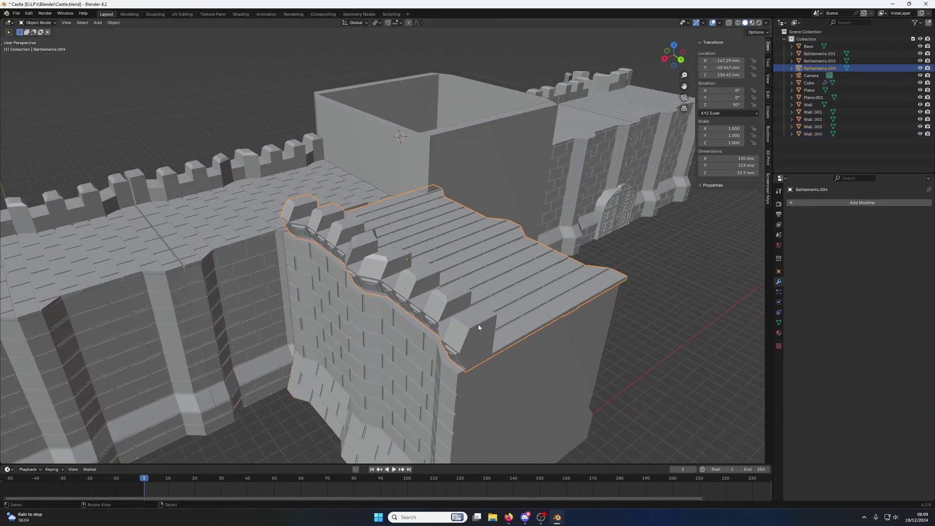
pyautogui.press('g')
pyautogui.press('x')
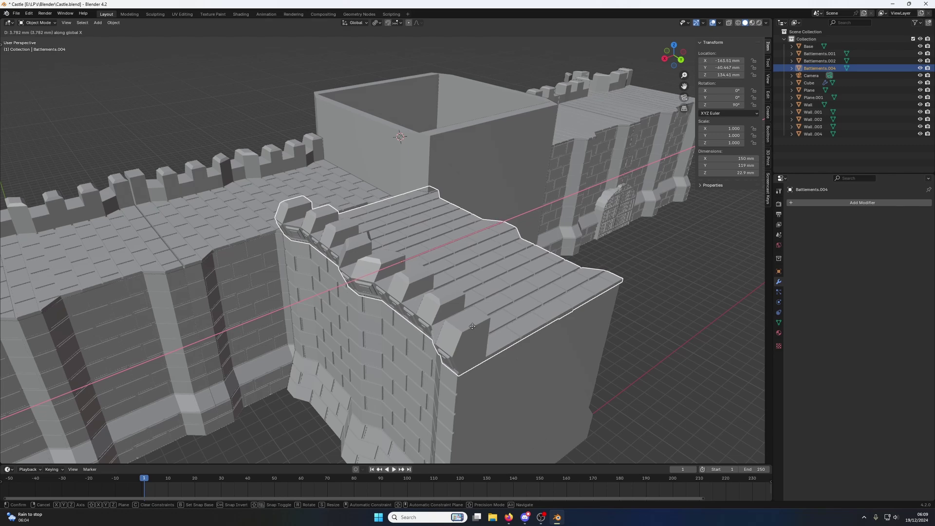
pyautogui.click(472, 326)
pyautogui.click(497, 396)
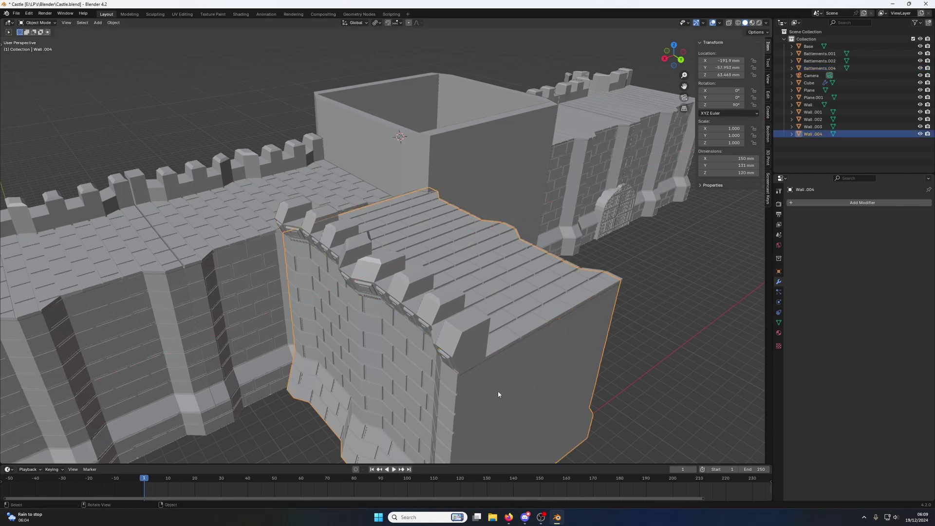
# Step: Move the rotated wall section together with its battlements about -110.7 mm along X, in front of the tower
pyautogui.click(490, 326)
pyautogui.keyDown('shift'); pyautogui.click(492, 396); pyautogui.keyUp('shift')
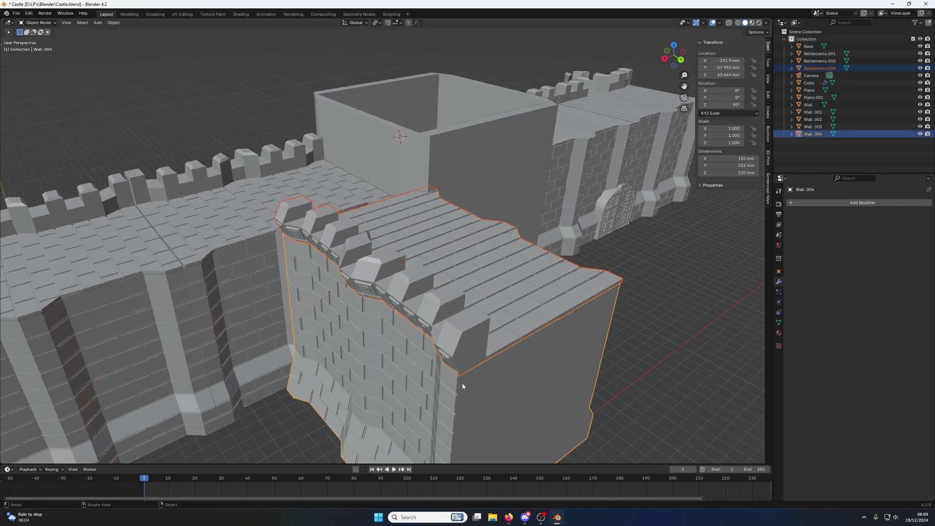
pyautogui.press('g')
pyautogui.press('x')
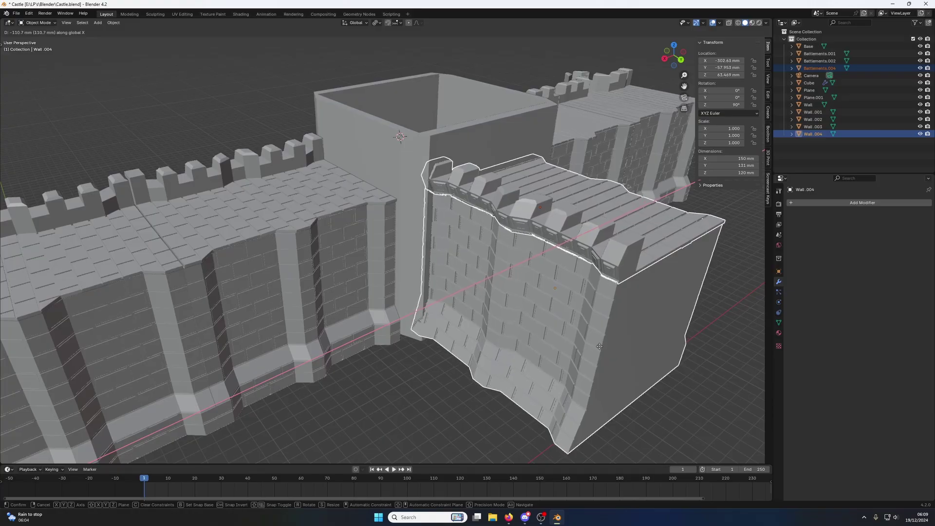
pyautogui.click(599, 346)
# Step: Lower the wall section and its battlements about 8.3 mm along Z to the base level of the other walls
pyautogui.press('KP_1')
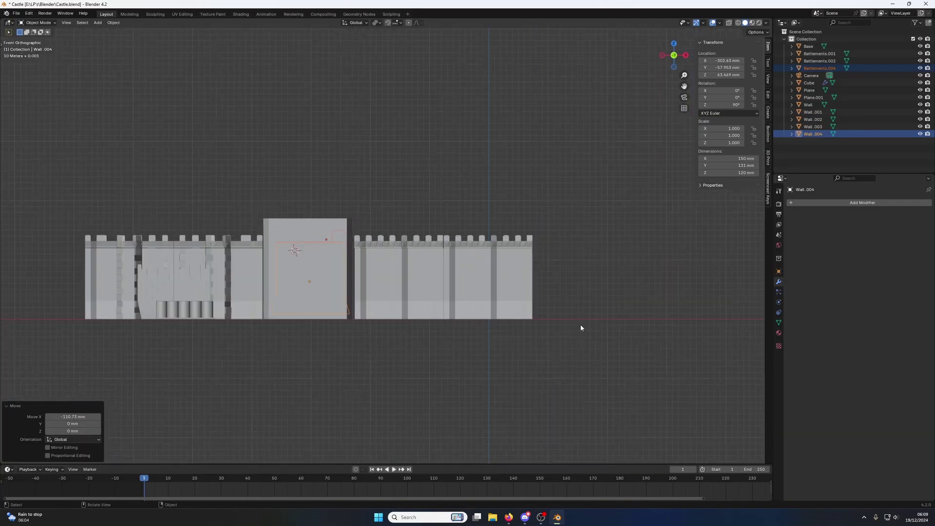
pyautogui.scroll(4, 580, 328)
pyautogui.press('g')
pyautogui.press('z')
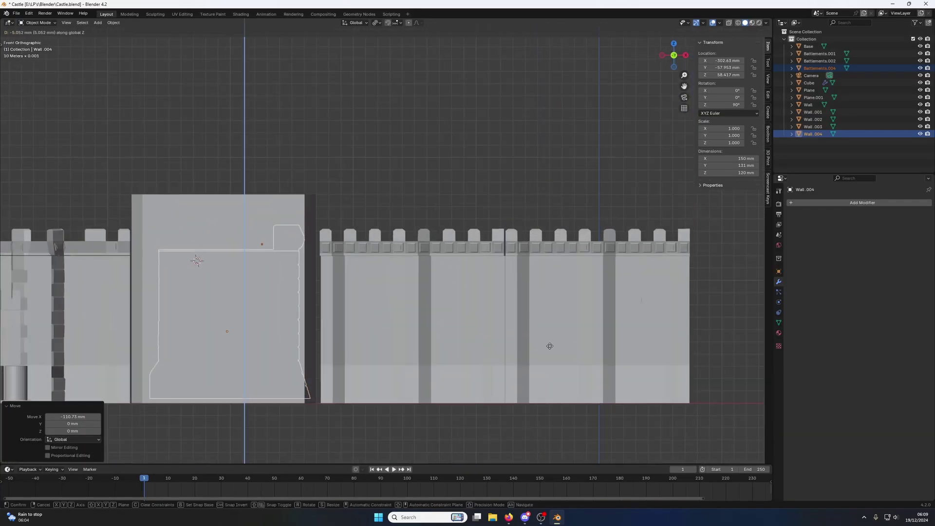
pyautogui.click(550, 348)
# Step: Shift the wall section and its battlements about 6.9 mm along Y relative to the tower
pyautogui.moveTo(549, 349); pyautogui.dragTo(471, 335, button='middle')
pyautogui.press('g')
pyautogui.press('y')
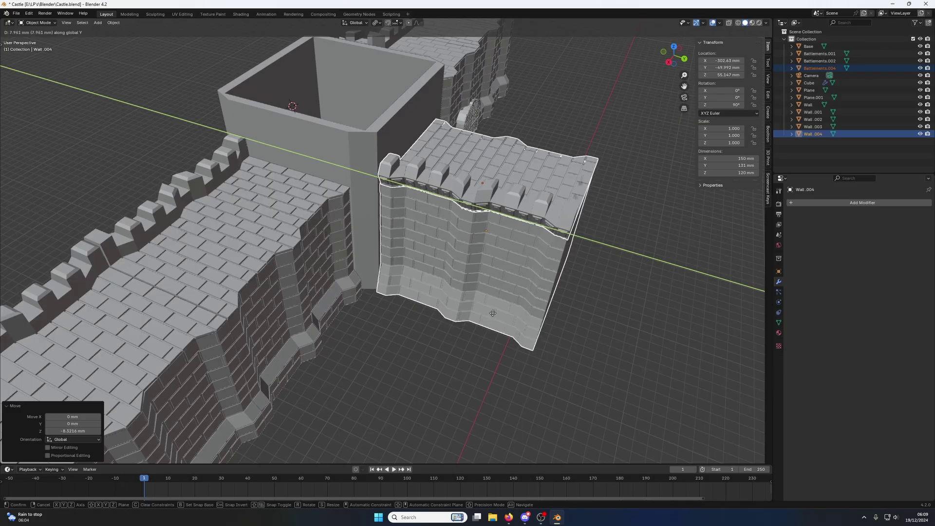
pyautogui.click(491, 314)
# Step: Shift the wall section and its battlements about -5.1 mm along X to line up with the tower
pyautogui.moveTo(491, 314); pyautogui.dragTo(313, 284, button='middle')
pyautogui.moveTo(326, 281); pyautogui.dragTo(418, 284, button='middle')
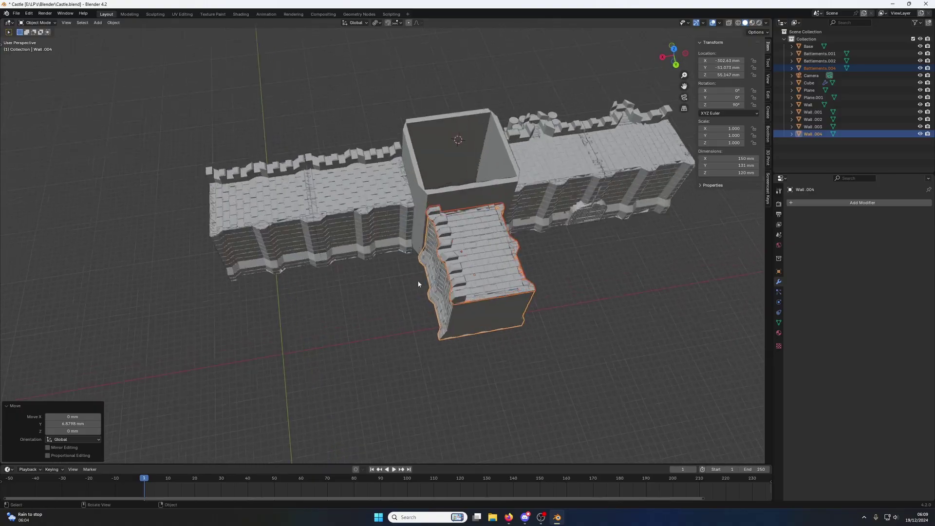
pyautogui.moveTo(360, 224); pyautogui.dragTo(424, 194, button='middle')
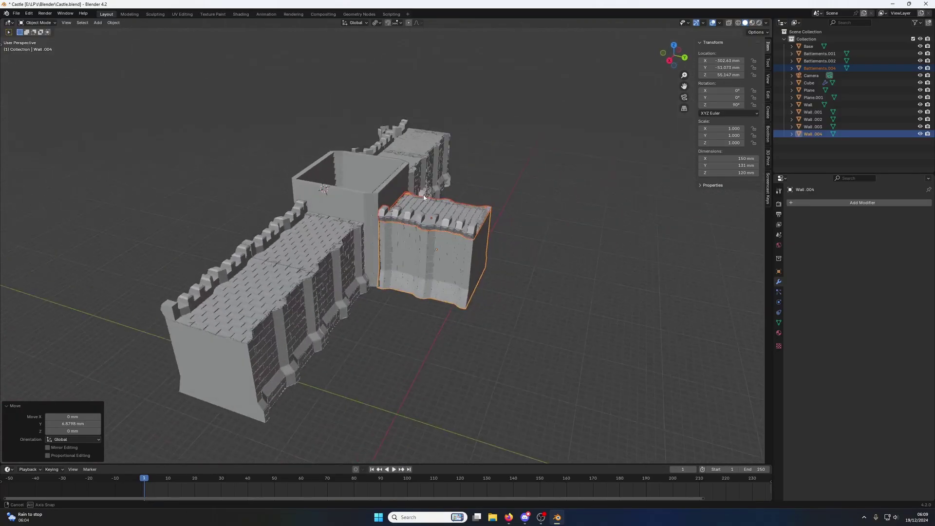
pyautogui.scroll(5, 403, 229)
pyautogui.scroll(4, 421, 248)
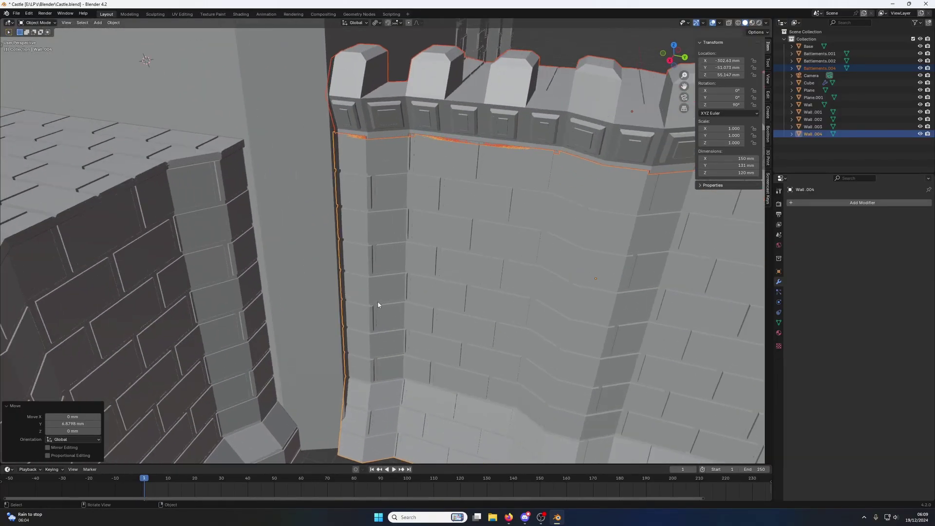
pyautogui.moveTo(364, 311); pyautogui.dragTo(303, 355, button='middle')
pyautogui.scroll(-4, 522, 303)
pyautogui.keyDown('shift'); pyautogui.moveTo(522, 303); pyautogui.dragTo(327, 296, button='middle'); pyautogui.keyUp('shift')
pyautogui.press('g')
pyautogui.press('y')
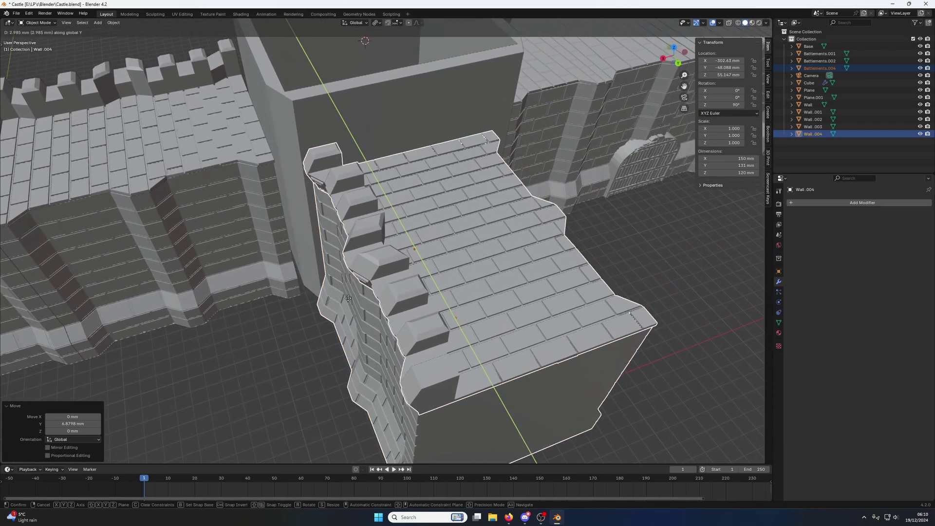
pyautogui.press('x')
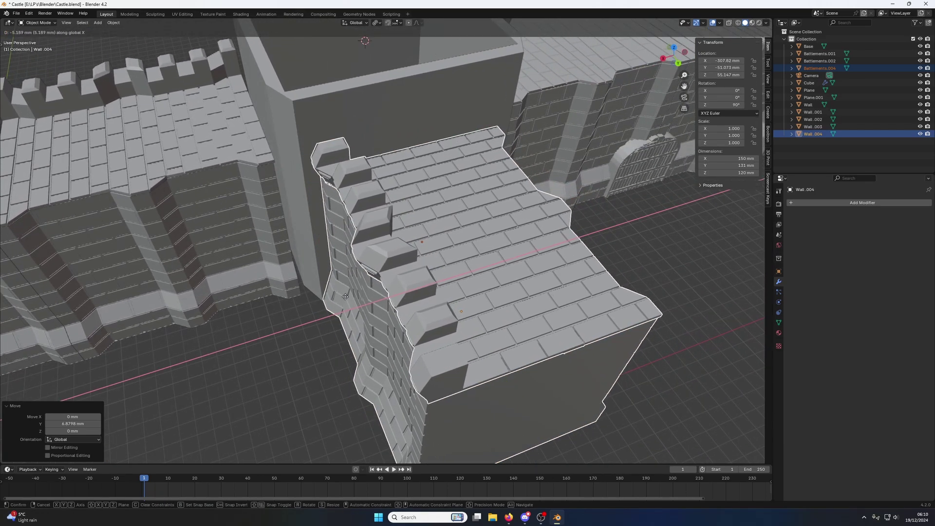
pyautogui.click(465, 271)
# Step: Edit the tower's mesh and move the short lower edge of its chamfered corner about -11 mm along Y
pyautogui.scroll(-4, 464, 268)
pyautogui.moveTo(509, 255); pyautogui.dragTo(373, 304, button='middle')
pyautogui.scroll(8, 356, 358)
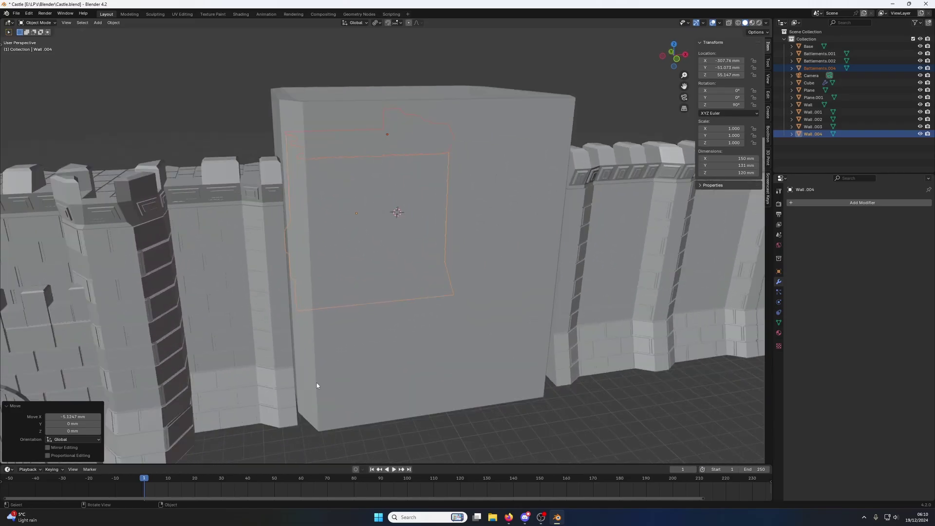
pyautogui.moveTo(317, 386); pyautogui.dragTo(314, 397, button='middle')
pyautogui.click(314, 405)
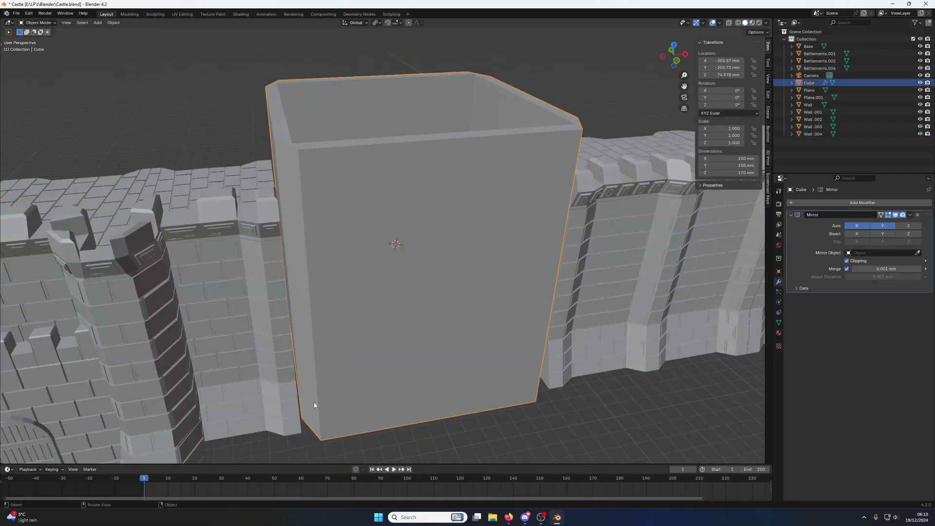
pyautogui.press('Tab')
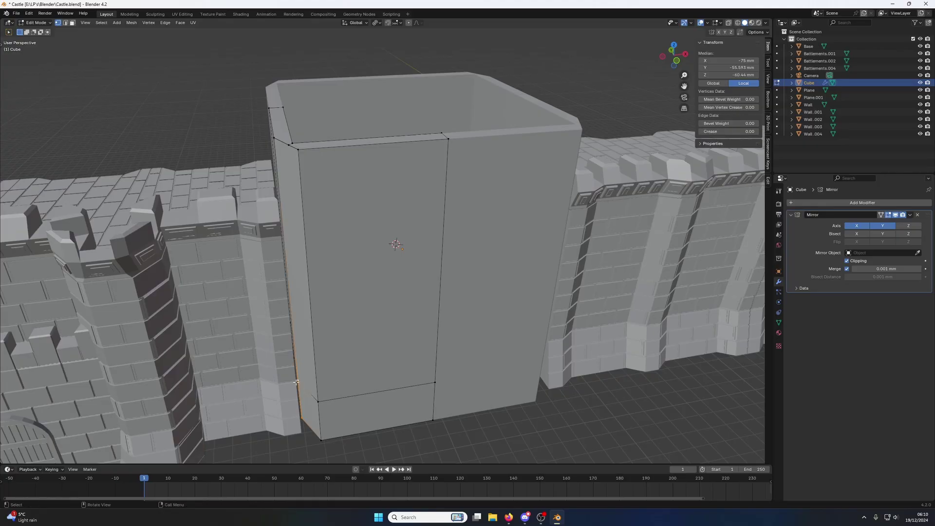
pyautogui.press('g')
pyautogui.press('y')
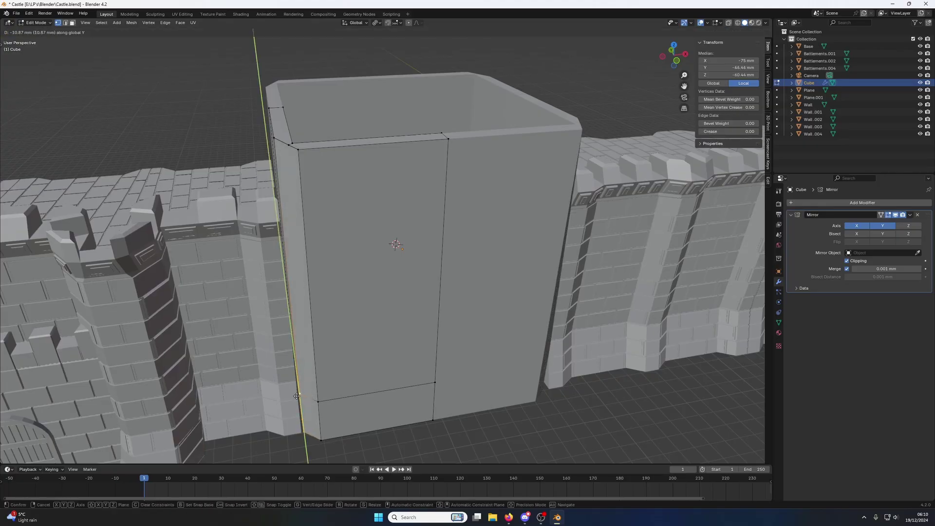
pyautogui.click(297, 396)
# Step: Move the upper vertex of the chamfer's lower edge back about 9.3 mm along Y, beside the neighbouring wall
pyautogui.click(317, 370)
pyautogui.moveTo(317, 370); pyautogui.dragTo(372, 341, button='middle')
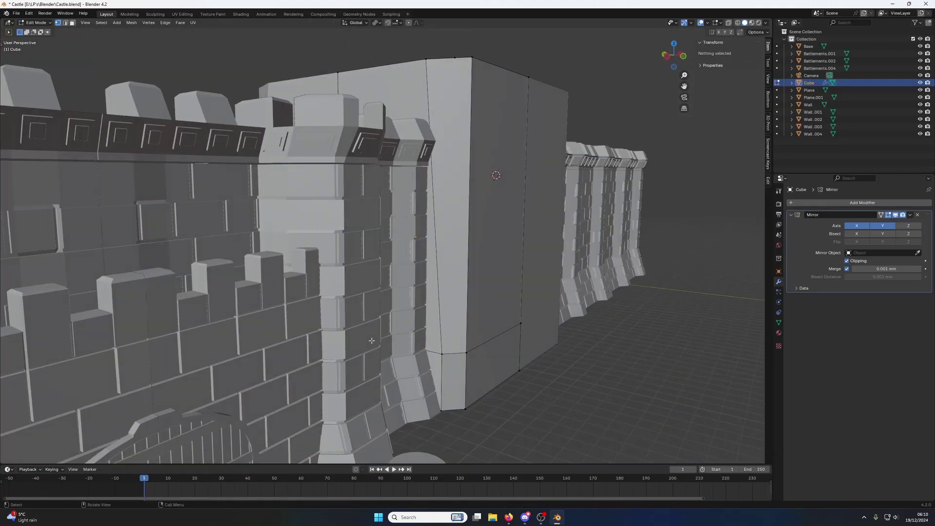
pyautogui.click(444, 355)
pyautogui.press('g')
pyautogui.press('y')
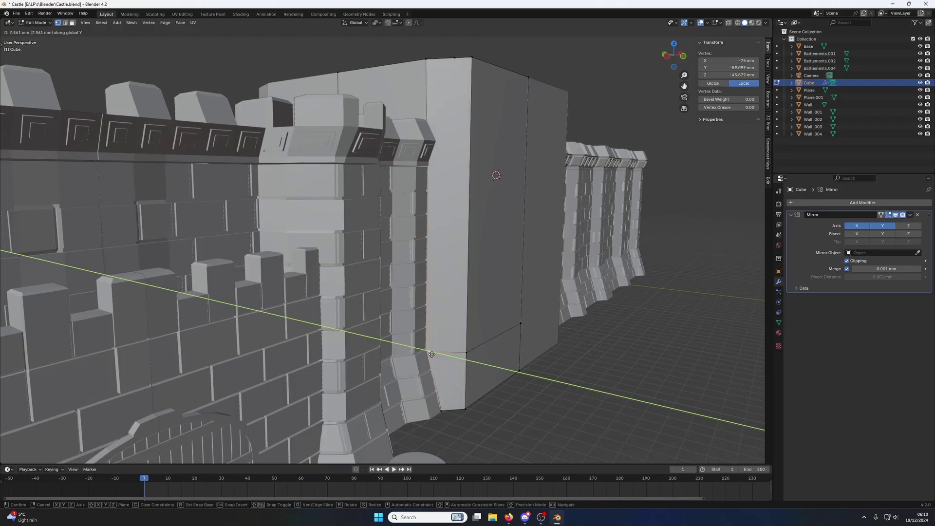
pyautogui.click(429, 354)
pyautogui.moveTo(429, 354); pyautogui.dragTo(302, 341, button='middle')
pyautogui.scroll(3, 359, 341)
pyautogui.moveTo(359, 340); pyautogui.dragTo(418, 323, button='middle')
pyautogui.press('Tab')
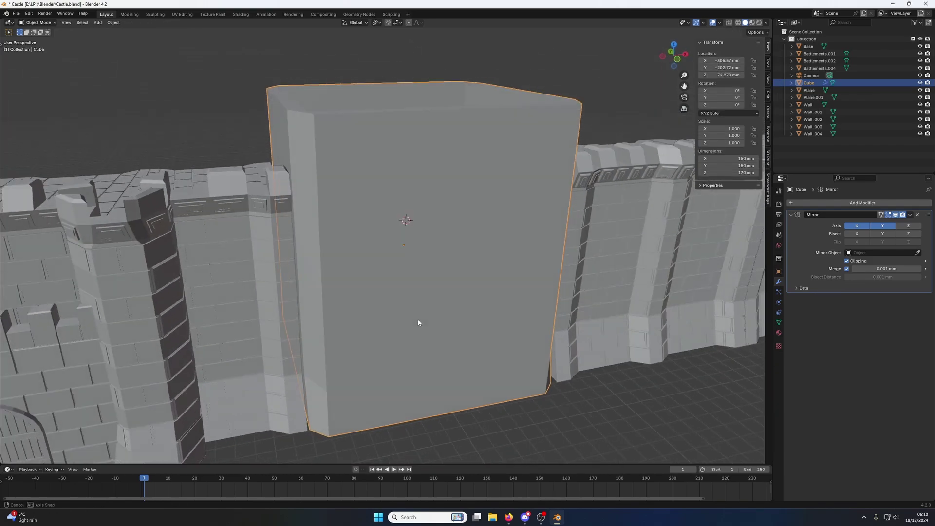
# Step: Try lowering the chamfer vertex above the tower's base by about 3.3 mm along Z
pyautogui.press('Tab')
pyautogui.click(304, 365)
pyautogui.moveTo(318, 366); pyautogui.dragTo(336, 348, button='middle')
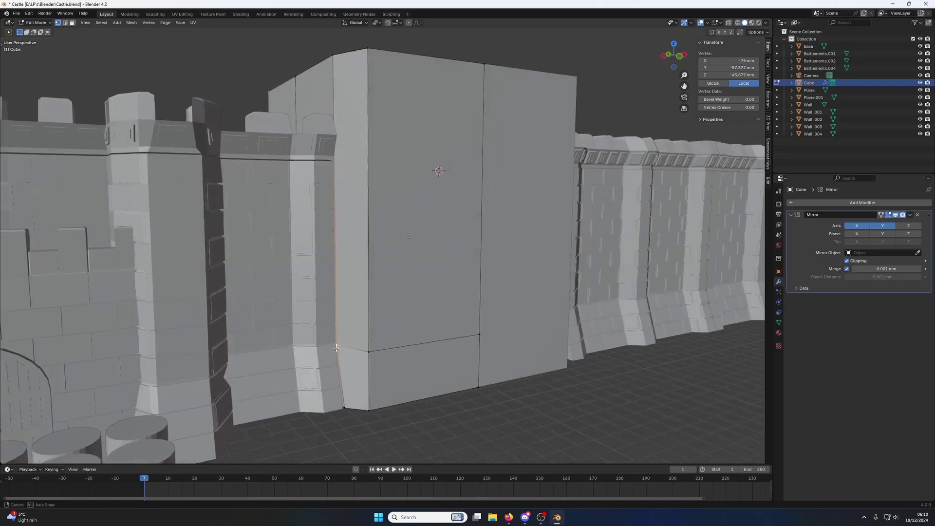
pyautogui.scroll(2, 336, 349)
pyautogui.scroll(-4, 336, 348)
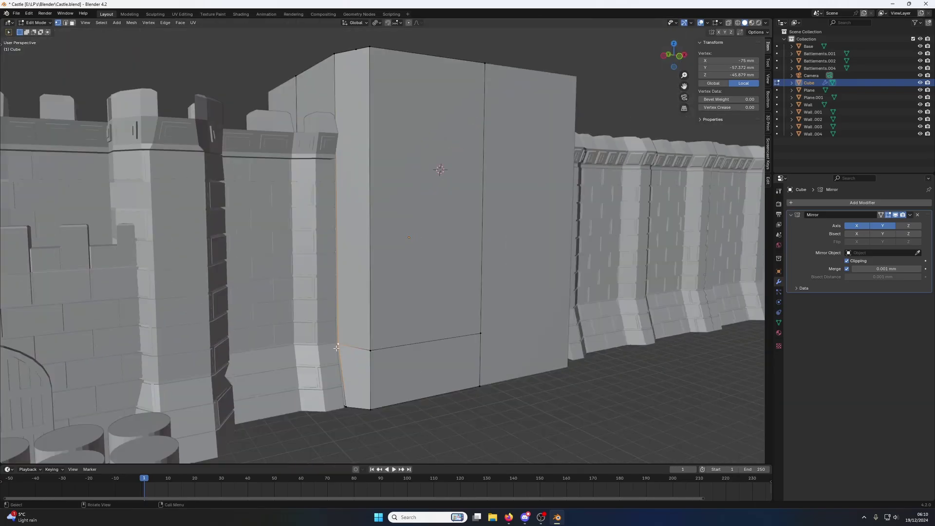
pyautogui.moveTo(427, 294); pyautogui.dragTo(407, 300, button='middle')
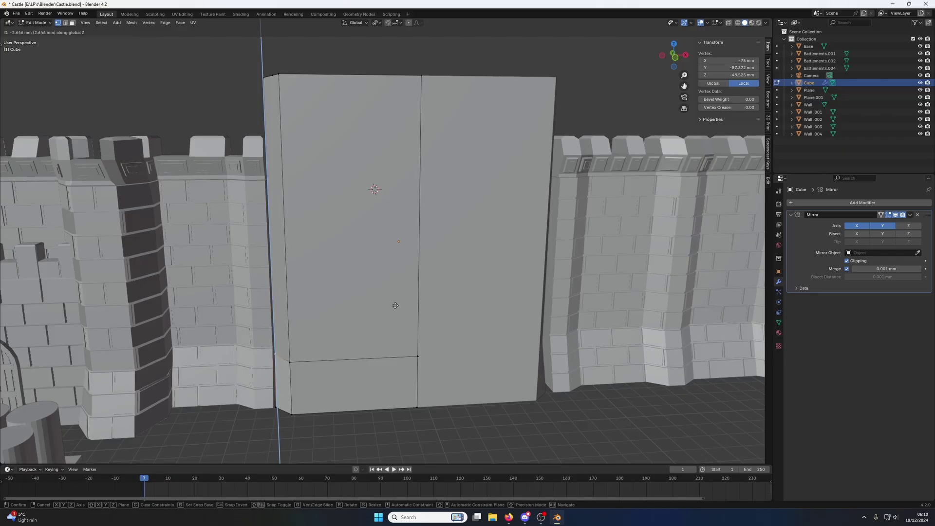
pyautogui.click(393, 305)
pyautogui.scroll(-4, 393, 305)
pyautogui.moveTo(393, 305); pyautogui.dragTo(363, 355, button='middle')
pyautogui.press('Tab')
pyautogui.press('Tab')
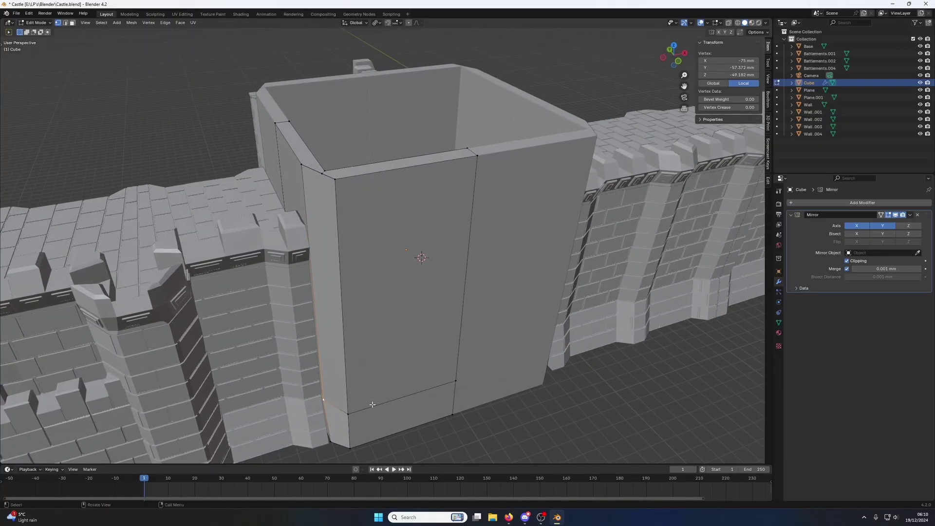
# Step: Undo the last height change of the tower's chamfer vertex
pyautogui.hotkey('ctrl', 'z')
pyautogui.hotkey('ctrl', 'z')
pyautogui.hotkey('ctrl', 'z')
pyautogui.hotkey('ctrl', 'z')
pyautogui.hotkey('ctrl', 'z')
# Step: Merge the chamfer's top outer vertex into the tower's adjacent inner rim corner using At Last
pyautogui.moveTo(392, 343); pyautogui.dragTo(499, 265, button='middle')
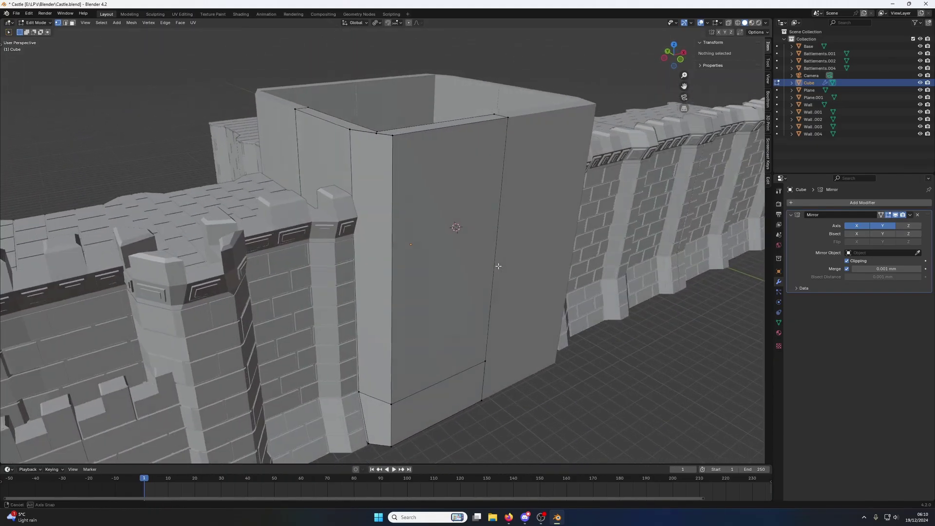
pyautogui.press('Tab')
pyautogui.press('Tab')
pyautogui.click(348, 130)
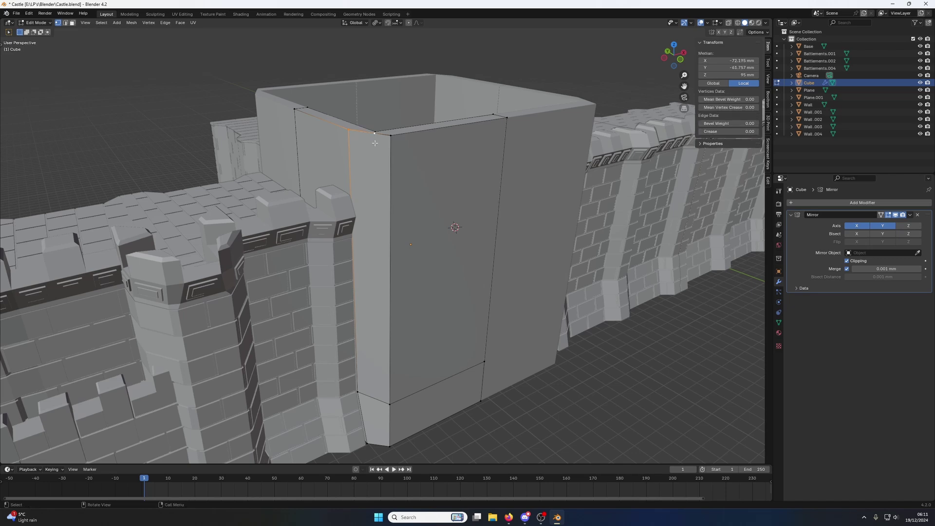
pyautogui.press('m')
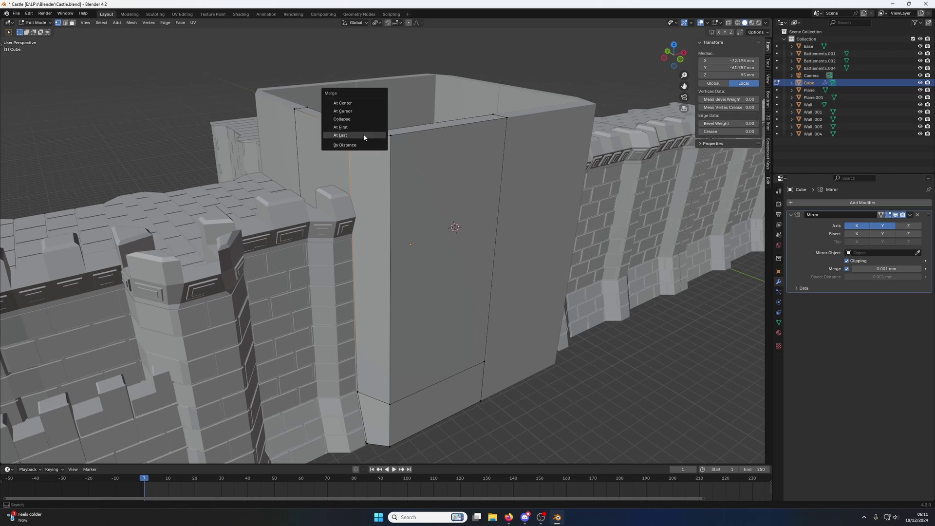
pyautogui.click(364, 136)
# Step: Merge the chamfer's two lower vertices into the adjacent outer corner vertices at the same heights using At Last
pyautogui.click(358, 393)
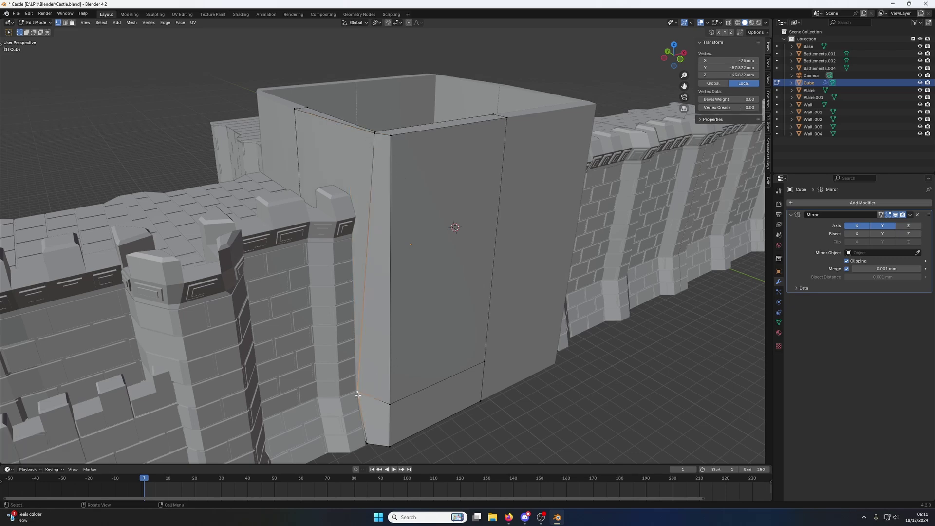
pyautogui.press('m')
pyautogui.click(390, 402)
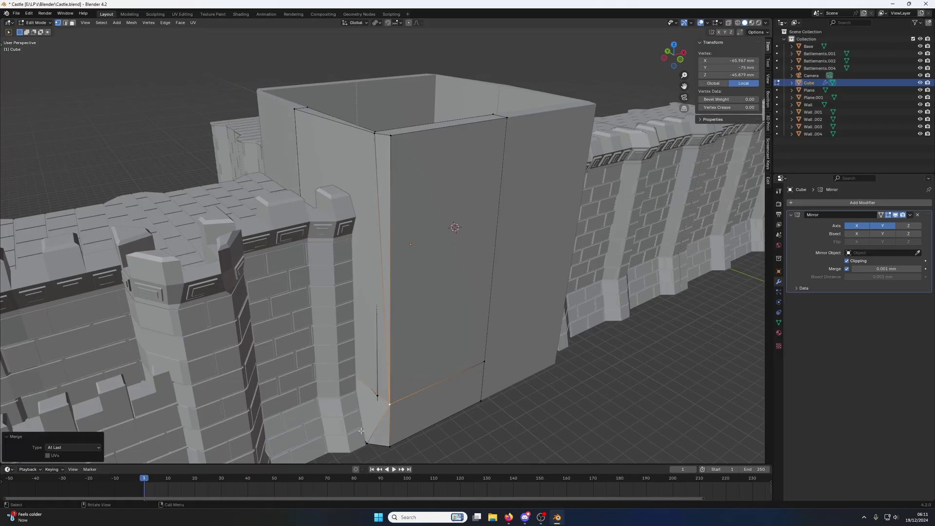
pyautogui.click(369, 444)
pyautogui.press('m')
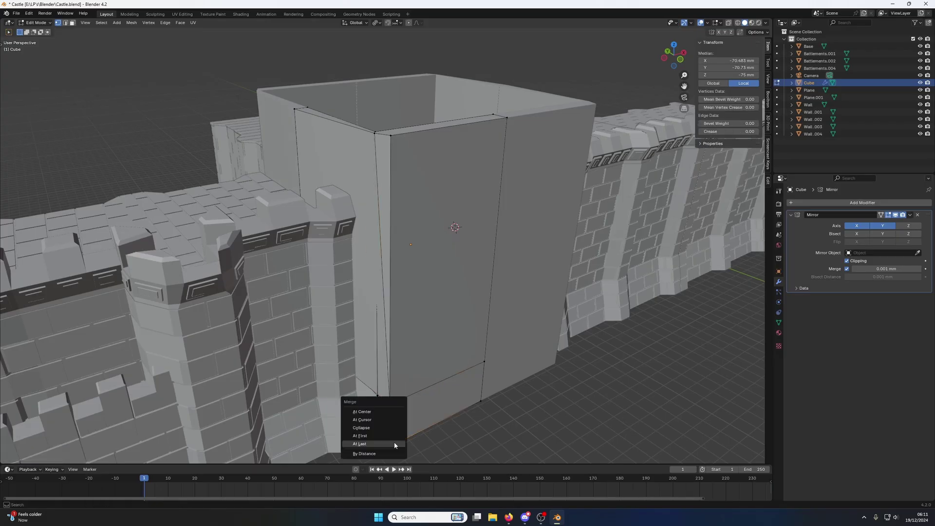
pyautogui.click(384, 444)
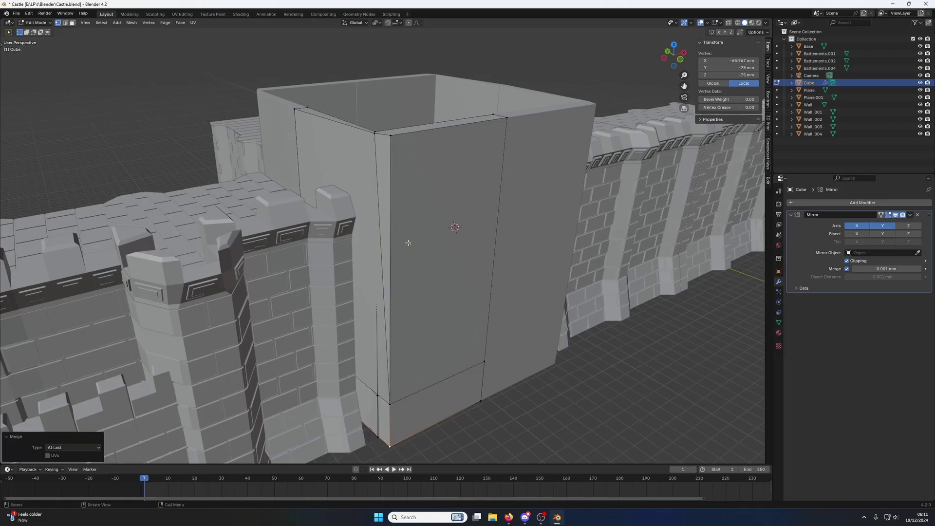
# Step: Delete the outer wall faces around the corner of the tower's editable quarter, including the lower band
pyautogui.moveTo(390, 172); pyautogui.dragTo(404, 275, button='middle')
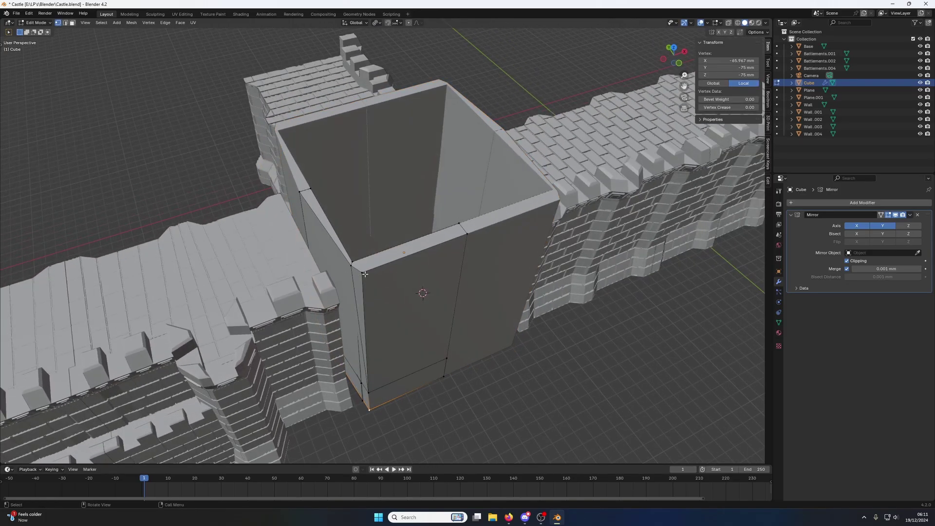
pyautogui.moveTo(375, 407); pyautogui.dragTo(375, 408)
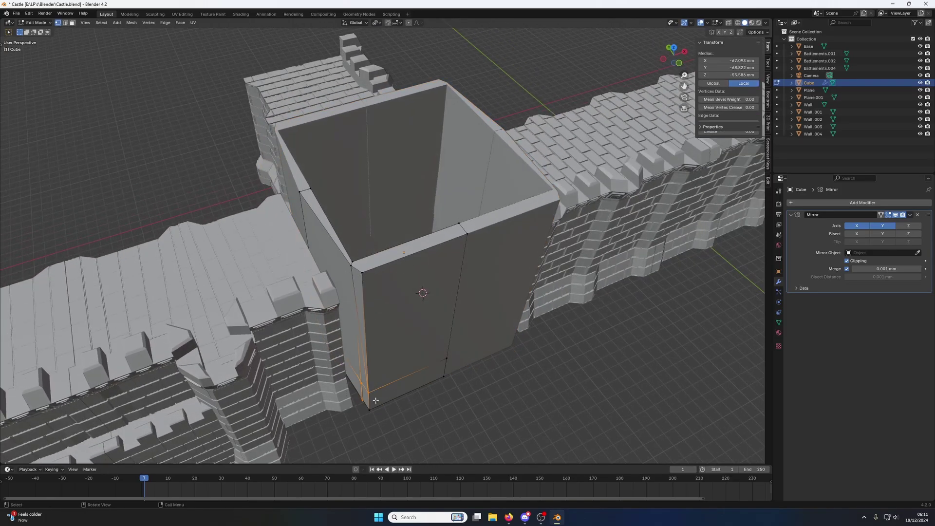
pyautogui.click(402, 328)
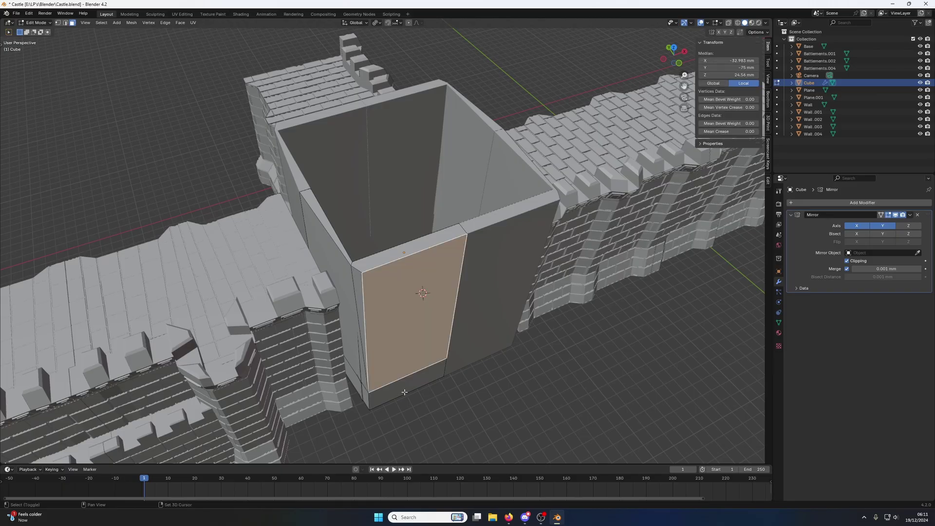
pyautogui.keyDown('shift'); pyautogui.click(407, 392); pyautogui.keyUp('shift')
pyautogui.keyDown('shift'); pyautogui.click(348, 304); pyautogui.keyUp('shift')
pyautogui.keyDown('shift'); pyautogui.click(361, 313); pyautogui.keyUp('shift')
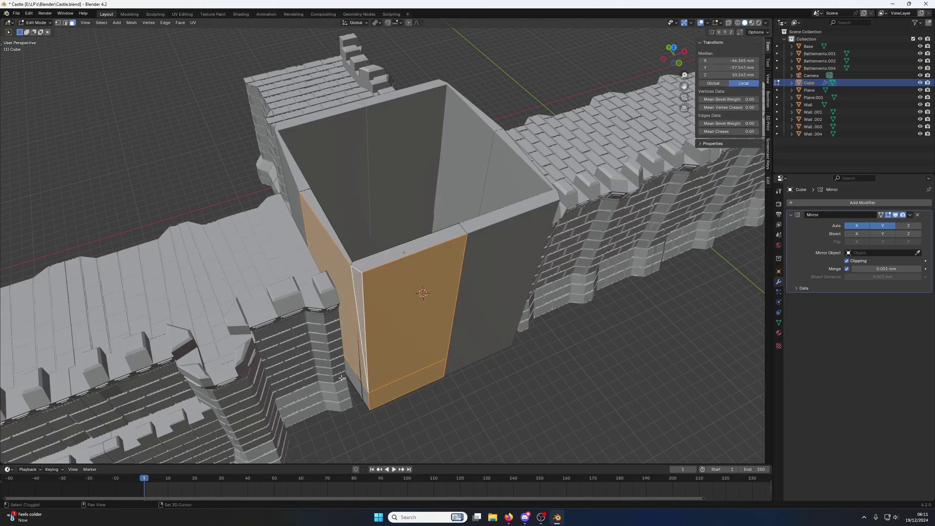
pyautogui.press('x')
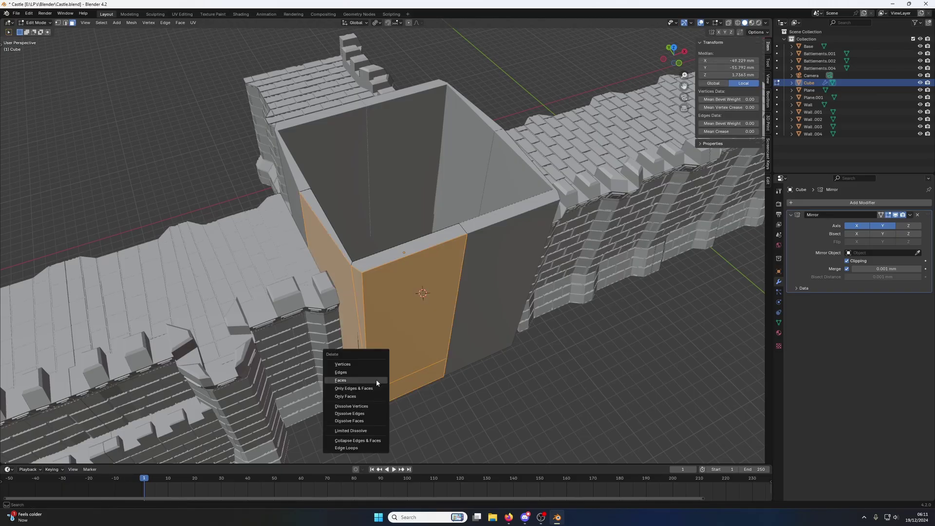
pyautogui.click(376, 379)
# Step: Delete the top rim faces and the matching bottom faces of the tower's editable quarter
pyautogui.scroll(3, 384, 280)
pyautogui.click(384, 280)
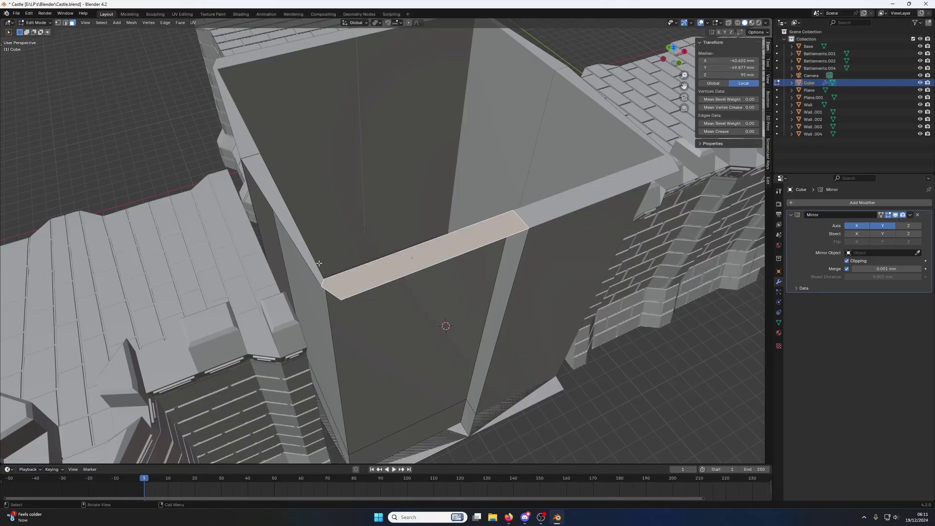
pyautogui.keyDown('shift'); pyautogui.click(312, 267); pyautogui.keyUp('shift')
pyautogui.keyDown('shift'); pyautogui.click(421, 435); pyautogui.keyUp('shift')
pyautogui.press('x')
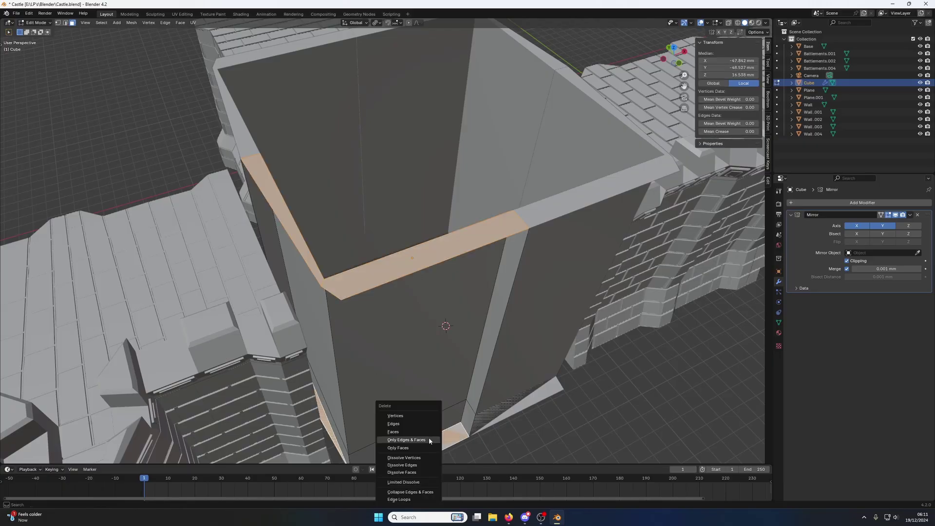
pyautogui.click(415, 432)
# Step: Delete the leftover narrow wall-thickness faces at both mirror seams of the tower
pyautogui.scroll(-2, 416, 419)
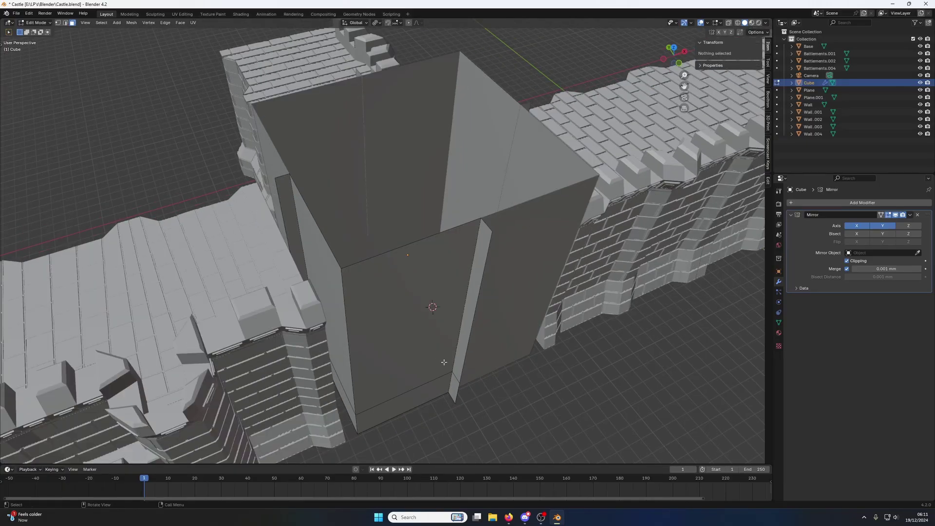
pyautogui.click(451, 386)
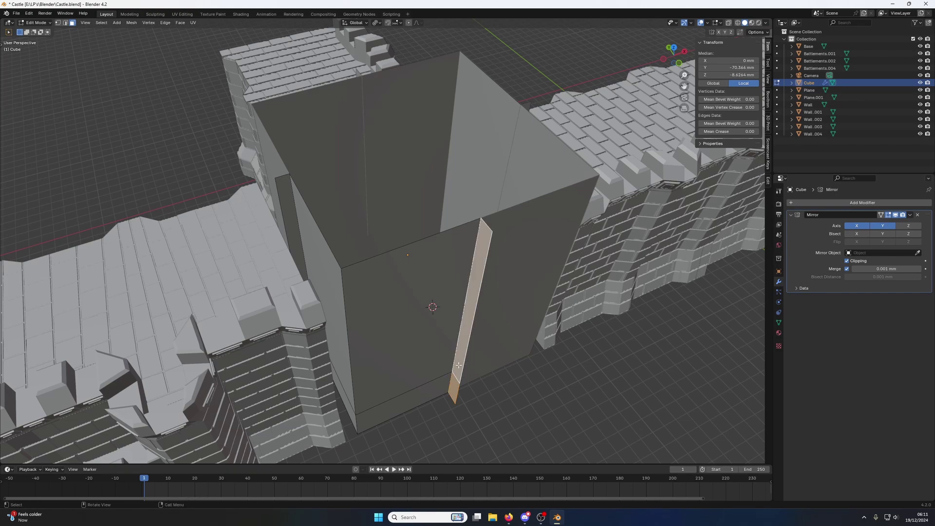
pyautogui.press('x')
pyautogui.click(400, 353)
pyautogui.click(305, 214)
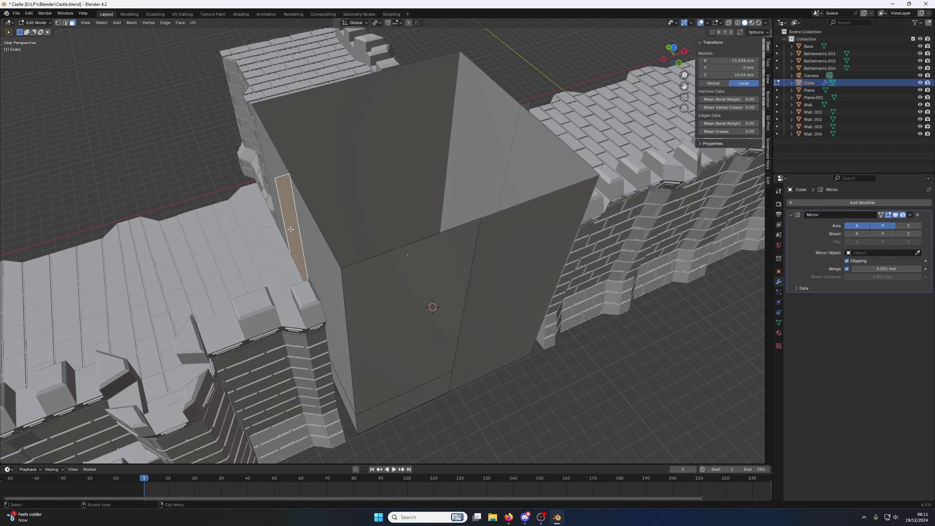
pyautogui.moveTo(304, 214); pyautogui.dragTo(287, 251, button='middle')
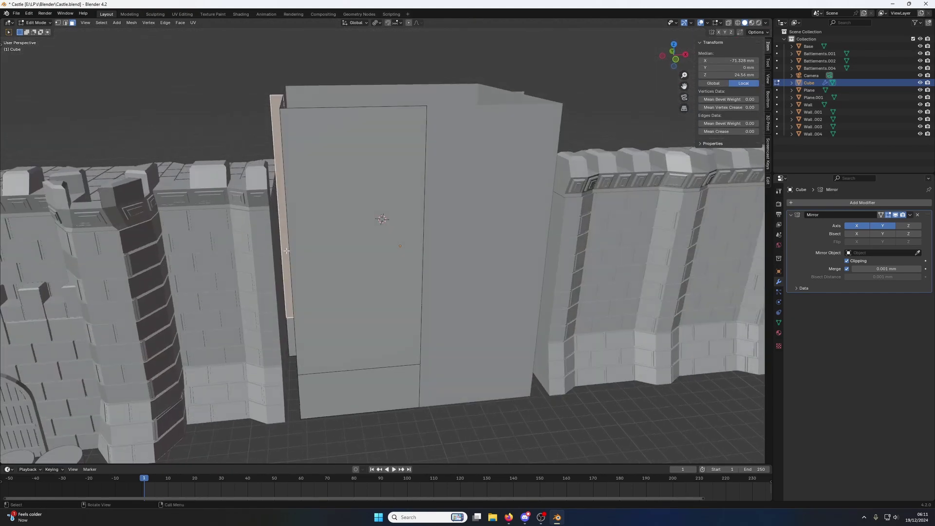
pyautogui.press('x')
pyautogui.click(294, 340)
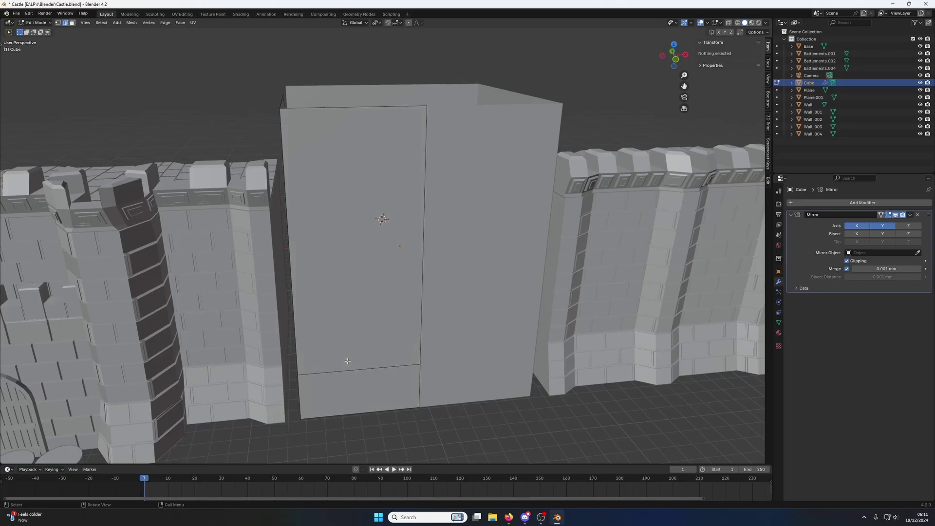
# Step: Dissolve the horizontal edge loop of the lower band on the tower's remaining walls
pyautogui.keyDown('alt'); pyautogui.click(352, 366); pyautogui.keyUp('alt')
pyautogui.rightClick(352, 366)
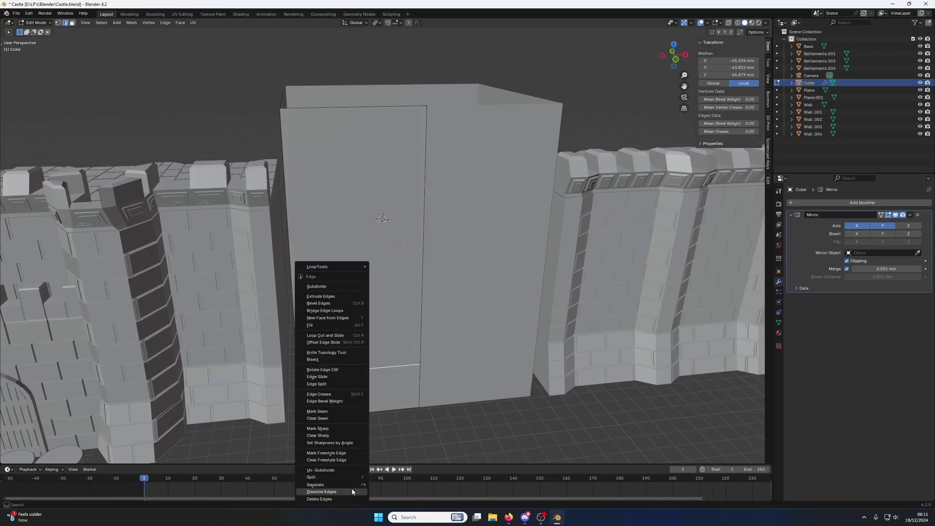
pyautogui.click(352, 492)
# Step: Extrude the tower quarter's two wall faces outward about 4.8 mm in X and 5.3 mm in Y, with no Z movement
pyautogui.moveTo(388, 345); pyautogui.dragTo(420, 384, button='middle')
pyautogui.press('3')
pyautogui.click(386, 329)
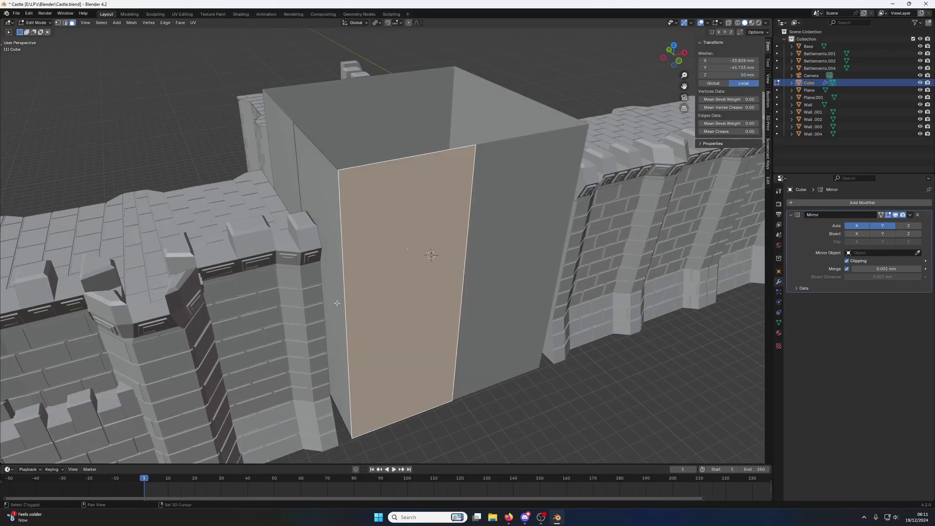
pyautogui.keyDown('shift'); pyautogui.click(337, 303); pyautogui.keyUp('shift')
pyautogui.moveTo(475, 311); pyautogui.dragTo(480, 364, button='middle')
pyautogui.press('e')
pyautogui.hotkey('shift', 'z')
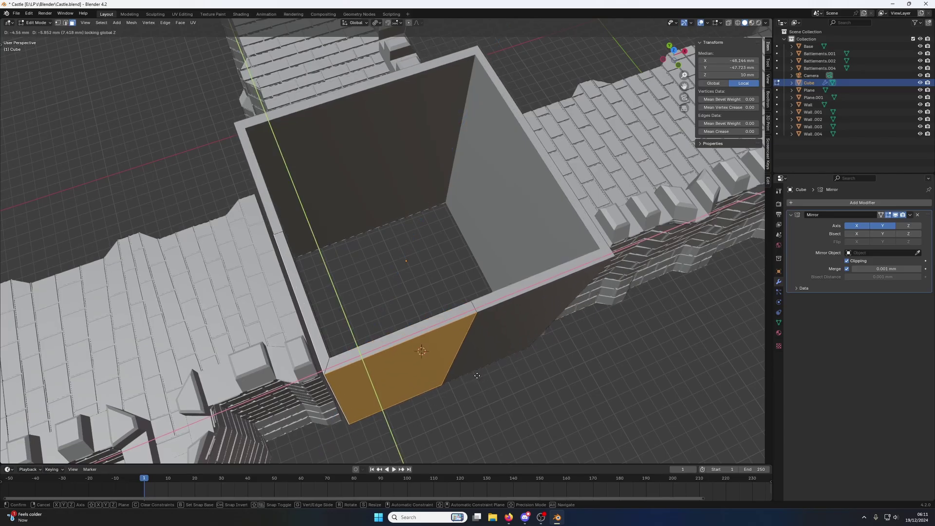
pyautogui.click(476, 375)
pyautogui.moveTo(477, 374); pyautogui.dragTo(474, 326, button='middle')
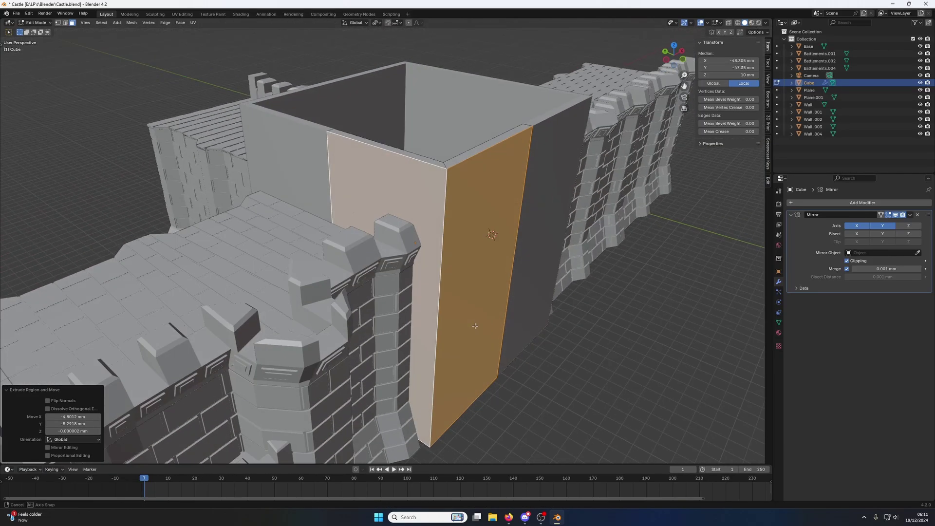
# Step: Bevel the tower's outer vertical corner edge by about 8 mm with one segment
pyautogui.press('Tab')
pyautogui.moveTo(407, 372); pyautogui.dragTo(371, 295, button='middle')
pyautogui.scroll(3, 470, 305)
pyautogui.press('Tab')
pyautogui.click(319, 296)
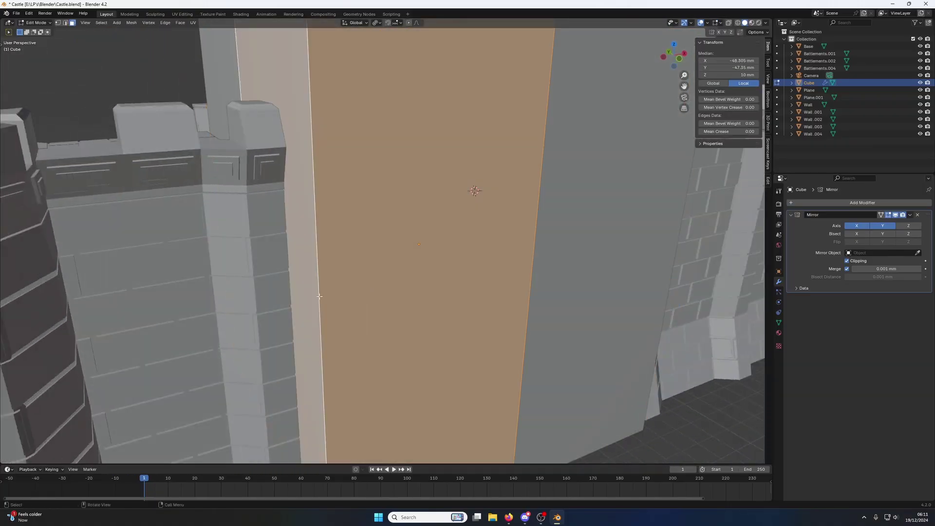
pyautogui.click(319, 296)
pyautogui.press('2')
pyautogui.click(319, 296)
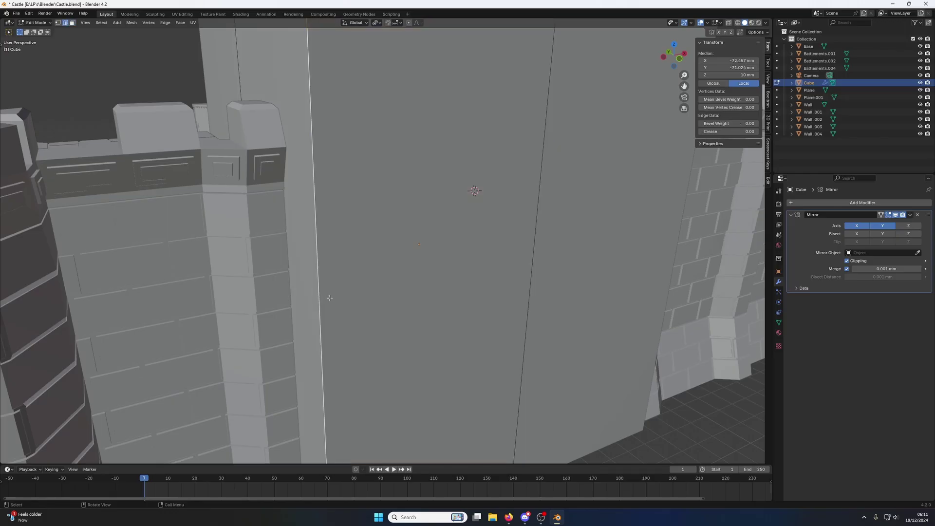
pyautogui.hotkey('ctrl', 'b')
pyautogui.click(390, 307)
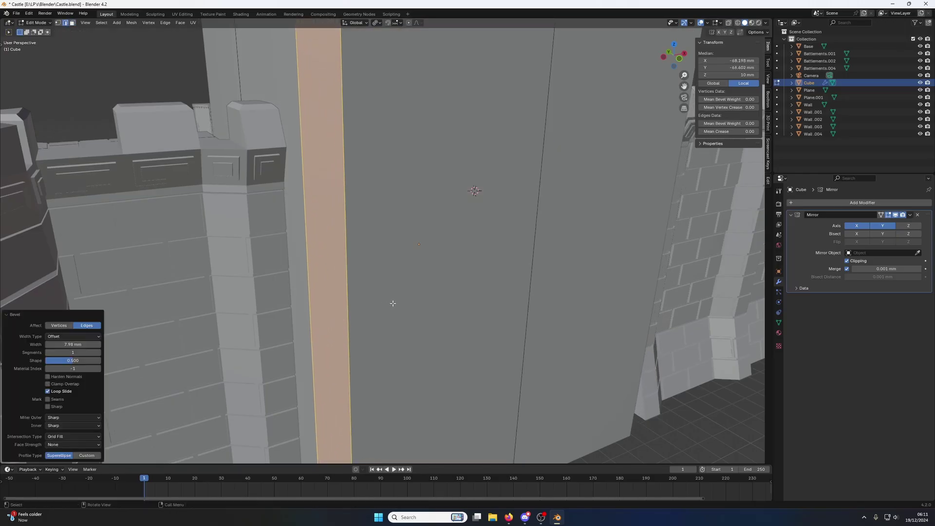
# Step: Move the tower's inner vertical corner edge inward about 1.7 mm in X and 1.9 mm in Y, locking Z
pyautogui.scroll(-8, 400, 284)
pyautogui.moveTo(400, 284); pyautogui.dragTo(252, 377, button='middle')
pyautogui.scroll(4, 390, 317)
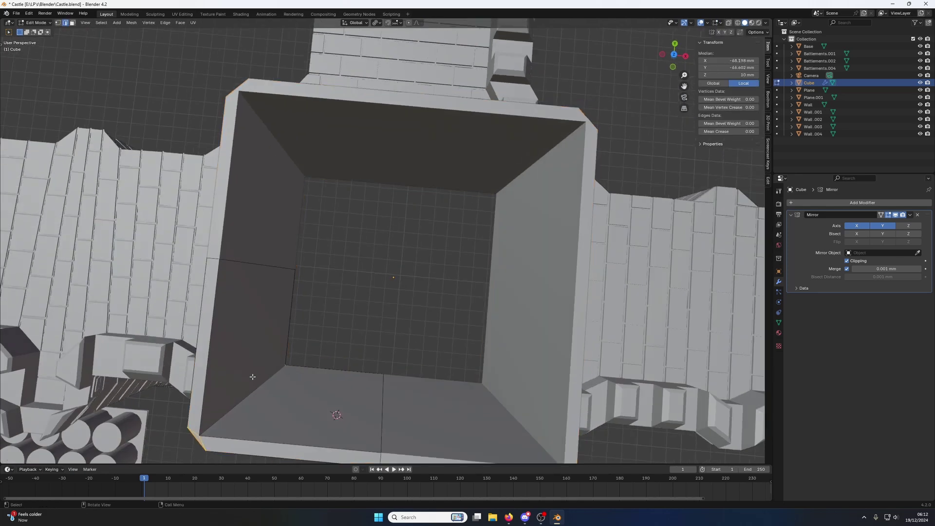
pyautogui.press('g')
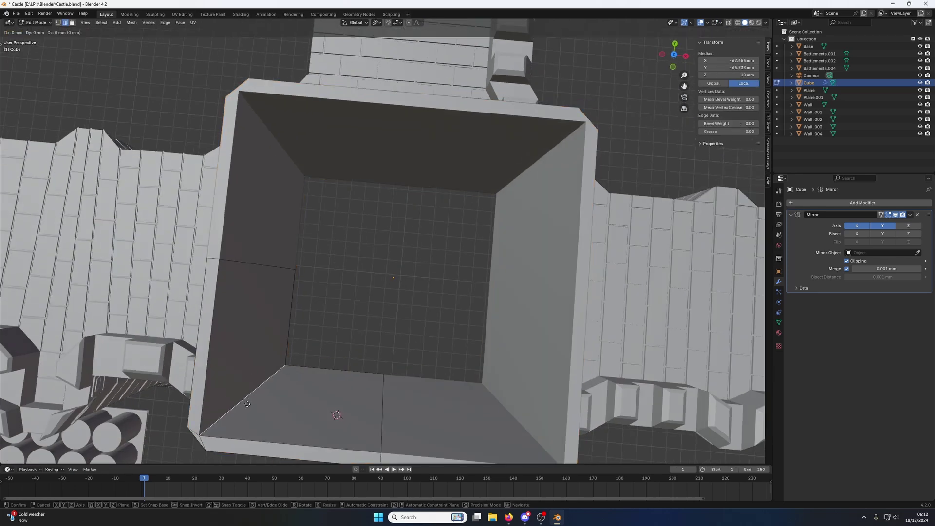
pyautogui.press('x')
pyautogui.hotkey('shift', 'z')
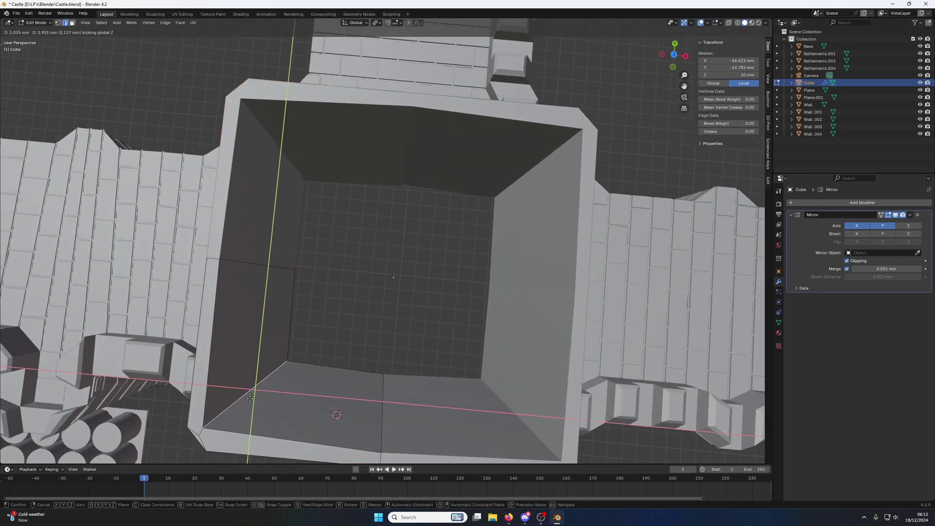
pyautogui.click(251, 401)
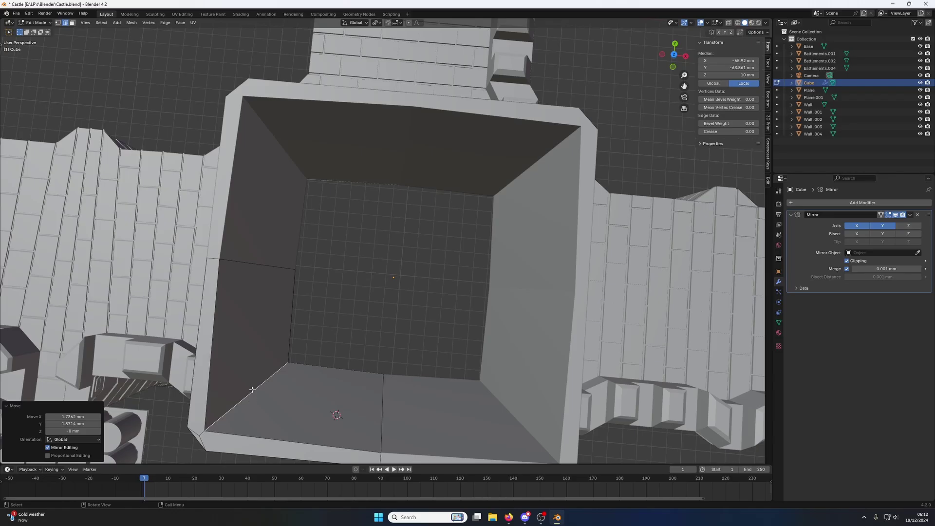
# Step: Bevel the tower's inner vertical corner edge by about 4 mm with one segment
pyautogui.hotkey('ctrl', 'b')
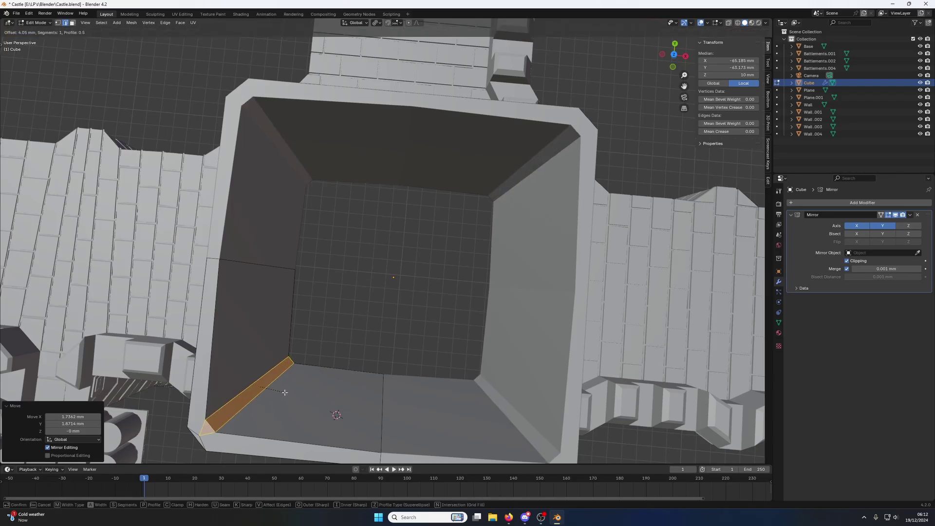
pyautogui.press('Escape')
pyautogui.press('Tab')
pyautogui.scroll(-3, 285, 391)
pyautogui.moveTo(285, 392); pyautogui.dragTo(500, 261, button='middle')
pyautogui.press('Tab')
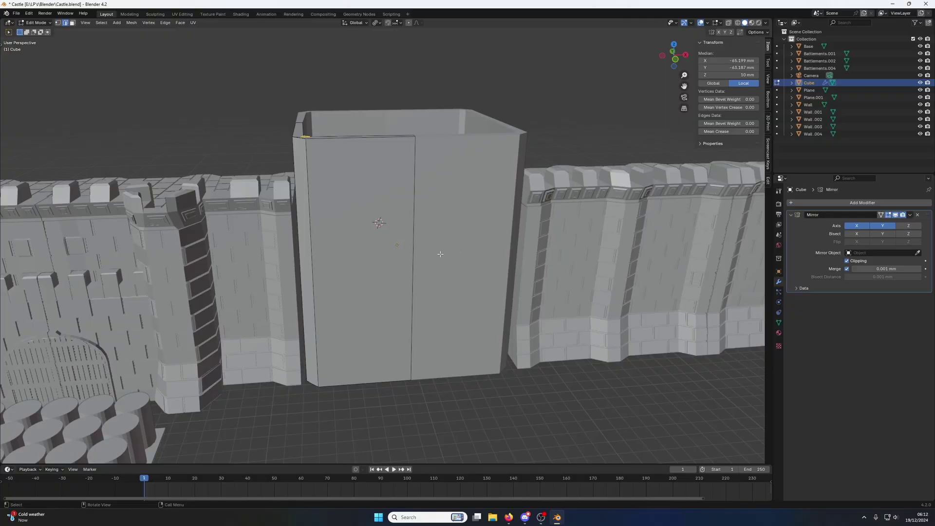
pyautogui.scroll(3, 424, 288)
pyautogui.moveTo(423, 288); pyautogui.dragTo(86, 275, button='middle')
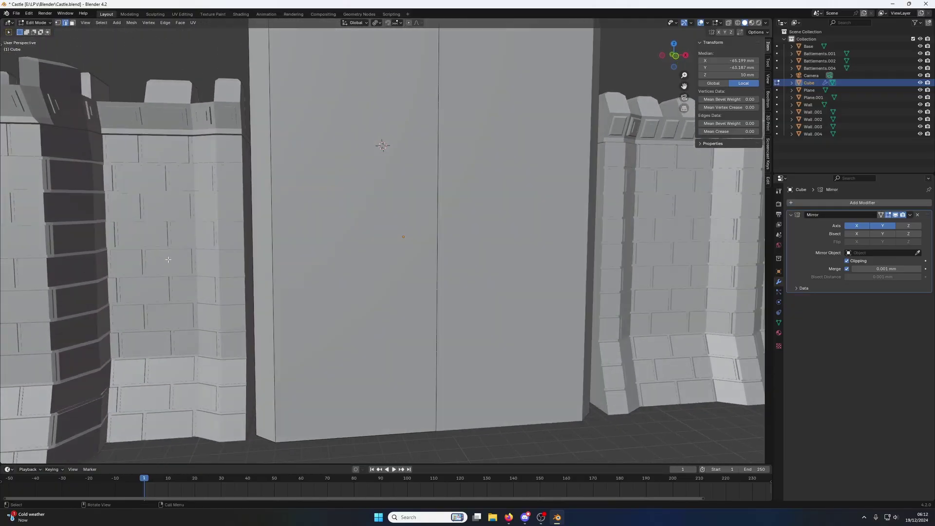
# Step: Move both gatehouse wall halves and their battlements about 3 mm along X toward the tower
pyautogui.scroll(-5, 168, 260)
pyautogui.press('Tab')
pyautogui.click(258, 197)
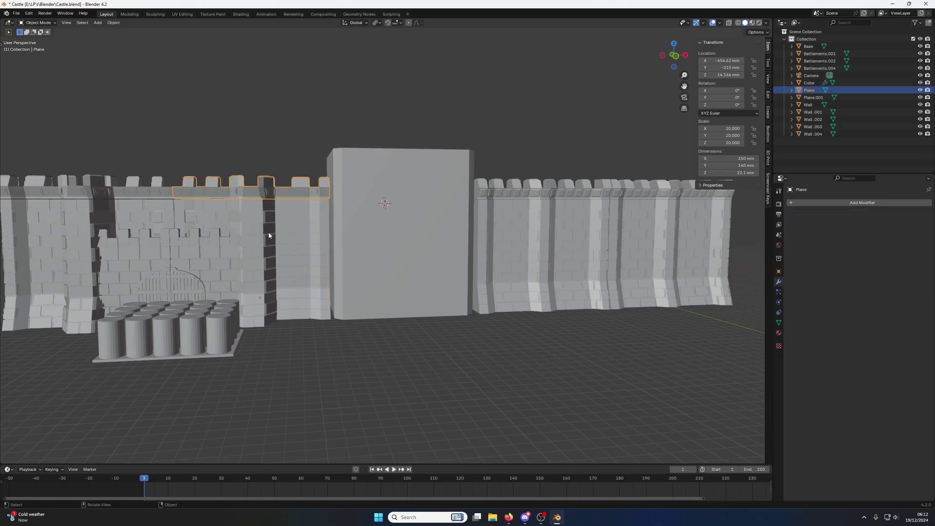
pyautogui.keyDown('shift'); pyautogui.click(286, 238); pyautogui.keyUp('shift')
pyautogui.moveTo(104, 171); pyautogui.dragTo(211, 293)
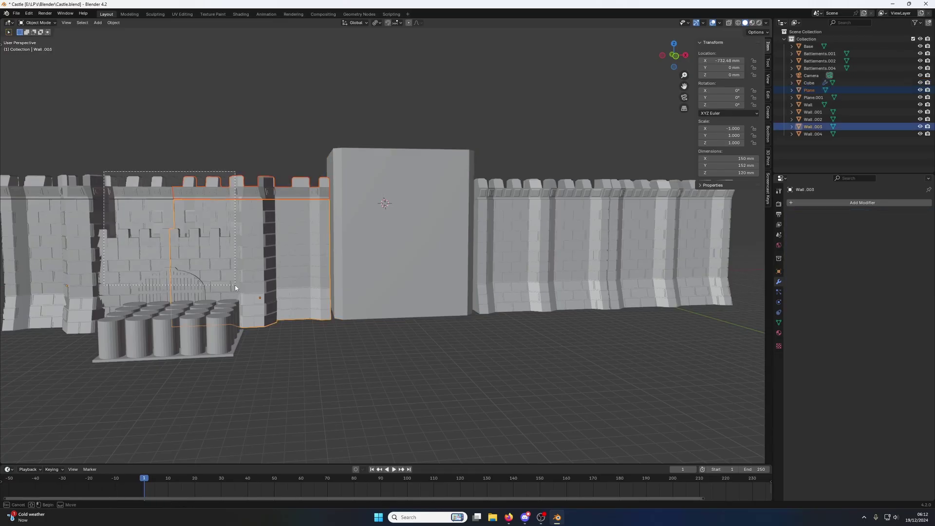
pyautogui.scroll(2, 252, 286)
pyautogui.press('g')
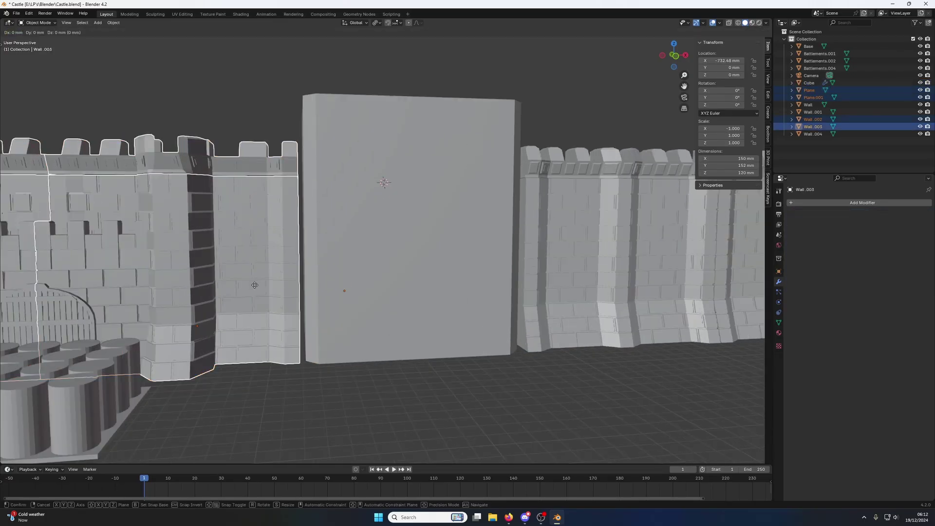
pyautogui.click(264, 286)
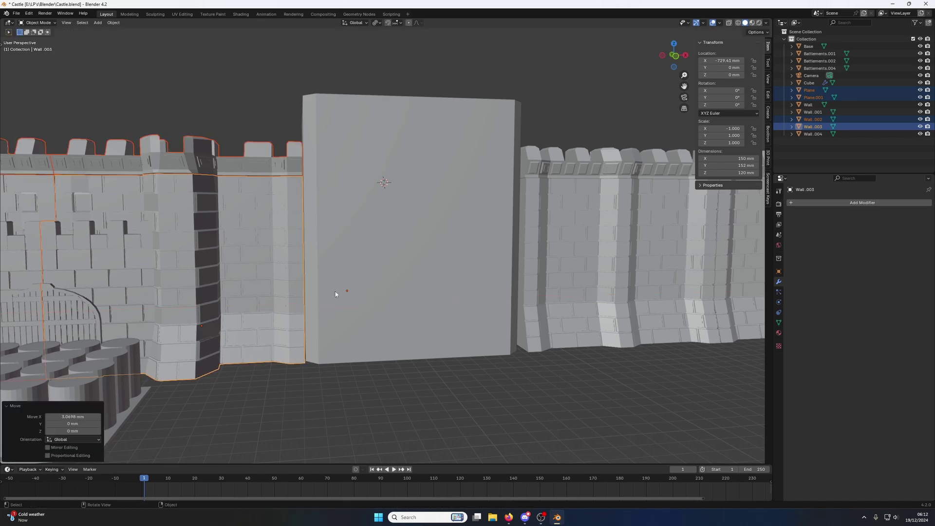
# Step: Move the two straight wall sections and their battlements about 4.9 mm along negative X toward the tower
pyautogui.click(573, 284)
pyautogui.scroll(-3, 573, 284)
pyautogui.moveTo(541, 285); pyautogui.dragTo(537, 299, button='middle')
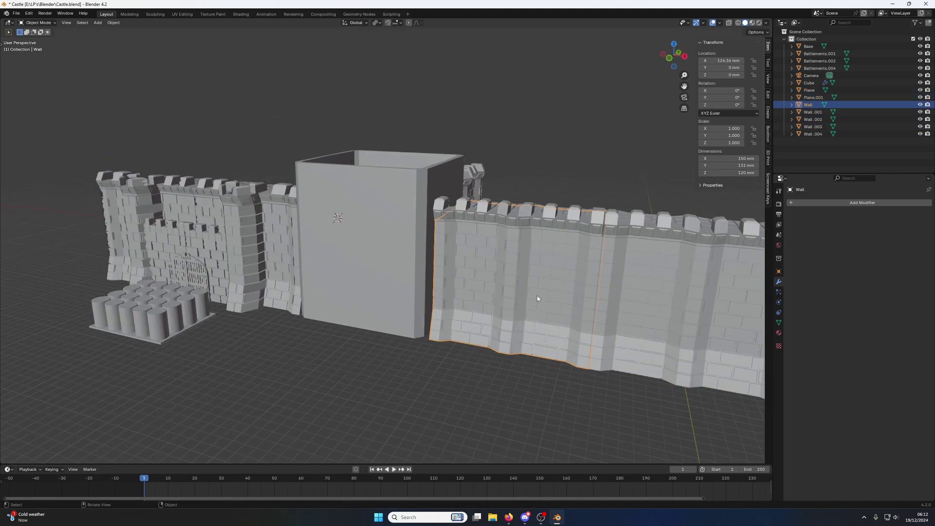
pyautogui.keyDown('shift'); pyautogui.click(538, 215); pyautogui.keyUp('shift')
pyautogui.keyDown('shift'); pyautogui.click(648, 249); pyautogui.keyUp('shift')
pyautogui.keyDown('shift'); pyautogui.click(639, 237); pyautogui.keyUp('shift')
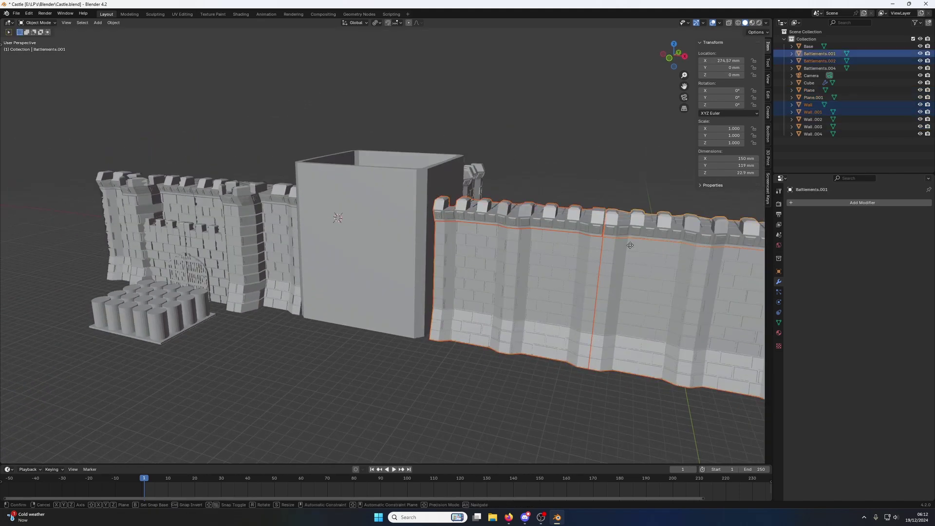
pyautogui.click(560, 255)
# Step: Extrude the tower's outer corner chamfer face about 2.5 mm outward along its normal
pyautogui.moveTo(559, 256); pyautogui.dragTo(525, 254, button='middle')
pyautogui.scroll(5, 490, 287)
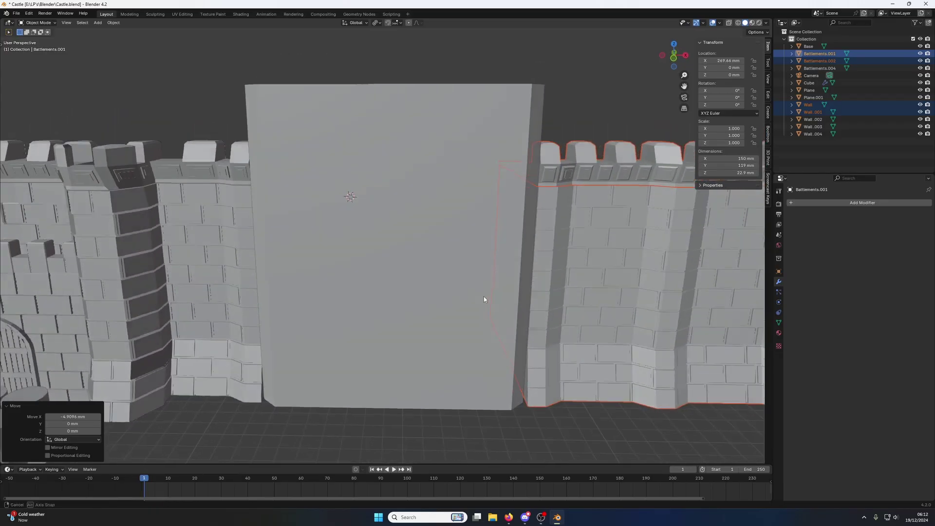
pyautogui.moveTo(484, 296); pyautogui.dragTo(520, 385, button='middle')
pyautogui.moveTo(414, 378); pyautogui.dragTo(359, 333, button='middle')
pyautogui.scroll(4, 388, 191)
pyautogui.click(380, 359)
pyautogui.press('Tab')
pyautogui.click(379, 355)
pyautogui.click(437, 290)
pyautogui.press('3')
pyautogui.click(384, 330)
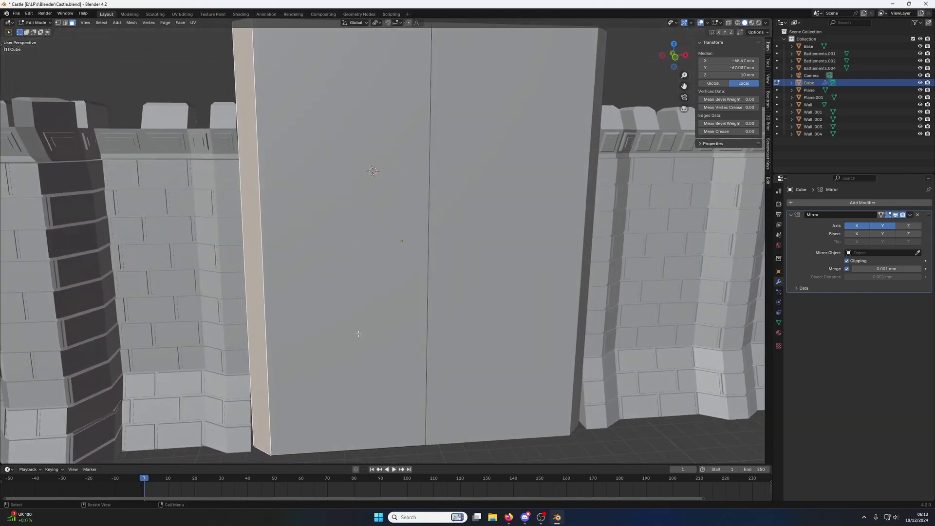
pyautogui.rightClick(357, 335)
pyautogui.click(358, 335)
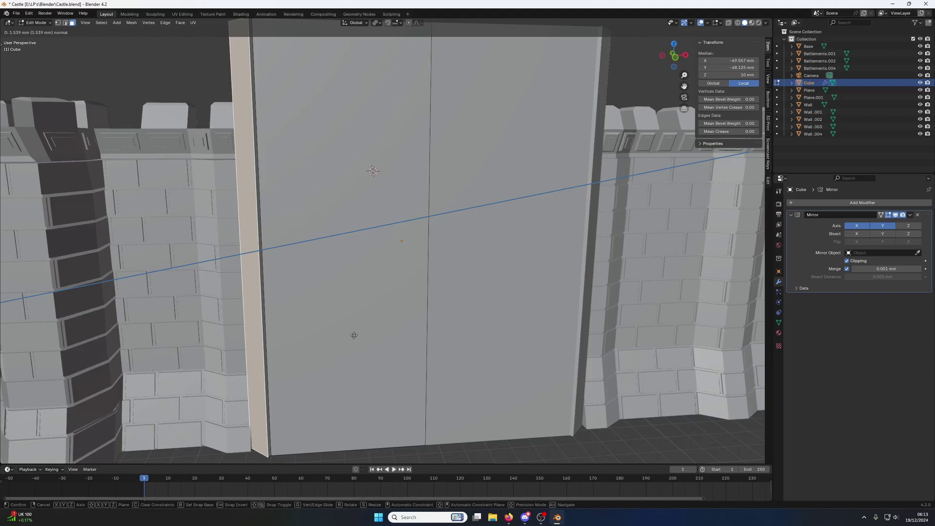
pyautogui.click(352, 336)
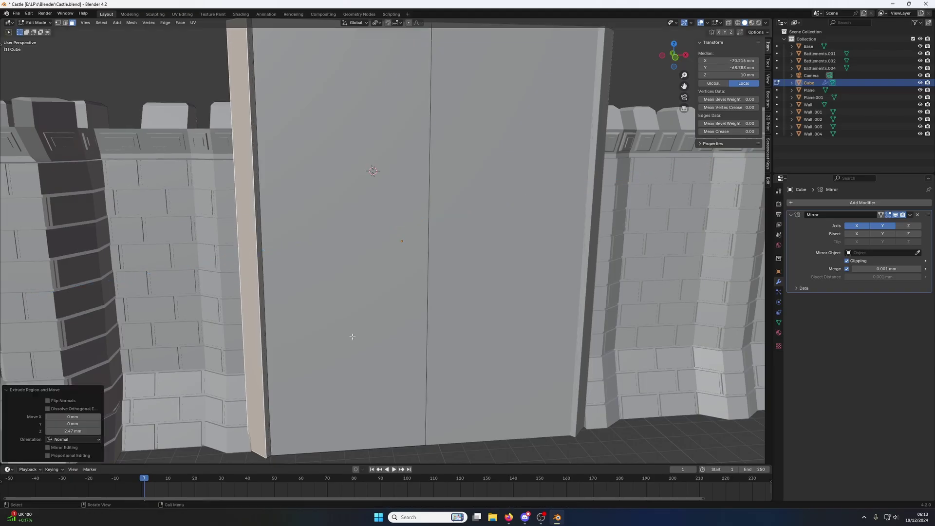
# Step: Move both gatehouse wall halves and their battlements about 4.65 mm along Y to align them with the tower
pyautogui.moveTo(350, 334); pyautogui.dragTo(400, 360, button='middle')
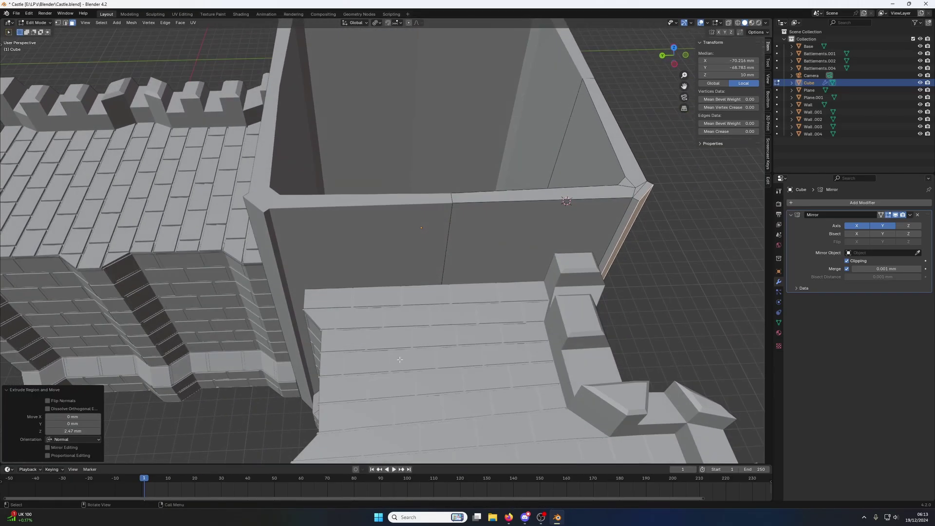
pyautogui.click(532, 315)
pyautogui.click(479, 335)
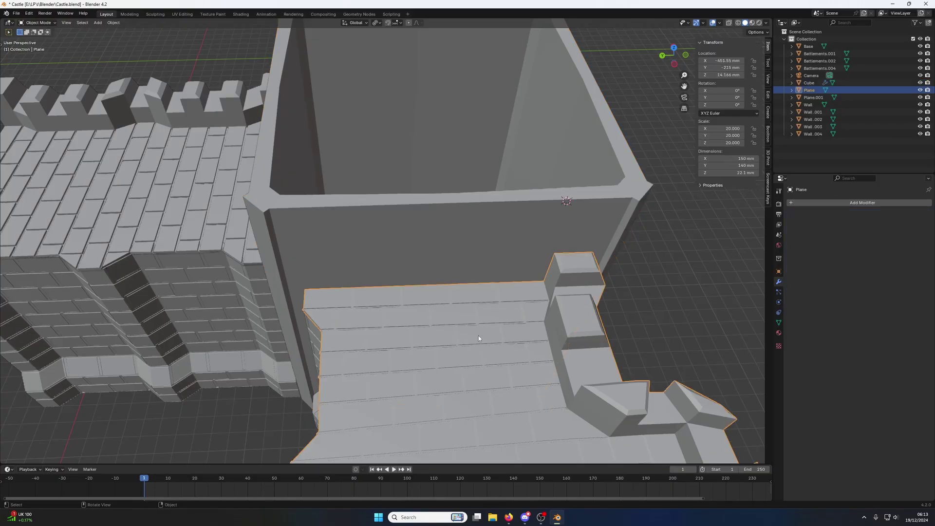
pyautogui.scroll(-9, 523, 348)
pyautogui.moveTo(371, 295); pyautogui.dragTo(437, 388)
pyautogui.scroll(10, 437, 388)
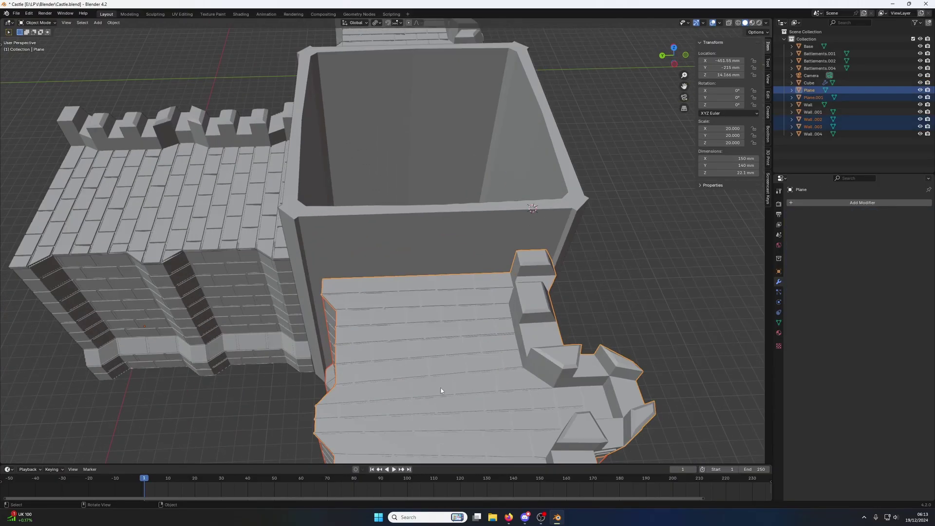
pyautogui.press('g')
pyautogui.press('y')
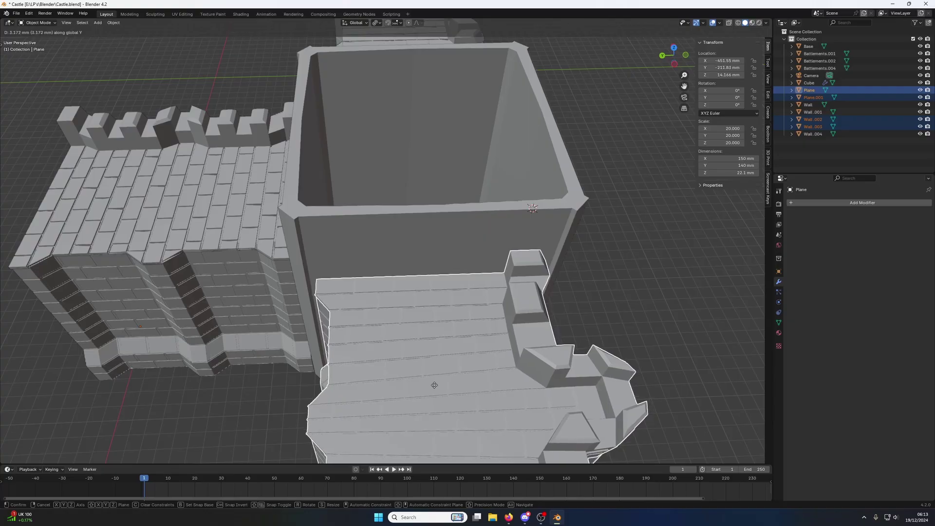
pyautogui.click(431, 385)
# Step: Move the two straight wall sections and their battlements on the tower's opposite side about 6.4 mm along Y
pyautogui.scroll(-4, 337, 288)
pyautogui.moveTo(336, 288); pyautogui.dragTo(524, 288, button='middle')
pyautogui.scroll(2, 524, 288)
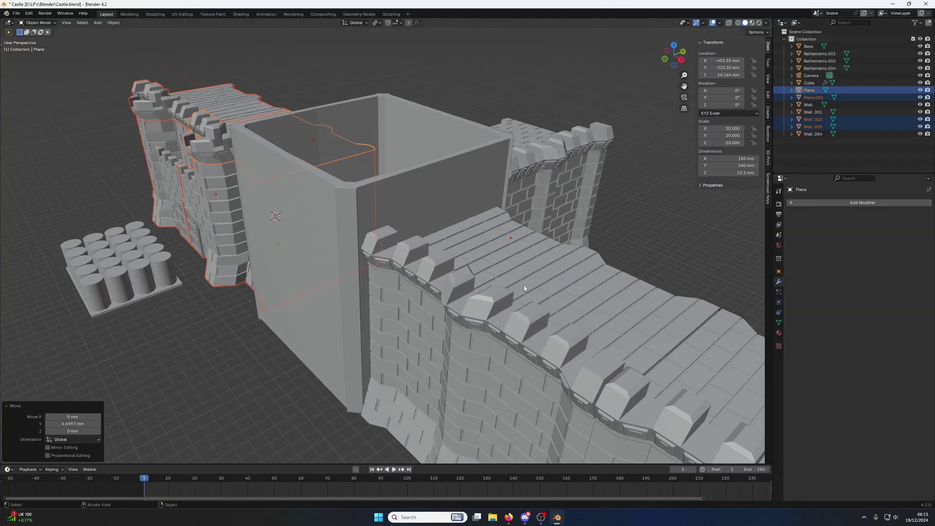
pyautogui.moveTo(448, 292); pyautogui.dragTo(555, 393)
pyautogui.scroll(-3, 561, 366)
pyautogui.moveTo(455, 308); pyautogui.dragTo(541, 365)
pyautogui.press('g')
pyautogui.press('y')
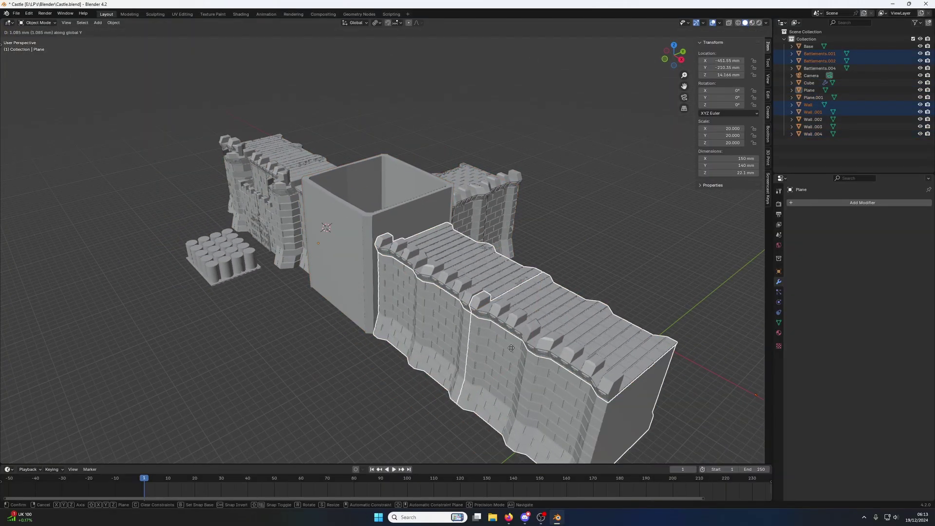
pyautogui.click(513, 348)
# Step: Shift the same straight wall sections and battlements slightly back along negative Y to center them between the tower's corners
pyautogui.moveTo(482, 343)
pyautogui.mouseDown(button='middle')
pyautogui.moveTo(446, 332)
pyautogui.moveTo(471, 341)
pyautogui.mouseUp(button='middle')
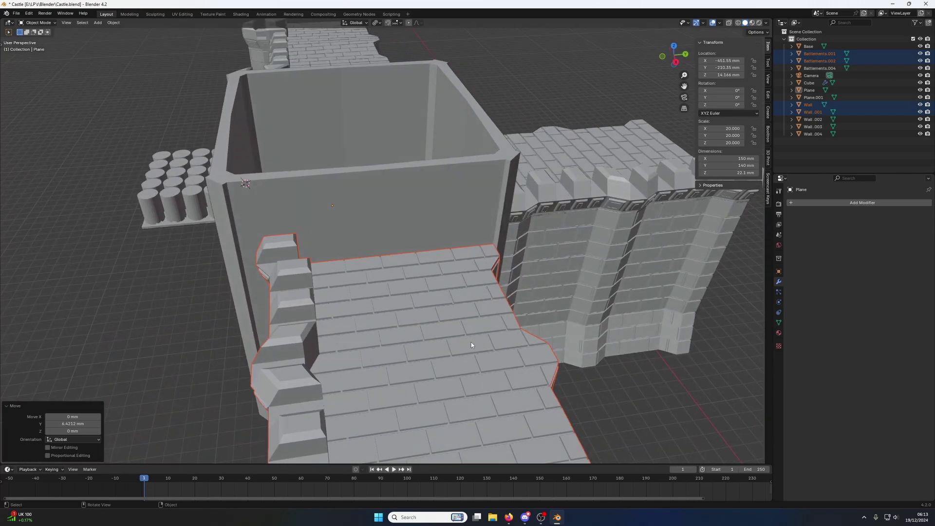
pyautogui.press('g')
pyautogui.press('y')
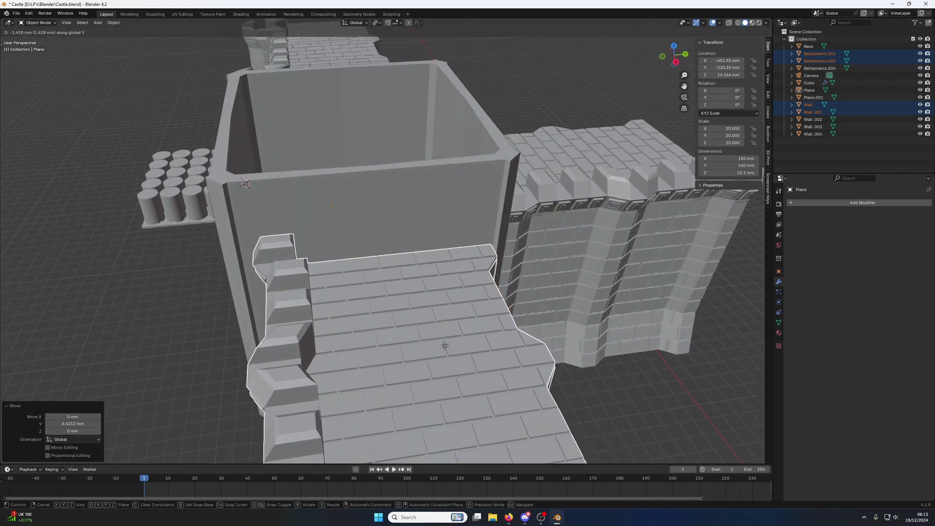
pyautogui.click(423, 347)
# Step: Bevel the two outer vertical edges of the tower's protruding corner by about 3.3 mm with one segment
pyautogui.scroll(-3, 423, 347)
pyautogui.moveTo(191, 300); pyautogui.dragTo(343, 290, button='middle')
pyautogui.scroll(2, 292, 299)
pyautogui.scroll(2, 353, 317)
pyautogui.moveTo(354, 322); pyautogui.dragTo(372, 330, button='middle')
pyautogui.scroll(-2, 369, 320)
pyautogui.press('Tab')
pyautogui.press('Tab')
pyautogui.click(388, 315)
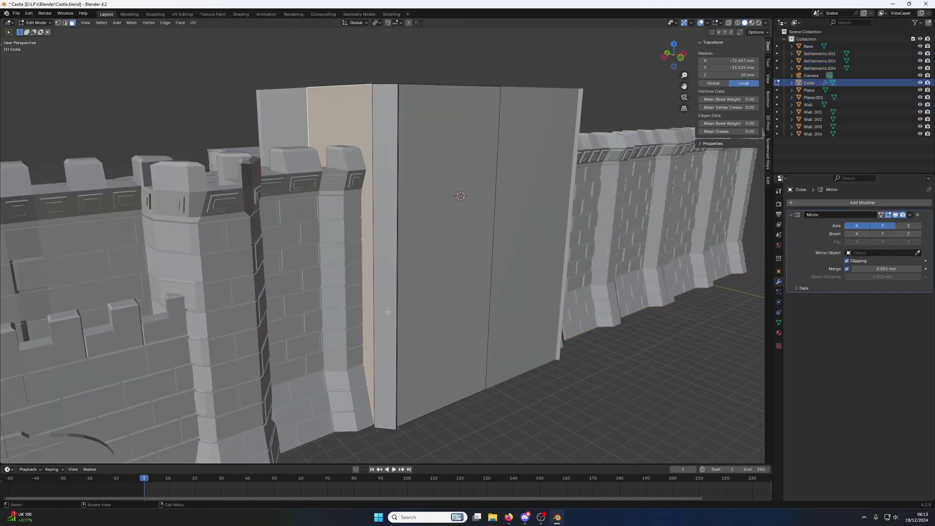
pyautogui.press('Tab')
pyautogui.press('2')
pyautogui.click(394, 308)
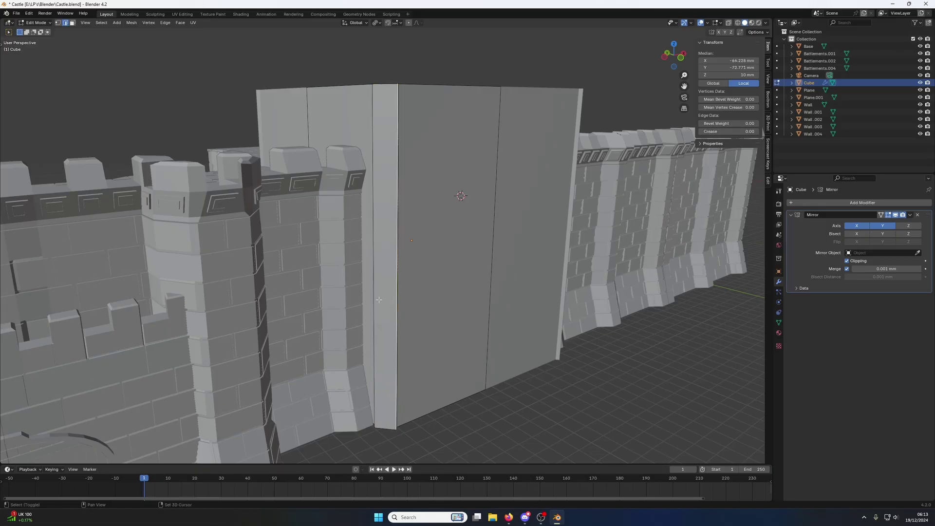
pyautogui.hotkey('ctrl', 'b')
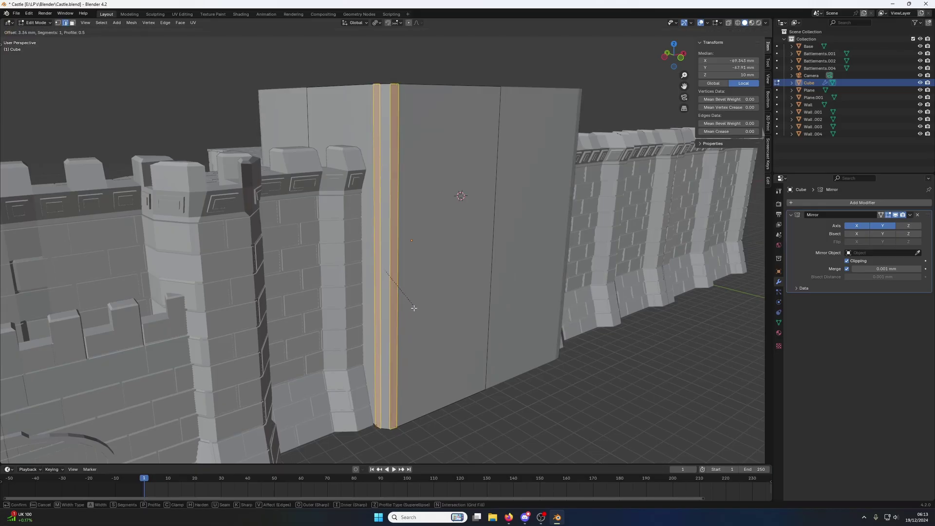
pyautogui.click(411, 309)
# Step: Dissolve the newly beveled edges on the tower's corner to restore a single flat chamfer face
pyautogui.moveTo(412, 309); pyautogui.dragTo(287, 290, button='middle')
pyautogui.press('Tab')
pyautogui.scroll(3, 336, 305)
pyautogui.press('Tab')
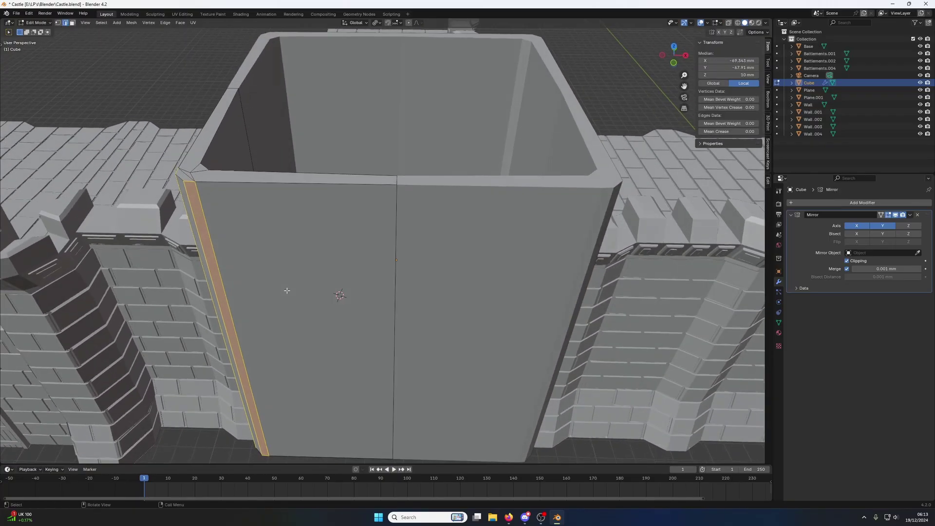
pyautogui.hotkey('ctrl', 'x')
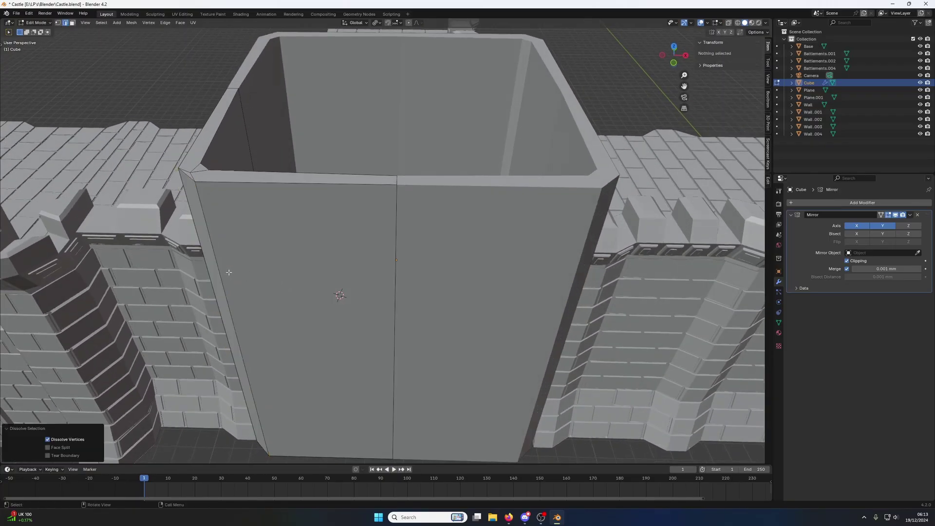
# Step: Try to extrude the tower's corner chamfer face outward with movement locked to the horizontal plane
pyautogui.click(202, 260)
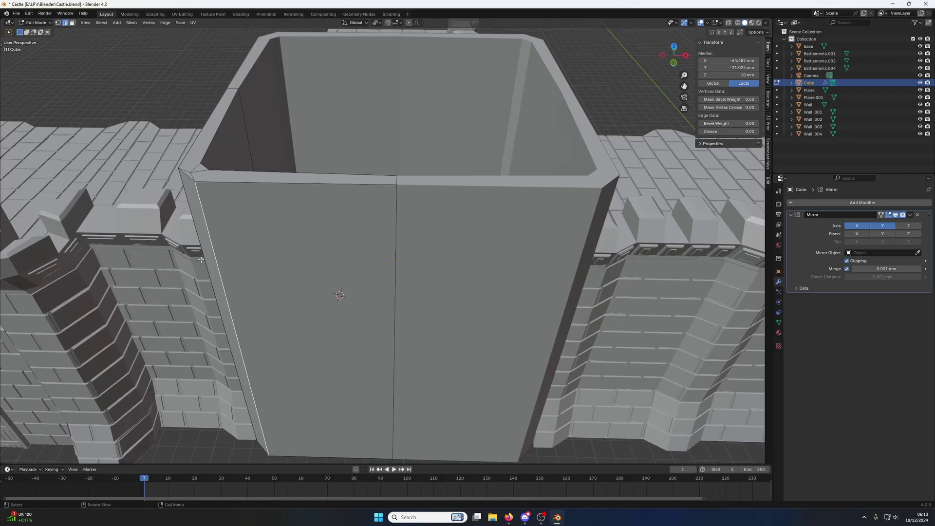
pyautogui.hotkey('alt', 'a')
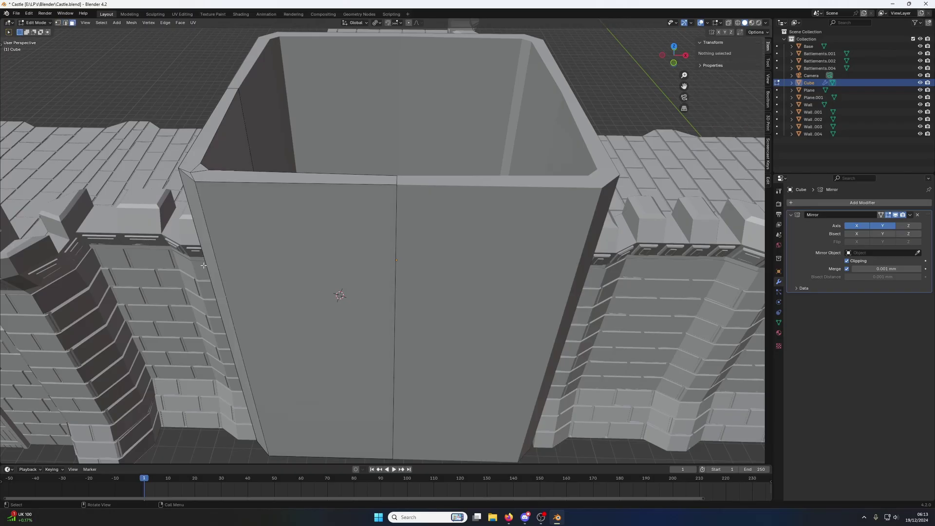
pyautogui.click(229, 330)
pyautogui.click(228, 336)
pyautogui.press('e')
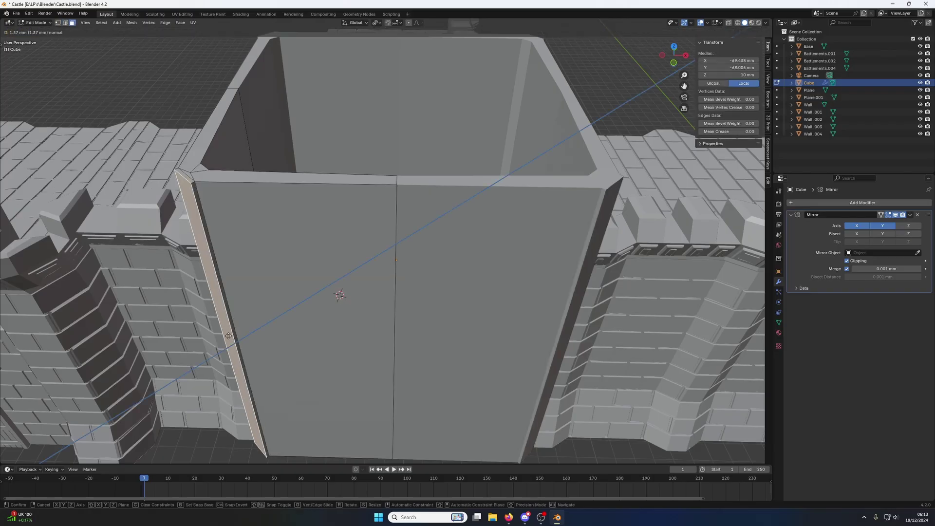
pyautogui.hotkey('shift', 'z')
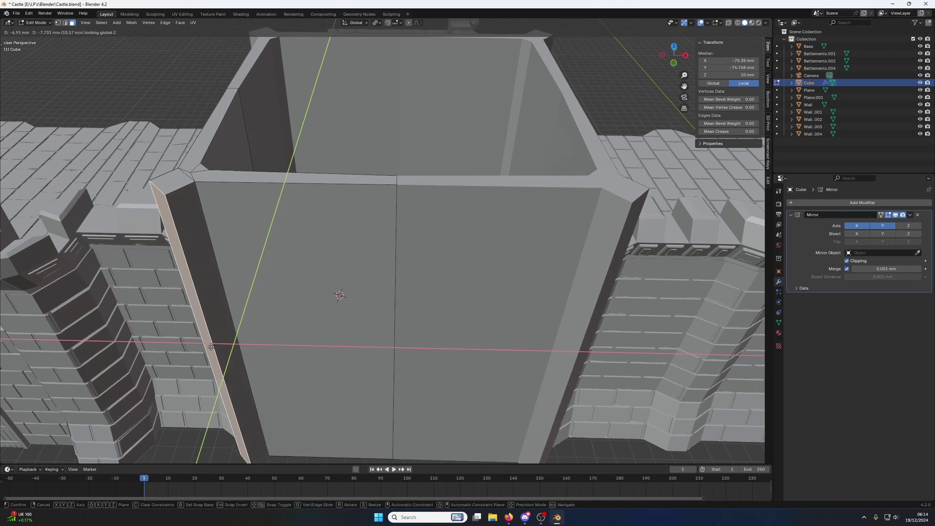
pyautogui.hotkey('shift', 'z')
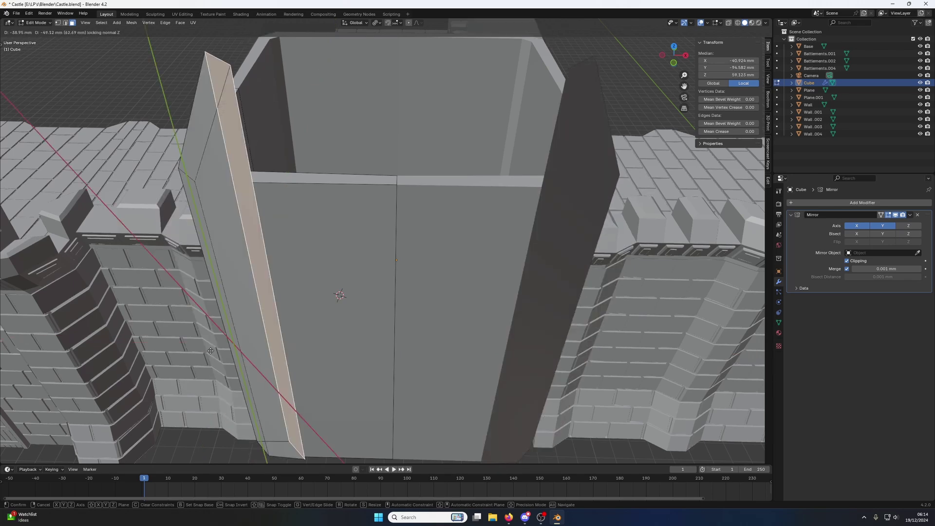
pyautogui.hotkey('shift', 'z')
pyautogui.click(213, 342)
pyautogui.moveTo(213, 340); pyautogui.dragTo(205, 280, button='middle')
pyautogui.hotkey('ctrl', 'z')
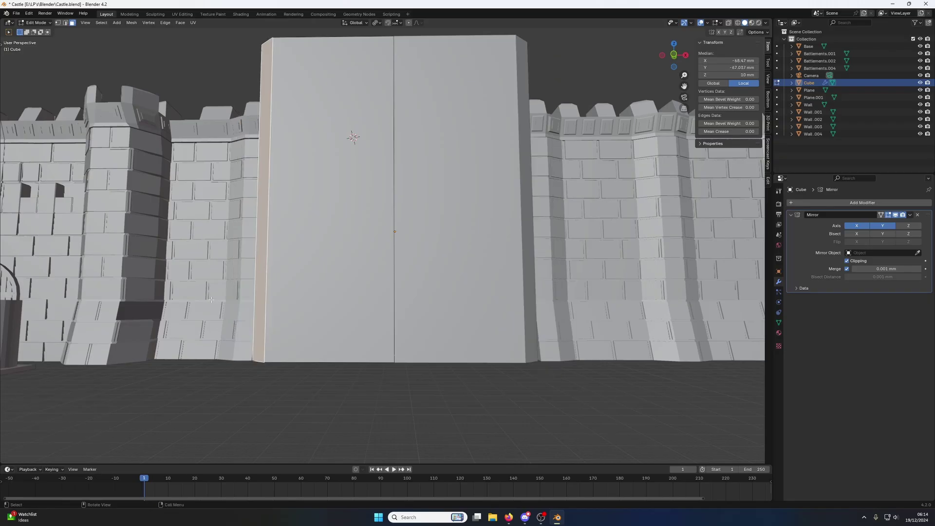
pyautogui.press('e')
pyautogui.hotkey('shift', 'z')
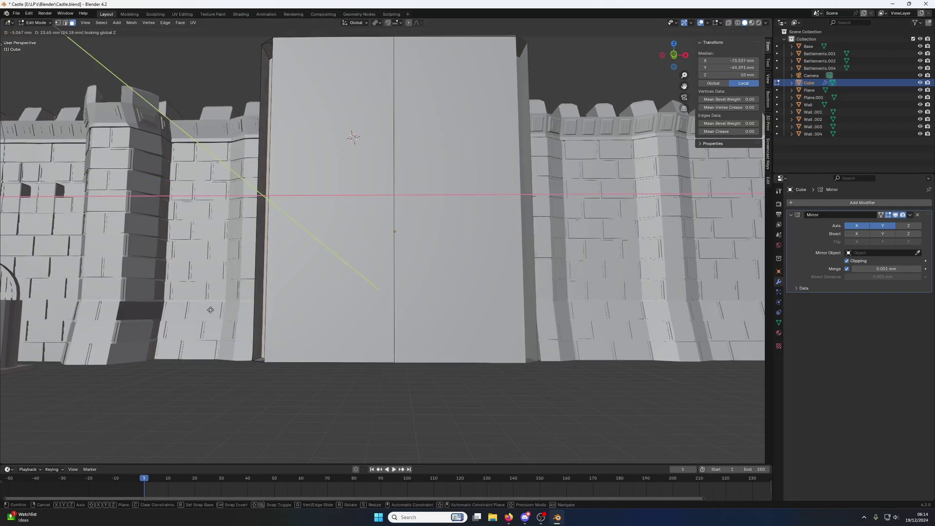
pyautogui.rightClick(218, 306)
# Step: Extrude the corner chamfer face outward without vertical movement, about 3.8 mm along negative X and 7.8 mm along negative Y
pyautogui.moveTo(218, 306); pyautogui.dragTo(270, 321, button='middle')
pyautogui.press('e')
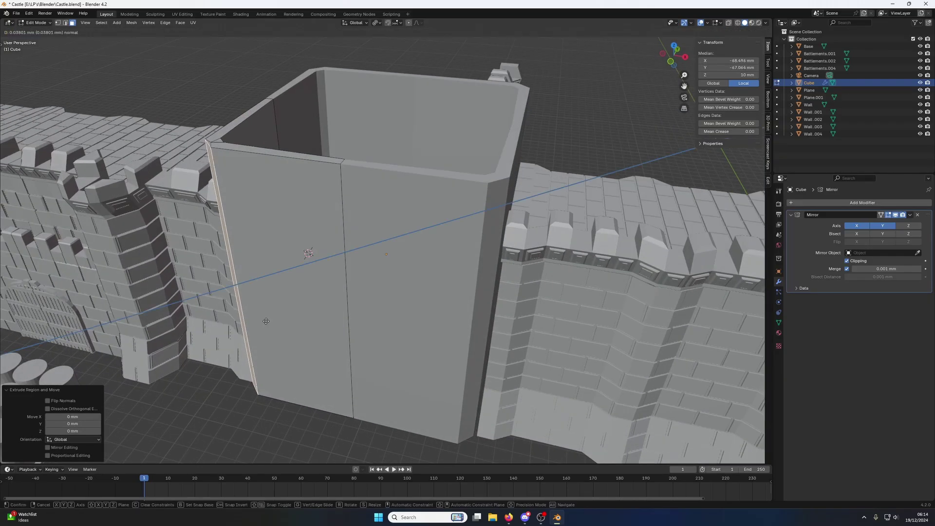
pyautogui.hotkey('shift', 'z')
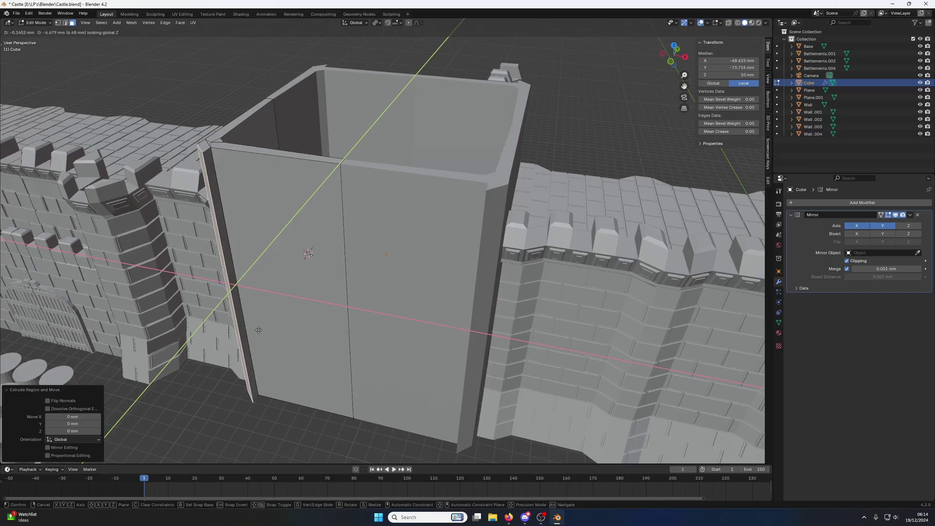
pyautogui.click(253, 330)
# Step: From the top view, move the extruded corner face about 1.65 mm along negative X and 1.86 mm along Y
pyautogui.press('KP_1')
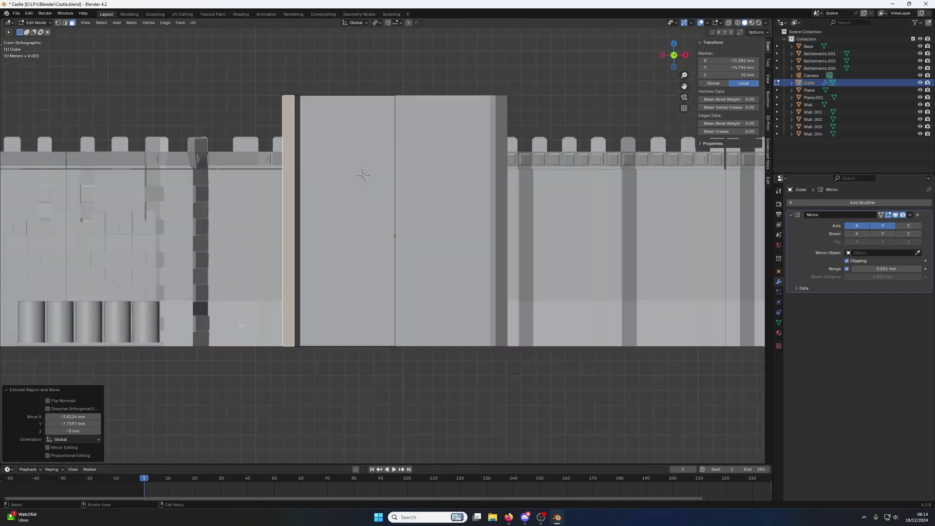
pyautogui.moveTo(278, 311); pyautogui.dragTo(355, 335, button='middle')
pyautogui.press('g')
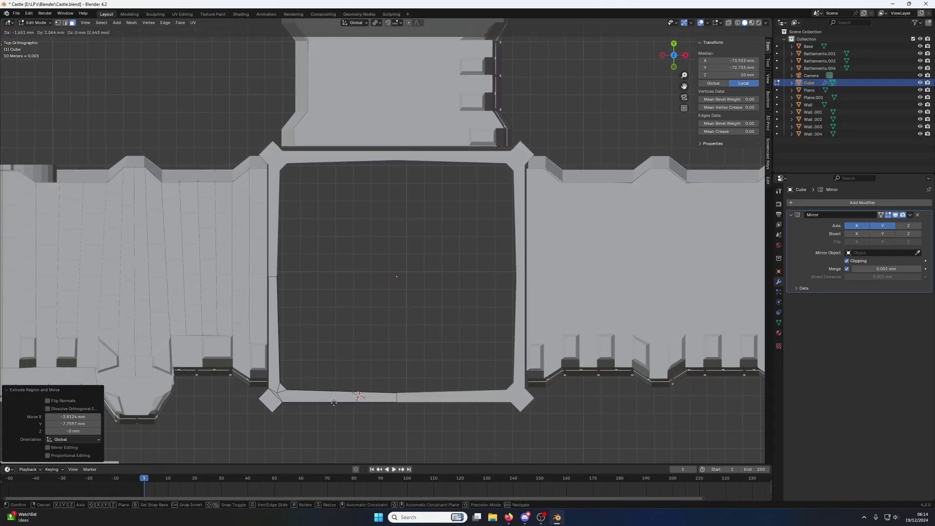
pyautogui.click(334, 403)
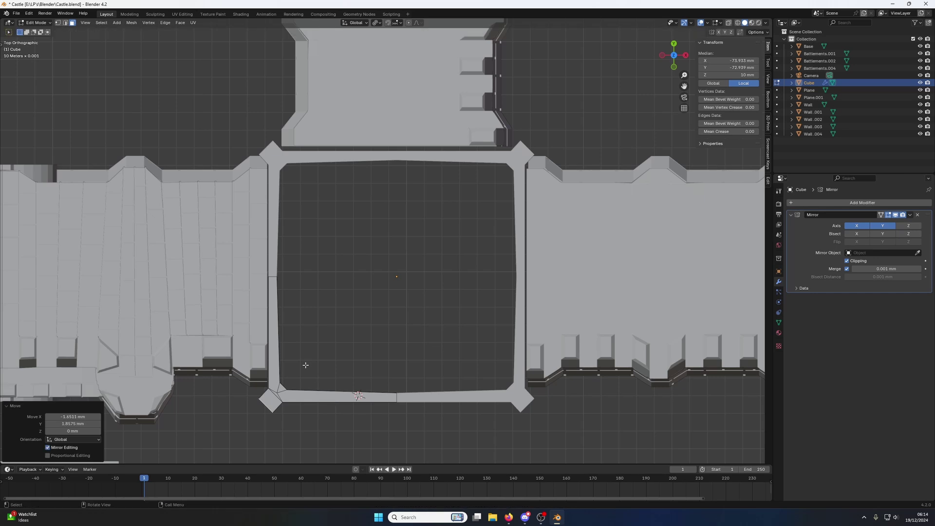
pyautogui.click(228, 378)
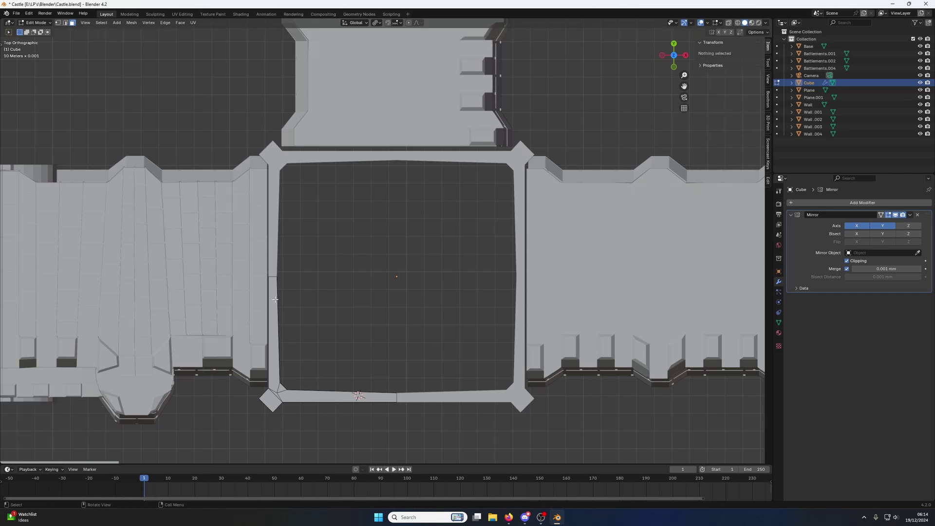
# Step: Bevel the two outer vertical edges of the tower's extruded corner by about 3 mm with one segment
pyautogui.moveTo(257, 348); pyautogui.dragTo(254, 277, button='middle')
pyautogui.scroll(4, 254, 277)
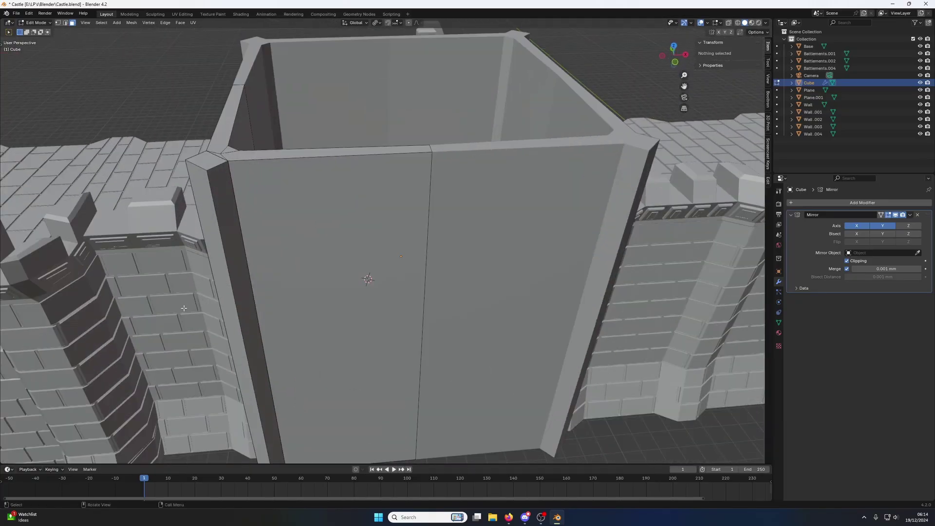
pyautogui.press('Tab')
pyautogui.press('Tab')
pyautogui.click(234, 303)
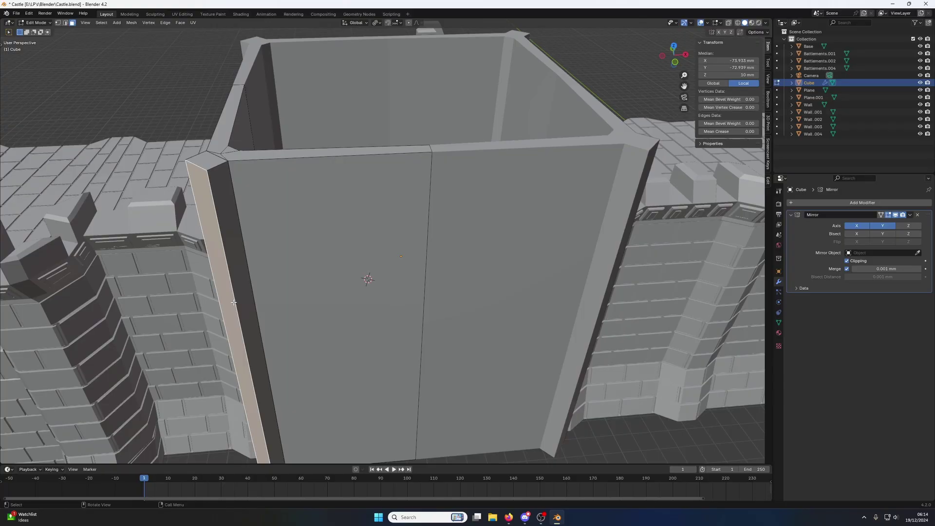
pyautogui.press('2')
pyautogui.click(238, 306)
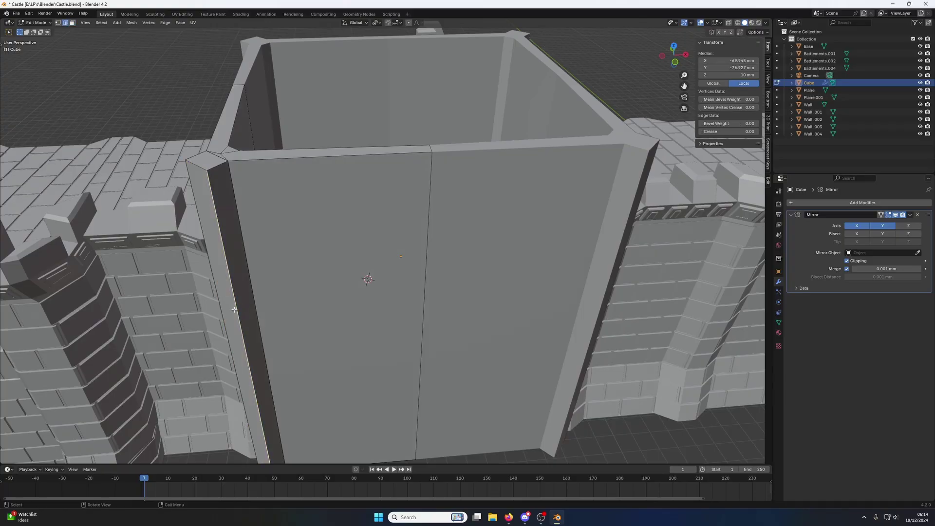
pyautogui.keyDown('shift'); pyautogui.click(218, 303); pyautogui.keyUp('shift')
pyautogui.hotkey('ctrl', 'b')
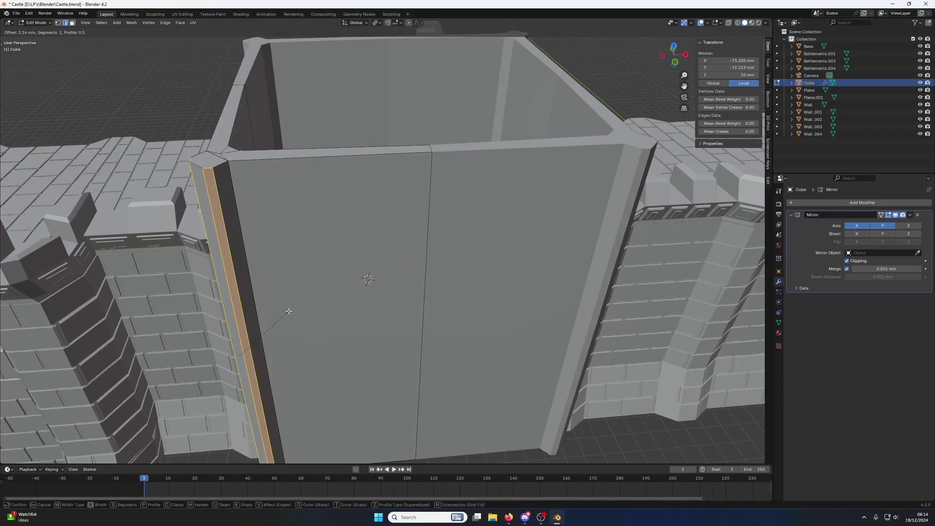
pyautogui.click(289, 310)
pyautogui.scroll(-4, 293, 309)
pyautogui.press('Tab')
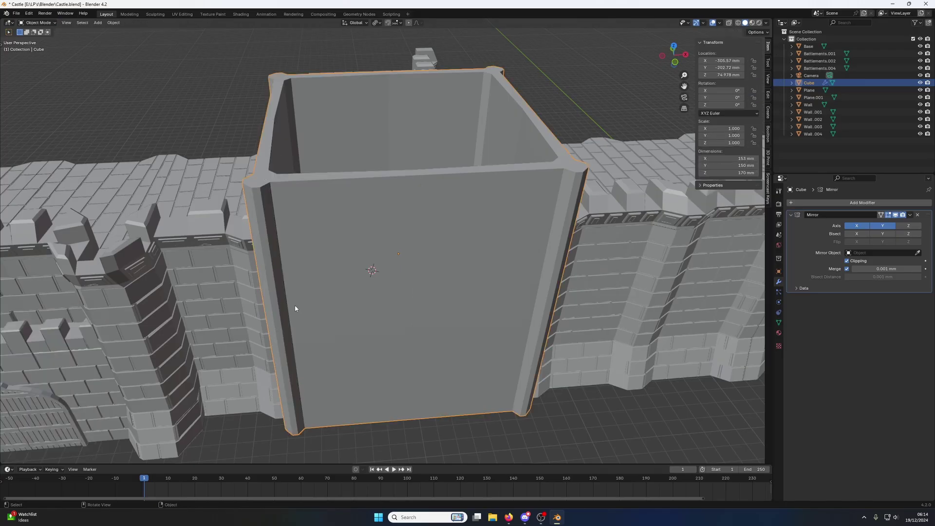
# Step: Duplicate the outer top edges of the tower's corner quarter in place and separate the copy into its own object
pyautogui.scroll(2, 310, 294)
pyautogui.moveTo(310, 294); pyautogui.dragTo(370, 243, button='middle')
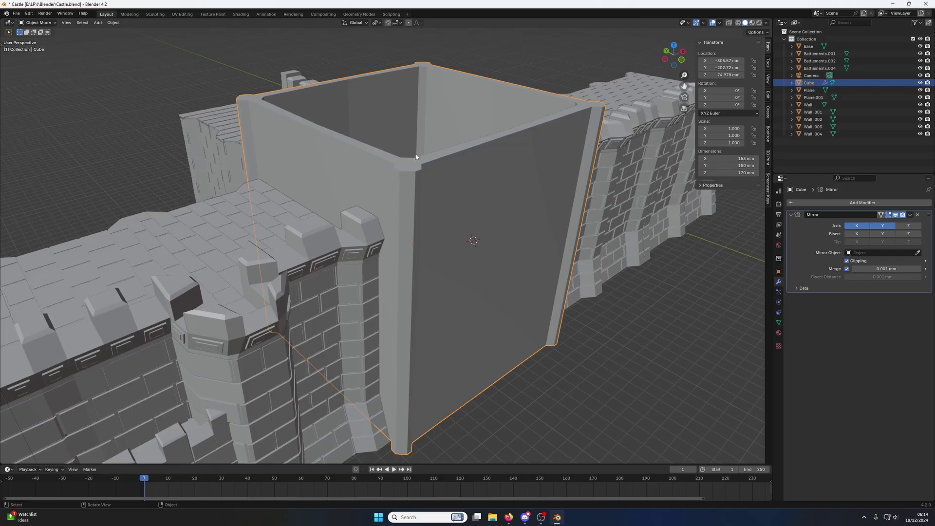
pyautogui.moveTo(396, 195); pyautogui.dragTo(396, 195, button='middle')
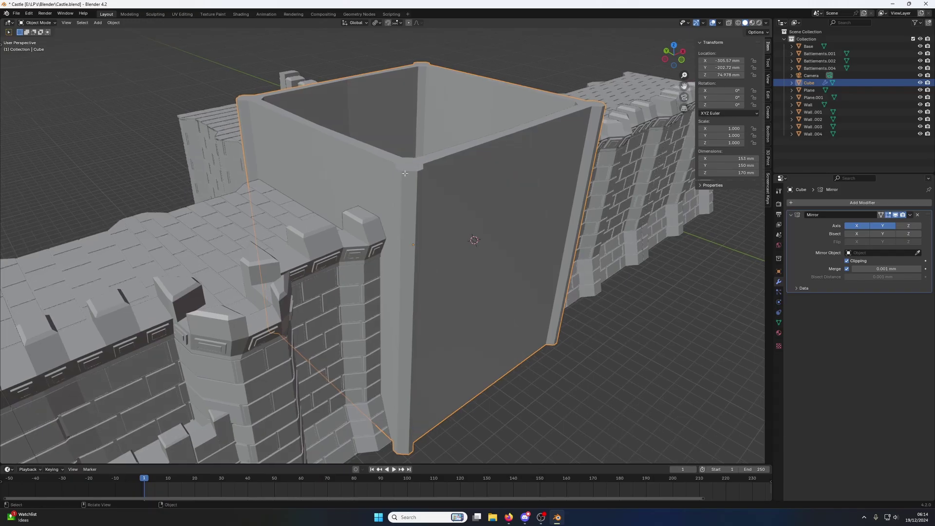
pyautogui.press('Tab')
pyautogui.press('Tab')
pyautogui.press('Tab')
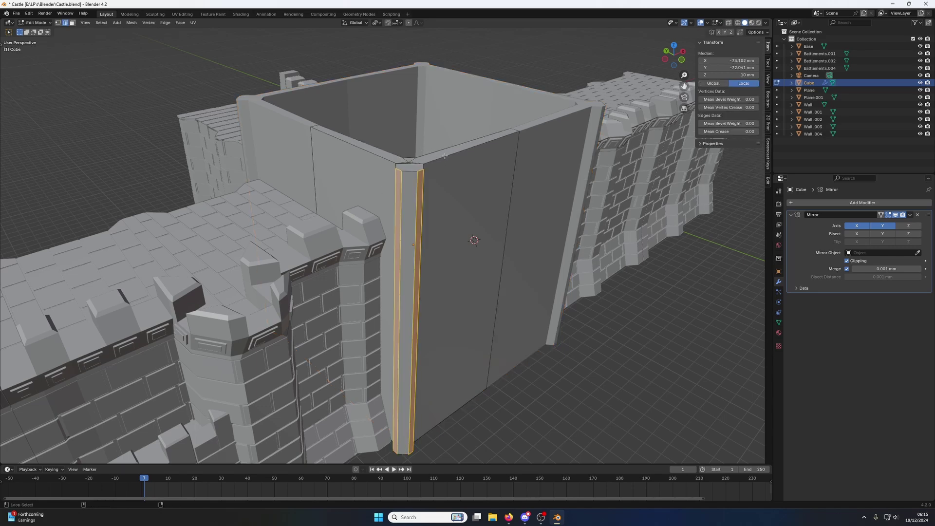
pyautogui.click(465, 150)
pyautogui.keyDown('shift'); pyautogui.click(421, 173); pyautogui.keyUp('shift')
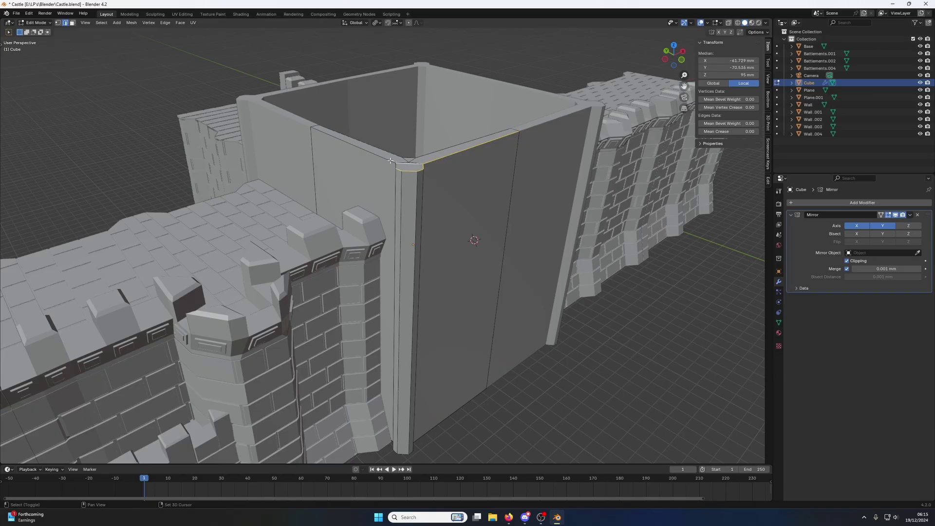
pyautogui.keyDown('shift'); pyautogui.click(398, 168); pyautogui.keyUp('shift')
pyautogui.hotkey('shift', 'd')
pyautogui.rightClick(412, 160)
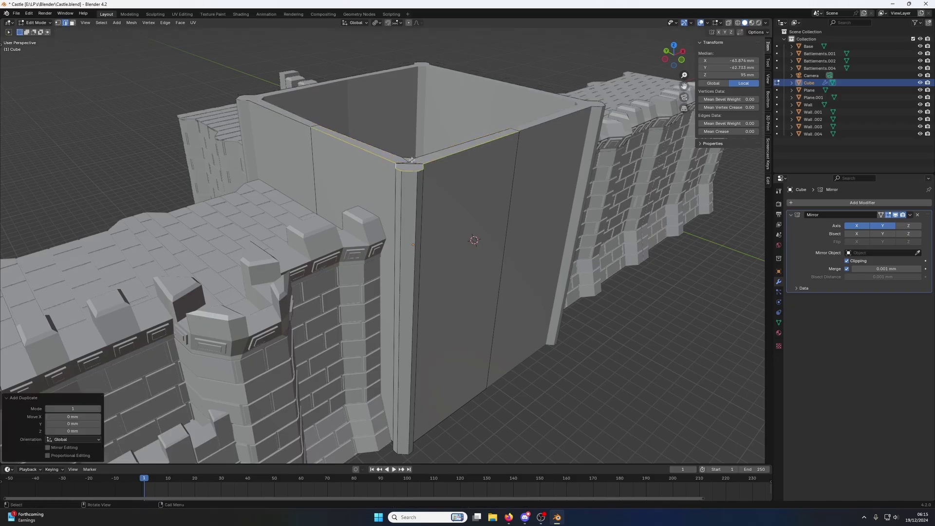
pyautogui.press('p')
pyautogui.click(398, 159)
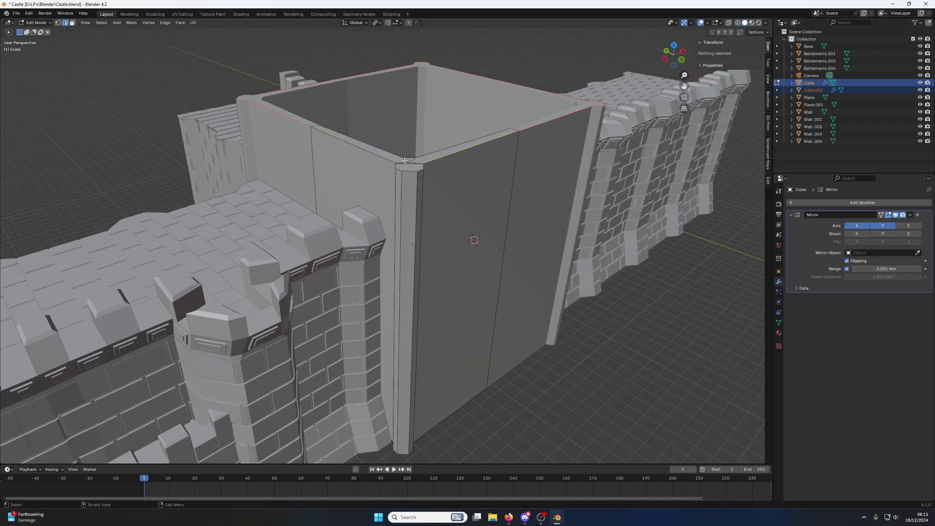
# Step: In the separated rim outline, extrude one wall's midpoint vertex along Y to the tower centre and connect it to the other wall's midpoint
pyautogui.moveTo(422, 155); pyautogui.dragTo(451, 311, button='middle')
pyautogui.press('Tab')
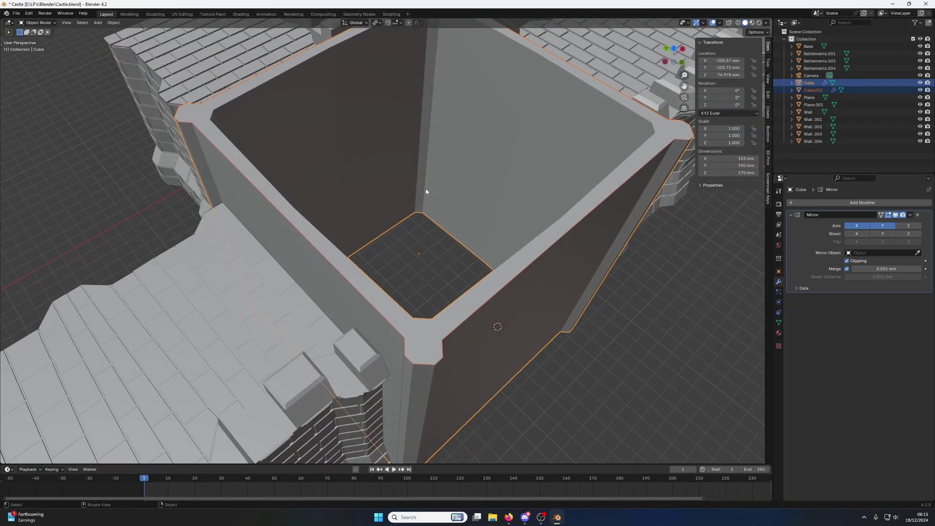
pyautogui.click(454, 335)
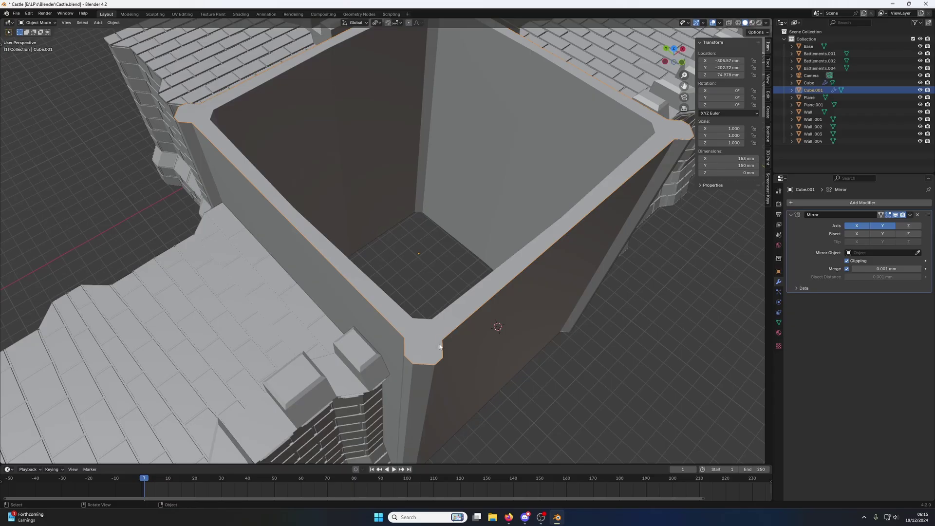
pyautogui.press('Tab')
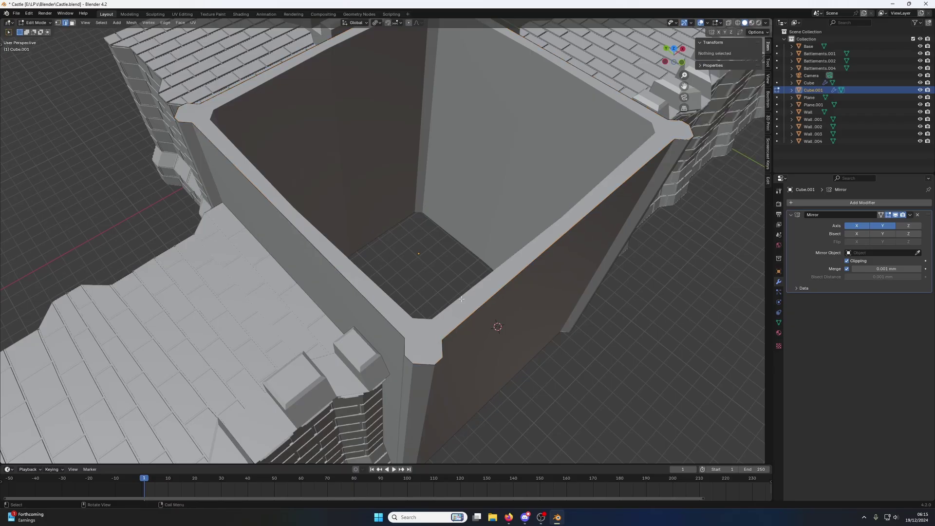
pyautogui.click(573, 230)
pyautogui.press('1')
pyautogui.click(577, 222)
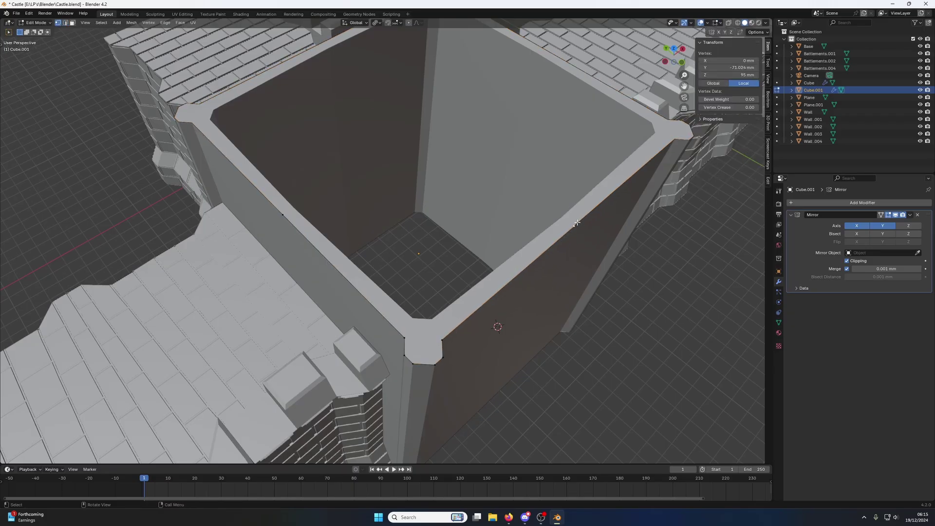
pyautogui.press('g')
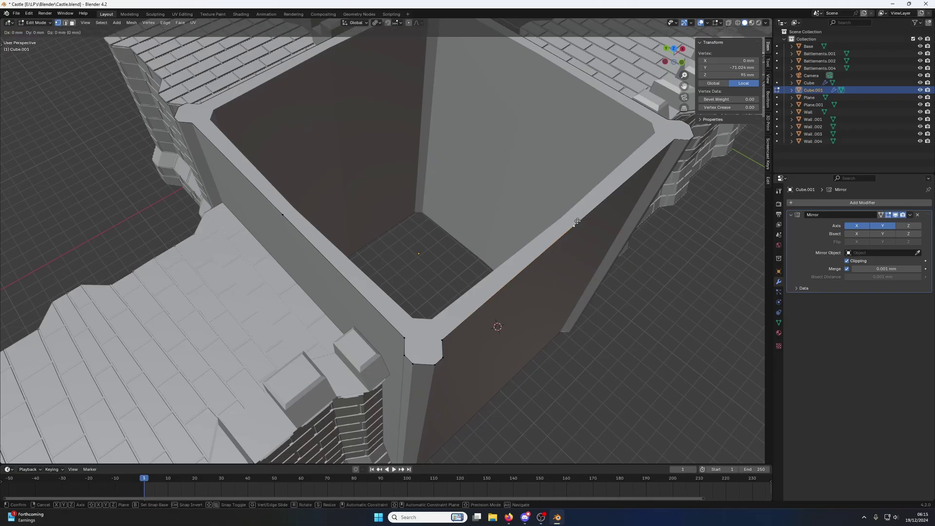
pyautogui.press('y')
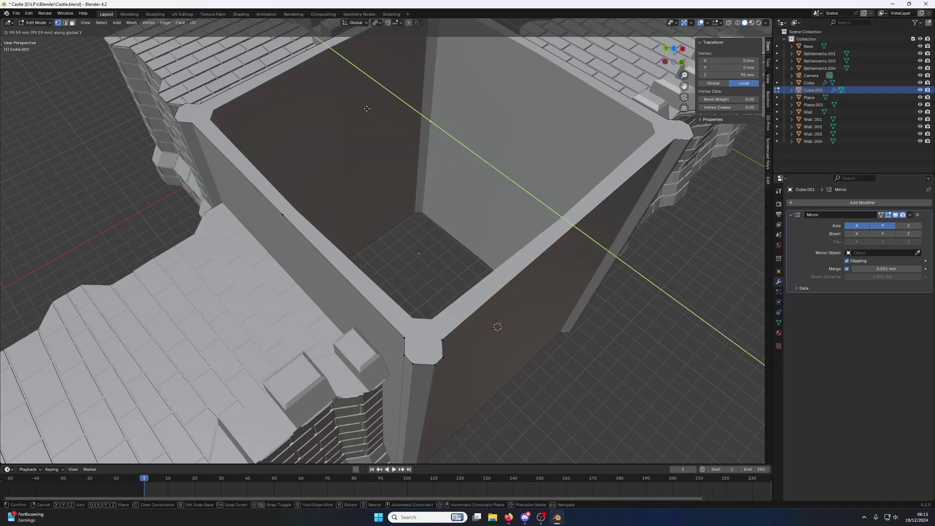
pyautogui.click(367, 108)
pyautogui.keyDown('shift'); pyautogui.click(431, 121); pyautogui.keyUp('shift')
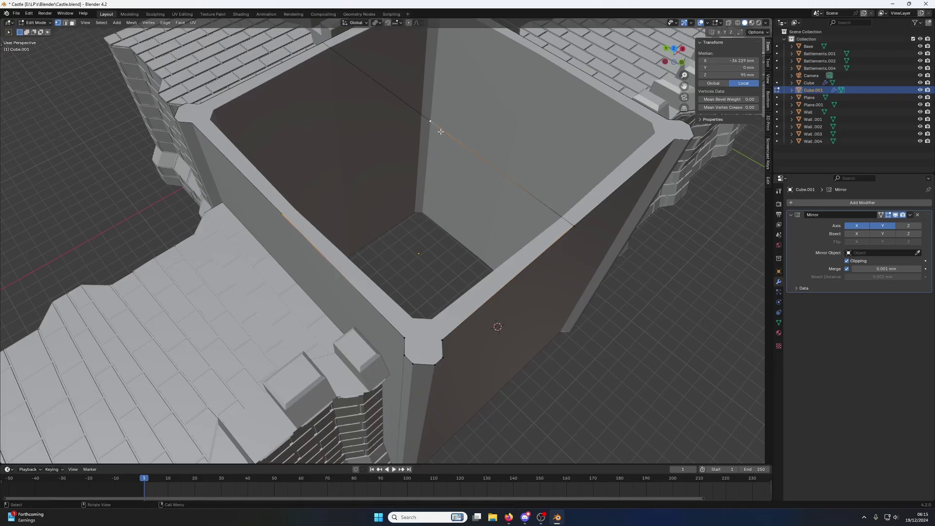
pyautogui.press('j')
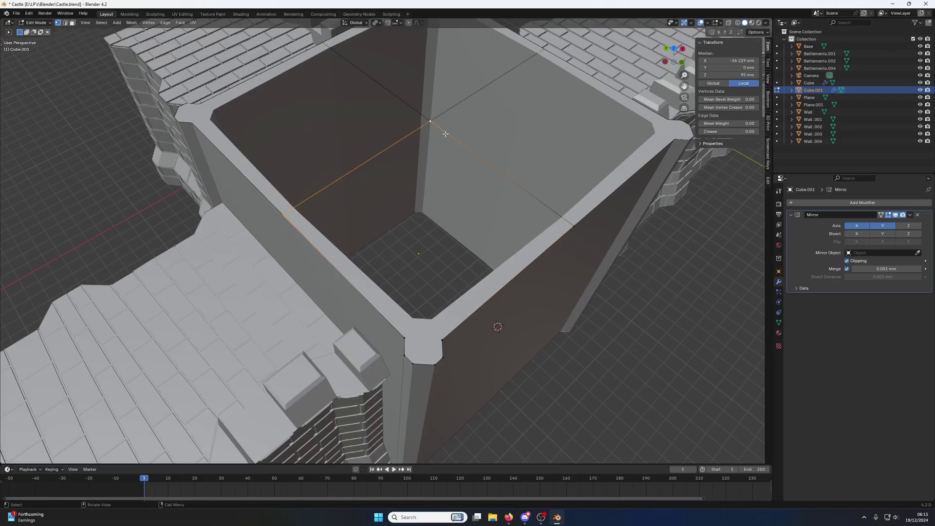
# Step: Try to fill the whole quarter outline, including the protruding corner, as a single face
pyautogui.keyDown('ctrl'); pyautogui.click(528, 256); pyautogui.keyUp('ctrl')
pyautogui.moveTo(528, 255); pyautogui.dragTo(470, 236, button='middle')
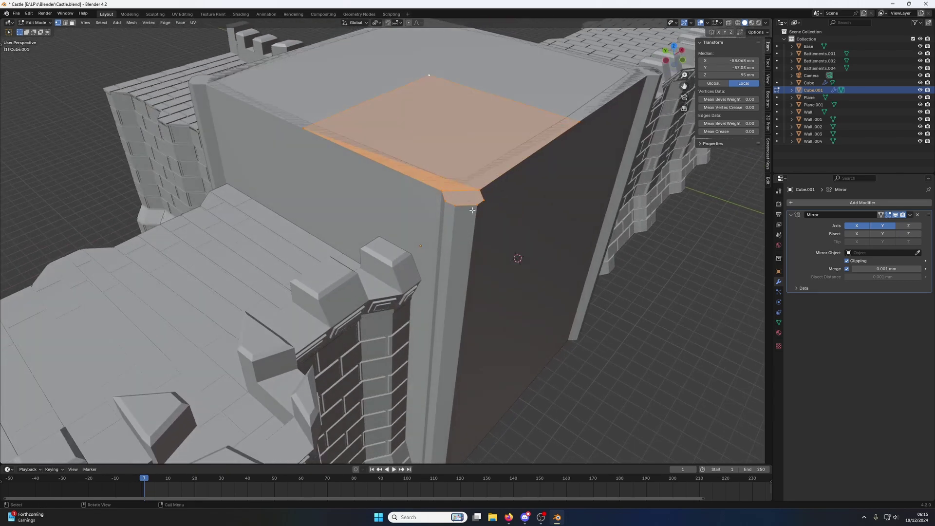
pyautogui.hotkey('ctrl', 'z')
# Step: Fill the protruding corner outline and the remaining quarter of the tower top as two separate faces
pyautogui.click(479, 192)
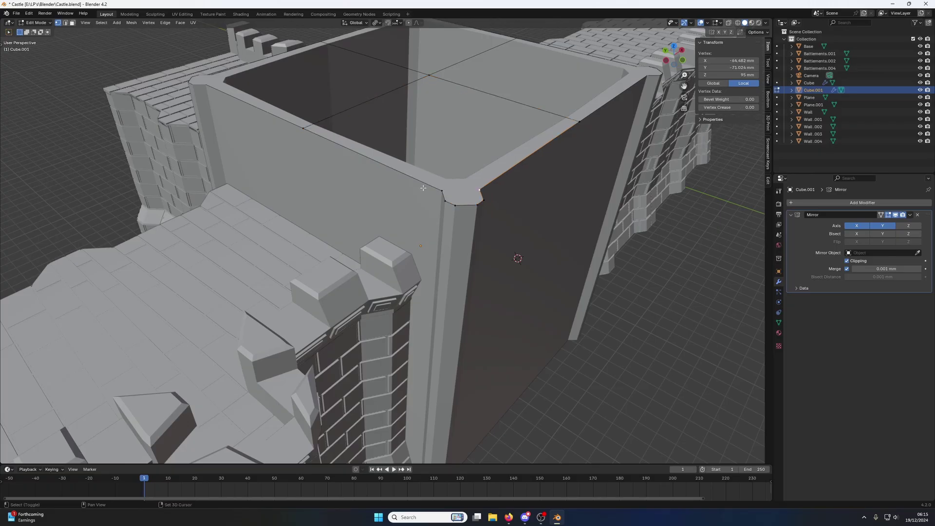
pyautogui.keyDown('shift'); pyautogui.click(443, 197); pyautogui.keyUp('shift')
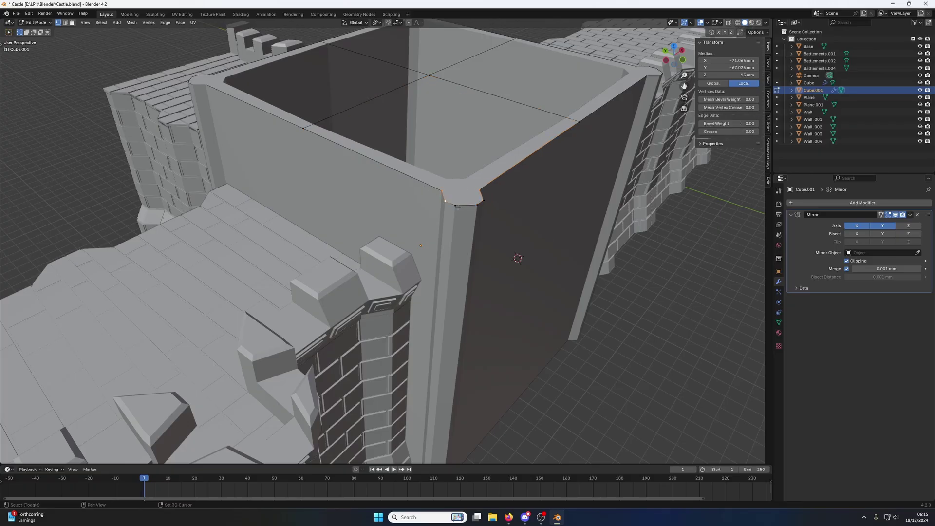
pyautogui.keyDown('shift'); pyautogui.click(480, 191); pyautogui.keyUp('shift')
pyautogui.keyDown('shift'); pyautogui.click(562, 118); pyautogui.keyUp('shift')
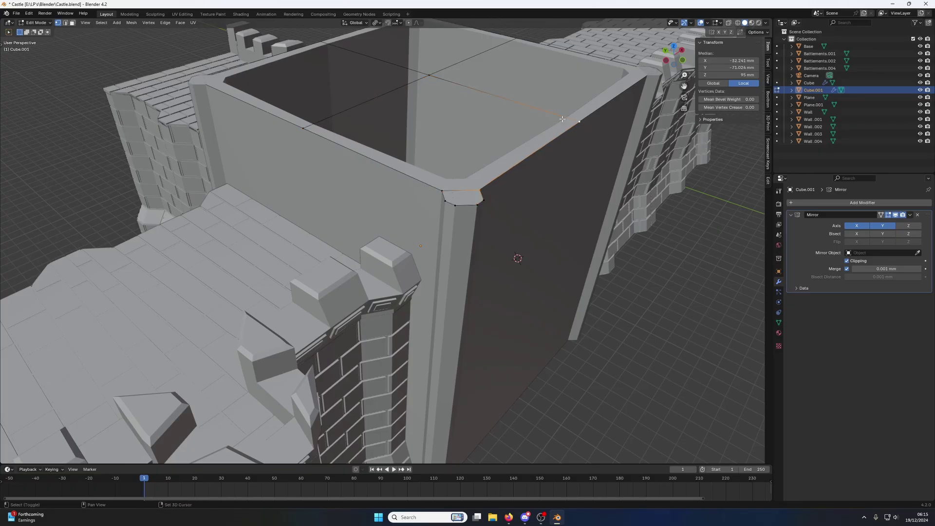
pyautogui.keyDown('shift'); pyautogui.click(430, 72); pyautogui.keyUp('shift')
pyautogui.keyDown('shift'); pyautogui.click(373, 160); pyautogui.keyUp('shift')
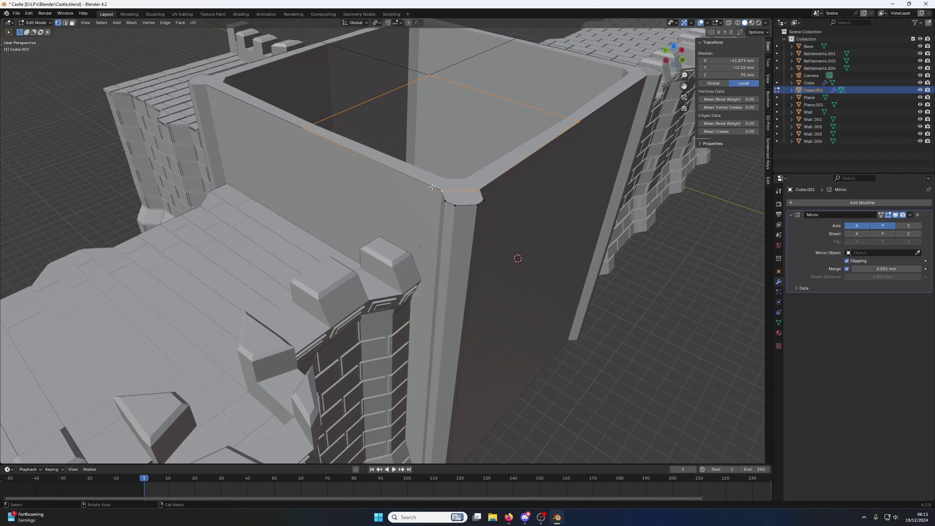
pyautogui.press('f')
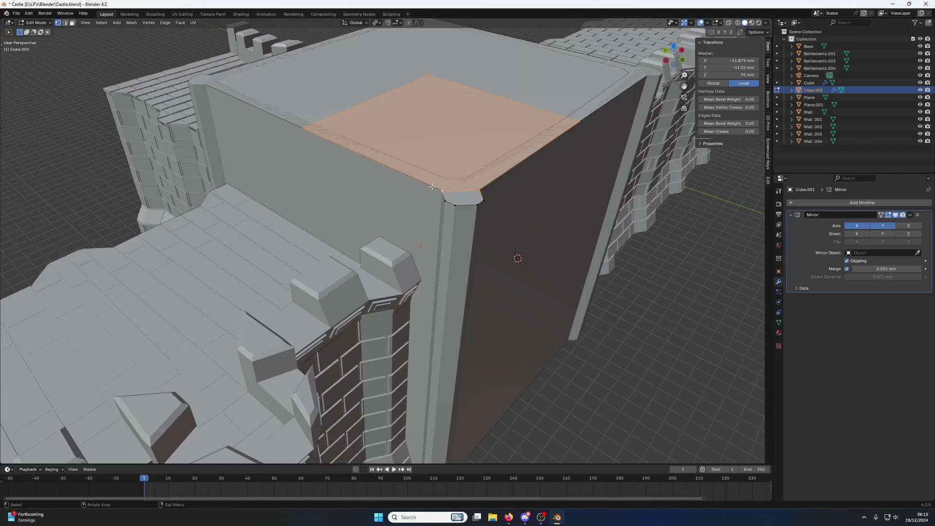
# Step: Extrude the corner face and the quarter top face together 2 mm upward along Z
pyautogui.press('3')
pyautogui.keyDown('shift'); pyautogui.click(461, 200); pyautogui.keyUp('shift')
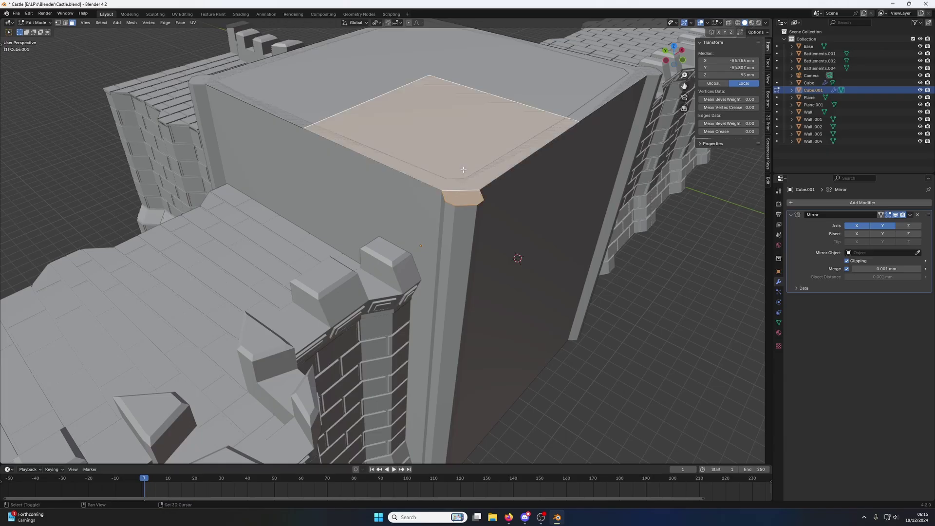
pyautogui.press('g')
pyautogui.press('z')
pyautogui.press('2')
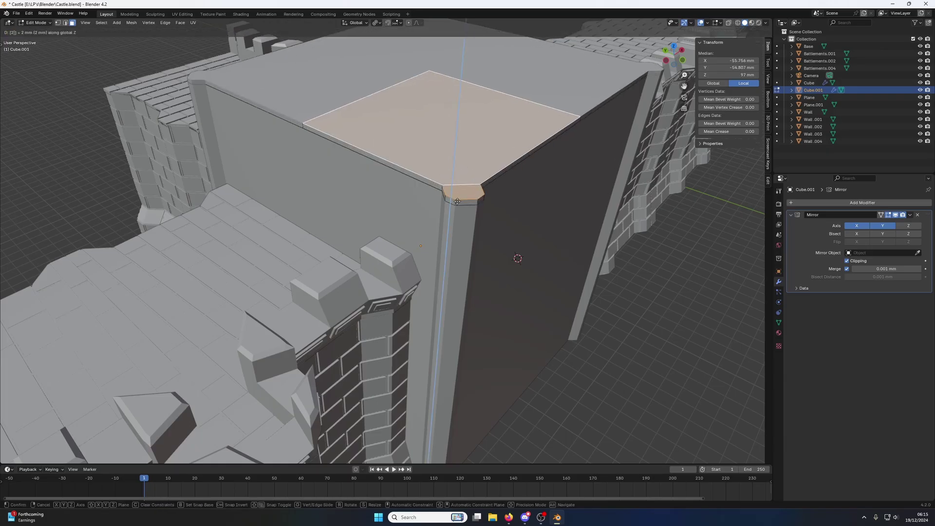
pyautogui.press('Return')
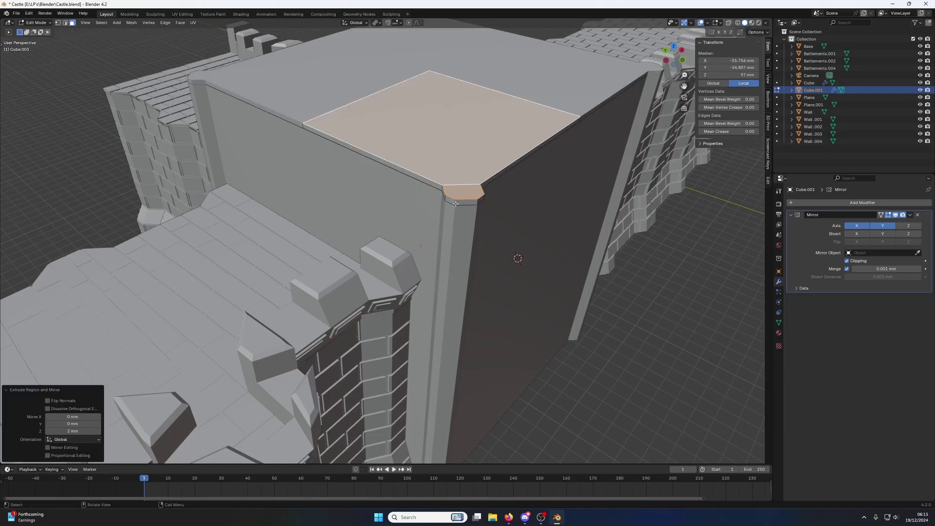
# Step: Inset the large quarter face of the tower top by about 8 mm
pyautogui.moveTo(458, 201); pyautogui.dragTo(419, 303, button='middle')
pyautogui.click(453, 326)
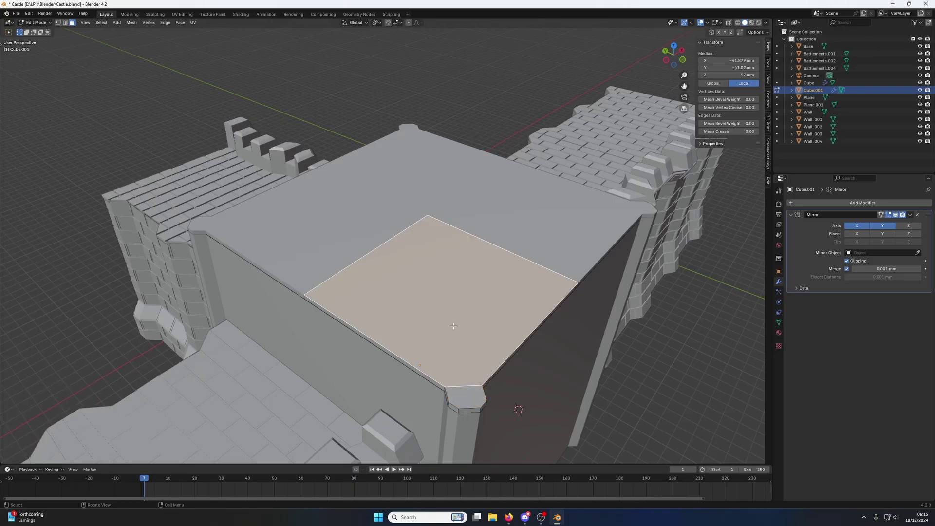
pyautogui.press('i')
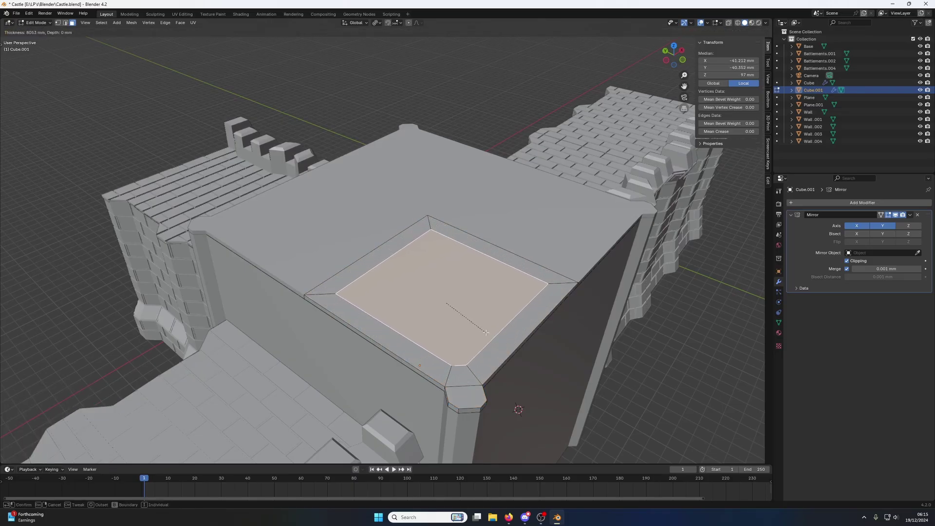
pyautogui.click(485, 333)
# Step: Try to dissolve the two inset edges nearest the tower centre
pyautogui.click(526, 276)
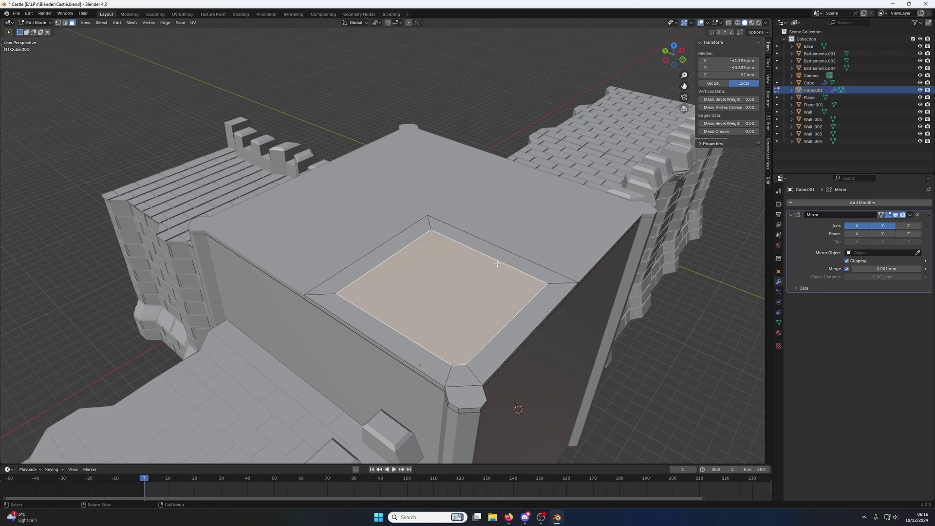
pyautogui.press('2')
pyautogui.click(503, 262)
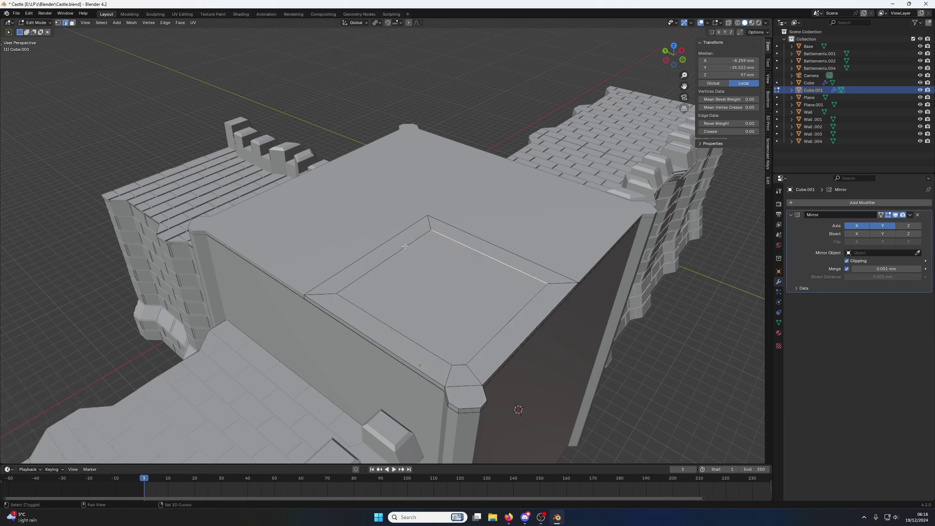
pyautogui.keyDown('shift'); pyautogui.click(405, 246); pyautogui.keyUp('shift')
pyautogui.rightClick(405, 246)
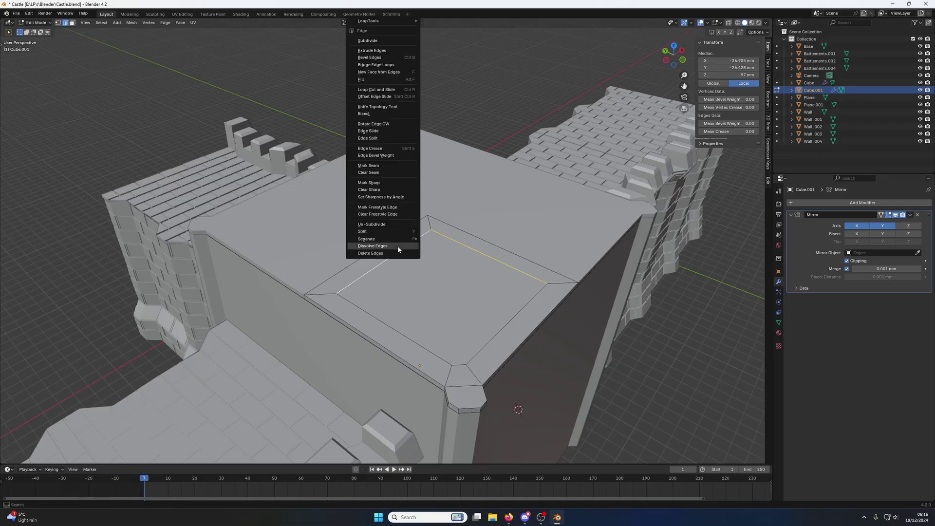
pyautogui.click(398, 246)
pyautogui.hotkey('ctrl', 'z')
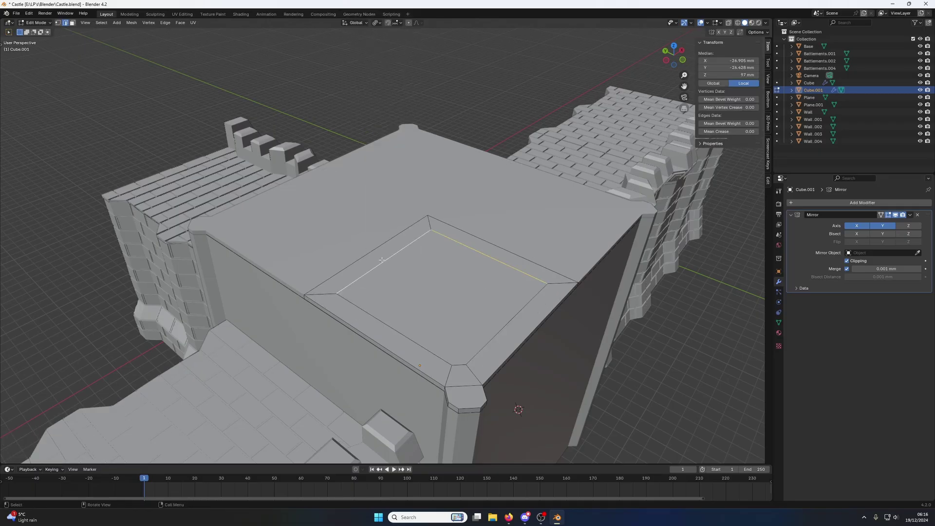
# Step: Subdivide the quarter face's centre edge running along X twice, with one cut each time
pyautogui.click(383, 260)
pyautogui.press('1')
pyautogui.click(332, 276)
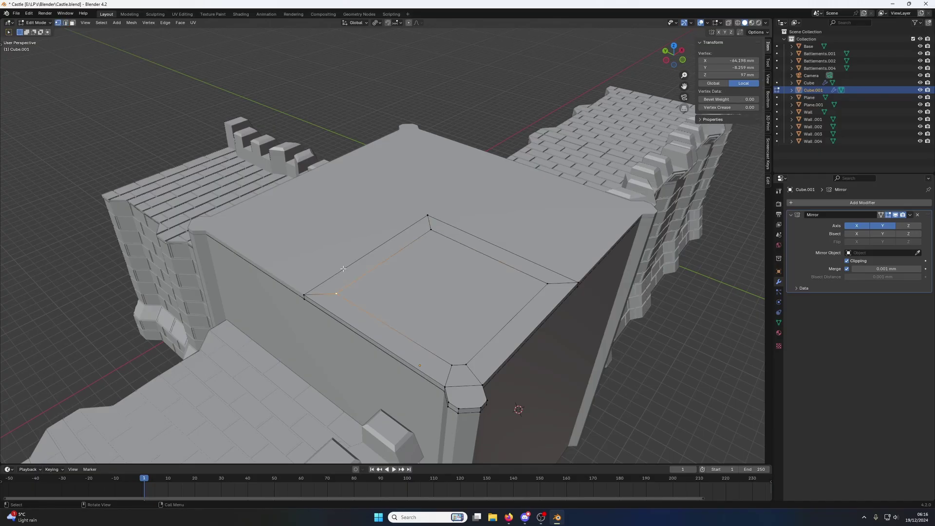
pyautogui.press('2')
pyautogui.click(343, 268)
pyautogui.rightClick(331, 263)
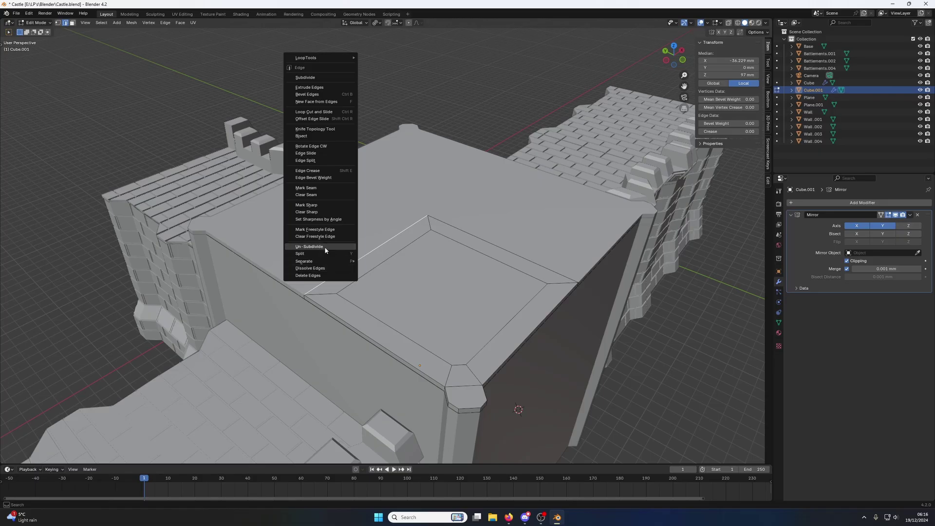
pyautogui.click(307, 78)
pyautogui.rightClick(370, 241)
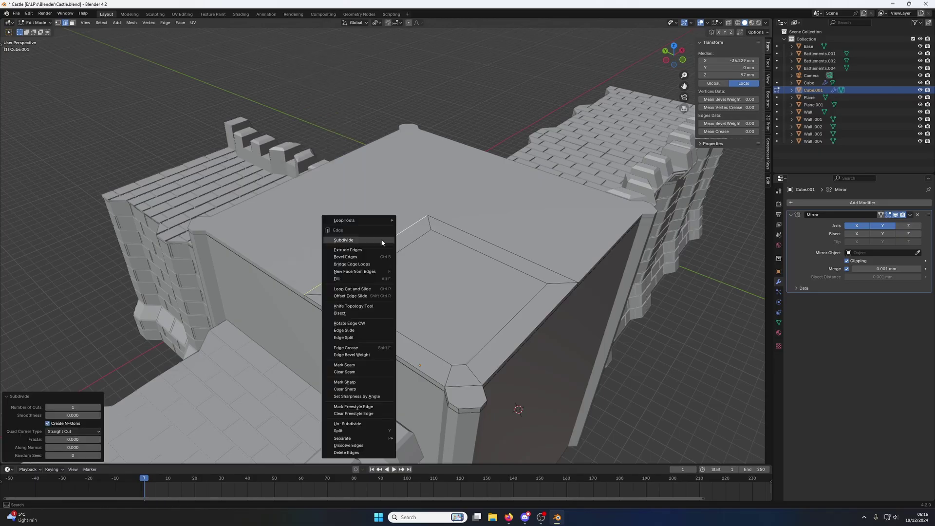
pyautogui.press('Escape')
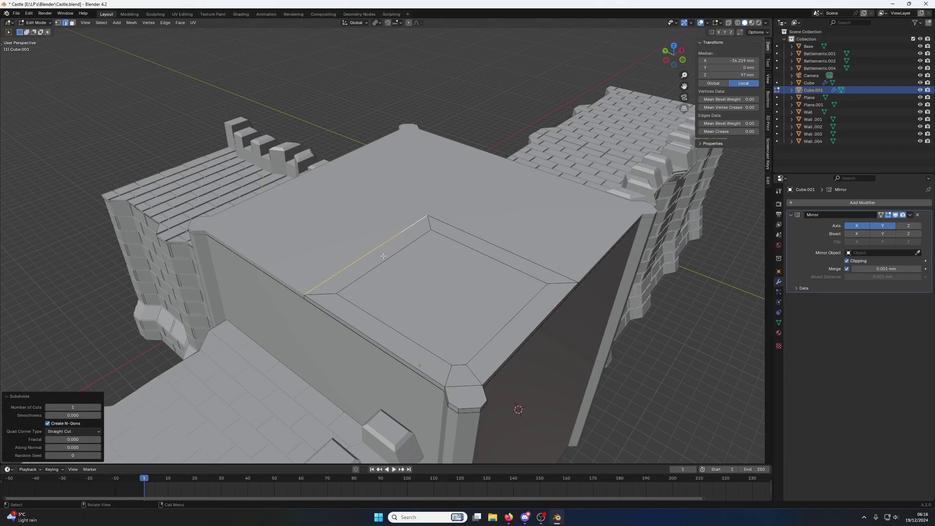
# Step: Move the outermost subdivision vertex along X to about -62.8 mm and merge the adjacent inset corner vertex into it with At Last
pyautogui.keyDown('alt'); pyautogui.click(372, 269); pyautogui.keyUp('alt')
pyautogui.click(341, 272)
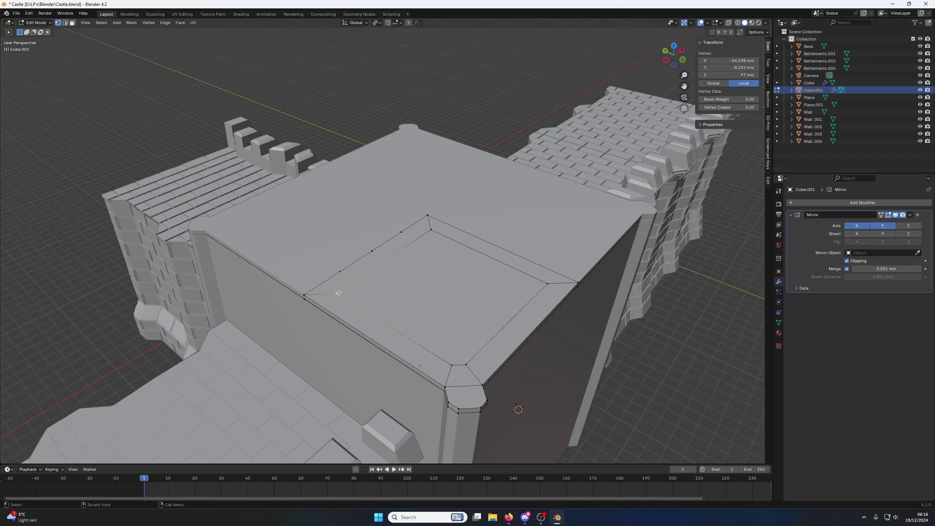
pyautogui.press('g')
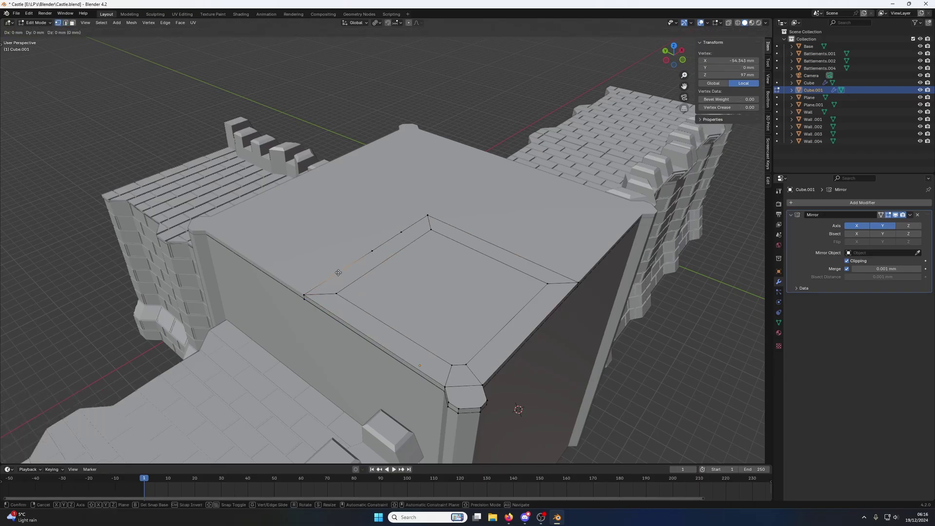
pyautogui.press('x')
pyautogui.click(323, 285)
pyautogui.keyDown('shift'); pyautogui.click(336, 294); pyautogui.keyUp('shift')
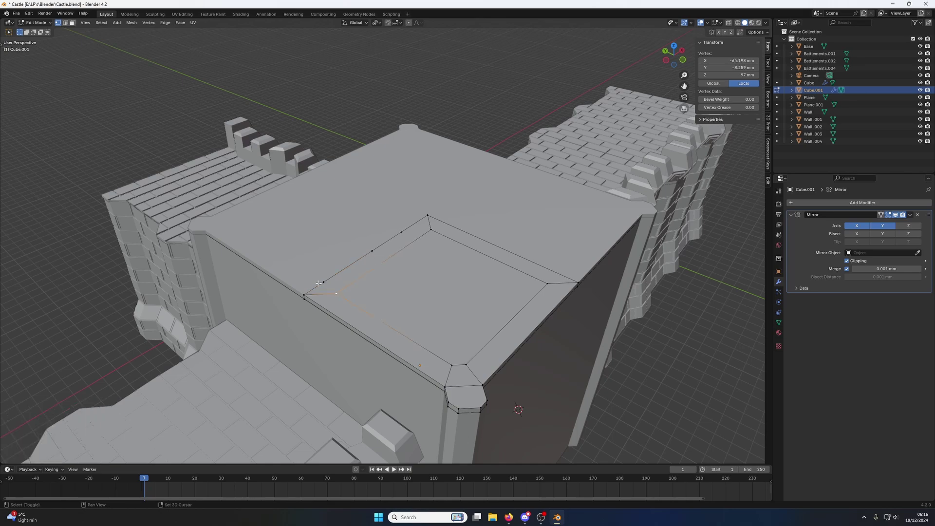
pyautogui.press('m')
pyautogui.click(319, 284)
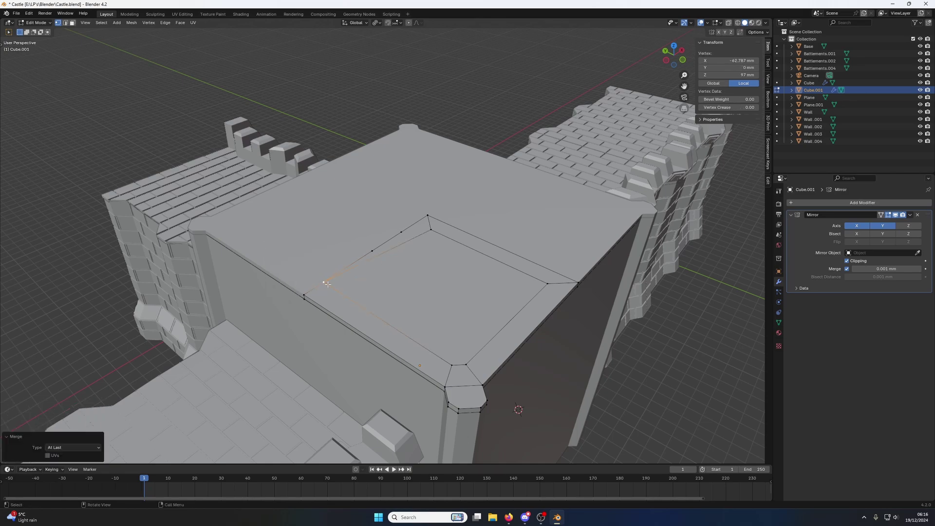
# Step: Move the subdivision vertex nearest the tower centre along Y
pyautogui.moveTo(330, 284); pyautogui.dragTo(426, 299, button='middle')
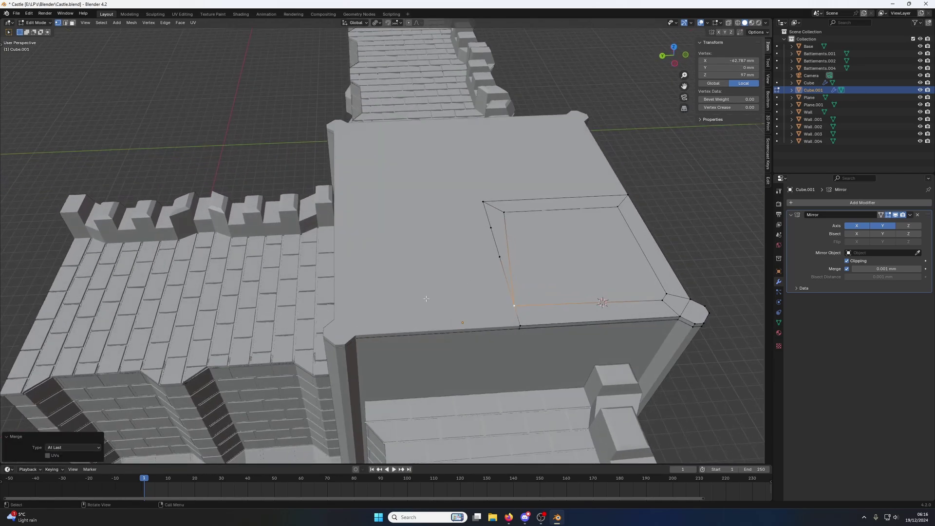
pyautogui.click(496, 225)
pyautogui.press('g')
pyautogui.press('y')
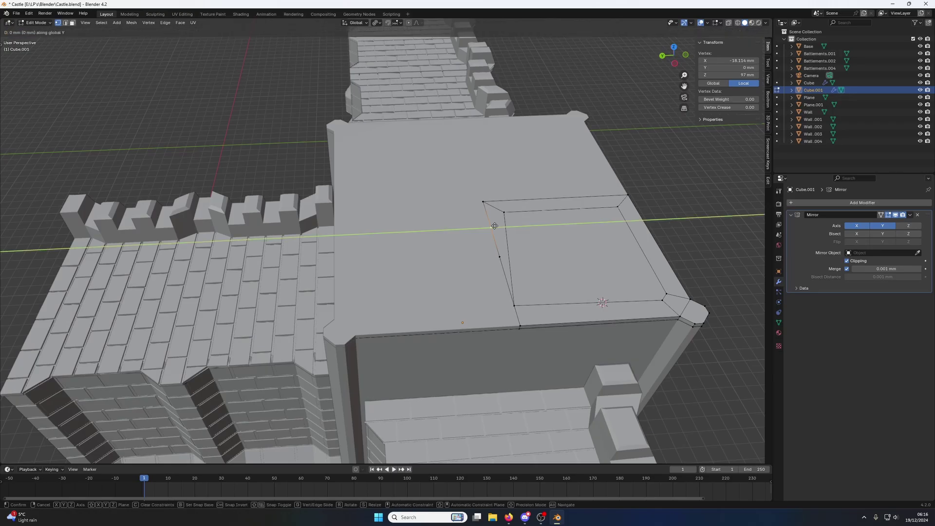
# Step: Undo the recent vertex moves on the tower roof's inset face, restoring the original inset outline
pyautogui.press('x')
pyautogui.click(489, 213)
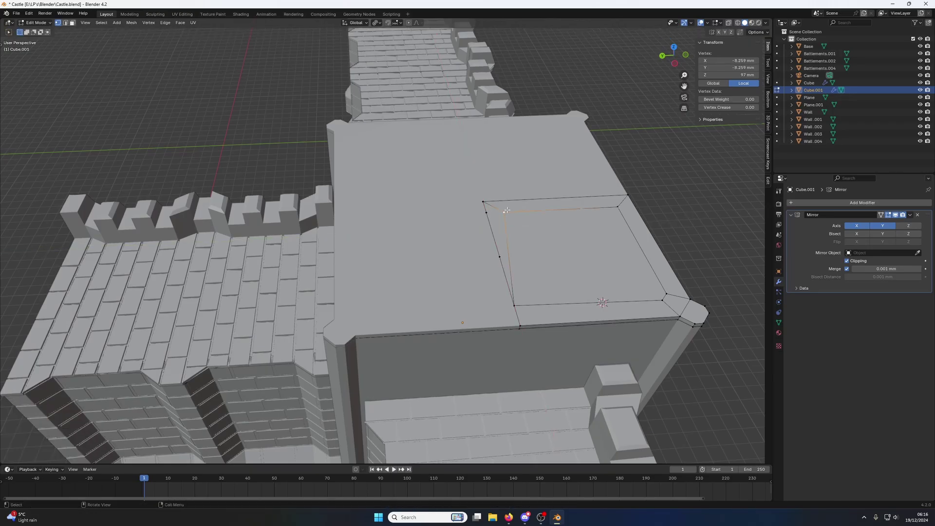
pyautogui.hotkey('ctrl', 'z')
pyautogui.hotkey('ctrl', 'z')
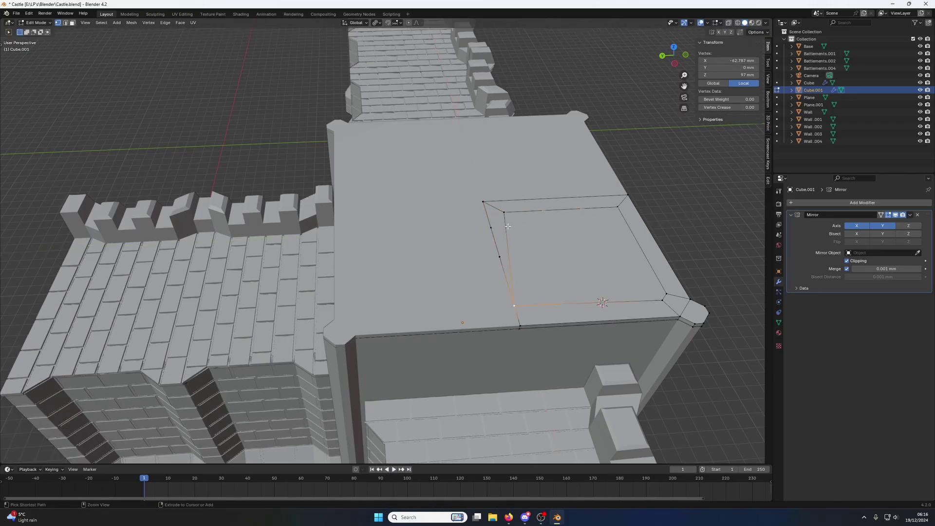
pyautogui.hotkey('ctrl', 'z')
pyautogui.hotkey('ctrl', 'z')
pyautogui.hotkey('ctrl', 'z')
pyautogui.hotkey('ctrl', 'z')
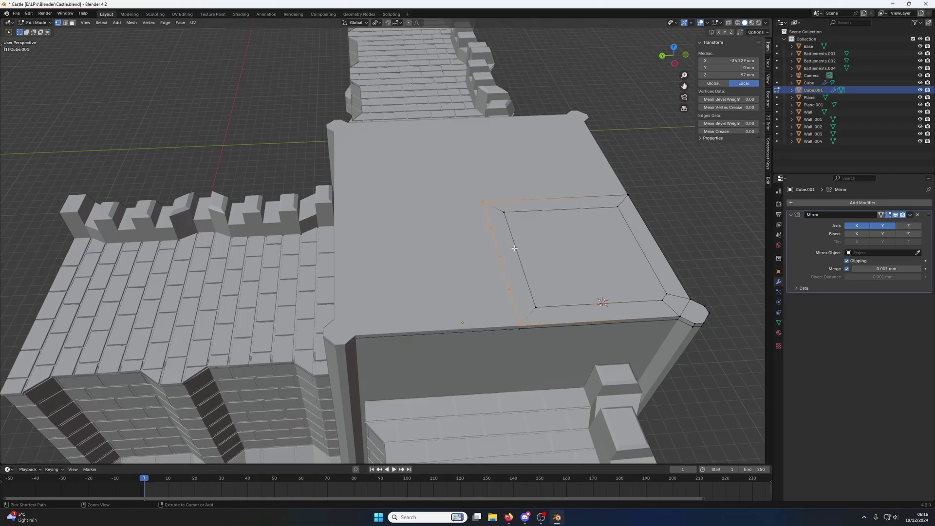
# Step: Delete the two narrow inset strip faces that run along the roof's mirror centre lines
pyautogui.press('3')
pyautogui.click(513, 248)
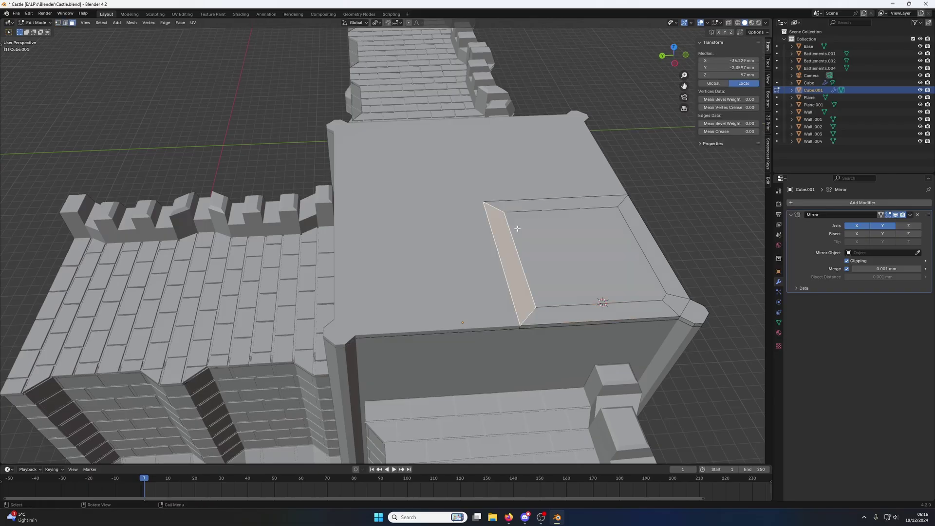
pyautogui.keyDown('shift'); pyautogui.click(522, 208); pyautogui.keyUp('shift')
pyautogui.press('x')
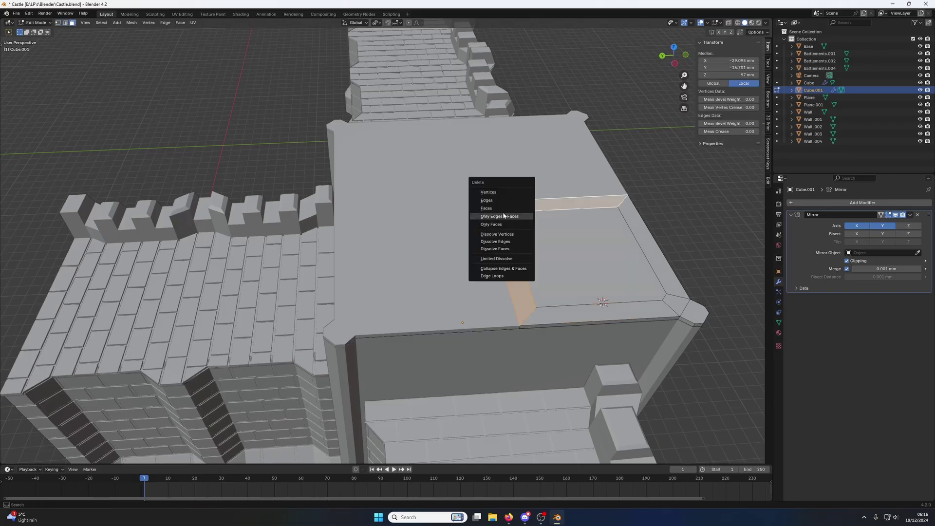
pyautogui.click(502, 212)
pyautogui.moveTo(530, 223); pyautogui.dragTo(495, 280, button='middle')
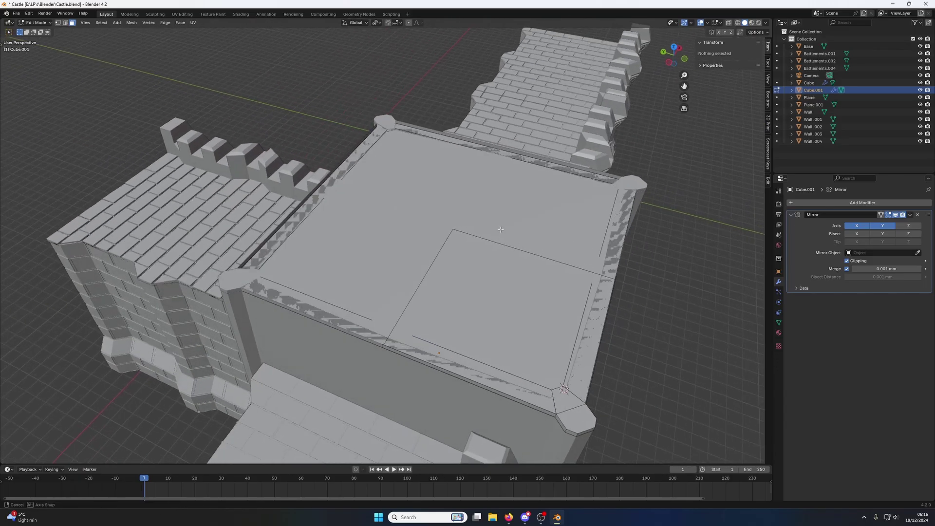
pyautogui.hotkey('ctrl', 'z')
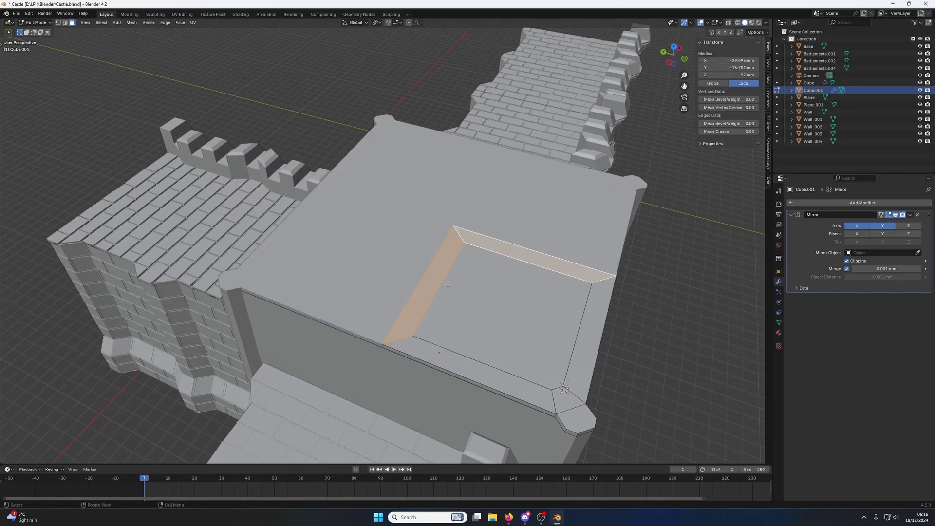
pyautogui.press('x')
pyautogui.click(447, 284)
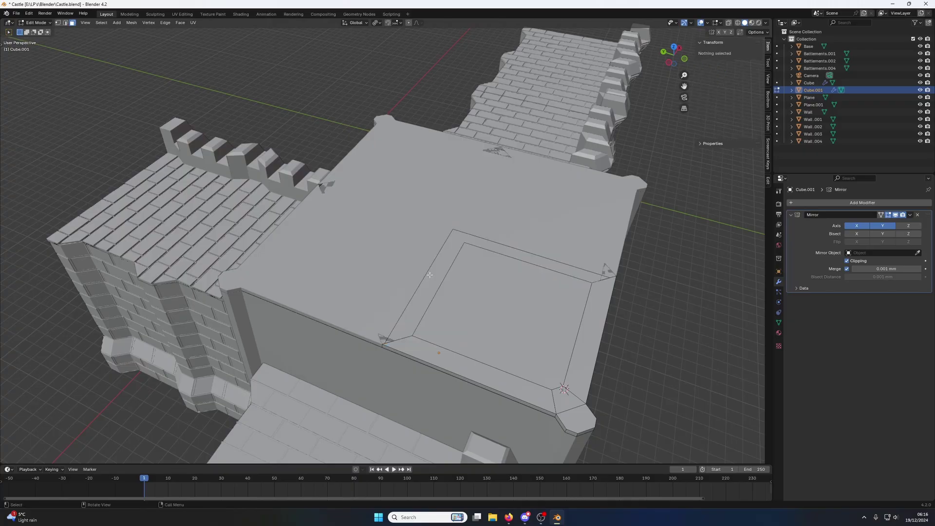
# Step: Move the inset vertex beside the roof's X-side edge along Y onto the mirror centre line at Y 0 mm
pyautogui.moveTo(438, 287); pyautogui.dragTo(436, 274, button='middle')
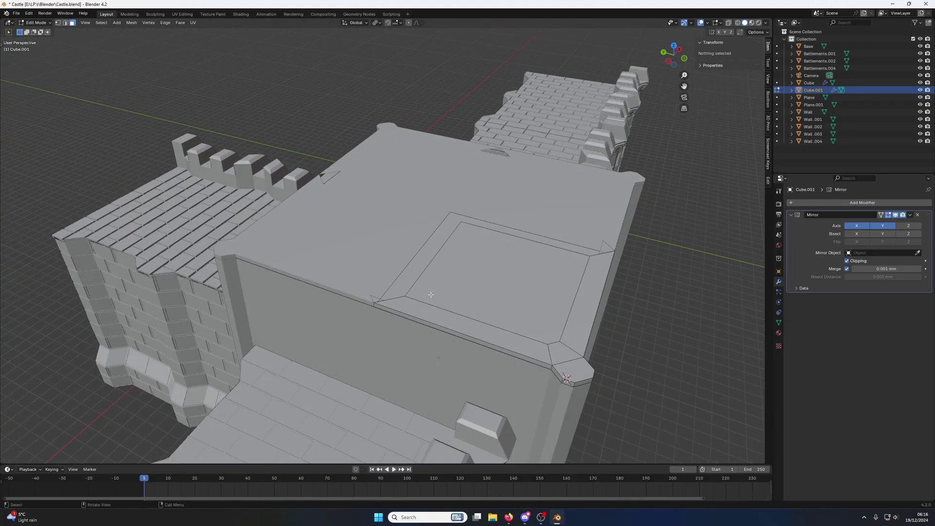
pyautogui.scroll(2, 431, 294)
pyautogui.click(416, 293)
pyautogui.press('1')
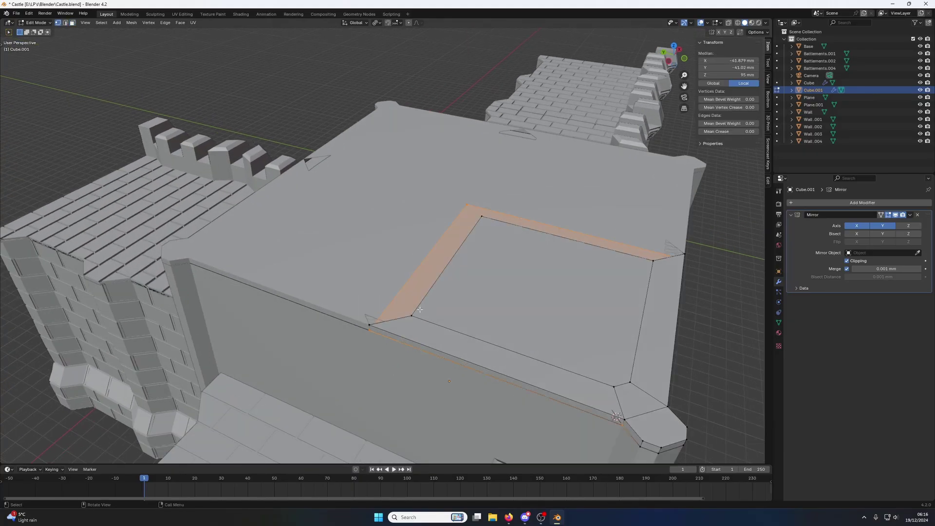
pyautogui.click(420, 308)
pyautogui.press('g')
pyautogui.press('y')
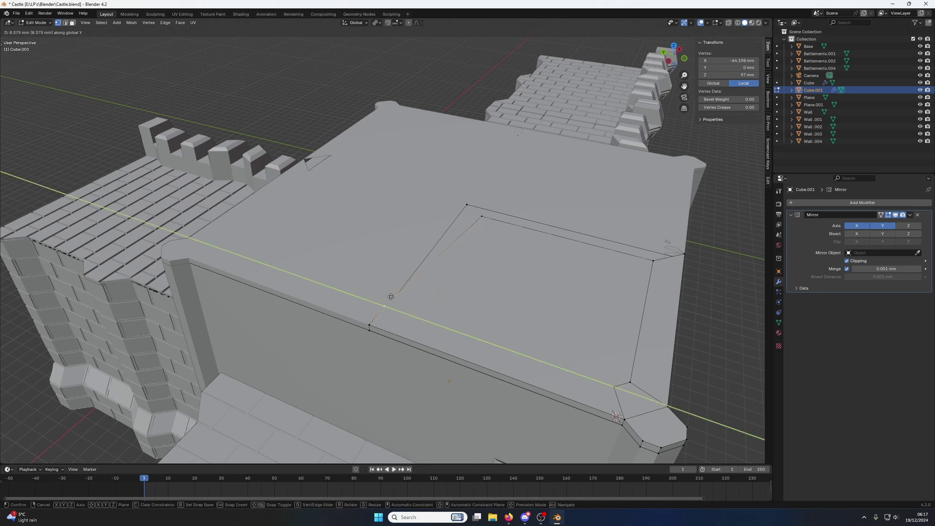
pyautogui.click(388, 294)
# Step: Move the innermost inset vertex to the roof centre at X 0, Y 0, and the remaining inset vertex along X to 0 mm
pyautogui.click(485, 218)
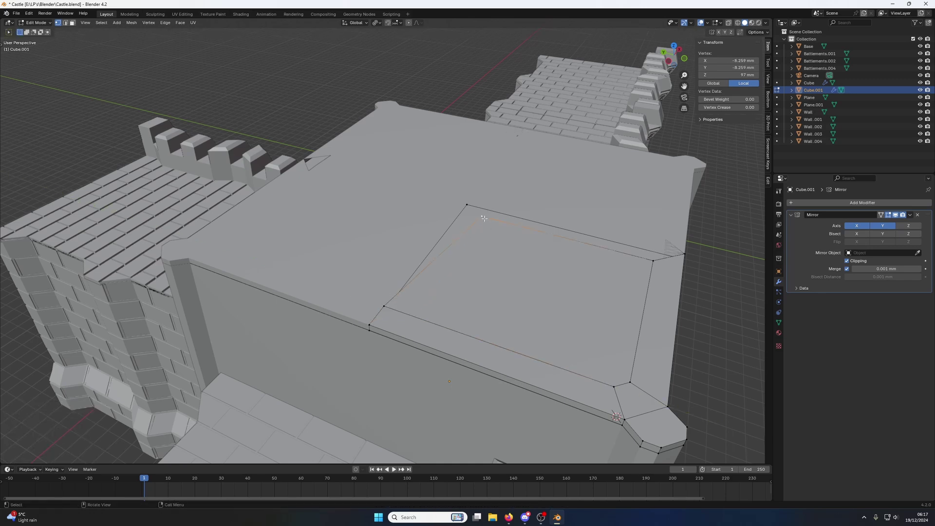
pyautogui.press('g')
pyautogui.hotkey('shift', 'z')
pyautogui.click(548, 220)
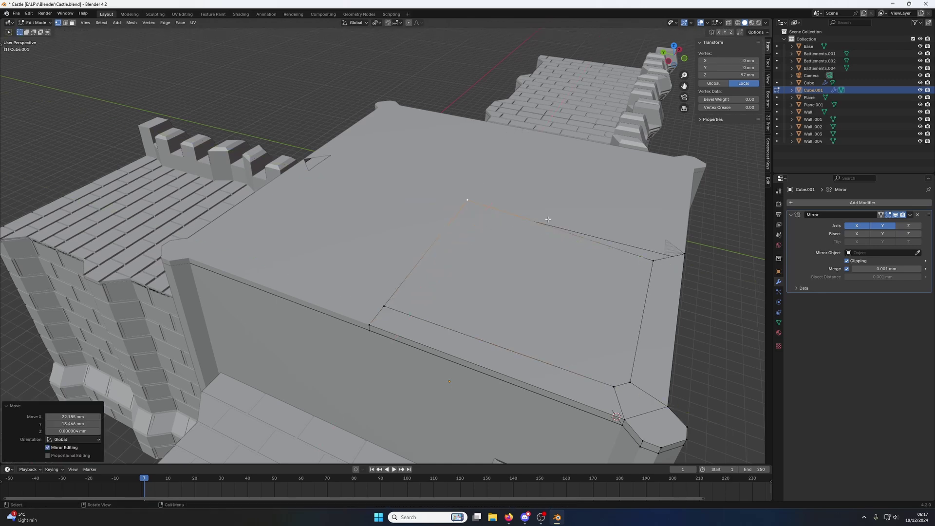
pyautogui.click(642, 253)
pyautogui.press('g')
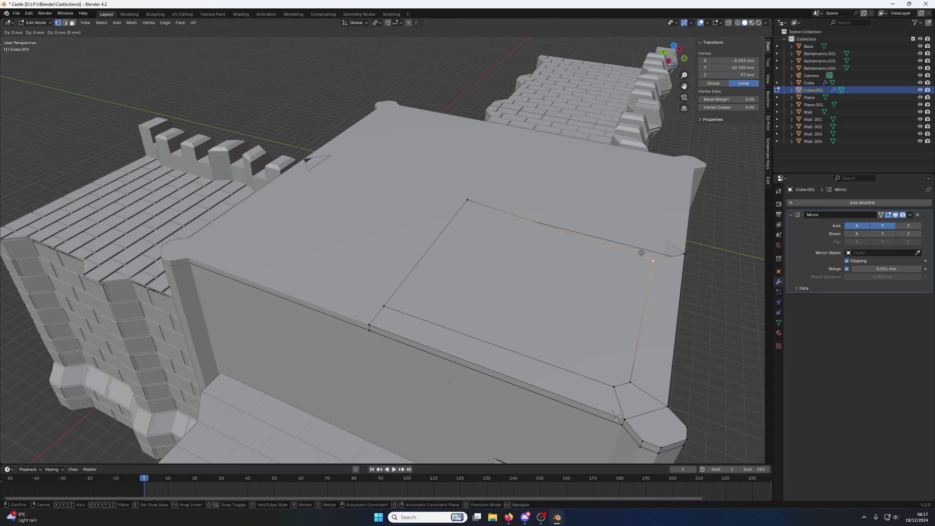
pyautogui.press('x')
pyautogui.click(641, 231)
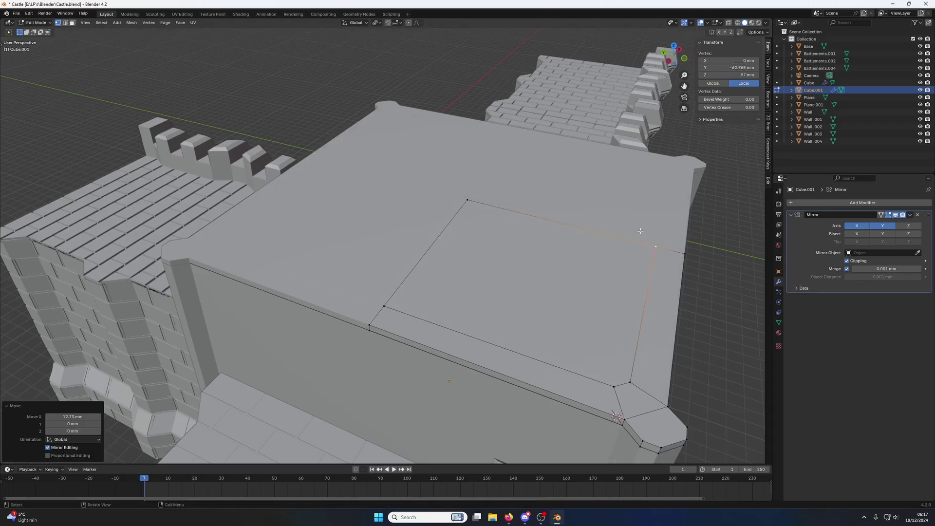
# Step: Add four loop cuts across the rim strip running along X and straighten them by scaling X to 0
pyautogui.moveTo(641, 231); pyautogui.dragTo(450, 262, button='middle')
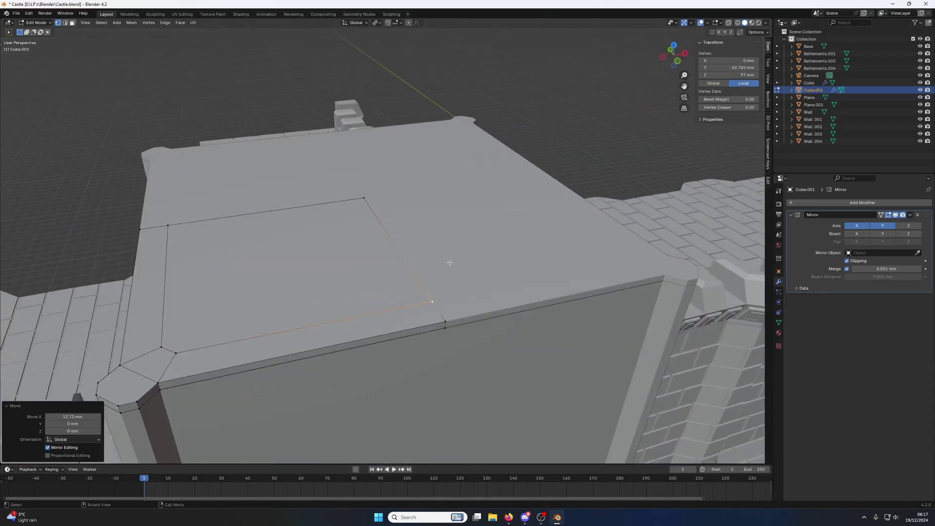
pyautogui.click(277, 355)
pyautogui.press('3')
pyautogui.click(288, 340)
pyautogui.keyDown('shift'); pyautogui.click(154, 366); pyautogui.keyUp('shift')
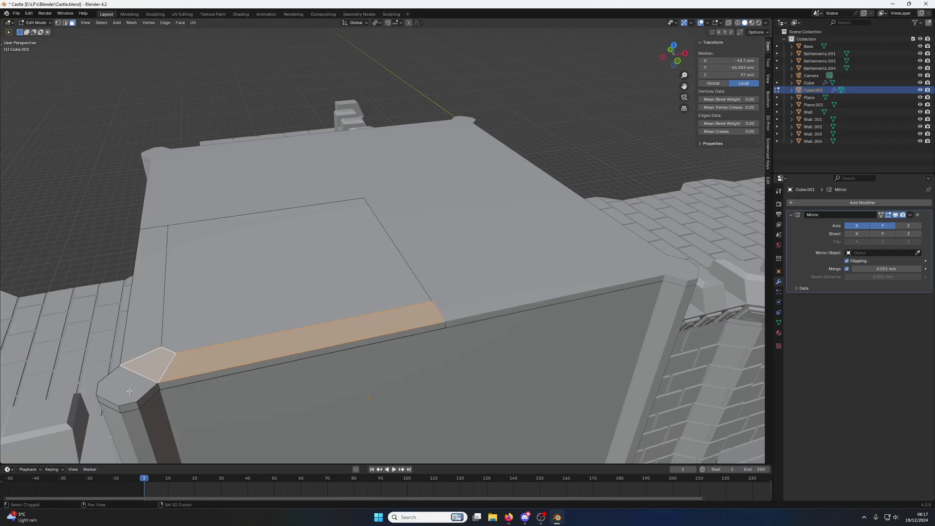
pyautogui.hotkey('ctrl', 'r')
pyautogui.scroll(3, 262, 343)
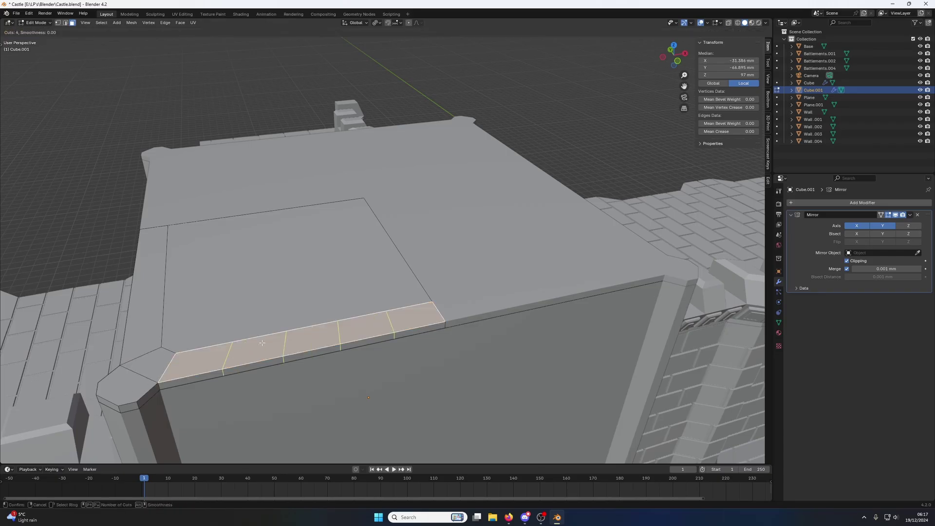
pyautogui.click(262, 343)
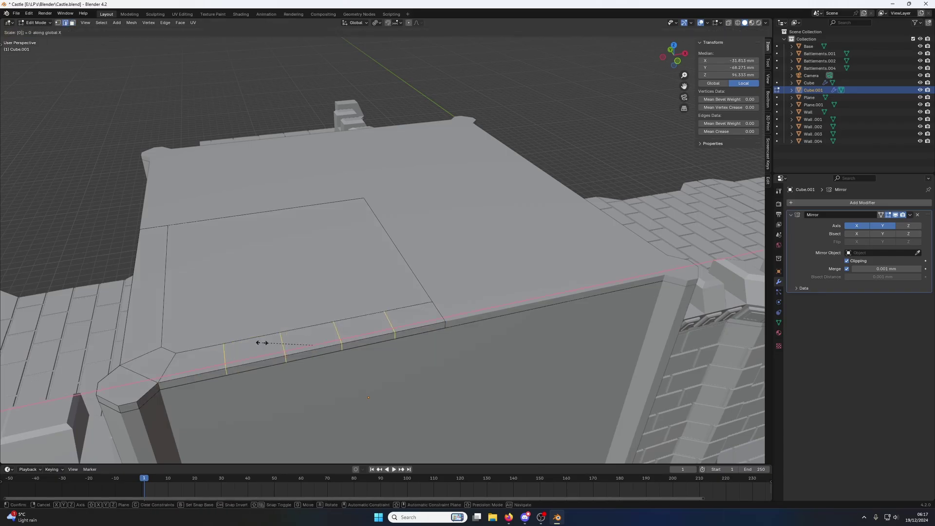
pyautogui.click(262, 343)
# Step: Add three loop cuts across the rim strip running along Y and straighten them by scaling Y to 0
pyautogui.hotkey('ctrl', 'r')
pyautogui.scroll(2, 136, 288)
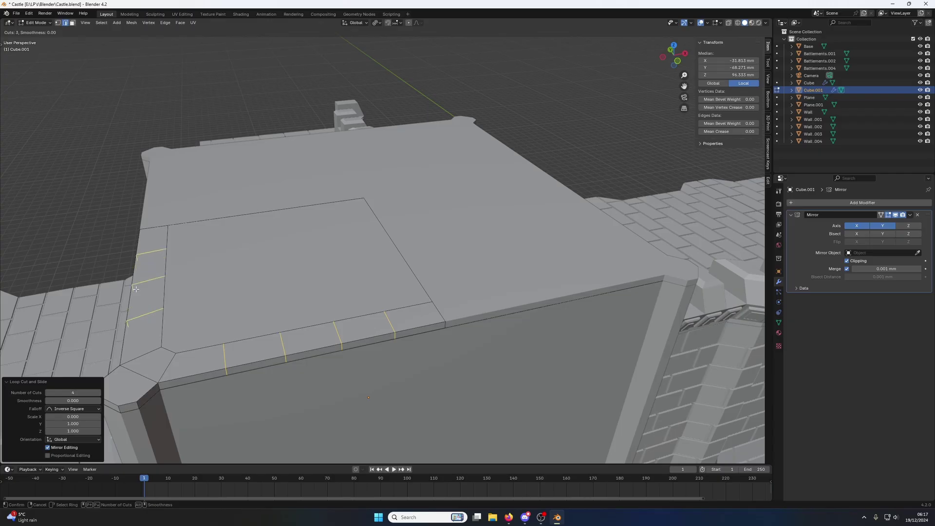
pyautogui.click(136, 288)
pyautogui.click(136, 288)
pyautogui.press('s')
pyautogui.press('y')
pyautogui.press('0')
pyautogui.press('Return')
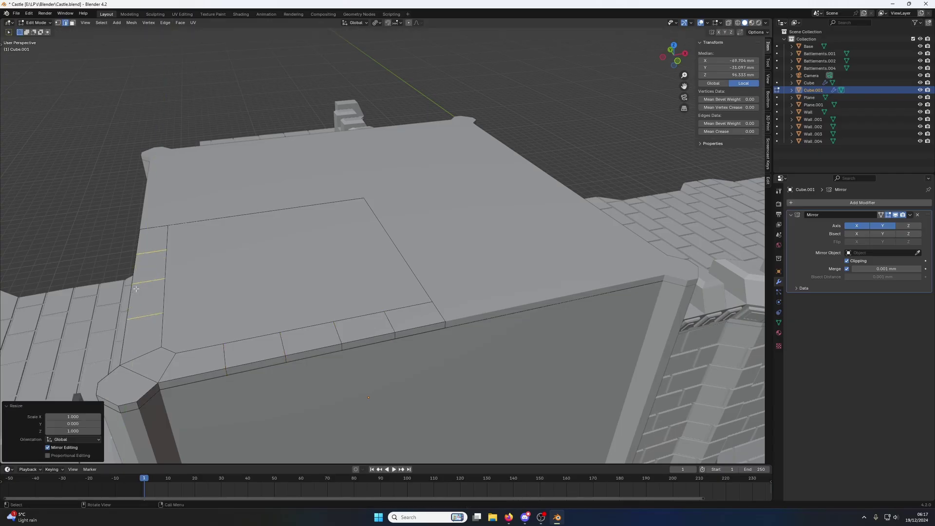
# Step: Select all rim faces of both strips together with the corner faces and extrude them 15 mm upward along Z
pyautogui.click(156, 248)
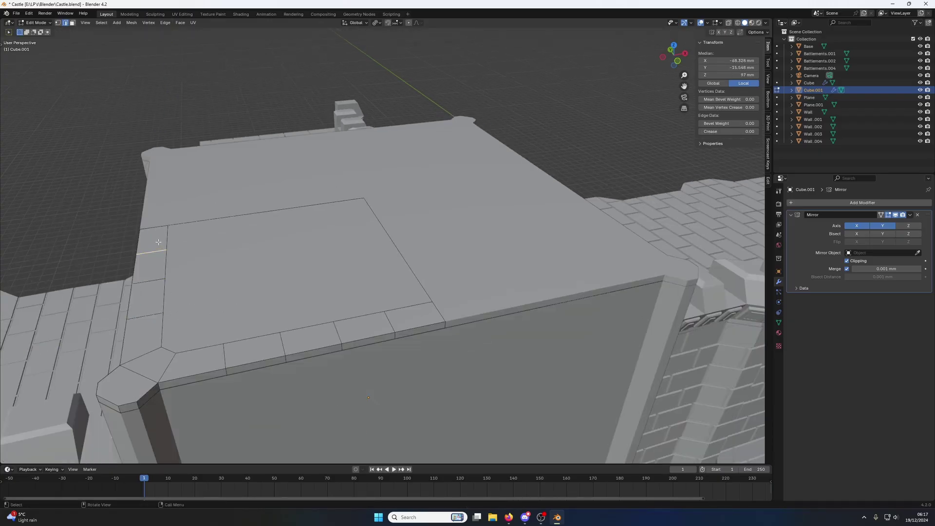
pyautogui.keyDown('ctrl'); pyautogui.click(156, 247); pyautogui.keyUp('ctrl')
pyautogui.press('3')
pyautogui.click(152, 240)
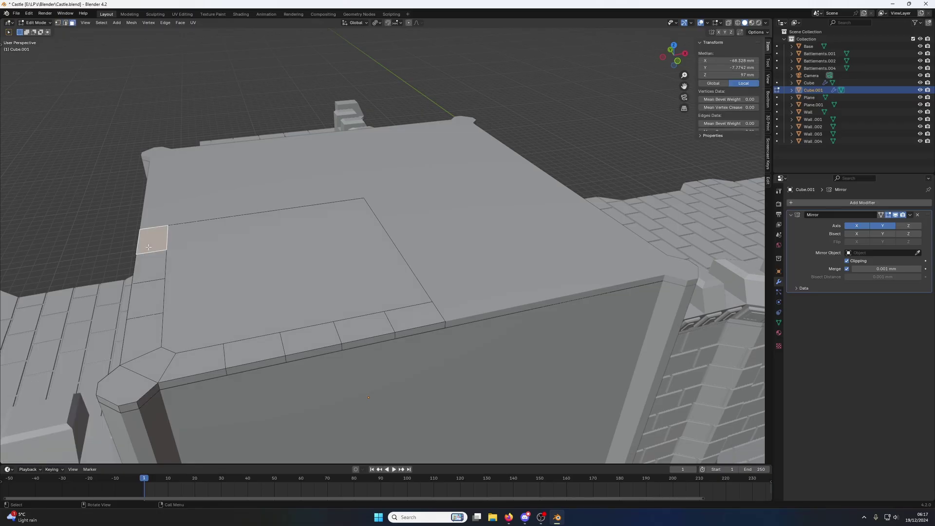
pyautogui.keyDown('ctrl'); pyautogui.click(142, 362); pyautogui.keyUp('ctrl')
pyautogui.keyDown('ctrl'); pyautogui.click(407, 329); pyautogui.keyUp('ctrl')
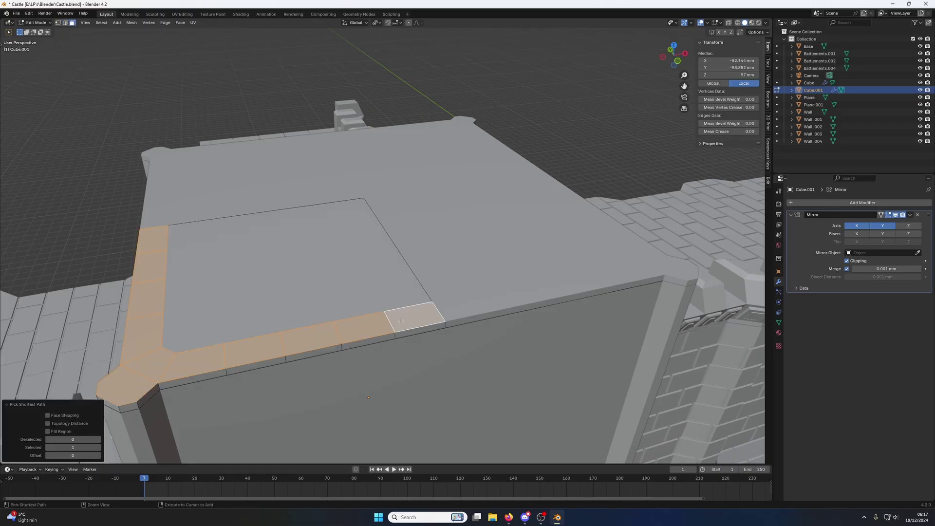
pyautogui.press('e')
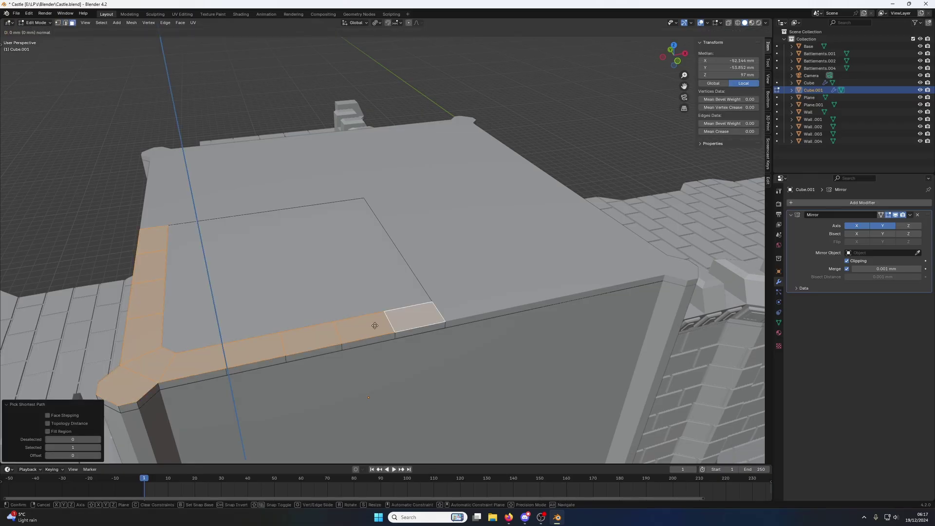
pyautogui.press('z')
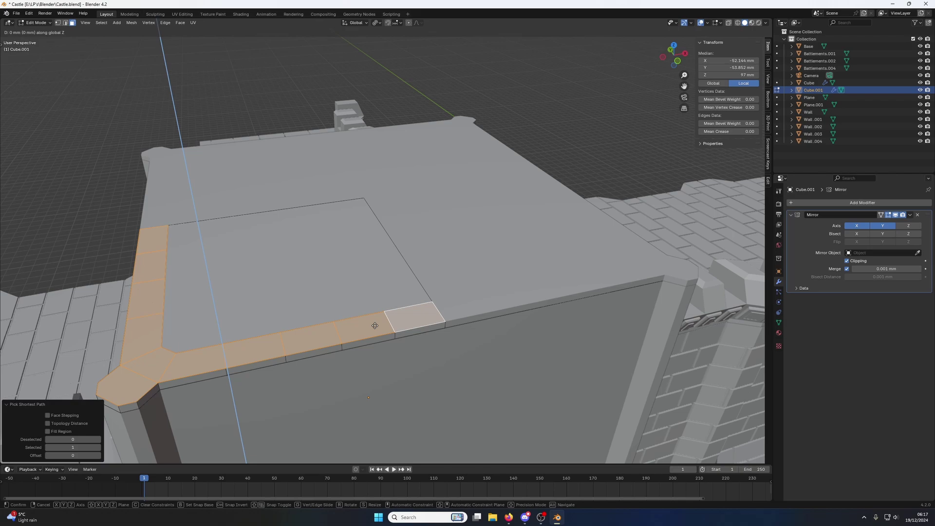
pyautogui.write('15')
pyautogui.press('Return')
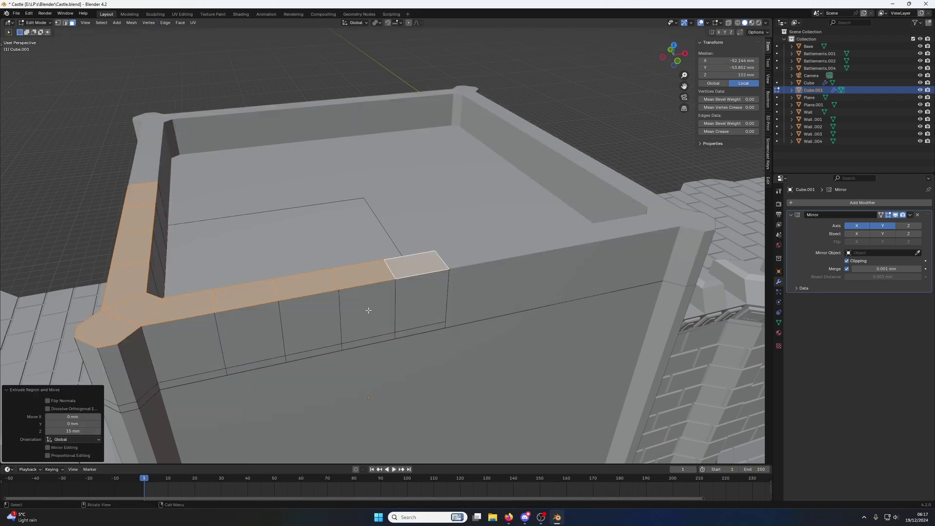
# Step: Deselect alternate faces on top of the raised rim, keeping the corner and every second segment selected for battlements
pyautogui.scroll(-6, 367, 307)
pyautogui.moveTo(368, 283); pyautogui.dragTo(424, 245, button='middle')
pyautogui.scroll(3, 419, 218)
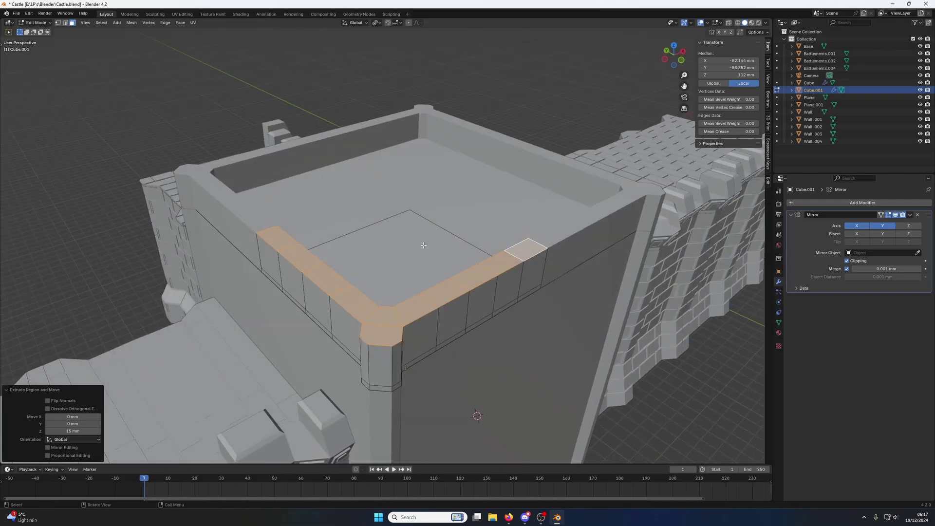
pyautogui.keyDown('shift'); pyautogui.click(365, 299); pyautogui.keyUp('shift')
pyautogui.keyDown('shift'); pyautogui.click(412, 298); pyautogui.keyUp('shift')
pyautogui.keyDown('shift'); pyautogui.click(472, 277); pyautogui.keyUp('shift')
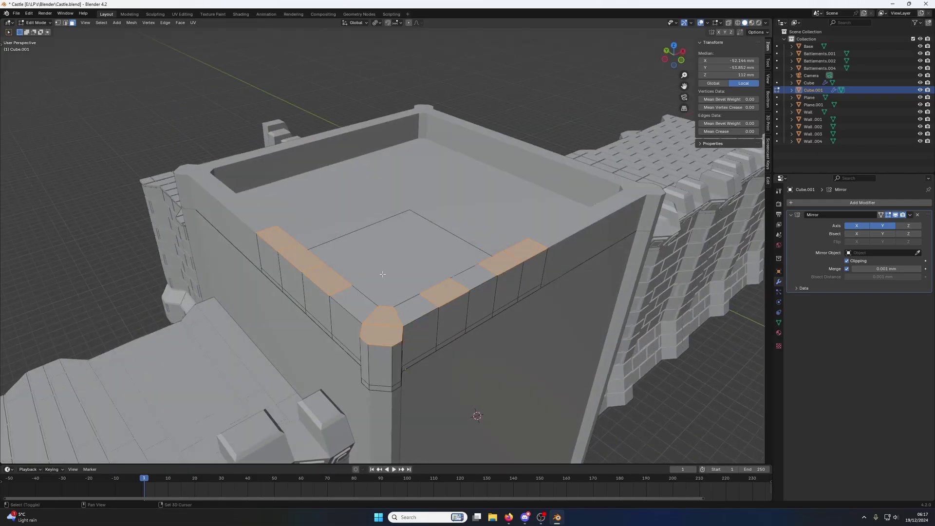
pyautogui.keyDown('shift'); pyautogui.click(307, 259); pyautogui.keyUp('shift')
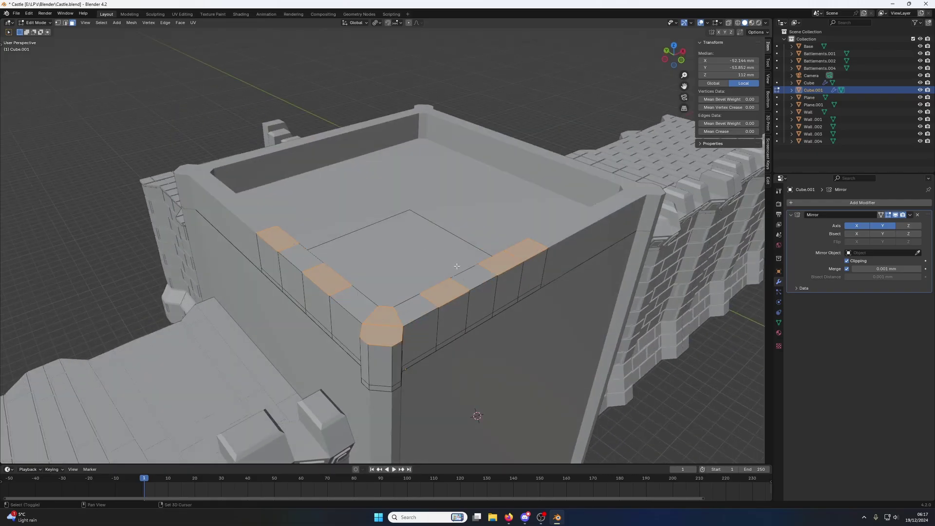
pyautogui.keyDown('shift'); pyautogui.click(520, 253); pyautogui.keyUp('shift')
pyautogui.moveTo(520, 253); pyautogui.dragTo(466, 278, button='middle')
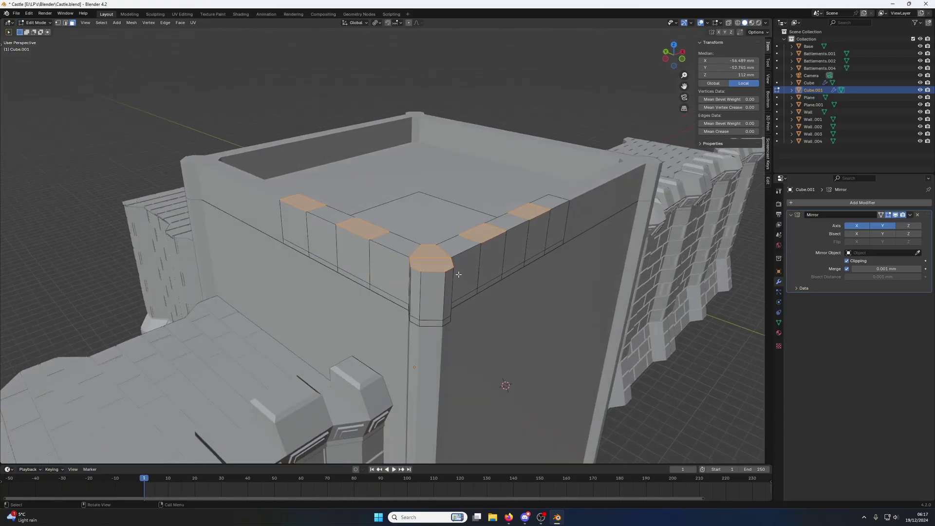
pyautogui.moveTo(385, 240); pyautogui.dragTo(362, 253, button='middle')
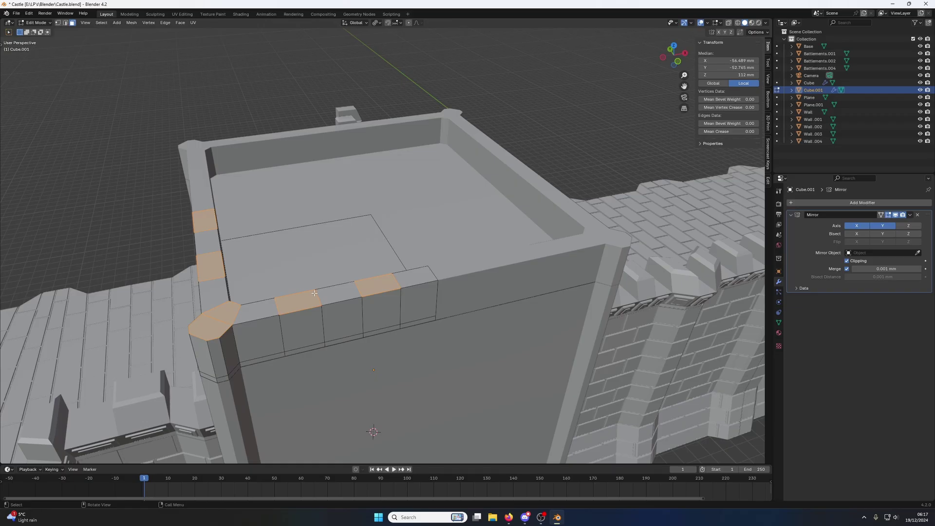
# Step: Undo the battlement face selection, the rim extrusion and the loop cuts on the Y-direction strip, keeping the four X-direction cuts
pyautogui.hotkey('ctrl', 'z')
pyautogui.hotkey('ctrl', 'z')
pyautogui.hotkey('ctrl', 'z')
pyautogui.hotkey('ctrl', 'z')
pyautogui.hotkey('ctrl', 'z')
pyautogui.hotkey('ctrl', 'z')
pyautogui.hotkey('ctrl', 'z')
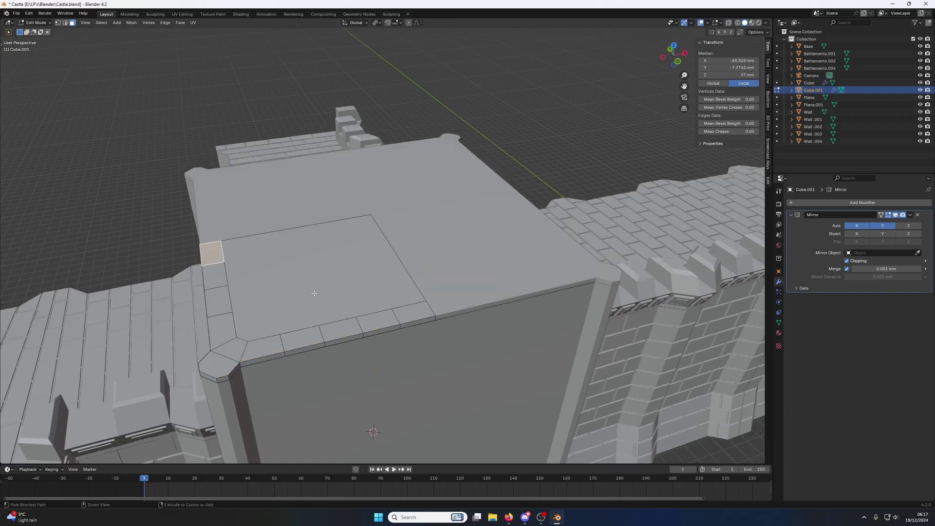
pyautogui.hotkey('ctrl', 'z')
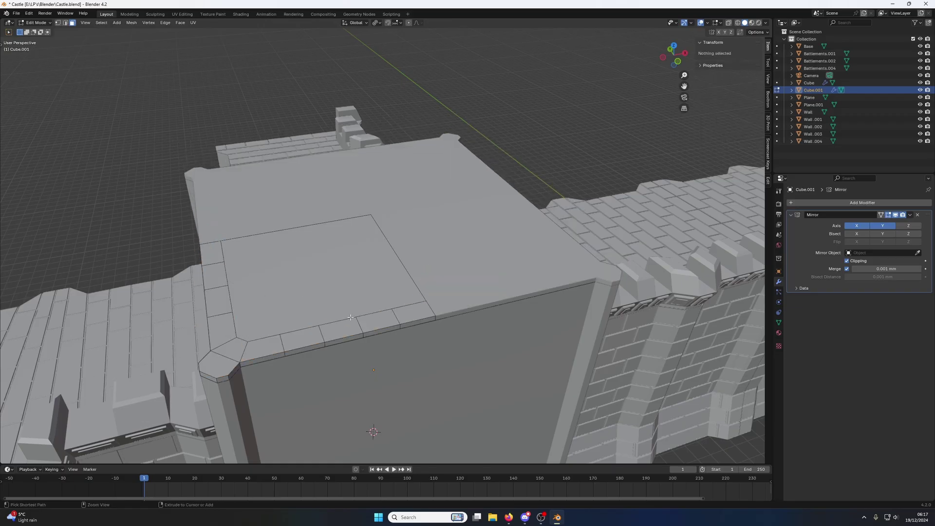
pyautogui.hotkey('ctrl', 'z')
pyautogui.hotkey('ctrl', 'z')
pyautogui.hotkey('ctrl', 'z')
pyautogui.hotkey('ctrl', 'z')
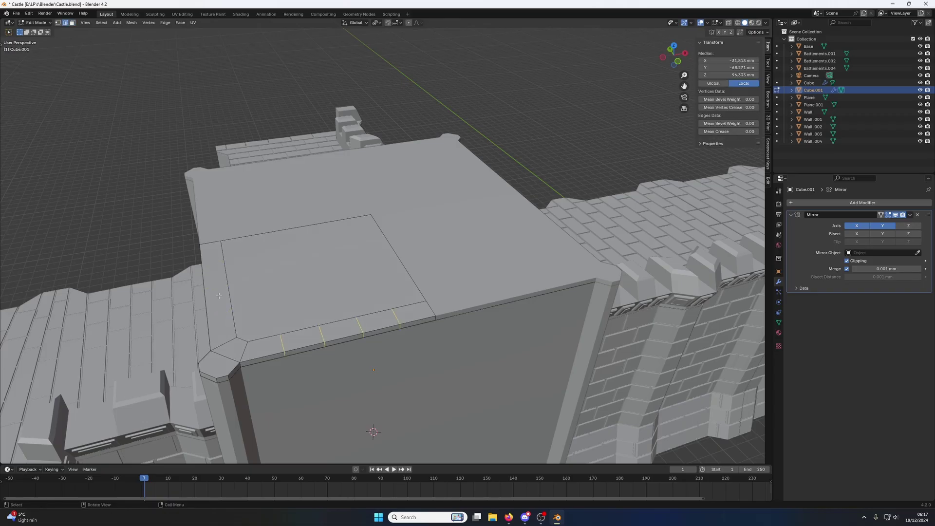
# Step: Add three loop cuts across the rim strip running along Y and flatten them by scaling Y to 0
pyautogui.hotkey('ctrl', 'r')
pyautogui.click(212, 282)
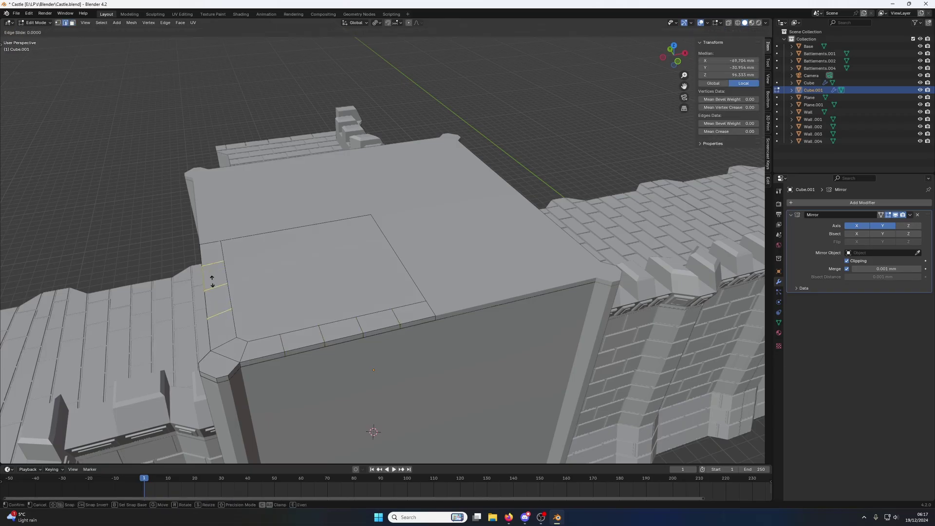
pyautogui.click(213, 281)
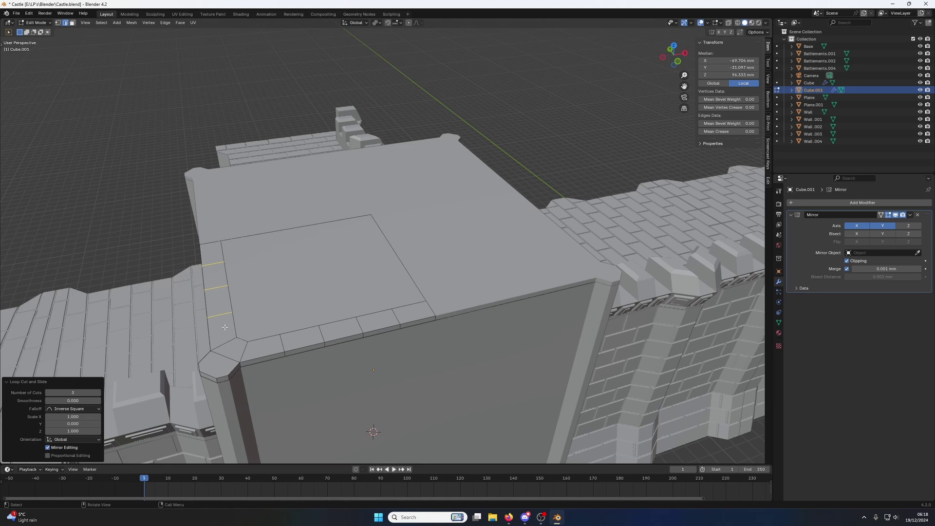
# Step: Select the rim faces along both strips including the corner and extrude them 15 mm upward
pyautogui.click(210, 251)
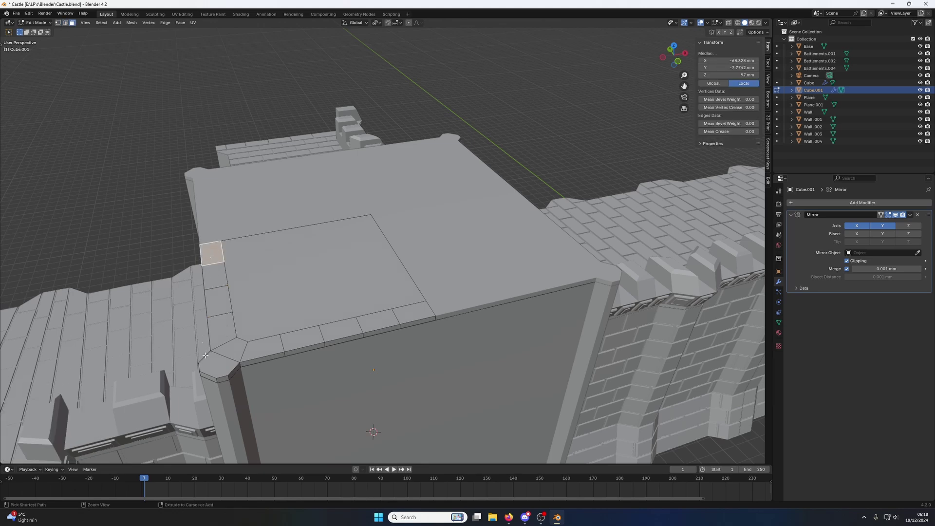
pyautogui.keyDown('ctrl'); pyautogui.click(220, 365); pyautogui.keyUp('ctrl')
pyautogui.keyDown('ctrl'); pyautogui.click(416, 313); pyautogui.keyUp('ctrl')
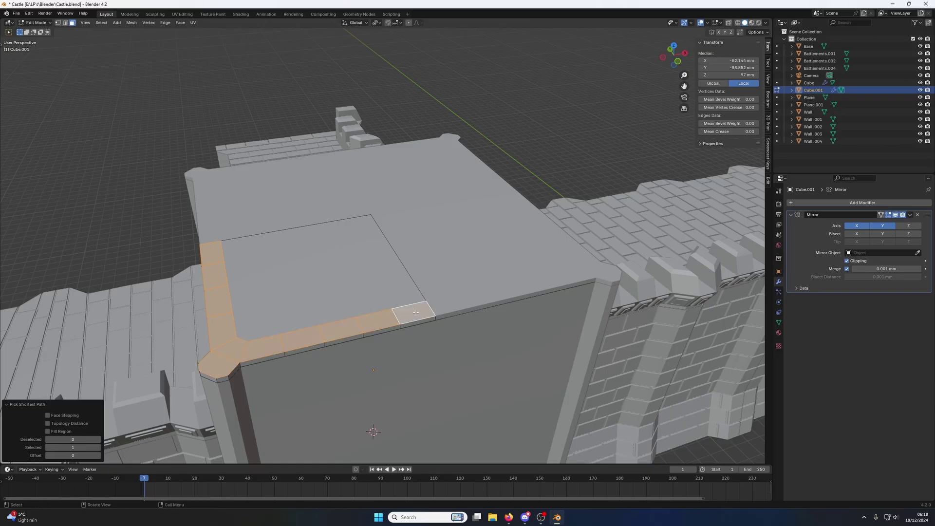
pyautogui.write('e15')
pyautogui.press('Return')
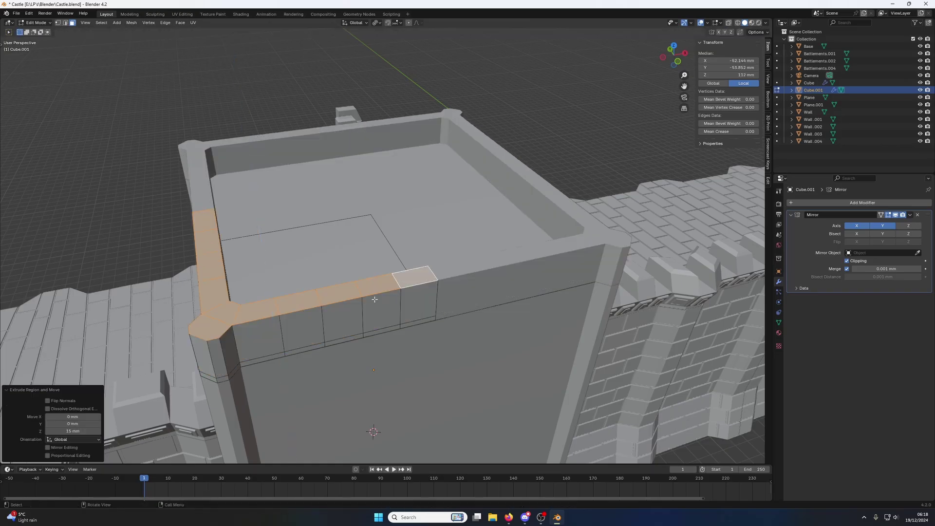
# Step: Select the corner faces and every second top face along both raised rim strips for battlements
pyautogui.click(383, 283)
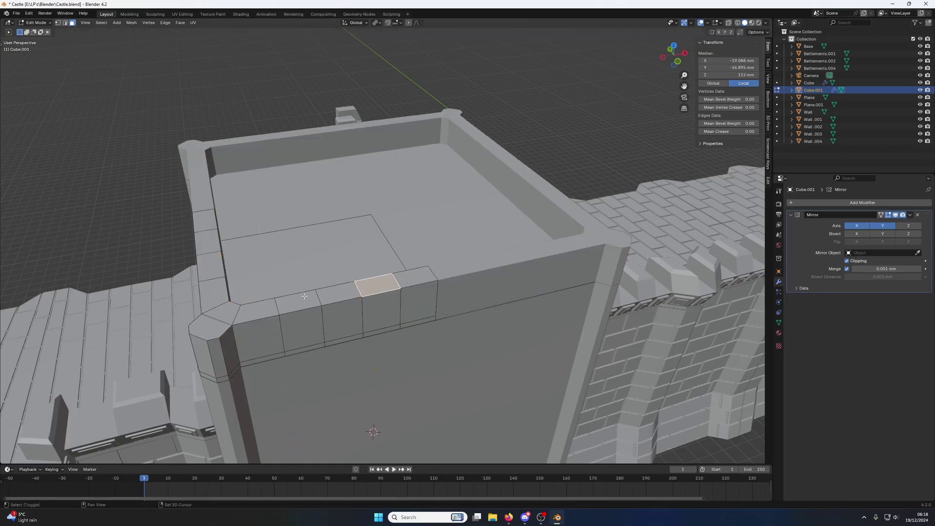
pyautogui.keyDown('shift'); pyautogui.click(299, 302); pyautogui.keyUp('shift')
pyautogui.keyDown('shift'); pyautogui.click(222, 313); pyautogui.keyUp('shift')
pyautogui.keyDown('shift'); pyautogui.click(210, 327); pyautogui.keyUp('shift')
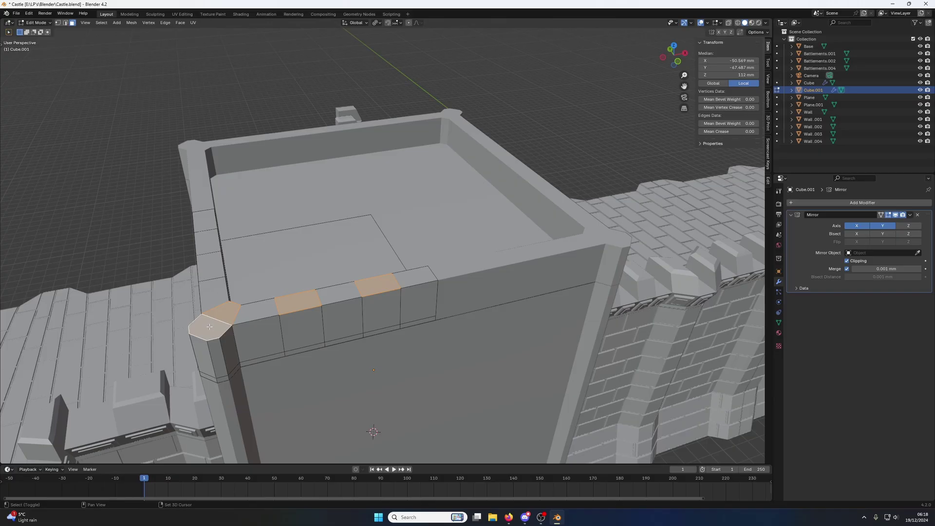
pyautogui.keyDown('shift'); pyautogui.click(214, 276); pyautogui.keyUp('shift')
pyautogui.moveTo(206, 234); pyautogui.dragTo(363, 258, button='middle')
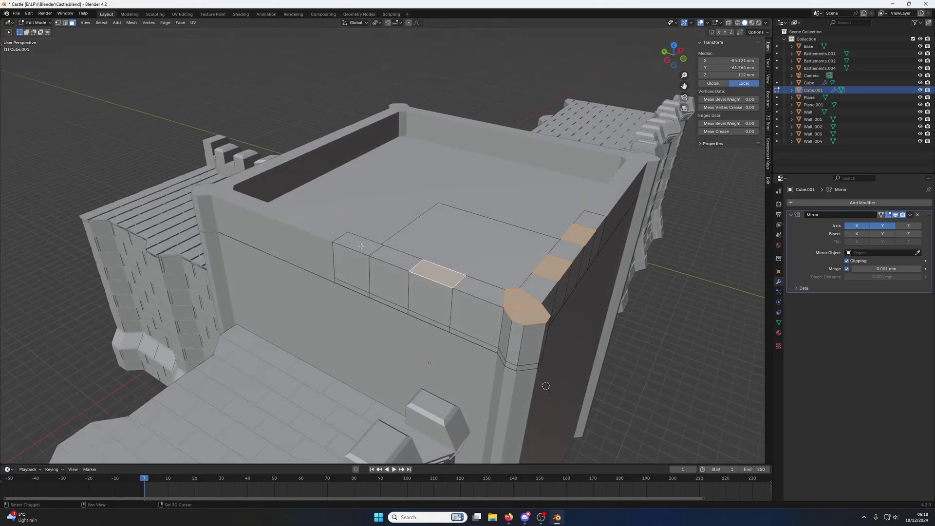
pyautogui.keyDown('shift'); pyautogui.click(360, 245); pyautogui.keyUp('shift')
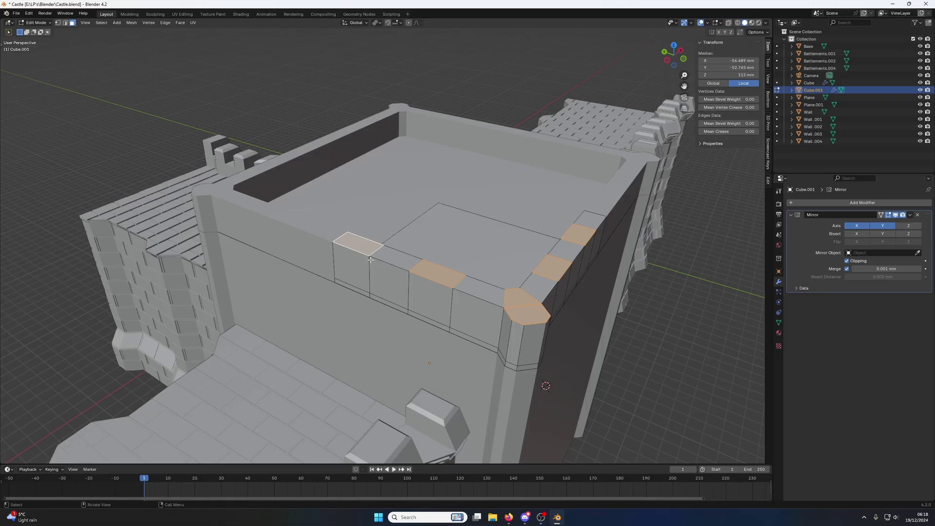
# Step: Select the outer vertical edge beside the end segment of the Y-direction rim strip
pyautogui.press('2')
pyautogui.keyDown('alt'); pyautogui.keyDown('shift'); pyautogui.click(368, 259); pyautogui.keyUp('shift'); pyautogui.keyUp('alt')
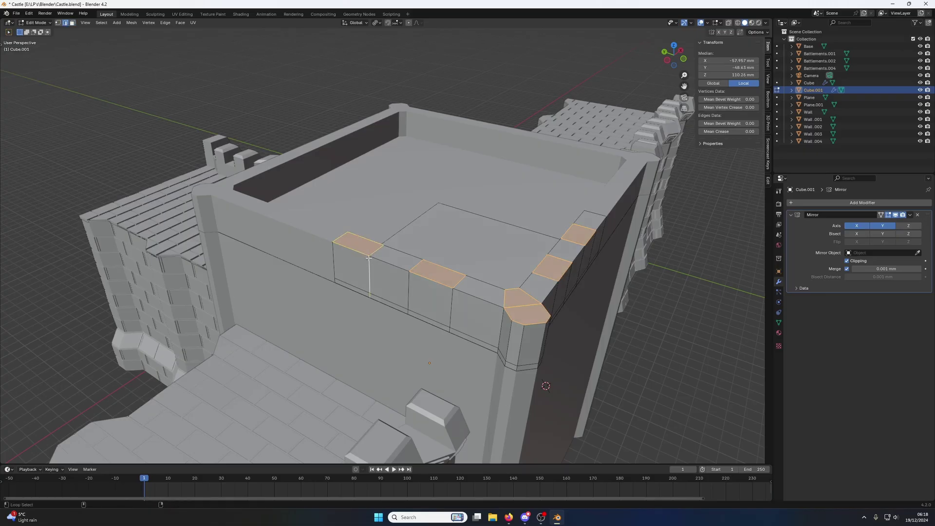
pyautogui.click(369, 260)
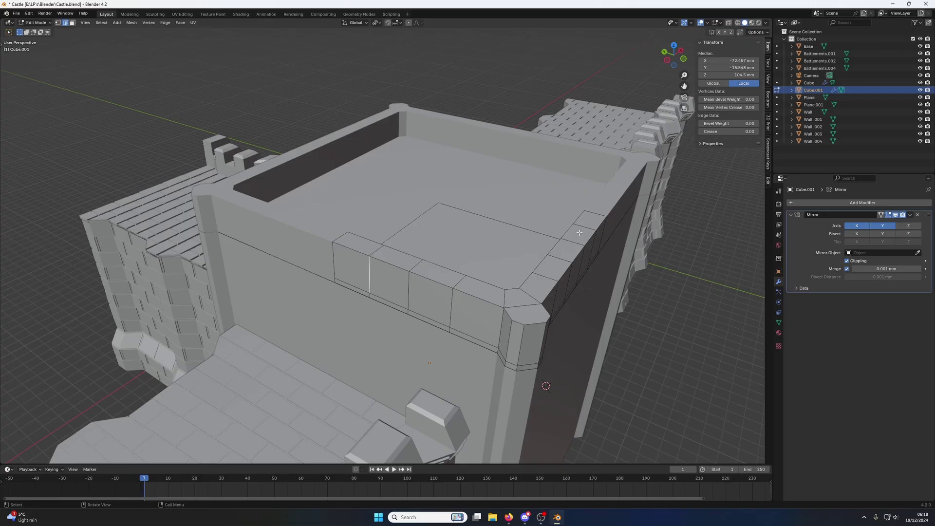
pyautogui.moveTo(428, 261); pyautogui.dragTo(398, 319, button='middle')
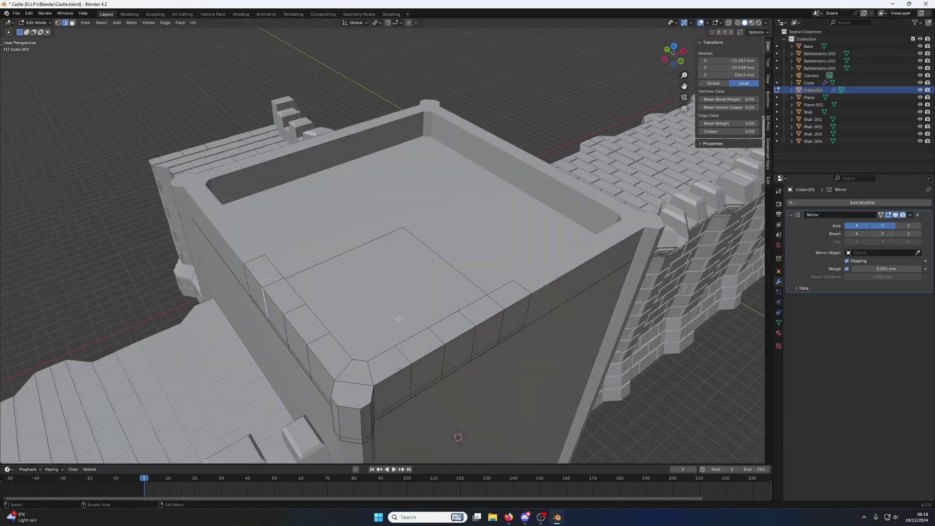
# Step: Undo the edge and face selections, the 15 mm rim extrusion and the three Y-strip loop cuts, keeping the four X-direction cuts
pyautogui.hotkey('ctrl', 'z')
pyautogui.hotkey('ctrl', 'z')
pyautogui.hotkey('ctrl', 'z')
pyautogui.hotkey('ctrl', 'z')
pyautogui.hotkey('ctrl', 'z')
pyautogui.hotkey('ctrl', 'z')
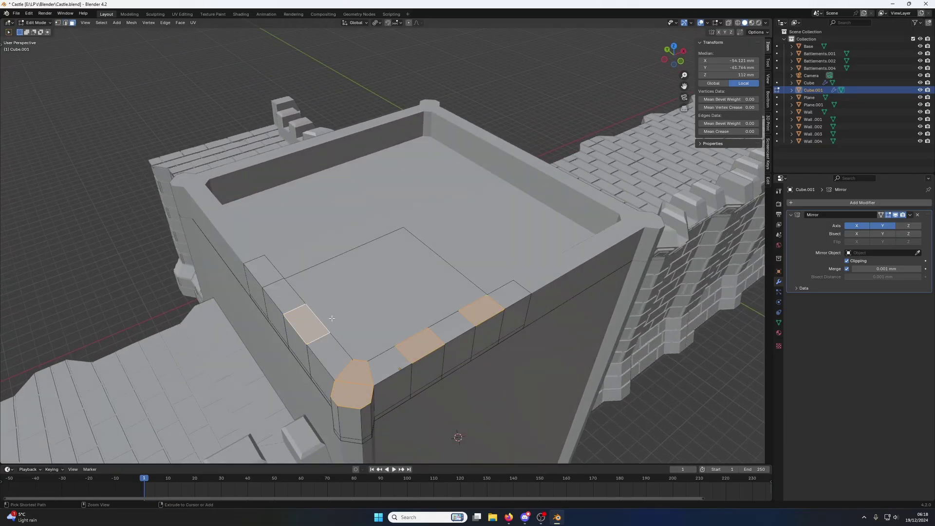
pyautogui.hotkey('ctrl', 'z')
pyautogui.hotkey('ctrl', 'z')
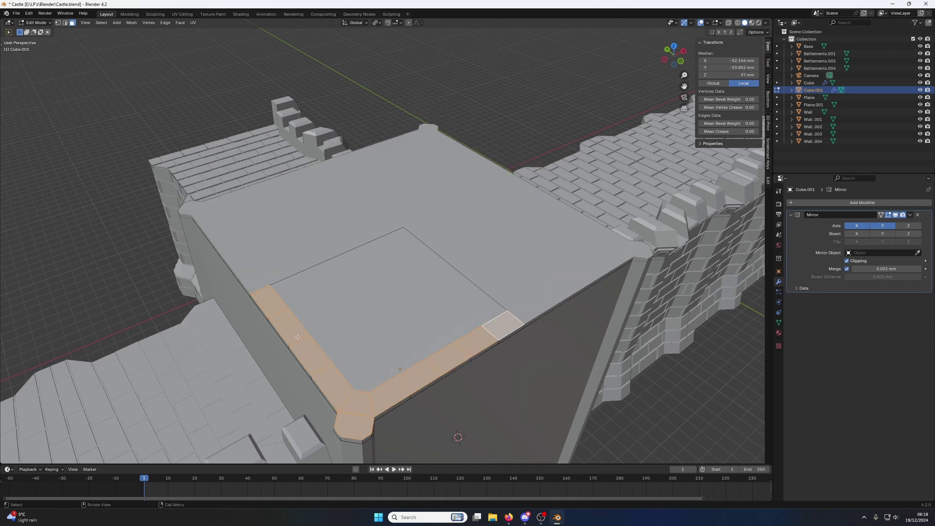
pyautogui.hotkey('ctrl', 'z')
pyautogui.hotkey('ctrl', 'z')
pyautogui.hotkey('ctrl', 'z')
pyautogui.hotkey('ctrl', 'z')
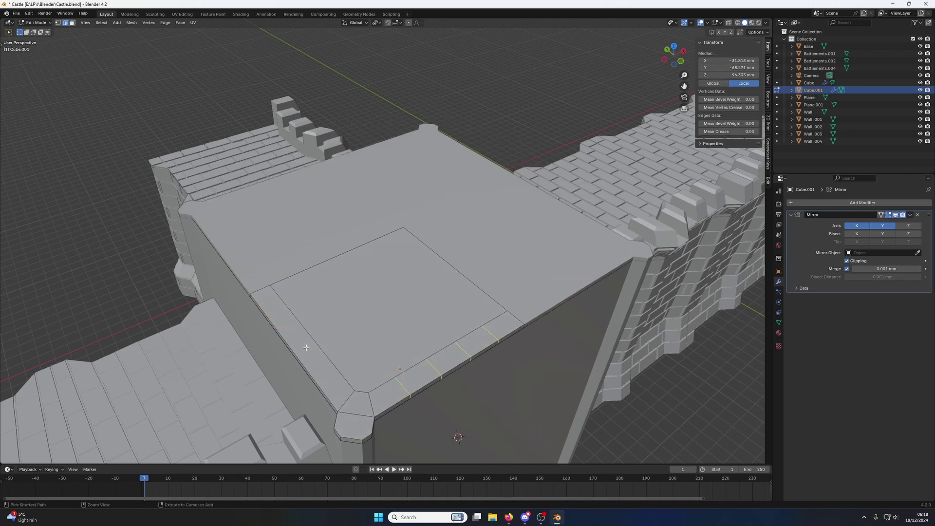
# Step: Add four evenly spaced loop cuts across the rim strip running along Y
pyautogui.keyDown('ctrl'); pyautogui.keyDown('alt'); pyautogui.click(306, 348); pyautogui.keyUp('alt'); pyautogui.keyUp('ctrl')
pyautogui.press('g')
pyautogui.press('g')
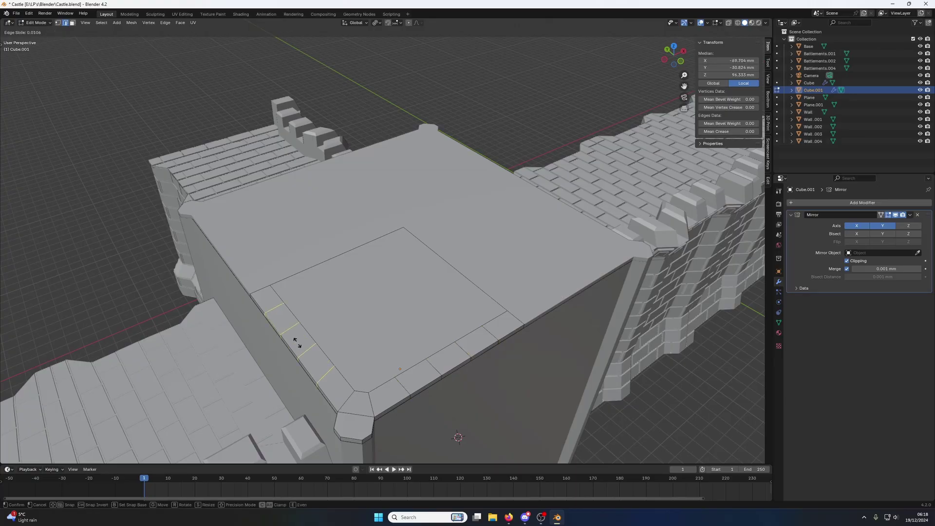
pyautogui.press('Escape')
# Step: Select all rim faces of both strips together with the corner faces and extrude them 15 mm upward
pyautogui.press('3')
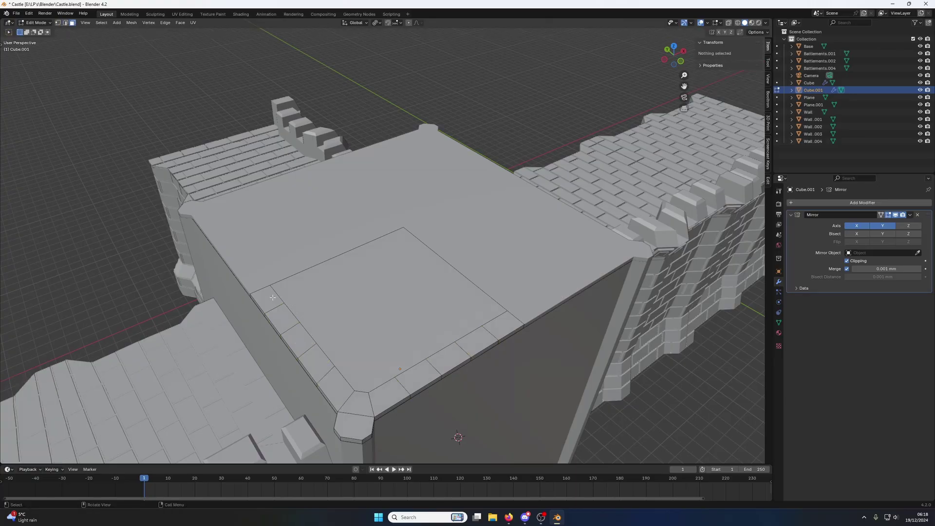
pyautogui.click(268, 292)
pyautogui.keyDown('ctrl'); pyautogui.click(354, 424); pyautogui.keyUp('ctrl')
pyautogui.keyDown('ctrl'); pyautogui.click(498, 330); pyautogui.keyUp('ctrl')
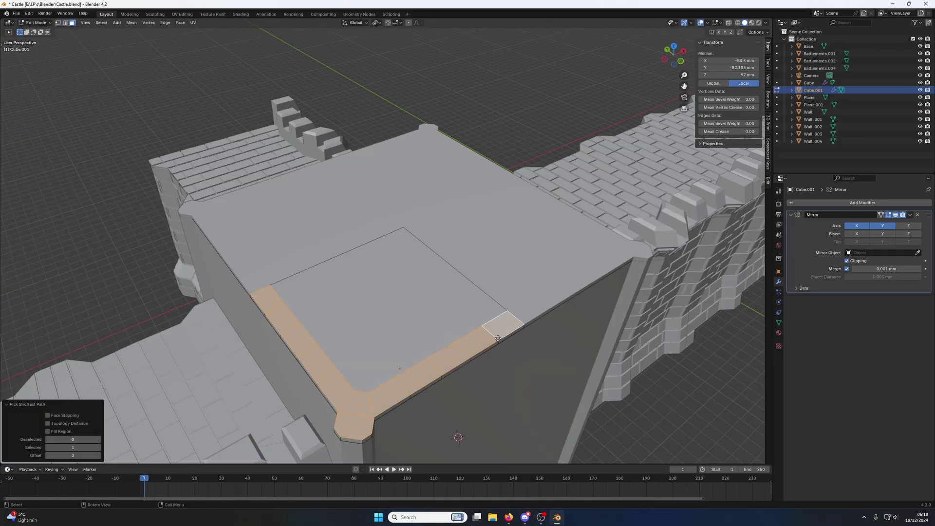
pyautogui.write('e15')
pyautogui.press('Return')
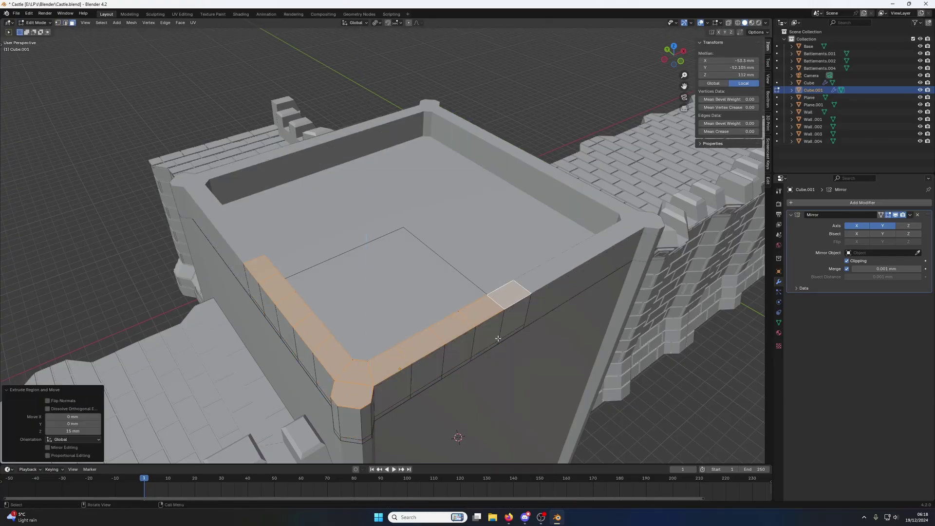
# Step: Select the corner faces and two alternate top faces on each raised rim strip
pyautogui.click(370, 371)
pyautogui.keyDown('shift'); pyautogui.click(419, 346); pyautogui.keyUp('shift')
pyautogui.keyDown('shift'); pyautogui.click(475, 311); pyautogui.keyUp('shift')
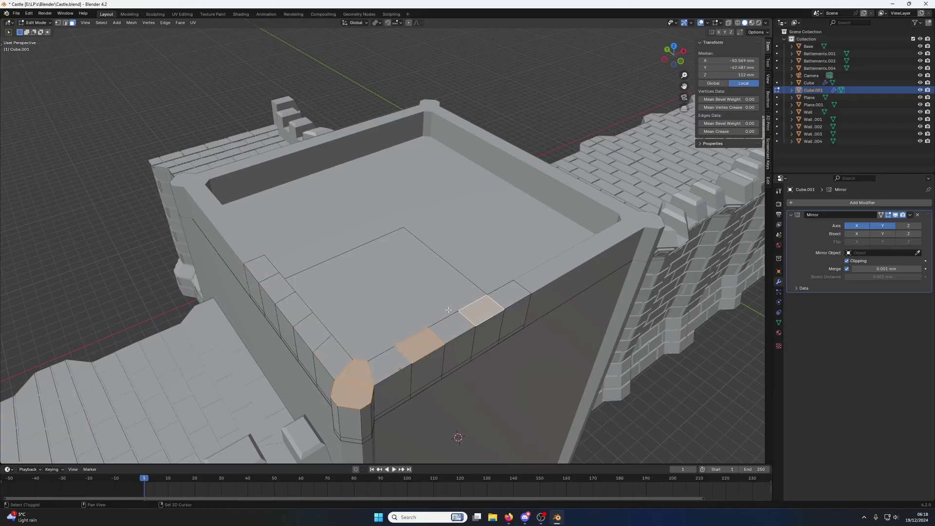
pyautogui.keyDown('shift'); pyautogui.click(314, 331); pyautogui.keyUp('shift')
pyautogui.keyDown('shift'); pyautogui.click(278, 287); pyautogui.keyUp('shift')
pyautogui.moveTo(277, 287); pyautogui.dragTo(332, 311, button='middle')
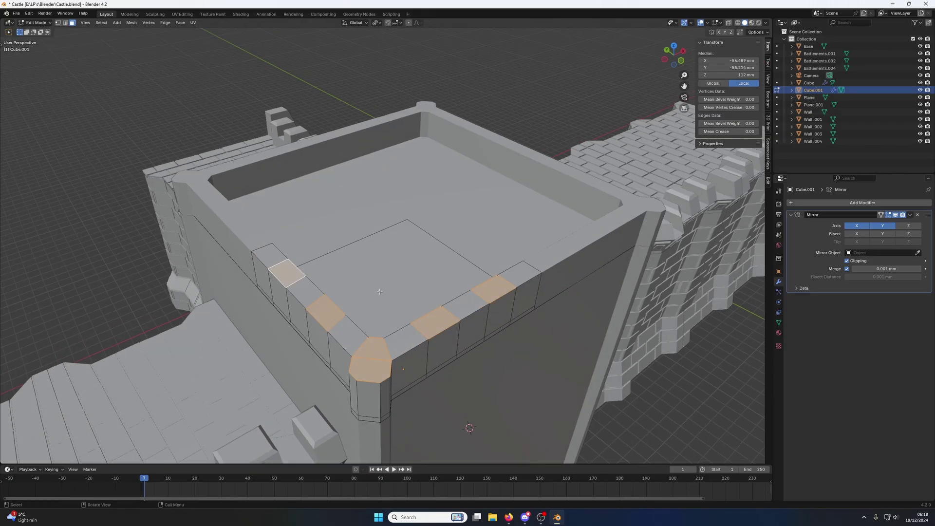
# Step: Select the four cut edge loops on the raised Y-direction strip and straighten them by scaling Y to 0
pyautogui.press('2')
pyautogui.keyDown('alt'); pyautogui.click(332, 311); pyautogui.keyUp('alt')
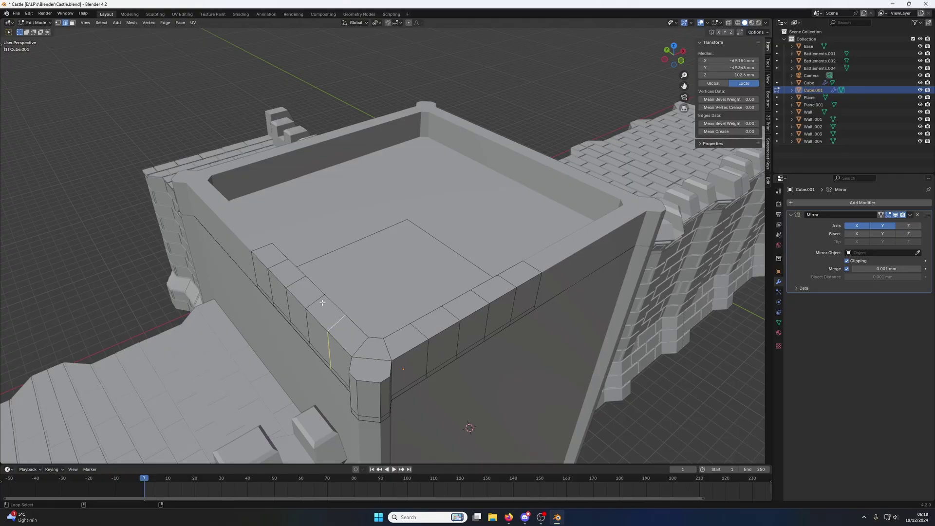
pyautogui.keyDown('alt'); pyautogui.keyDown('shift'); pyautogui.click(291, 278); pyautogui.keyUp('shift'); pyautogui.keyUp('alt')
pyautogui.press('s')
pyautogui.press('y')
pyautogui.press('0')
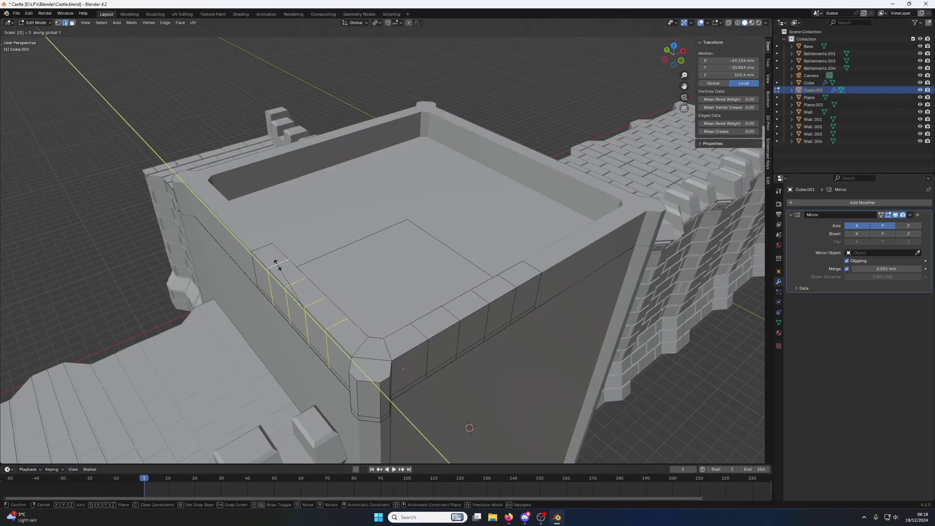
pyautogui.press('Return')
pyautogui.press('KP_Decimal')
pyautogui.scroll(-5, 278, 265)
pyautogui.moveTo(278, 265); pyautogui.dragTo(458, 304, button='middle')
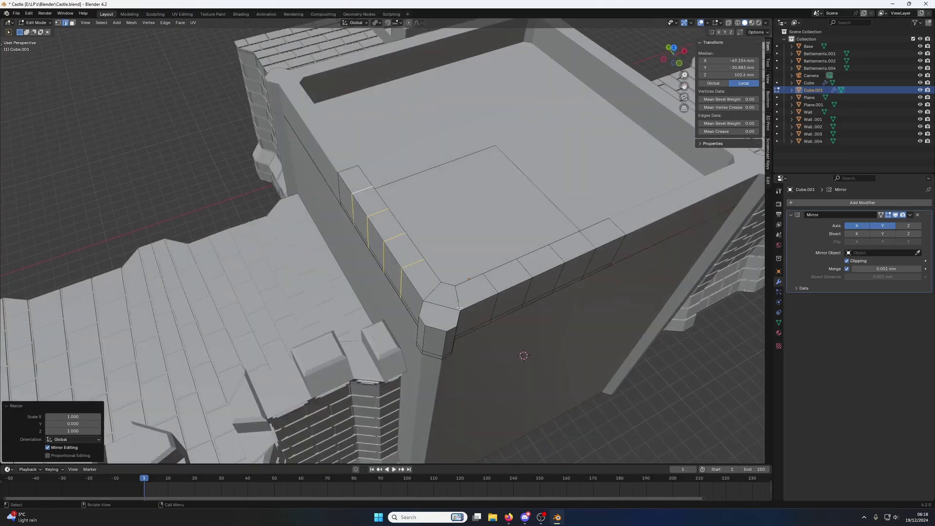
# Step: Select the corner top faces and two alternate segments on each rim strip as battlement faces
pyautogui.click(459, 306)
pyautogui.press('3')
pyautogui.click(356, 180)
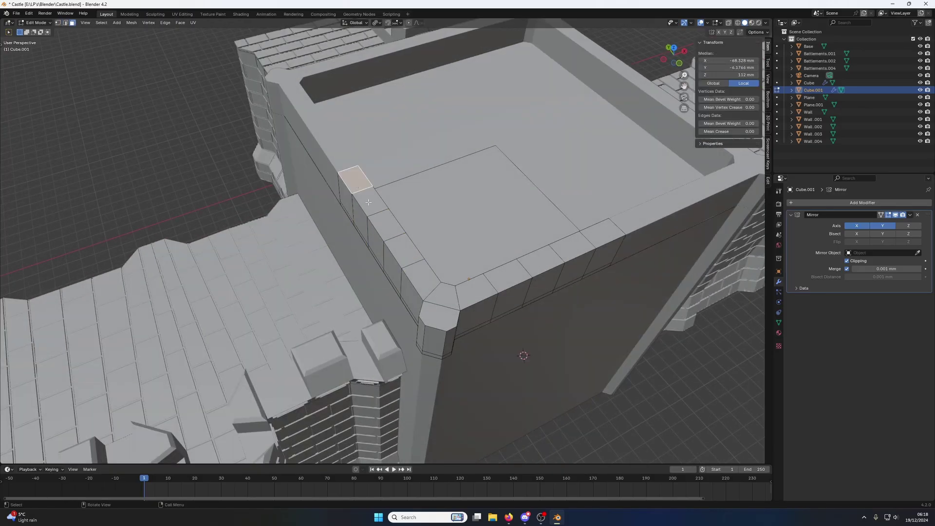
pyautogui.click(370, 201)
pyautogui.keyDown('ctrl'); pyautogui.click(402, 247); pyautogui.keyUp('ctrl')
pyautogui.keyDown('ctrl'); pyautogui.click(439, 306); pyautogui.keyUp('ctrl')
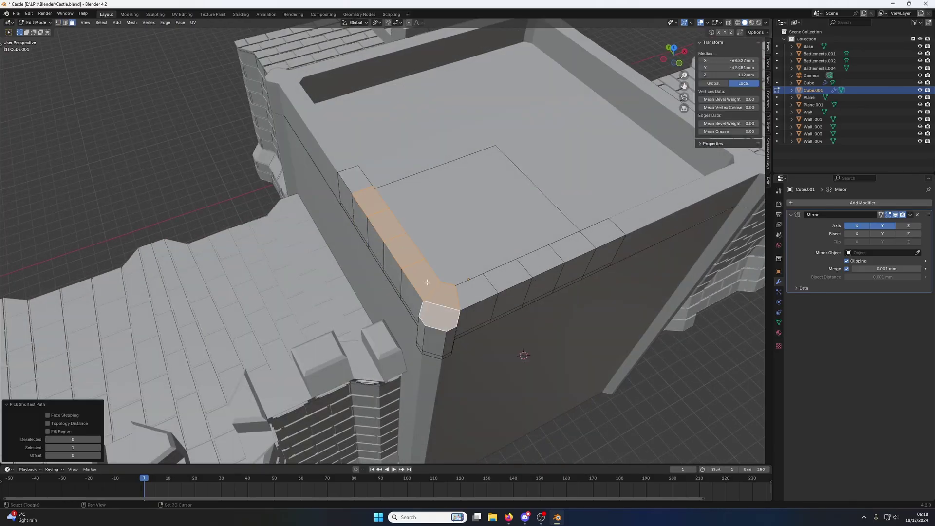
pyautogui.keyDown('shift'); pyautogui.click(406, 247); pyautogui.keyUp('shift')
pyautogui.keyDown('ctrl'); pyautogui.click(441, 299); pyautogui.keyUp('ctrl')
pyautogui.keyDown('shift'); pyautogui.click(523, 272); pyautogui.keyUp('shift')
pyautogui.keyDown('shift'); pyautogui.click(572, 246); pyautogui.keyUp('shift')
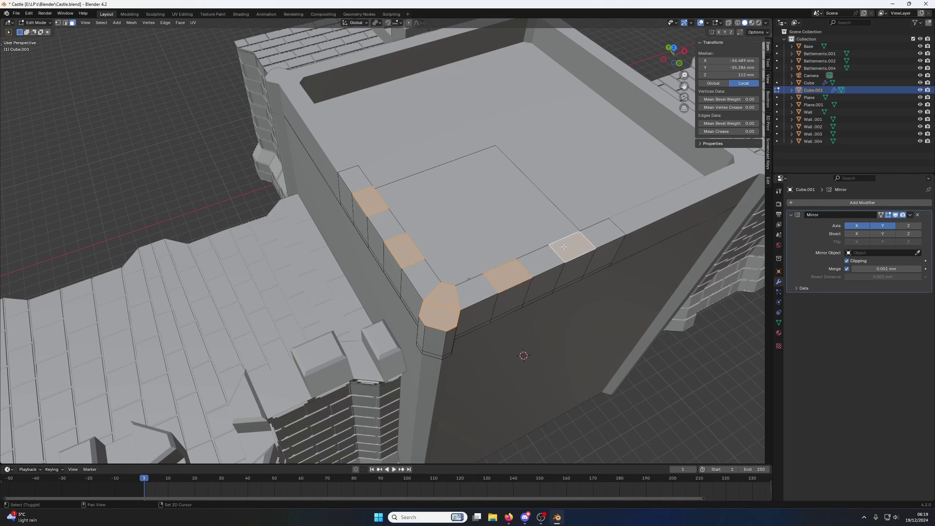
# Step: Extrude the selected battlement faces 10 mm upward along Z and leave mesh editing
pyautogui.press('e')
pyautogui.press('z')
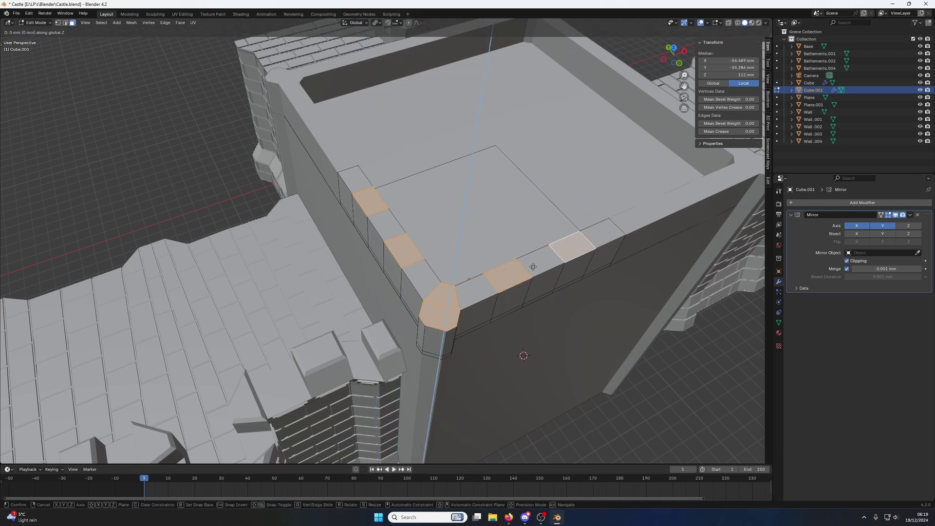
pyautogui.press('5')
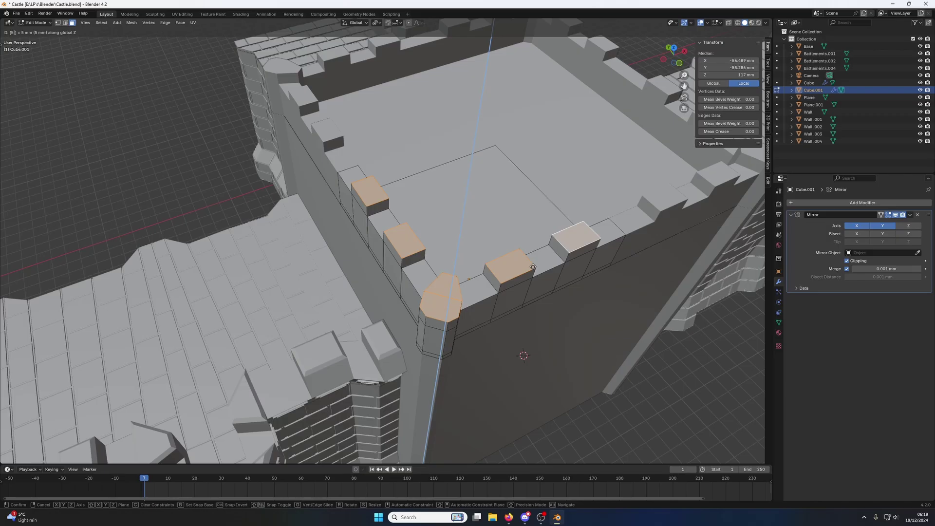
pyautogui.press('Escape')
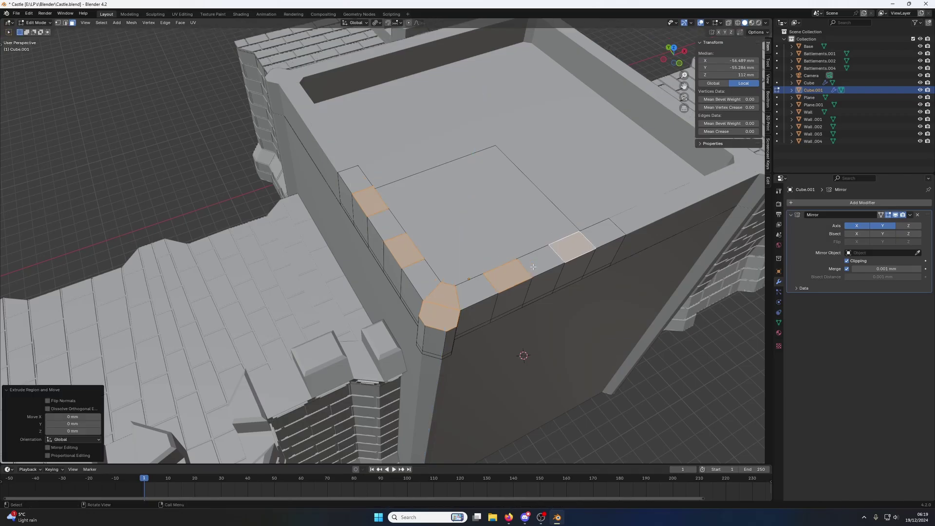
pyautogui.press('g')
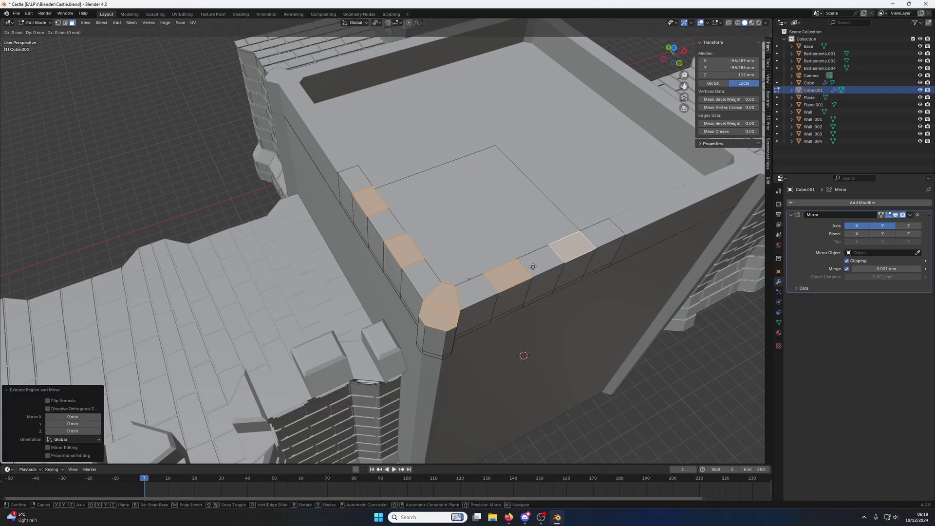
pyautogui.write('z')
pyautogui.write('10')
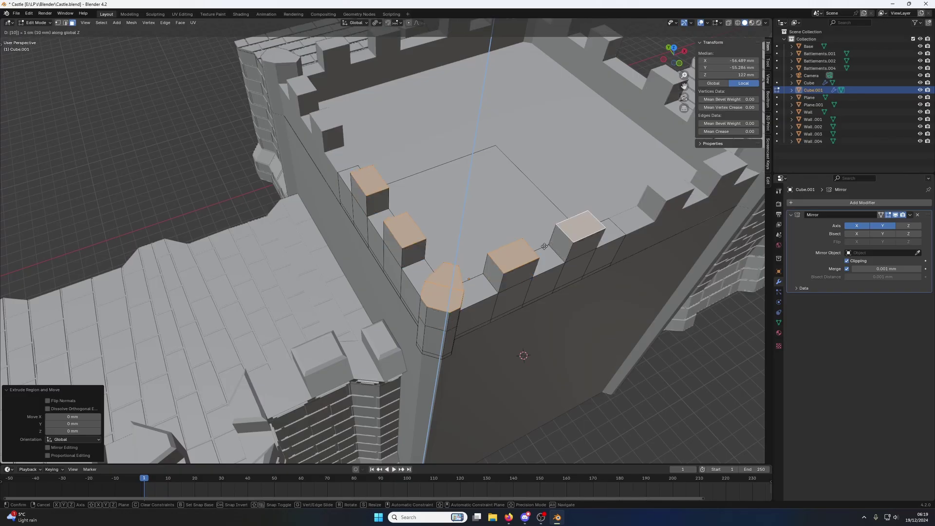
pyautogui.press('Return')
pyautogui.moveTo(544, 246)
pyautogui.mouseDown(button='middle')
pyautogui.moveTo(562, 196)
pyautogui.moveTo(547, 230)
pyautogui.mouseUp(button='middle')
pyautogui.press('Tab')
# Step: Select the main tower body beneath the battlement section and open its mesh for editing
pyautogui.scroll(3, 618, 231)
pyautogui.moveTo(618, 231); pyautogui.dragTo(456, 245, button='middle')
pyautogui.click(510, 305)
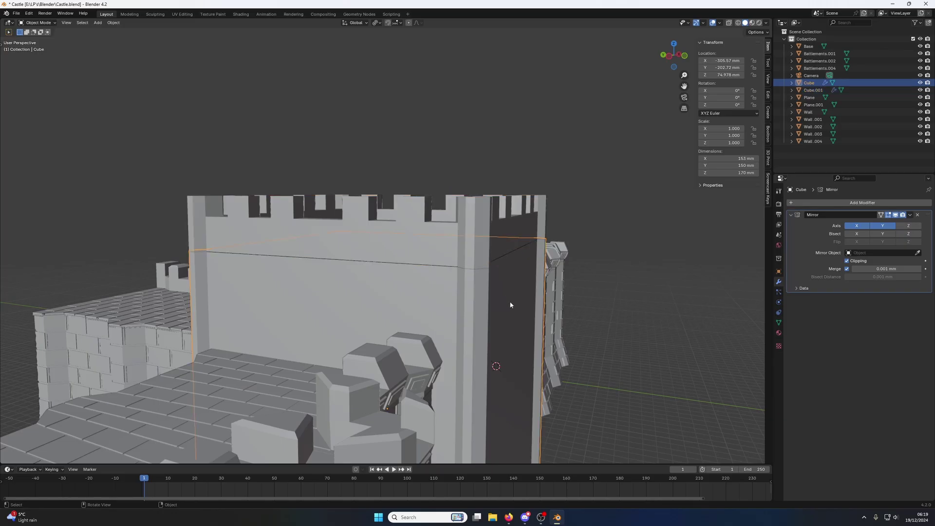
pyautogui.click(493, 245)
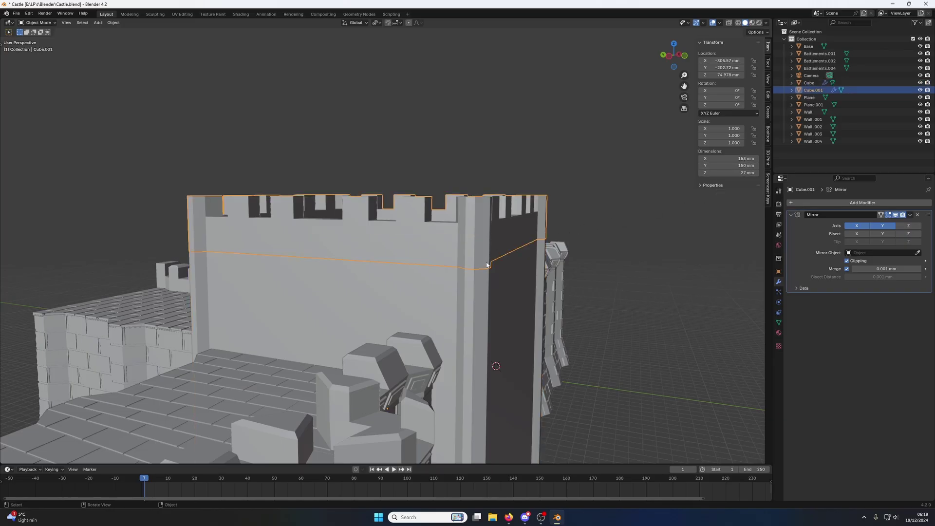
pyautogui.moveTo(487, 265); pyautogui.dragTo(483, 282, button='middle')
pyautogui.click(482, 280)
pyautogui.press('Tab')
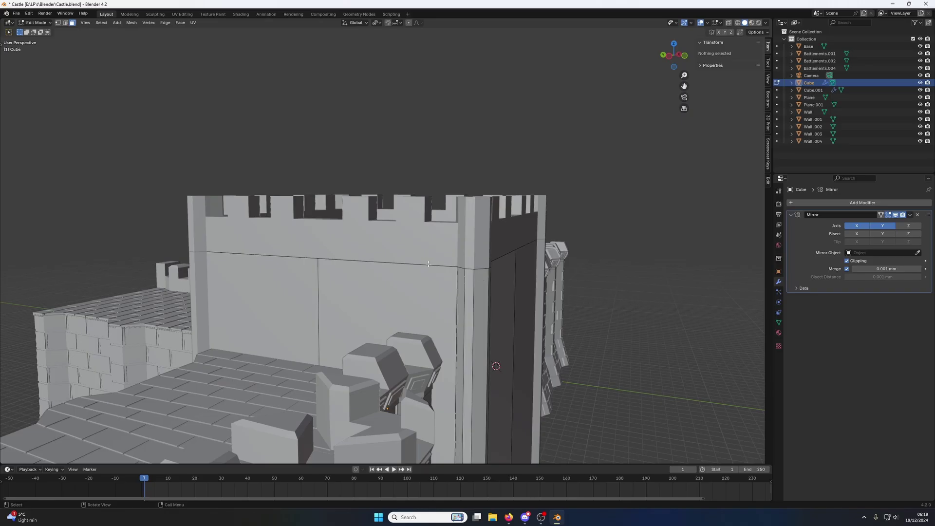
pyautogui.keyDown('alt'); pyautogui.click(428, 264); pyautogui.keyUp('alt')
pyautogui.press('2')
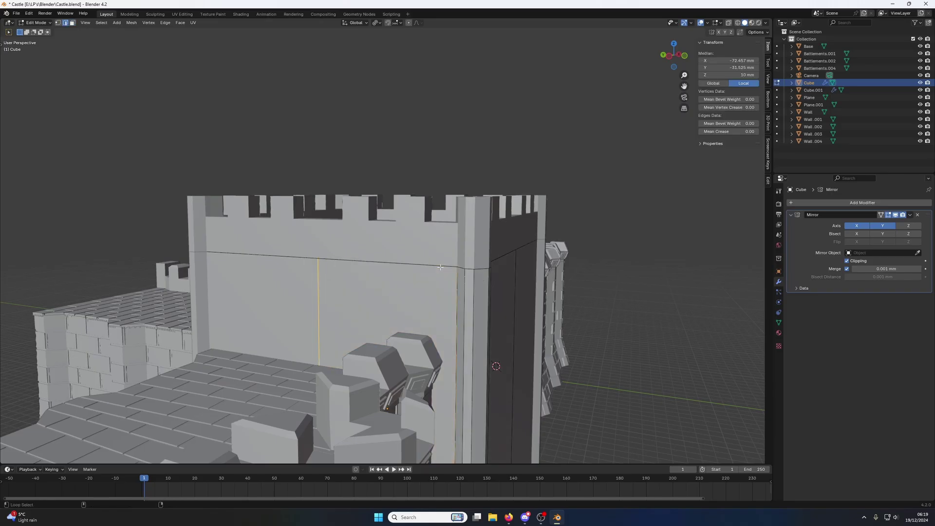
pyautogui.hotkey('alt', 'a')
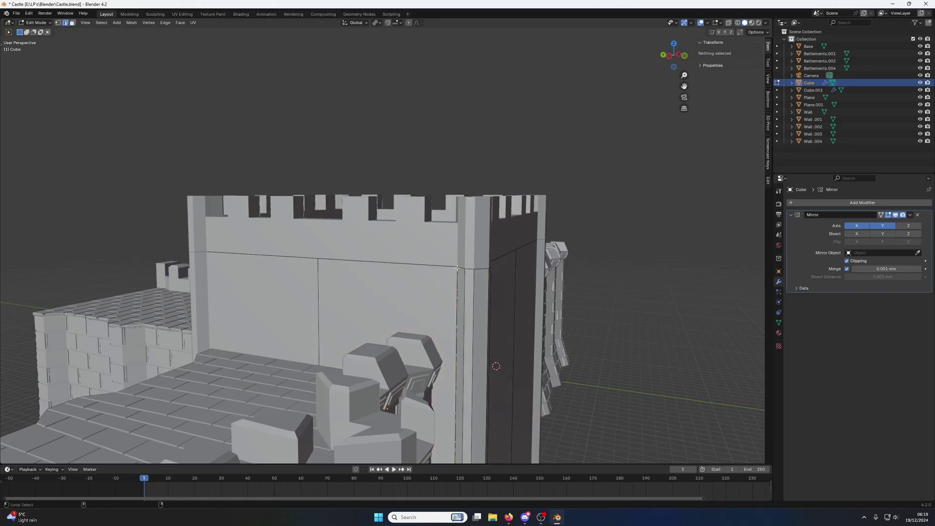
pyautogui.keyDown('alt'); pyautogui.click(457, 267); pyautogui.keyUp('alt')
pyautogui.click(472, 268)
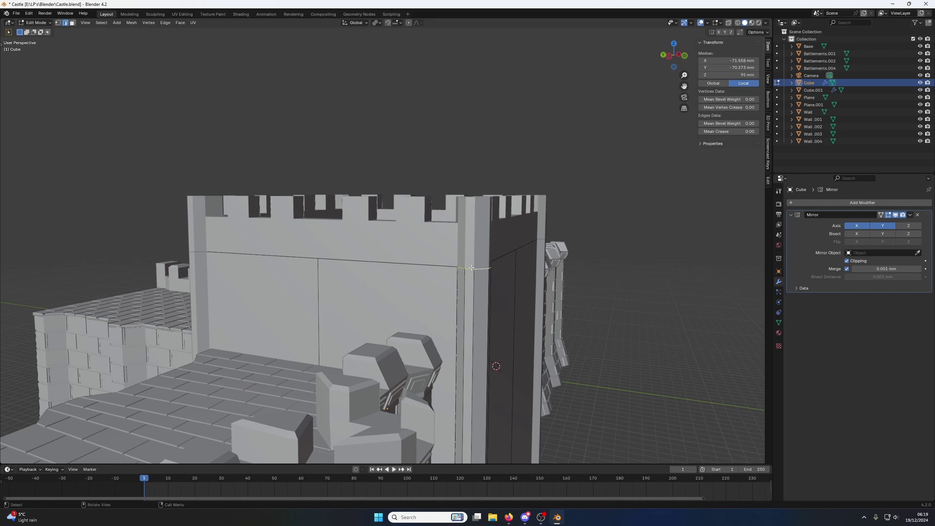
pyautogui.keyDown('shift'); pyautogui.click(502, 258); pyautogui.keyUp('shift')
pyautogui.keyDown('shift'); pyautogui.click(390, 263); pyautogui.keyUp('shift')
pyautogui.moveTo(390, 262); pyautogui.dragTo(425, 266, button='middle')
pyautogui.press('g')
pyautogui.press('z')
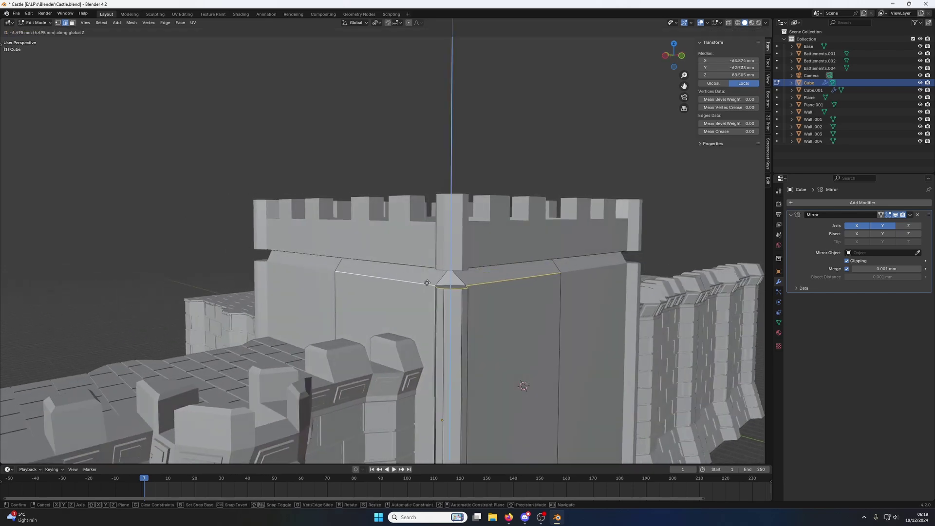
pyautogui.press('Escape')
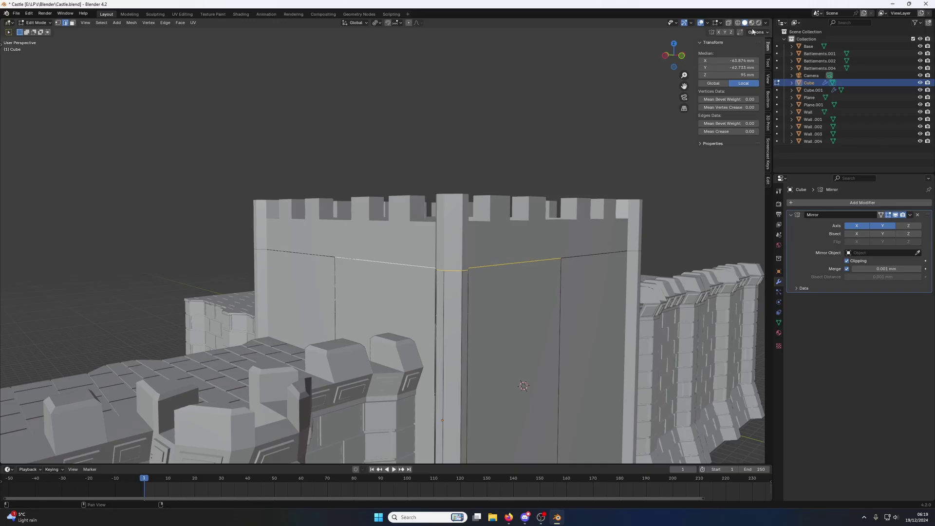
# Step: Turn on X-ray and select the small top faces and the rounded cap at the tower body's corner
pyautogui.click(728, 22)
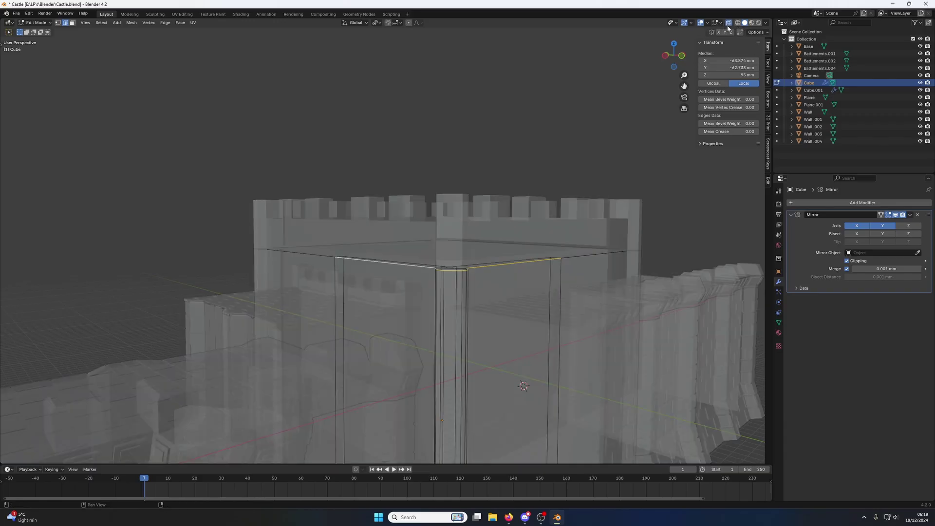
pyautogui.moveTo(439, 273); pyautogui.dragTo(412, 317, button='middle')
pyautogui.hotkey('alt', 'a')
pyautogui.click(439, 306)
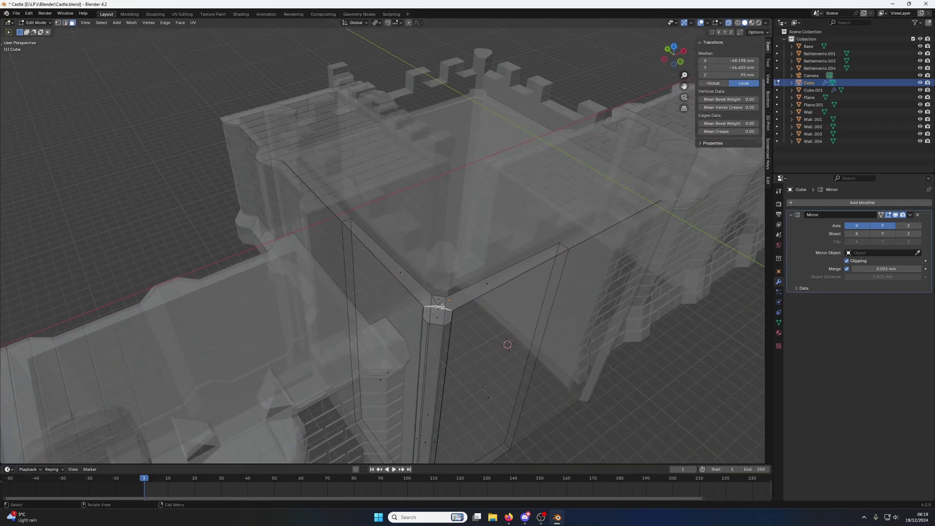
pyautogui.scroll(1, 438, 306)
pyautogui.keyDown('shift'); pyautogui.click(482, 331); pyautogui.keyUp('shift')
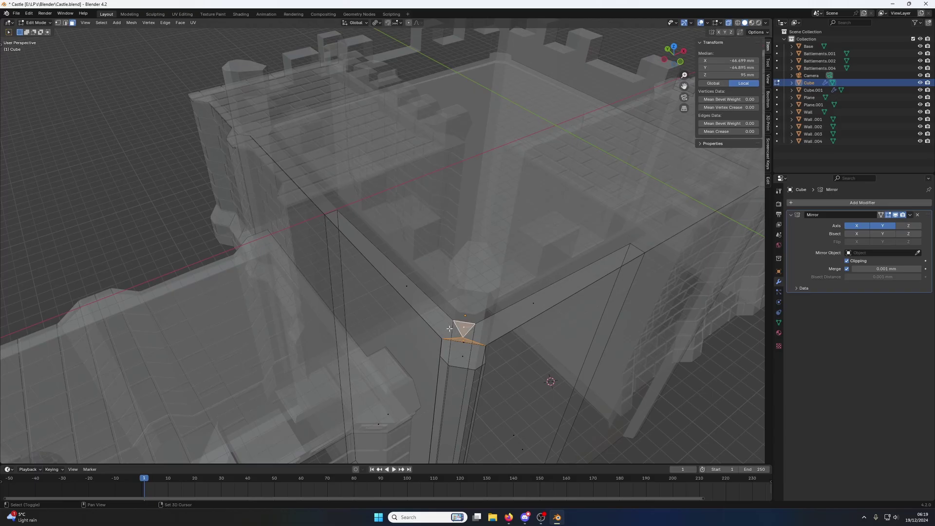
pyautogui.keyDown('shift'); pyautogui.click(481, 331); pyautogui.keyUp('shift')
pyautogui.moveTo(482, 331); pyautogui.dragTo(372, 359, button='middle')
pyautogui.keyDown('shift'); pyautogui.click(364, 339); pyautogui.keyUp('shift')
pyautogui.keyDown('shift'); pyautogui.click(365, 338); pyautogui.keyUp('shift')
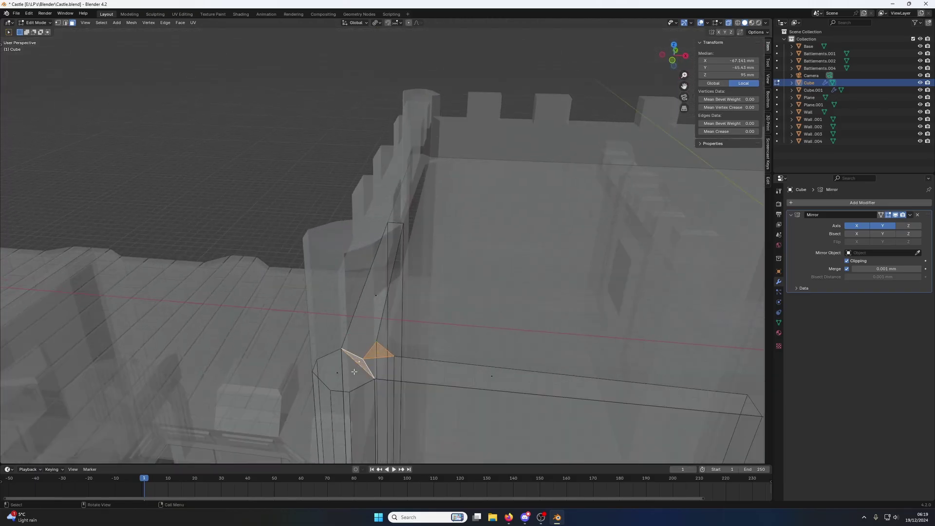
pyautogui.press('c')
pyautogui.click(339, 372)
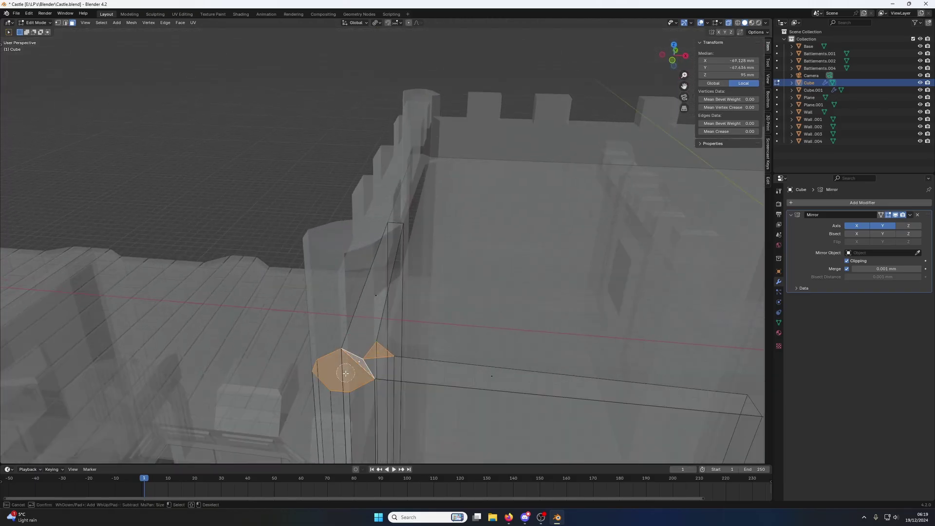
pyautogui.rightClick(361, 339)
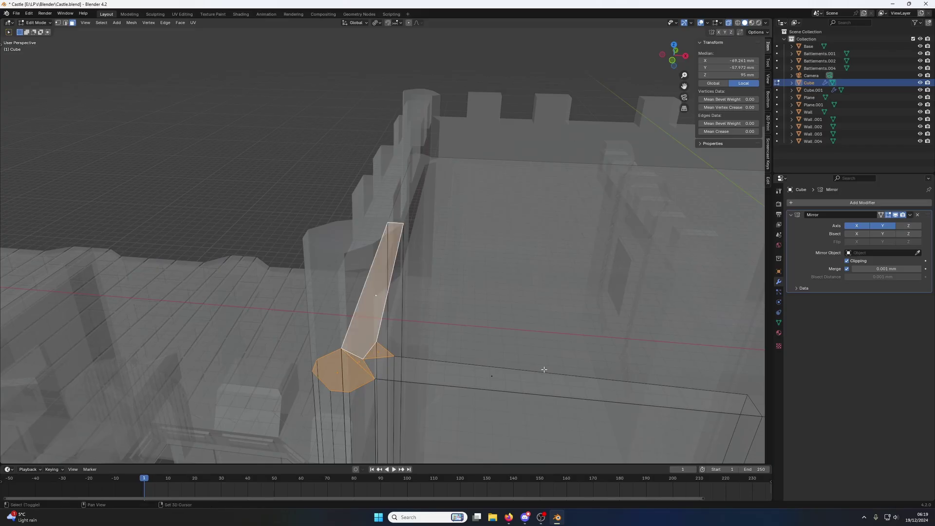
# Step: Add the two top rim strips to the selected corner faces and lower them all about 10.3 mm along Z
pyautogui.keyDown('shift'); pyautogui.click(485, 378); pyautogui.keyUp('shift')
pyautogui.keyDown('shift'); pyautogui.click(485, 379); pyautogui.keyUp('shift')
pyautogui.keyDown('shift'); pyautogui.click(484, 375); pyautogui.keyUp('shift')
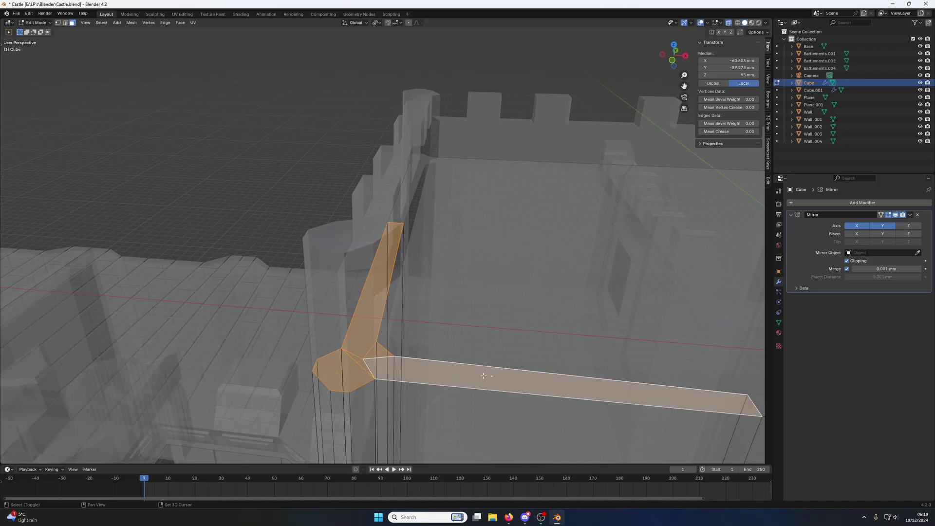
pyautogui.press('g')
pyautogui.press('z')
pyautogui.press('z')
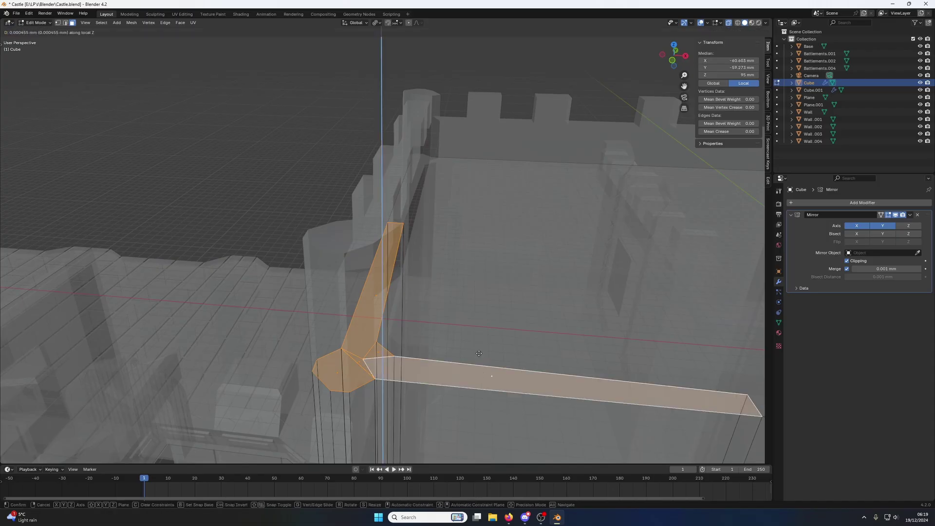
pyautogui.click(481, 392)
pyautogui.scroll(-3, 480, 388)
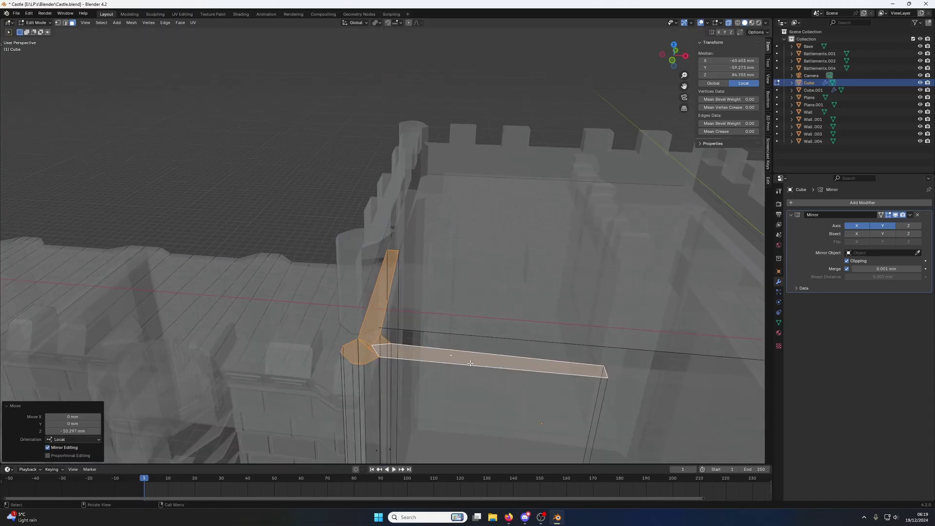
# Step: Leave mesh editing, turn off X-ray, and lower the battlement section about 10.3 mm along Z onto the tower body
pyautogui.press('Tab')
pyautogui.moveTo(466, 322); pyautogui.dragTo(497, 294, button='middle')
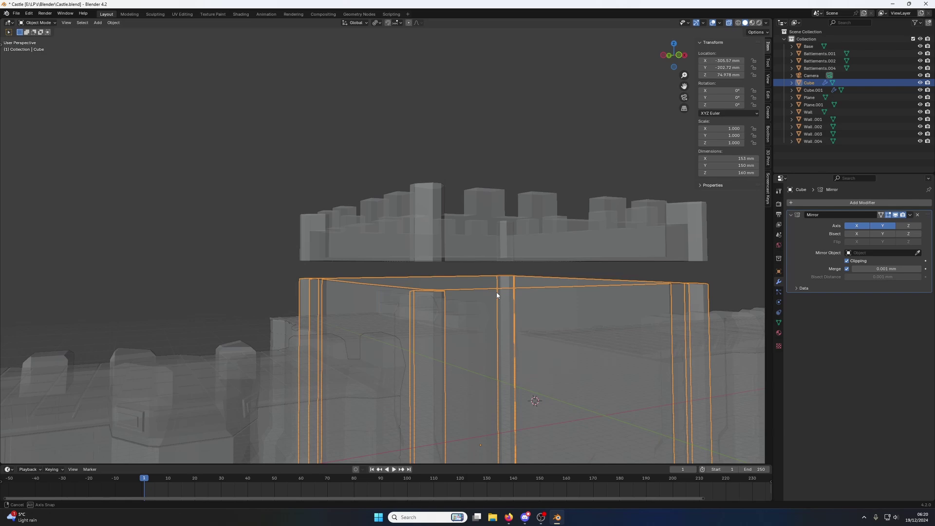
pyautogui.click(447, 244)
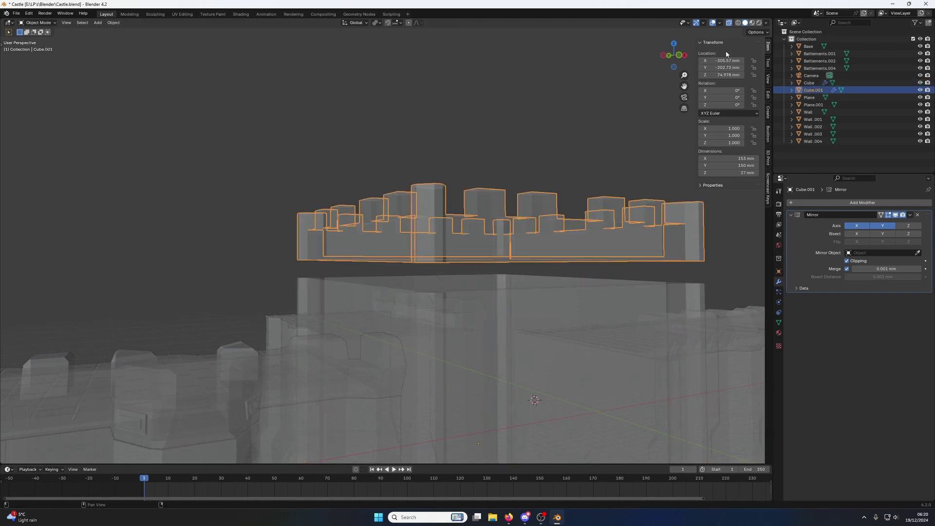
pyautogui.click(730, 23)
pyautogui.press('g')
pyautogui.press('z')
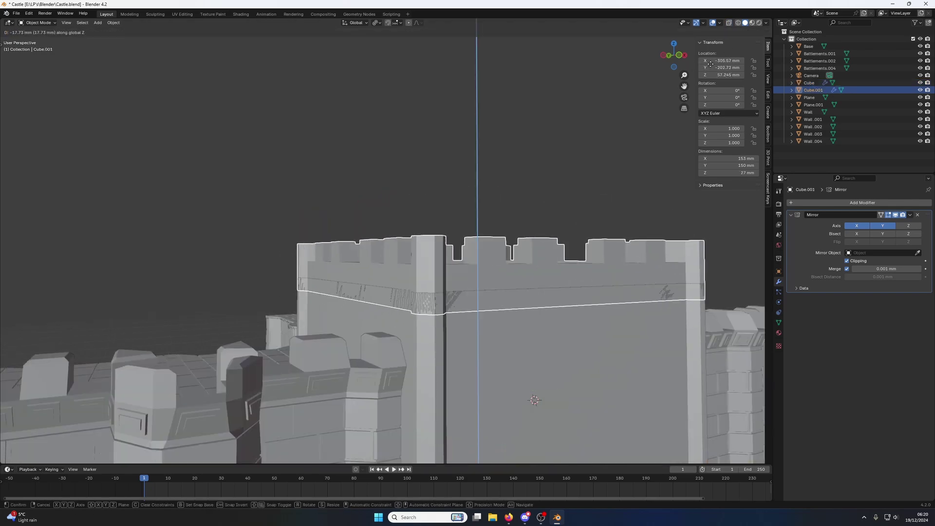
pyautogui.click(716, 48)
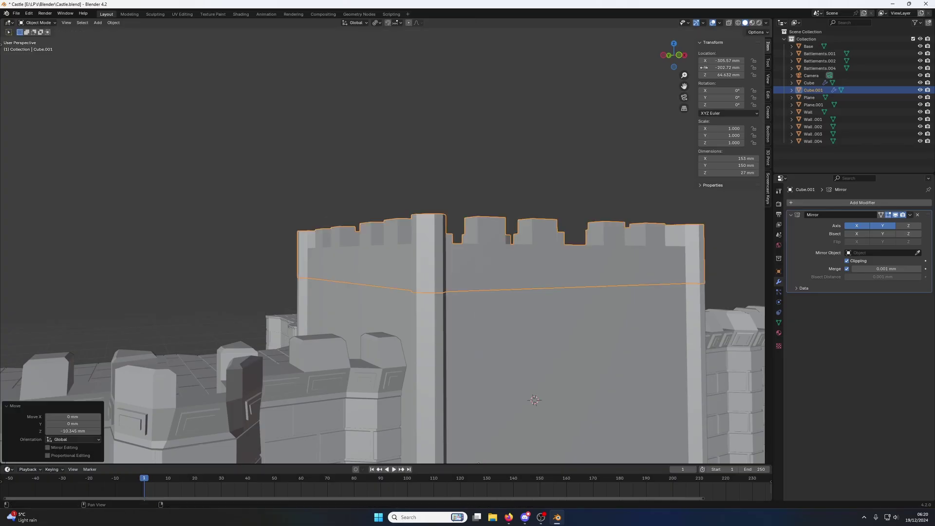
pyautogui.scroll(-2, 467, 215)
pyautogui.moveTo(467, 217); pyautogui.dragTo(502, 240, button='middle')
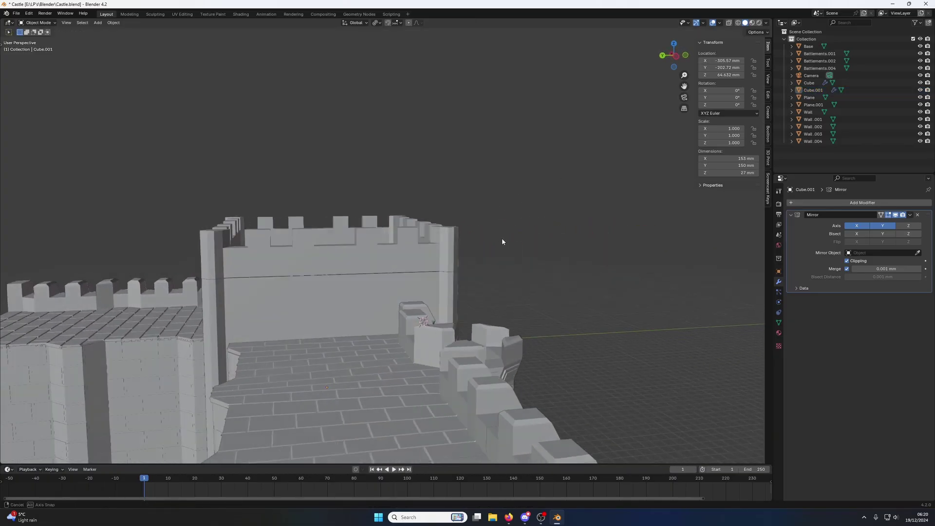
pyautogui.click(369, 321)
pyautogui.click(375, 261)
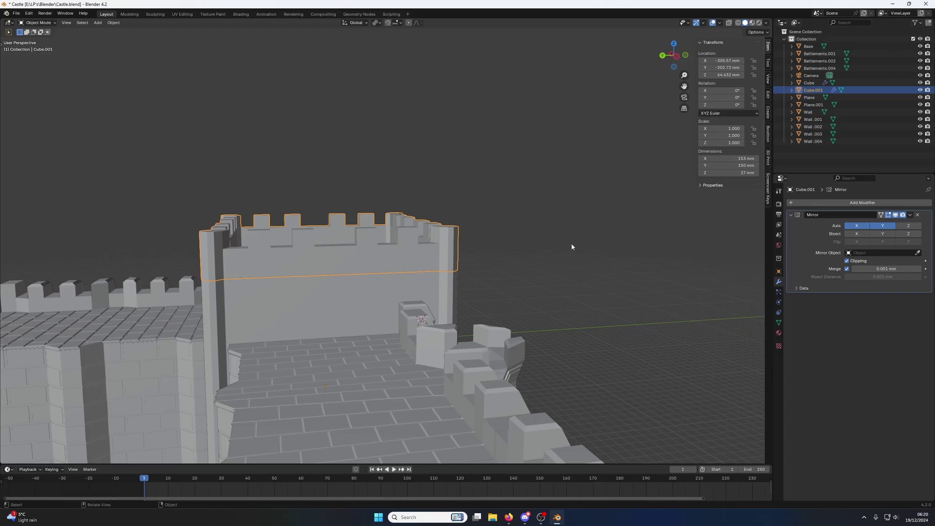
# Step: Move the Base object with the cylinders over the tower in top view, about 209 mm in X and 139 mm in Y
pyautogui.moveTo(572, 247); pyautogui.dragTo(467, 395, button='middle')
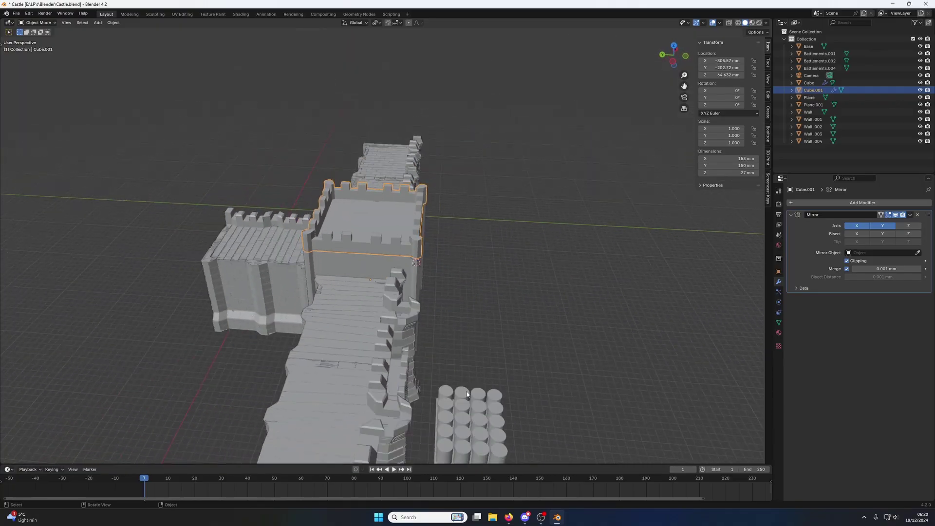
pyautogui.click(467, 394)
pyautogui.press('KP_7')
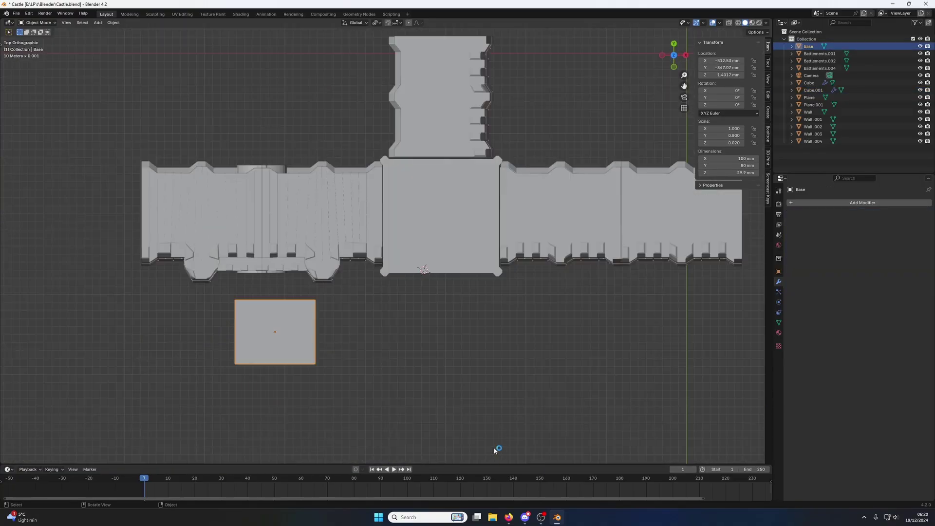
pyautogui.press('g')
pyautogui.click(758, 255)
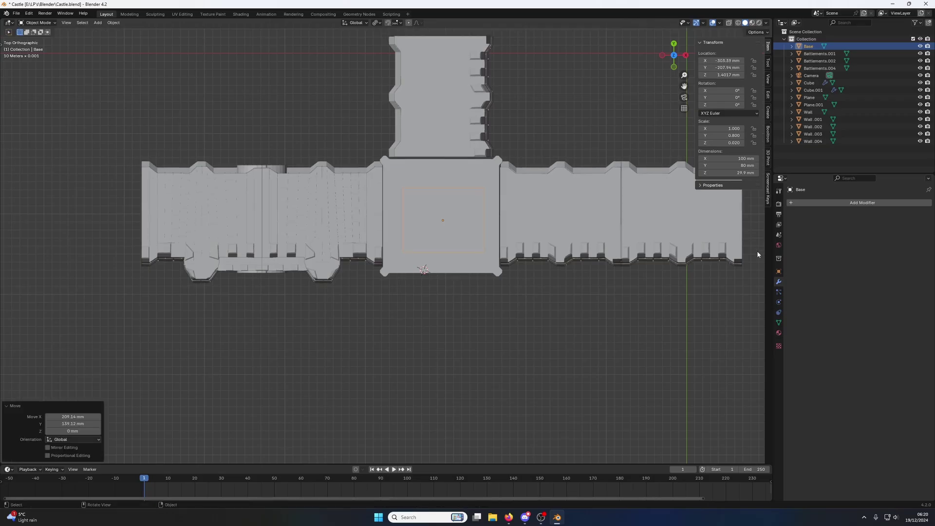
pyautogui.press('g')
pyautogui.press('z')
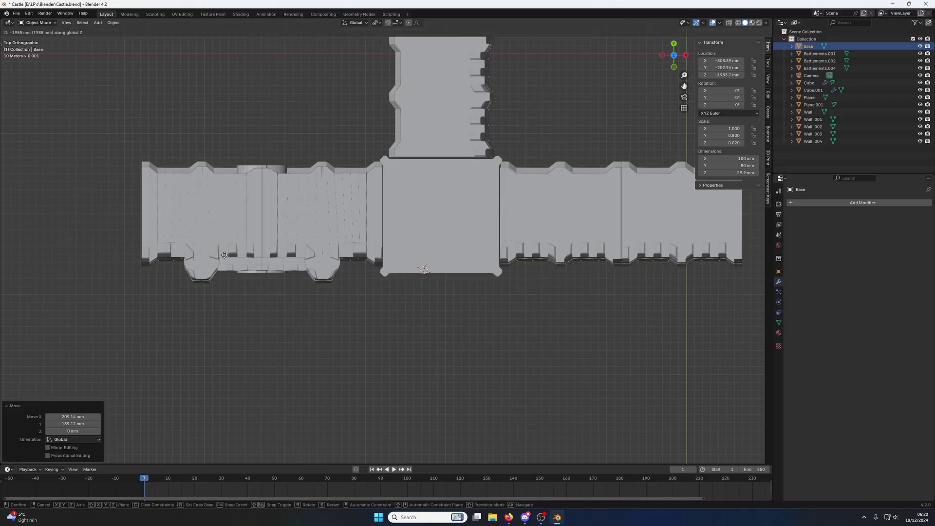
pyautogui.click(485, 256)
pyautogui.moveTo(397, 287); pyautogui.dragTo(406, 196, button='middle')
pyautogui.press('g')
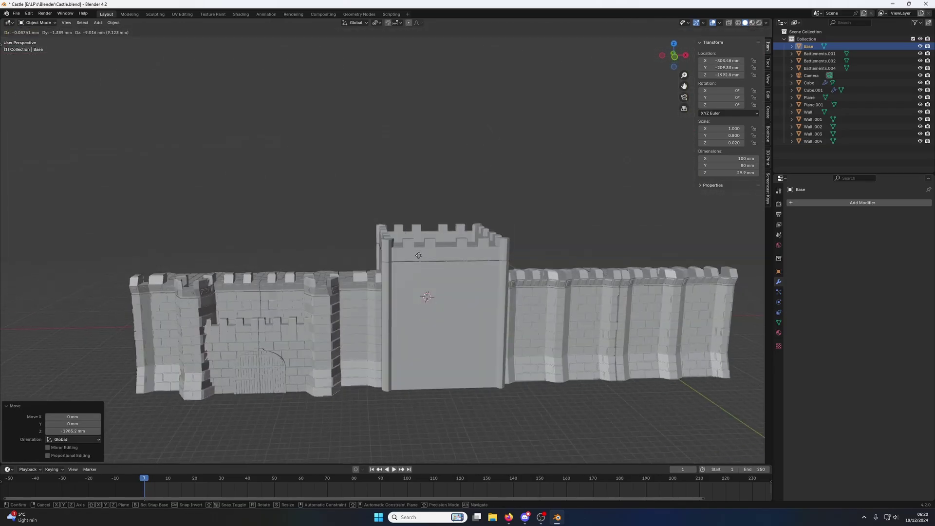
pyautogui.press('z')
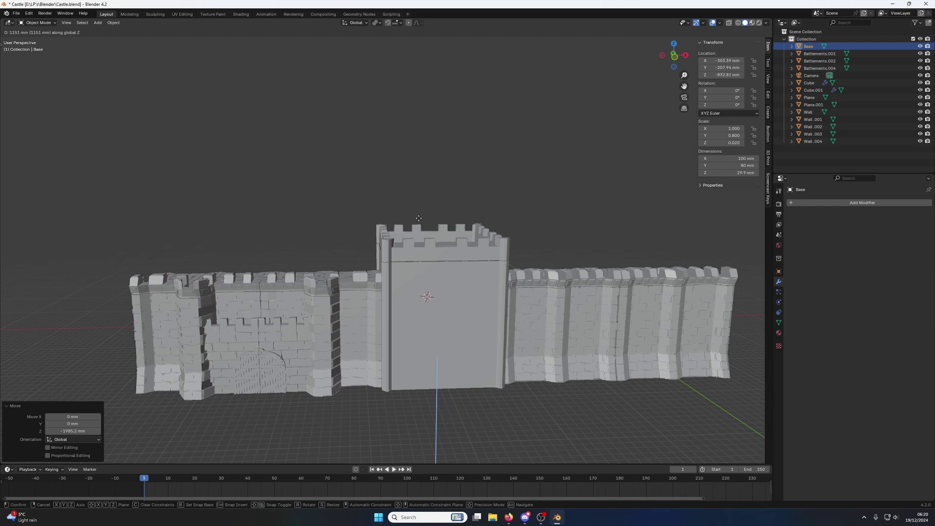
pyautogui.click(373, 30)
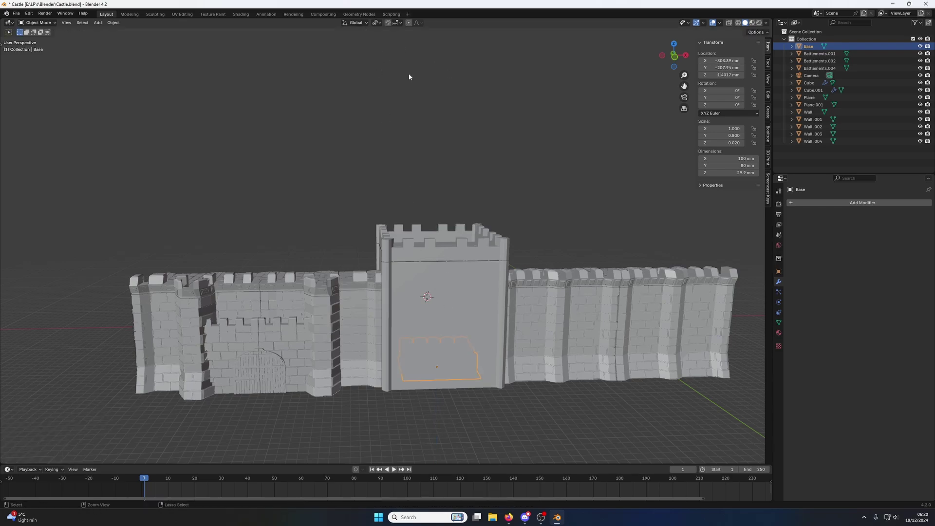
# Step: Raise the Base object with the cylinders about 168 mm along Z onto the tower roof inside the battlements
pyautogui.press('g')
pyautogui.press('z')
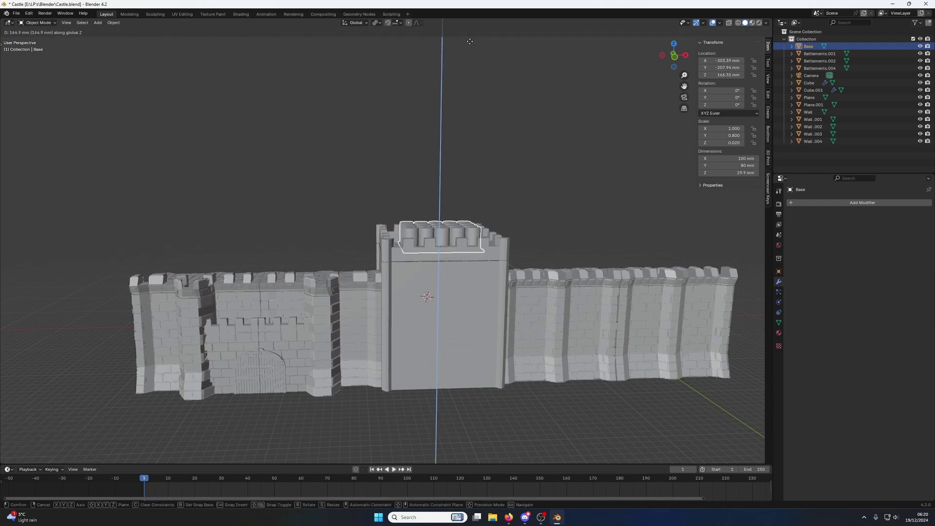
pyautogui.click(469, 133)
pyautogui.scroll(2, 469, 133)
pyautogui.moveTo(469, 130); pyautogui.dragTo(568, 142, button='middle')
pyautogui.scroll(4, 485, 180)
pyautogui.scroll(-2, 569, 142)
pyautogui.scroll(2, 487, 183)
pyautogui.press('g')
pyautogui.press('z')
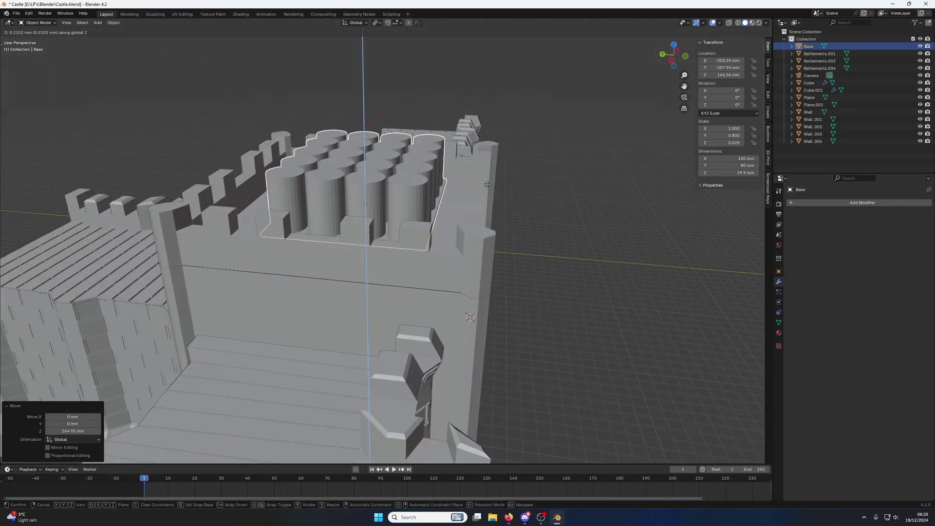
pyautogui.click(488, 182)
pyautogui.moveTo(487, 182); pyautogui.dragTo(492, 251, button='middle')
pyautogui.scroll(-3, 418, 181)
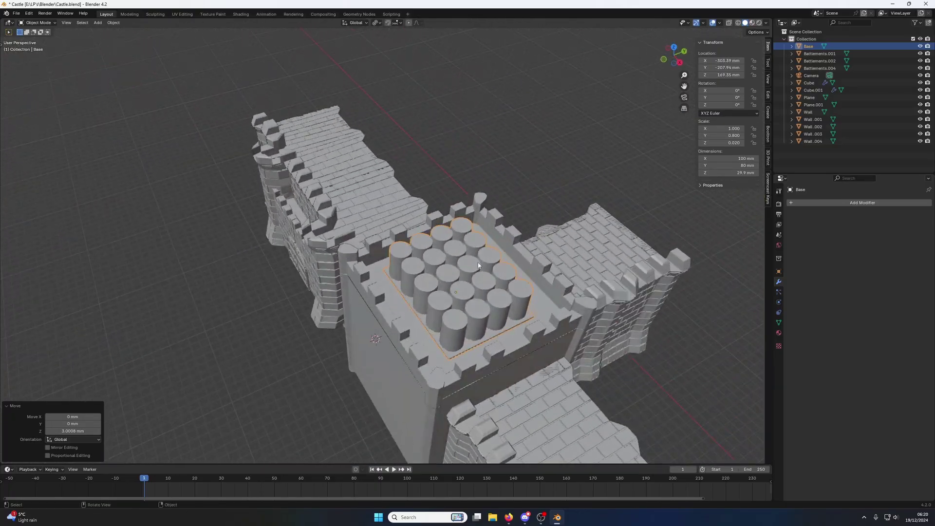
# Step: Open the battlement section's mesh and select the inner wall faces of both rim strips around the corner
pyautogui.click(500, 241)
pyautogui.press('Tab')
pyautogui.moveTo(450, 224); pyautogui.dragTo(397, 246, button='middle')
pyautogui.scroll(3, 410, 253)
pyautogui.click(434, 270)
pyautogui.keyDown('ctrl'); pyautogui.click(399, 261); pyautogui.keyUp('ctrl')
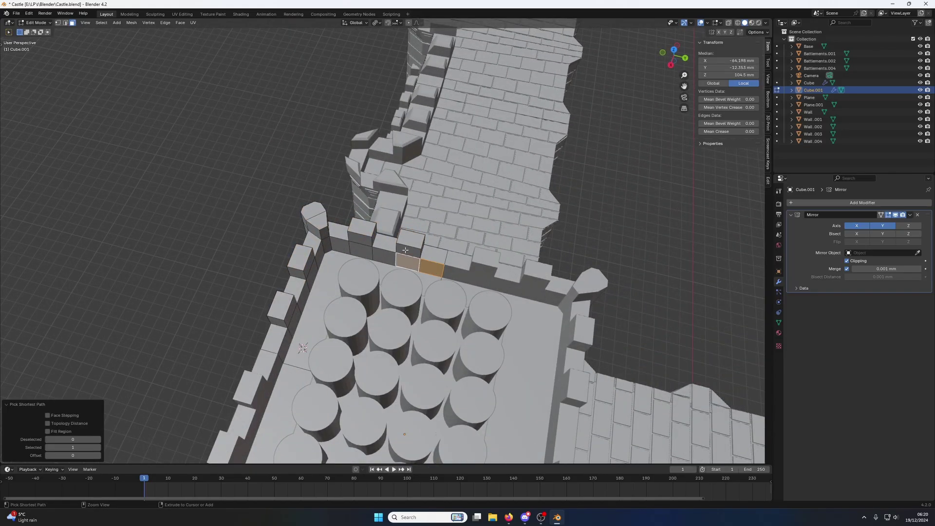
pyautogui.keyDown('ctrl'); pyautogui.click(382, 252); pyautogui.keyUp('ctrl')
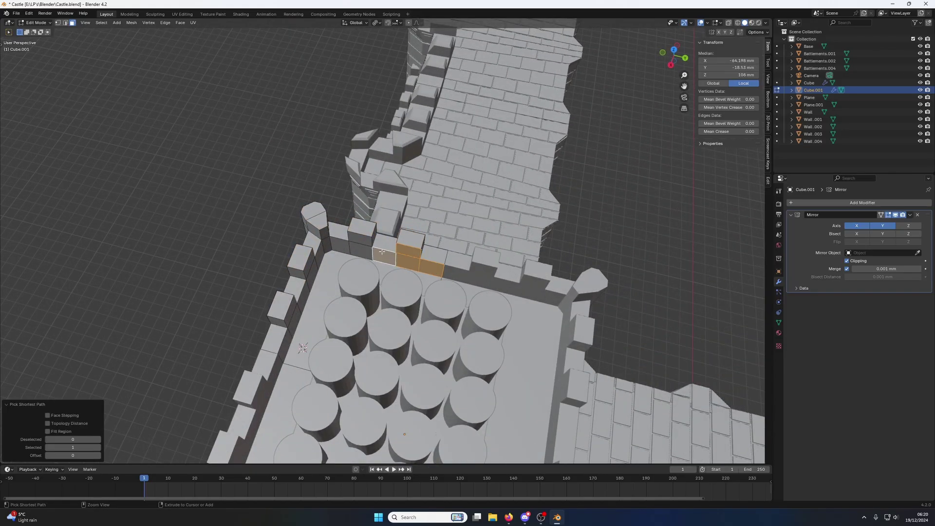
pyautogui.keyDown('shift'); pyautogui.click(333, 246); pyautogui.keyUp('shift')
pyautogui.click(343, 245)
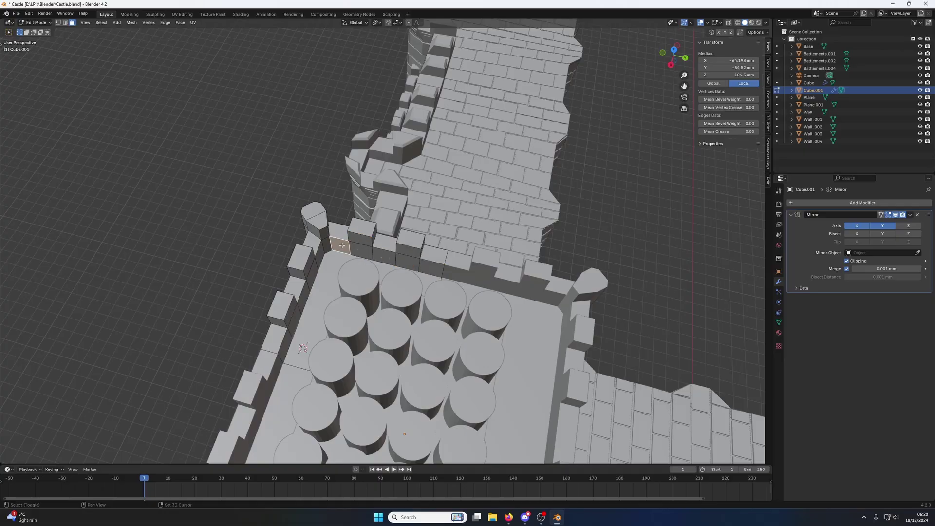
pyautogui.keyDown('ctrl'); pyautogui.click(289, 350); pyautogui.keyUp('ctrl')
pyautogui.keyDown('shift'); pyautogui.click(290, 313); pyautogui.keyUp('shift')
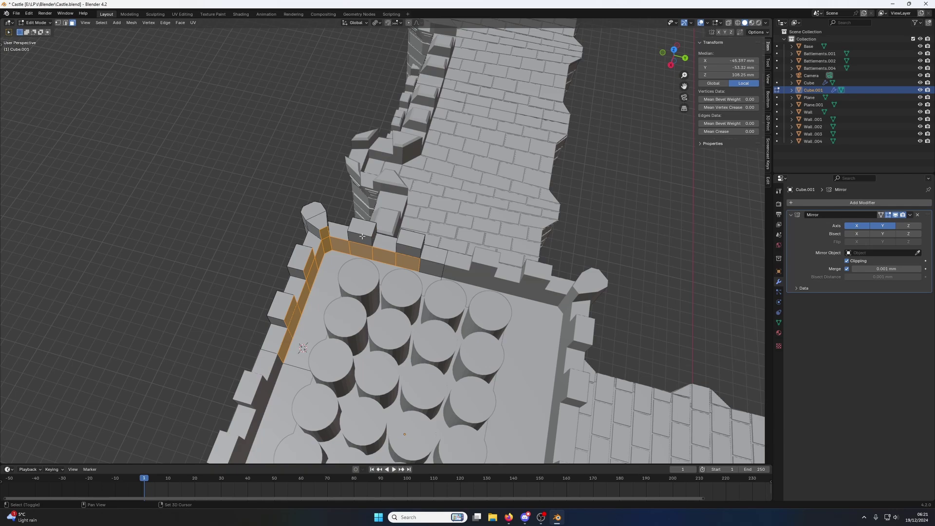
pyautogui.moveTo(487, 262); pyautogui.dragTo(453, 285, button='middle')
pyautogui.press('s')
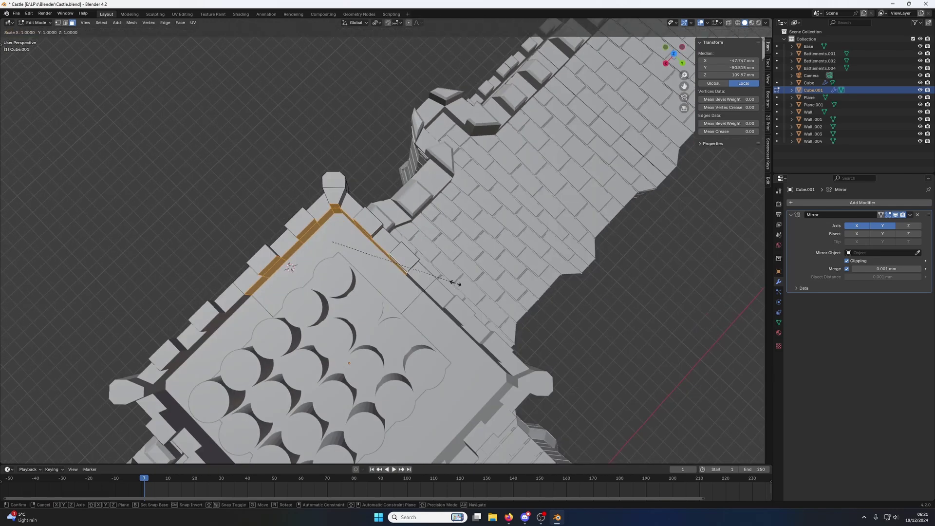
pyautogui.hotkey('shift', 'z')
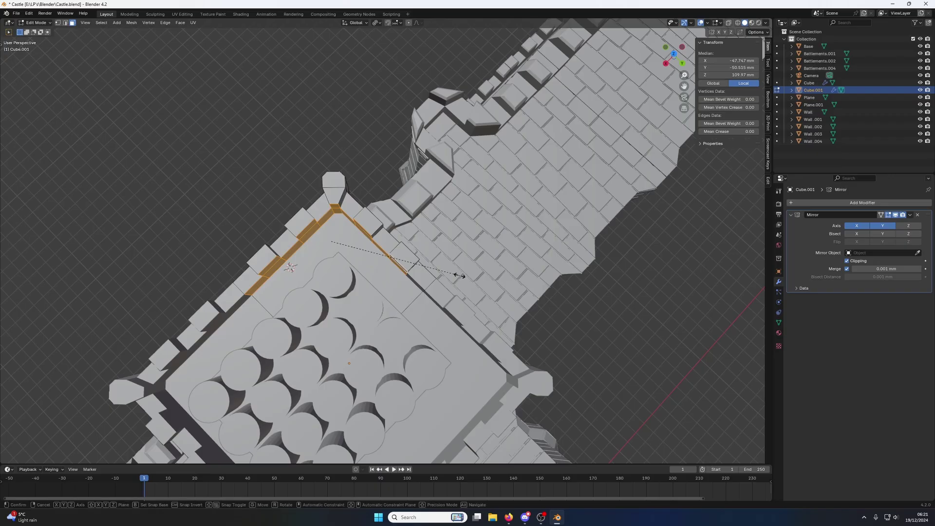
pyautogui.click(424, 309)
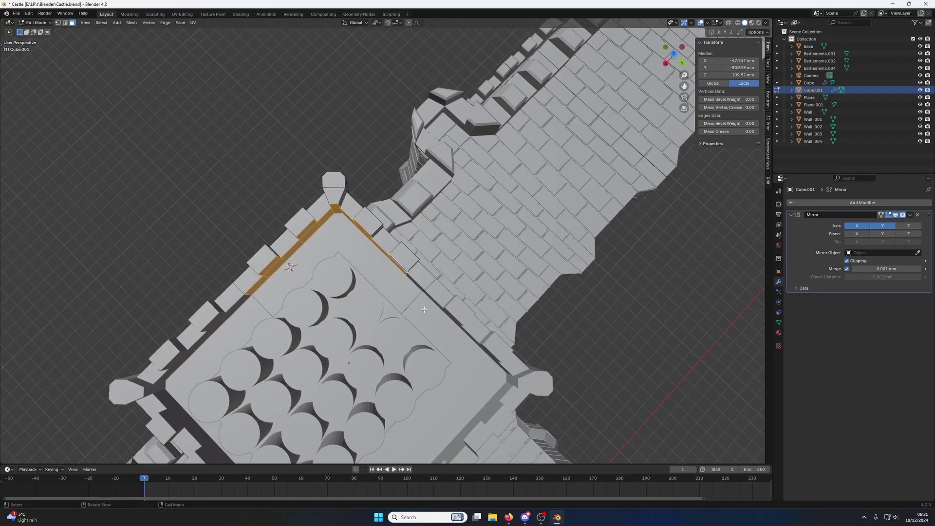
# Step: Select the inner wall faces of the rim strip beside the brick walkway and move them about 4 mm along X to thicken it
pyautogui.click(398, 265)
pyautogui.moveTo(397, 266); pyautogui.dragTo(422, 242, button='middle')
pyautogui.keyDown('ctrl'); pyautogui.click(407, 266); pyautogui.keyUp('ctrl')
pyautogui.keyDown('ctrl'); pyautogui.click(384, 256); pyautogui.keyUp('ctrl')
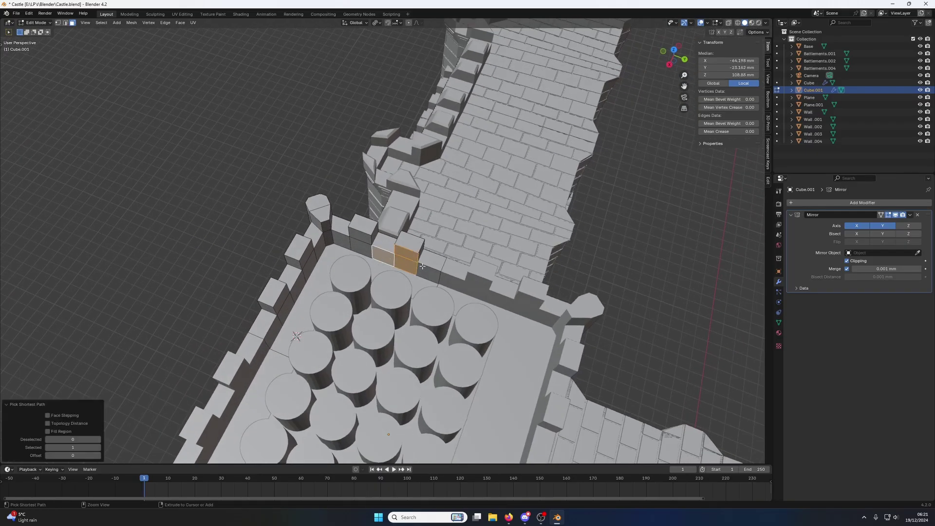
pyautogui.click(427, 272)
pyautogui.keyDown('ctrl'); pyautogui.click(341, 241); pyautogui.keyUp('ctrl')
pyautogui.keyDown('shift'); pyautogui.click(361, 236); pyautogui.keyUp('shift')
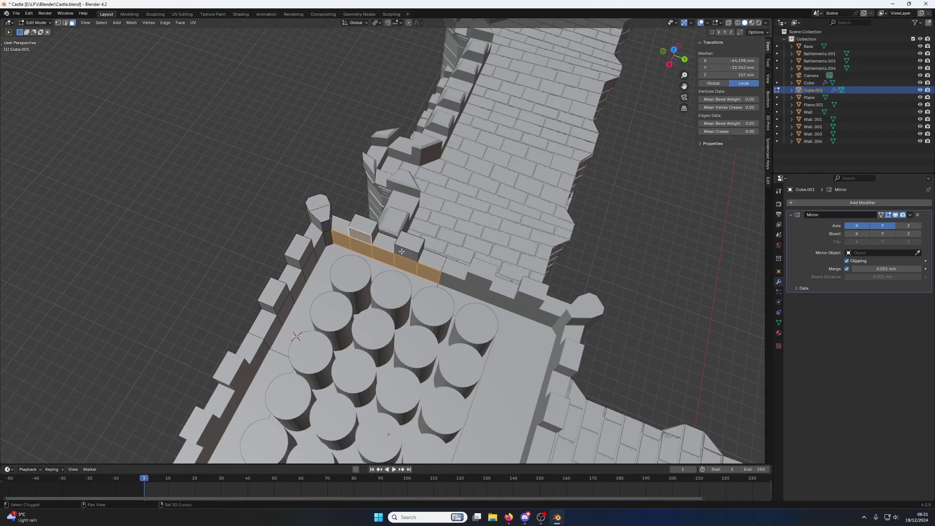
pyautogui.keyDown('shift'); pyautogui.click(403, 250); pyautogui.keyUp('shift')
pyautogui.press('g')
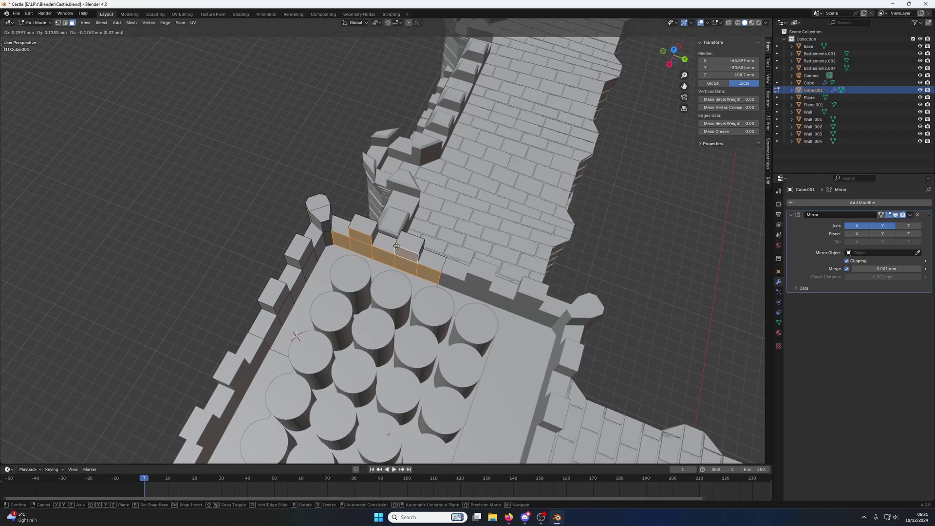
pyautogui.press('y')
pyautogui.press('x')
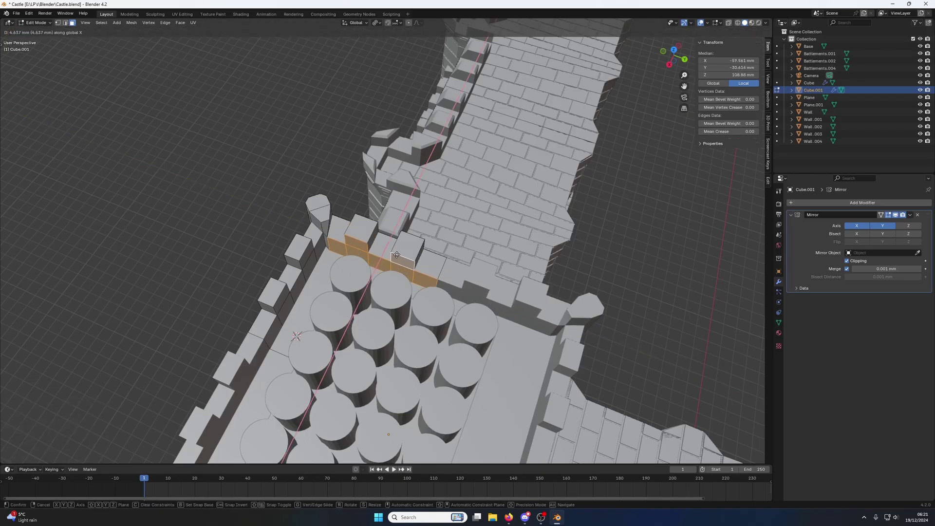
pyautogui.click(398, 254)
# Step: Select the lower inner wall faces of the adjoining rim strip and move them about 3.5 mm inward along Y
pyautogui.click(321, 246)
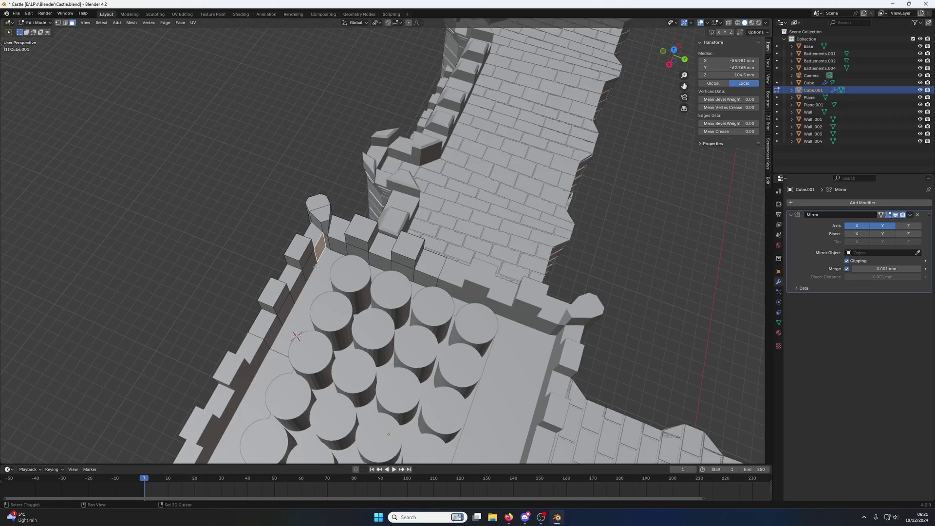
pyautogui.keyDown('shift'); pyautogui.click(287, 309); pyautogui.keyUp('shift')
pyautogui.keyDown('shift'); pyautogui.click(277, 324); pyautogui.keyUp('shift')
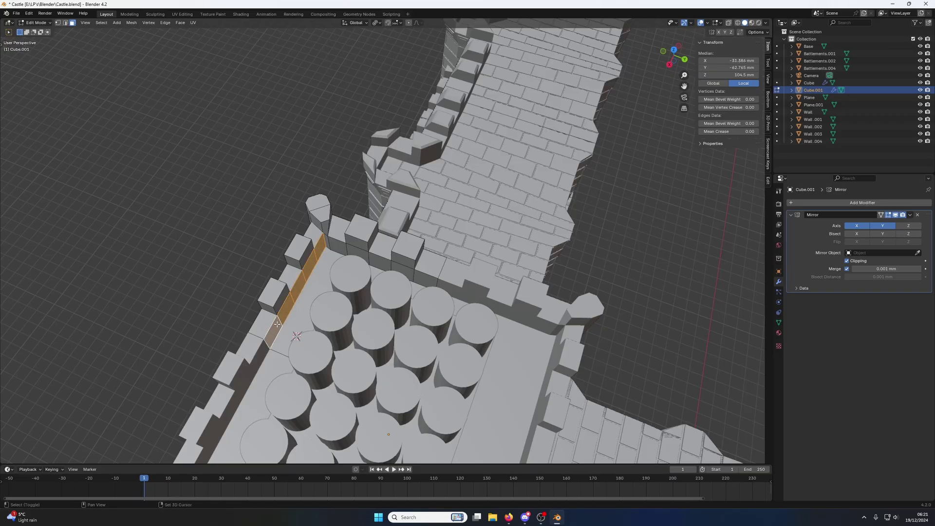
pyautogui.press('g')
pyautogui.press('y')
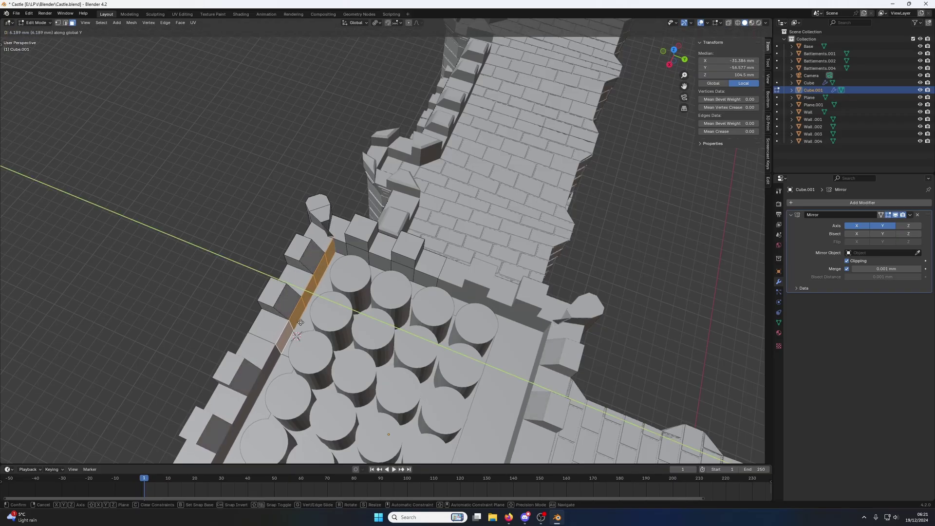
pyautogui.click(297, 322)
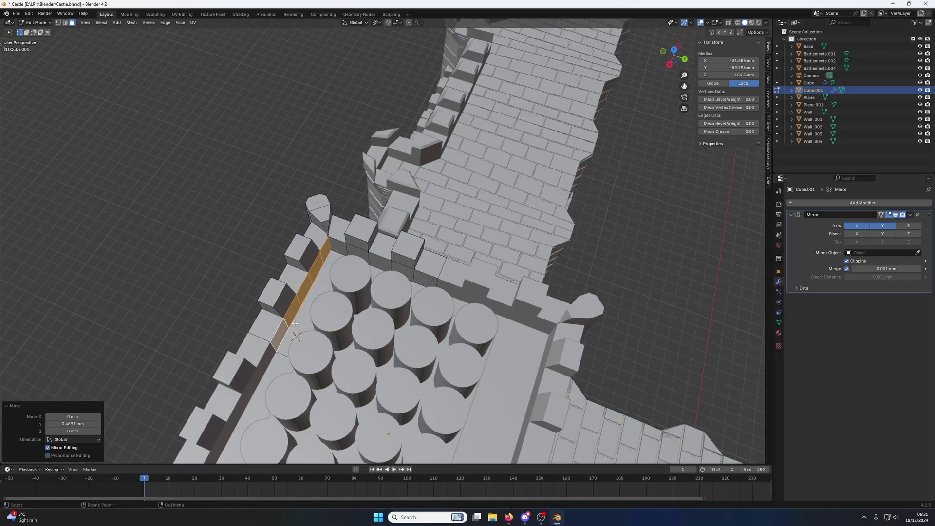
# Step: Merge the two upper vertices at the rim's inner corner at their center, then clear the selection
pyautogui.scroll(4, 309, 246)
pyautogui.moveTo(314, 244); pyautogui.dragTo(376, 223, button='middle')
pyautogui.scroll(4, 373, 234)
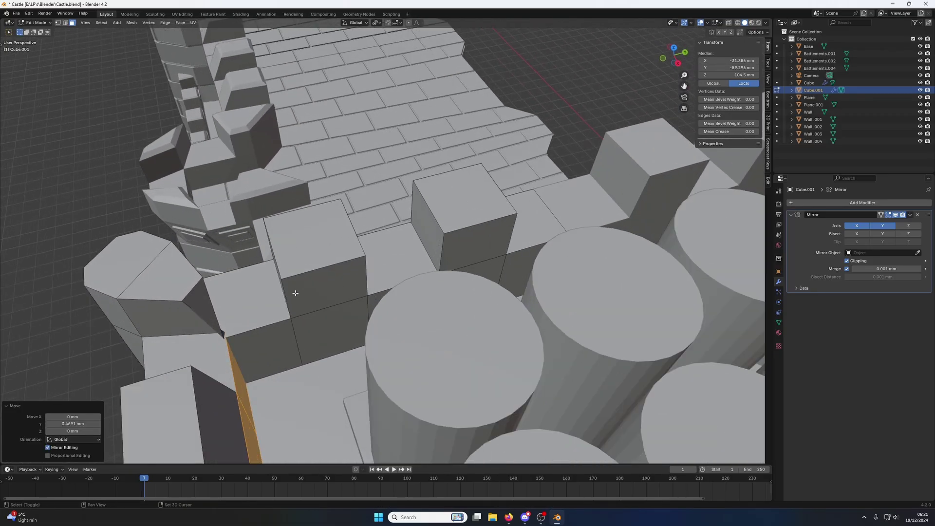
pyautogui.moveTo(323, 282); pyautogui.dragTo(295, 282, button='middle')
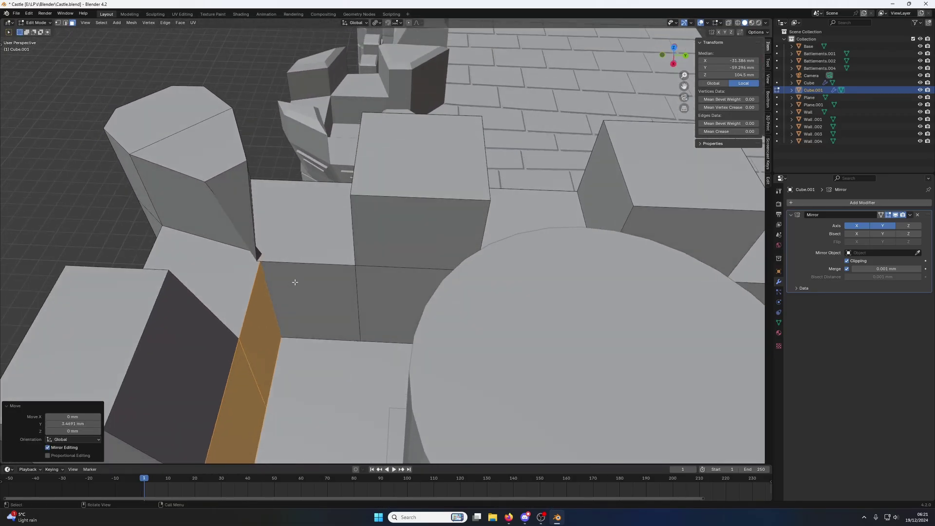
pyautogui.press('1')
pyautogui.click(257, 254)
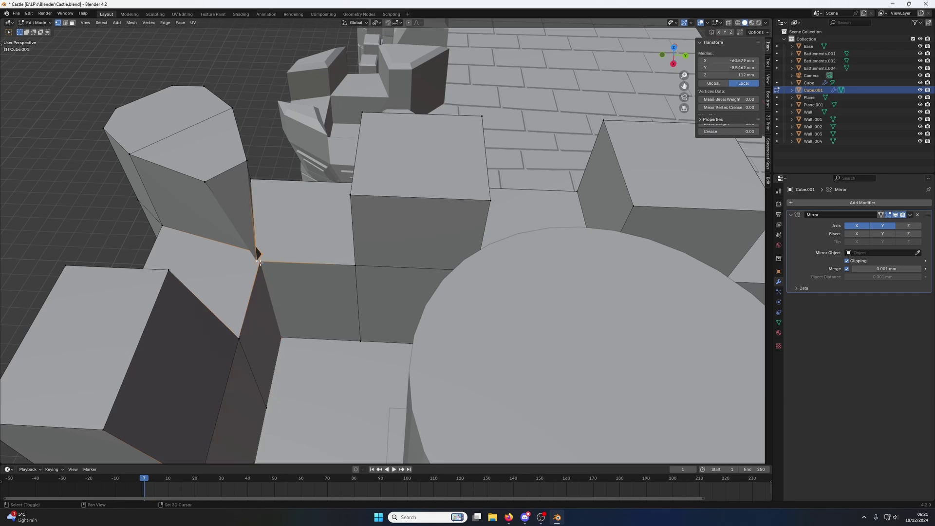
pyautogui.keyDown('shift'); pyautogui.click(258, 254); pyautogui.keyUp('shift')
pyautogui.press('m')
pyautogui.click(254, 246)
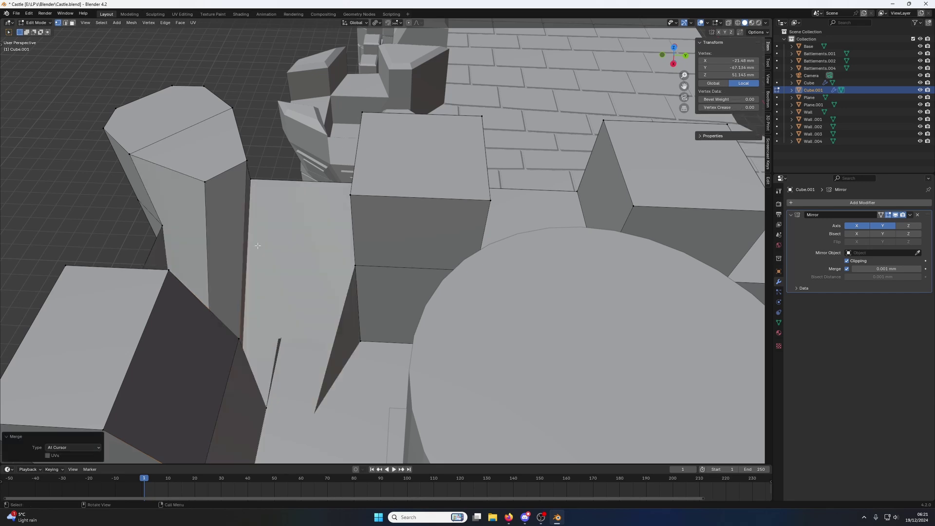
pyautogui.press('m')
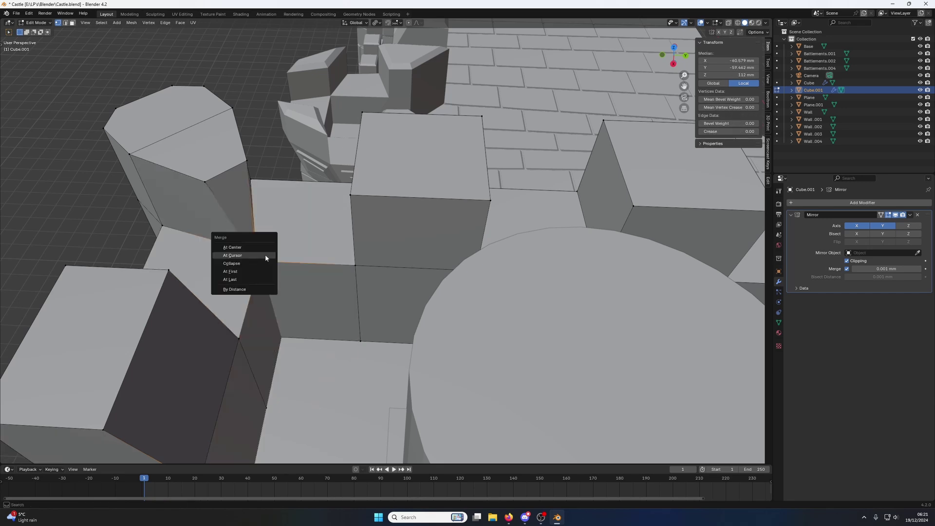
pyautogui.click(258, 246)
pyautogui.hotkey('alt', 'a')
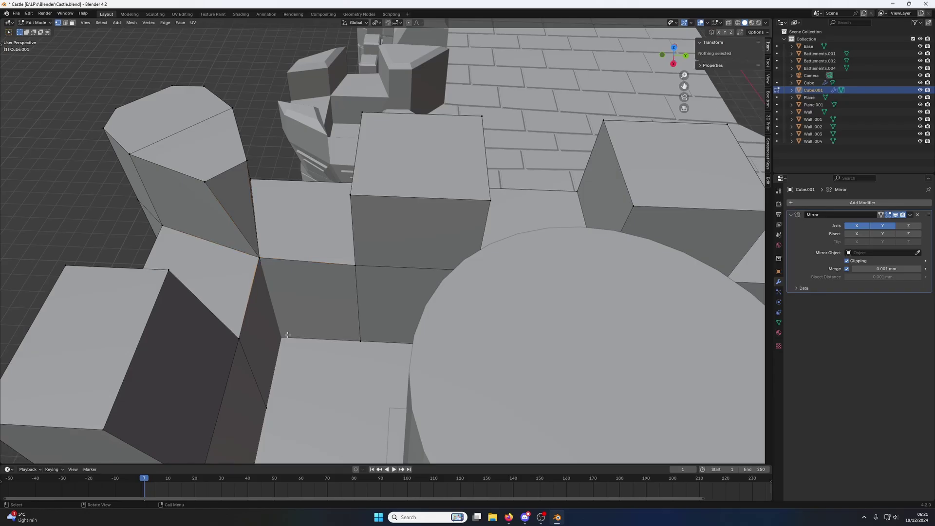
# Step: Using X-ray, merge the two lower vertices of the rim's inner corner at the last one, then turn X-ray off
pyautogui.rightClick(286, 337)
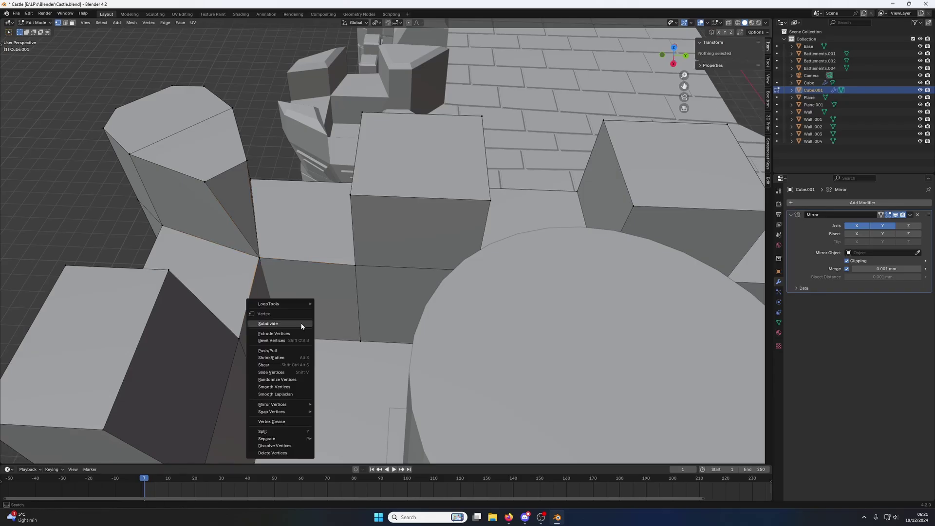
pyautogui.click(727, 23)
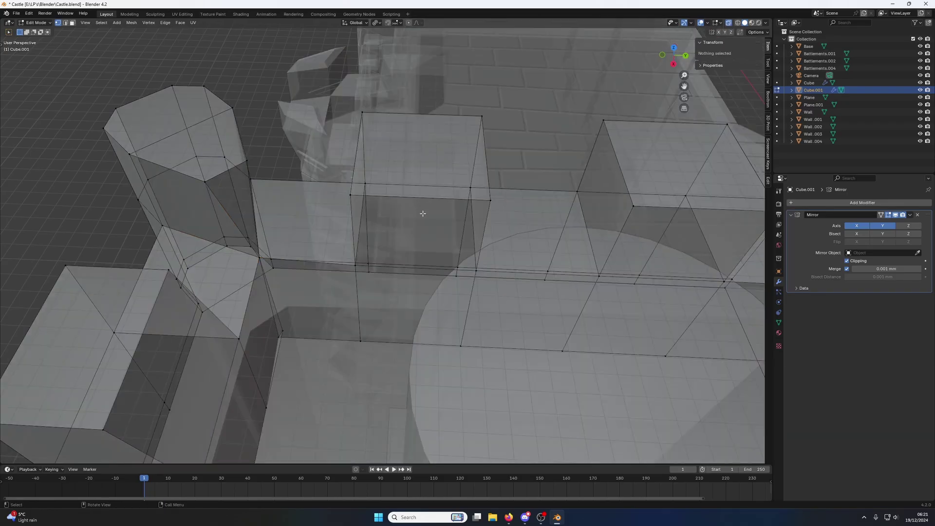
pyautogui.click(280, 336)
pyautogui.keyDown('shift'); pyautogui.click(284, 340); pyautogui.keyUp('shift')
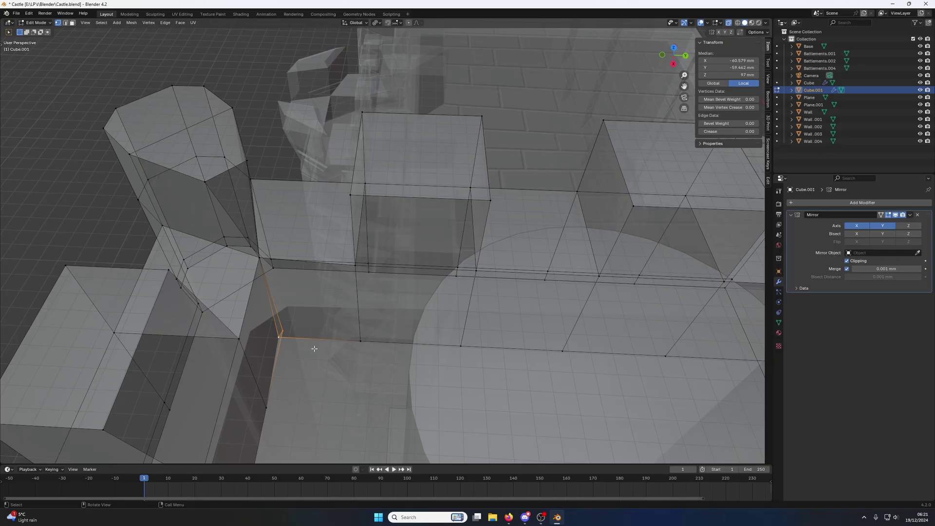
pyautogui.press('m')
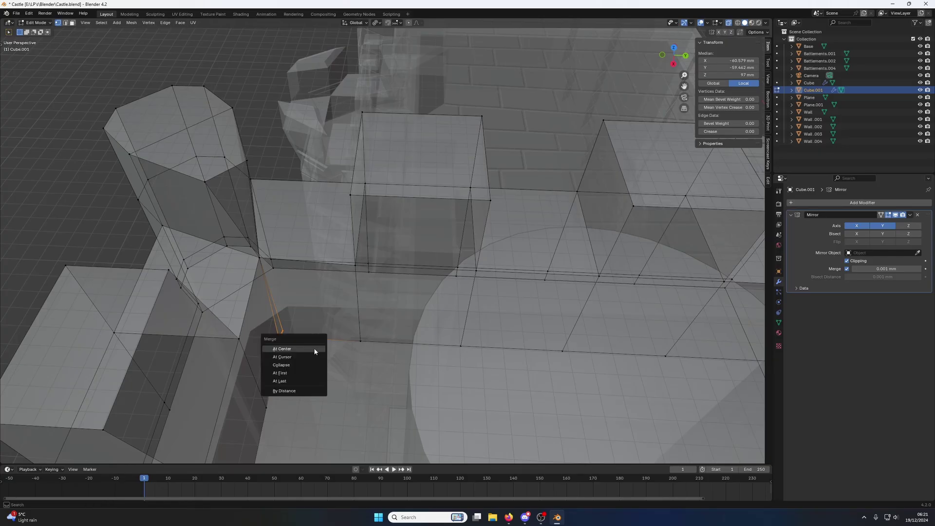
pyautogui.click(287, 381)
pyautogui.moveTo(265, 245); pyautogui.dragTo(293, 238, button='middle')
pyautogui.click(730, 23)
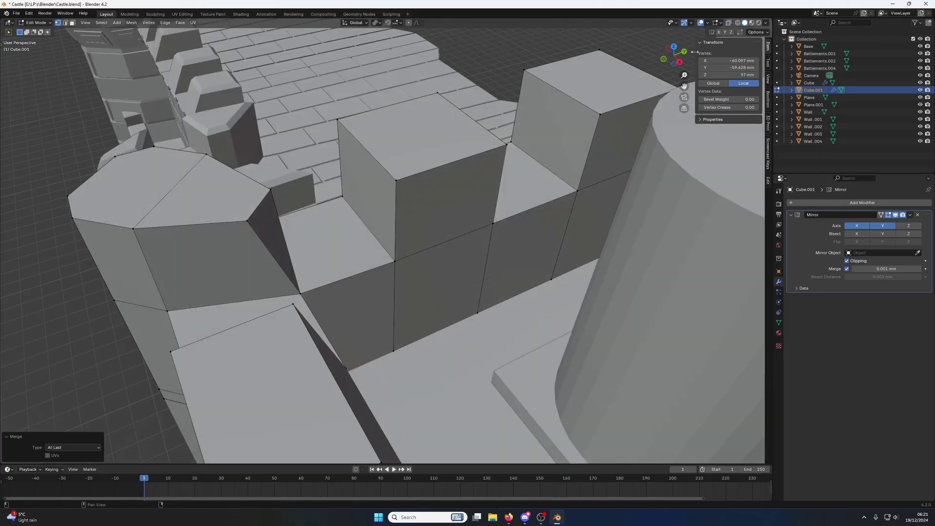
# Step: Nudge the merged upper vertex of the rim's inner corner in top view to line up with the walls
pyautogui.moveTo(404, 224); pyautogui.dragTo(418, 247, button='middle')
pyautogui.press('KP_7')
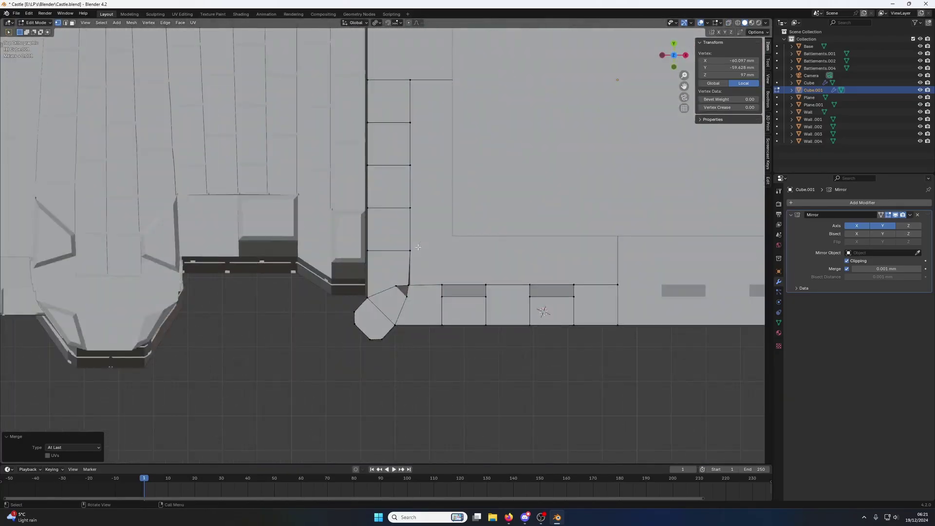
pyautogui.click(420, 289)
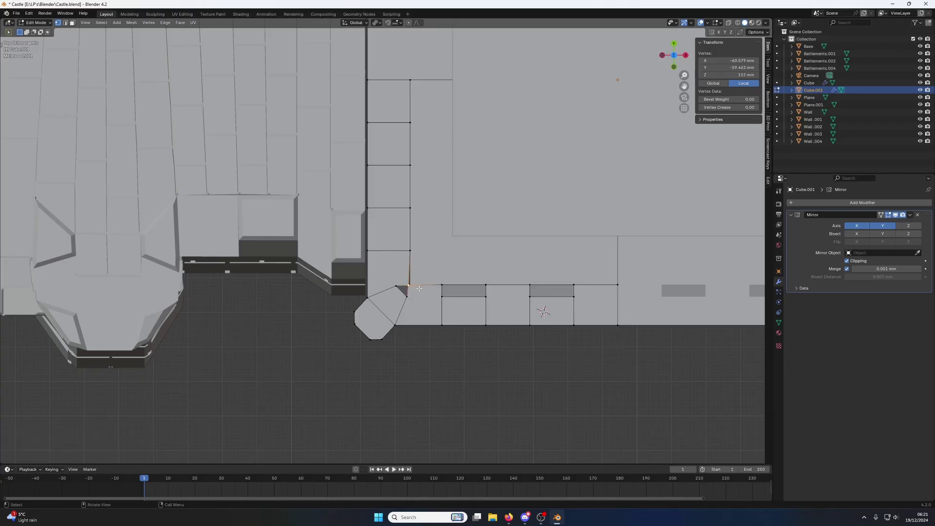
pyautogui.press('g')
pyautogui.click(421, 289)
# Step: Move the corner turret's inner top edge outward about 5 mm in X and 3 mm in Y, keeping its height, and check the shape
pyautogui.moveTo(421, 289); pyautogui.dragTo(358, 216, button='middle')
pyautogui.click(354, 213)
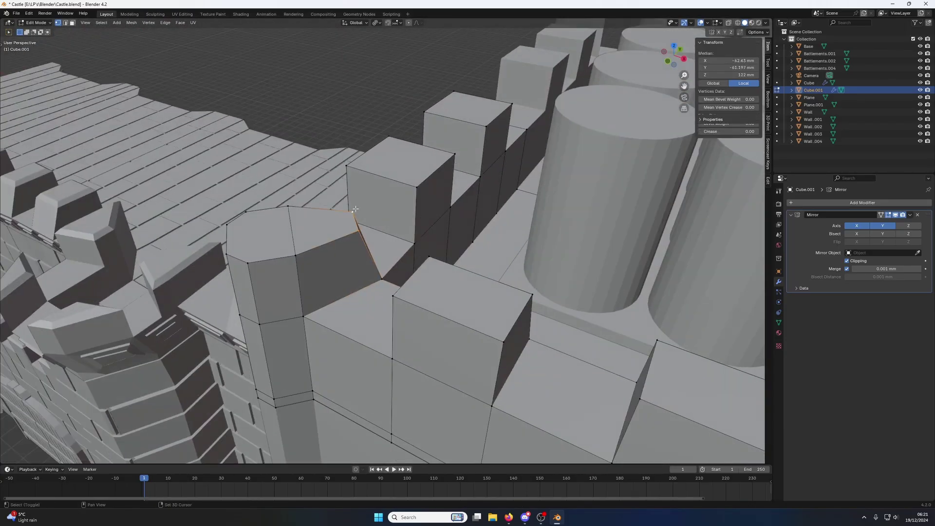
pyautogui.keyDown('shift'); pyautogui.click(355, 213); pyautogui.keyUp('shift')
pyautogui.press('g')
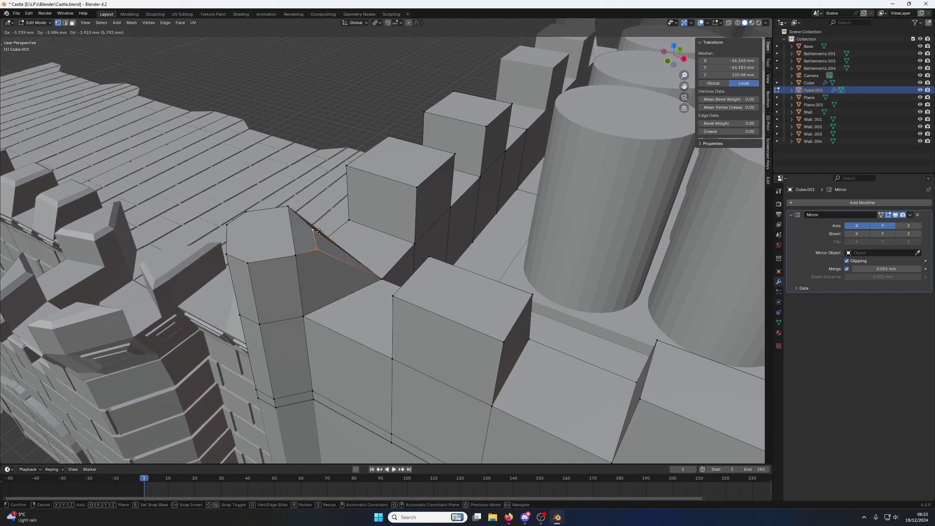
pyautogui.press('y')
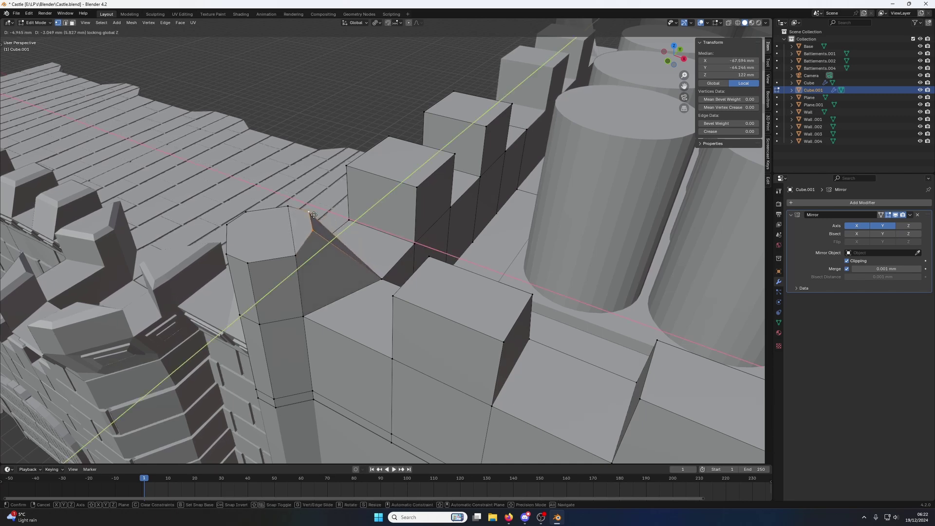
pyautogui.click(324, 210)
pyautogui.press('Tab')
pyautogui.moveTo(324, 211)
pyautogui.mouseDown(button='middle')
pyautogui.moveTo(343, 221)
pyautogui.moveTo(418, 200)
pyautogui.moveTo(491, 212)
pyautogui.moveTo(322, 205)
pyautogui.mouseUp(button='middle')
pyautogui.press('Tab')
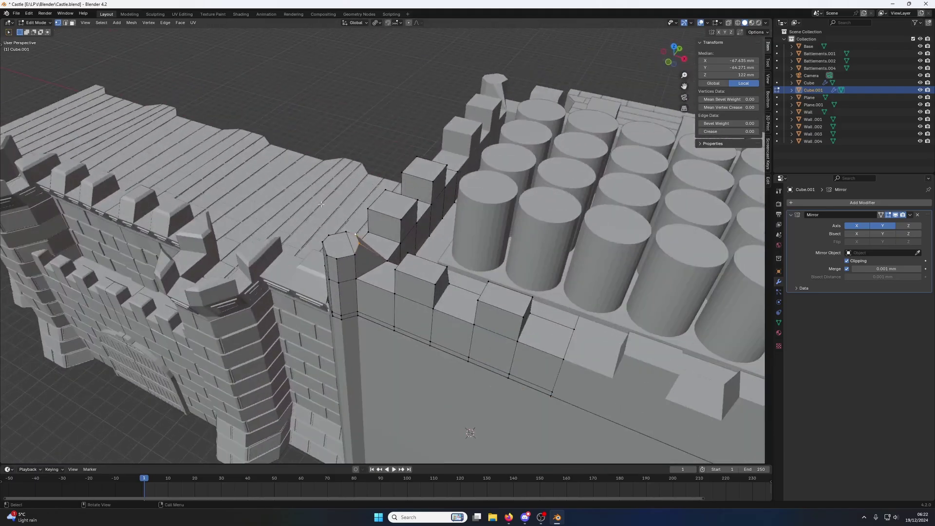
# Step: Move the inner top edges of the merlons on the Y-side rim strip about 3.3 mm inward along Y
pyautogui.moveTo(403, 210); pyautogui.dragTo(353, 290, button='middle')
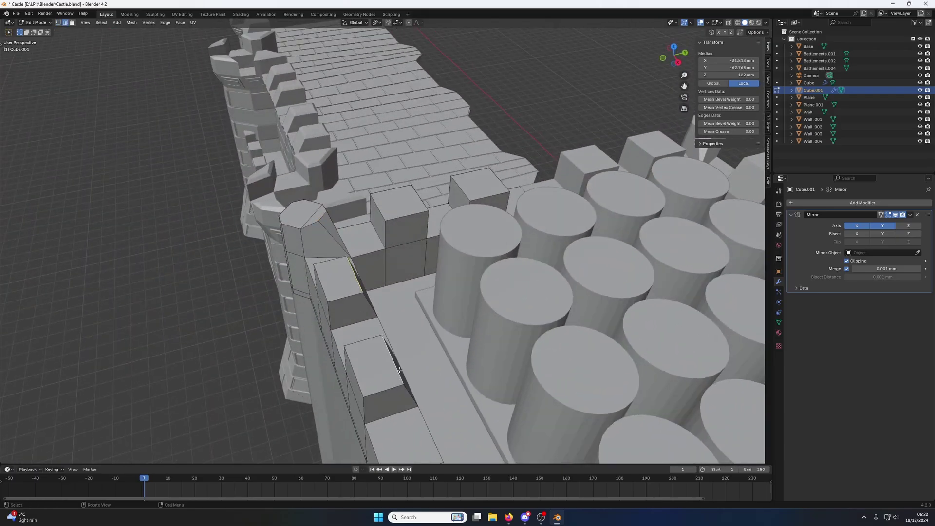
pyautogui.scroll(-3, 399, 370)
pyautogui.press('g')
pyautogui.press('y')
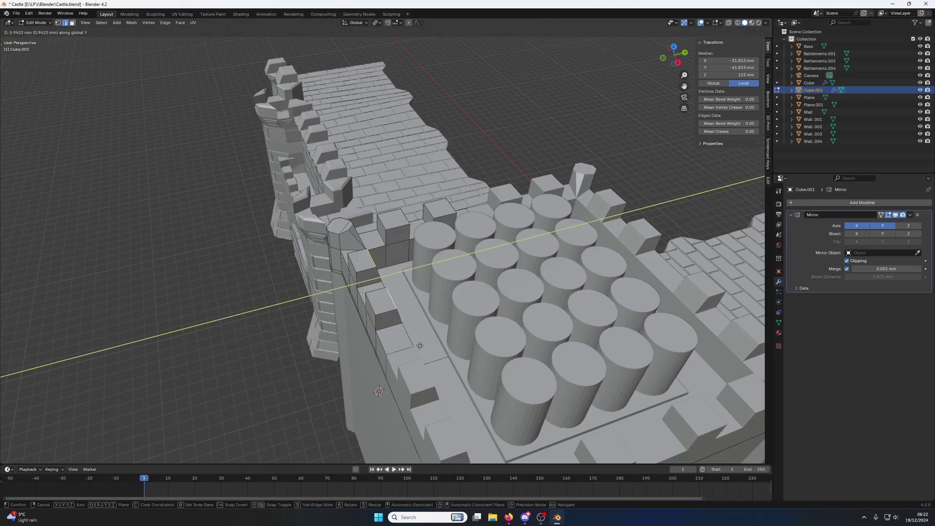
pyautogui.click(426, 345)
pyautogui.scroll(-2, 425, 345)
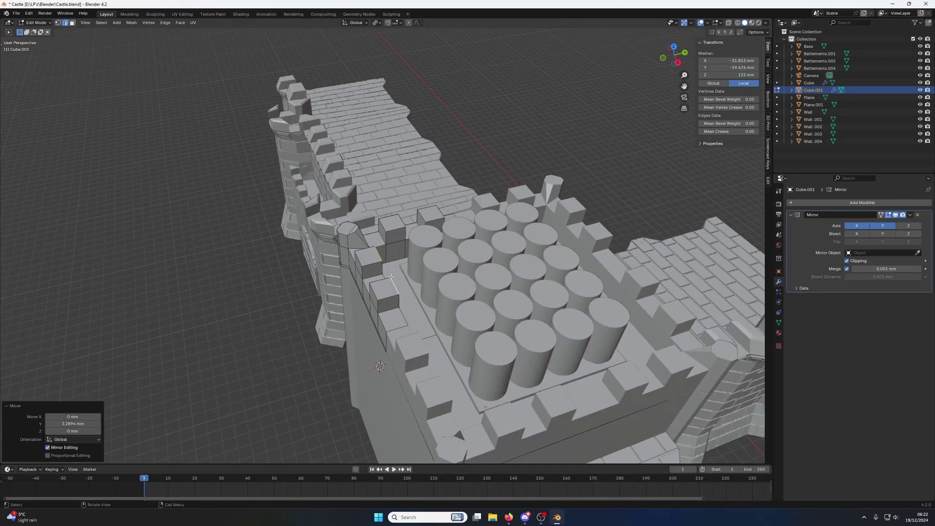
# Step: Dissolve the inner top edge of the corner turret and leave mesh editing
pyautogui.scroll(8, 386, 278)
pyautogui.scroll(3, 386, 278)
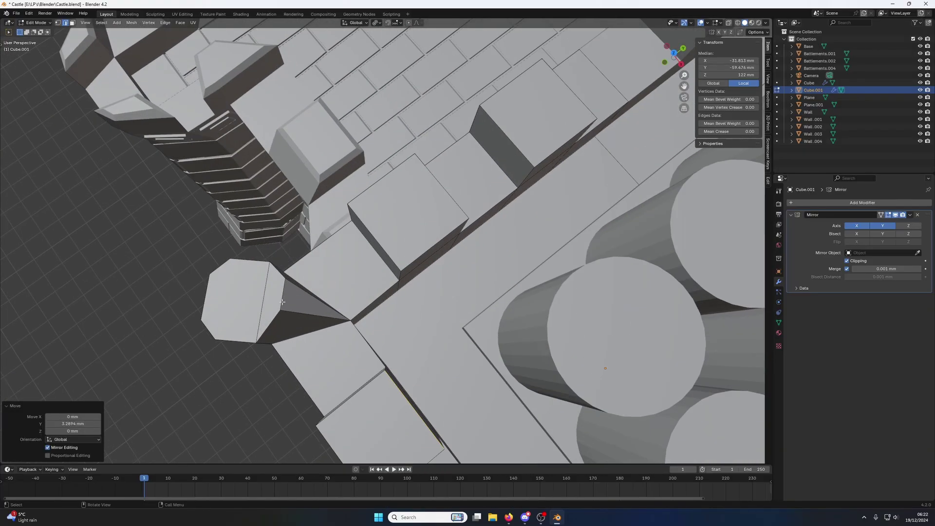
pyautogui.click(280, 285)
pyautogui.moveTo(280, 285); pyautogui.dragTo(277, 281, button='middle')
pyautogui.rightClick(276, 257)
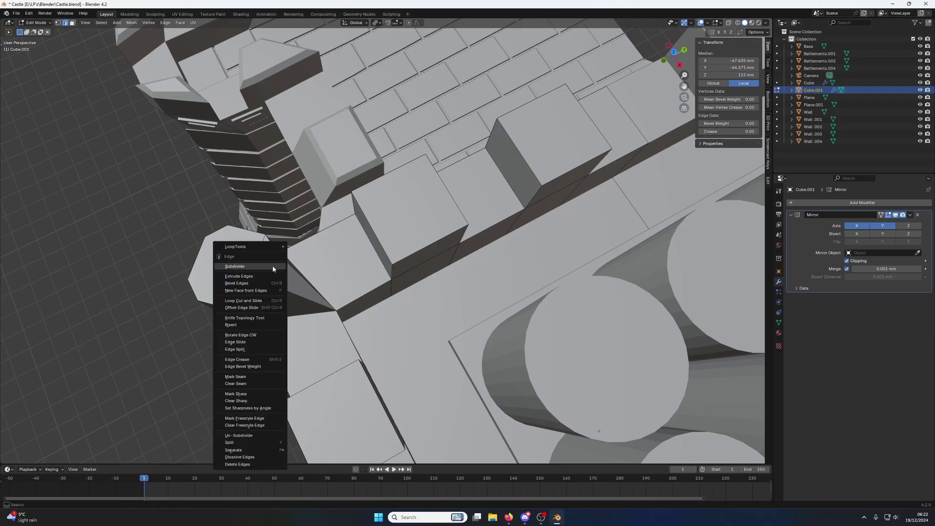
pyautogui.click(267, 452)
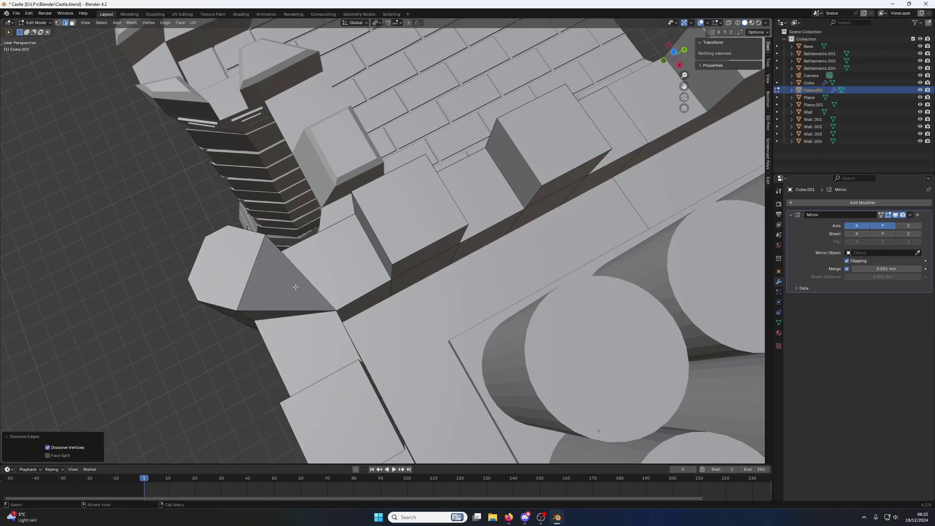
pyautogui.moveTo(267, 452); pyautogui.dragTo(511, 207, button='middle')
pyautogui.press('Tab')
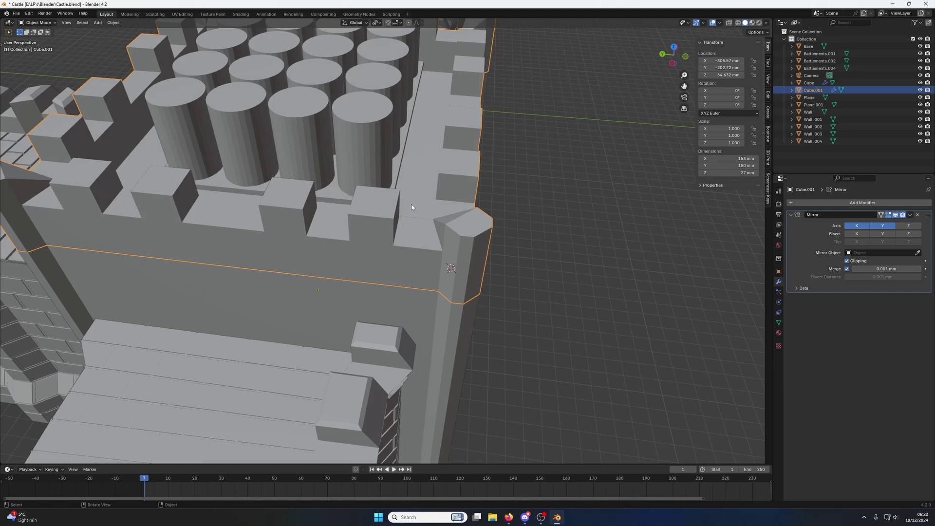
# Step: Bevel the top faces of the two merlons on each side of the corner turret and check the chamfered shape
pyautogui.press('Tab')
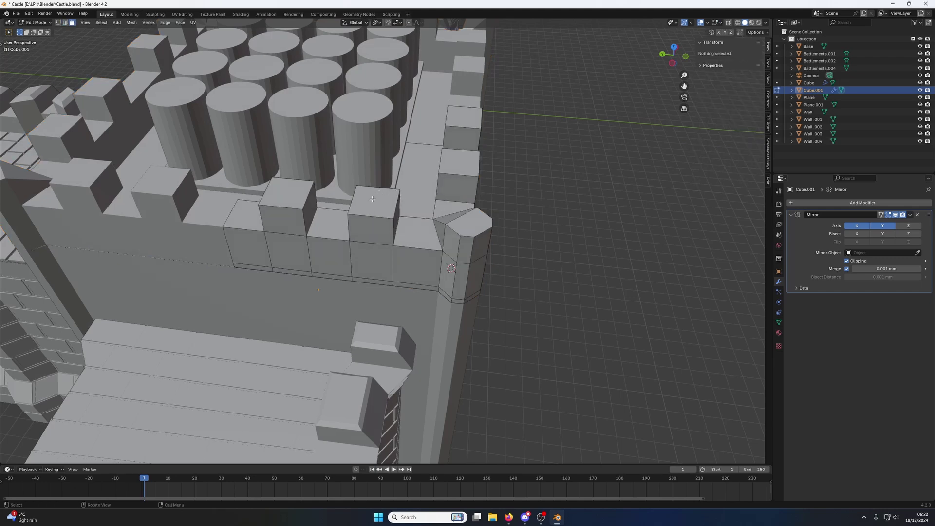
pyautogui.click(372, 200)
pyautogui.keyDown('shift'); pyautogui.click(286, 193); pyautogui.keyUp('shift')
pyautogui.keyDown('shift'); pyautogui.click(460, 163); pyautogui.keyUp('shift')
pyautogui.keyDown('shift'); pyautogui.click(464, 117); pyautogui.keyUp('shift')
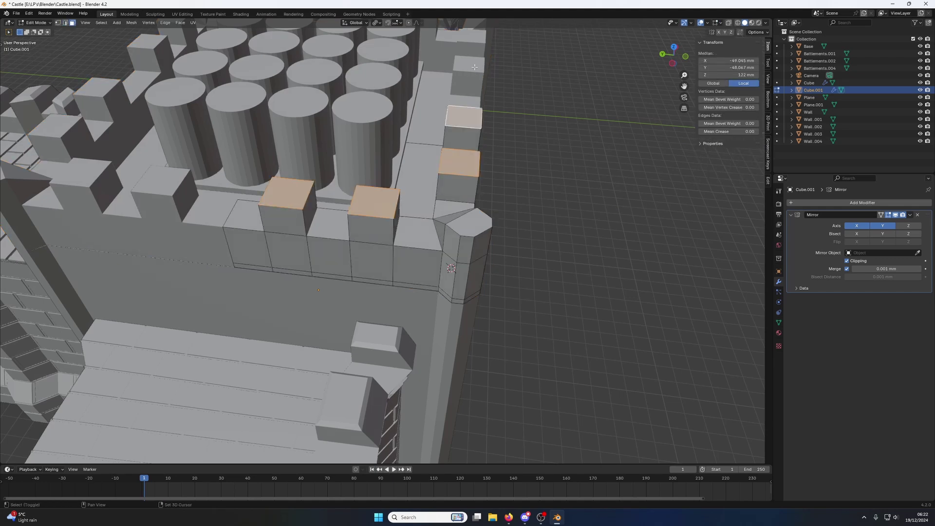
pyautogui.hotkey('ctrl', 'b')
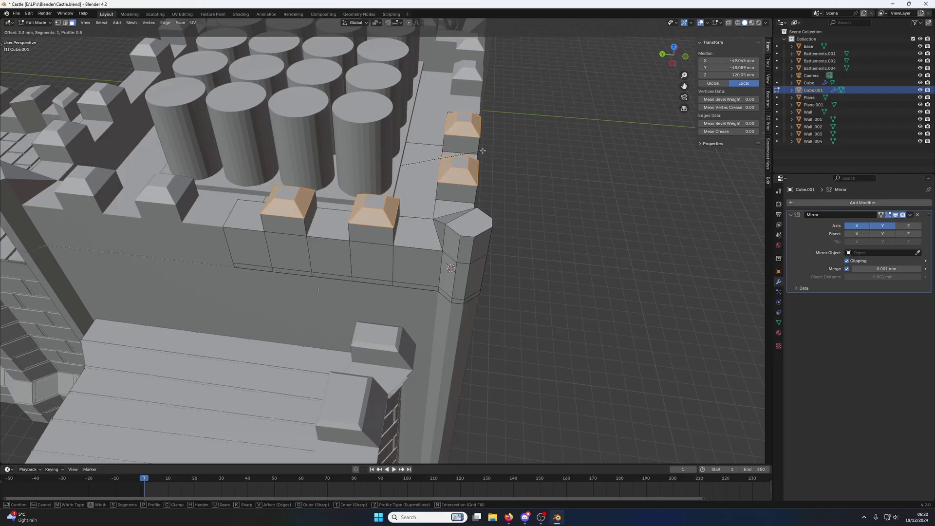
pyautogui.click(476, 150)
pyautogui.scroll(-5, 476, 150)
pyautogui.moveTo(469, 163); pyautogui.dragTo(420, 258, button='middle')
pyautogui.press('Tab')
pyautogui.press('Tab')
pyautogui.scroll(2, 420, 259)
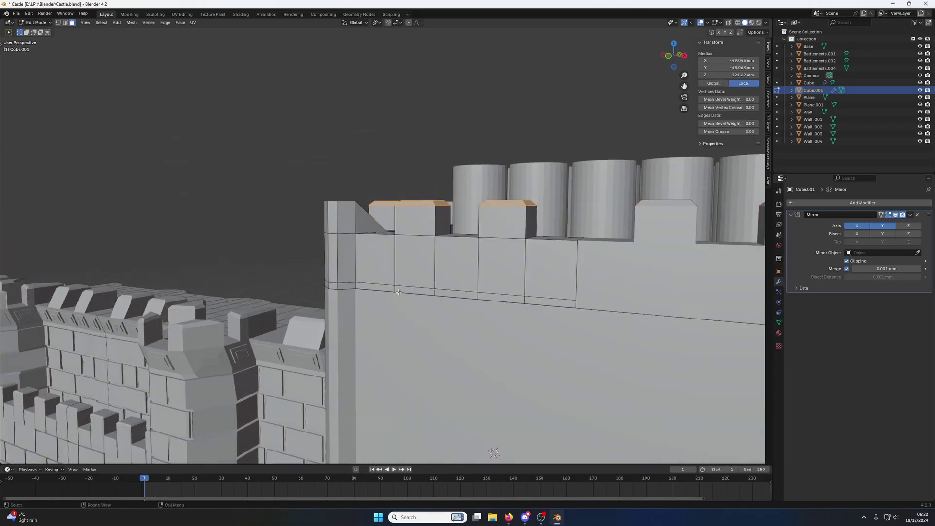
# Step: Add a horizontal loop cut around the tower body below the rim and slide it up near the body's top edge
pyautogui.scroll(-3, 398, 292)
pyautogui.moveTo(399, 292); pyautogui.dragTo(440, 319, button='middle')
pyautogui.press('Tab')
pyautogui.click(440, 320)
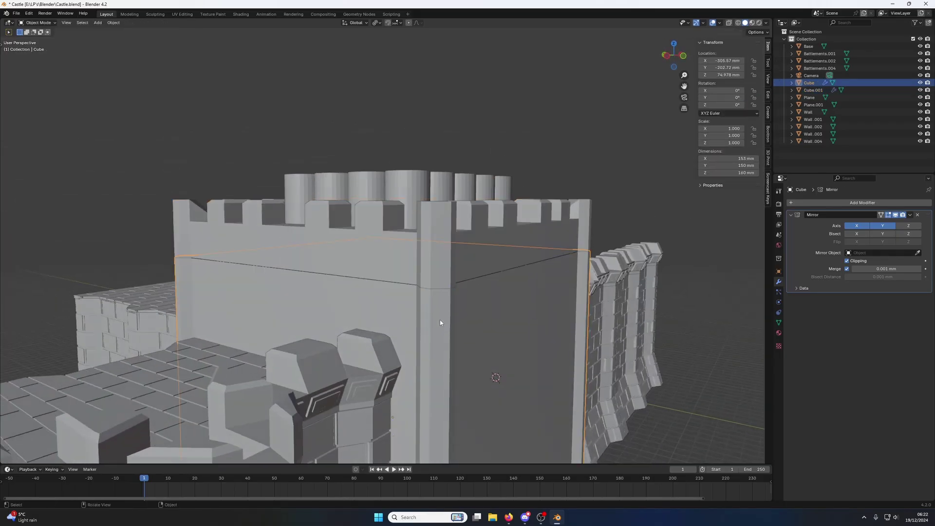
pyautogui.press('Tab')
pyautogui.hotkey('ctrl', 'r')
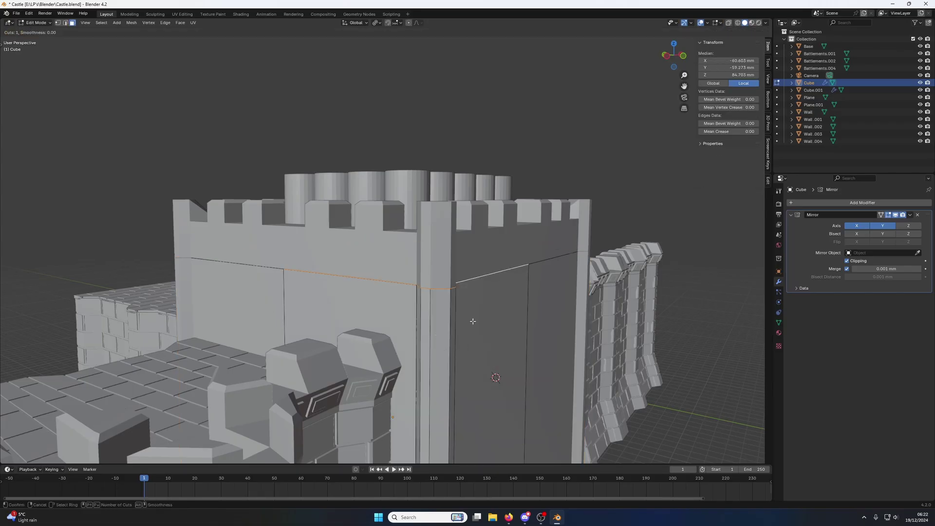
pyautogui.click(473, 321)
pyautogui.rightClick(458, 358)
pyautogui.hotkey('ctrl', 'r')
pyautogui.click(450, 350)
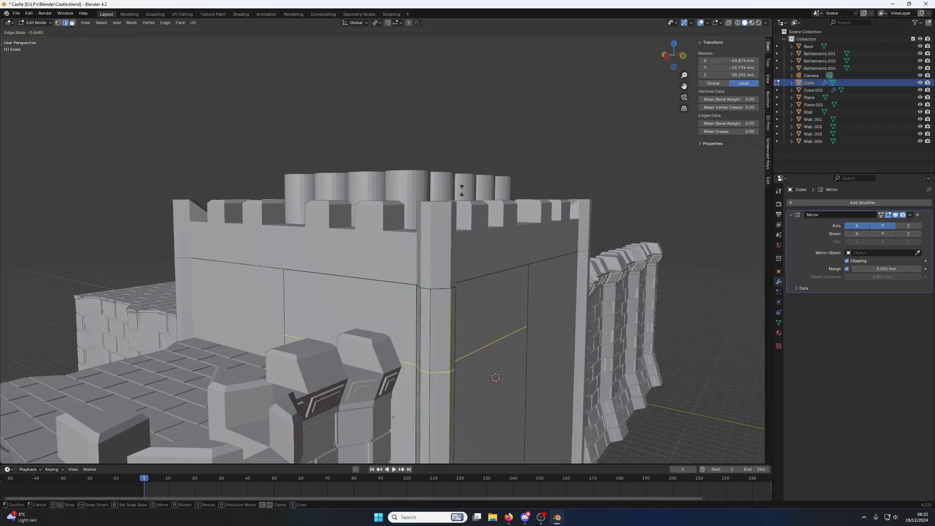
pyautogui.click(462, 191)
pyautogui.moveTo(462, 190); pyautogui.dragTo(449, 204, button='middle')
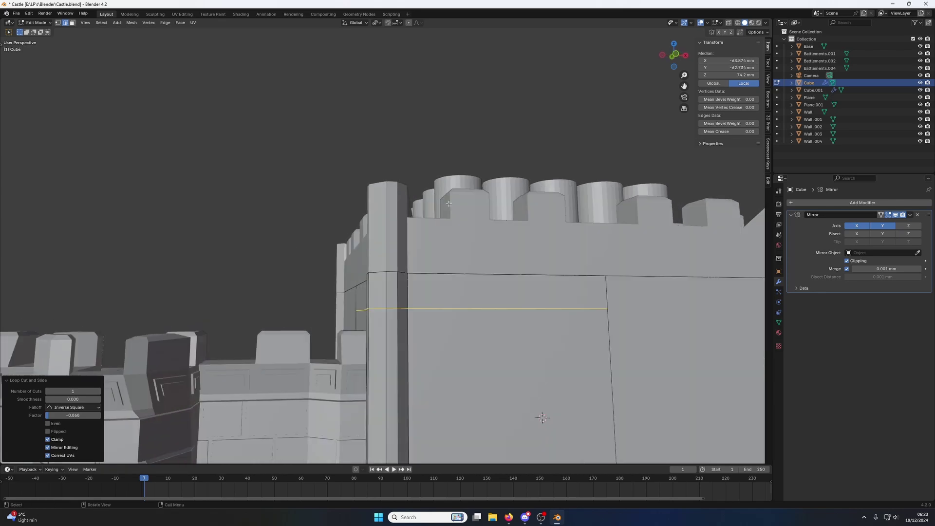
pyautogui.hotkey('ctrl', 'r')
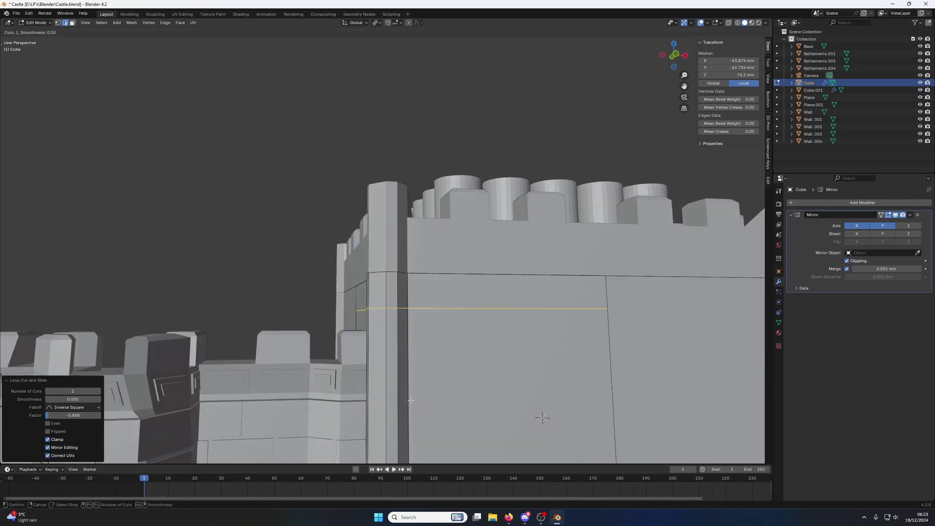
pyautogui.rightClick(307, 314)
# Step: Merge the tower body's vertices by distance with a merge distance of 0.0001 mm
pyautogui.moveTo(316, 299); pyautogui.dragTo(377, 328, button='middle')
pyautogui.keyDown('alt'); pyautogui.click(455, 289); pyautogui.keyUp('alt')
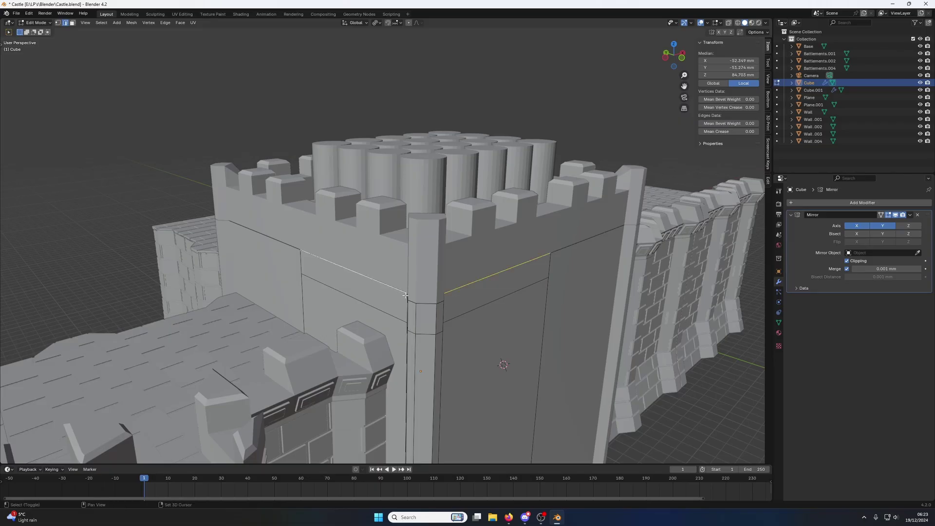
pyautogui.moveTo(420, 299); pyautogui.dragTo(453, 299, button='middle')
pyautogui.keyDown('ctrl'); pyautogui.keyDown('alt'); pyautogui.click(453, 299); pyautogui.keyUp('alt'); pyautogui.keyUp('ctrl')
pyautogui.click(450, 302)
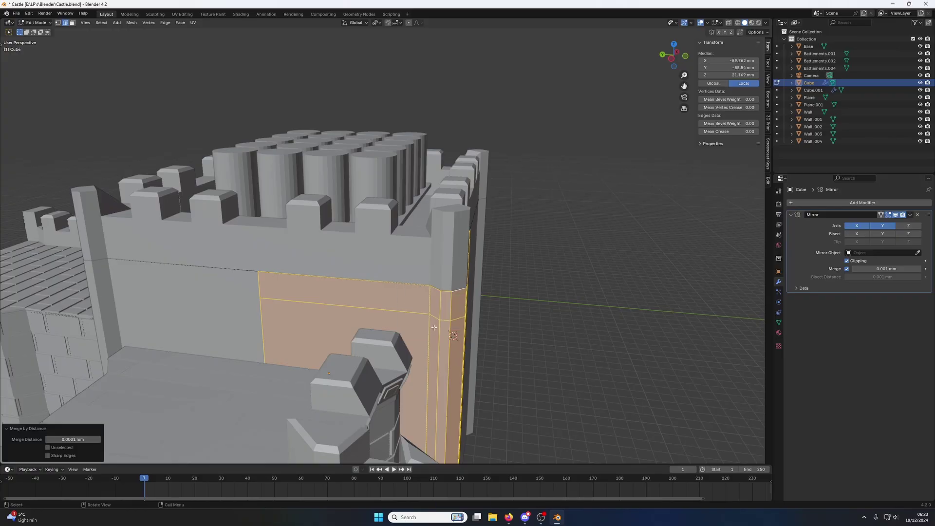
# Step: Scale the tower body's upper outer edges outward to form a flared ledge below the rim, and leave mesh editing
pyautogui.moveTo(450, 303); pyautogui.dragTo(414, 309, button='middle')
pyautogui.keyDown('alt'); pyautogui.click(420, 288); pyautogui.keyUp('alt')
pyautogui.keyDown('alt'); pyautogui.keyDown('shift'); pyautogui.click(445, 296); pyautogui.keyUp('shift'); pyautogui.keyUp('alt')
pyautogui.keyDown('alt'); pyautogui.keyDown('shift'); pyautogui.click(441, 297); pyautogui.keyUp('shift'); pyautogui.keyUp('alt')
pyautogui.press('s')
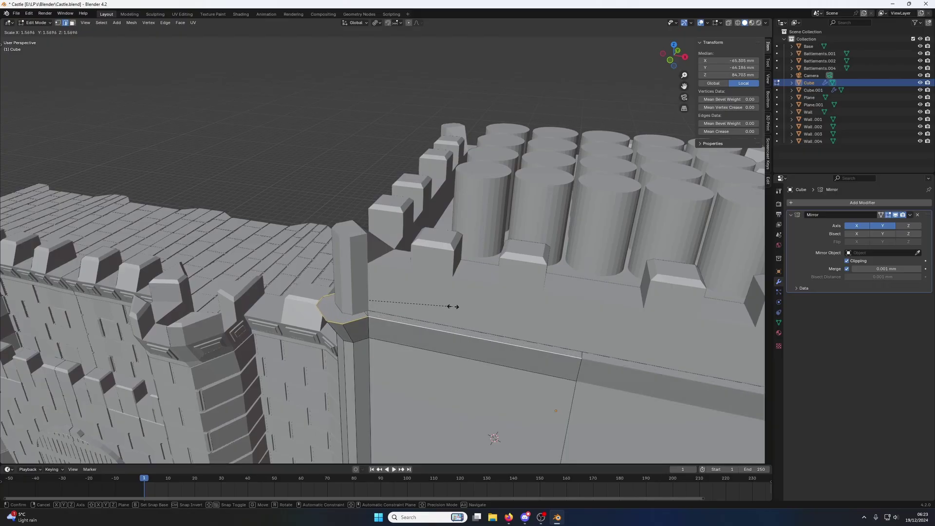
pyautogui.click(455, 307)
pyautogui.moveTo(455, 307); pyautogui.dragTo(410, 261, button='middle')
pyautogui.press('Tab')
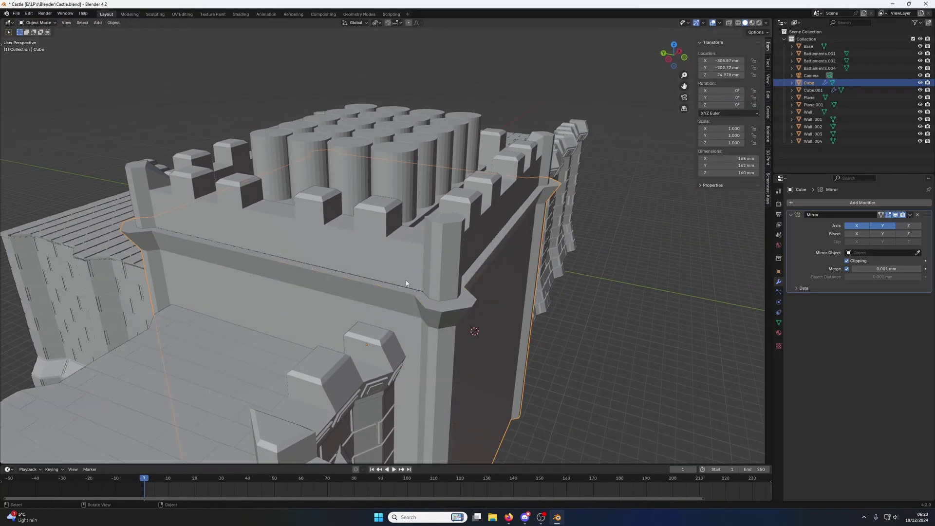
# Step: Merge the battlement rim's linked vertices by distance at 0.0001 mm
pyautogui.click(406, 281)
pyautogui.press('Tab')
pyautogui.keyDown('alt'); pyautogui.keyDown('shift'); pyautogui.click(407, 288); pyautogui.keyUp('shift'); pyautogui.keyUp('alt')
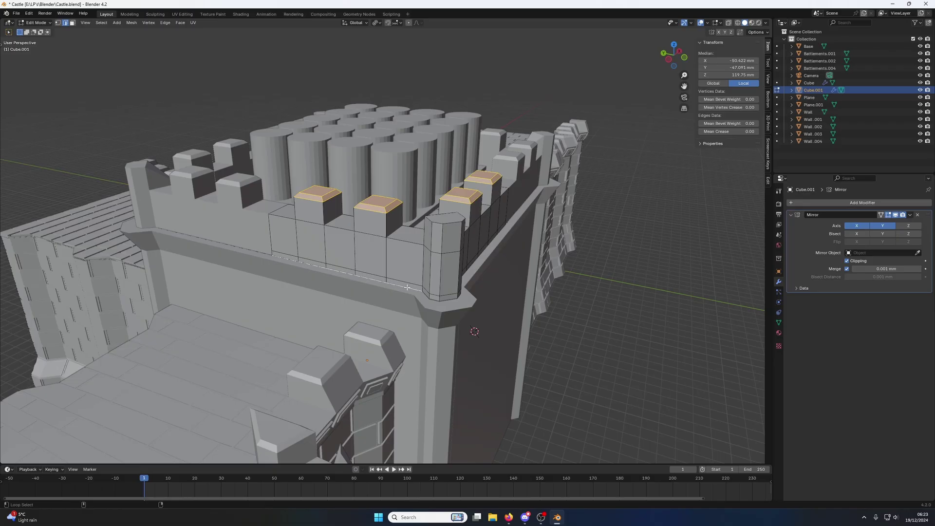
pyautogui.hotkey('ctrl', 'l')
pyautogui.press('m')
pyautogui.click(444, 299)
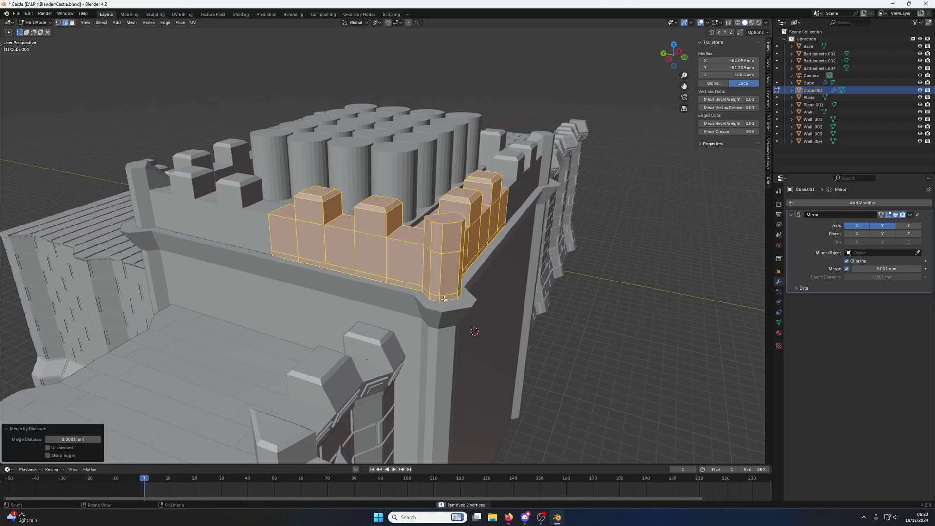
pyautogui.keyDown('alt'); pyautogui.click(413, 290); pyautogui.keyUp('alt')
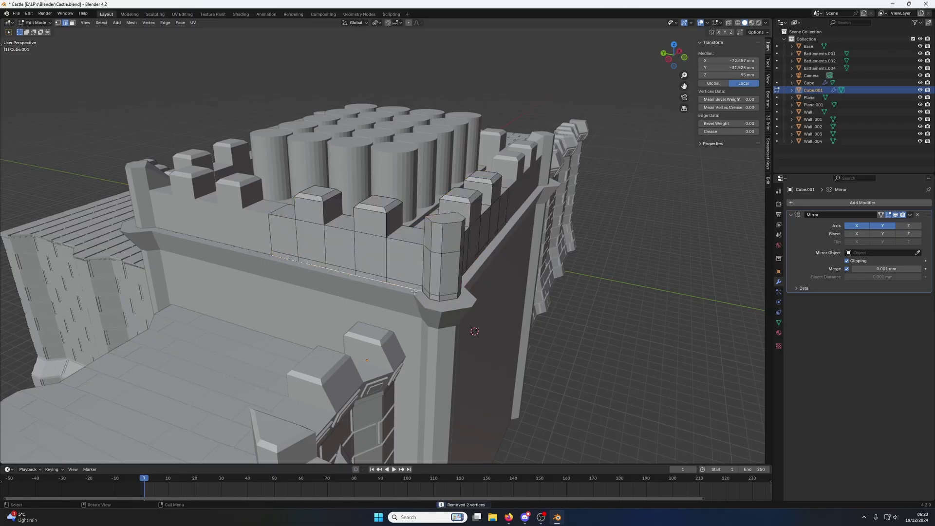
pyautogui.keyDown('alt'); pyautogui.keyDown('shift'); pyautogui.click(413, 290); pyautogui.keyUp('shift'); pyautogui.keyUp('alt')
pyautogui.keyDown('alt'); pyautogui.keyDown('shift'); pyautogui.click(413, 291); pyautogui.keyUp('shift'); pyautogui.keyUp('alt')
pyautogui.keyDown('alt'); pyautogui.keyDown('shift'); pyautogui.click(449, 300); pyautogui.keyUp('shift'); pyautogui.keyUp('alt')
pyautogui.moveTo(456, 298); pyautogui.dragTo(396, 298, button='middle')
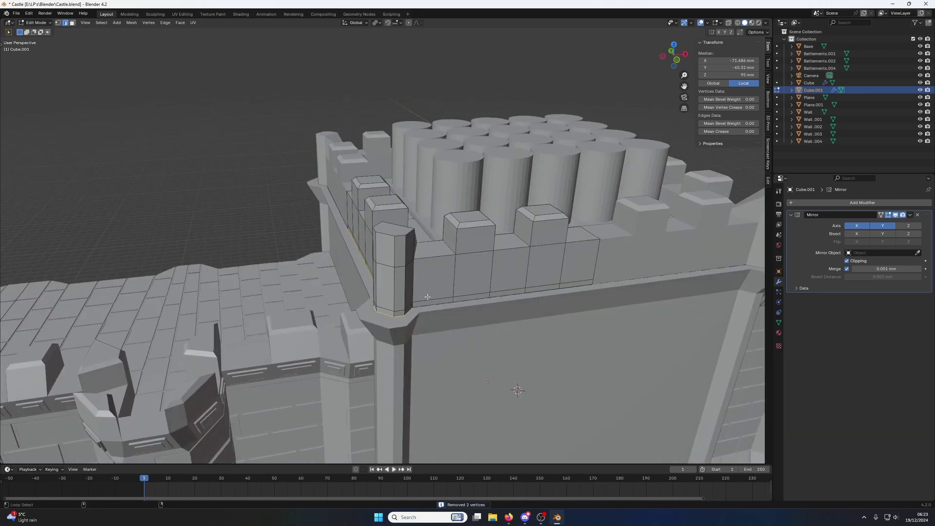
pyautogui.keyDown('alt'); pyautogui.keyDown('shift'); pyautogui.click(432, 305); pyautogui.keyUp('shift'); pyautogui.keyUp('alt')
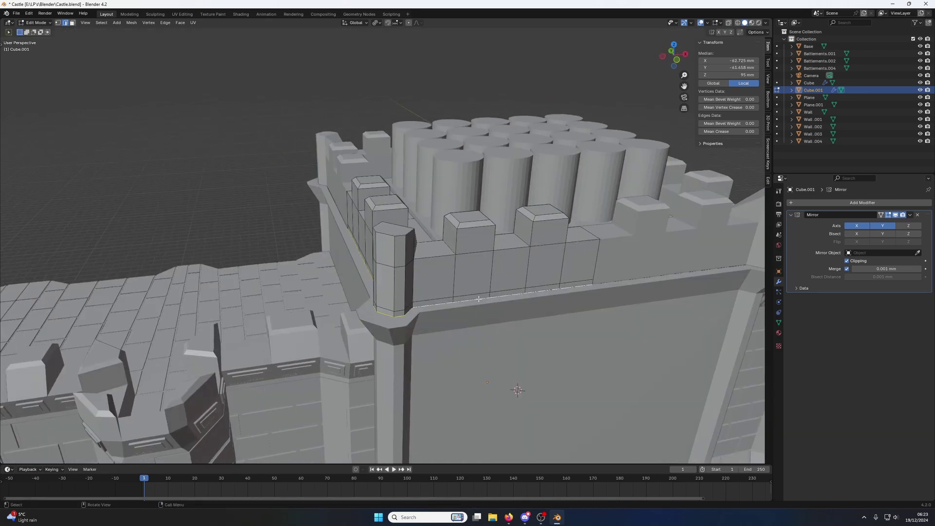
pyautogui.moveTo(479, 299); pyautogui.dragTo(490, 293, button='middle')
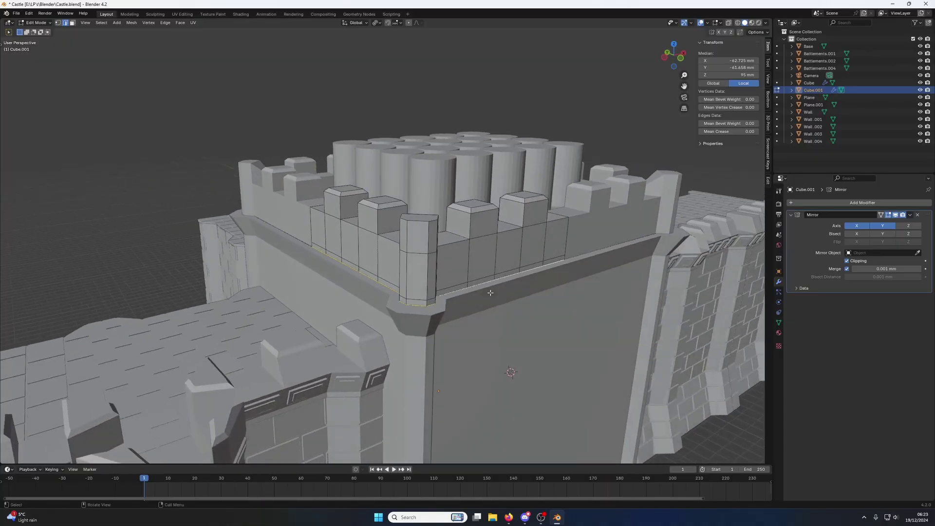
pyautogui.keyDown('alt'); pyautogui.keyDown('shift'); pyautogui.click(461, 285); pyautogui.keyUp('shift'); pyautogui.keyUp('alt')
# Step: Dissolve the horizontal edge loop just above the bottom of the battlement rim
pyautogui.click(462, 285)
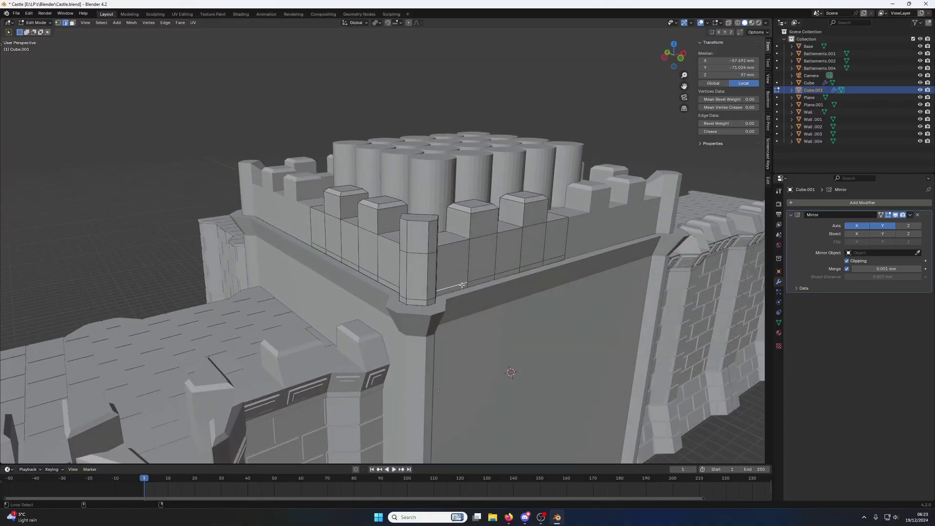
pyautogui.keyDown('alt'); pyautogui.click(447, 290); pyautogui.keyUp('alt')
pyautogui.rightClick(447, 290)
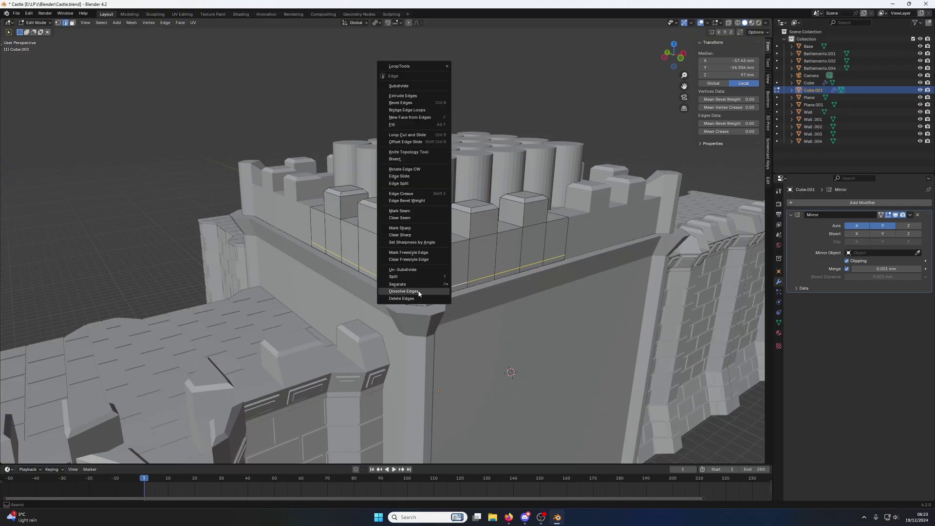
pyautogui.click(438, 291)
pyautogui.keyDown('alt'); pyautogui.keyDown('shift'); pyautogui.click(451, 293); pyautogui.keyUp('shift'); pyautogui.keyUp('alt')
pyautogui.keyDown('alt'); pyautogui.keyDown('shift'); pyautogui.click(451, 293); pyautogui.keyUp('shift'); pyautogui.keyUp('alt')
pyautogui.keyDown('alt'); pyautogui.keyDown('shift'); pyautogui.click(451, 293); pyautogui.keyUp('shift'); pyautogui.keyUp('alt')
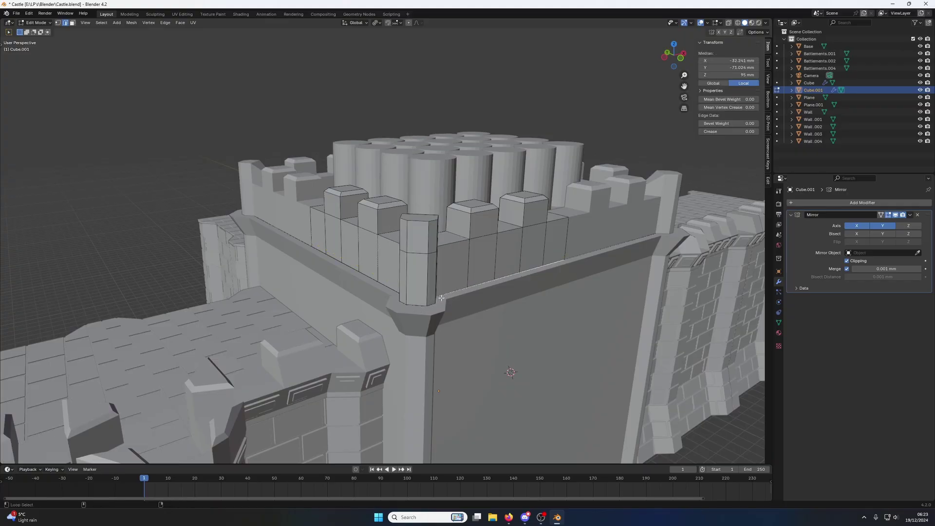
pyautogui.keyDown('alt'); pyautogui.keyDown('shift'); pyautogui.click(394, 291); pyautogui.keyUp('shift'); pyautogui.keyUp('alt')
pyautogui.keyDown('alt'); pyautogui.keyDown('shift'); pyautogui.click(406, 304); pyautogui.keyUp('shift'); pyautogui.keyUp('alt')
pyautogui.keyDown('alt'); pyautogui.keyDown('shift'); pyautogui.click(412, 303); pyautogui.keyUp('shift'); pyautogui.keyUp('alt')
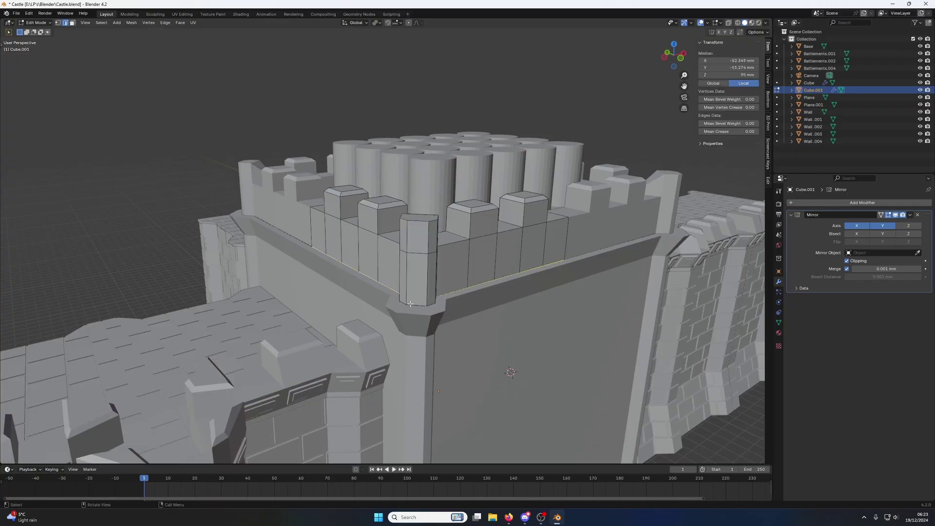
pyautogui.press('s')
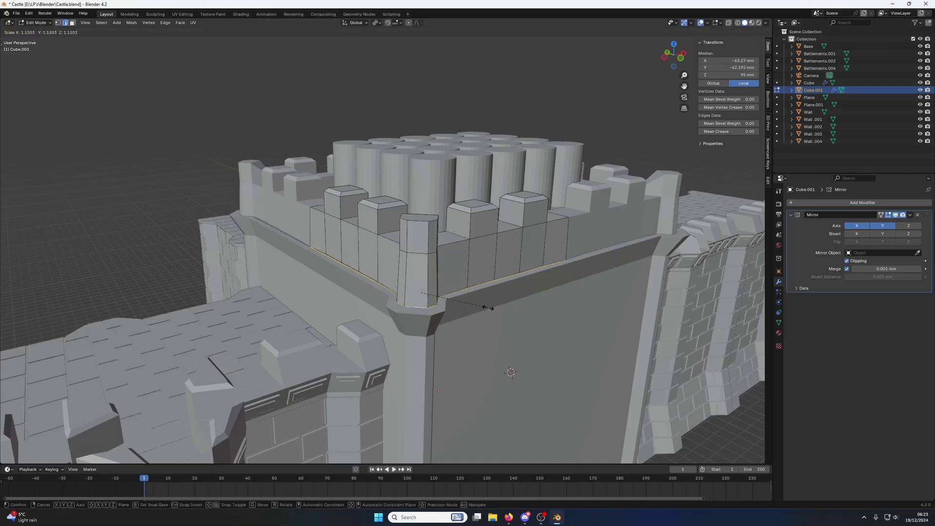
pyautogui.press('Escape')
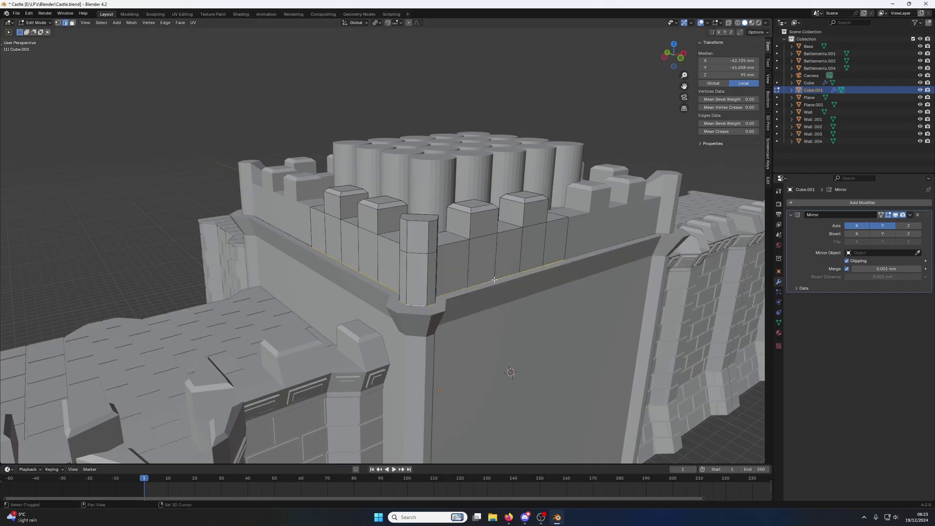
pyautogui.press('l')
pyautogui.press('m')
pyautogui.click(494, 281)
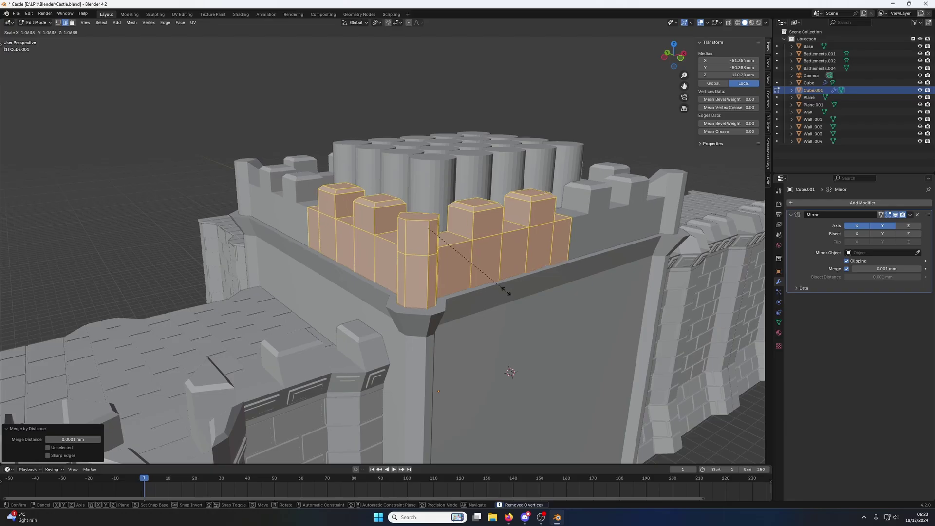
pyautogui.click(475, 283)
pyautogui.hotkey('alt', 'a')
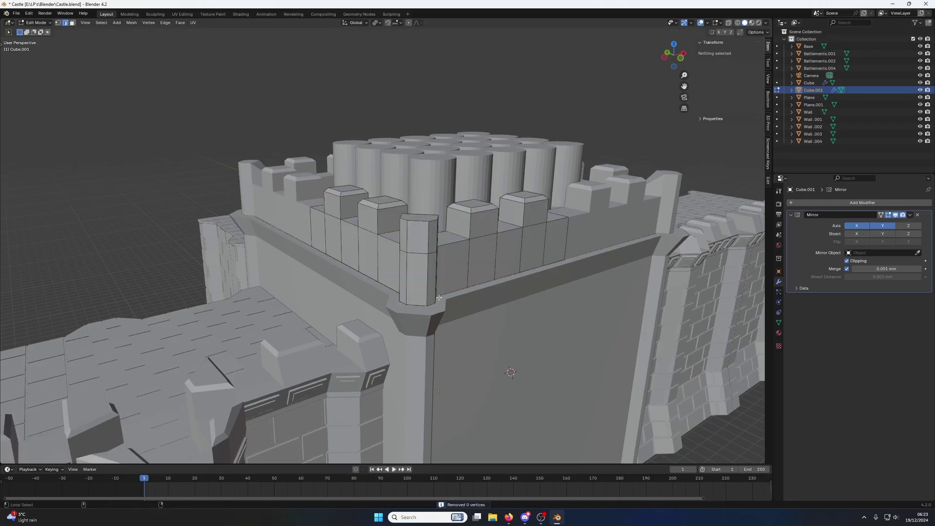
# Step: Scale the rim's outer bottom edges, including the corner turret's base, outward to flare towards the ledge
pyautogui.keyDown('alt'); pyautogui.click(427, 301); pyautogui.keyUp('alt')
pyautogui.hotkey('alt', 'a')
pyautogui.keyDown('alt'); pyautogui.click(442, 298); pyautogui.keyUp('alt')
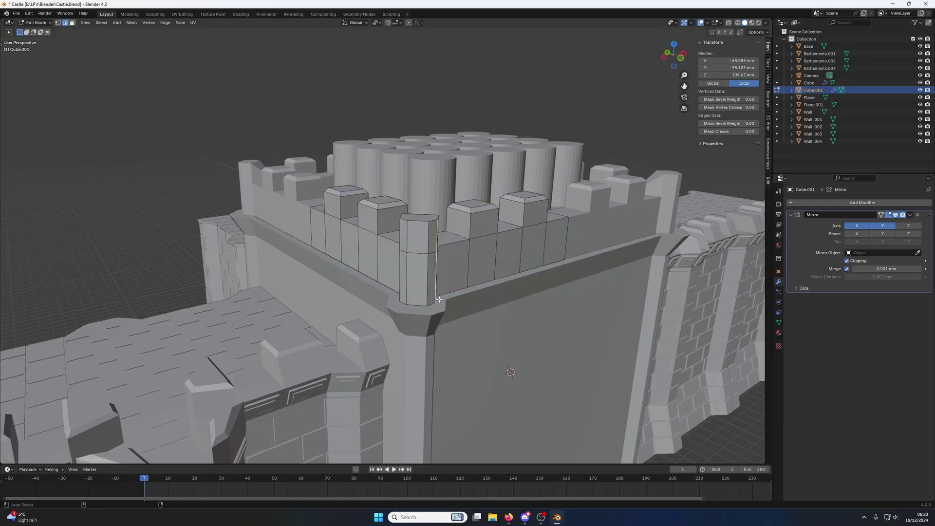
pyautogui.keyDown('alt'); pyautogui.click(443, 297); pyautogui.keyUp('alt')
pyautogui.keyDown('alt'); pyautogui.keyDown('shift'); pyautogui.click(448, 294); pyautogui.keyUp('shift'); pyautogui.keyUp('alt')
pyautogui.keyDown('alt'); pyautogui.keyDown('shift'); pyautogui.click(448, 294); pyautogui.keyUp('shift'); pyautogui.keyUp('alt')
pyautogui.keyDown('alt'); pyautogui.keyDown('shift'); pyautogui.click(417, 305); pyautogui.keyUp('shift'); pyautogui.keyUp('alt')
pyautogui.keyDown('alt'); pyautogui.keyDown('shift'); pyautogui.click(402, 293); pyautogui.keyUp('shift'); pyautogui.keyUp('alt')
pyautogui.press('s')
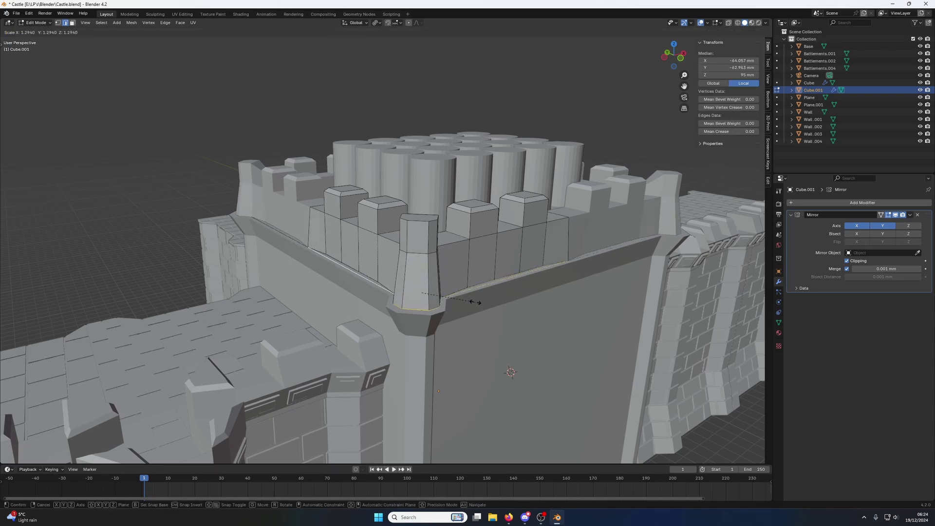
pyautogui.click(489, 303)
# Step: Move the middle bottom edges of the rim wall on the Y side about 3.5 mm outward along Y
pyautogui.moveTo(489, 303); pyautogui.dragTo(473, 298, button='middle')
pyautogui.click(474, 300)
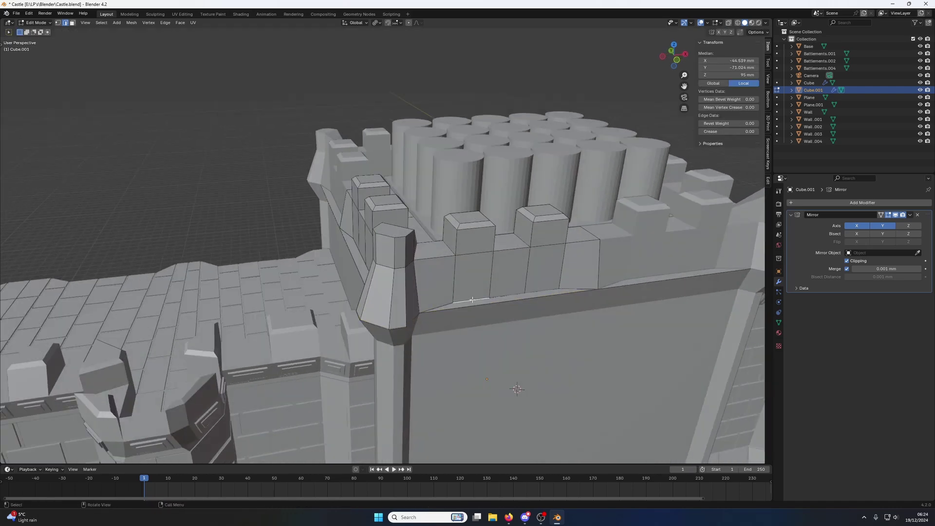
pyautogui.keyDown('shift'); pyautogui.click(540, 291); pyautogui.keyUp('shift')
pyautogui.keyDown('shift'); pyautogui.click(519, 292); pyautogui.keyUp('shift')
pyautogui.press('g')
pyautogui.press('y')
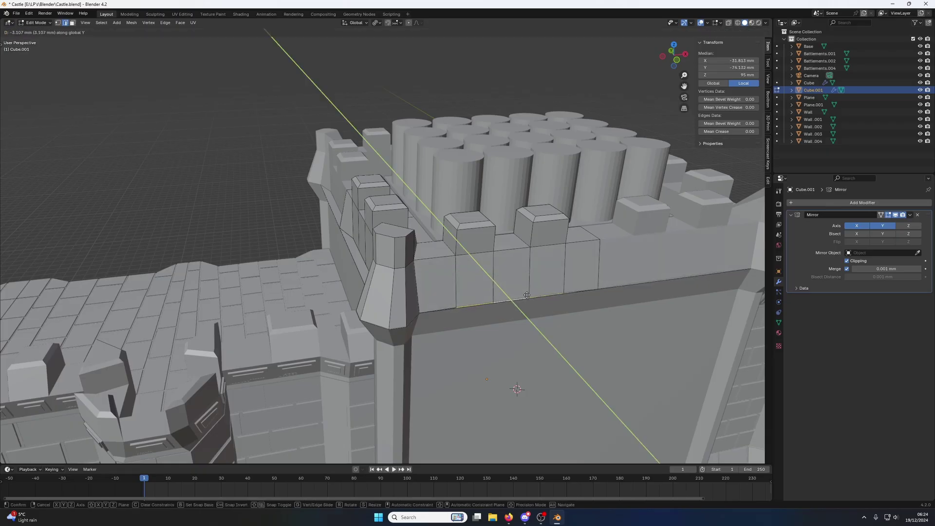
pyautogui.click(527, 295)
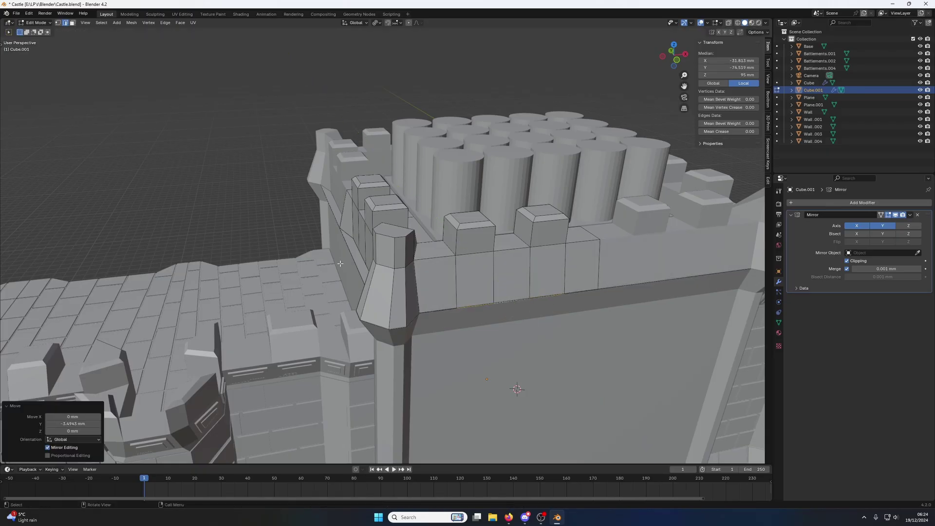
# Step: Move the middle bottom edges of the rim wall on the X side about 3.7 mm outward along X
pyautogui.moveTo(527, 295); pyautogui.dragTo(347, 266, button='middle')
pyautogui.click(347, 267)
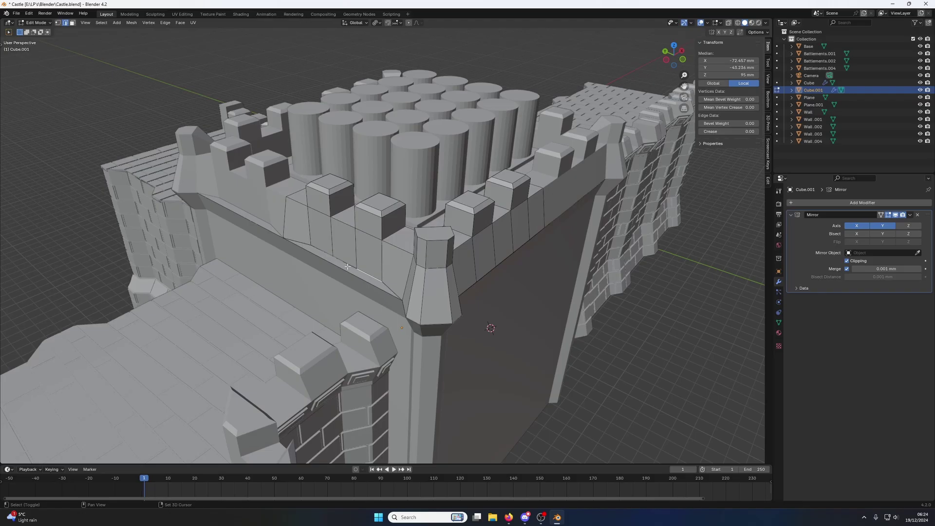
pyautogui.keyDown('shift'); pyautogui.click(323, 255); pyautogui.keyUp('shift')
pyautogui.press('g')
pyautogui.press('x')
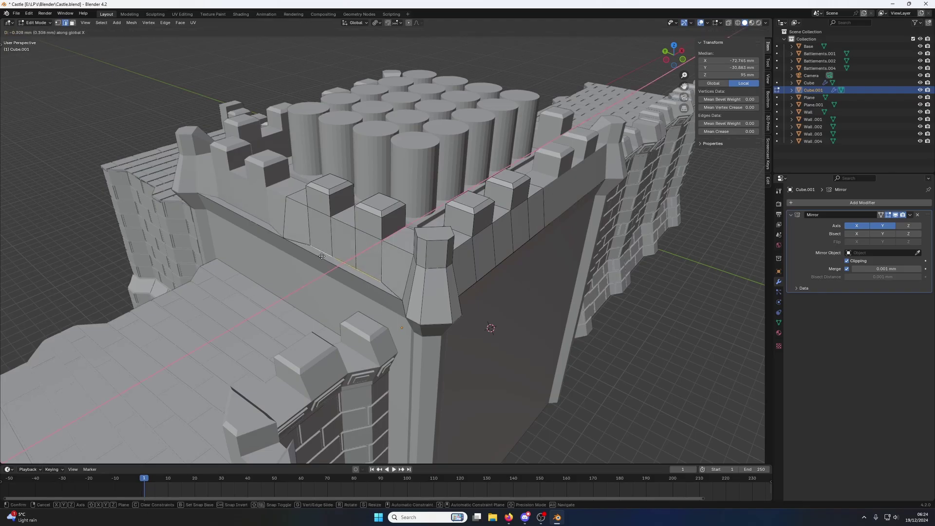
pyautogui.click(317, 259)
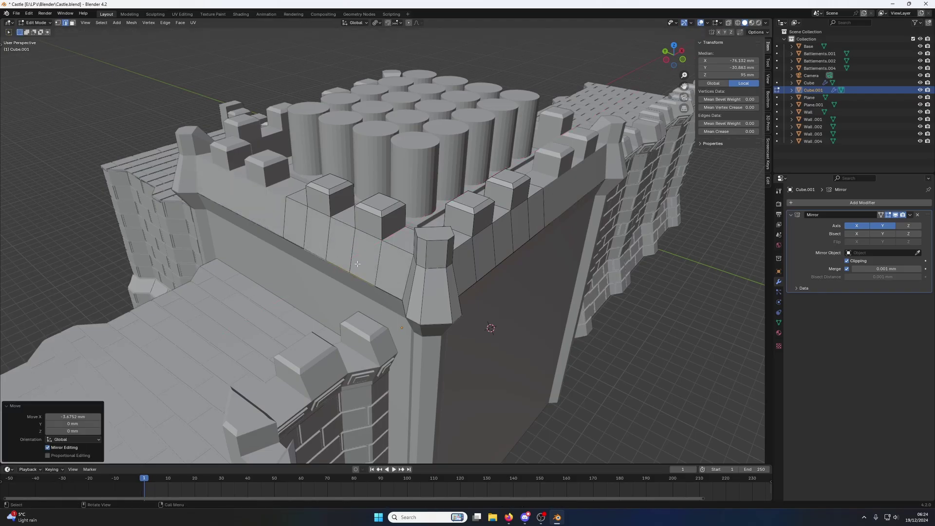
# Step: Finish editing the battlement rim and open the tower body's mesh for editing
pyautogui.scroll(-4, 358, 263)
pyautogui.press('Tab')
pyautogui.moveTo(379, 265); pyautogui.dragTo(477, 253, button='middle')
pyautogui.scroll(-3, 594, 200)
pyautogui.press('Tab')
pyautogui.scroll(6, 453, 282)
pyautogui.click(454, 282)
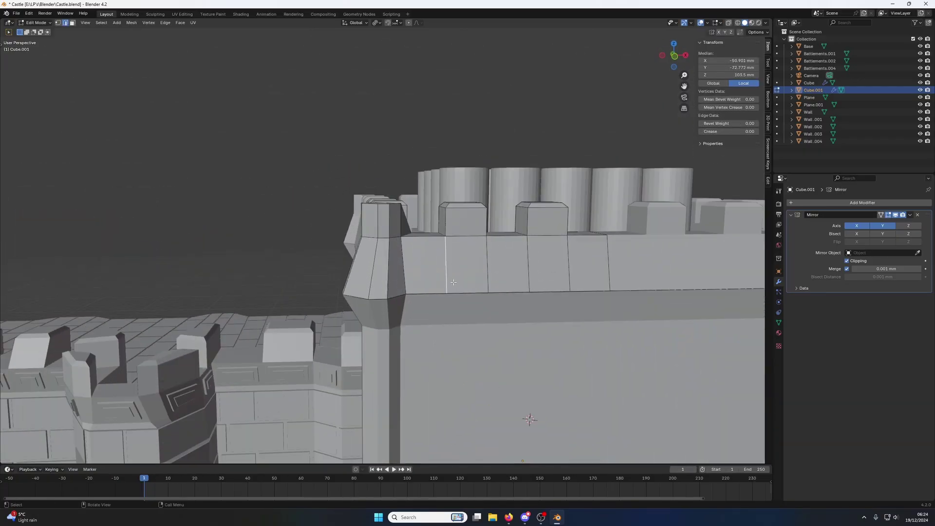
pyautogui.press('Tab')
pyautogui.moveTo(454, 282); pyautogui.dragTo(470, 313, button='middle')
pyautogui.click(465, 272)
pyautogui.scroll(-6, 431, 320)
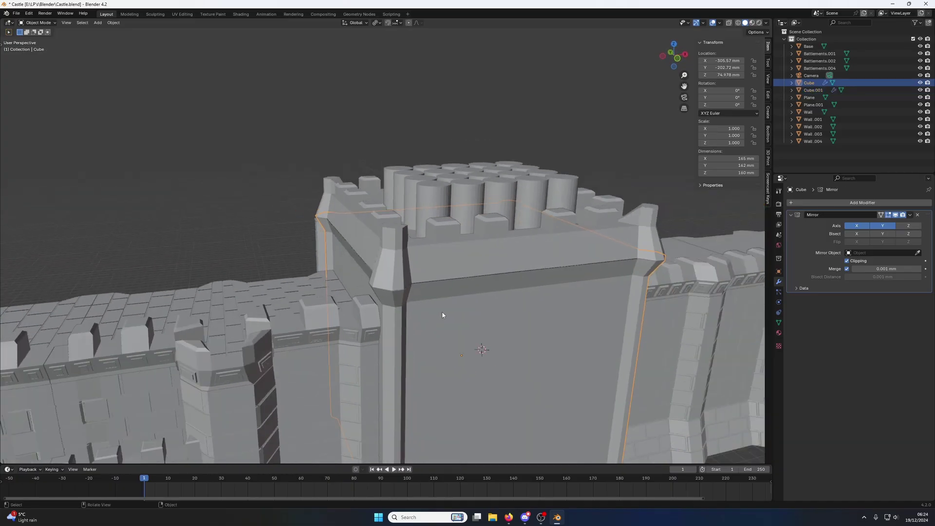
pyautogui.scroll(-2, 400, 268)
pyautogui.moveTo(399, 263); pyautogui.dragTo(358, 266, button='middle')
pyautogui.scroll(4, 442, 314)
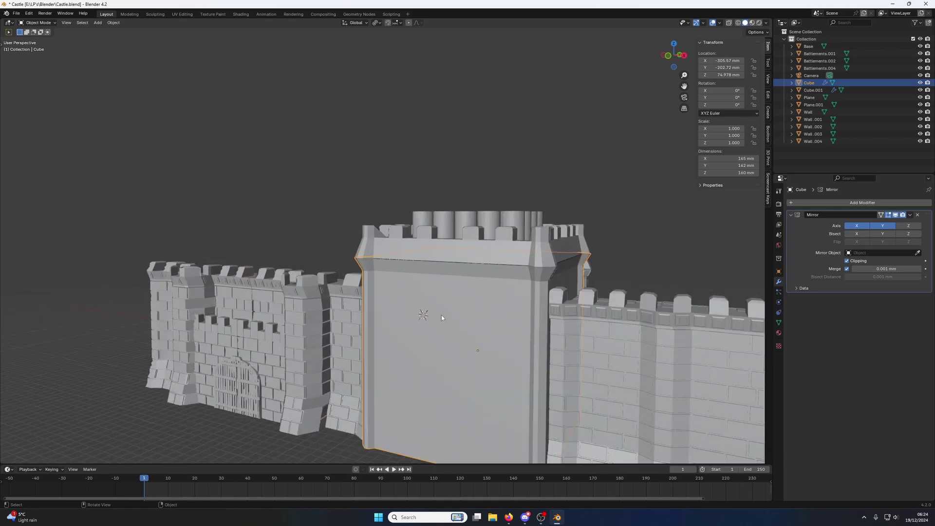
pyautogui.press('Tab')
pyautogui.click(434, 316)
pyautogui.moveTo(432, 316); pyautogui.dragTo(417, 323, button='middle')
pyautogui.hotkey('ctrl', 'r')
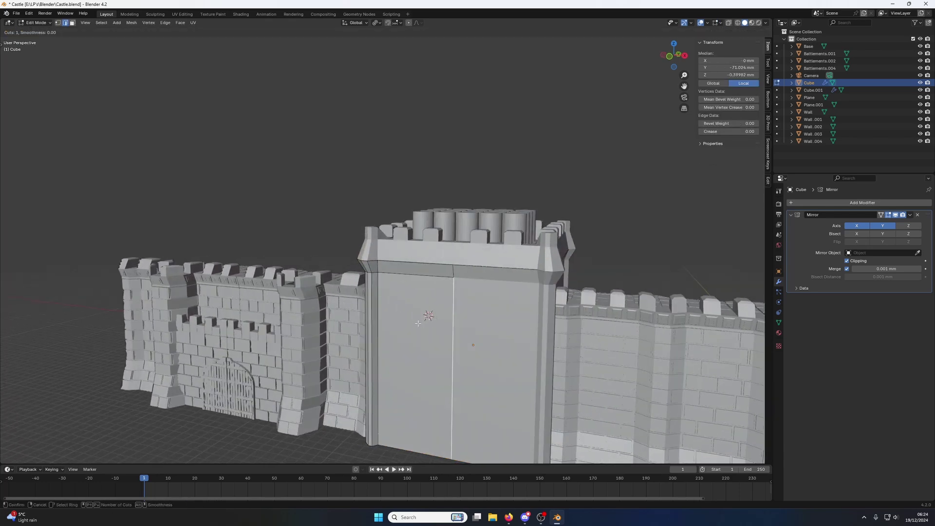
pyautogui.scroll(8, 376, 319)
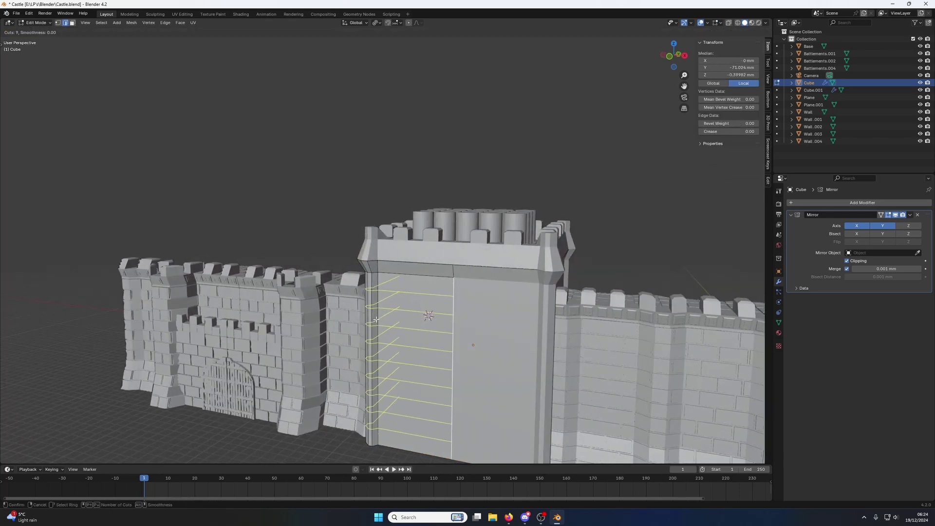
pyautogui.rightClick(376, 320)
pyautogui.scroll(4, 376, 322)
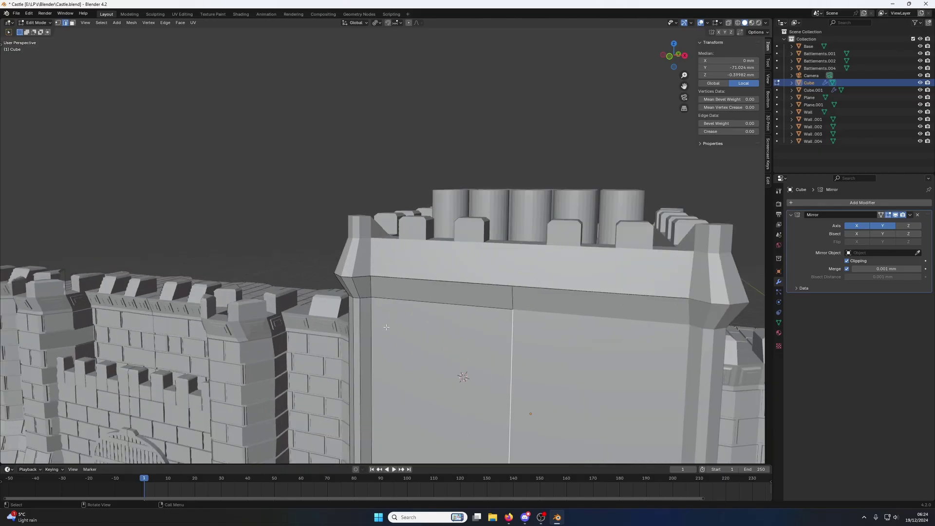
pyautogui.press('KP_1')
pyautogui.keyDown('shift'); pyautogui.moveTo(366, 342); pyautogui.dragTo(436, 222, button='middle'); pyautogui.keyUp('shift')
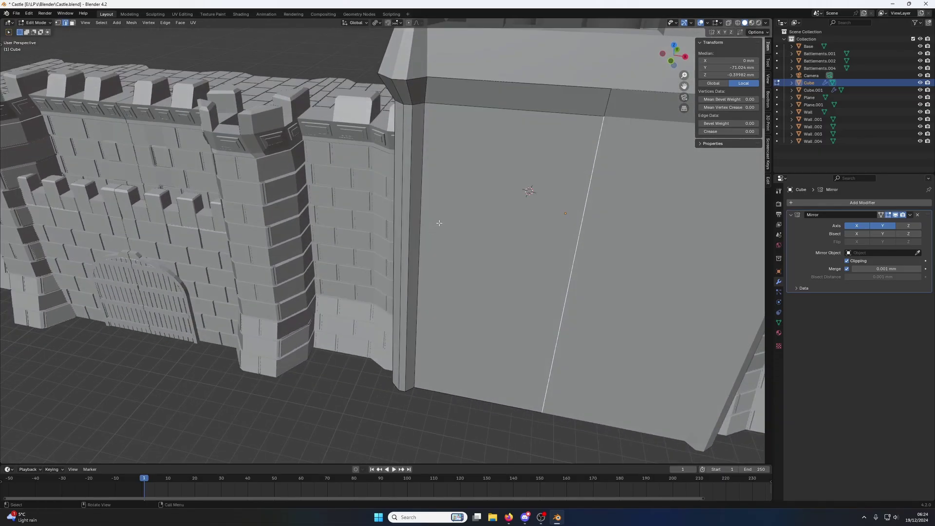
# Step: Try eight evenly spaced horizontal loop cuts around the tower body below the ledge, and undo them
pyautogui.hotkey('ctrl', 'r')
pyautogui.scroll(7, 445, 233)
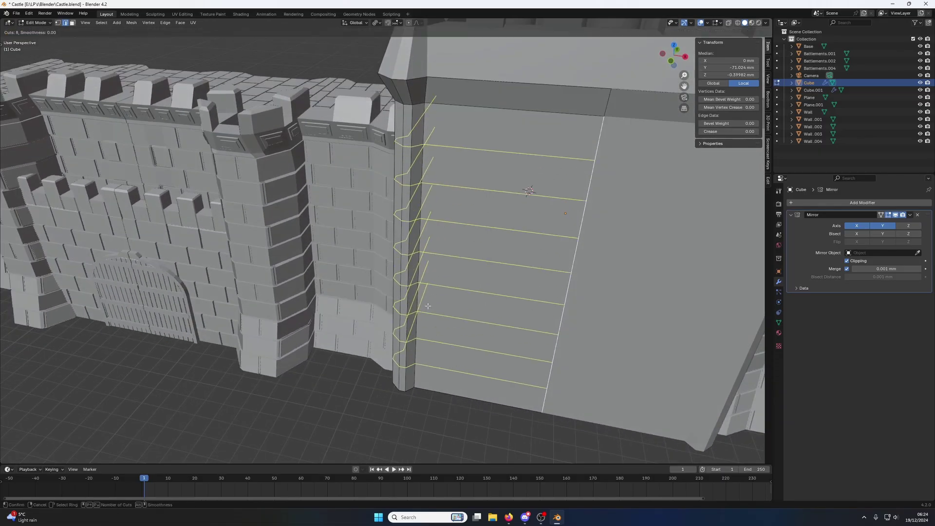
pyautogui.click(427, 306)
pyautogui.rightClick(428, 306)
pyautogui.moveTo(428, 305); pyautogui.dragTo(404, 246, button='middle')
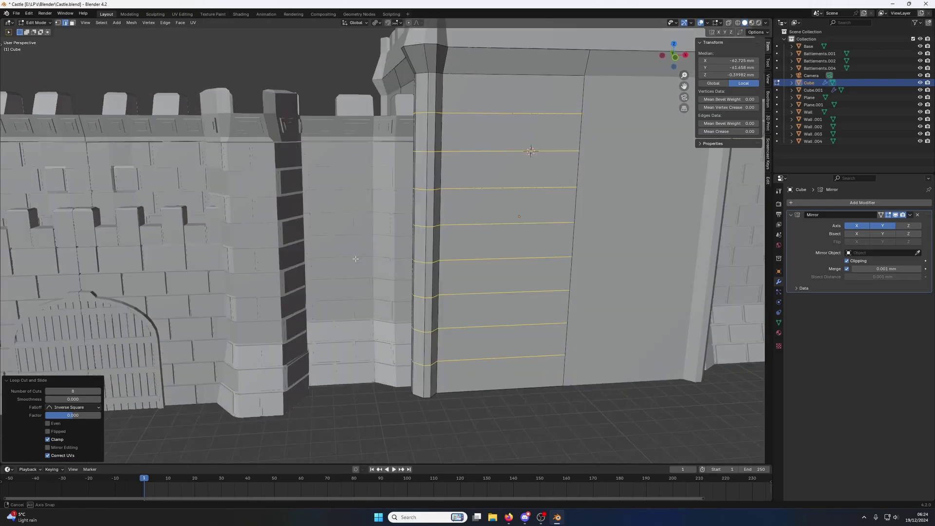
pyautogui.hotkey('ctrl', 'z')
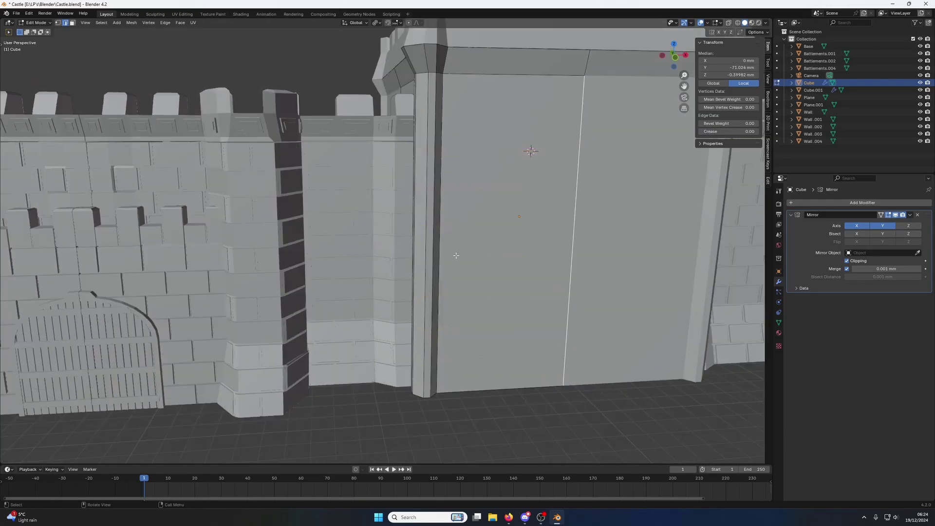
# Step: Try ten horizontal loop cuts around the tower body below the ledge, and undo them
pyautogui.hotkey('ctrl', 'r')
pyautogui.scroll(9, 446, 288)
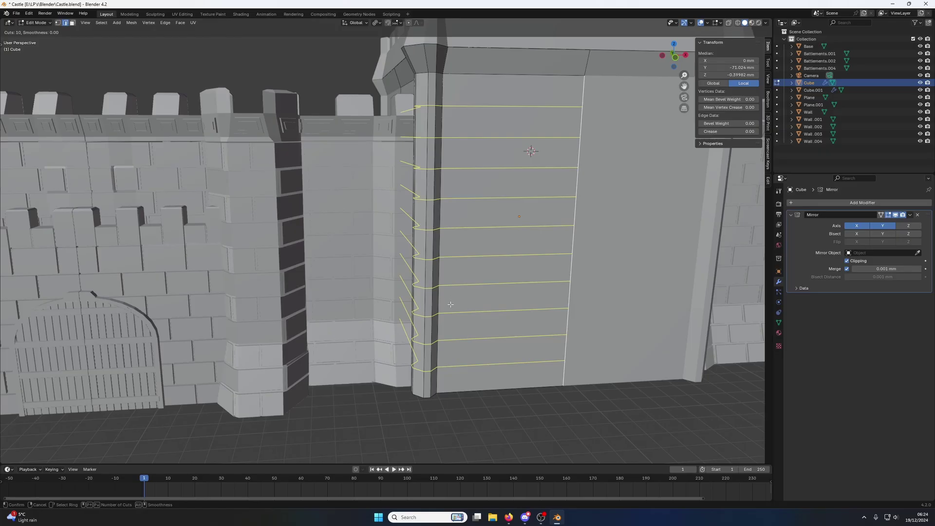
pyautogui.click(451, 302)
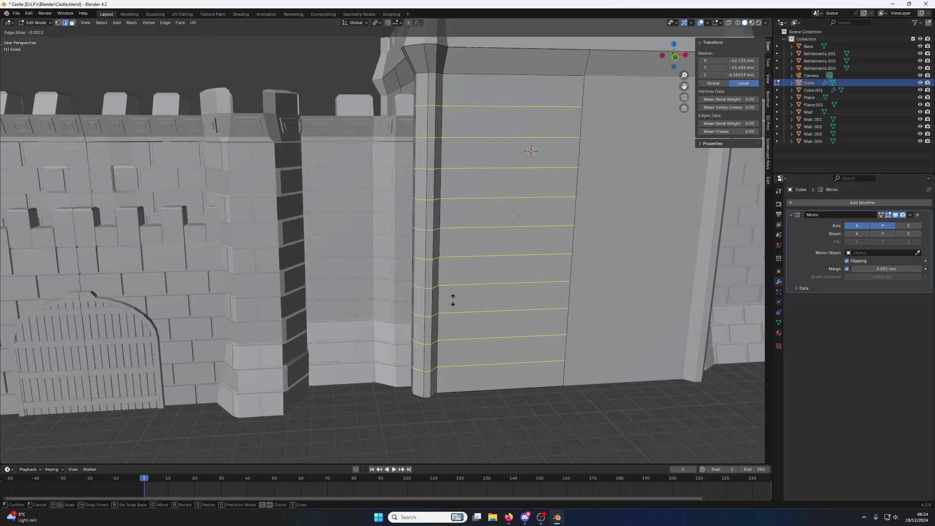
pyautogui.click(453, 300)
pyautogui.hotkey('ctrl', 'z')
# Step: Try fourteen horizontal loop cuts around the tower body, slid upward with a factor of about -0.37
pyautogui.hotkey('ctrl', 'r')
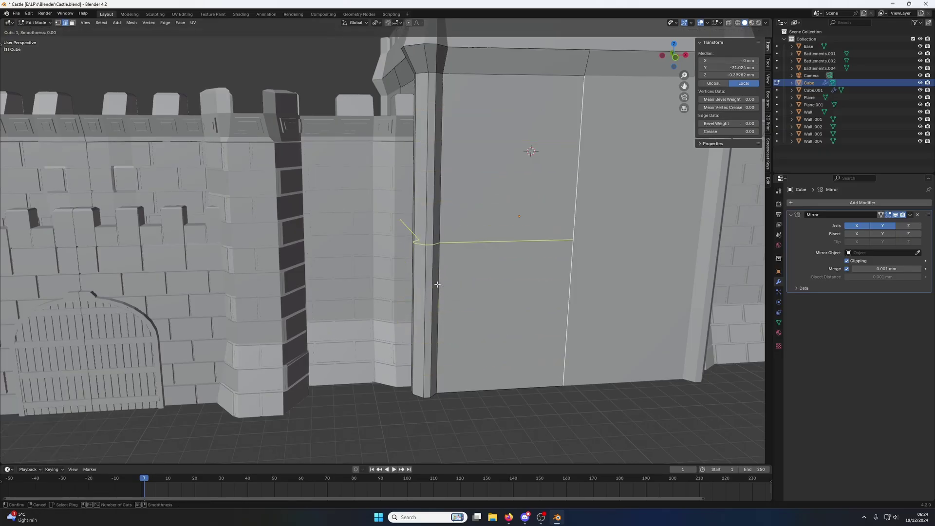
pyautogui.scroll(7, 432, 274)
pyautogui.scroll(6, 433, 274)
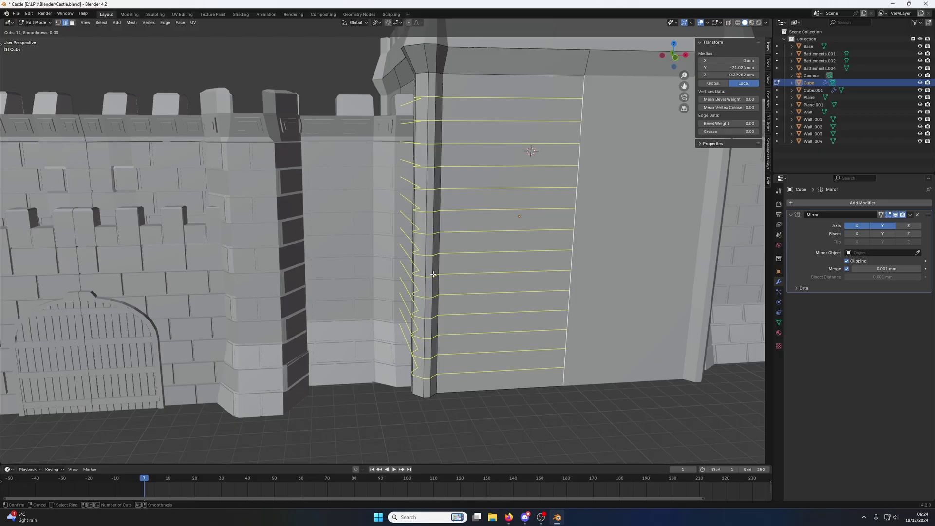
pyautogui.click(434, 274)
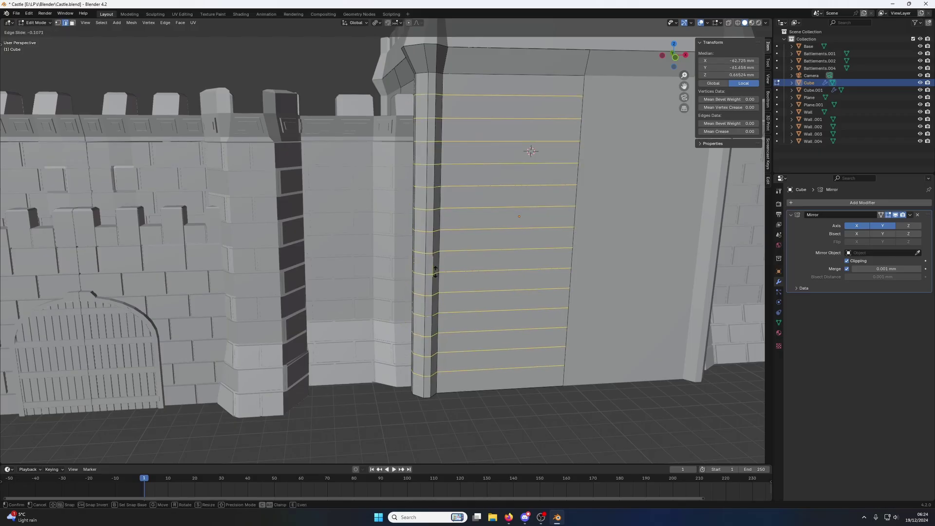
pyautogui.click(438, 267)
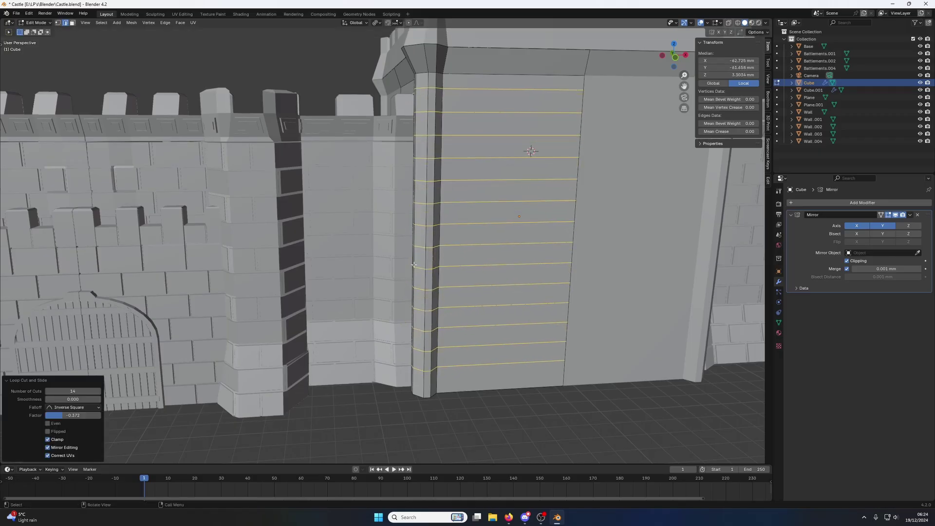
pyautogui.moveTo(438, 267); pyautogui.dragTo(411, 248, button='middle')
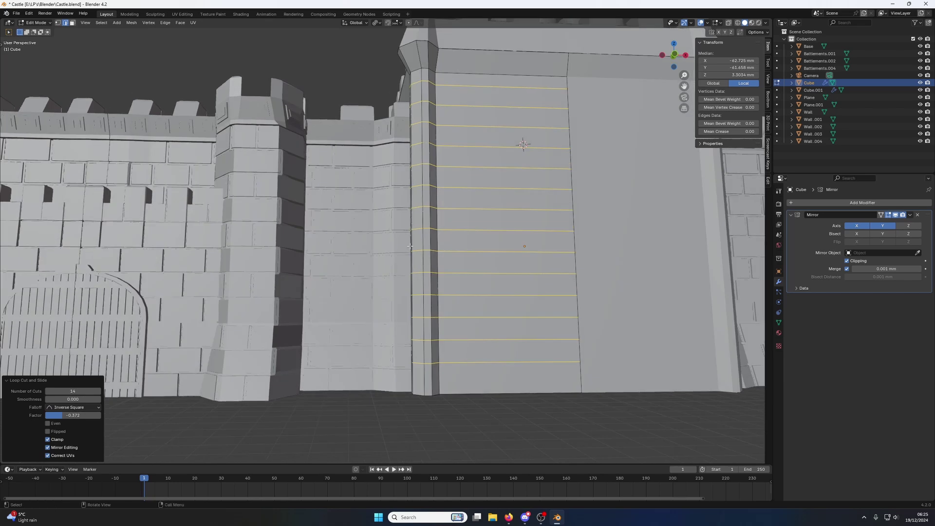
# Step: Try moving the fourteen loops about 2 mm down along Z, and undo both the move and the cuts
pyautogui.press('g')
pyautogui.press('z')
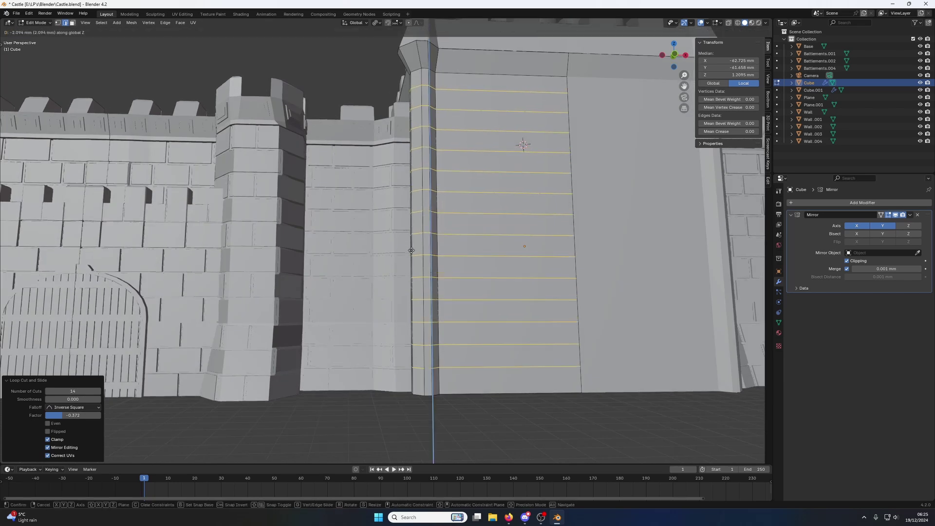
pyautogui.click(412, 251)
pyautogui.moveTo(411, 250); pyautogui.dragTo(424, 263, button='middle')
pyautogui.hotkey('ctrl', 'z')
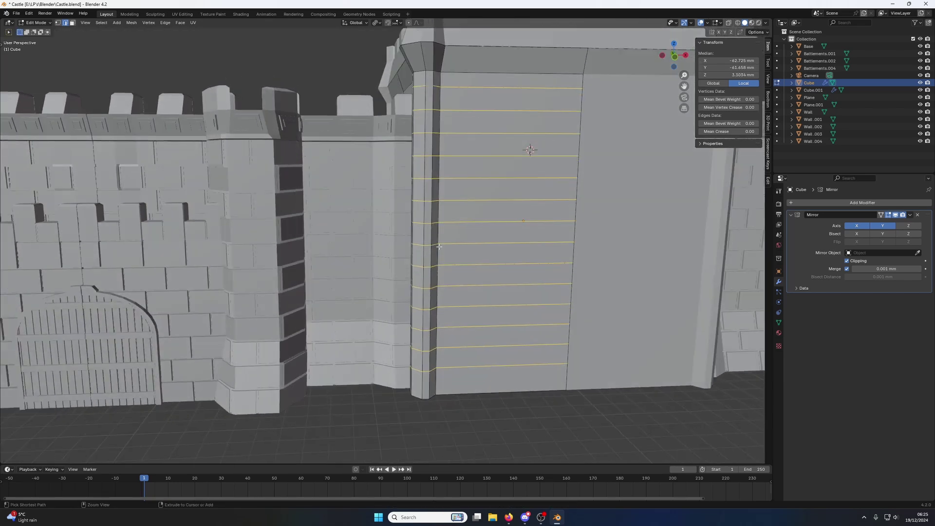
pyautogui.hotkey('ctrl', 'z')
# Step: Cut twelve horizontal loops around the tower body and slide them towards its base with a factor of about 0.46
pyautogui.hotkey('ctrl', 'r')
pyautogui.scroll(7, 422, 243)
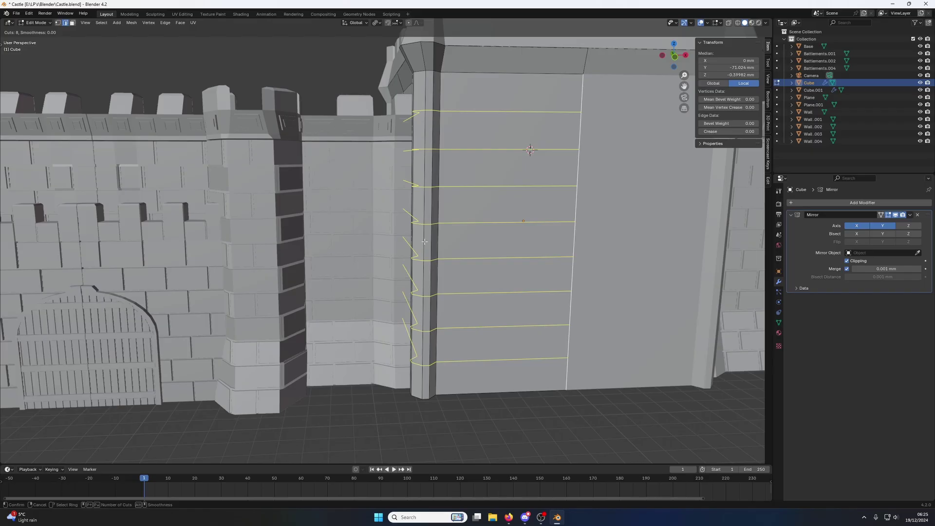
pyautogui.scroll(1, 424, 242)
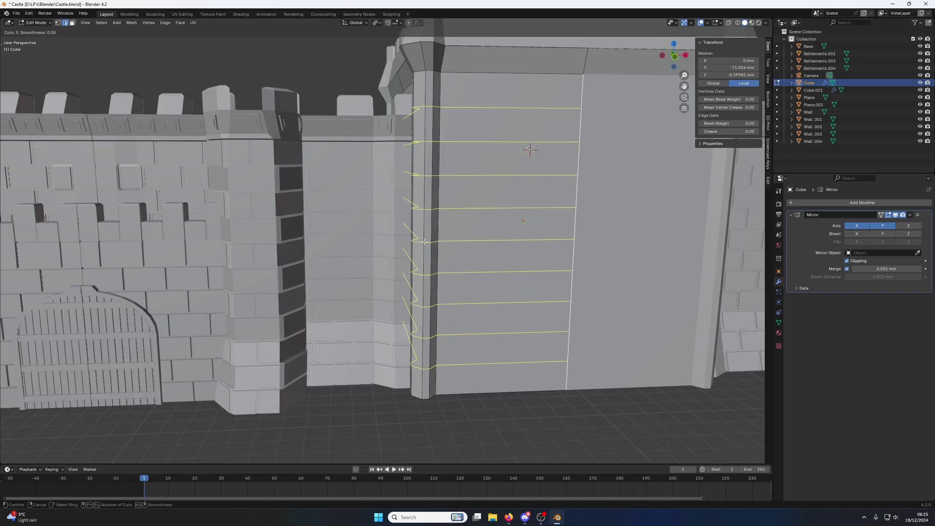
pyautogui.scroll(1, 424, 242)
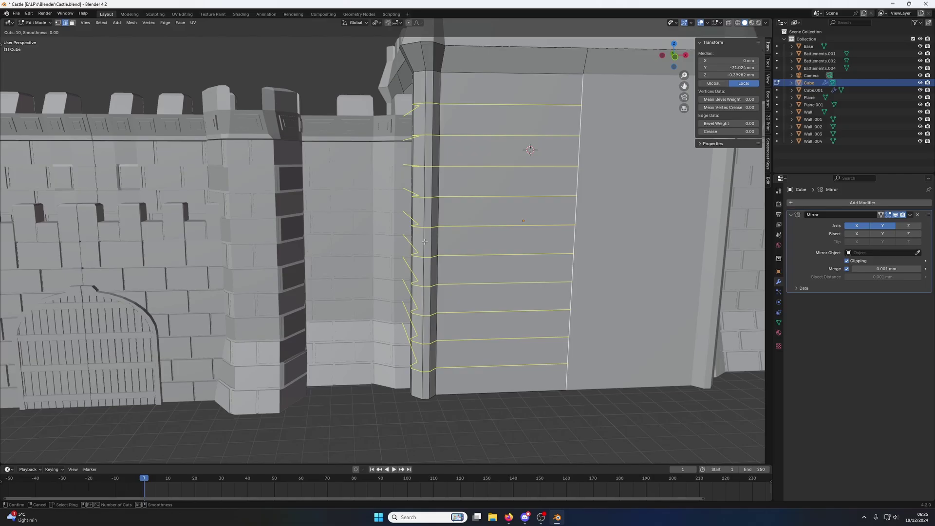
pyautogui.scroll(1, 424, 242)
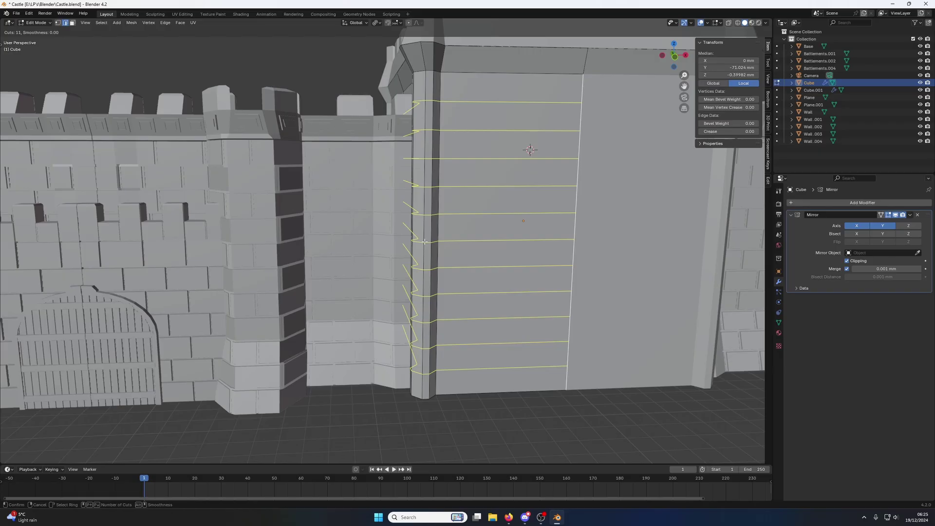
pyautogui.scroll(1, 424, 242)
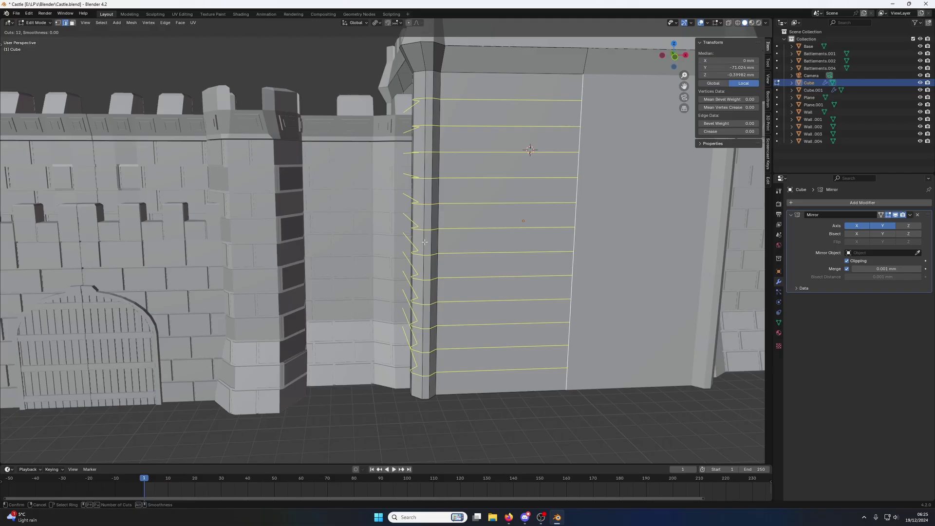
pyautogui.click(424, 243)
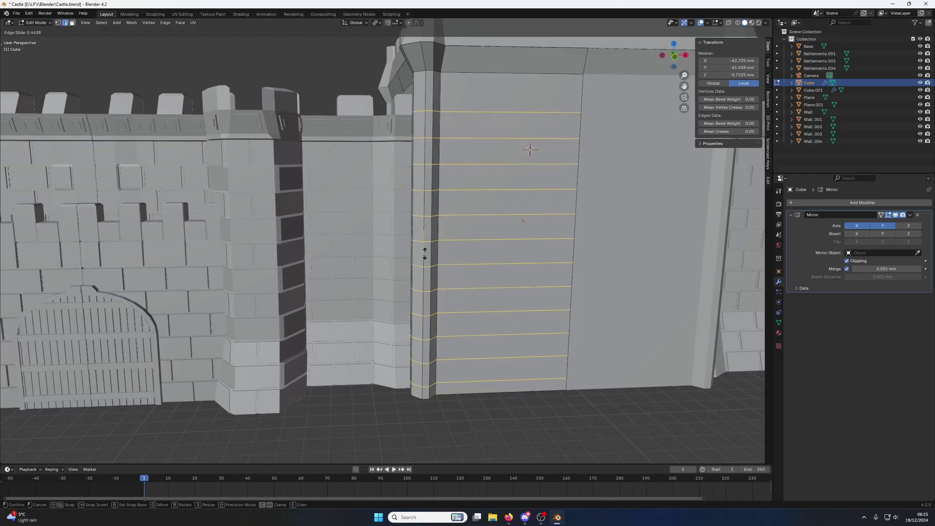
pyautogui.click(425, 253)
# Step: Add one centred horizontal loop cut between the topmost loop and the underside of the tower body's ledge
pyautogui.hotkey('ctrl', 'r')
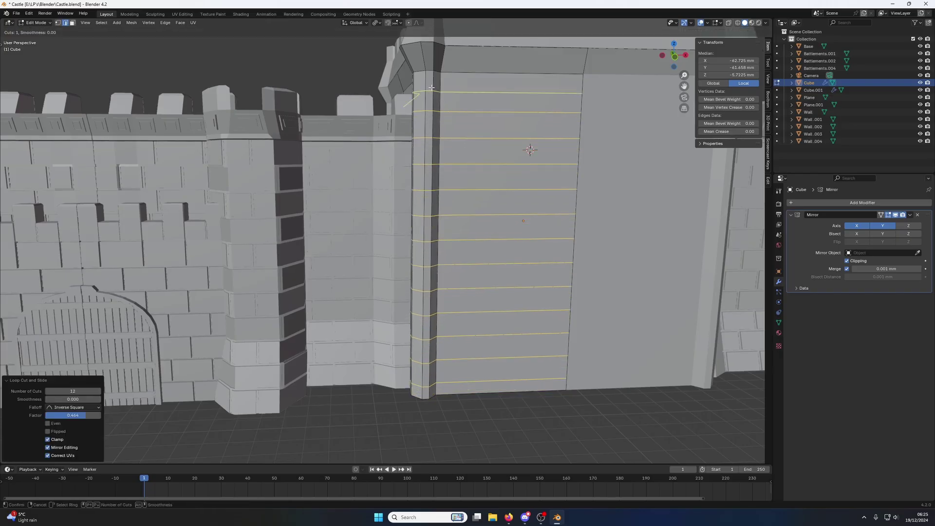
pyautogui.click(450, 94)
pyautogui.rightClick(461, 151)
pyautogui.moveTo(462, 151); pyautogui.dragTo(483, 175, button='middle')
# Step: Add five evenly spaced vertical loop cuts across the Y-side wall of the tower body
pyautogui.hotkey('ctrl', 'r')
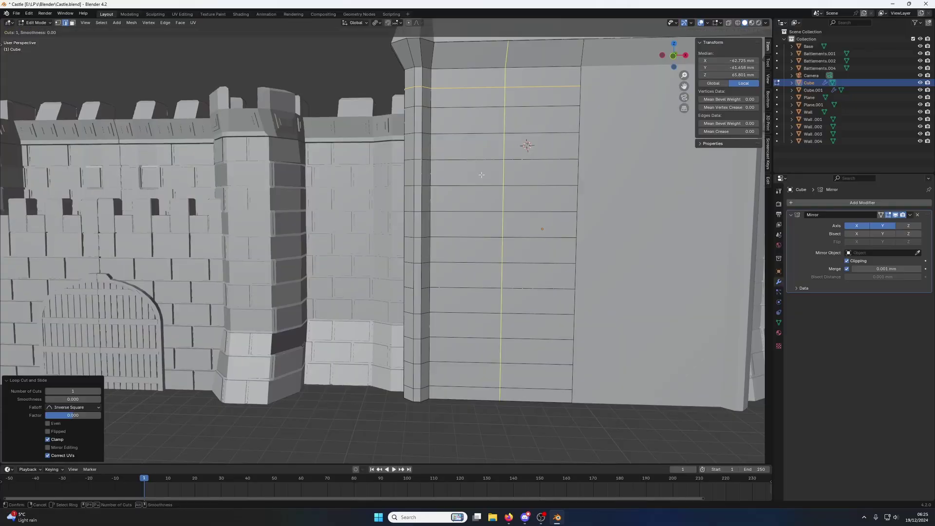
pyautogui.scroll(2, 483, 175)
pyautogui.scroll(2, 483, 174)
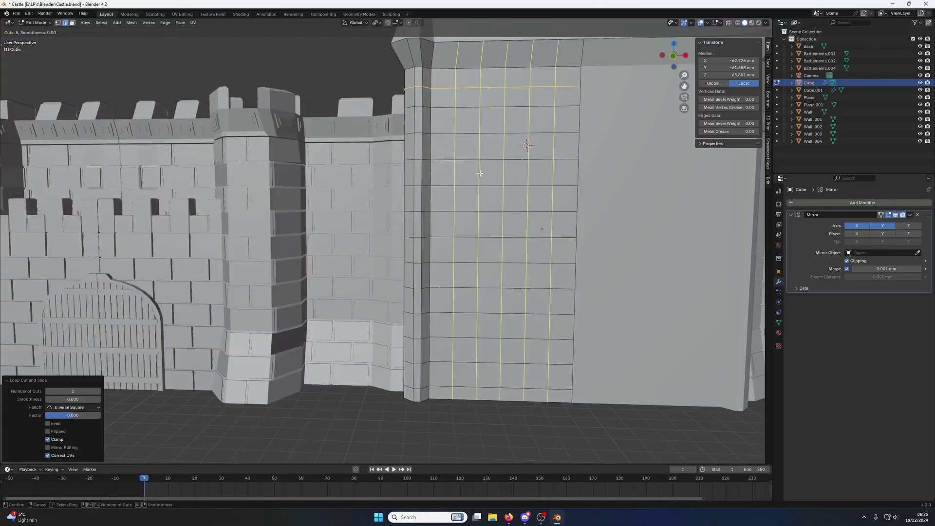
pyautogui.click(482, 175)
pyautogui.rightClick(483, 175)
# Step: Isolate the tower body in local view and add five evenly spaced vertical loop cuts across its X-side wall
pyautogui.moveTo(483, 174); pyautogui.dragTo(428, 178, button='middle')
pyautogui.hotkey('ctrl', 'r')
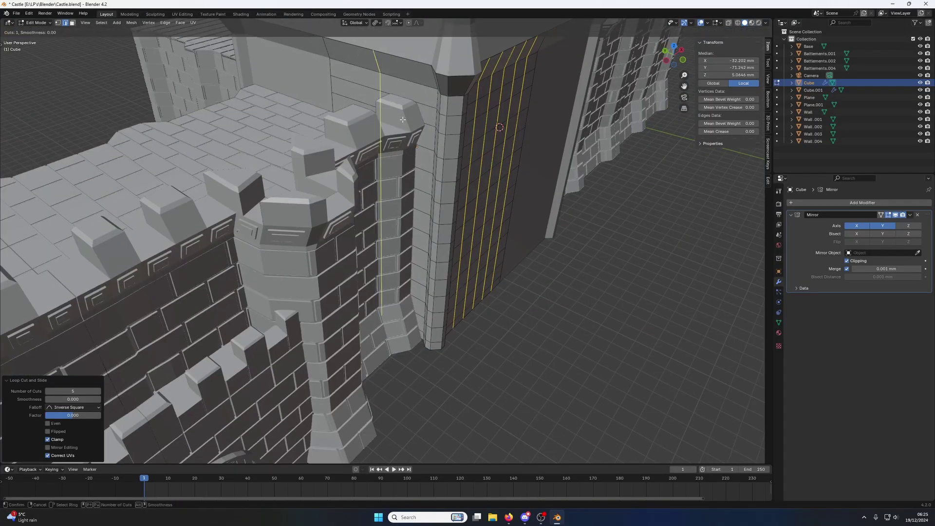
pyautogui.rightClick(459, 144)
pyautogui.press('Tab')
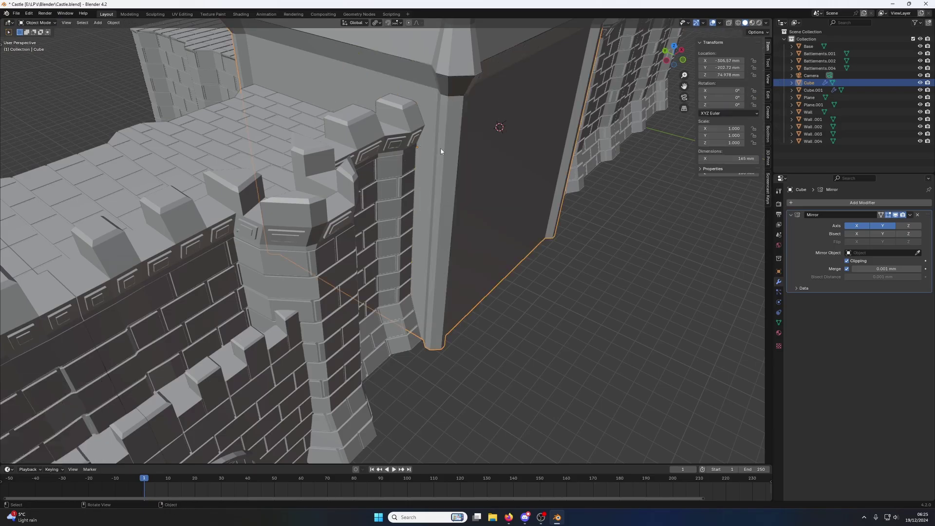
pyautogui.press('KP_Divide')
pyautogui.scroll(-3, 458, 142)
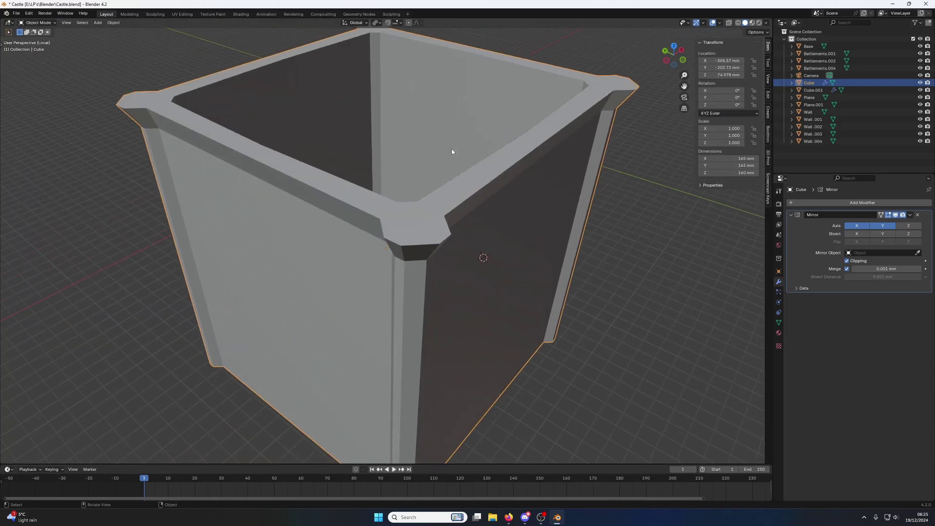
pyautogui.moveTo(421, 247); pyautogui.dragTo(354, 155, button='middle')
pyautogui.press('Tab')
pyautogui.click(339, 128)
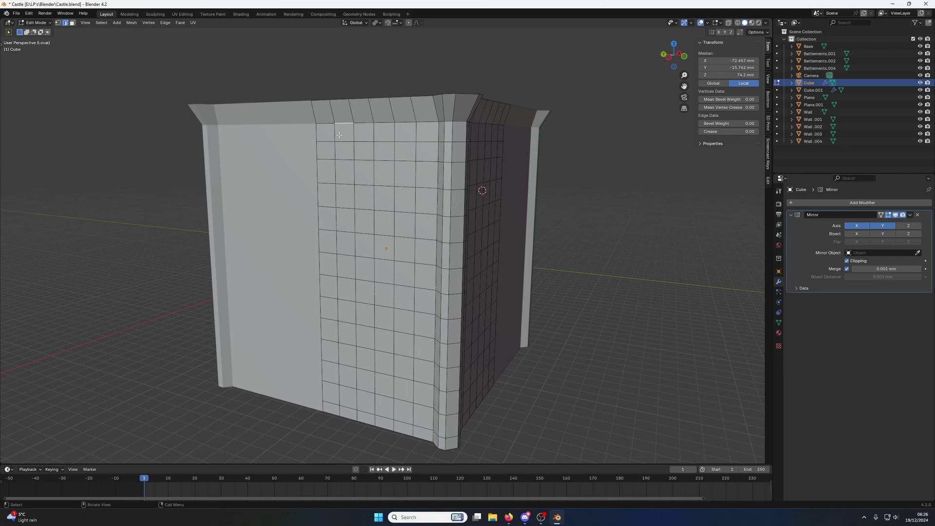
# Step: Dissolve alternating vertical edges in every row of the X-side wall's grid to form a staggered brick pattern
pyautogui.click(338, 135)
pyautogui.click(340, 410)
pyautogui.moveTo(364, 407); pyautogui.dragTo(321, 405, button='middle')
pyautogui.keyDown('shift'); pyautogui.click(312, 390); pyautogui.keyUp('shift')
pyautogui.keyDown('shift'); pyautogui.click(324, 405); pyautogui.keyUp('shift')
pyautogui.keyDown('shift'); pyautogui.click(337, 397); pyautogui.keyUp('shift')
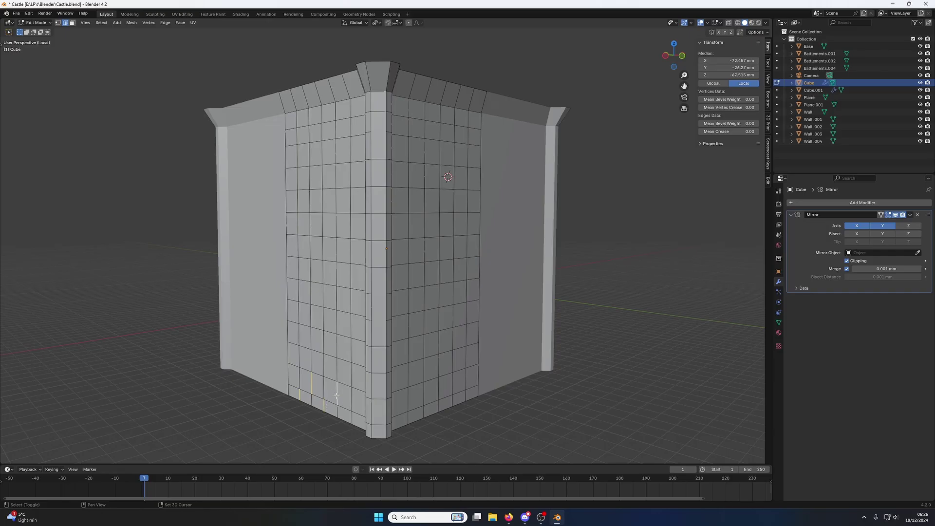
pyautogui.keyDown('shift'); pyautogui.click(346, 417); pyautogui.keyUp('shift')
pyautogui.moveTo(346, 417); pyautogui.dragTo(420, 413, button='middle')
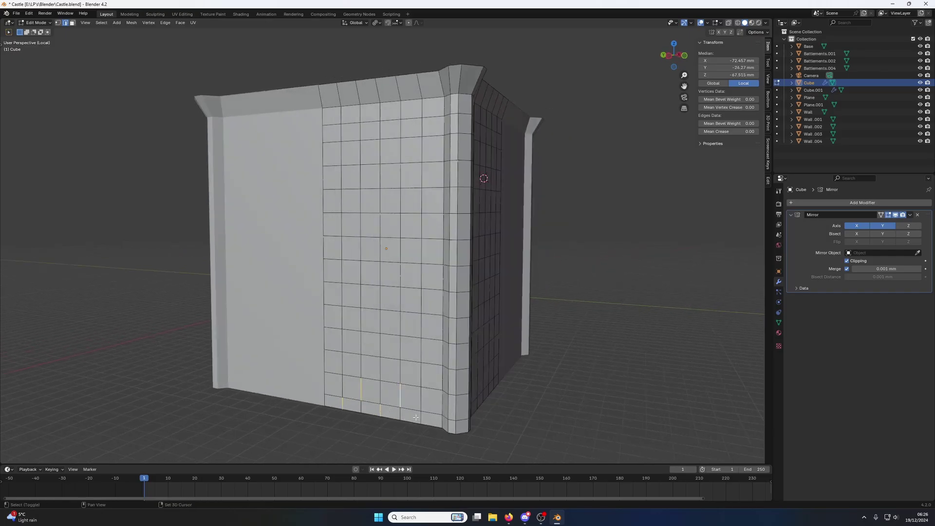
pyautogui.keyDown('shift'); pyautogui.click(415, 375); pyautogui.keyUp('shift')
pyautogui.keyDown('shift'); pyautogui.click(372, 369); pyautogui.keyUp('shift')
pyautogui.keyDown('shift'); pyautogui.click(343, 347); pyautogui.keyUp('shift')
pyautogui.keyDown('shift'); pyautogui.click(342, 361); pyautogui.keyUp('shift')
pyautogui.keyDown('shift'); pyautogui.click(359, 346); pyautogui.keyUp('shift')
pyautogui.keyDown('shift'); pyautogui.click(400, 347); pyautogui.keyUp('shift')
pyautogui.keyDown('shift'); pyautogui.click(380, 323); pyautogui.keyUp('shift')
pyautogui.keyDown('shift'); pyautogui.click(351, 328); pyautogui.keyUp('shift')
pyautogui.keyDown('shift'); pyautogui.click(352, 330); pyautogui.keyUp('shift')
pyautogui.keyDown('shift'); pyautogui.click(342, 317); pyautogui.keyUp('shift')
pyautogui.keyDown('shift'); pyautogui.click(421, 326); pyautogui.keyUp('shift')
pyautogui.keyDown('shift'); pyautogui.click(400, 299); pyautogui.keyUp('shift')
pyautogui.keyDown('shift'); pyautogui.click(361, 295); pyautogui.keyUp('shift')
pyautogui.keyDown('shift'); pyautogui.click(342, 271); pyautogui.keyUp('shift')
pyautogui.keyDown('shift'); pyautogui.click(380, 274); pyautogui.keyUp('shift')
pyautogui.keyDown('shift'); pyautogui.click(421, 276); pyautogui.keyUp('shift')
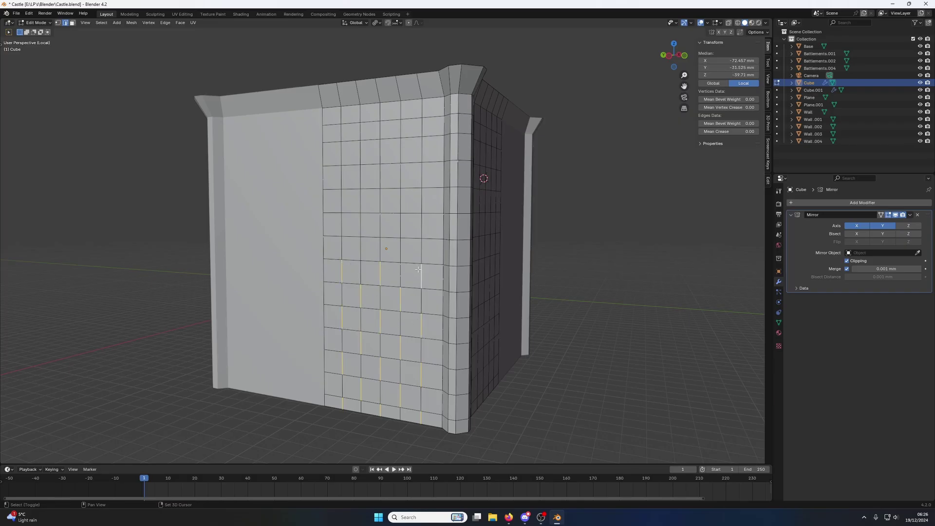
pyautogui.keyDown('shift'); pyautogui.click(400, 250); pyautogui.keyUp('shift')
pyautogui.keyDown('shift'); pyautogui.click(361, 250); pyautogui.keyUp('shift')
pyautogui.keyDown('shift'); pyautogui.click(342, 225); pyautogui.keyUp('shift')
pyautogui.keyDown('shift'); pyautogui.click(381, 227); pyautogui.keyUp('shift')
pyautogui.keyDown('shift'); pyautogui.click(422, 228); pyautogui.keyUp('shift')
pyautogui.keyDown('shift'); pyautogui.click(401, 200); pyautogui.keyUp('shift')
pyautogui.keyDown('shift'); pyautogui.click(361, 200); pyautogui.keyUp('shift')
pyautogui.keyDown('shift'); pyautogui.click(342, 177); pyautogui.keyUp('shift')
pyautogui.keyDown('shift'); pyautogui.click(381, 177); pyautogui.keyUp('shift')
pyautogui.keyDown('shift'); pyautogui.click(421, 178); pyautogui.keyUp('shift')
pyautogui.keyDown('shift'); pyautogui.click(400, 151); pyautogui.keyUp('shift')
pyautogui.keyDown('shift'); pyautogui.click(342, 133); pyautogui.keyUp('shift')
pyautogui.keyDown('shift'); pyautogui.click(360, 151); pyautogui.keyUp('shift')
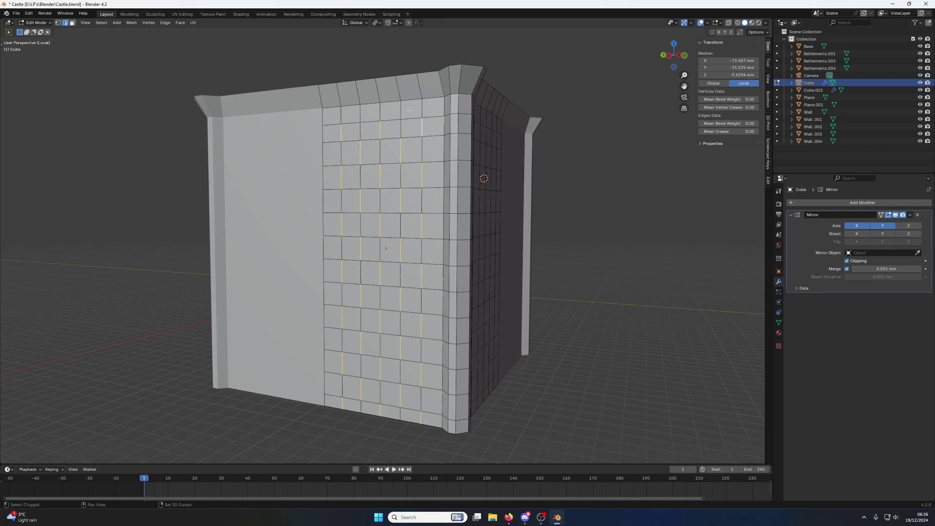
pyautogui.rightClick(356, 113)
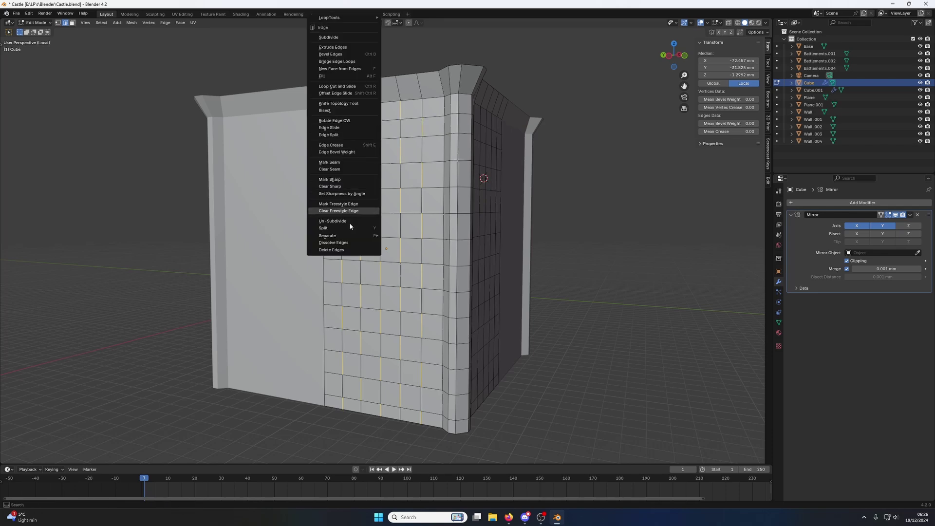
pyautogui.click(349, 242)
# Step: Dissolve alternating vertical edges across the rows of the Y-side wall's grid to create matching staggered bricks
pyautogui.moveTo(431, 259); pyautogui.dragTo(412, 198, button='middle')
pyautogui.click(331, 153)
pyautogui.keyDown('shift'); pyautogui.click(354, 154); pyautogui.keyUp('shift')
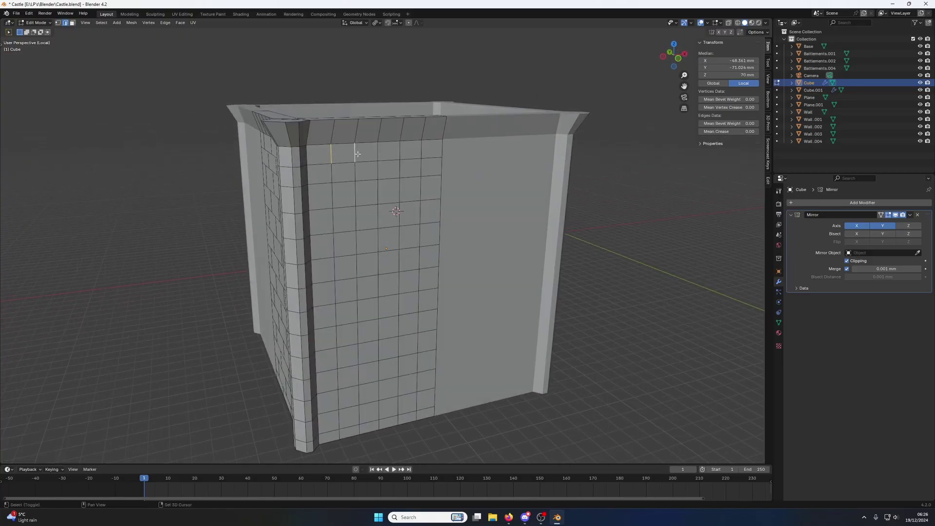
pyautogui.keyDown('shift'); pyautogui.click(378, 153); pyautogui.keyUp('shift')
pyautogui.keyDown('shift'); pyautogui.click(417, 150); pyautogui.keyUp('shift')
pyautogui.keyDown('shift'); pyautogui.click(355, 171); pyautogui.keyUp('shift')
pyautogui.keyDown('shift'); pyautogui.click(399, 169); pyautogui.keyUp('shift')
pyautogui.keyDown('shift'); pyautogui.click(376, 193); pyautogui.keyUp('shift')
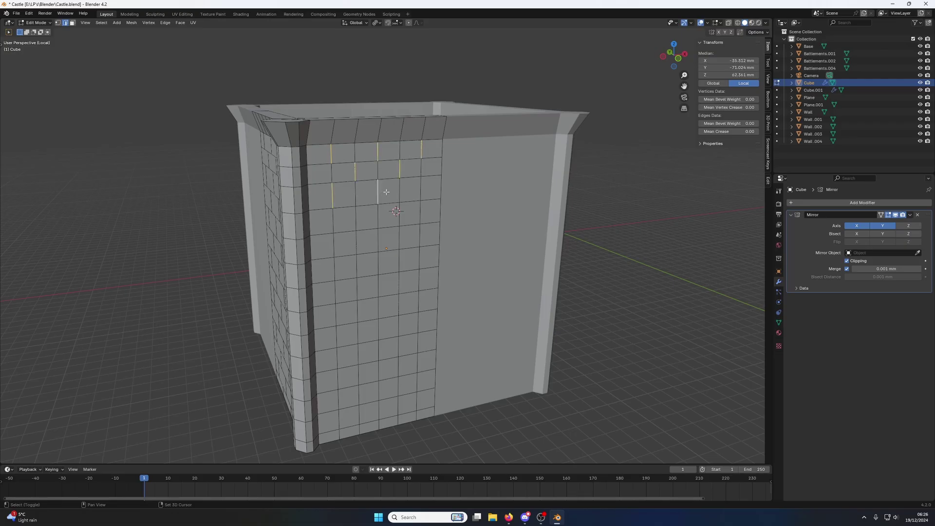
pyautogui.keyDown('shift'); pyautogui.click(417, 195); pyautogui.keyUp('shift')
pyautogui.keyDown('shift'); pyautogui.click(396, 223); pyautogui.keyUp('shift')
pyautogui.keyDown('shift'); pyautogui.click(380, 243); pyautogui.keyUp('shift')
pyautogui.keyDown('shift'); pyautogui.click(417, 242); pyautogui.keyUp('shift')
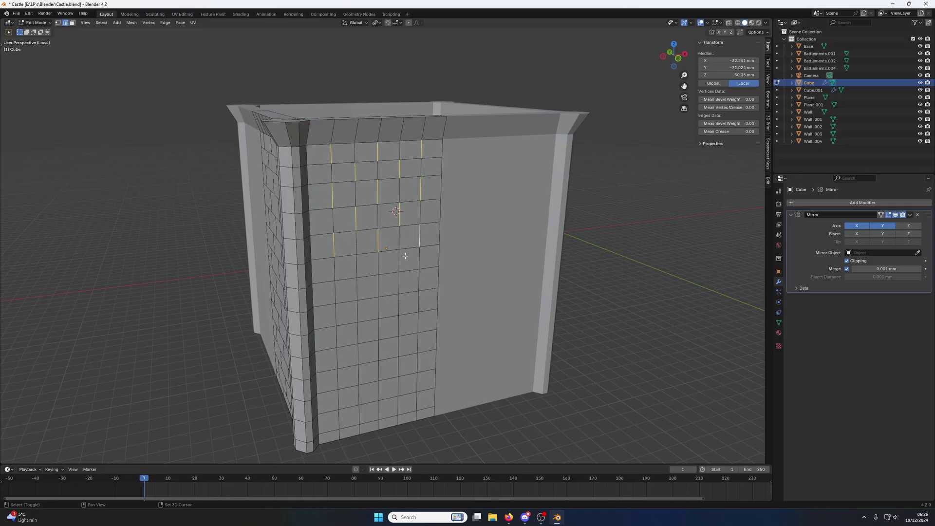
pyautogui.keyDown('shift'); pyautogui.click(358, 268); pyautogui.keyUp('shift')
pyautogui.keyDown('shift'); pyautogui.click(402, 282); pyautogui.keyUp('shift')
pyautogui.keyDown('shift'); pyautogui.click(347, 315); pyautogui.keyUp('shift')
pyautogui.keyDown('shift'); pyautogui.click(396, 304); pyautogui.keyUp('shift')
pyautogui.keyDown('shift'); pyautogui.click(376, 371); pyautogui.keyUp('shift')
pyautogui.keyDown('shift'); pyautogui.click(353, 392); pyautogui.keyUp('shift')
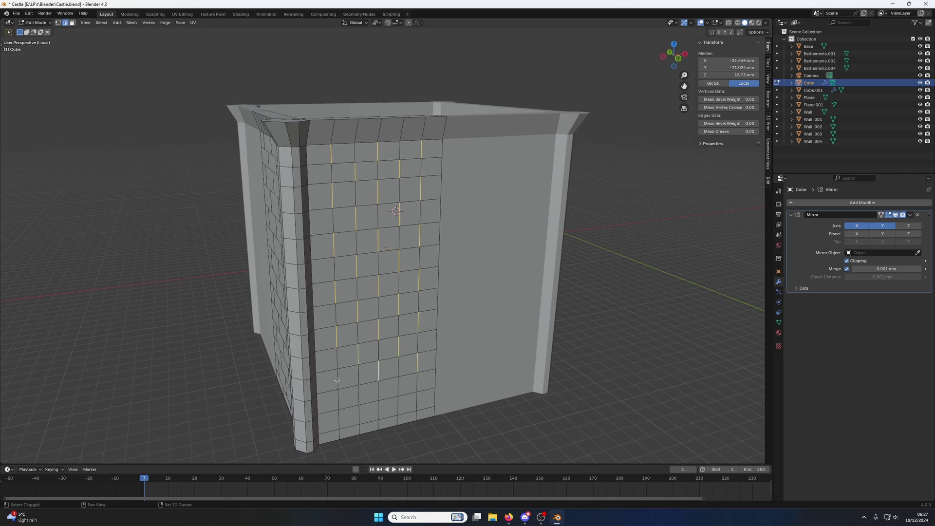
pyautogui.keyDown('shift'); pyautogui.click(403, 390); pyautogui.keyUp('shift')
pyautogui.keyDown('shift'); pyautogui.click(415, 401); pyautogui.keyUp('shift')
pyautogui.keyDown('shift'); pyautogui.click(375, 411); pyautogui.keyUp('shift')
pyautogui.rightClick(397, 420)
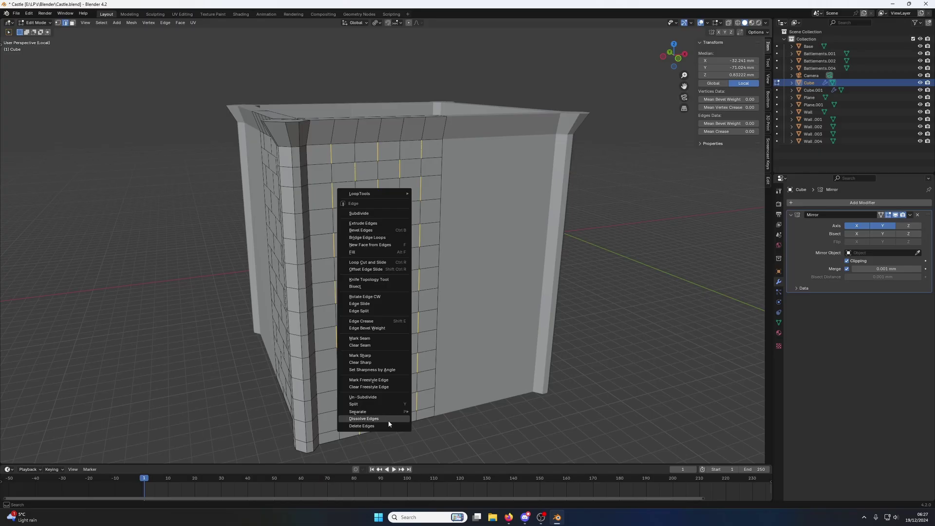
pyautogui.click(389, 420)
pyautogui.scroll(-2, 382, 346)
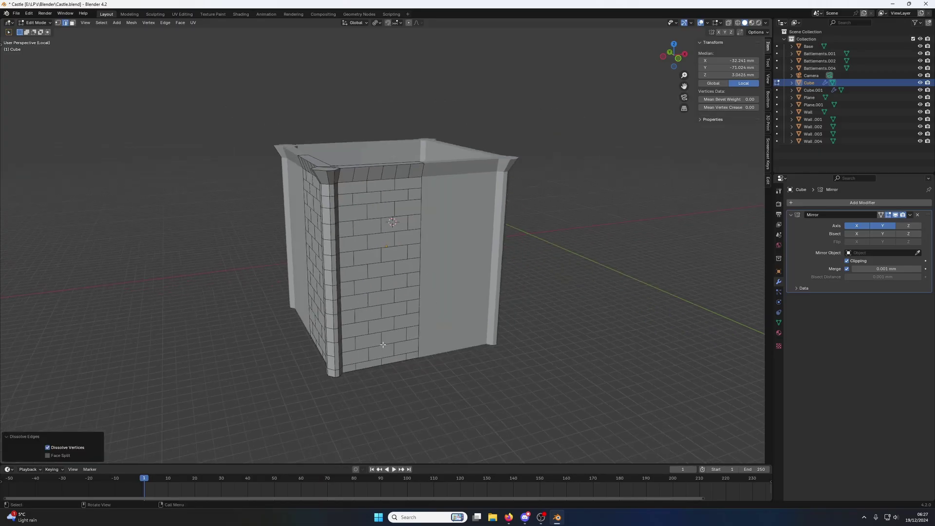
pyautogui.moveTo(382, 314); pyautogui.dragTo(409, 322, button='middle')
pyautogui.scroll(3, 403, 312)
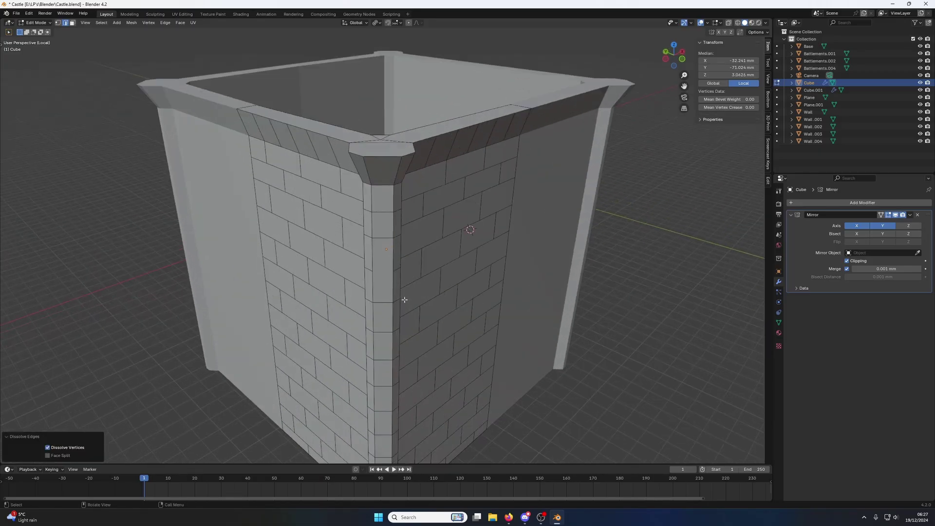
pyautogui.scroll(-4, 404, 300)
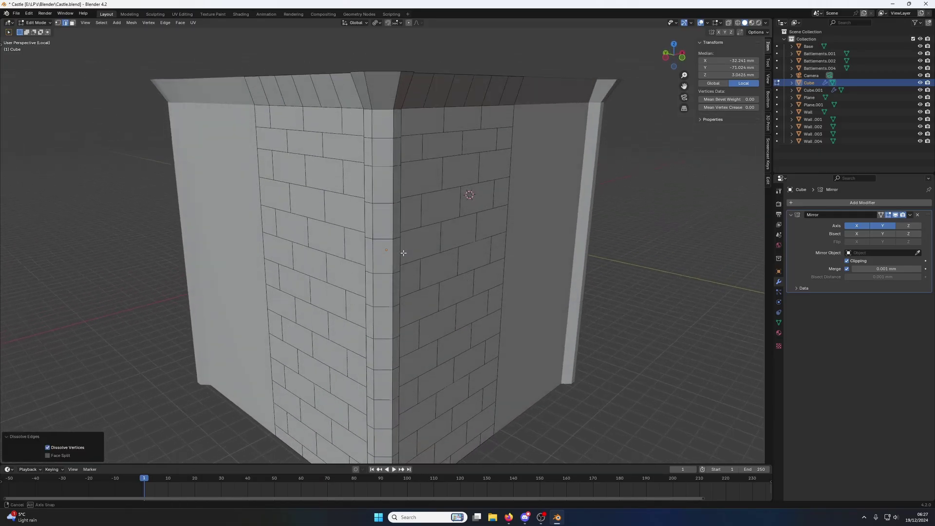
pyautogui.moveTo(403, 255); pyautogui.dragTo(463, 173, button='middle')
pyautogui.scroll(1, 483, 229)
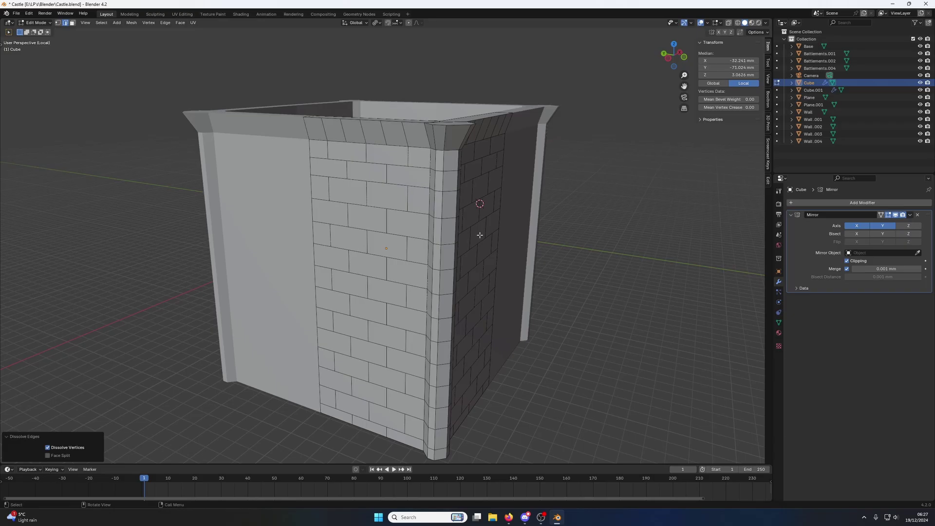
pyautogui.hotkey('ctrl', 'r')
pyautogui.click(451, 169)
pyautogui.click(449, 167)
pyautogui.hotkey('ctrl', 'z')
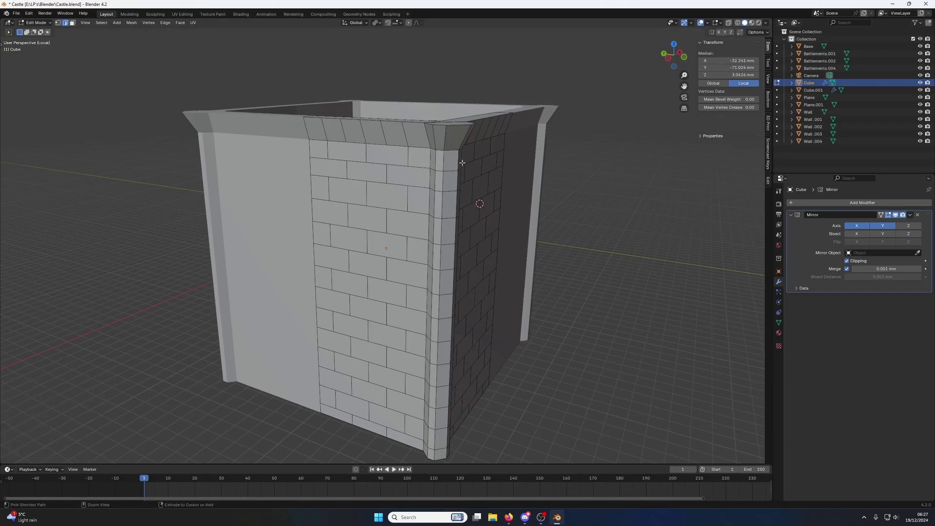
pyautogui.hotkey('ctrl', 'r')
pyautogui.click(453, 141)
pyautogui.click(453, 141)
pyautogui.hotkey('ctrl', 'z')
pyautogui.hotkey('ctrl', 'r')
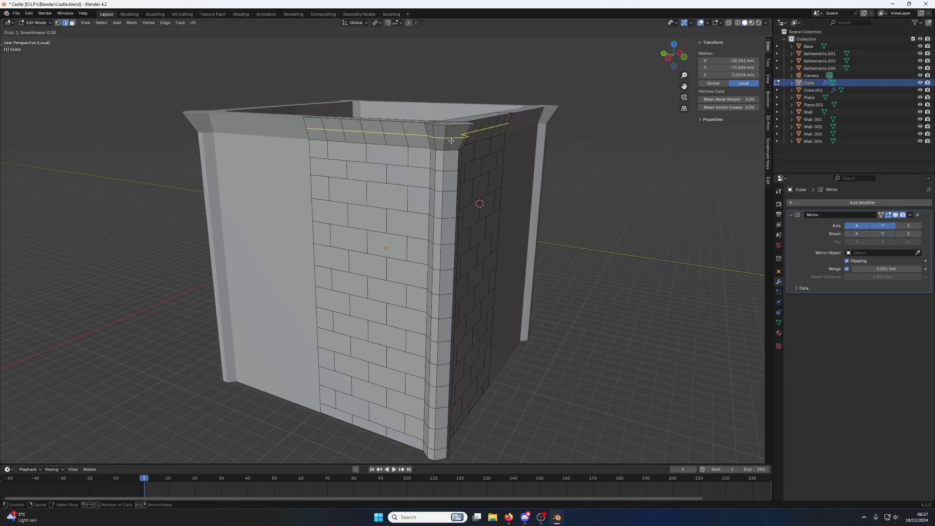
pyautogui.click(453, 138)
pyautogui.rightClick(452, 137)
pyautogui.hotkey('ctrl', 'z')
# Step: Add one centred vertical loop cut down the outer face of the tower's corner pillar
pyautogui.hotkey('ctrl', 'r')
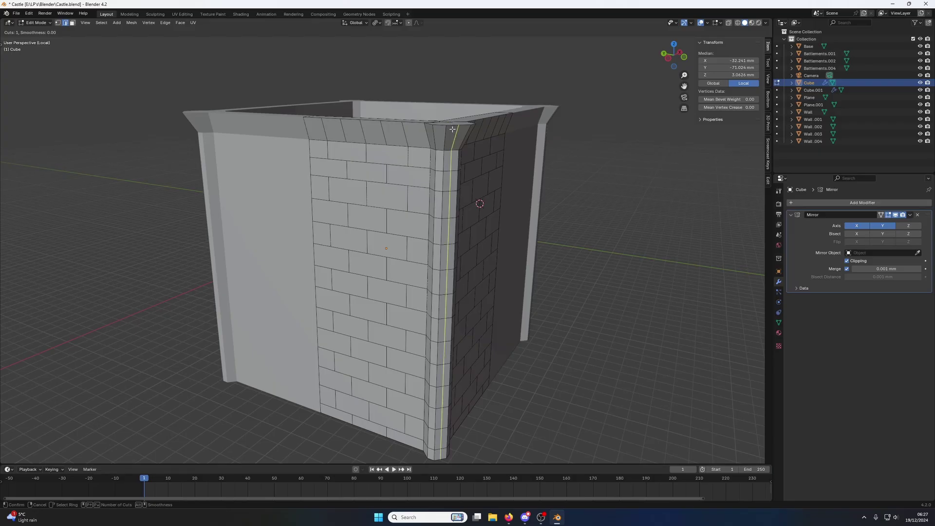
pyautogui.click(456, 148)
pyautogui.rightClick(457, 150)
pyautogui.hotkey('ctrl', 'z')
# Step: Dissolve every other segment of the corner pillar's centre edge to alternate whole and split blocks
pyautogui.keyDown('shift'); pyautogui.click(448, 219); pyautogui.keyUp('shift')
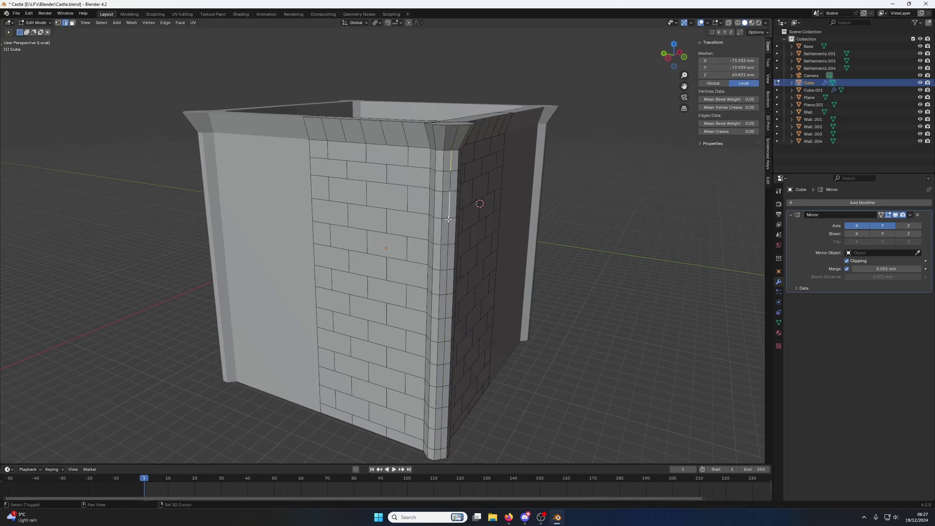
pyautogui.keyDown('shift'); pyautogui.click(446, 254); pyautogui.keyUp('shift')
pyautogui.keyDown('shift'); pyautogui.click(446, 285); pyautogui.keyUp('shift')
pyautogui.keyDown('shift'); pyautogui.click(442, 433); pyautogui.keyUp('shift')
pyautogui.rightClick(441, 434)
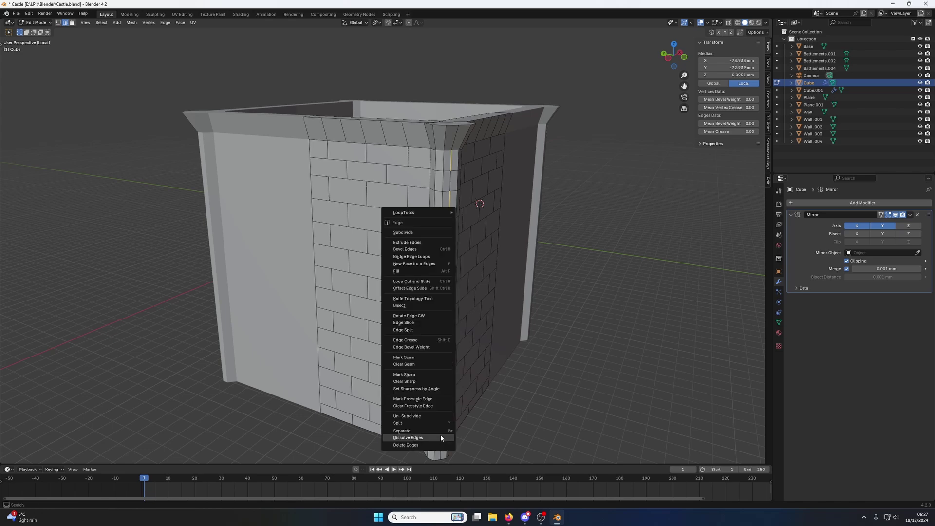
pyautogui.click(440, 434)
pyautogui.moveTo(440, 435); pyautogui.dragTo(363, 348, button='middle')
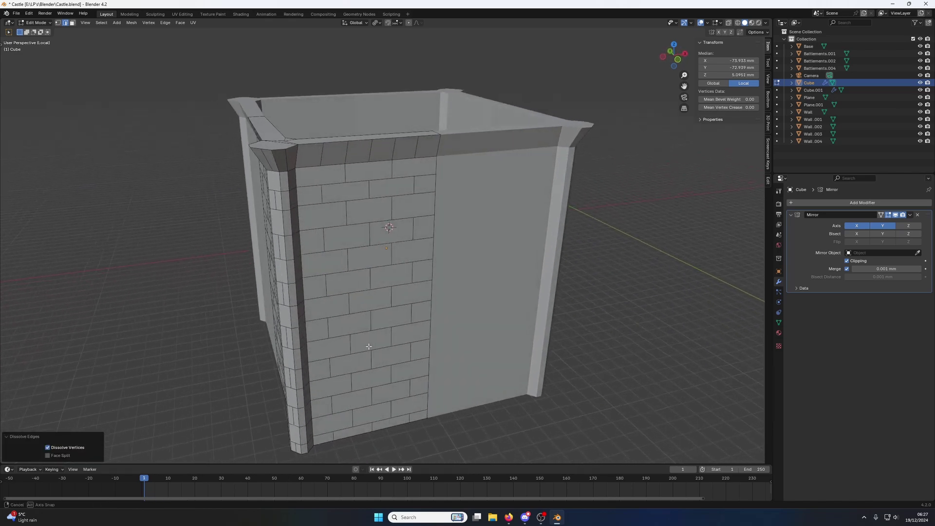
pyautogui.scroll(2, 241, 222)
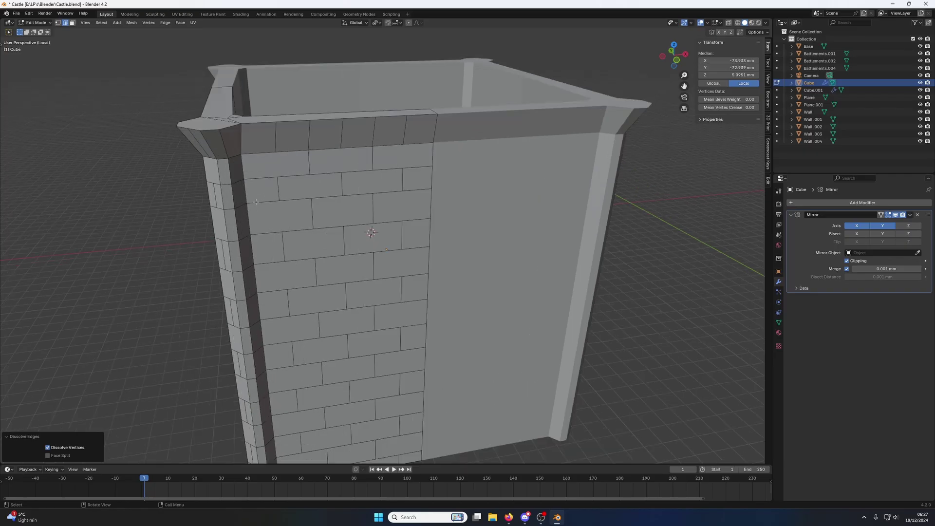
pyautogui.click(266, 184)
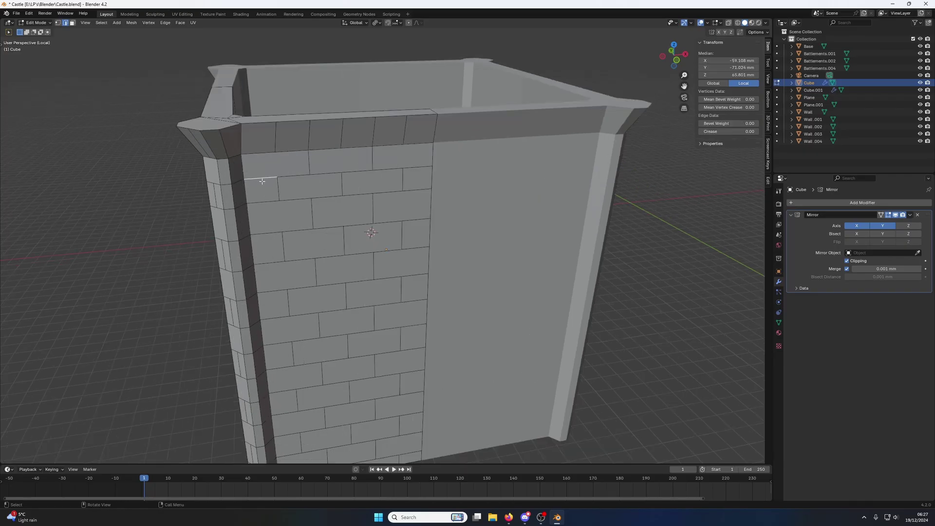
pyautogui.scroll(-3, 315, 203)
pyautogui.scroll(1, 351, 211)
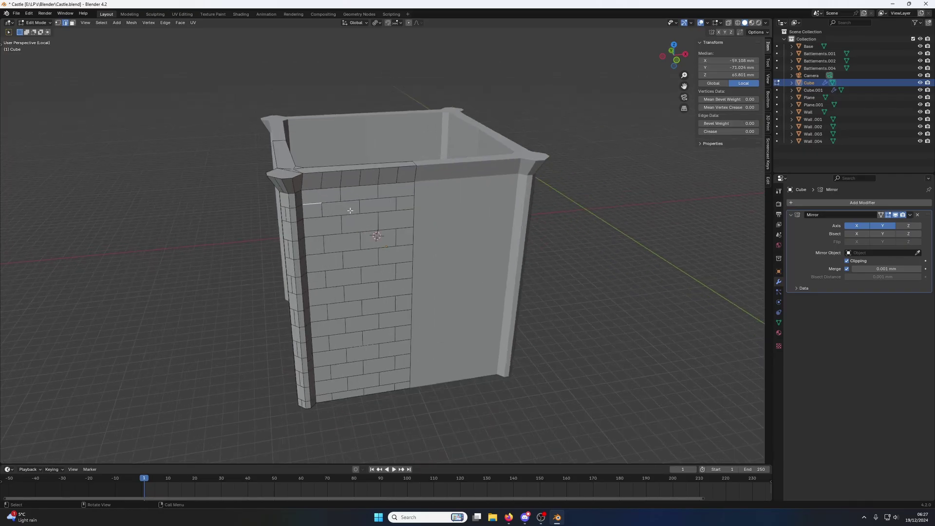
pyautogui.click(321, 181)
pyautogui.keyDown('shift'); pyautogui.click(360, 178); pyautogui.keyUp('shift')
pyautogui.rightClick(399, 176)
pyautogui.click(377, 242)
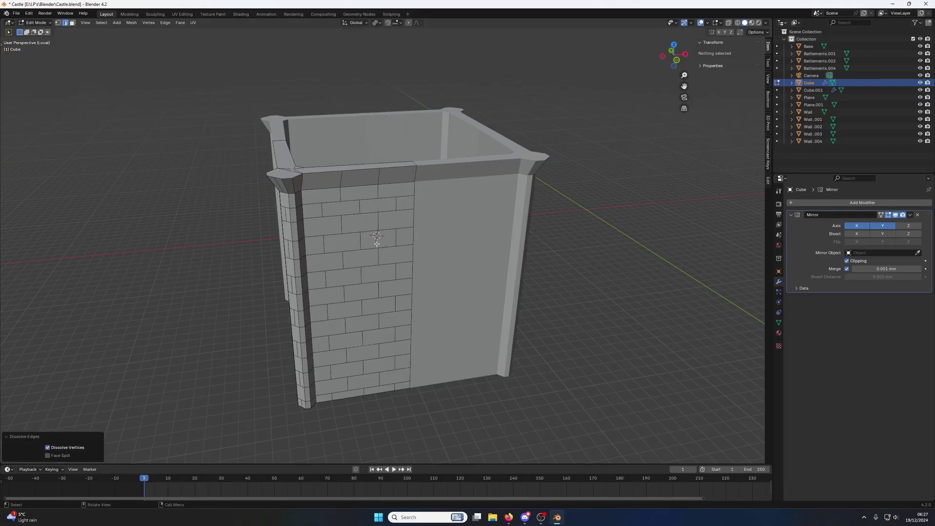
# Step: Dissolve the second and fourth vertical edges of the flared rim above the Y-side wall
pyautogui.click(342, 179)
pyautogui.keyDown('shift'); pyautogui.click(378, 176); pyautogui.keyUp('shift')
pyautogui.rightClick(375, 176)
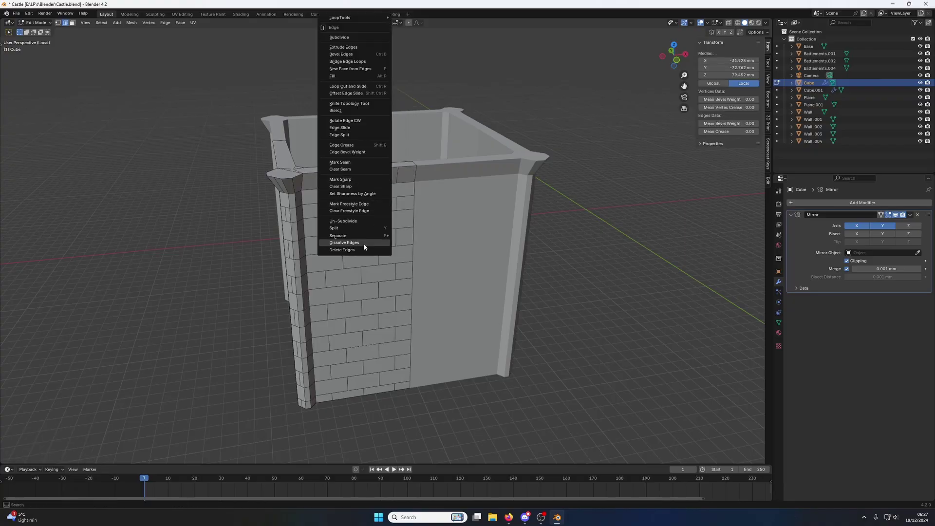
pyautogui.click(364, 244)
pyautogui.moveTo(314, 206); pyautogui.dragTo(374, 194, button='middle')
pyautogui.click(399, 141)
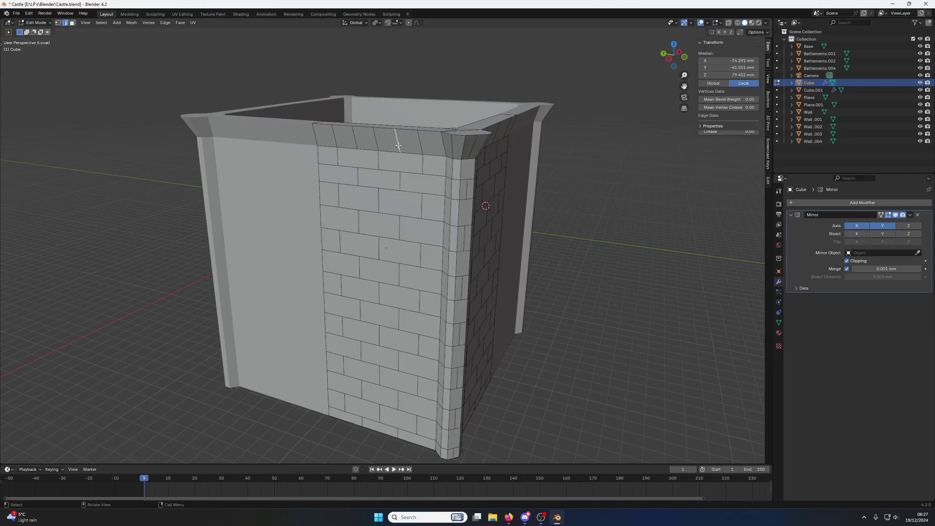
pyautogui.click(419, 142)
pyautogui.keyDown('shift'); pyautogui.click(353, 142); pyautogui.keyUp('shift')
pyautogui.rightClick(361, 142)
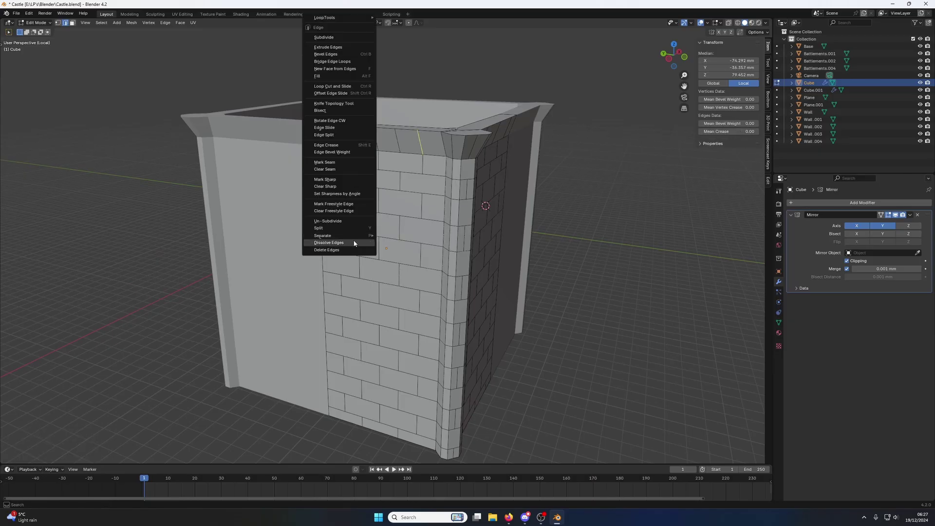
pyautogui.click(359, 241)
pyautogui.moveTo(378, 198); pyautogui.dragTo(414, 181, button='middle')
pyautogui.hotkey('ctrl', 'z')
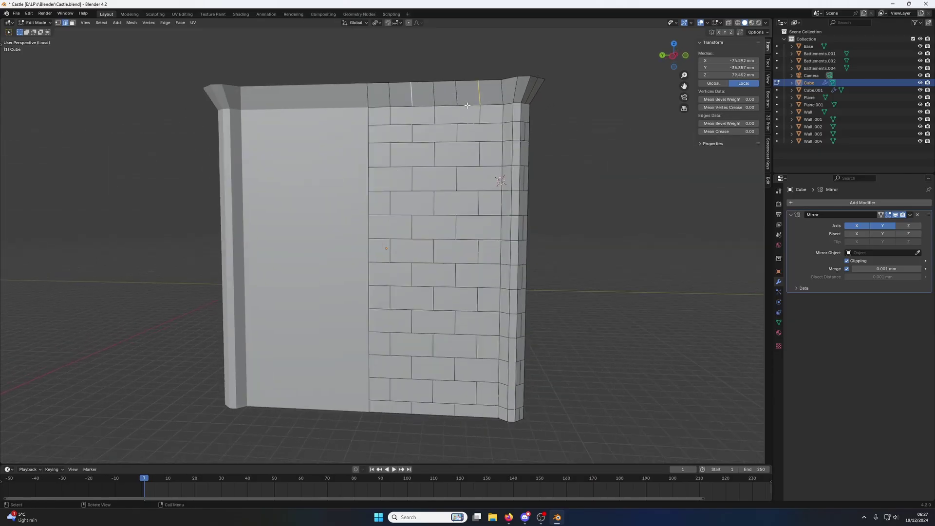
pyautogui.click(458, 94)
pyautogui.keyDown('shift'); pyautogui.click(412, 93); pyautogui.keyUp('shift')
pyautogui.rightClick(420, 143)
pyautogui.click(392, 242)
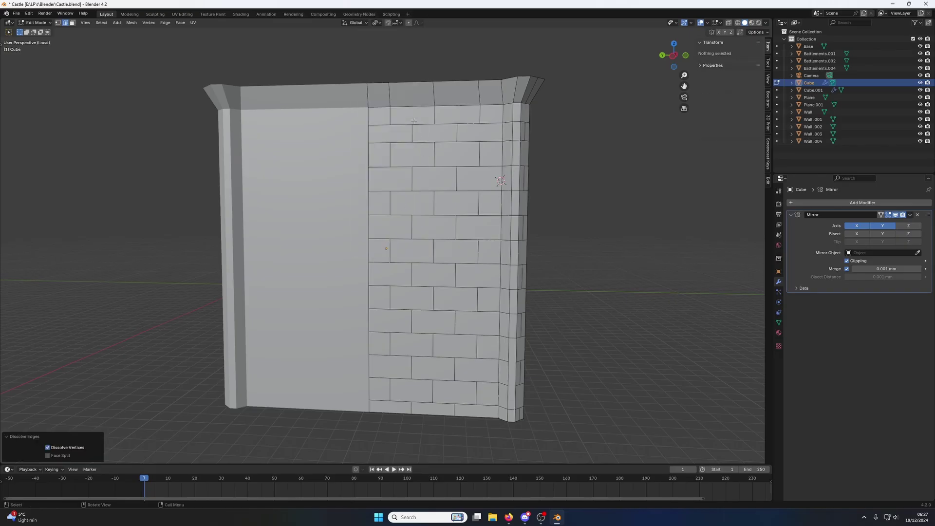
pyautogui.moveTo(388, 101); pyautogui.dragTo(393, 115, button='middle')
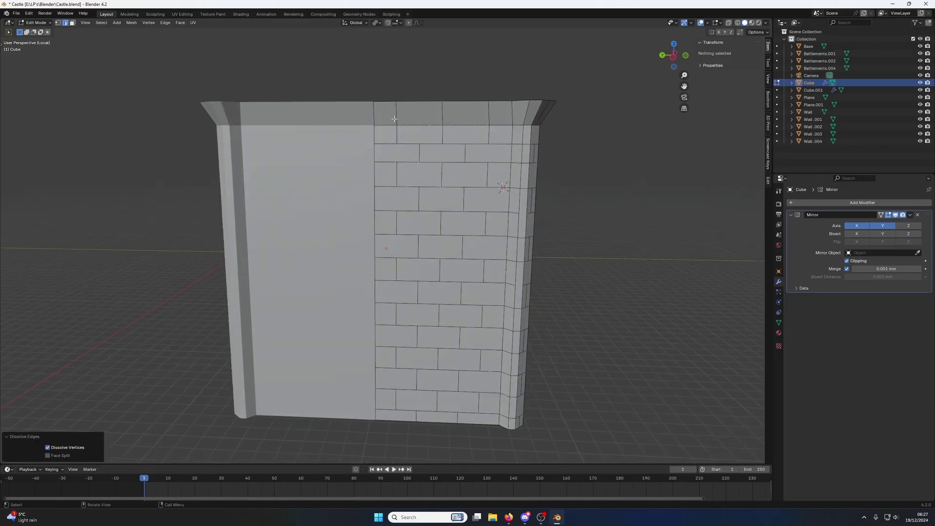
# Step: Dissolve alternate vertical edges of the flared rim above the X-side wall to offset its joints from the bricks below
pyautogui.click(395, 117)
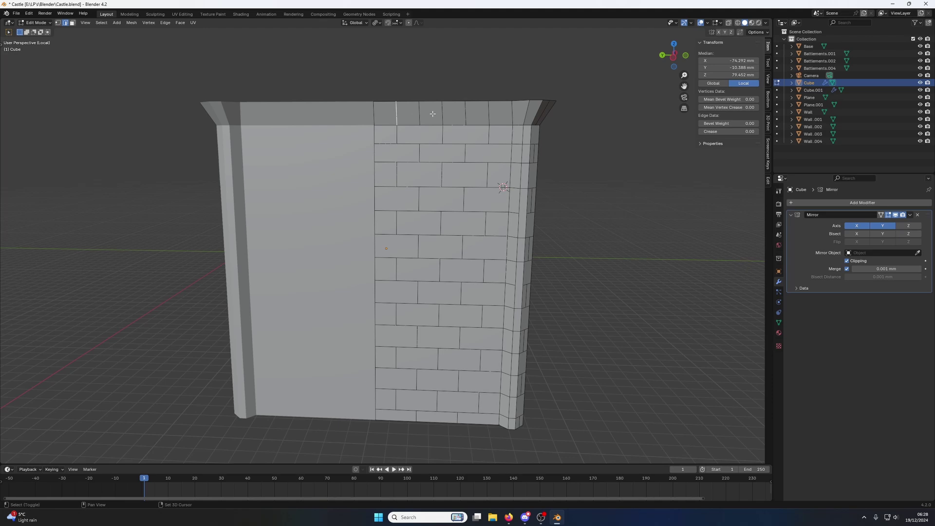
pyautogui.keyDown('shift'); pyautogui.click(442, 114); pyautogui.keyUp('shift')
pyautogui.keyDown('shift'); pyautogui.click(441, 115); pyautogui.keyUp('shift')
pyautogui.click(421, 116)
pyautogui.click(431, 125)
pyautogui.moveTo(431, 126); pyautogui.dragTo(430, 151, button='middle')
pyautogui.scroll(2, 430, 153)
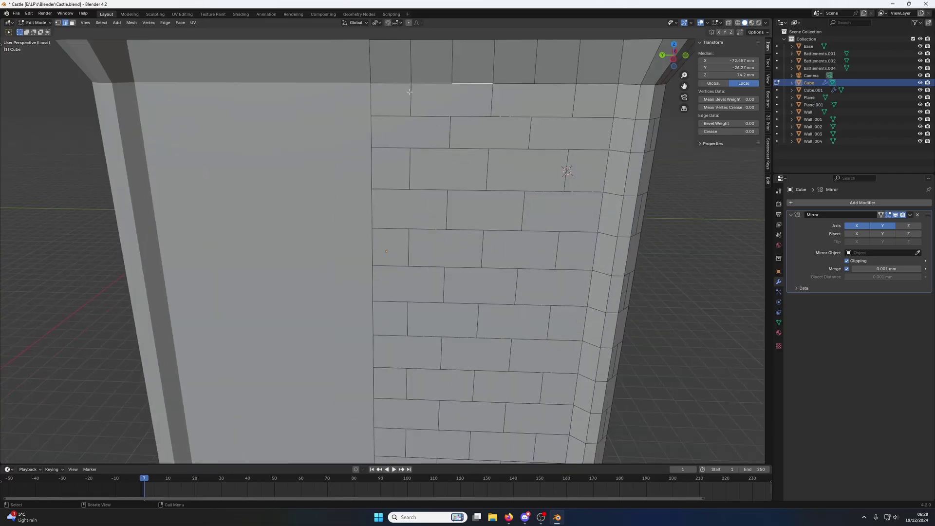
pyautogui.click(410, 91)
pyautogui.scroll(-3, 428, 97)
pyautogui.keyDown('shift'); pyautogui.click(467, 103); pyautogui.keyUp('shift')
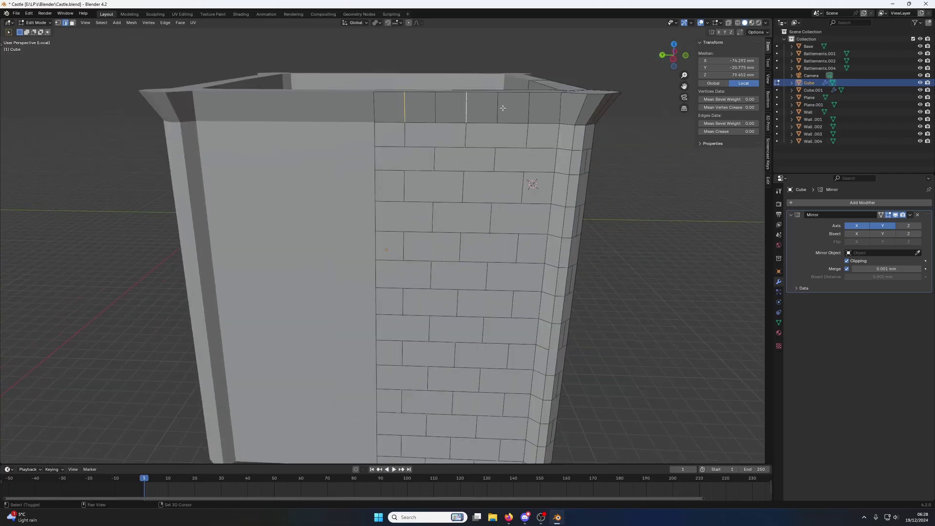
pyautogui.rightClick(502, 108)
pyautogui.click(501, 232)
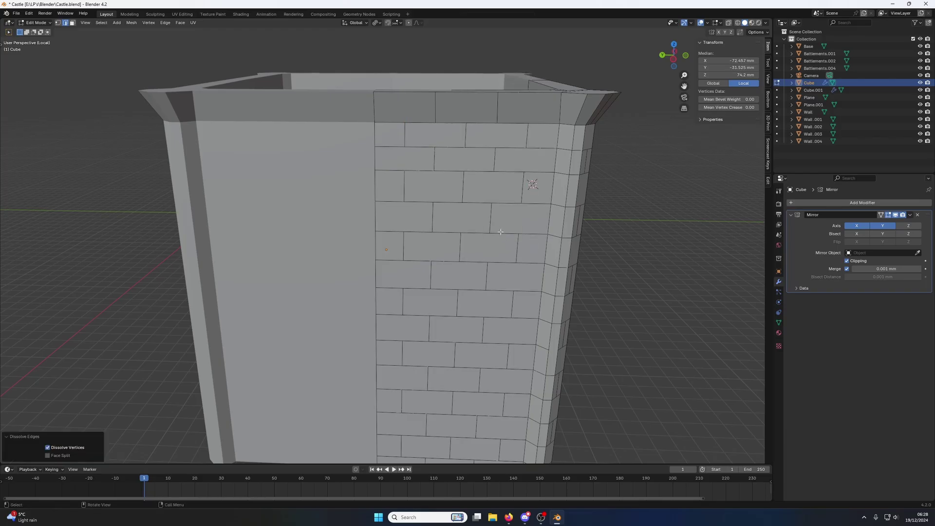
pyautogui.scroll(-2, 471, 200)
pyautogui.press('c')
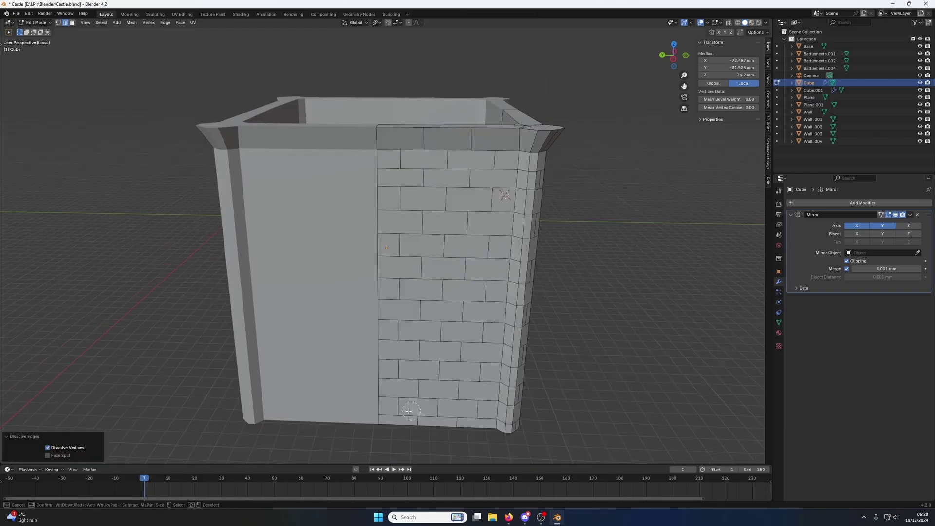
pyautogui.moveTo(408, 412)
pyautogui.mouseDown()
pyautogui.moveTo(408, 156)
pyautogui.moveTo(473, 197)
pyautogui.moveTo(480, 143)
pyautogui.moveTo(466, 227)
pyautogui.moveTo(439, 254)
pyautogui.moveTo(429, 292)
pyautogui.moveTo(501, 249)
pyautogui.moveTo(470, 433)
pyautogui.moveTo(431, 416)
pyautogui.moveTo(426, 375)
pyautogui.moveTo(433, 393)
pyautogui.moveTo(453, 342)
pyautogui.moveTo(433, 337)
pyautogui.moveTo(428, 310)
pyautogui.moveTo(483, 250)
pyautogui.mouseUp()
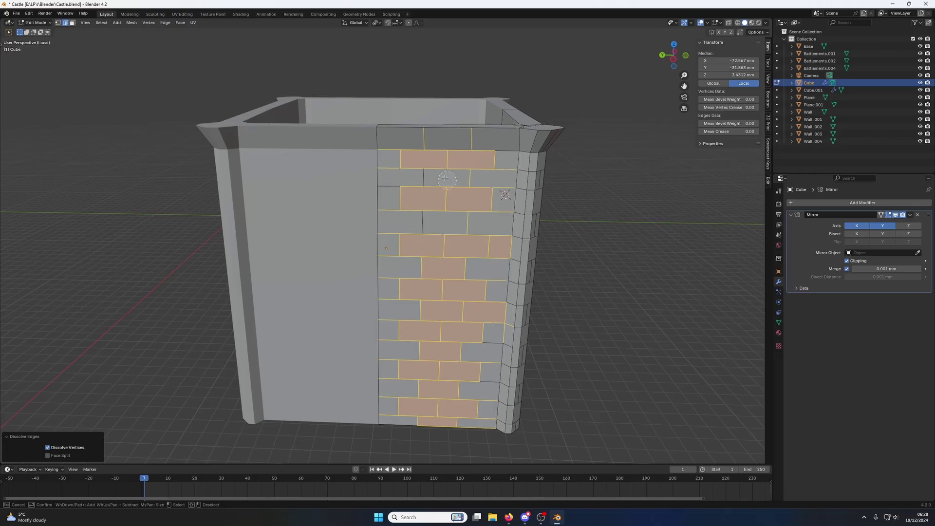
pyautogui.moveTo(445, 178)
pyautogui.mouseDown()
pyautogui.moveTo(428, 221)
pyautogui.moveTo(461, 185)
pyautogui.mouseUp()
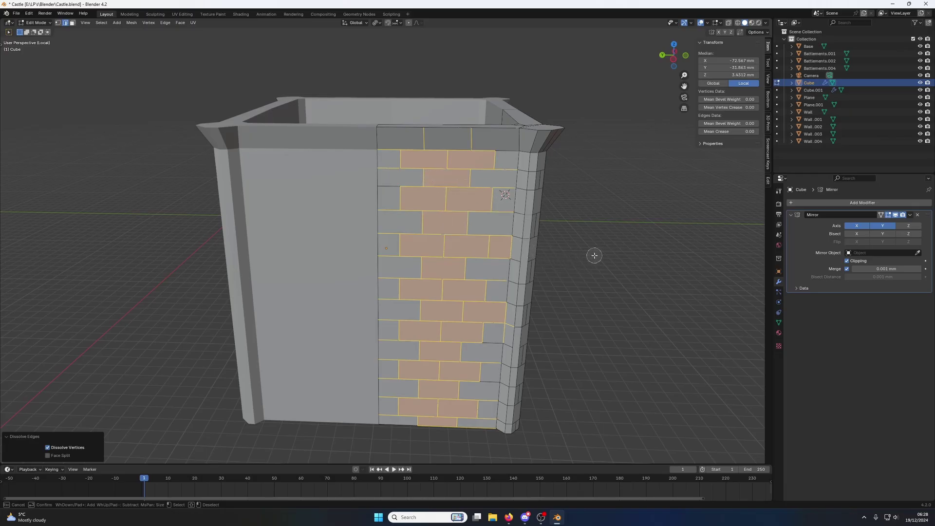
pyautogui.moveTo(609, 267); pyautogui.dragTo(433, 336, button='middle')
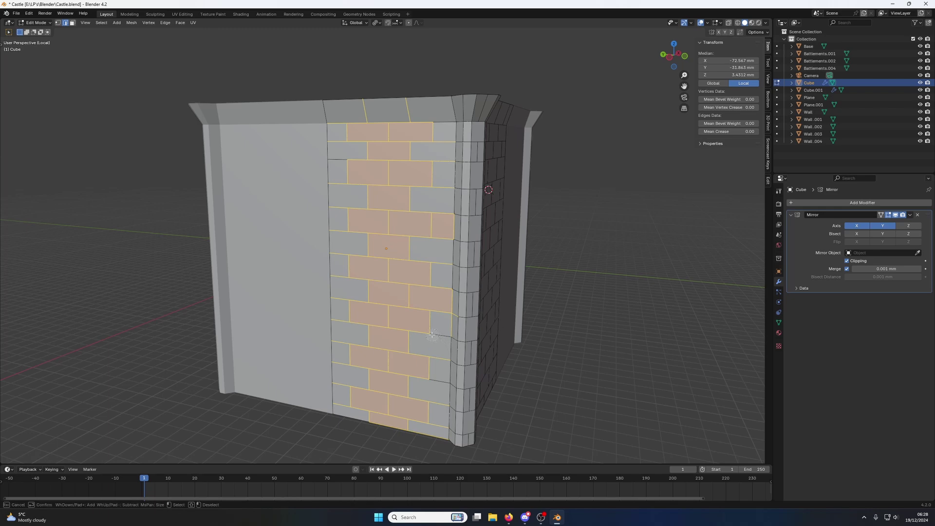
pyautogui.moveTo(432, 335); pyautogui.dragTo(423, 390)
pyautogui.moveTo(466, 363); pyautogui.dragTo(470, 350)
pyautogui.click(479, 152)
pyautogui.moveTo(469, 321); pyautogui.dragTo(486, 325)
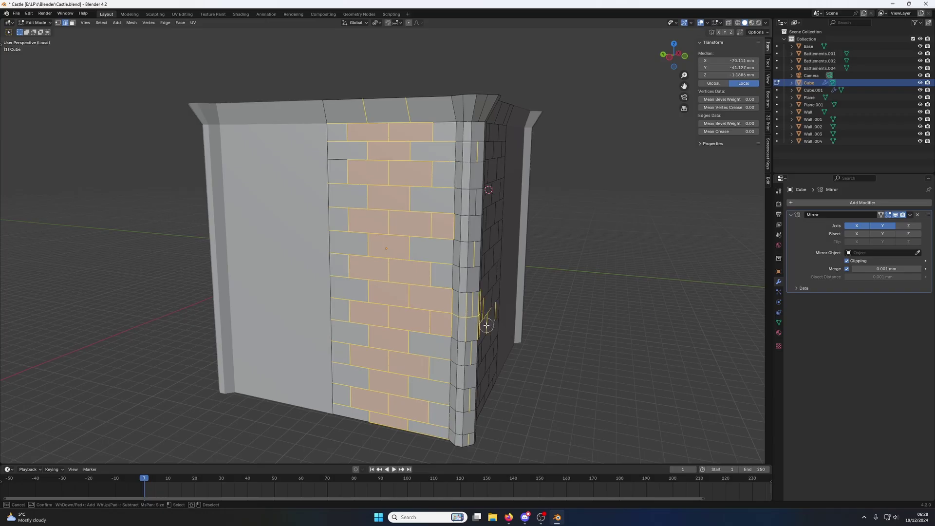
pyautogui.rightClick(487, 326)
pyautogui.click(472, 326)
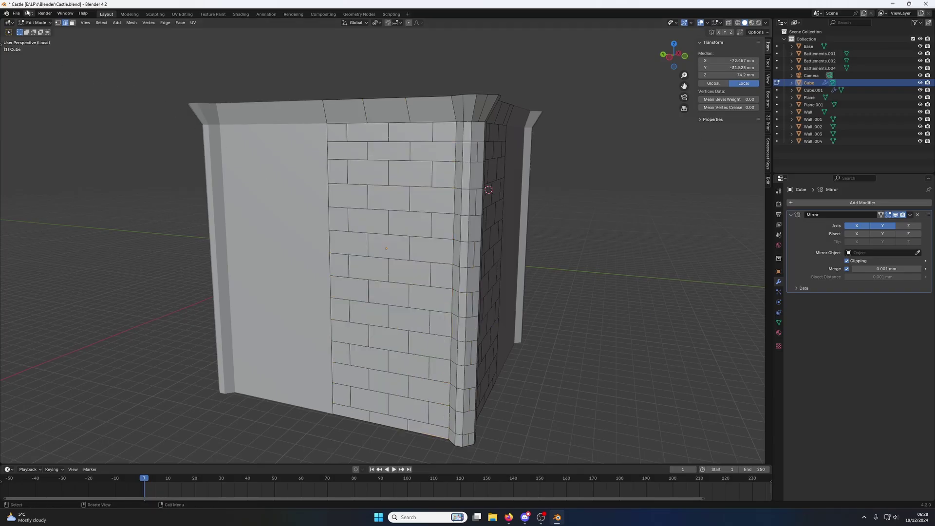
# Step: Brush-select the horizontal and vertical brick edges across the tower's Y-side wall
pyautogui.scroll(-3, 320, 248)
pyautogui.moveTo(459, 209); pyautogui.dragTo(376, 238, button='middle')
pyautogui.press('c')
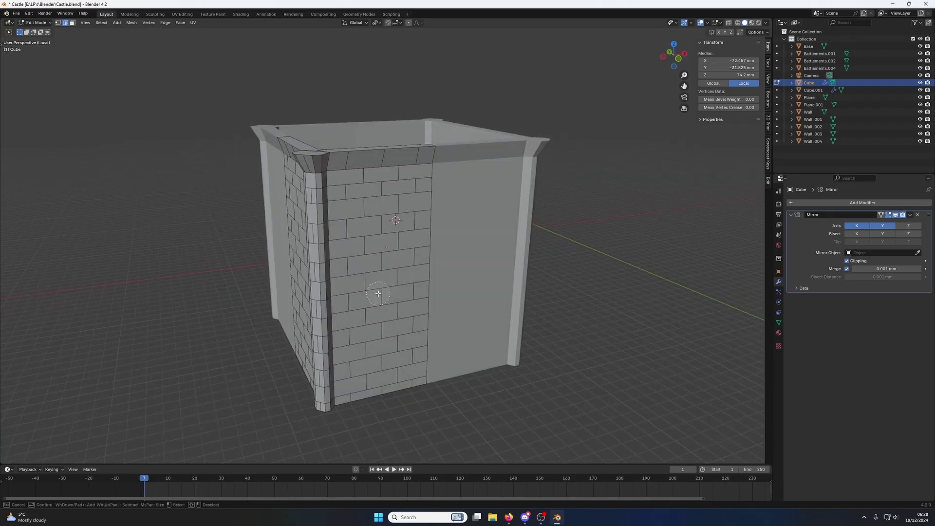
pyautogui.scroll(-3, 376, 303)
pyautogui.moveTo(375, 307)
pyautogui.mouseDown()
pyautogui.moveTo(376, 319)
pyautogui.moveTo(382, 181)
pyautogui.moveTo(404, 164)
pyautogui.moveTo(381, 188)
pyautogui.moveTo(363, 170)
pyautogui.moveTo(369, 370)
pyautogui.moveTo(402, 370)
pyautogui.moveTo(372, 366)
pyautogui.mouseUp()
pyautogui.scroll(3, 383, 210)
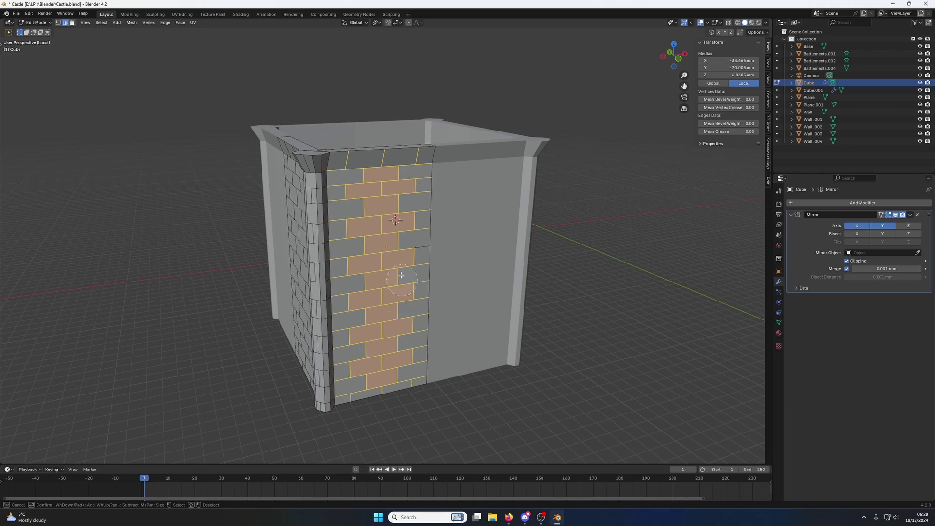
pyautogui.moveTo(401, 276); pyautogui.dragTo(411, 256)
pyautogui.press('Escape')
# Step: Add the brick edges across the tower's X-side wall to the selection
pyautogui.moveTo(271, 272); pyautogui.dragTo(383, 242, button='middle')
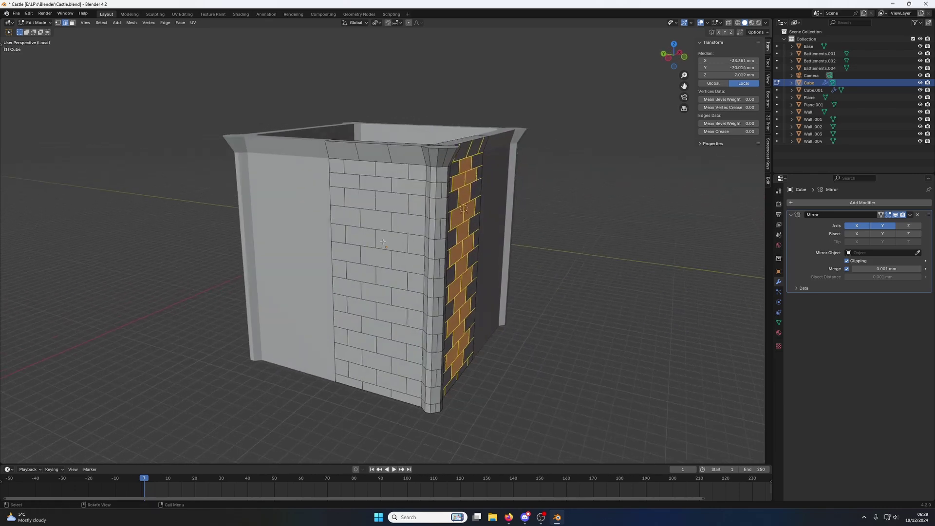
pyautogui.press('c')
pyautogui.moveTo(383, 242)
pyautogui.mouseDown()
pyautogui.moveTo(385, 194)
pyautogui.moveTo(356, 205)
pyautogui.moveTo(376, 329)
pyautogui.moveTo(370, 377)
pyautogui.moveTo(394, 368)
pyautogui.moveTo(399, 388)
pyautogui.moveTo(403, 184)
pyautogui.moveTo(354, 158)
pyautogui.moveTo(390, 168)
pyautogui.moveTo(350, 302)
pyautogui.moveTo(357, 344)
pyautogui.mouseUp()
pyautogui.rightClick(357, 344)
pyautogui.moveTo(357, 344); pyautogui.dragTo(464, 255, button='middle')
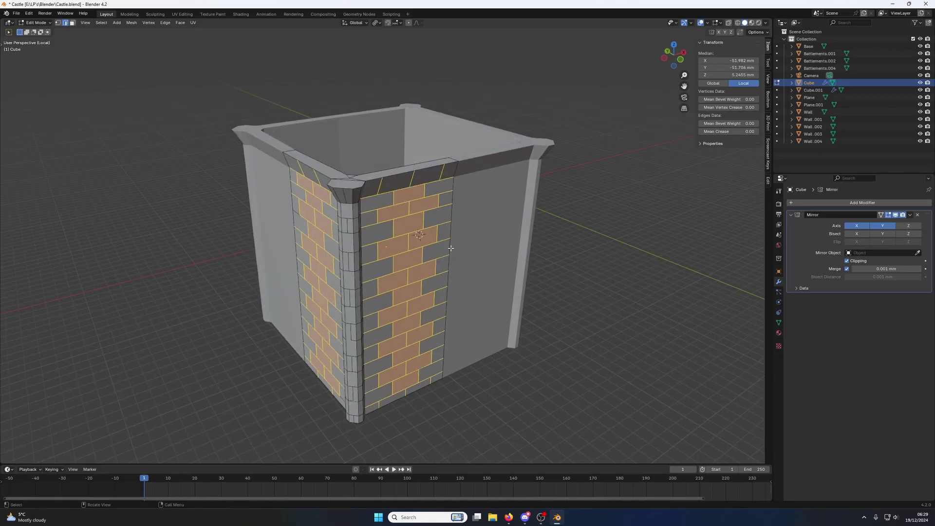
# Step: Bevel the selected brick edges on both walls by about 0.92 mm with one segment to form mortar strips
pyautogui.hotkey('ctrl', 'b')
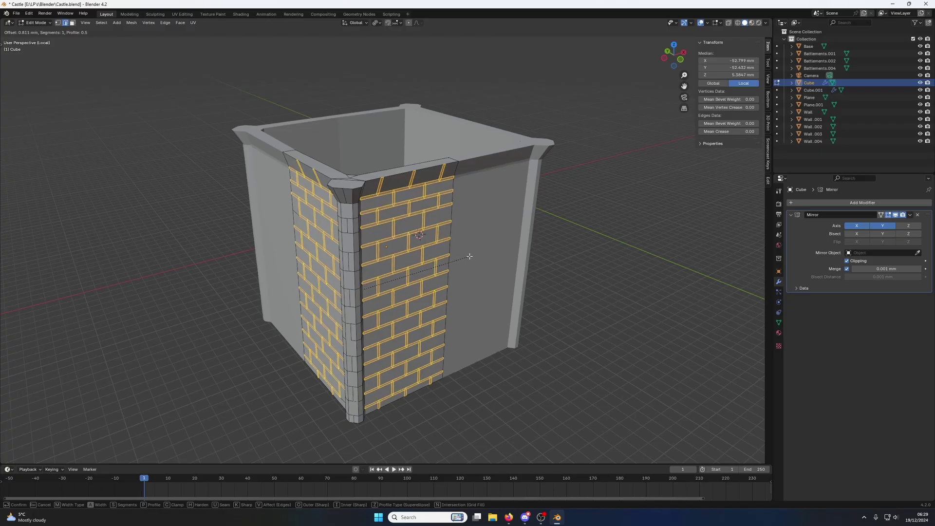
pyautogui.click(469, 258)
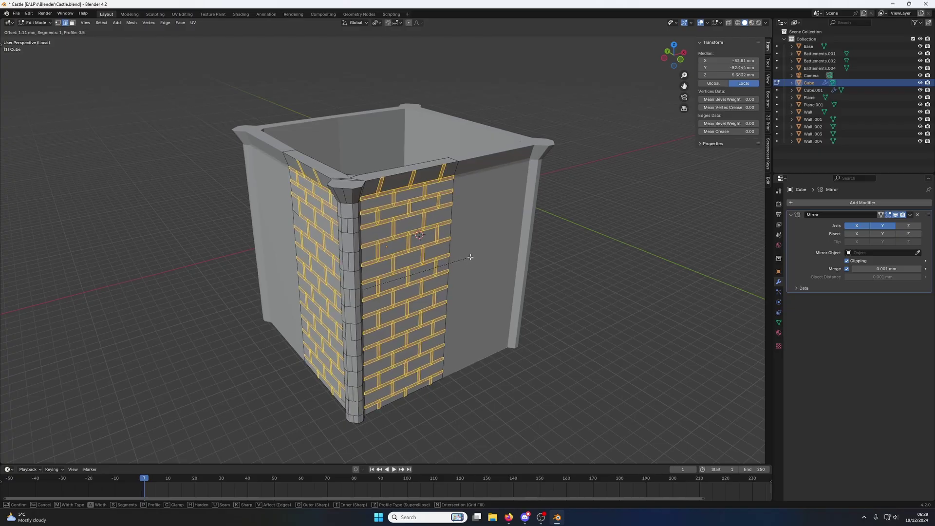
pyautogui.moveTo(457, 270); pyautogui.dragTo(464, 266, button='middle')
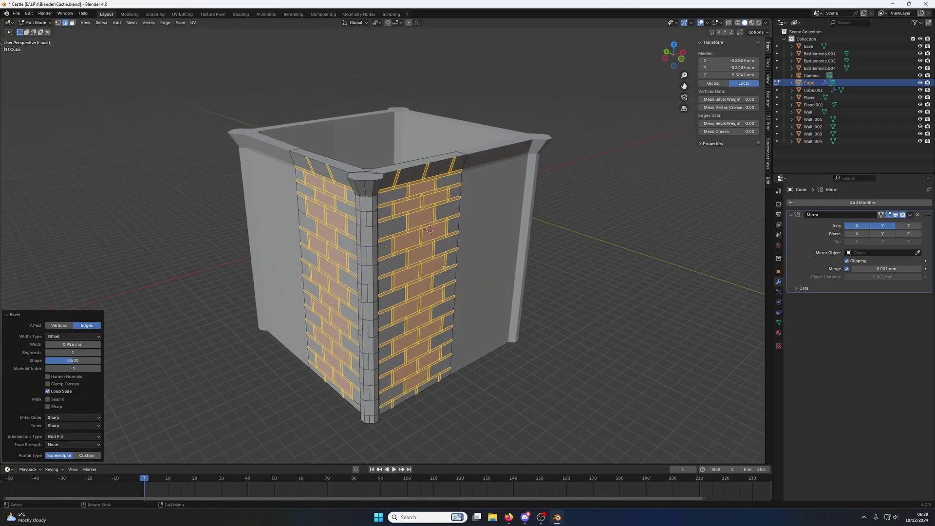
# Step: Deselect the whole brick faces on the Y-side wall, keeping only the narrow mortar strips selected
pyautogui.press('3')
pyautogui.keyDown('shift'); pyautogui.click(432, 299); pyautogui.keyUp('shift')
pyautogui.keyDown('shift'); pyautogui.click(406, 310); pyautogui.keyUp('shift')
pyautogui.keyDown('shift'); pyautogui.click(419, 320); pyautogui.keyUp('shift')
pyautogui.keyDown('shift'); pyautogui.click(404, 342); pyautogui.keyUp('shift')
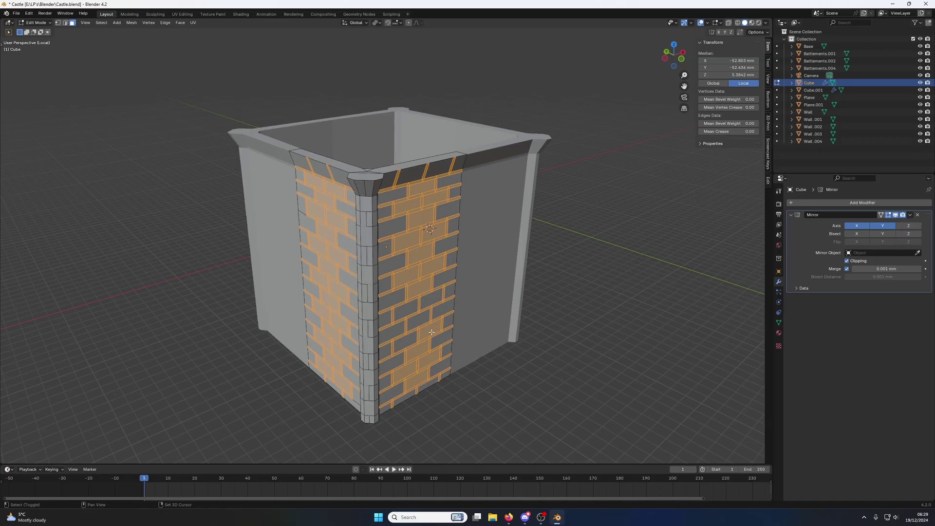
pyautogui.keyDown('shift'); pyautogui.click(430, 331); pyautogui.keyUp('shift')
pyautogui.keyDown('shift'); pyautogui.click(418, 351); pyautogui.keyUp('shift')
pyautogui.keyDown('shift'); pyautogui.click(429, 359); pyautogui.keyUp('shift')
pyautogui.keyDown('shift'); pyautogui.click(408, 374); pyautogui.keyUp('shift')
pyautogui.keyDown('shift'); pyautogui.click(417, 380); pyautogui.keyUp('shift')
pyautogui.keyDown('shift'); pyautogui.click(433, 267); pyautogui.keyUp('shift')
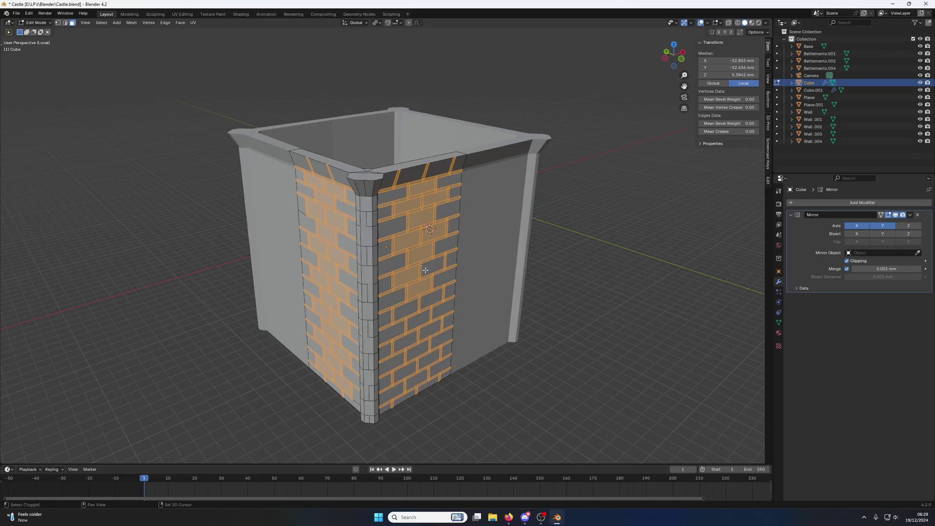
pyautogui.keyDown('shift'); pyautogui.click(407, 276); pyautogui.keyUp('shift')
pyautogui.keyDown('shift'); pyautogui.click(420, 288); pyautogui.keyUp('shift')
pyautogui.keyDown('shift'); pyautogui.click(426, 241); pyautogui.keyUp('shift')
pyautogui.keyDown('shift'); pyautogui.click(420, 254); pyautogui.keyUp('shift')
pyautogui.keyDown('shift'); pyautogui.click(407, 241); pyautogui.keyUp('shift')
pyautogui.keyDown('shift'); pyautogui.click(421, 218); pyautogui.keyUp('shift')
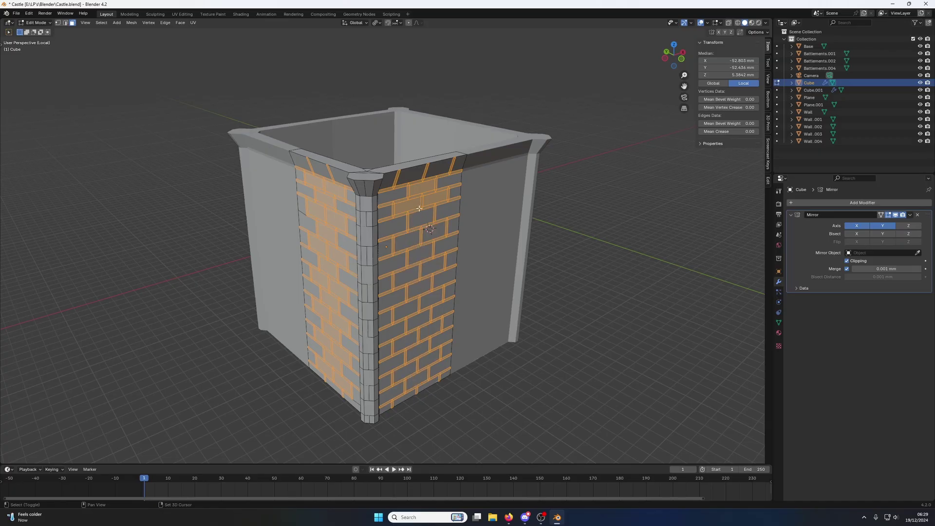
pyautogui.keyDown('shift'); pyautogui.click(407, 206); pyautogui.keyUp('shift')
pyautogui.keyDown('shift'); pyautogui.click(433, 198); pyautogui.keyUp('shift')
pyautogui.keyDown('shift'); pyautogui.click(422, 187); pyautogui.keyUp('shift')
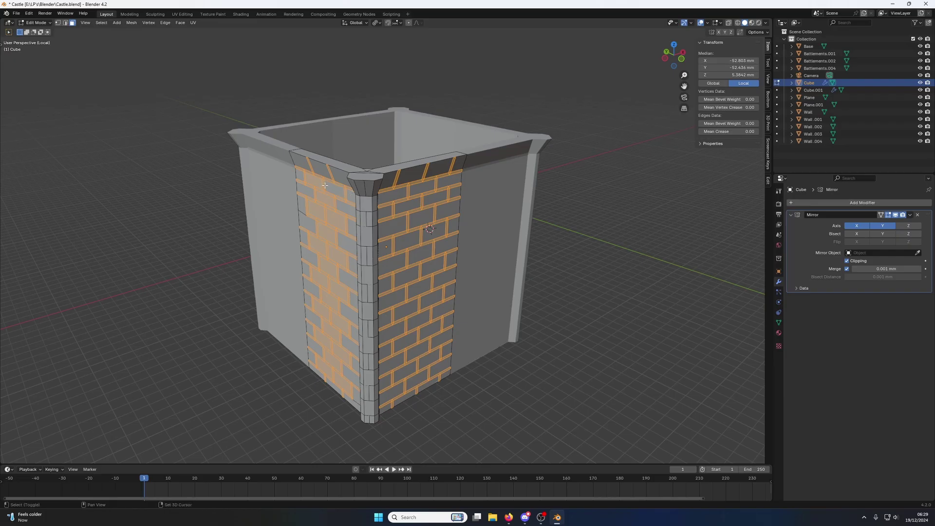
# Step: Deselect the whole brick faces on the X-side wall, keeping only its mortar strips selected
pyautogui.keyDown('shift'); pyautogui.click(317, 210); pyautogui.keyUp('shift')
pyautogui.keyDown('shift'); pyautogui.click(335, 219); pyautogui.keyUp('shift')
pyautogui.keyDown('shift'); pyautogui.click(326, 233); pyautogui.keyUp('shift')
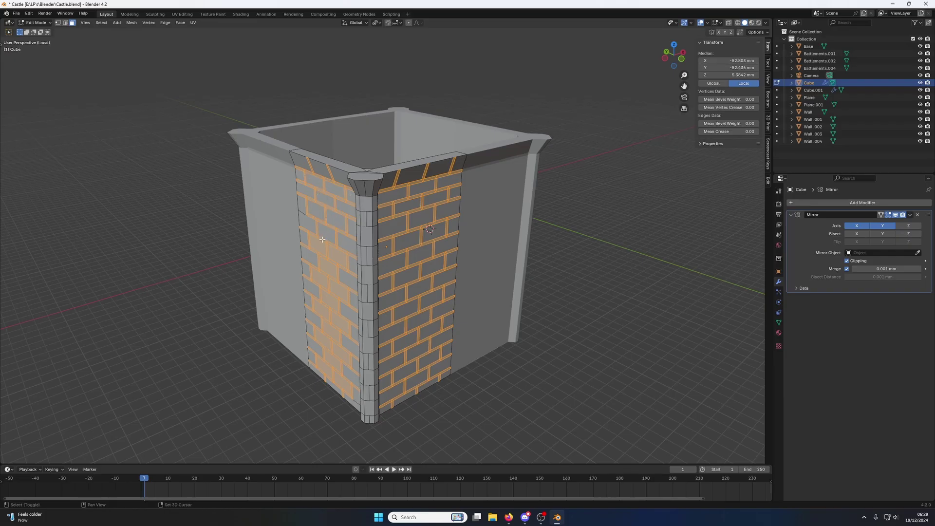
pyautogui.keyDown('shift'); pyautogui.click(318, 246); pyautogui.keyUp('shift')
pyautogui.keyDown('shift'); pyautogui.click(337, 256); pyautogui.keyUp('shift')
pyautogui.keyDown('shift'); pyautogui.click(326, 271); pyautogui.keyUp('shift')
pyautogui.keyDown('shift'); pyautogui.click(321, 279); pyautogui.keyUp('shift')
pyautogui.keyDown('shift'); pyautogui.click(339, 291); pyautogui.keyUp('shift')
pyautogui.keyDown('shift'); pyautogui.click(330, 300); pyautogui.keyUp('shift')
pyautogui.keyDown('shift'); pyautogui.click(321, 312); pyautogui.keyUp('shift')
pyautogui.keyDown('shift'); pyautogui.click(340, 322); pyautogui.keyUp('shift')
pyautogui.keyDown('shift'); pyautogui.click(330, 331); pyautogui.keyUp('shift')
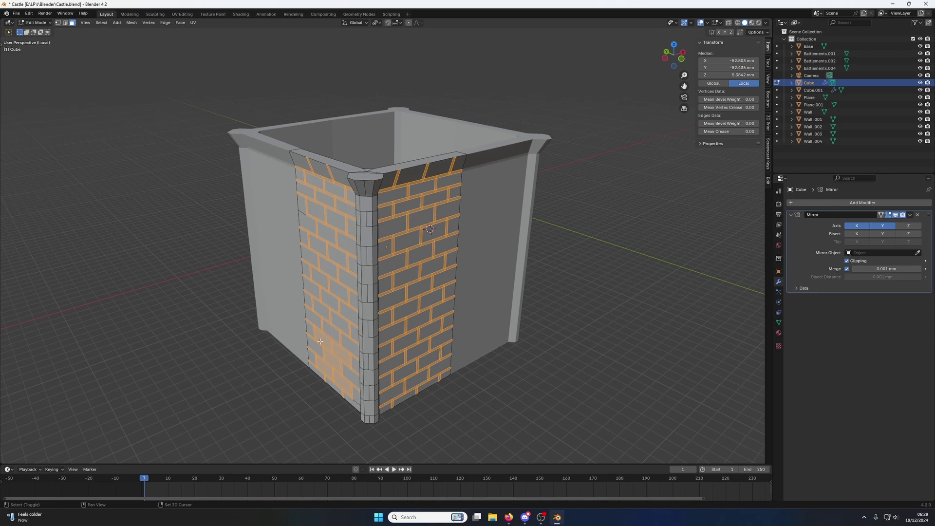
pyautogui.keyDown('shift'); pyautogui.click(323, 339); pyautogui.keyUp('shift')
pyautogui.keyDown('shift'); pyautogui.click(345, 353); pyautogui.keyUp('shift')
pyautogui.keyDown('shift'); pyautogui.click(335, 361); pyautogui.keyUp('shift')
pyautogui.keyDown('shift'); pyautogui.click(325, 369); pyautogui.keyUp('shift')
pyautogui.press('e')
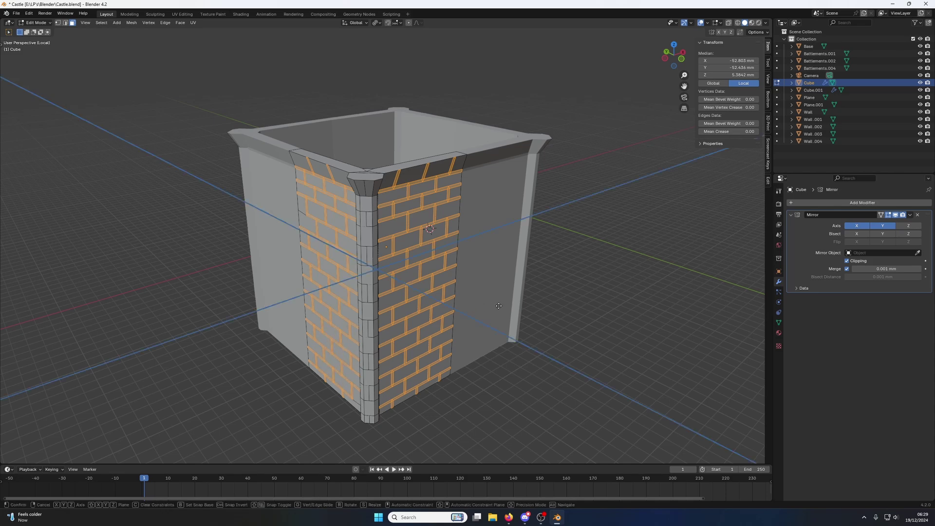
pyautogui.press('Escape')
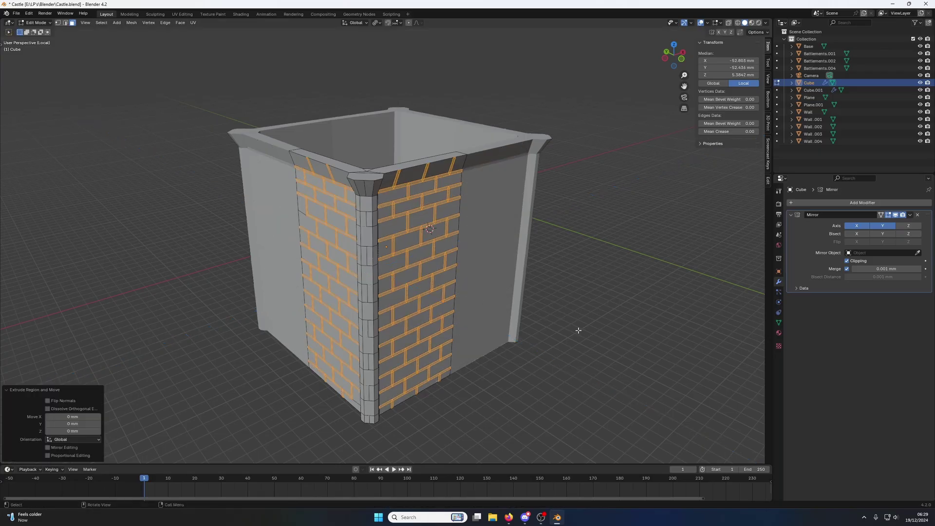
pyautogui.press('s')
pyautogui.press('Escape')
# Step: Extrude the mortar strips of both walls inward by about 0.79 mm along their normals
pyautogui.moveTo(567, 329); pyautogui.dragTo(584, 299, button='middle')
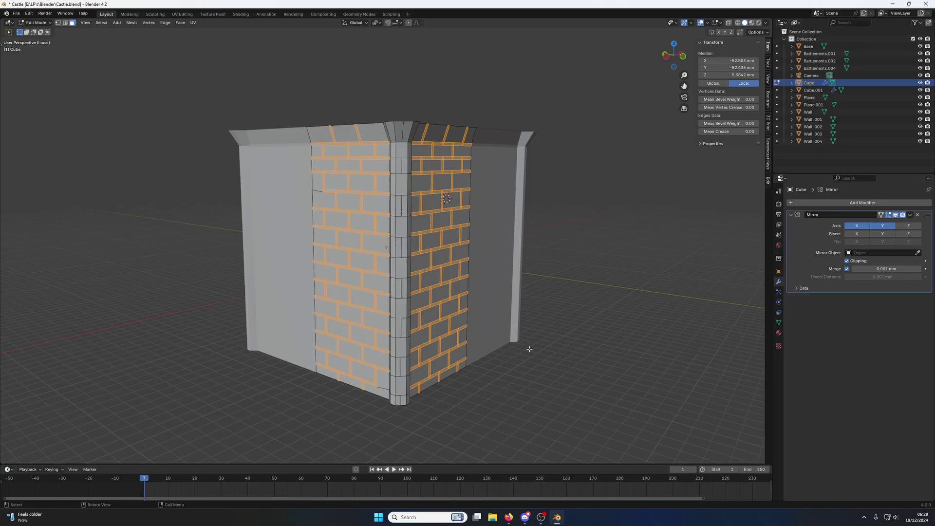
pyautogui.press('e')
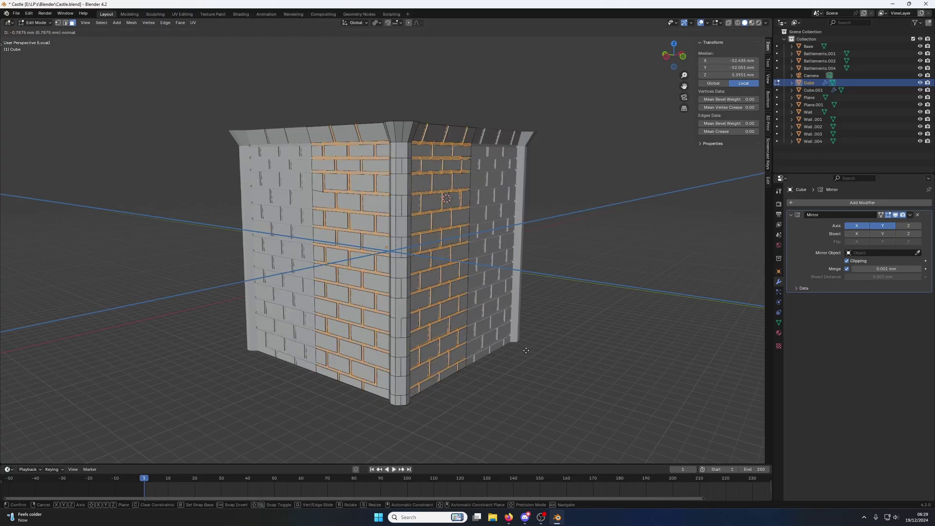
pyautogui.click(526, 350)
pyautogui.scroll(2, 395, 396)
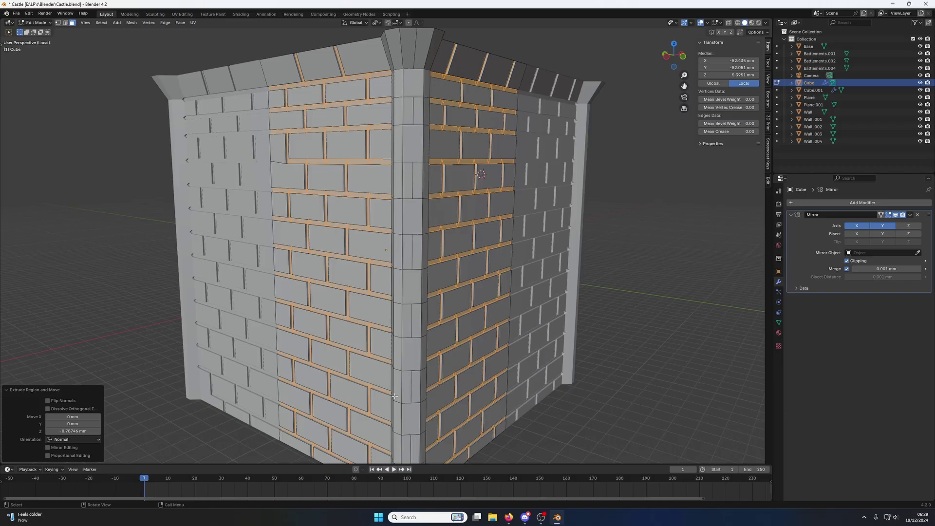
# Step: Bevel the short edge beside the corner pillar at the X-side wall's base about 0.68 mm and extrude the strip inward about 0.2 mm
pyautogui.scroll(-1, 374, 429)
pyautogui.hotkey('alt', 'a')
pyautogui.press('2')
pyautogui.click(384, 425)
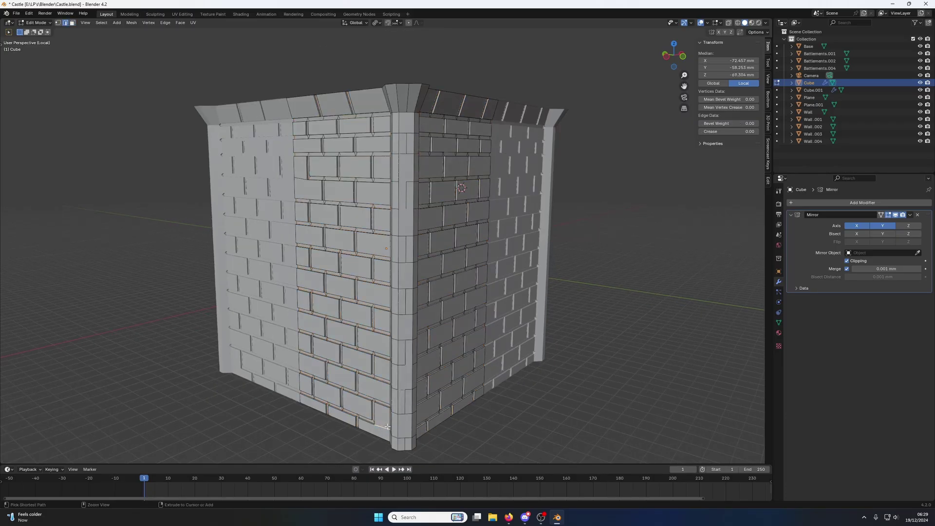
pyautogui.hotkey('ctrl', 'b')
pyautogui.press('Escape')
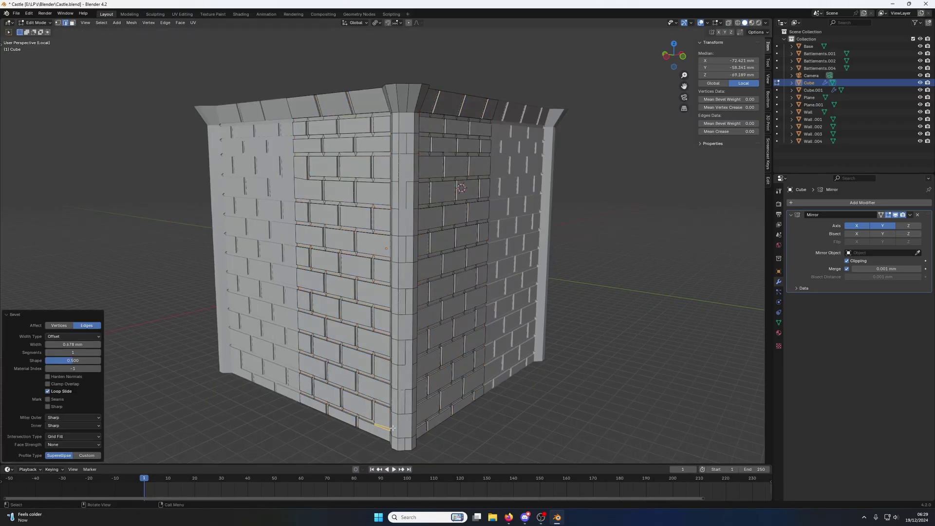
pyautogui.scroll(2, 410, 229)
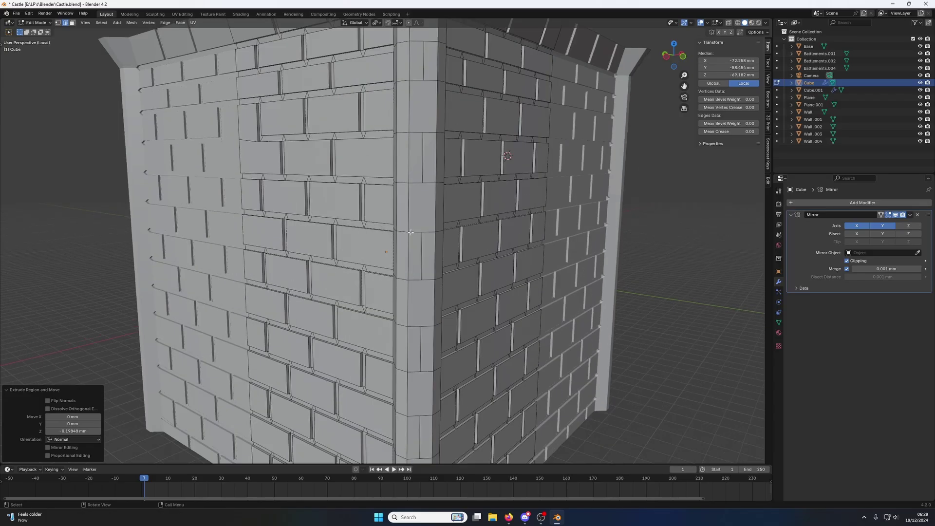
# Step: Return to Object Mode and leave the isolated view to inspect the bricked tower within the whole castle
pyautogui.moveTo(410, 227)
pyautogui.mouseDown(button='middle')
pyautogui.moveTo(432, 249)
pyautogui.moveTo(472, 207)
pyautogui.moveTo(412, 209)
pyautogui.moveTo(422, 222)
pyautogui.mouseUp(button='middle')
pyautogui.scroll(2, 431, 251)
pyautogui.press('Tab')
pyautogui.scroll(-3, 431, 250)
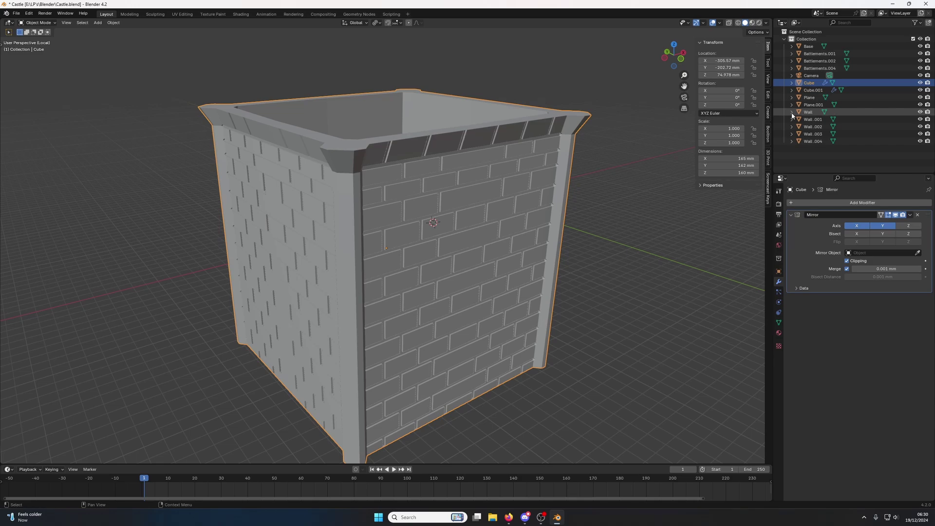
pyautogui.press('KP_Divide')
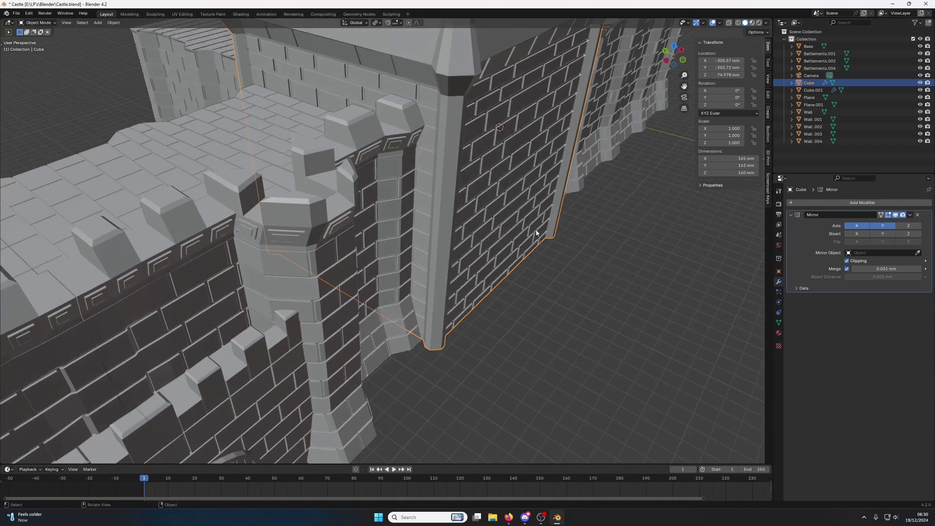
pyautogui.moveTo(551, 227); pyautogui.dragTo(457, 280, button='middle')
pyautogui.scroll(6, 520, 224)
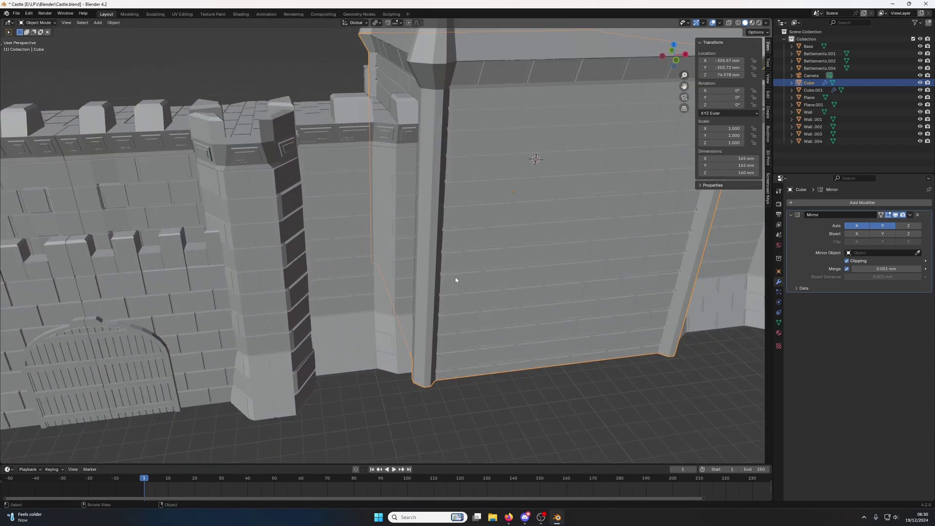
# Step: Open the square tower's mesh for editing and select the horizontal edge loop near the foot of its corner pillar
pyautogui.press('Tab')
pyautogui.moveTo(435, 345); pyautogui.dragTo(430, 387, button='middle')
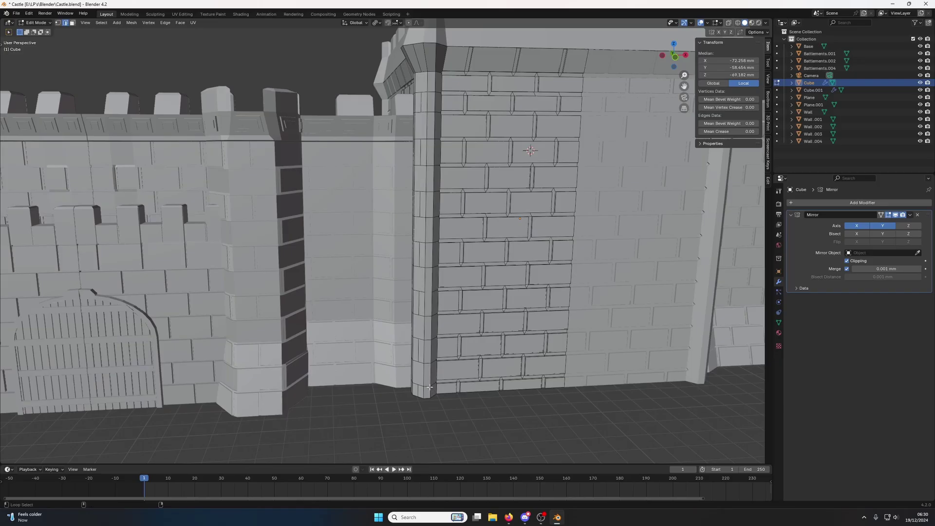
pyautogui.click(429, 387)
pyautogui.hotkey('alt', 'a')
pyautogui.keyDown('alt'); pyautogui.click(427, 386); pyautogui.keyUp('alt')
pyautogui.keyDown('alt'); pyautogui.keyDown('shift'); pyautogui.click(417, 386); pyautogui.keyUp('shift'); pyautogui.keyUp('alt')
pyautogui.moveTo(417, 389); pyautogui.dragTo(424, 385, button='middle')
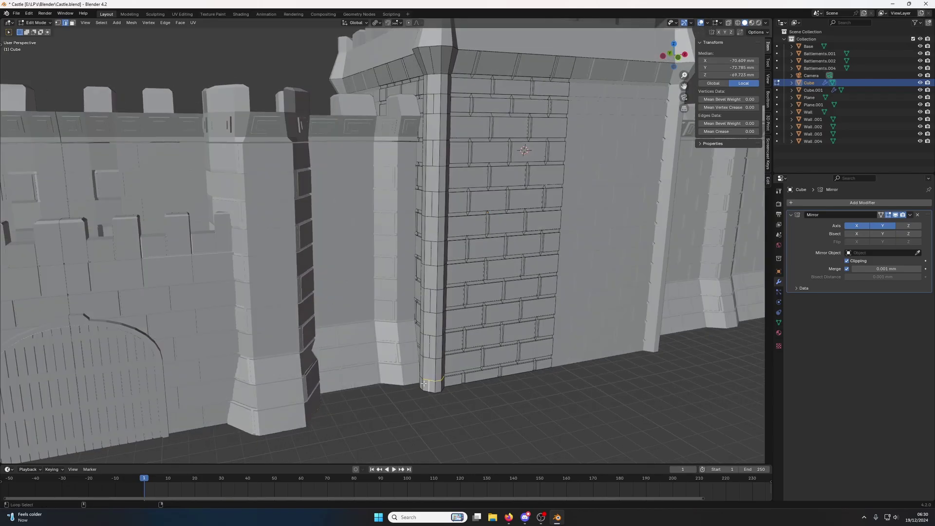
pyautogui.keyDown('alt'); pyautogui.keyDown('shift'); pyautogui.click(422, 360); pyautogui.keyUp('shift'); pyautogui.keyUp('alt')
pyautogui.keyDown('alt'); pyautogui.keyDown('shift'); pyautogui.click(443, 366); pyautogui.keyUp('shift'); pyautogui.keyUp('alt')
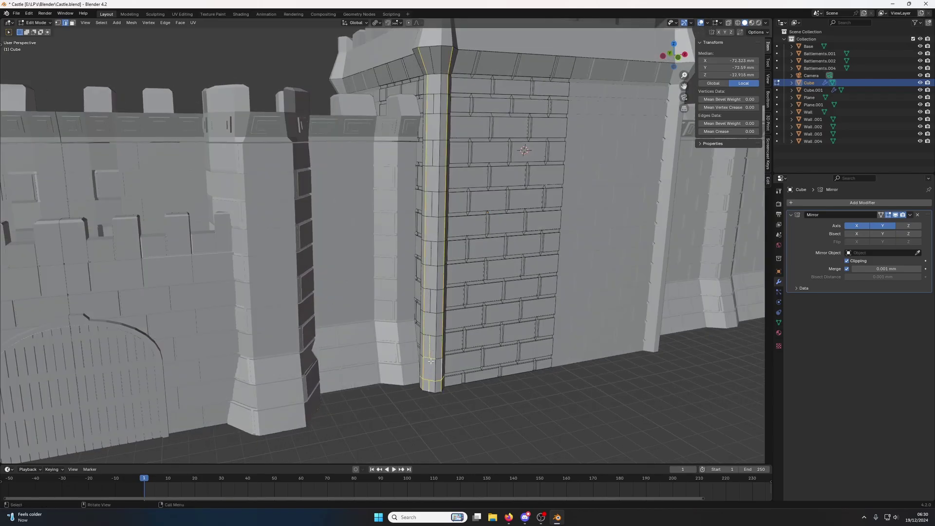
pyautogui.scroll(1, 428, 356)
pyautogui.scroll(3, 428, 354)
pyautogui.press('z')
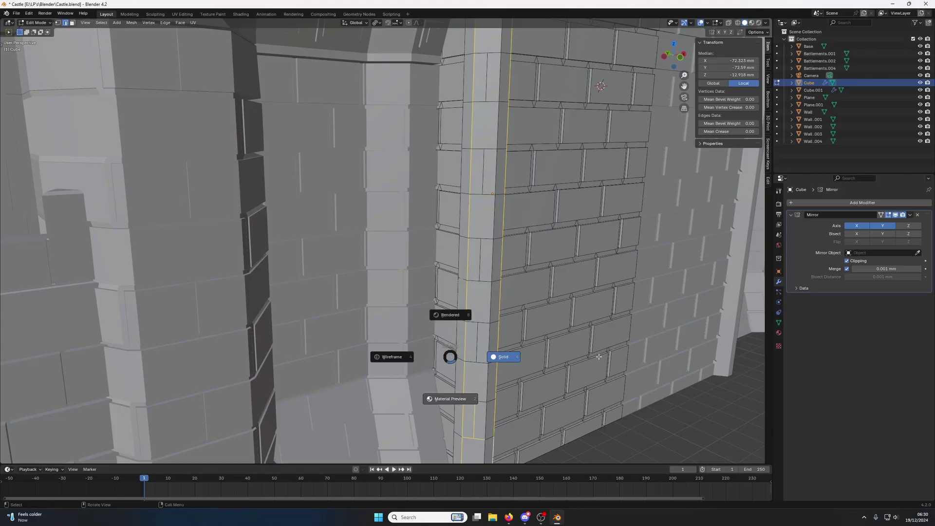
pyautogui.rightClick(553, 308)
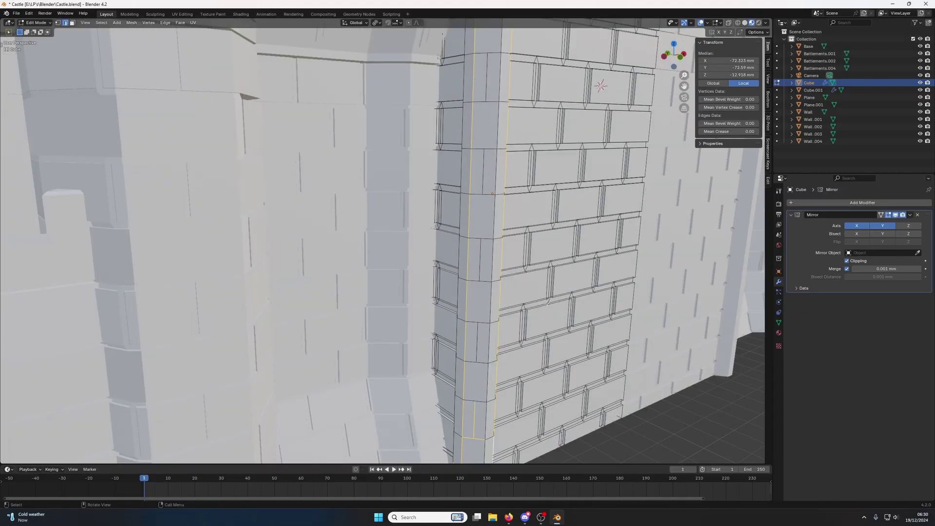
pyautogui.click(745, 23)
pyautogui.hotkey('ctrl', 'z')
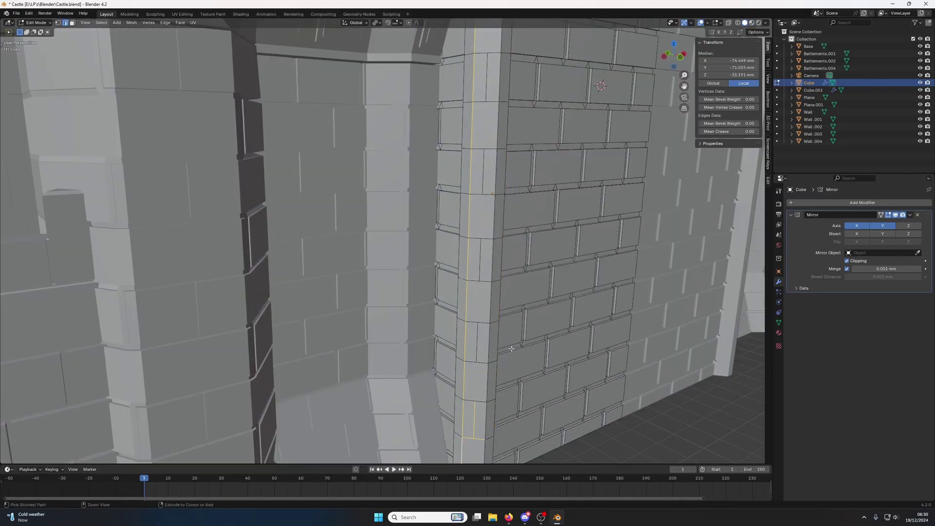
pyautogui.hotkey('ctrl', 'z')
# Step: Add the horizontal course loops and short vertical joint edges on the lower part of the corner pillar to the selection
pyautogui.scroll(-2, 473, 425)
pyautogui.scroll(1, 473, 413)
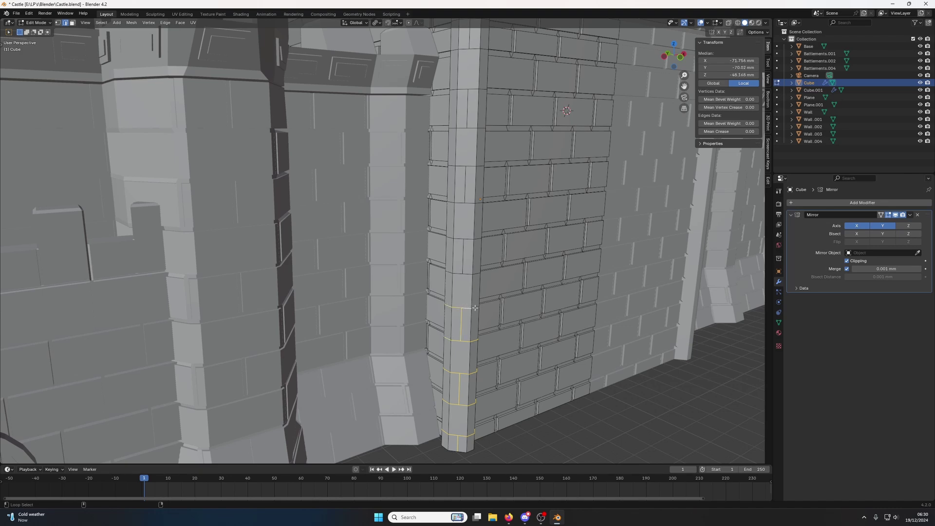
pyautogui.keyDown('alt'); pyautogui.keyDown('shift'); pyautogui.click(449, 272); pyautogui.keyUp('shift'); pyautogui.keyUp('alt')
pyautogui.moveTo(449, 272)
pyautogui.mouseDown(button='middle')
pyautogui.moveTo(467, 224)
pyautogui.moveTo(456, 265)
pyautogui.mouseUp(button='middle')
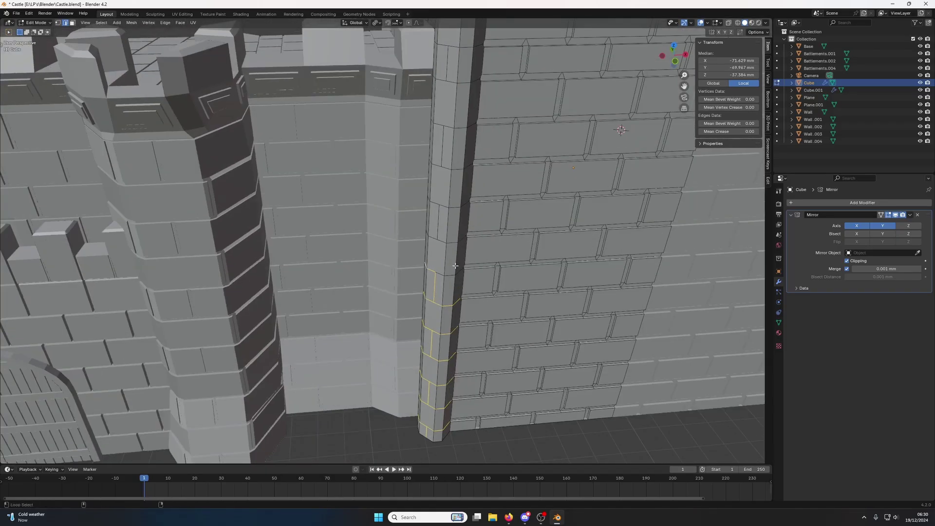
pyautogui.keyDown('alt'); pyautogui.keyDown('shift'); pyautogui.click(429, 238); pyautogui.keyUp('shift'); pyautogui.keyUp('alt')
pyautogui.hotkey('alt', 'z')
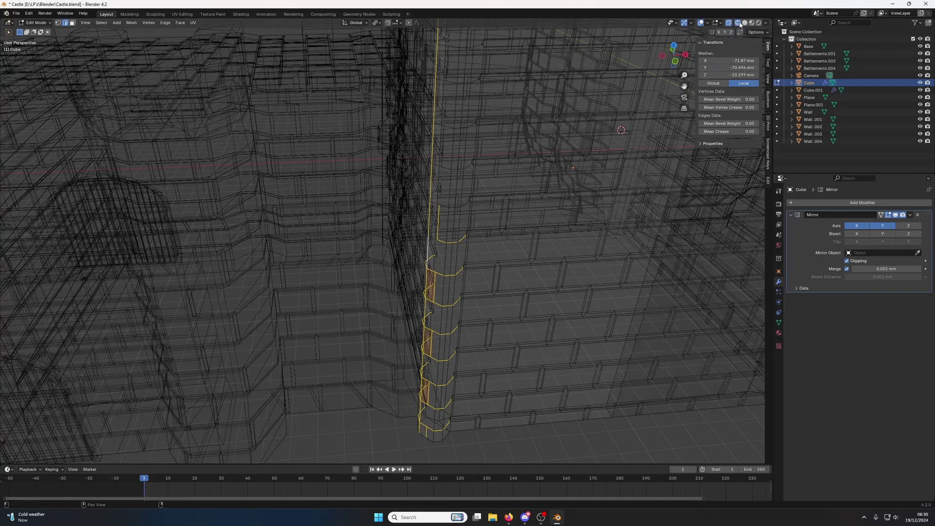
pyautogui.click(729, 23)
pyautogui.click(745, 23)
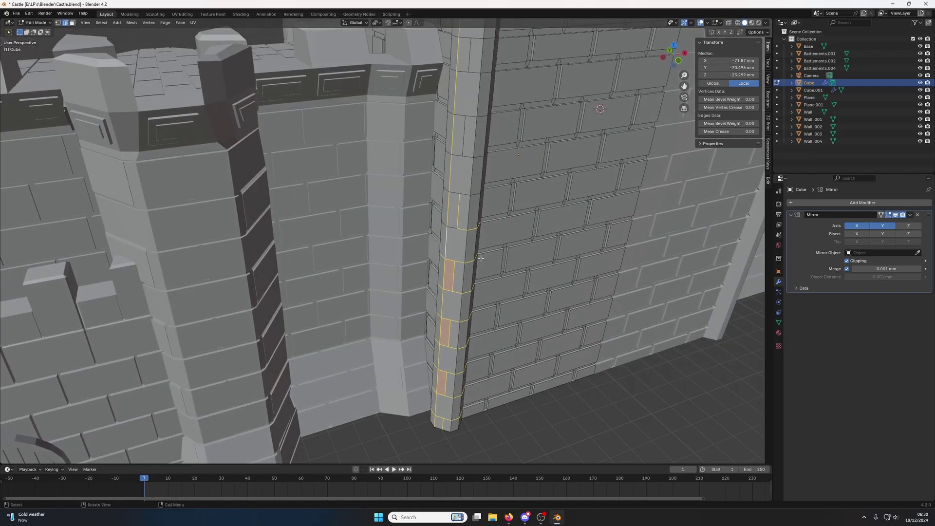
pyautogui.keyDown('alt'); pyautogui.keyDown('shift'); pyautogui.click(470, 239); pyautogui.keyUp('shift'); pyautogui.keyUp('alt')
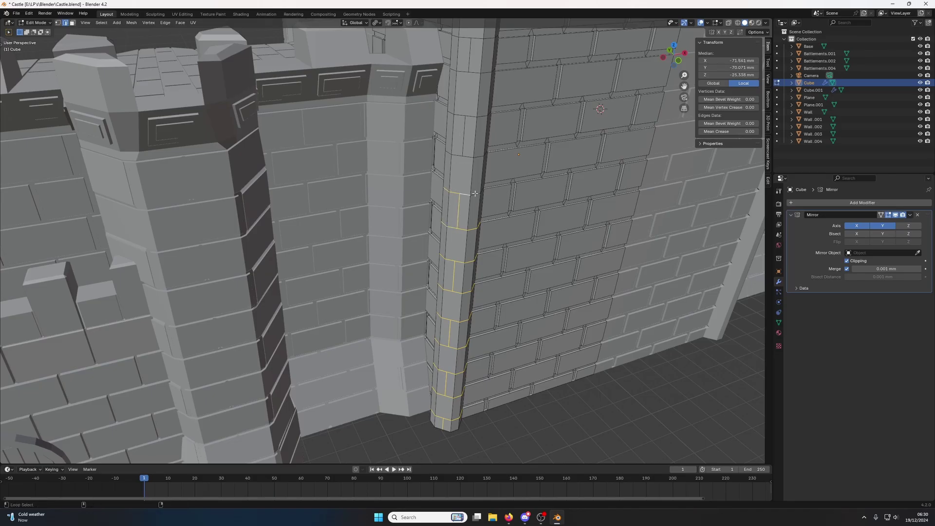
# Step: Extend the selection of course loops and short vertical joints up to the top of the corner pillar
pyautogui.keyDown('alt'); pyautogui.keyDown('shift'); pyautogui.click(474, 156); pyautogui.keyUp('shift'); pyautogui.keyUp('alt')
pyautogui.hotkey('ctrl', 'z')
pyautogui.keyDown('alt'); pyautogui.keyDown('shift'); pyautogui.click(449, 151); pyautogui.keyUp('shift'); pyautogui.keyUp('alt')
pyautogui.hotkey('ctrl', 'z')
pyautogui.keyDown('alt'); pyautogui.keyDown('shift'); pyautogui.click(453, 111); pyautogui.keyUp('shift'); pyautogui.keyUp('alt')
pyautogui.hotkey('ctrl', 'z')
pyautogui.moveTo(472, 64); pyautogui.dragTo(440, 217, button='middle')
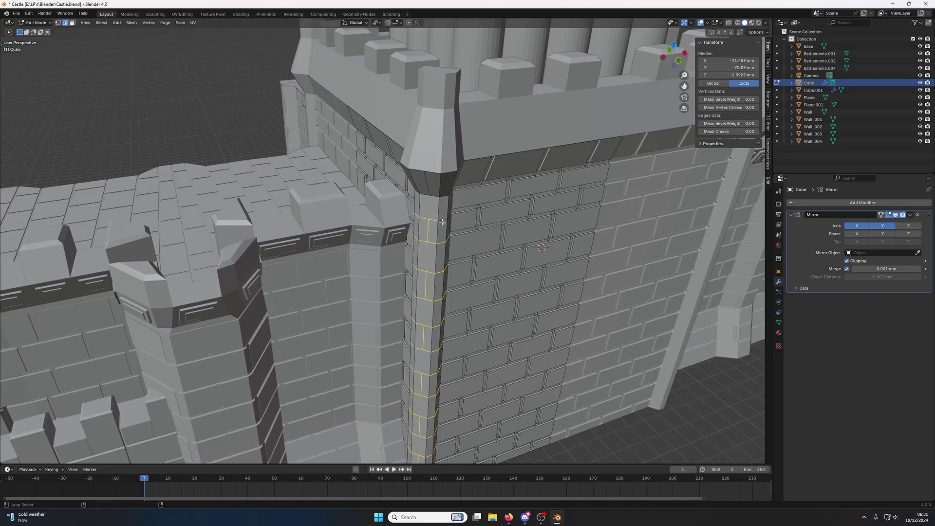
# Step: Bevel the selected pillar joint edges with a width of 0.726 mm and one segment
pyautogui.moveTo(449, 221); pyautogui.dragTo(424, 219, button='middle')
pyautogui.scroll(3, 423, 222)
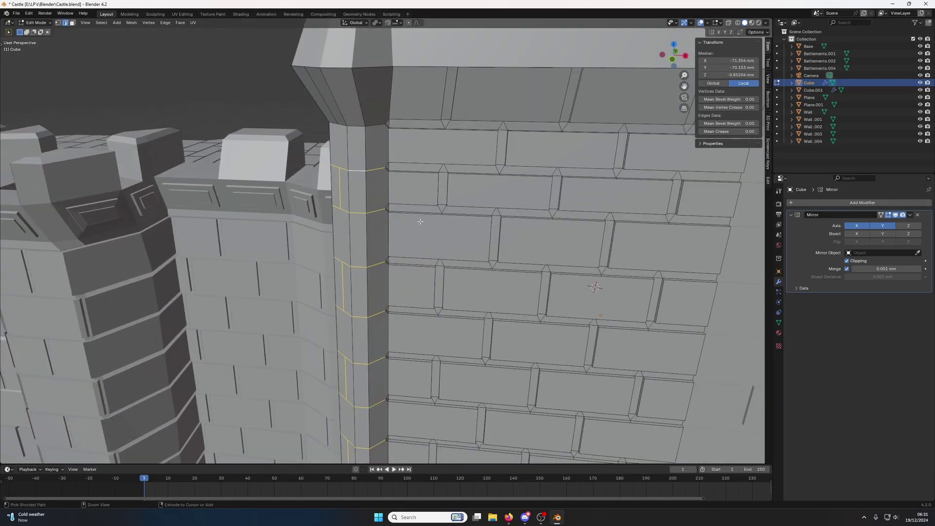
pyautogui.hotkey('ctrl', 'b')
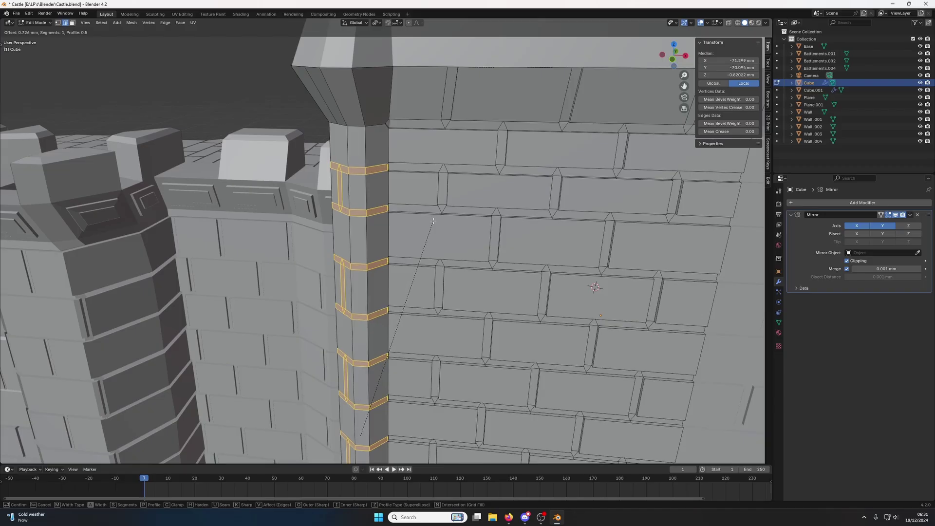
pyautogui.click(435, 223)
pyautogui.moveTo(434, 223); pyautogui.dragTo(400, 253, button='middle')
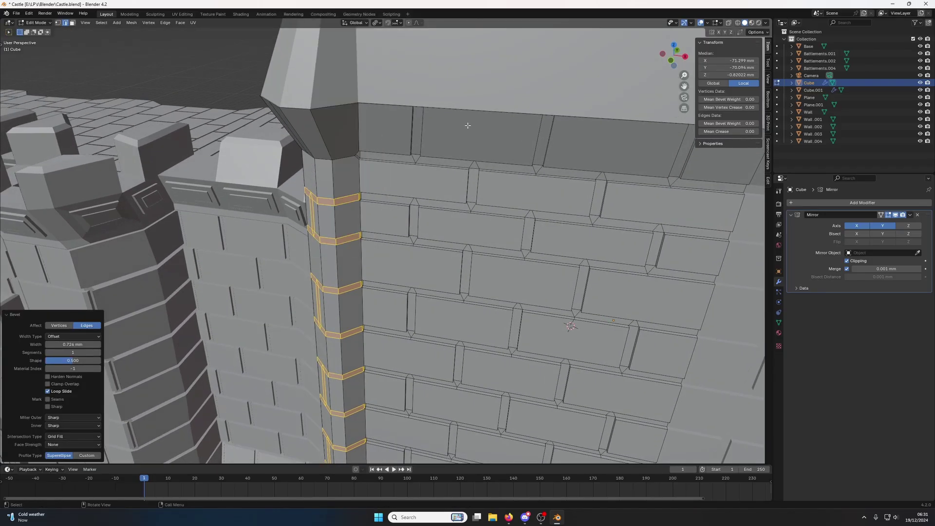
# Step: Try to extrude the bevelled pillar joint faces about 1.41 mm inward along their normals
pyautogui.press('g')
pyautogui.press('z')
pyautogui.press('z')
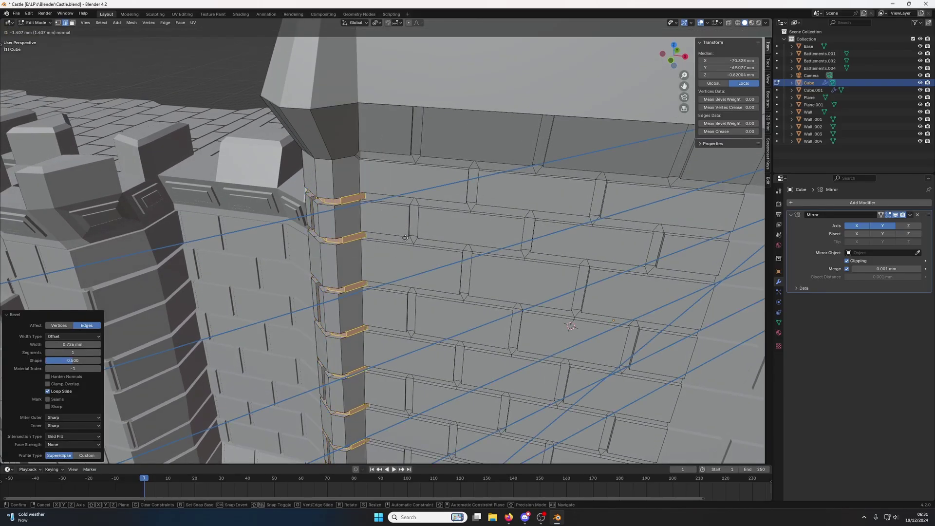
pyautogui.click(405, 238)
pyautogui.press('s')
pyautogui.rightClick(449, 271)
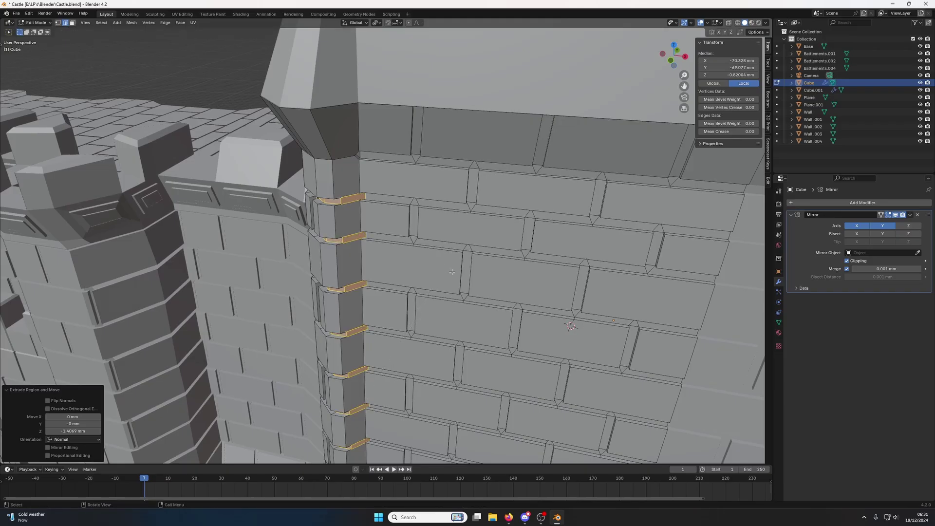
pyautogui.hotkey('ctrl', 'z')
# Step: Extrude the bevelled pillar joint faces in place, scale them to form mortar grooves, and leave edit mode
pyautogui.press('e')
pyautogui.rightClick(445, 269)
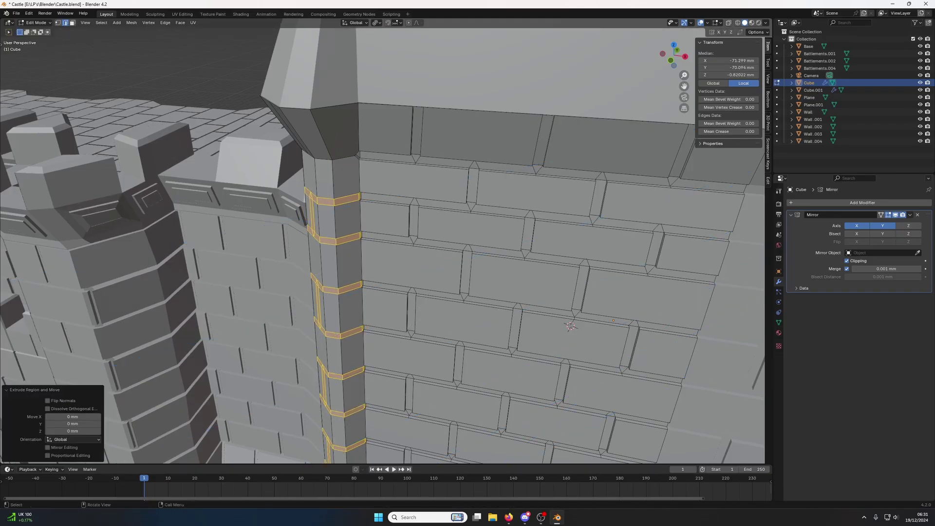
pyautogui.press('s')
pyautogui.click(438, 277)
pyautogui.moveTo(438, 276); pyautogui.dragTo(341, 224, button='middle')
pyautogui.press('Tab')
# Step: Select the tower's parapet, Cube.001, and open its mesh for editing
pyautogui.click(300, 205)
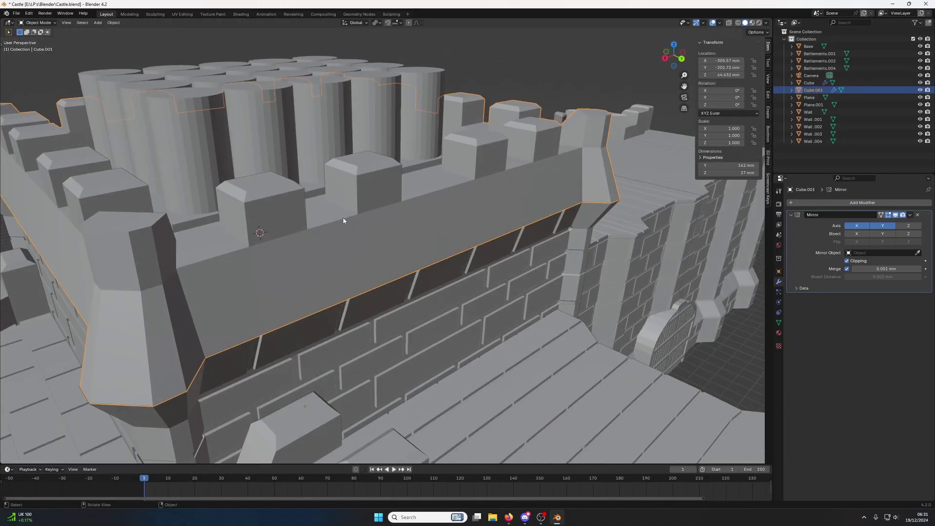
pyautogui.press('Tab')
pyautogui.click(309, 266)
pyautogui.press('Tab')
pyautogui.scroll(-5, 305, 256)
pyautogui.moveTo(305, 256); pyautogui.dragTo(472, 224, button='middle')
pyautogui.press('Tab')
pyautogui.scroll(3, 460, 224)
pyautogui.click(484, 226)
pyautogui.scroll(2, 452, 221)
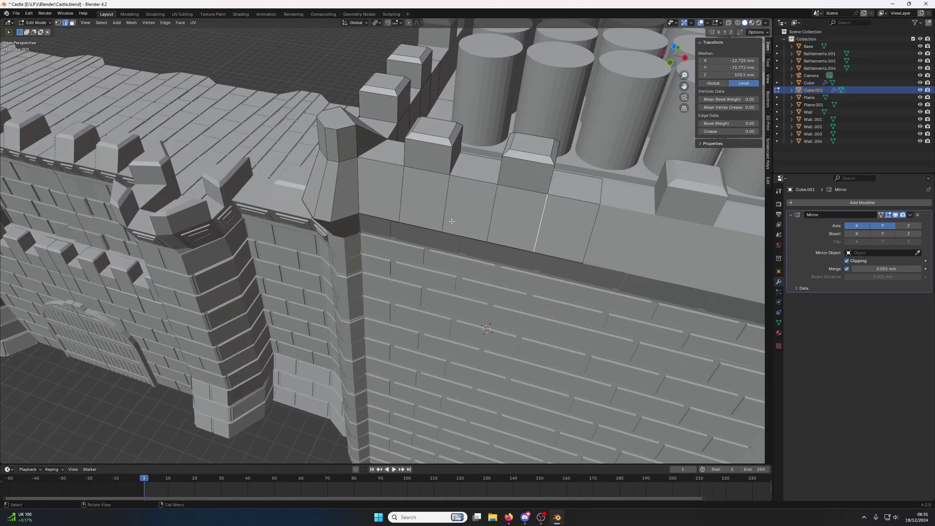
pyautogui.moveTo(240, 233); pyautogui.dragTo(406, 319, button='middle')
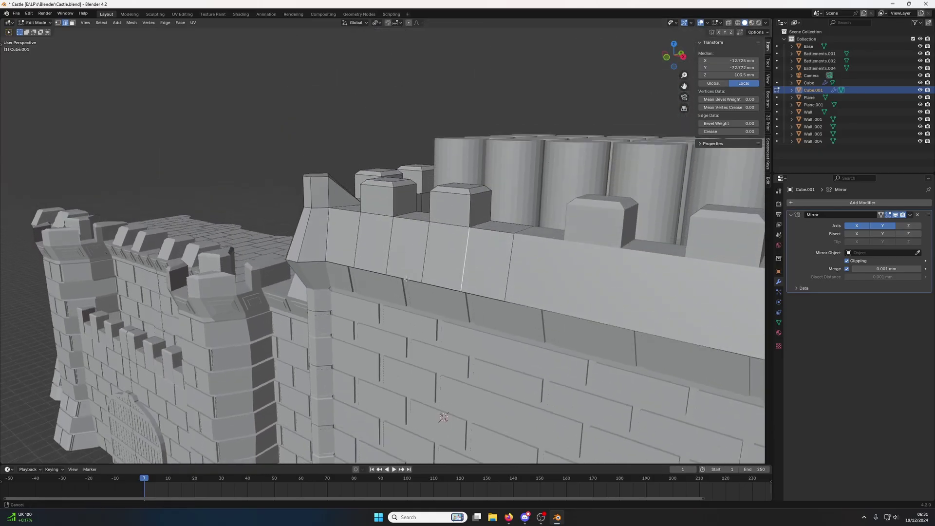
# Step: Switch to face selection and select the five outer panel faces along the front side of the parapet
pyautogui.press('3')
pyautogui.click(495, 254)
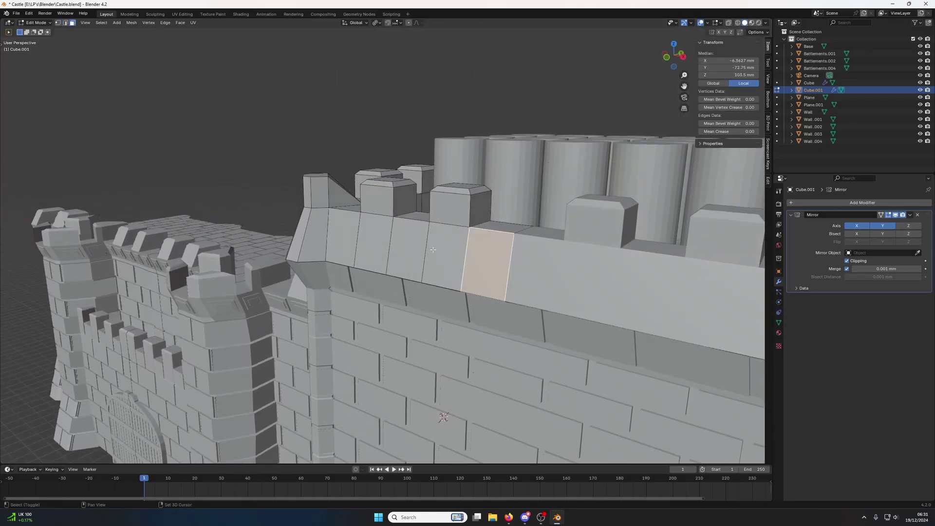
pyautogui.keyDown('shift'); pyautogui.click(433, 250); pyautogui.keyUp('shift')
pyautogui.keyDown('shift'); pyautogui.click(406, 245); pyautogui.keyUp('shift')
pyautogui.keyDown('shift'); pyautogui.click(374, 238); pyautogui.keyUp('shift')
pyautogui.keyDown('shift'); pyautogui.click(343, 234); pyautogui.keyUp('shift')
# Step: Add the five outer panel faces on the adjacent side of the parapet to the selection
pyautogui.moveTo(343, 233); pyautogui.dragTo(470, 214, button='middle')
pyautogui.keyDown('shift'); pyautogui.click(436, 250); pyautogui.keyUp('shift')
pyautogui.keyDown('shift'); pyautogui.click(471, 214); pyautogui.keyUp('shift')
pyautogui.keyDown('shift'); pyautogui.click(440, 212); pyautogui.keyUp('shift')
pyautogui.keyDown('shift'); pyautogui.click(406, 215); pyautogui.keyUp('shift')
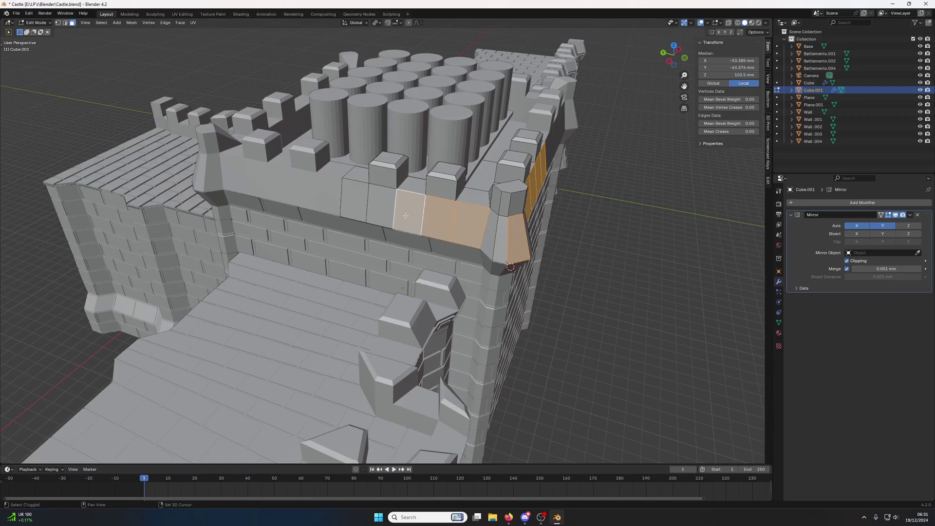
pyautogui.keyDown('shift'); pyautogui.click(381, 209); pyautogui.keyUp('shift')
pyautogui.keyDown('shift'); pyautogui.click(354, 201); pyautogui.keyUp('shift')
# Step: Inset the selected parapet panels individually by about 1.2 mm and extrude them 1.3253 mm along their normals
pyautogui.press('i')
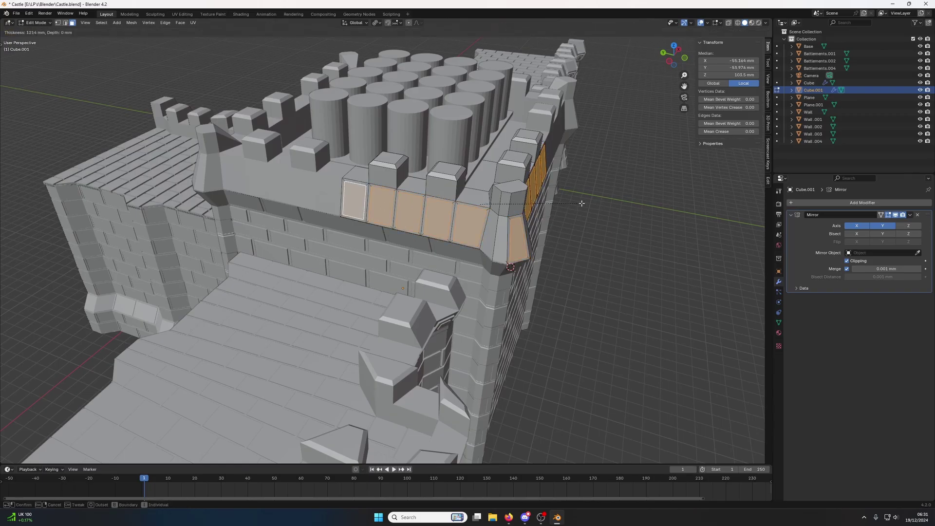
pyautogui.click(581, 203)
pyautogui.press('e')
pyautogui.click(592, 210)
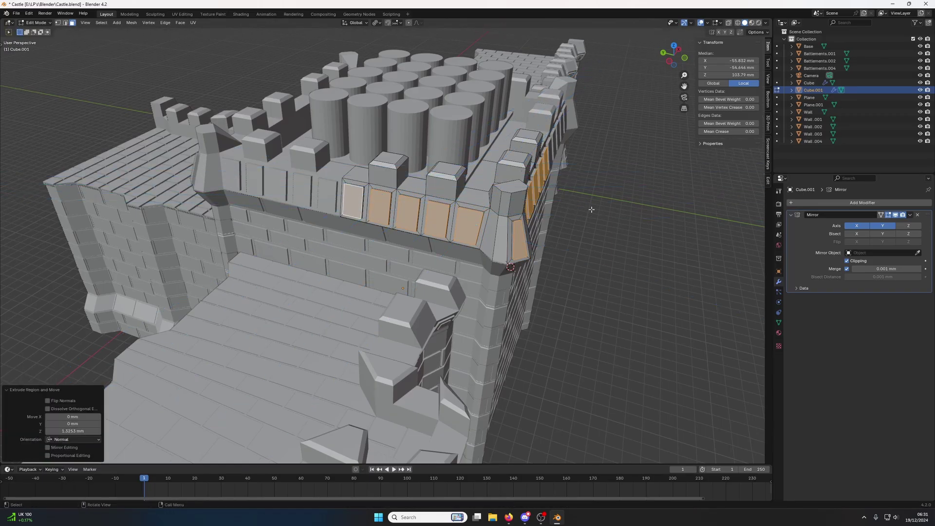
# Step: Inset and extrude the parapet panels a second time to add a nested inner frame, and leave edit mode
pyautogui.moveTo(634, 216); pyautogui.dragTo(353, 156, button='middle')
pyautogui.press('i')
pyautogui.click(649, 196)
pyautogui.press('e')
pyautogui.click(659, 214)
pyautogui.press('Tab')
# Step: Try to extrude the top face of the parapet's corner turret upward by about 7 mm
pyautogui.click(352, 157)
pyautogui.scroll(-4, 405, 200)
pyautogui.moveTo(405, 200); pyautogui.dragTo(580, 257, button='middle')
pyautogui.scroll(4, 475, 260)
pyautogui.moveTo(475, 260); pyautogui.dragTo(336, 218, button='middle')
pyautogui.scroll(3, 337, 226)
pyautogui.click(320, 220)
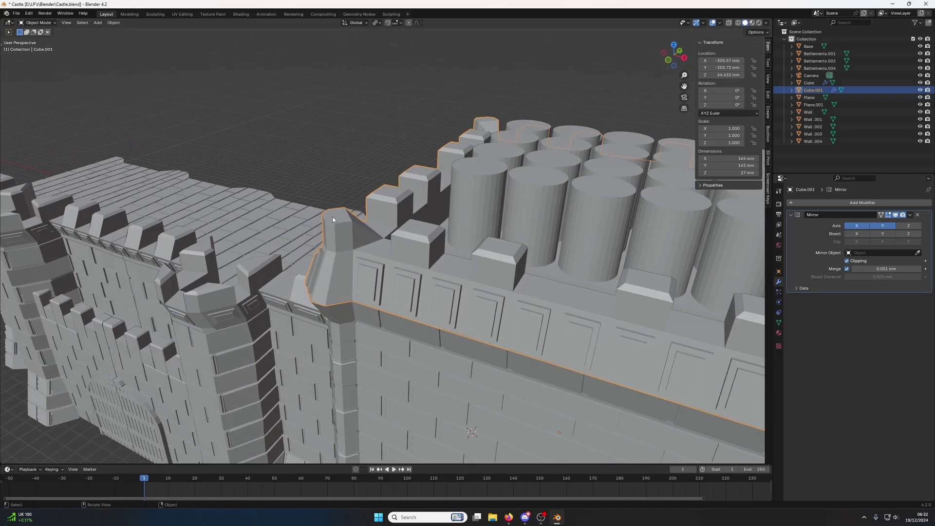
pyautogui.press('Tab')
pyautogui.click(338, 215)
pyautogui.press('e')
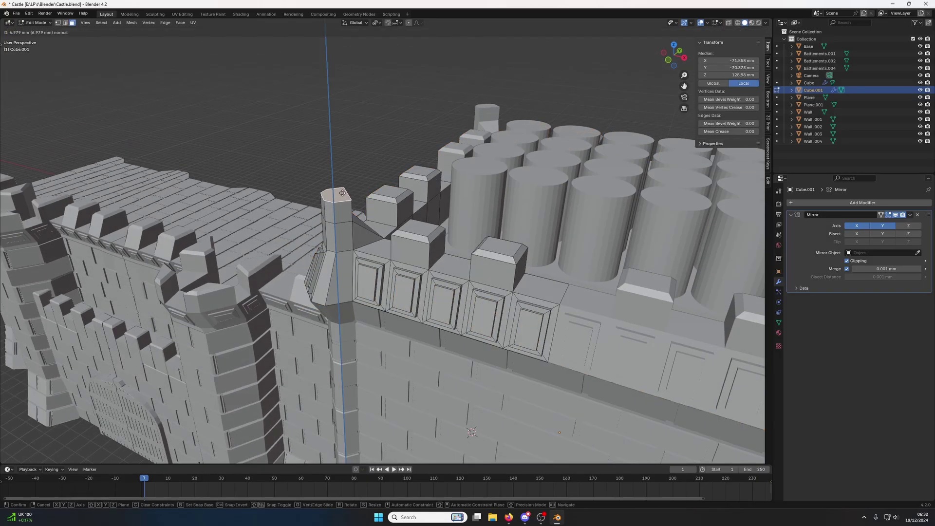
pyautogui.press('Escape')
pyautogui.scroll(-3, 405, 222)
pyautogui.press('Tab')
# Step: Inspect the tower and its parapet from the front and alongside the adjoining castle walls
pyautogui.moveTo(405, 222); pyautogui.dragTo(422, 211, button='middle')
pyautogui.keyDown('shift'); pyautogui.click(530, 259); pyautogui.keyUp('shift')
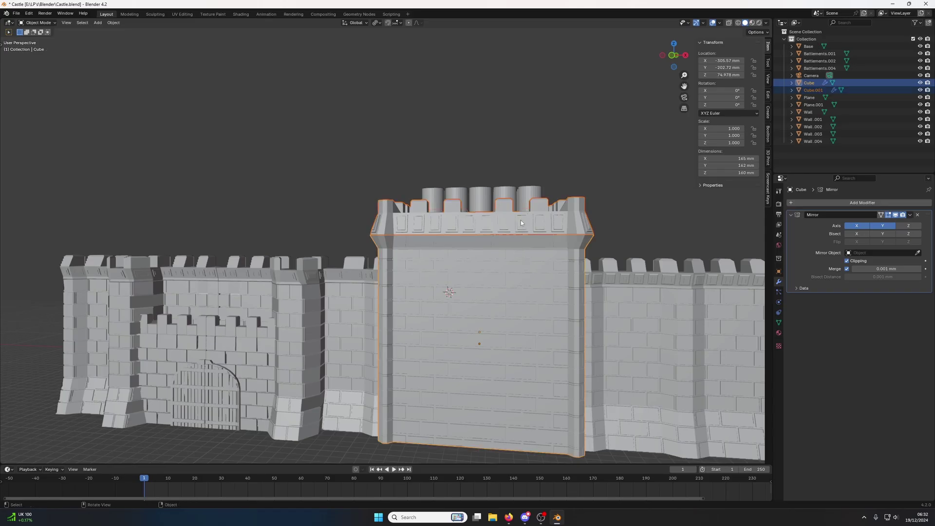
pyautogui.click(529, 300)
pyautogui.click(534, 228)
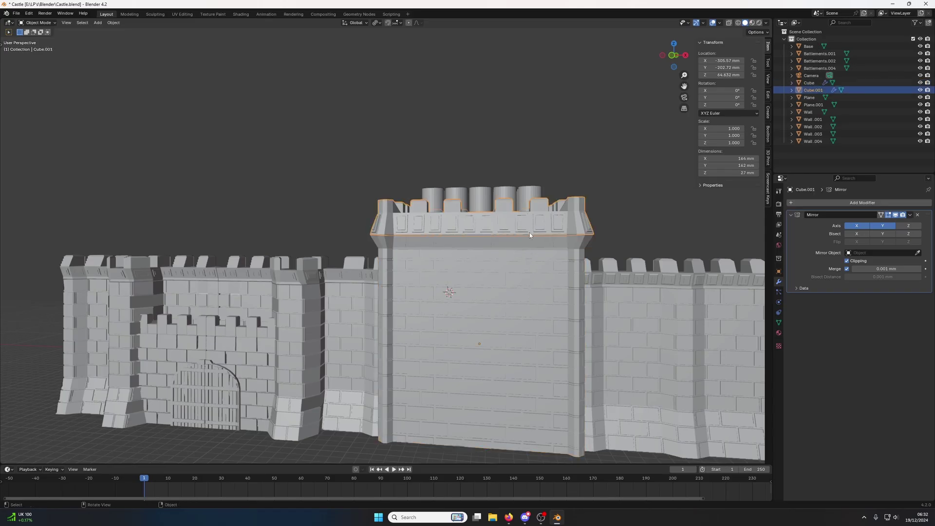
pyautogui.click(506, 262)
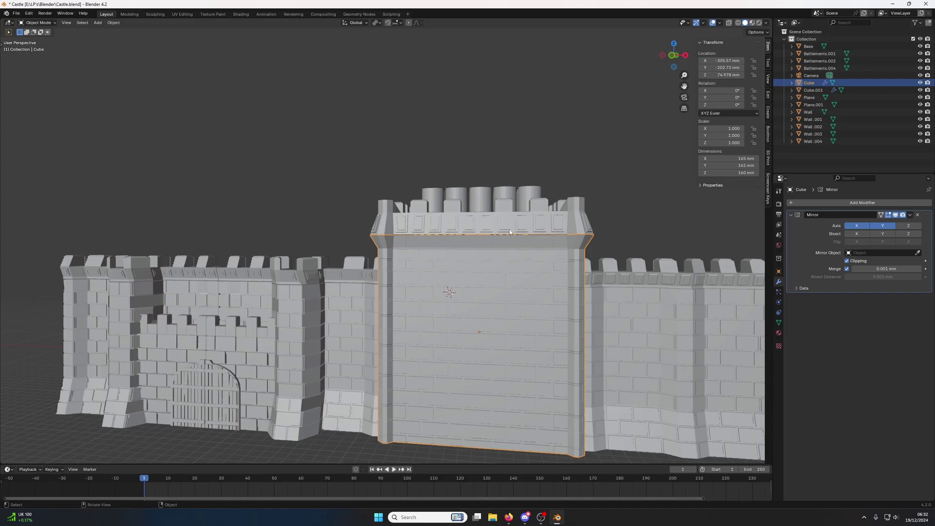
pyautogui.scroll(-4, 491, 268)
pyautogui.moveTo(468, 257); pyautogui.dragTo(510, 276, button='middle')
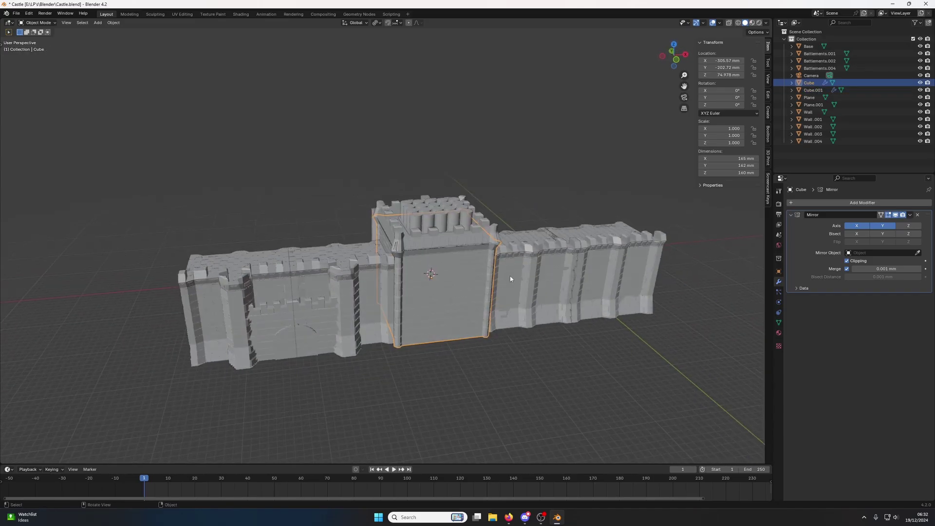
pyautogui.scroll(-2, 510, 275)
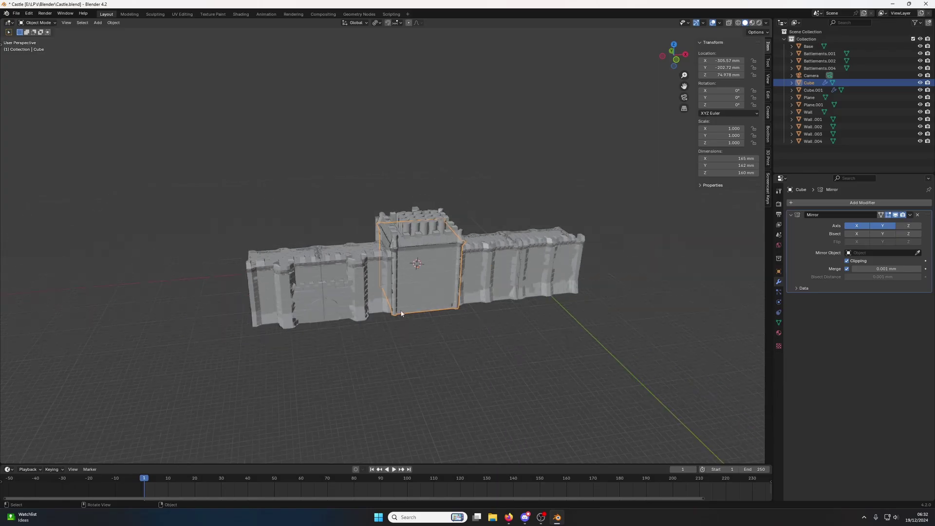
pyautogui.scroll(4, 510, 275)
pyautogui.moveTo(510, 275); pyautogui.dragTo(409, 257, button='middle')
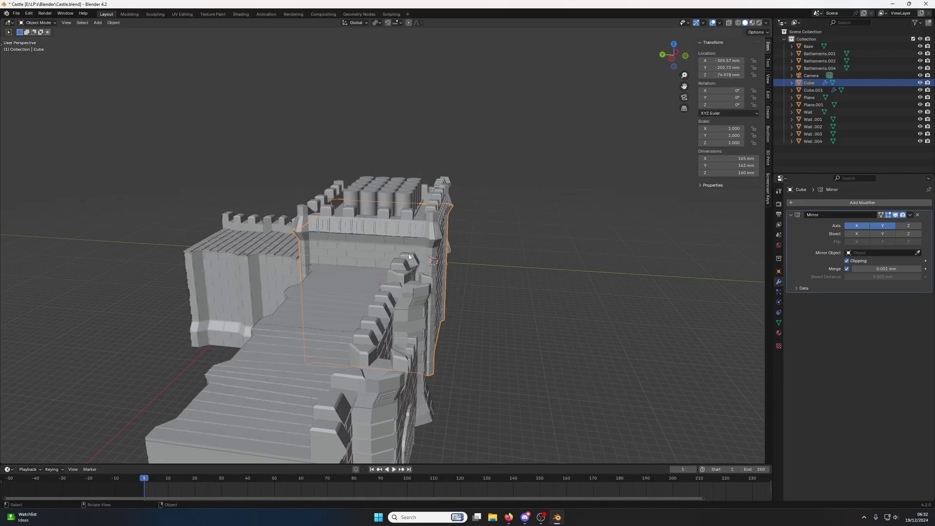
# Step: Delete the wall section and its battlements that project from the tower at a right angle to the main wall line
pyautogui.scroll(-3, 274, 257)
pyautogui.moveTo(274, 256); pyautogui.dragTo(424, 269, button='middle')
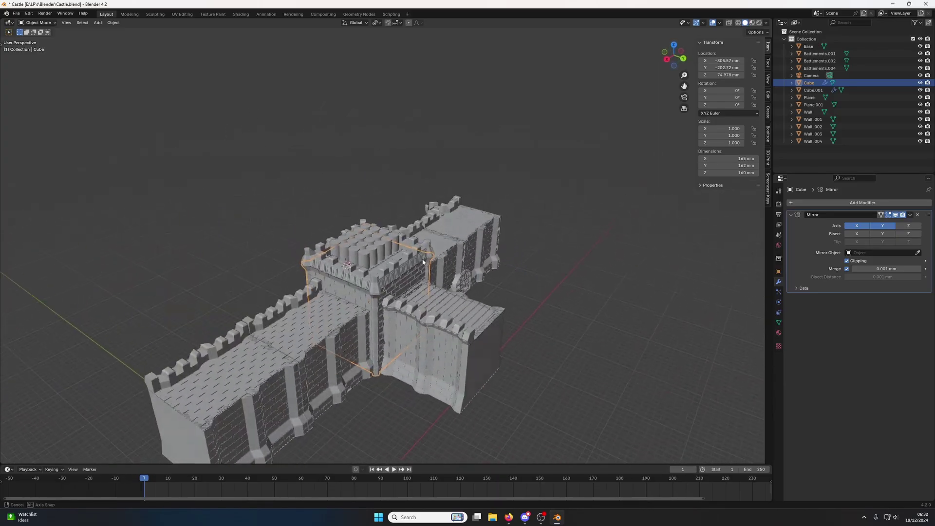
pyautogui.scroll(3, 424, 269)
pyautogui.scroll(-3, 425, 269)
pyautogui.click(466, 329)
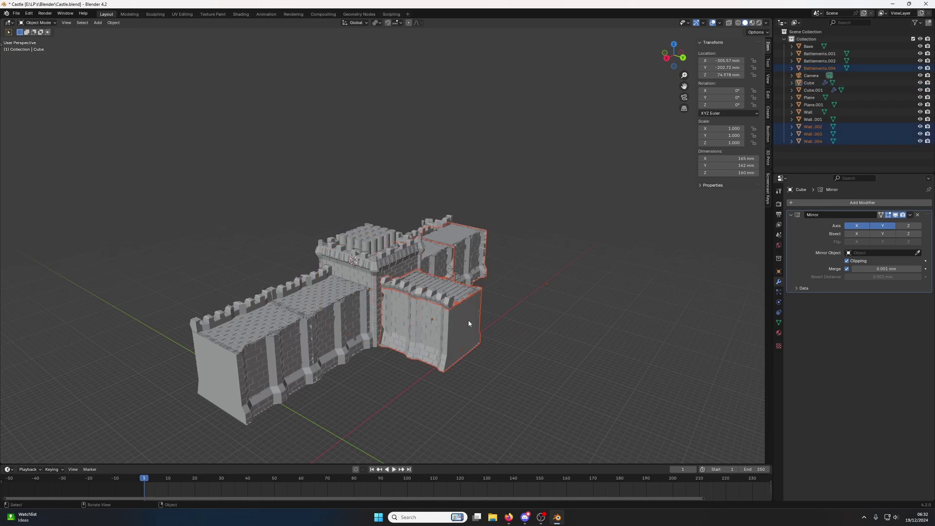
pyautogui.press('Delete')
# Step: Run the 3D Print Make Manifold cleanup on the tower's parapet and on the tower body
pyautogui.scroll(3, 439, 306)
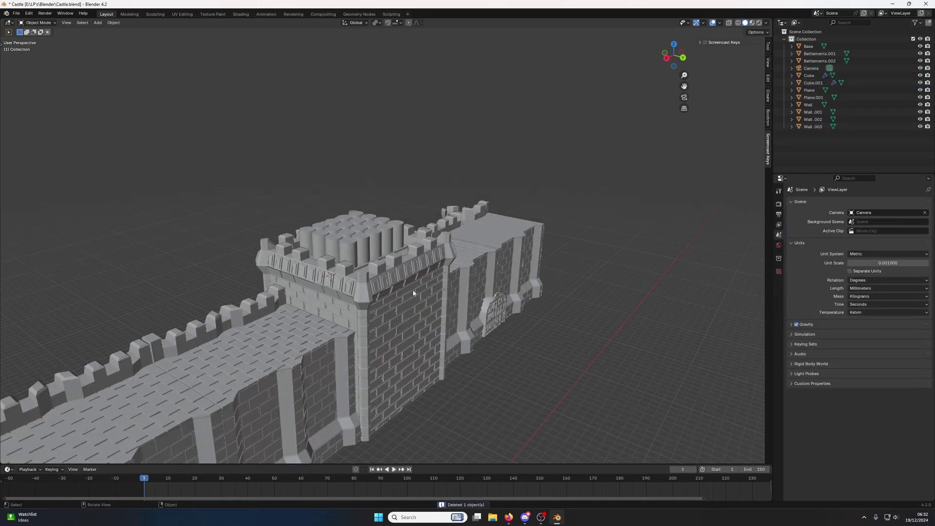
pyautogui.click(387, 291)
pyautogui.click(768, 157)
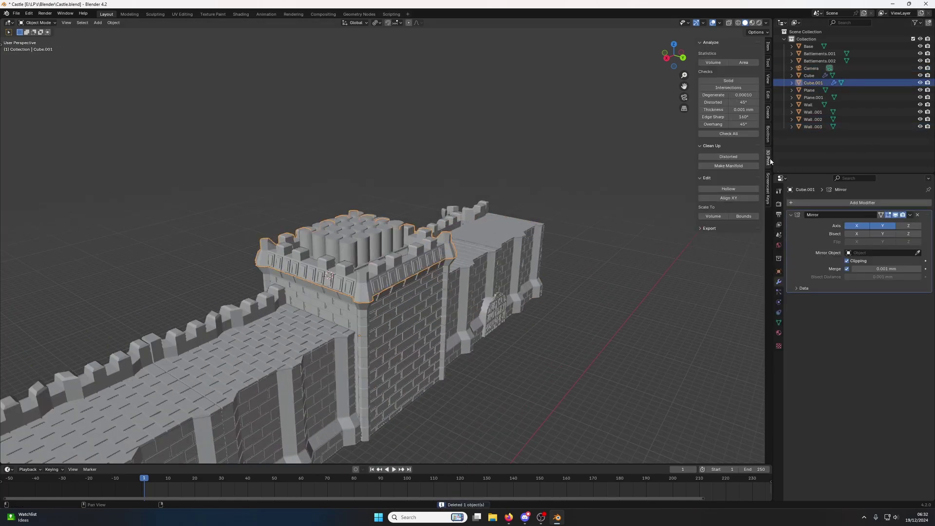
pyautogui.click(729, 166)
pyautogui.moveTo(584, 241); pyautogui.dragTo(492, 238, button='middle')
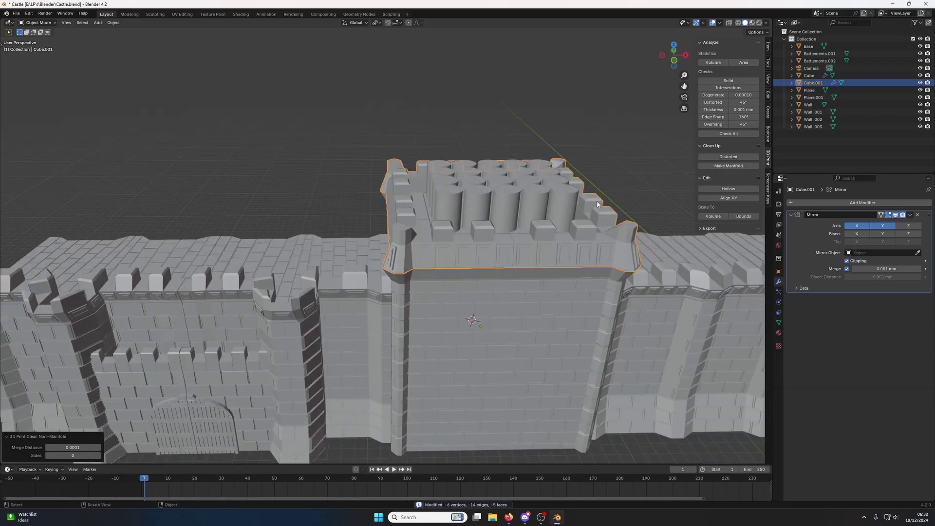
pyautogui.click(551, 292)
pyautogui.click(732, 165)
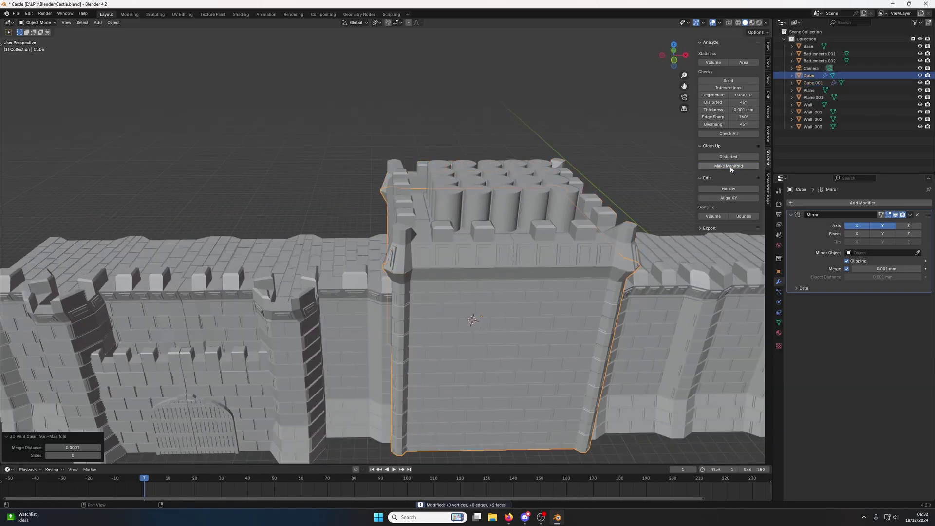
# Step: Apply the Mirror modifier on the tower's parapet
pyautogui.moveTo(553, 269); pyautogui.dragTo(505, 278, button='middle')
pyautogui.click(478, 246)
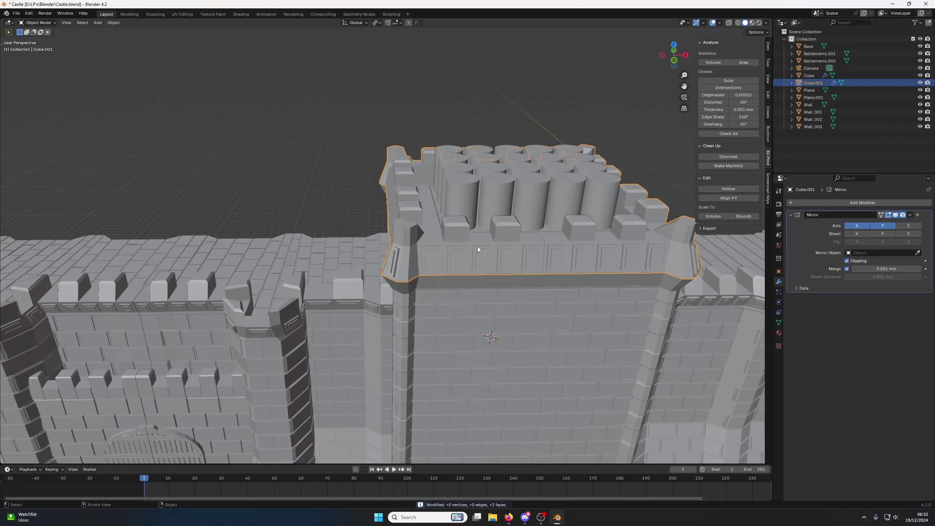
pyautogui.click(910, 215)
pyautogui.click(885, 223)
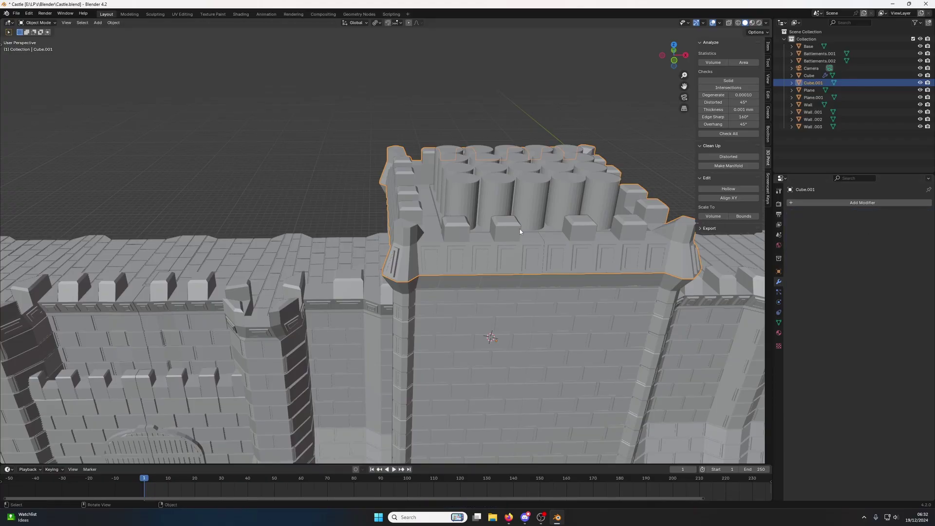
# Step: Merge the parapet mesh's vertices by distance and run Make Manifold on it, ending in object mode
pyautogui.press('Tab')
pyautogui.press('m')
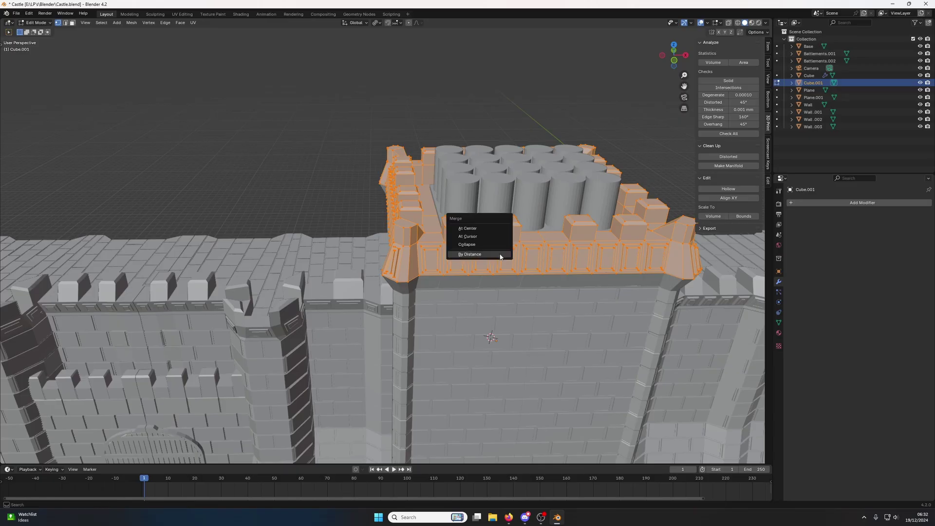
pyautogui.click(491, 254)
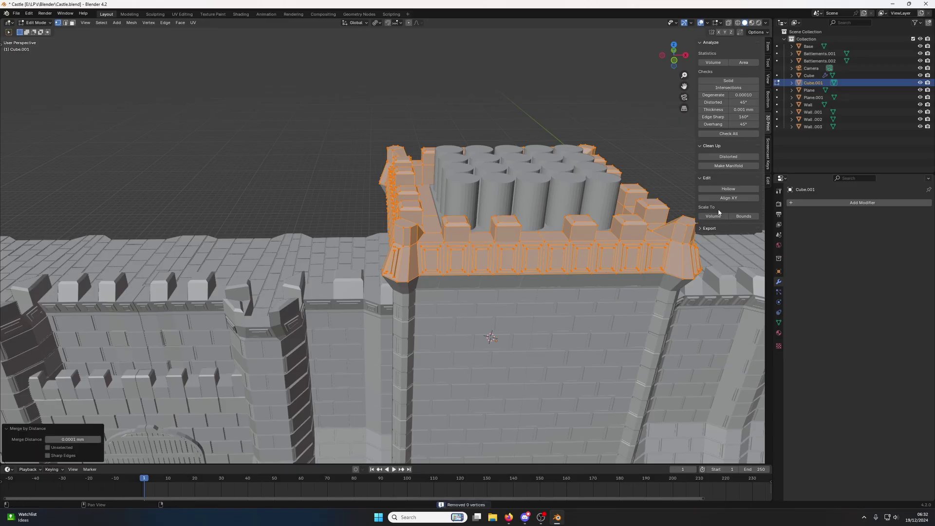
pyautogui.click(728, 166)
pyautogui.press('Tab')
# Step: Apply the Mirror modifier on the tower body and run Make Manifold on its mesh
pyautogui.click(480, 323)
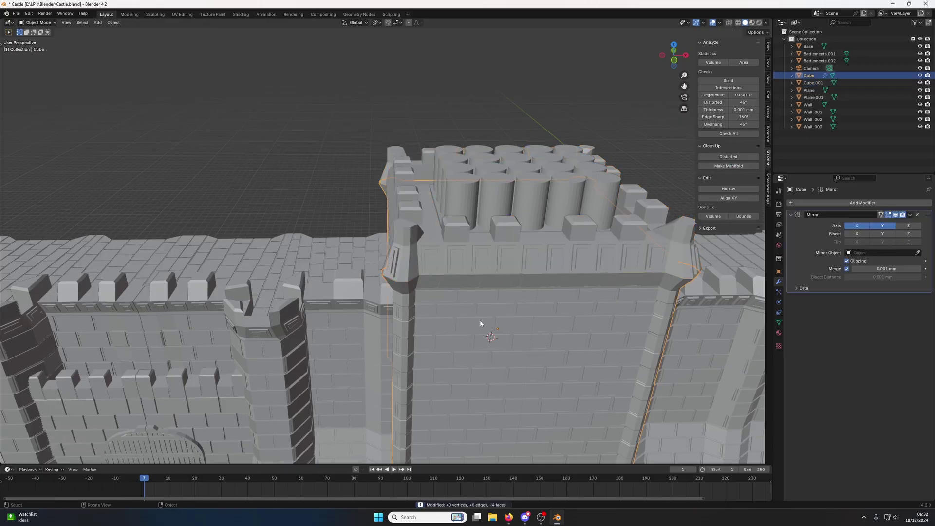
pyautogui.click(910, 216)
pyautogui.click(884, 225)
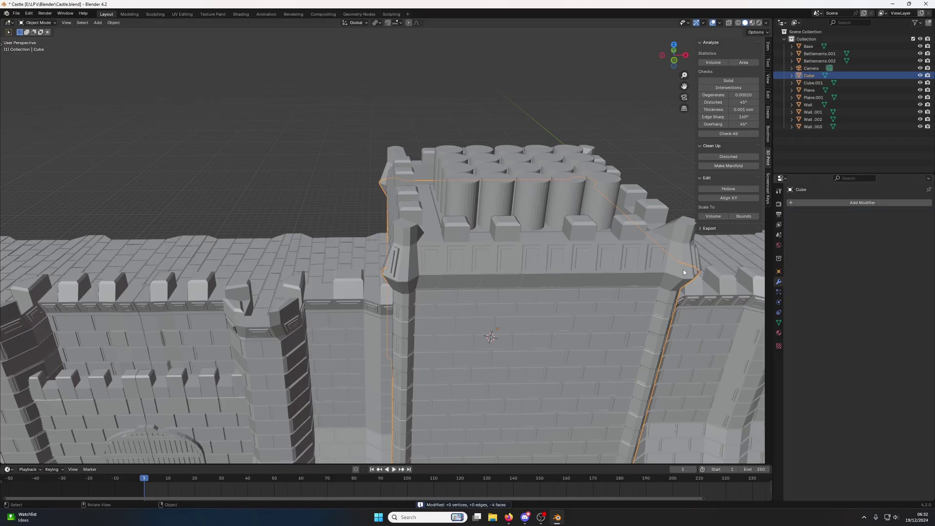
pyautogui.press('Tab')
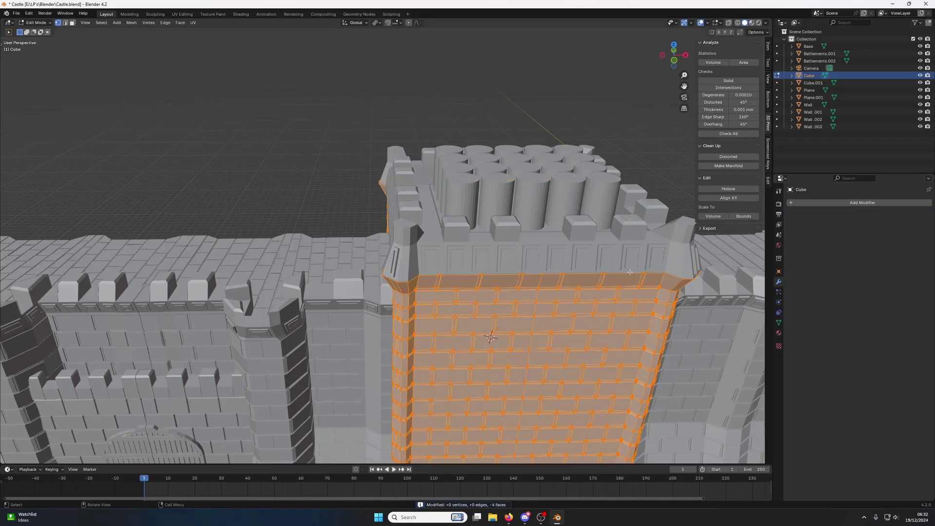
pyautogui.click(729, 166)
pyautogui.press('Tab')
pyautogui.press('a')
pyautogui.press('Tab')
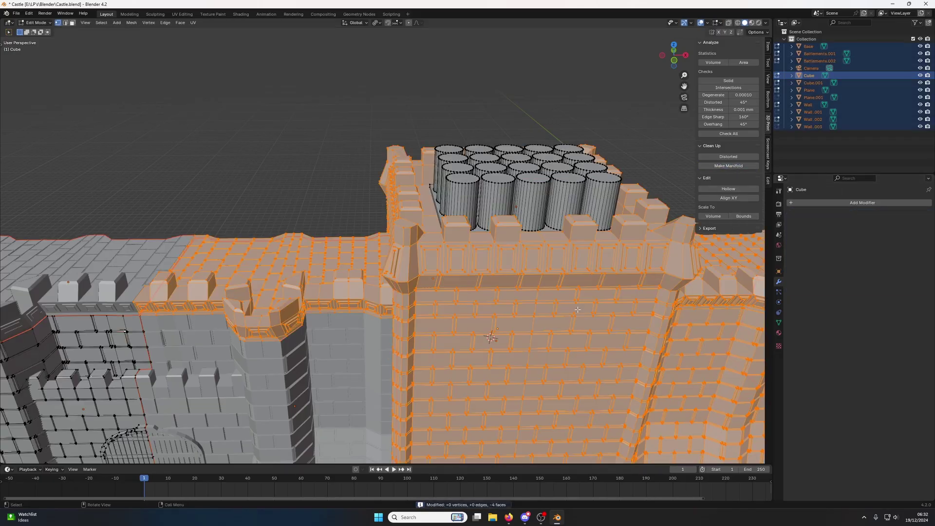
pyautogui.hotkey('alt', 'a')
pyautogui.press('Tab')
pyautogui.click(578, 311)
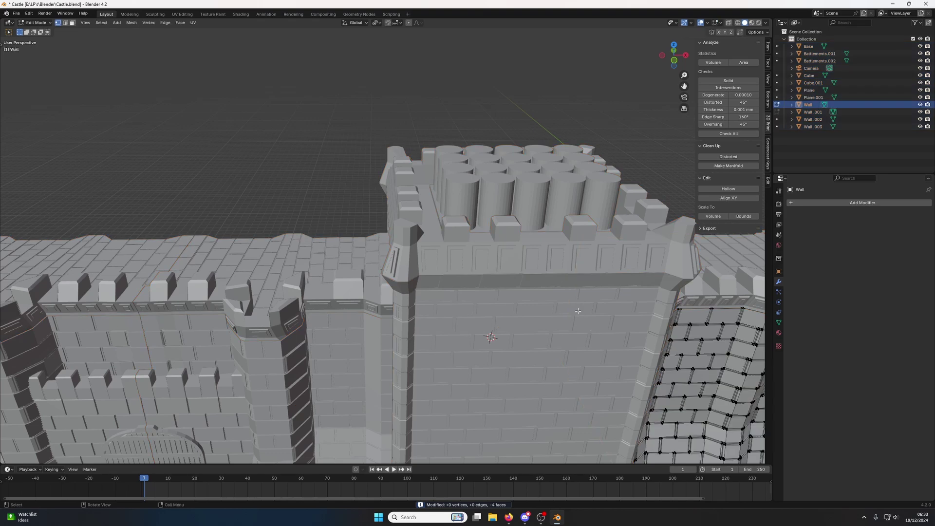
# Step: Merge all of the tower body's vertices by distance and return to object mode
pyautogui.click(578, 313)
pyautogui.press('Tab')
pyautogui.press('a')
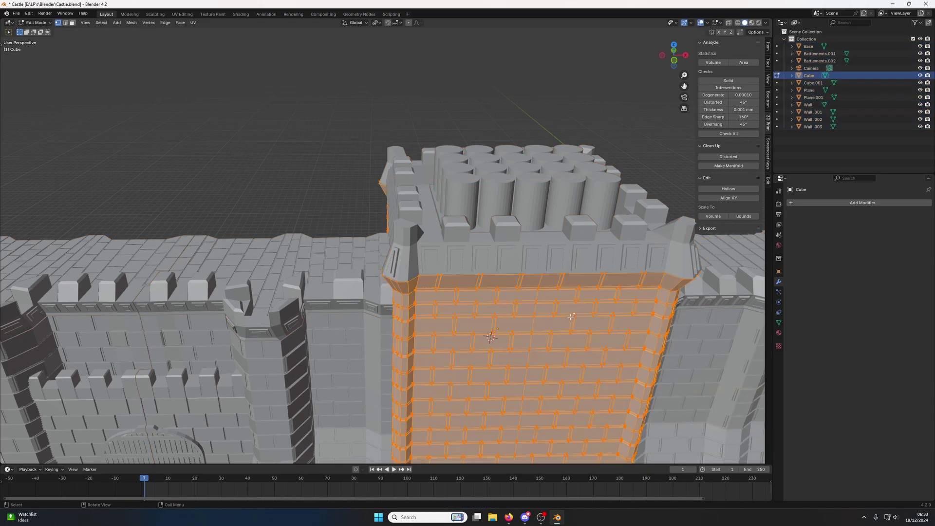
pyautogui.press('m')
pyautogui.click(571, 316)
pyautogui.press('Tab')
# Step: Run Make Manifold on the battlement walkway and the wall of the gatehouse half next to the tower
pyautogui.scroll(-5, 460, 215)
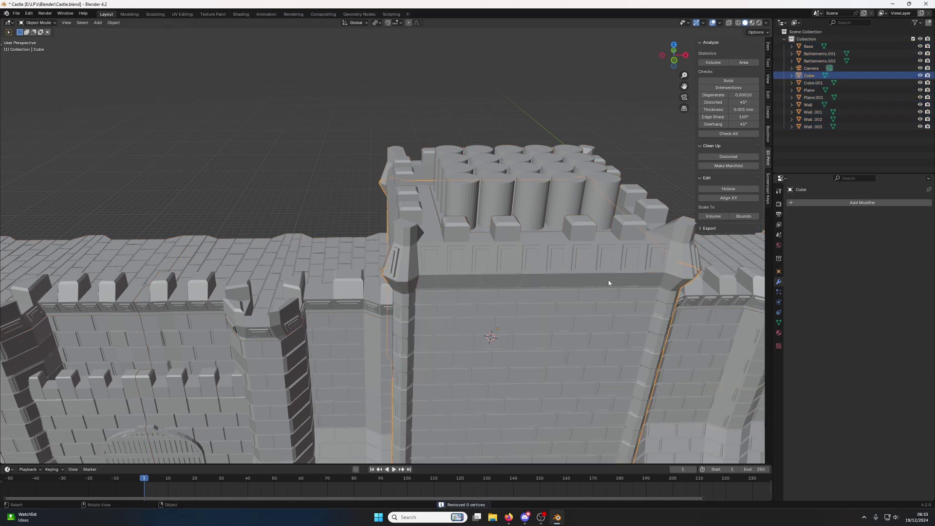
pyautogui.click(376, 276)
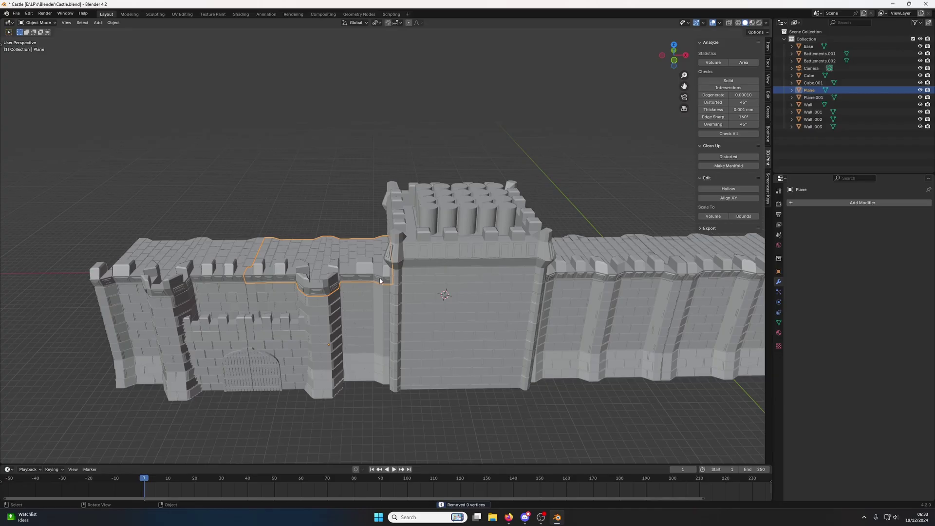
pyautogui.click(731, 166)
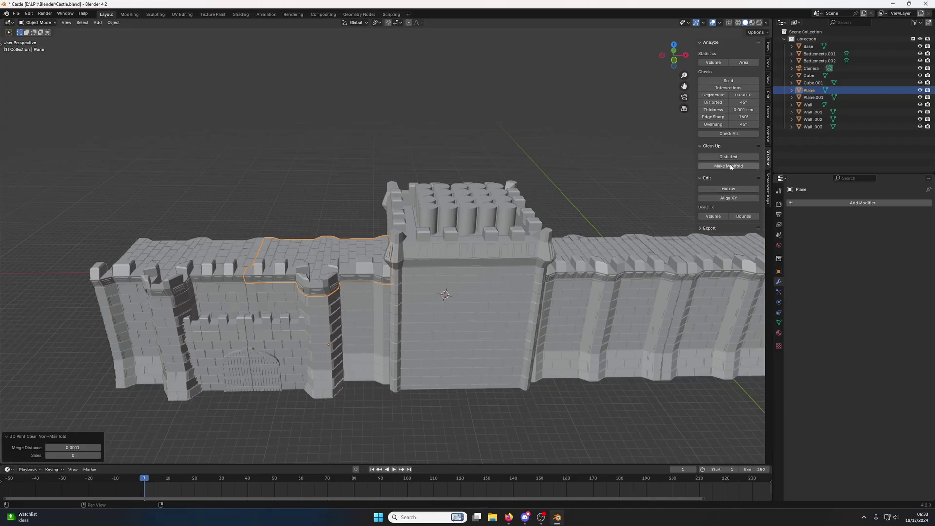
pyautogui.click(316, 297)
pyautogui.click(721, 167)
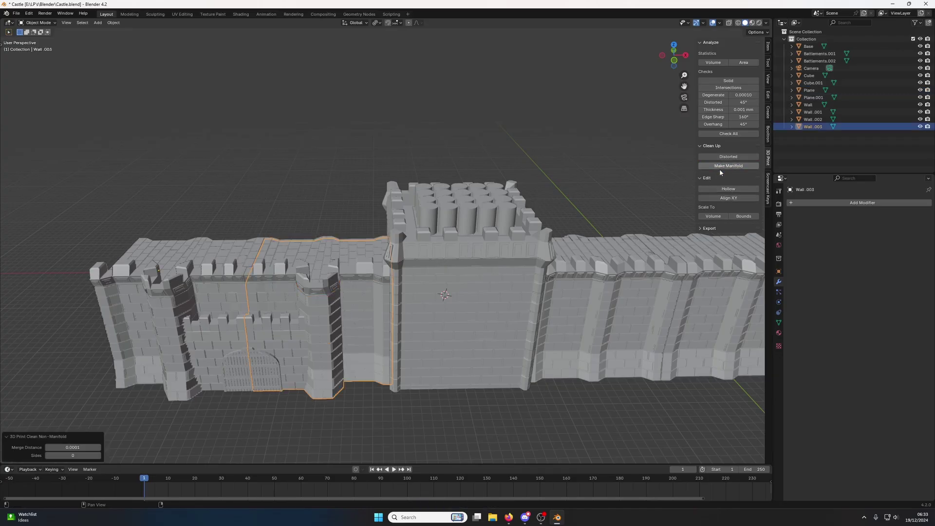
# Step: Run Make Manifold on the battlement walkway and the wall of the gatehouse half farthest from the tower
pyautogui.click(184, 275)
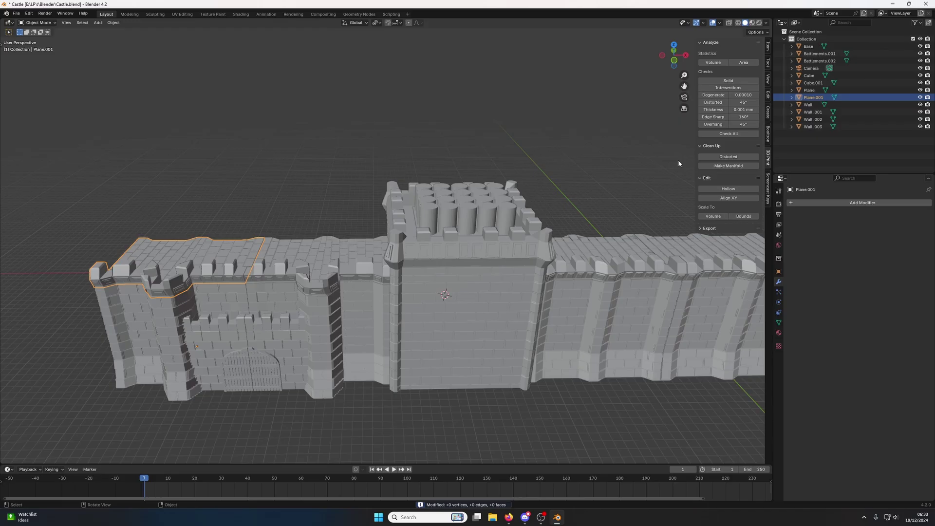
pyautogui.click(738, 166)
pyautogui.click(192, 295)
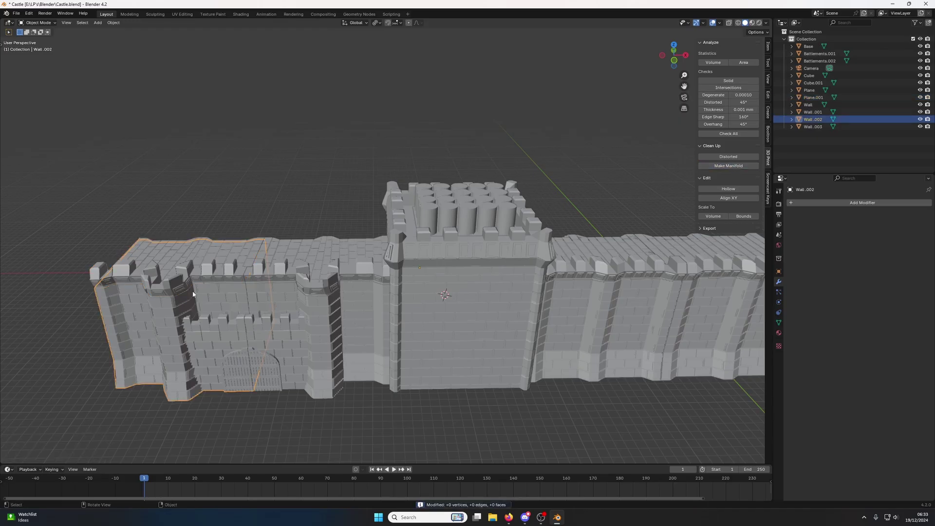
pyautogui.click(737, 165)
# Step: Select the tower body and examine from above how its corners meet the adjoining wall sections
pyautogui.click(451, 283)
pyautogui.scroll(-3, 463, 286)
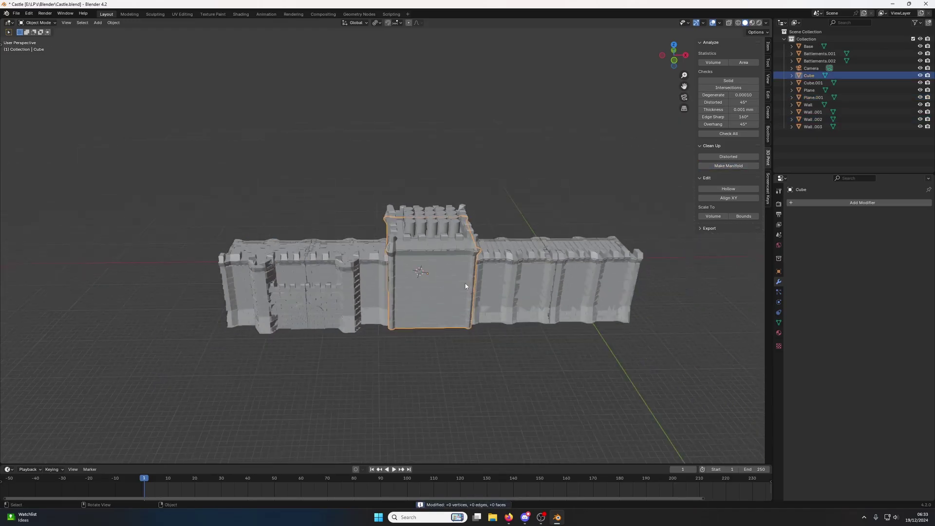
pyautogui.moveTo(465, 285)
pyautogui.mouseDown(button='middle')
pyautogui.moveTo(475, 253)
pyautogui.moveTo(456, 279)
pyautogui.mouseUp(button='middle')
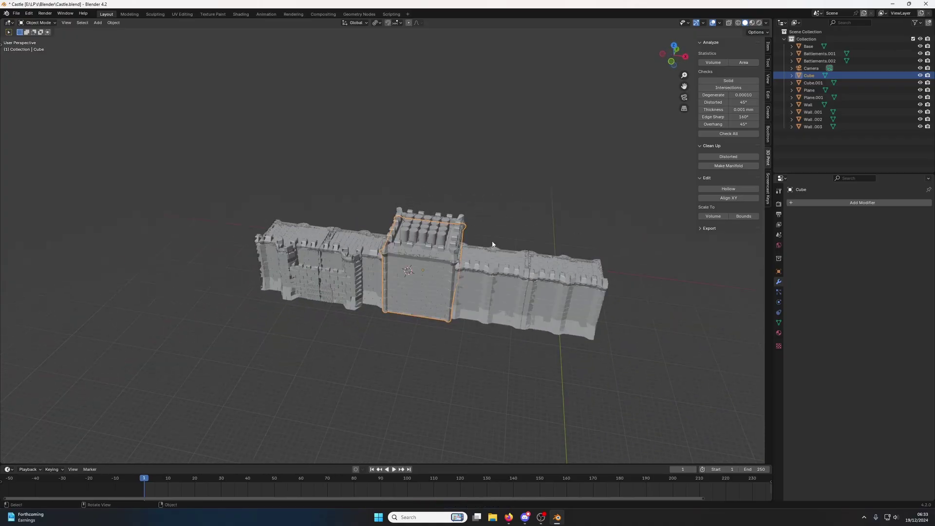
pyautogui.click(769, 47)
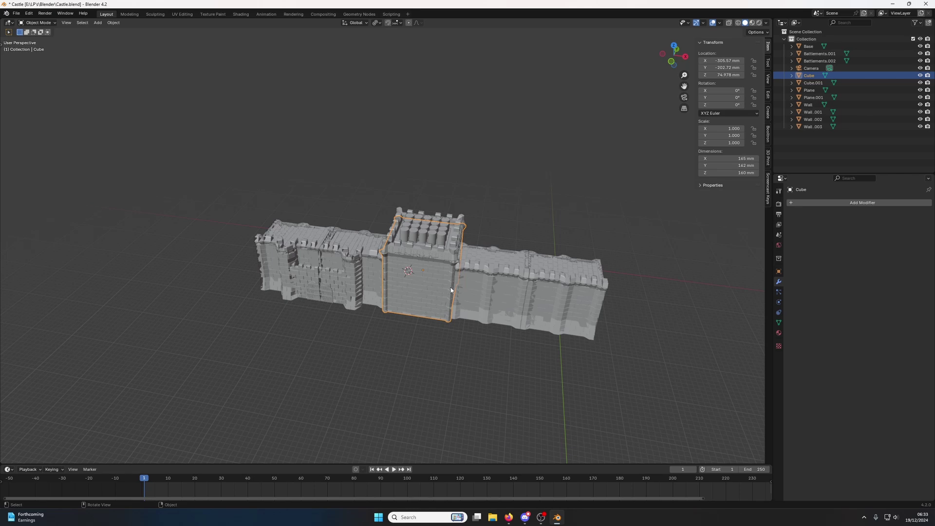
pyautogui.press('KP_7')
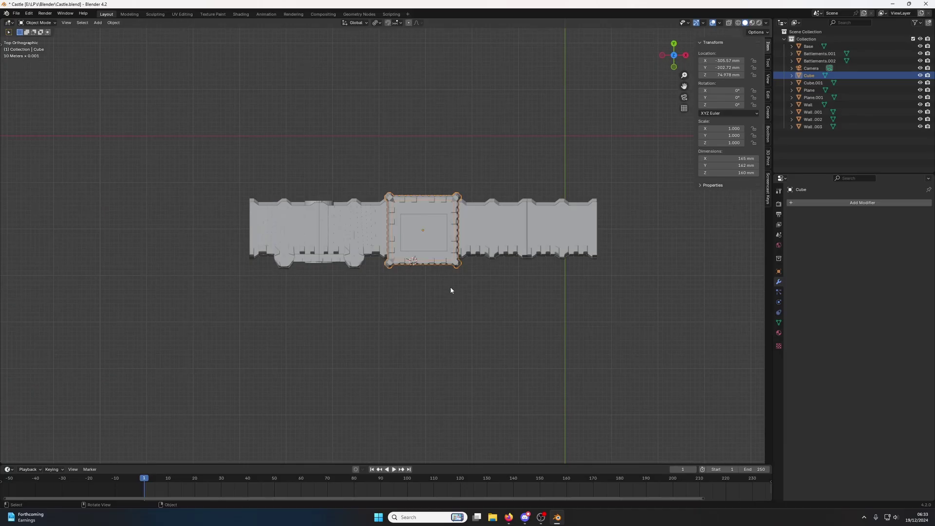
pyautogui.scroll(5, 423, 173)
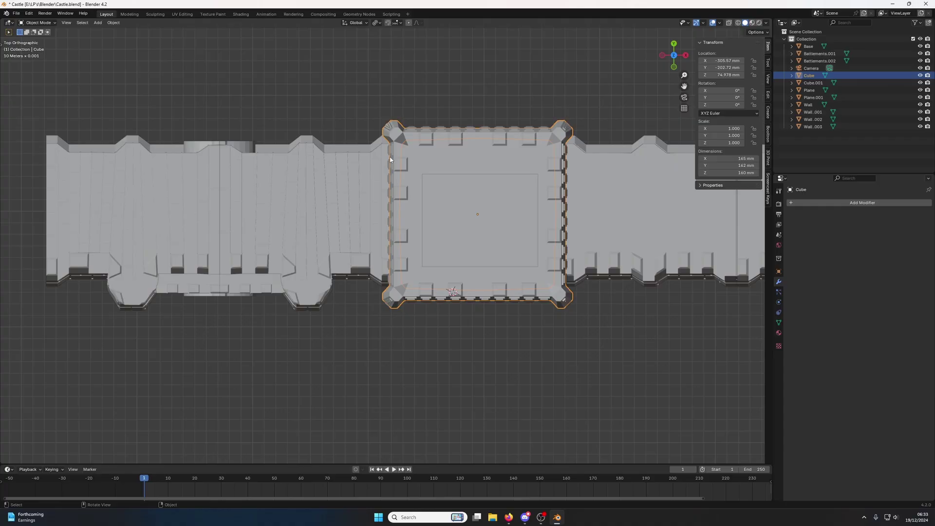
pyautogui.scroll(4, 413, 128)
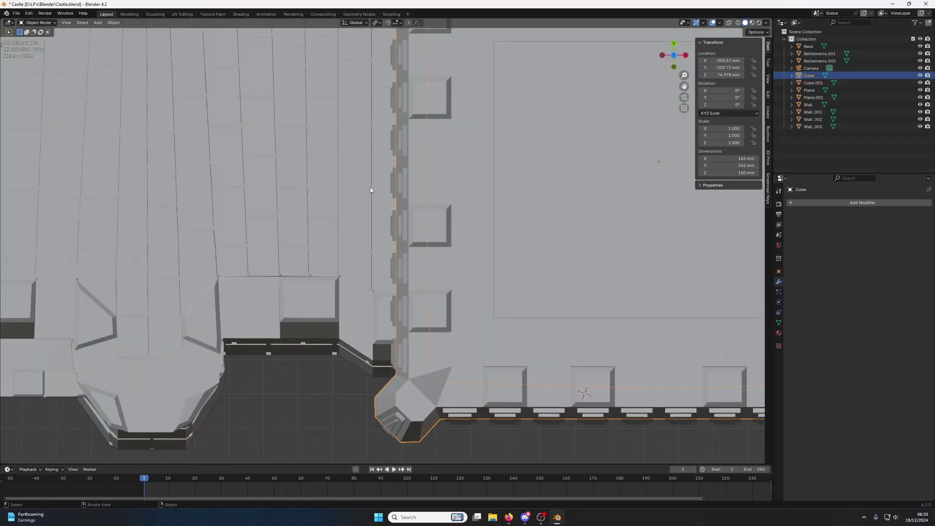
pyautogui.moveTo(370, 187); pyautogui.dragTo(270, 213, button='middle')
pyautogui.scroll(-5, 383, 209)
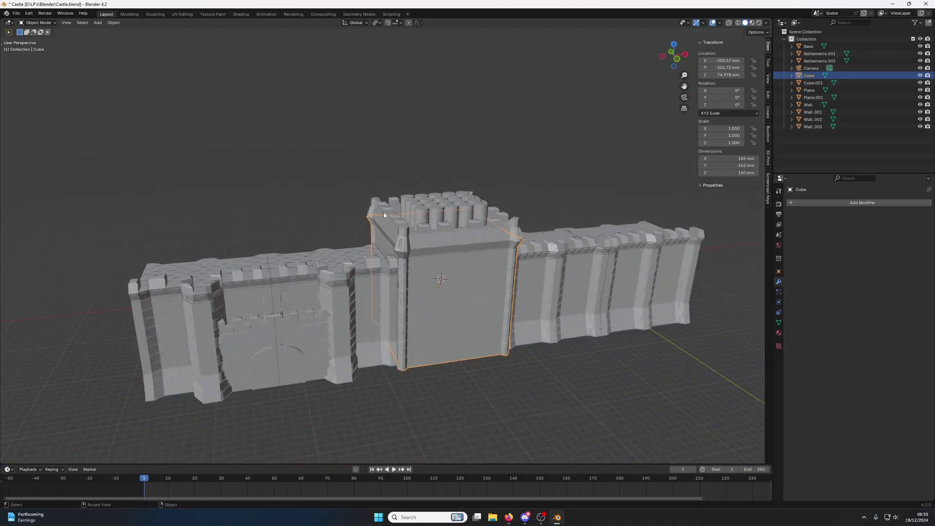
# Step: Examine the rear face of the tower and the back of the neighbouring walls and gate
pyautogui.moveTo(383, 208); pyautogui.dragTo(232, 392, button='middle')
pyautogui.moveTo(305, 319); pyautogui.dragTo(347, 366, button='middle')
pyautogui.scroll(3, 346, 366)
pyautogui.scroll(-3, 346, 367)
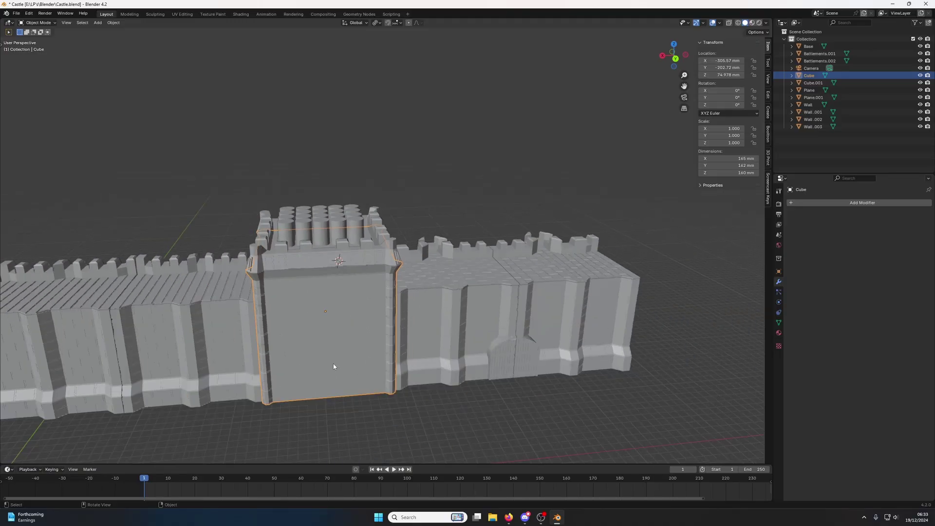
pyautogui.moveTo(328, 361); pyautogui.dragTo(382, 323, button='middle')
pyautogui.scroll(5, 403, 292)
pyautogui.scroll(-5, 360, 317)
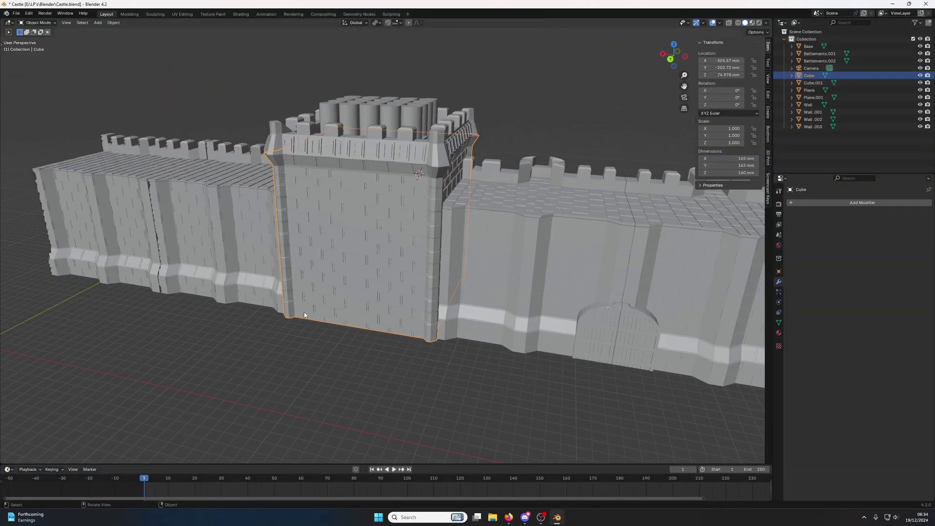
pyautogui.scroll(3, 258, 298)
pyautogui.scroll(-3, 344, 330)
pyautogui.scroll(4, 345, 321)
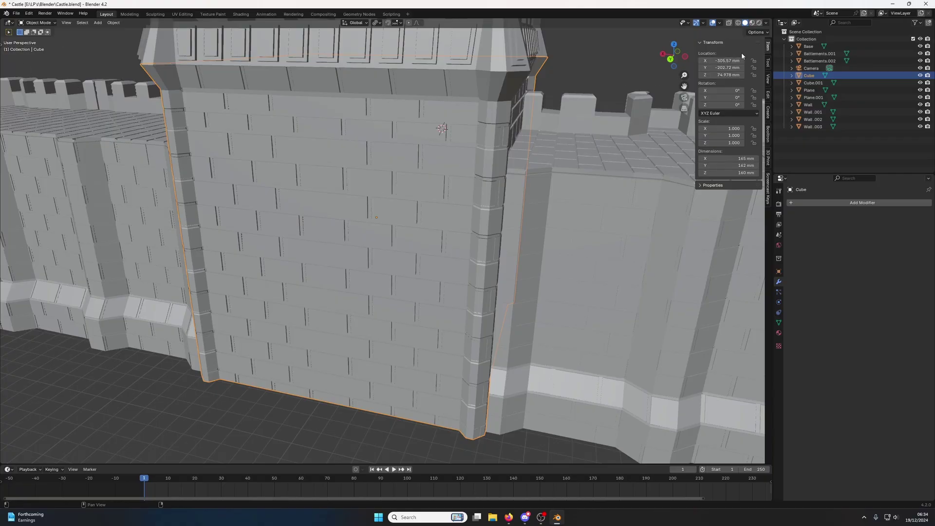
# Step: Add a 150 mm cube mesh at the 3D cursor by the tower
pyautogui.scroll(-3, 387, 266)
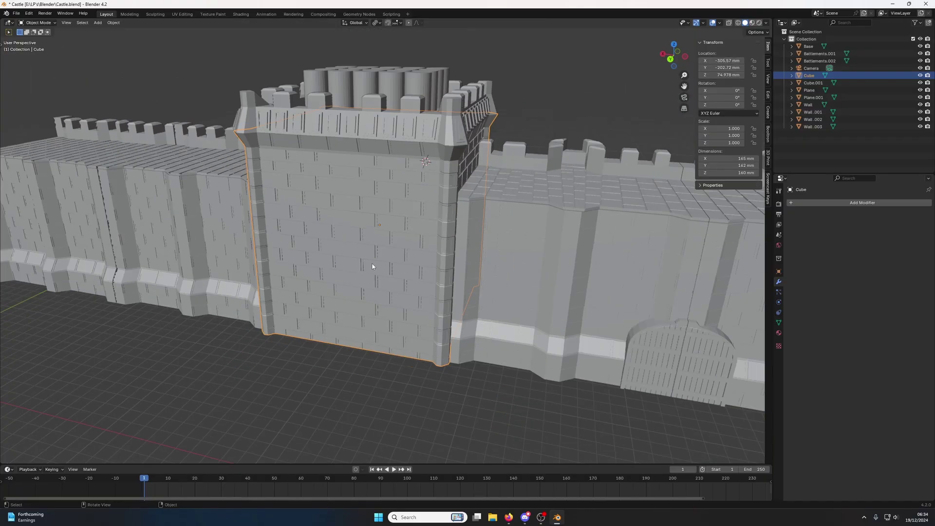
pyautogui.hotkey('shift', 'a')
pyautogui.moveTo(355, 277)
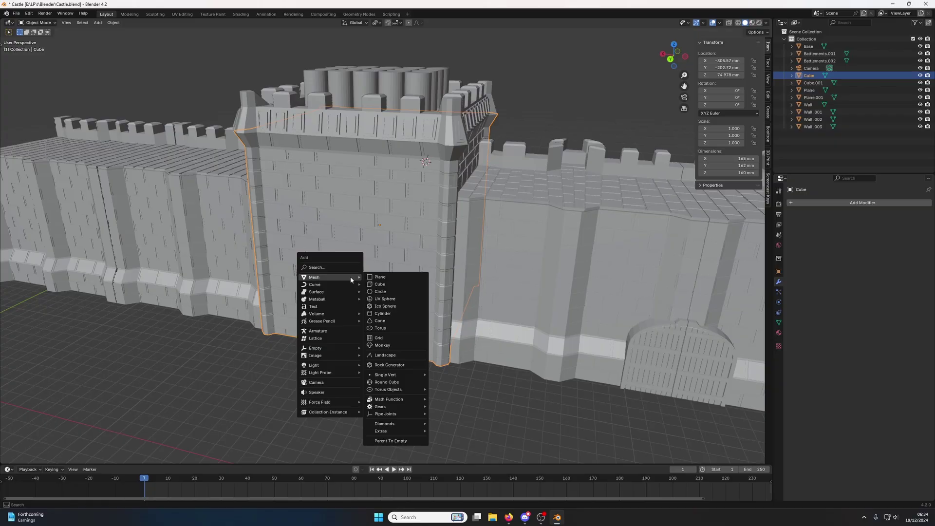
pyautogui.click(386, 285)
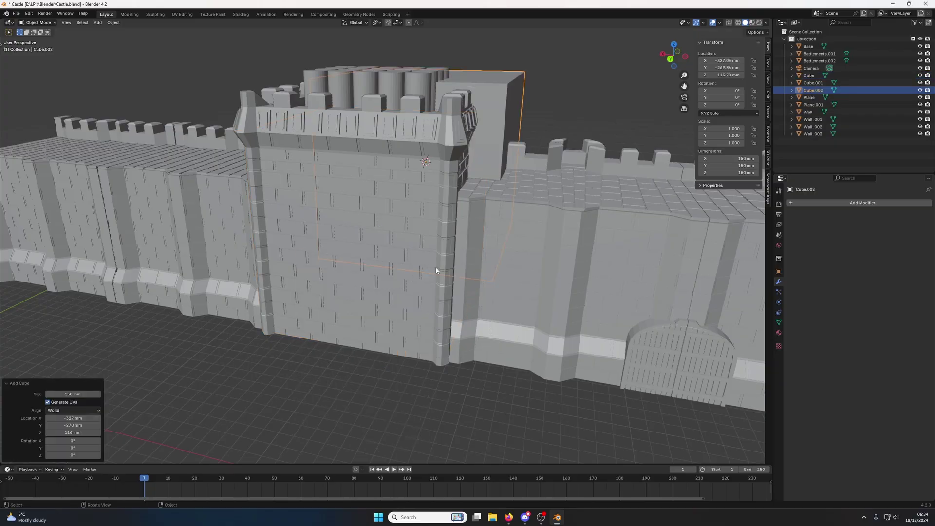
# Step: Set the newly added cube's size to 30 mm
pyautogui.moveTo(436, 270); pyautogui.dragTo(501, 260, button='middle')
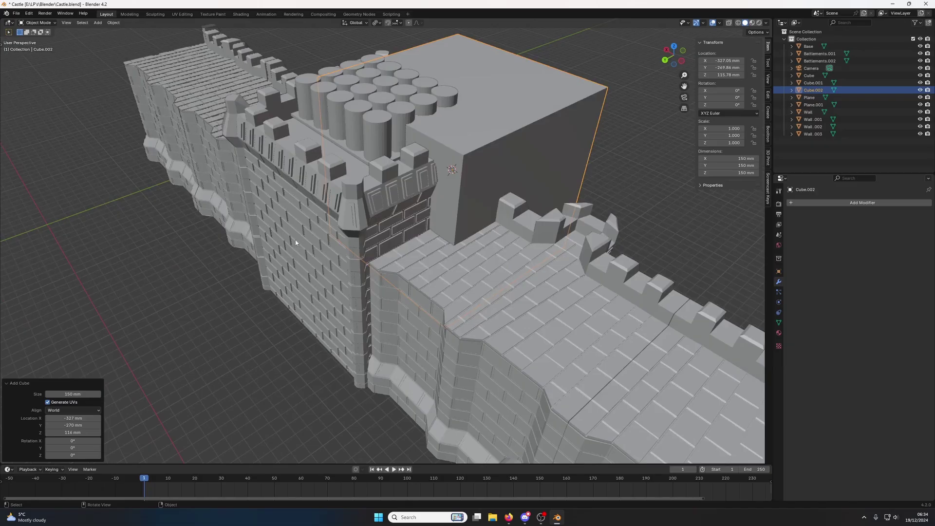
pyautogui.click(90, 394)
pyautogui.write('30')
pyautogui.press('Return')
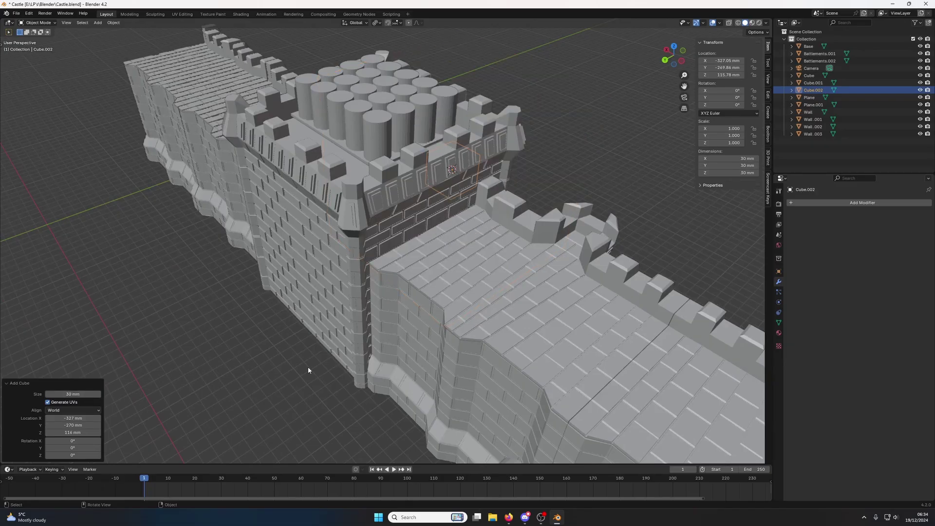
# Step: Move the cube in the front view about 20.5 mm along X and 100.7 mm down to the tower's base
pyautogui.press('KP_1')
pyautogui.press('g')
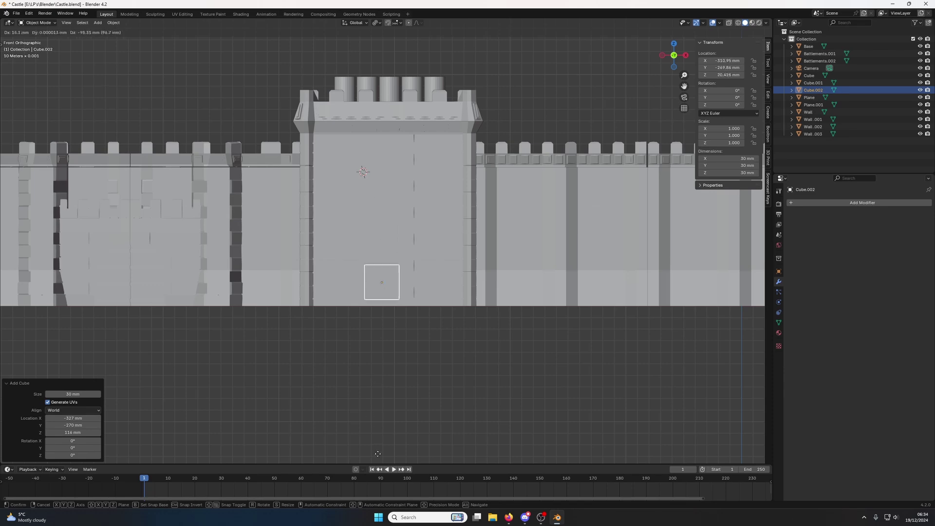
pyautogui.click(375, 451)
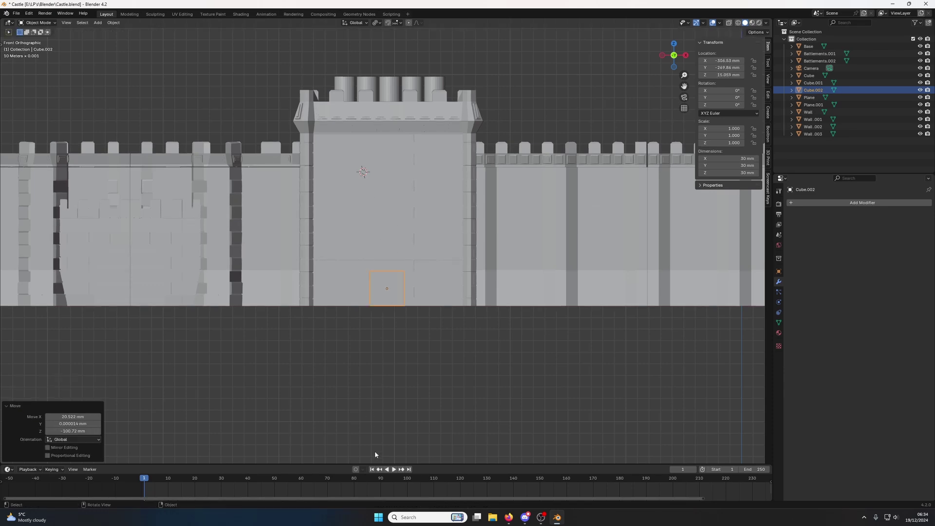
# Step: Move the cube about 127.4 mm along Y so it protrudes from the tower's brick face
pyautogui.press('KP_Decimal')
pyautogui.moveTo(374, 454); pyautogui.dragTo(466, 414, button='middle')
pyautogui.scroll(-2, 466, 414)
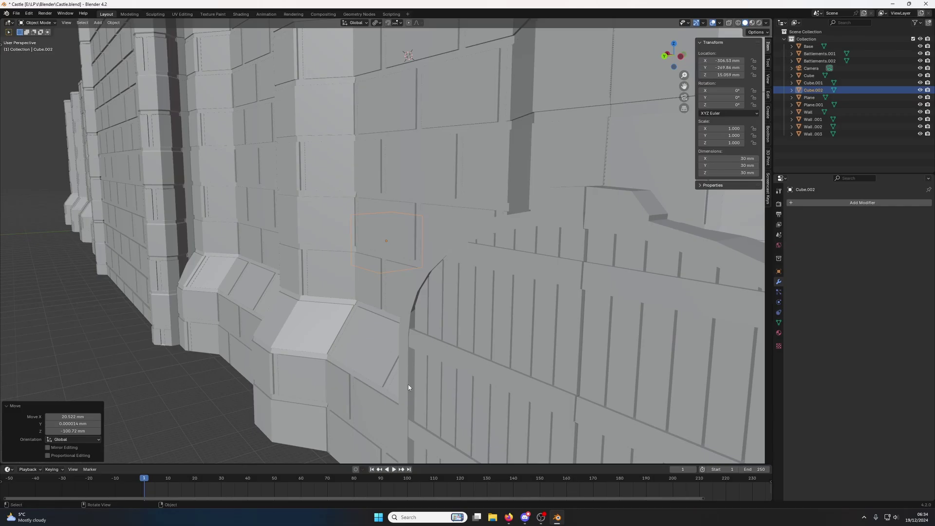
pyautogui.press('g')
pyautogui.press('y')
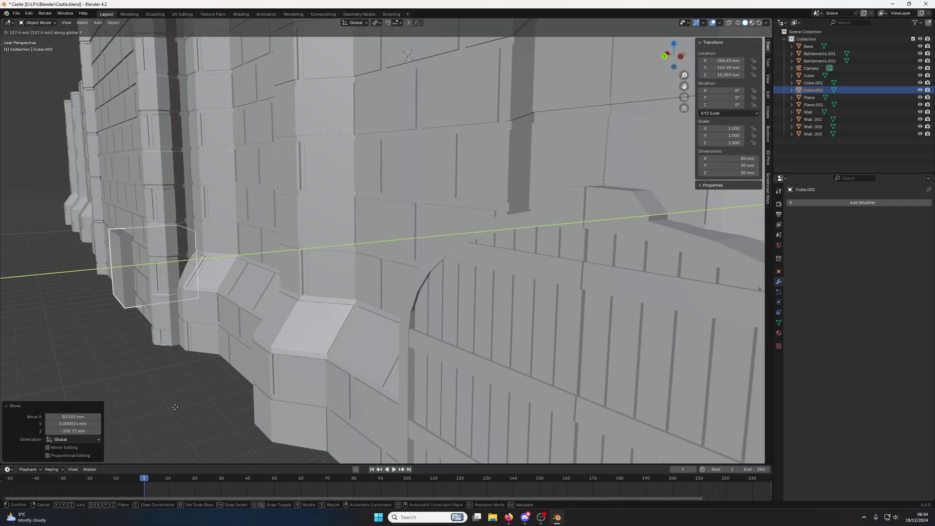
pyautogui.click(187, 400)
pyautogui.moveTo(187, 401); pyautogui.dragTo(271, 378, button='middle')
pyautogui.scroll(4, 395, 348)
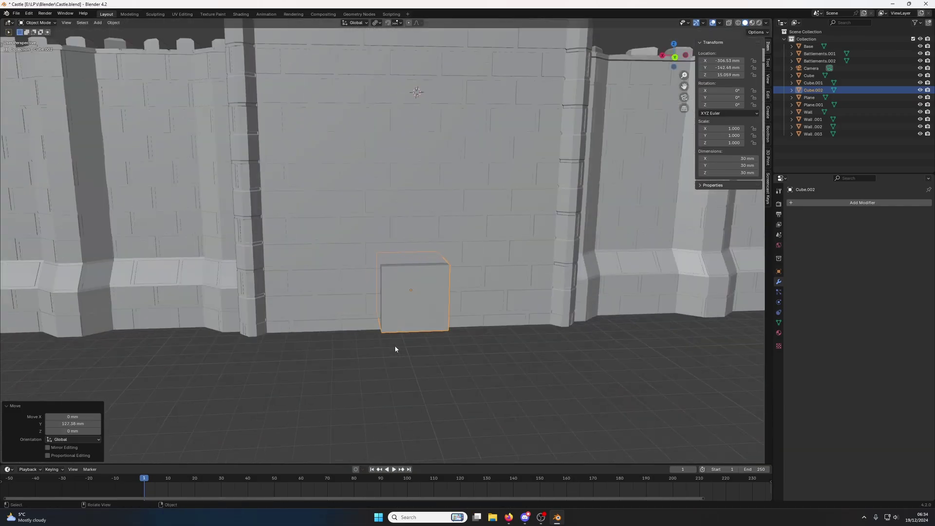
# Step: Flatten the cube's mesh along Y to about 0.124 of its depth, making a thin slab
pyautogui.scroll(-8, 428, 318)
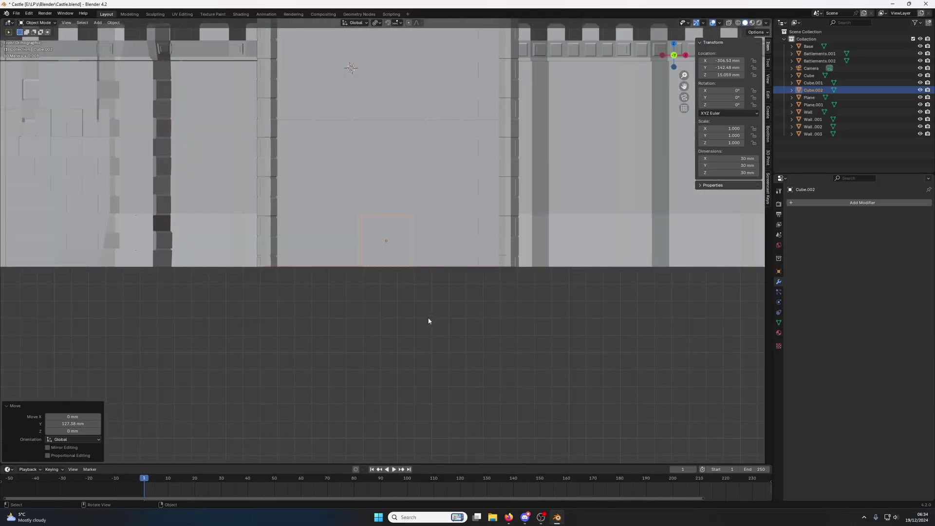
pyautogui.moveTo(428, 282); pyautogui.dragTo(372, 253, button='middle')
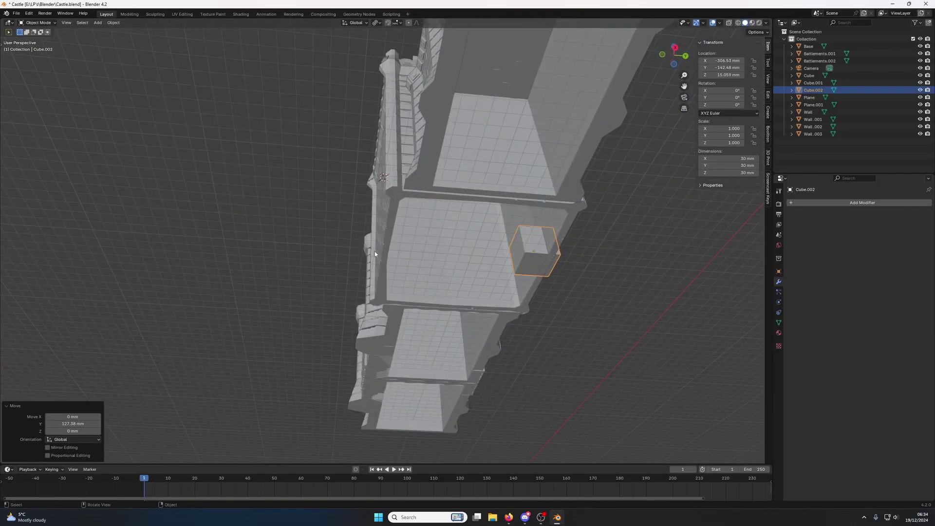
pyautogui.press('Tab')
pyautogui.press('s')
pyautogui.press('y')
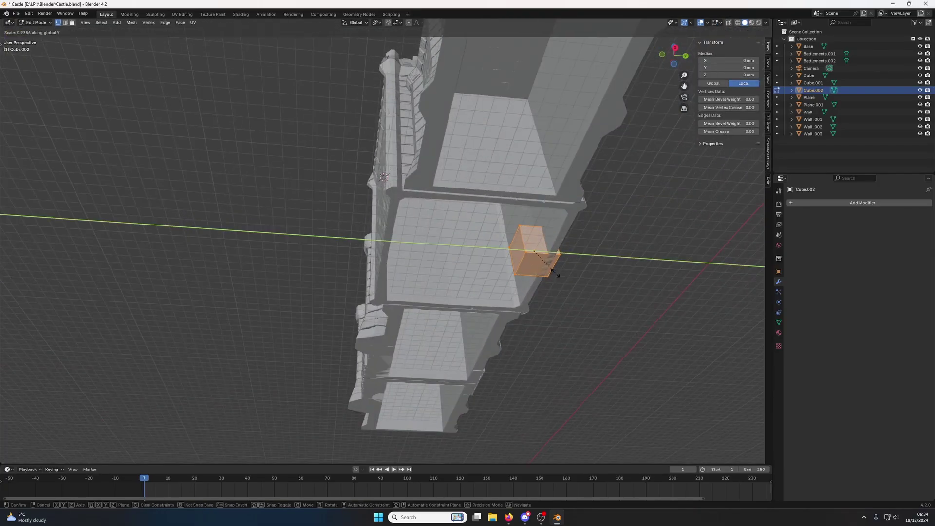
pyautogui.click(536, 254)
# Step: Shift the slab's mesh about 10 mm along Y onto the surface of the tower wall
pyautogui.press('g')
pyautogui.press('y')
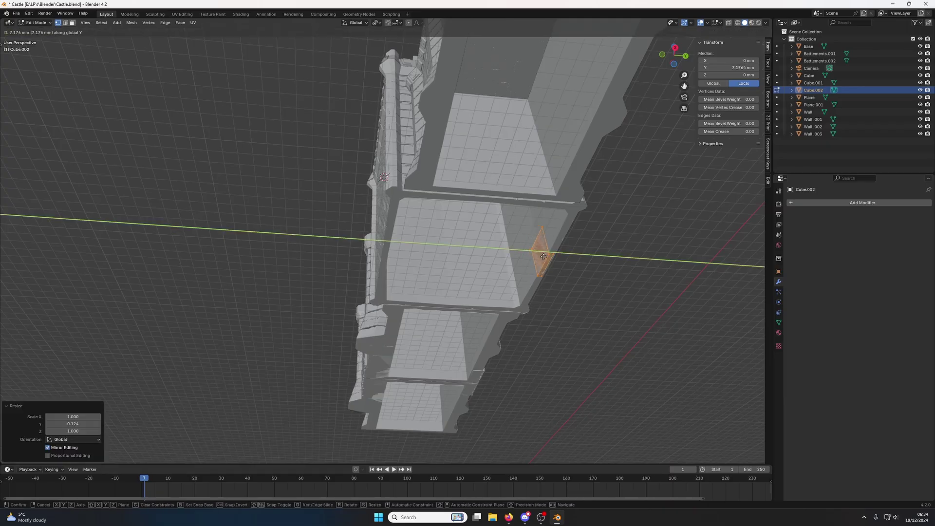
pyautogui.click(548, 257)
pyautogui.press('KP_Decimal')
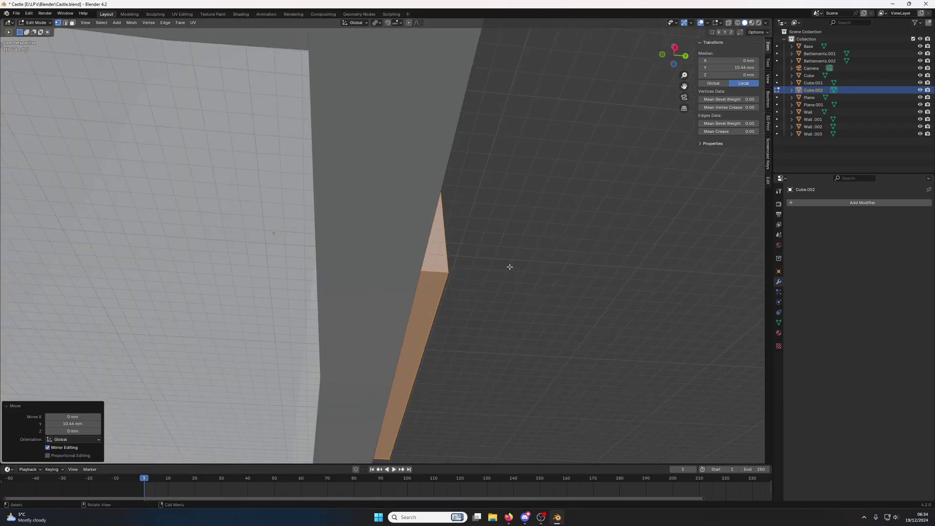
pyautogui.moveTo(510, 267); pyautogui.dragTo(443, 327, button='middle')
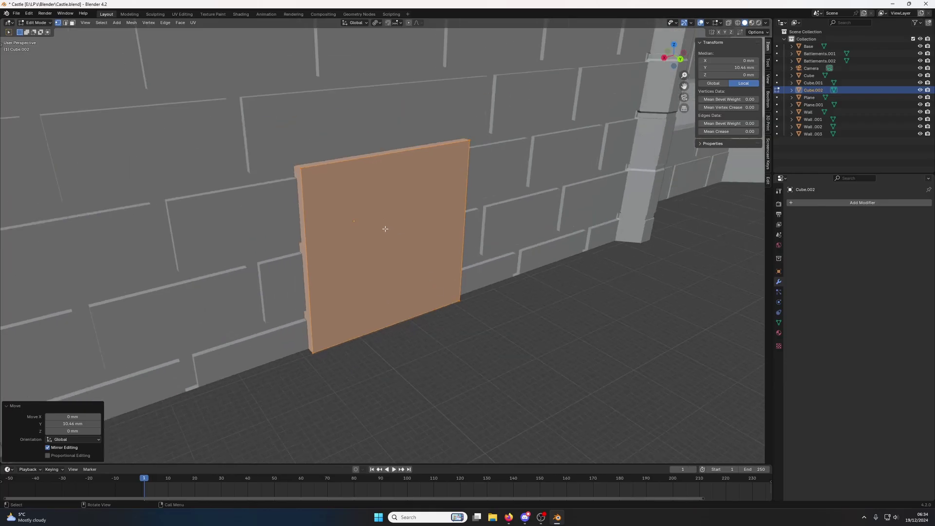
# Step: Raise the slab's top face about 5 mm along Z to make it door height
pyautogui.moveTo(384, 227); pyautogui.dragTo(386, 238, button='middle')
pyautogui.scroll(1, 386, 226)
pyautogui.press('Tab')
pyautogui.press('Tab')
pyautogui.click(382, 140)
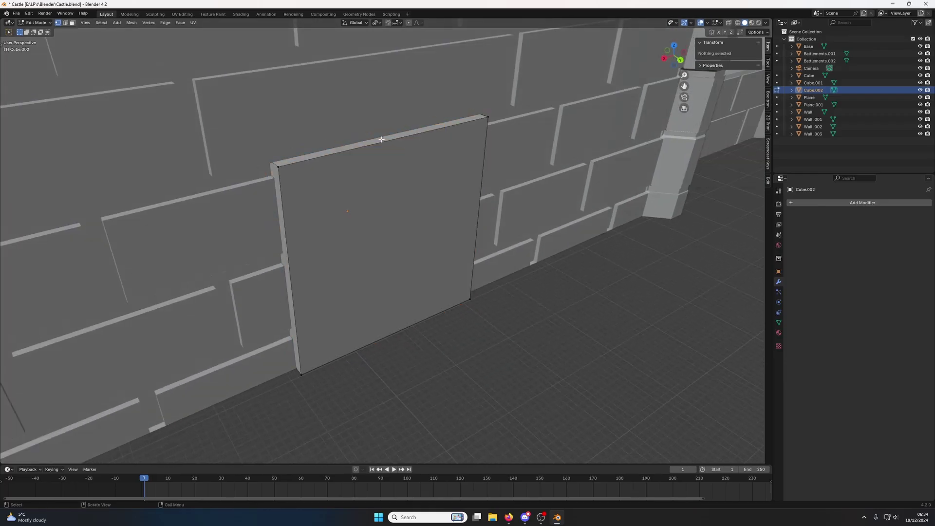
pyautogui.press('3')
pyautogui.click(382, 139)
pyautogui.press('g')
pyautogui.press('z')
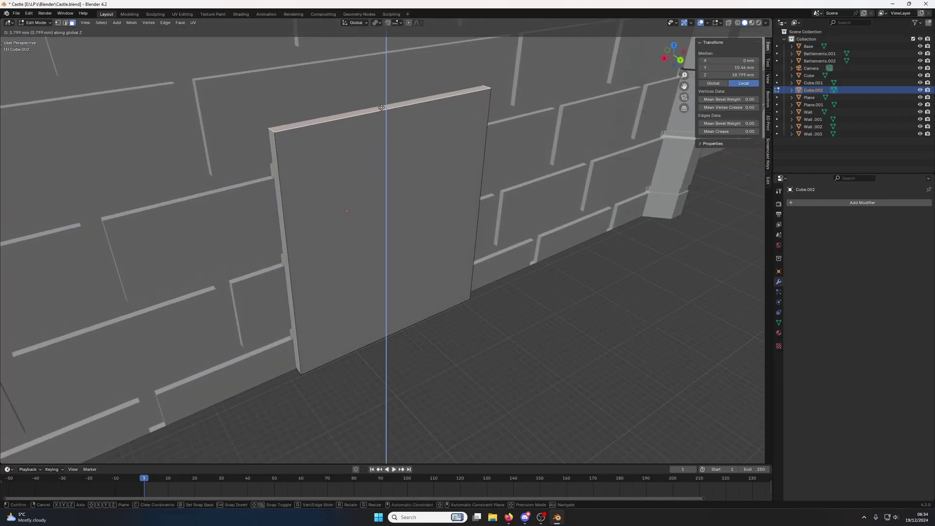
pyautogui.click(382, 112)
pyautogui.press('Tab')
pyautogui.press('Tab')
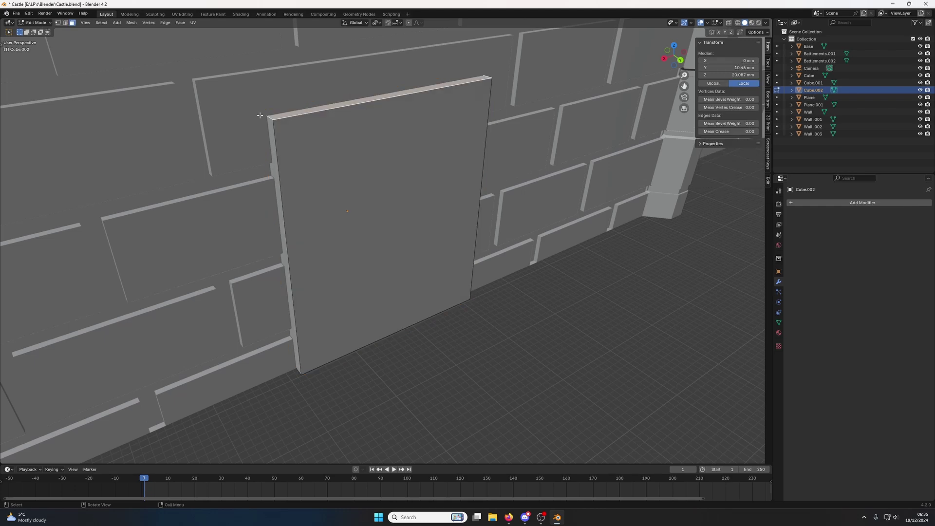
# Step: Bevel the slab's two upper corner edges about 12.4 mm with 9 segments to form a rounded arch
pyautogui.click(268, 117)
pyautogui.press('2')
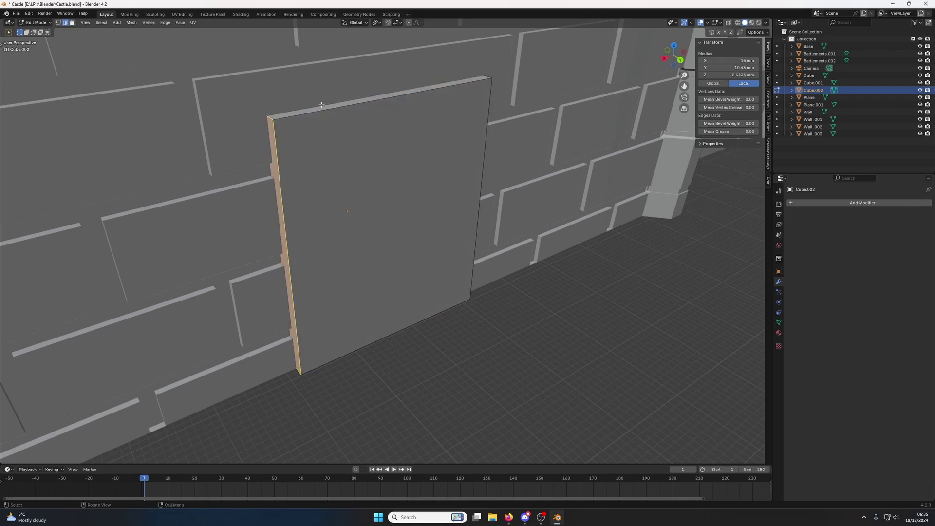
pyautogui.click(269, 114)
pyautogui.keyDown('shift'); pyautogui.click(486, 77); pyautogui.keyUp('shift')
pyautogui.hotkey('ctrl', 'b')
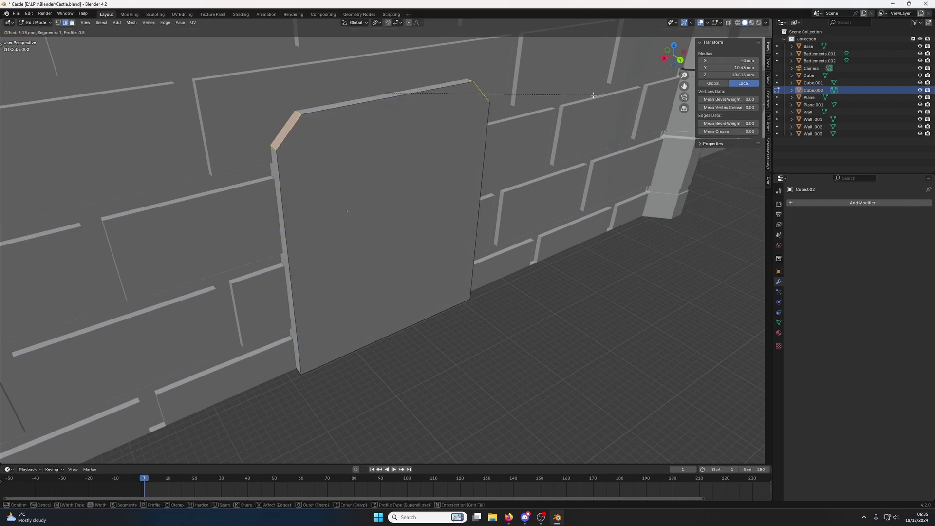
pyautogui.scroll(8, 423, 187)
pyautogui.click(423, 188)
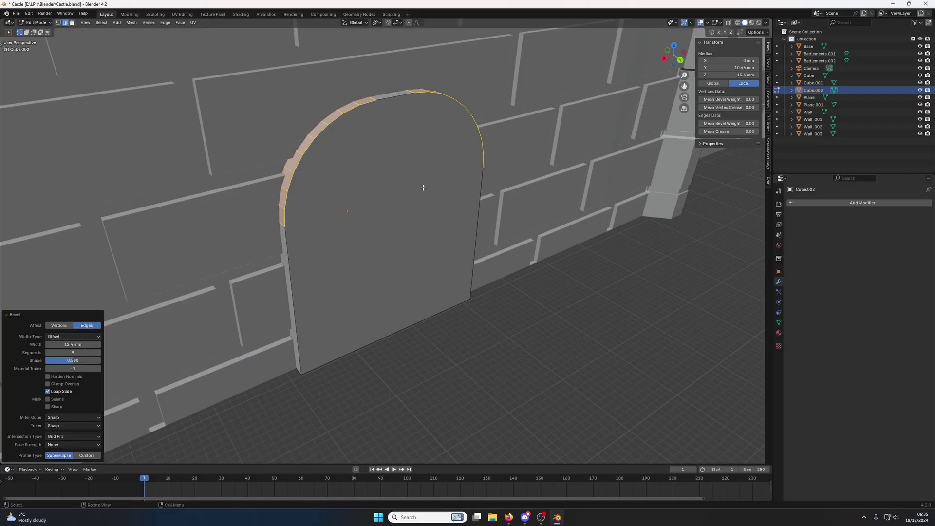
# Step: Inset the arched slab's front face by about 1.96 mm
pyautogui.press('3')
pyautogui.click(427, 192)
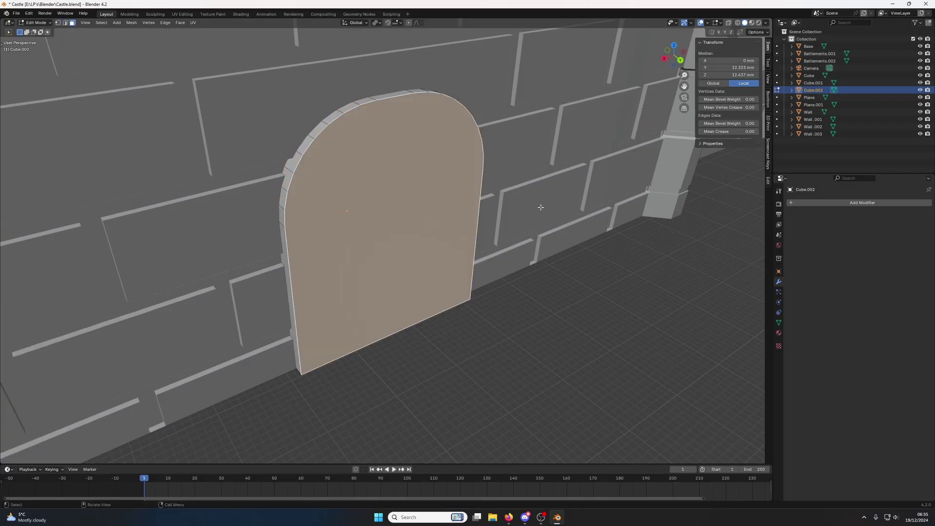
pyautogui.press('i')
pyautogui.click(521, 212)
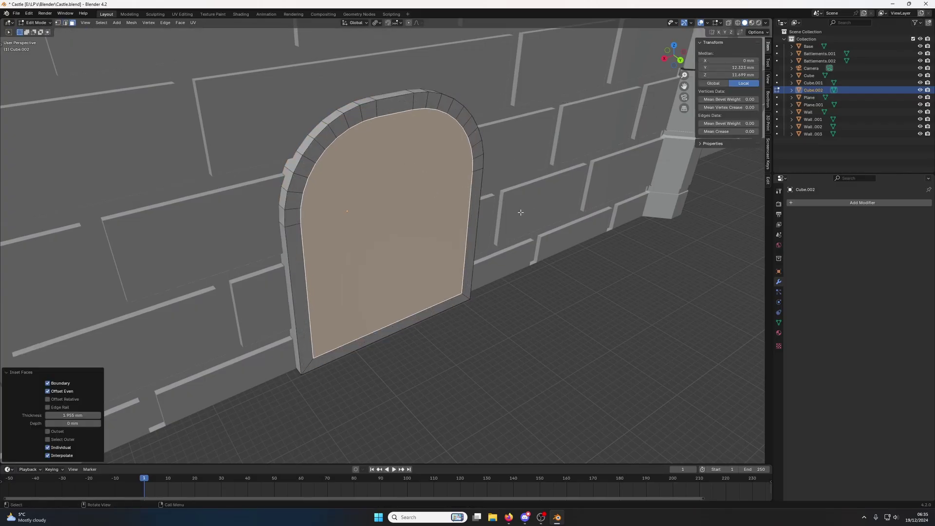
# Step: Lower the inset's bottom edge about 2 mm along Z to meet the base of the slab
pyautogui.press('2')
pyautogui.click(391, 322)
pyautogui.press('g')
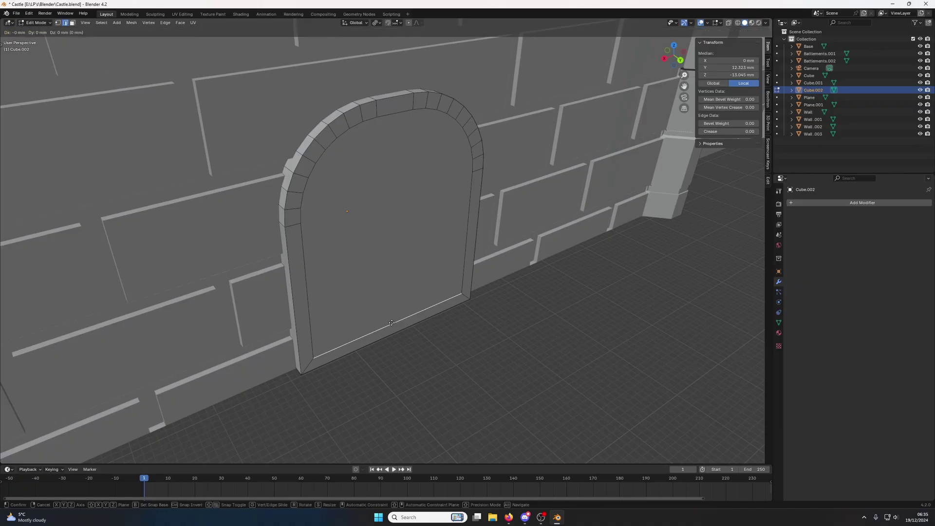
pyautogui.press('z')
pyautogui.click(394, 333)
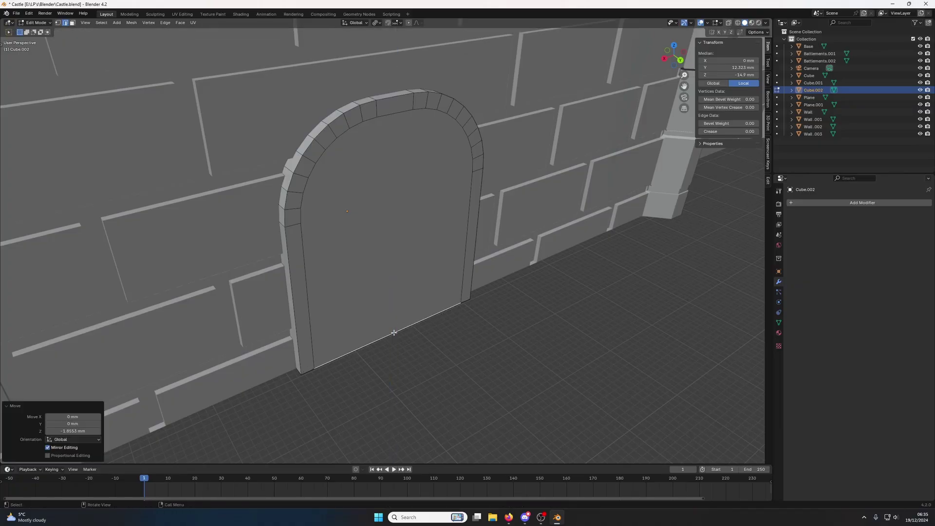
pyautogui.press('KP_1')
pyautogui.press('KP_3')
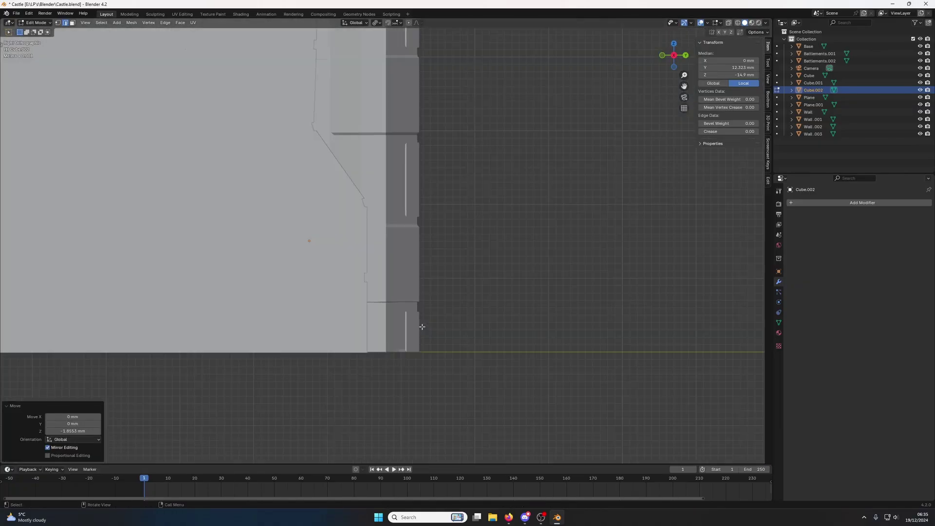
pyautogui.press('KP_1')
pyautogui.press('ctrl+KP_1')
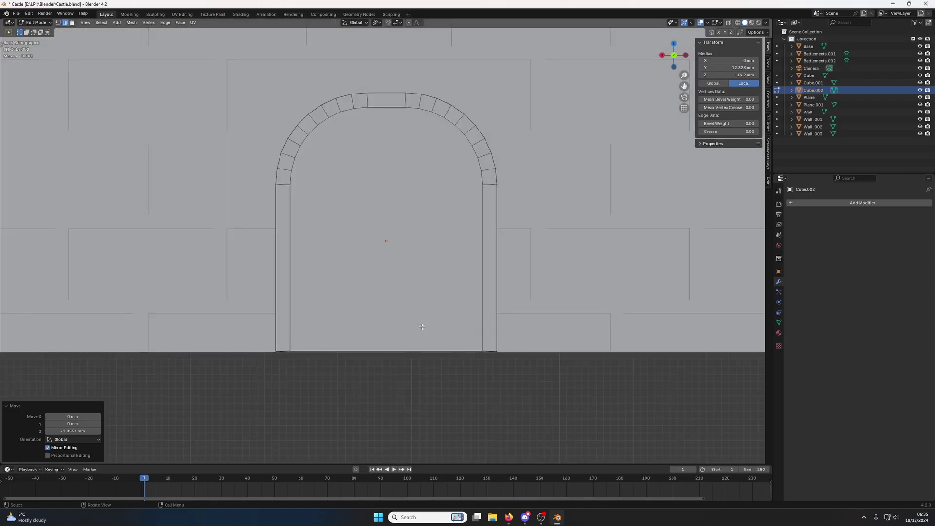
pyautogui.press('g')
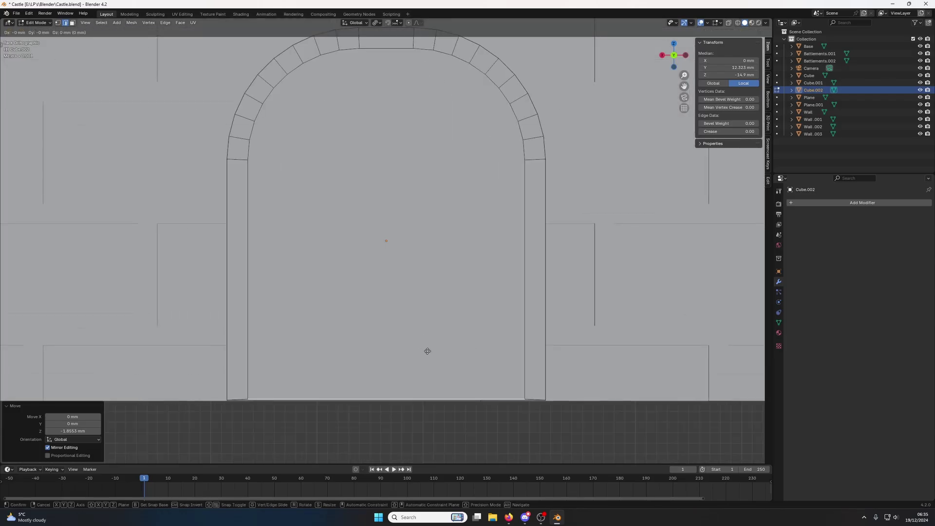
pyautogui.press('z')
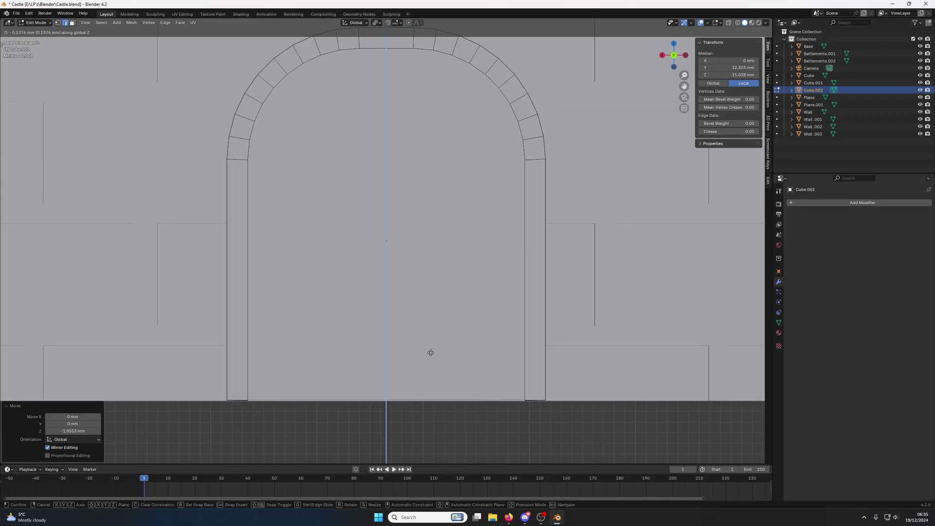
pyautogui.click(430, 351)
# Step: Move the whole door object down about 0.03 mm along Z to sit level with the tower's base
pyautogui.press('Tab')
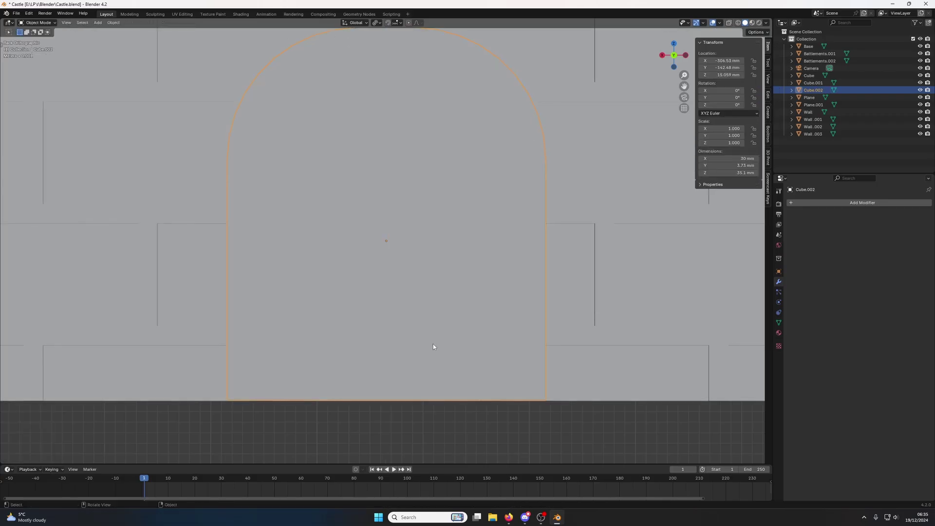
pyautogui.press('g')
pyautogui.press('z')
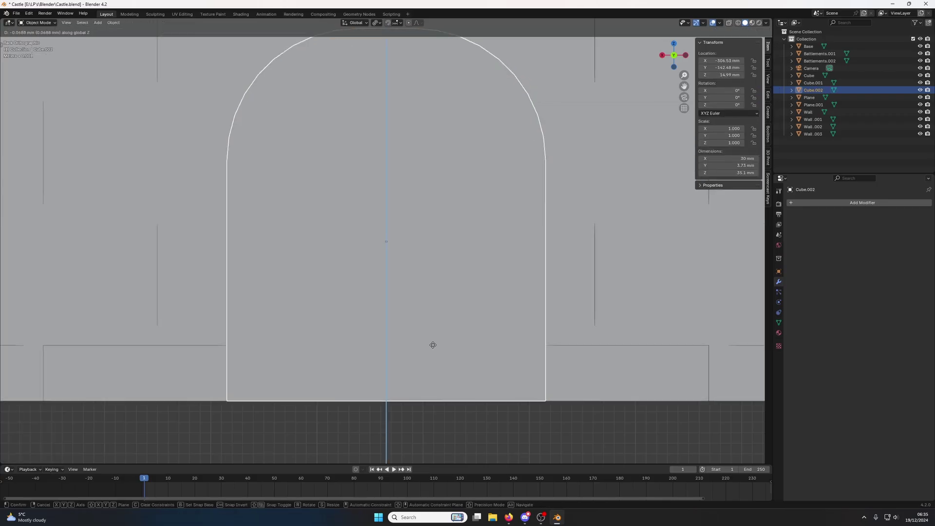
pyautogui.click(434, 347)
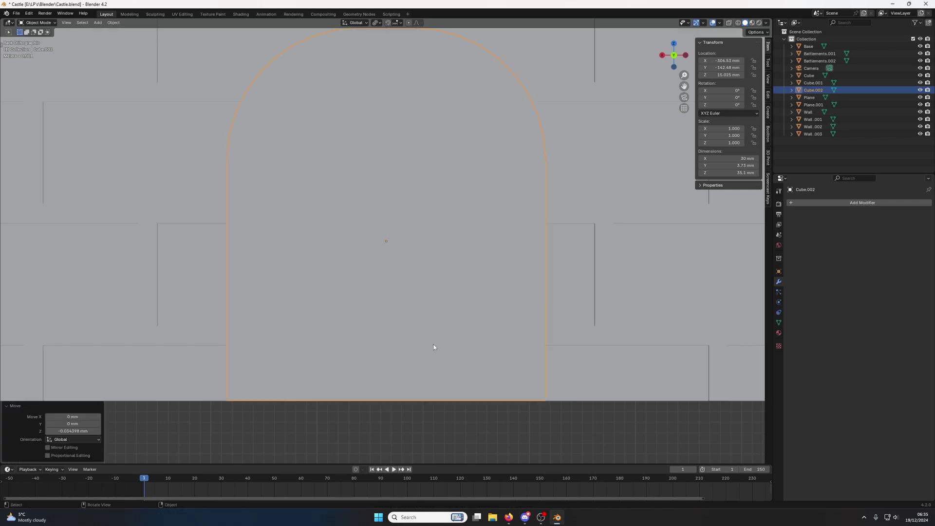
# Step: Extrude the inset front face about 1.3 mm inward to recess the door panel within its arched frame
pyautogui.scroll(-4, 419, 313)
pyautogui.moveTo(424, 313); pyautogui.dragTo(438, 255, button='middle')
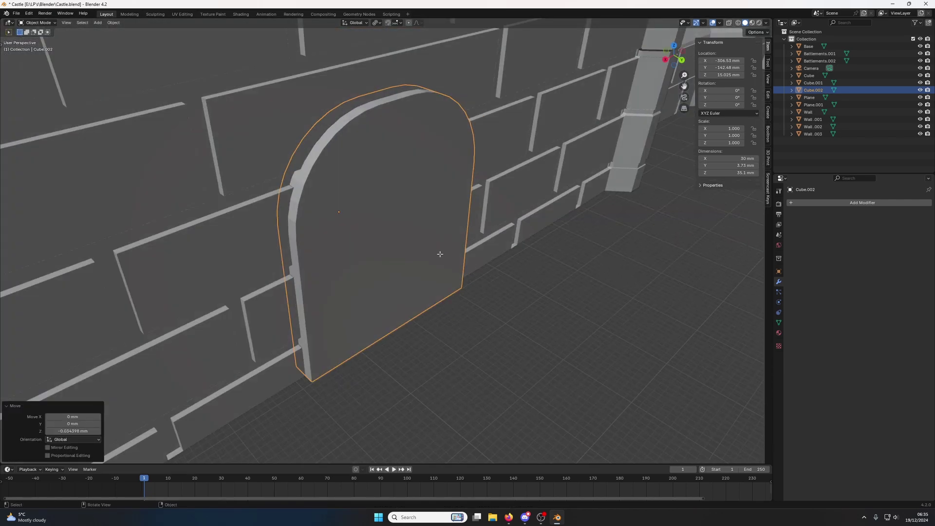
pyautogui.press('Tab')
pyautogui.press('3')
pyautogui.click(391, 233)
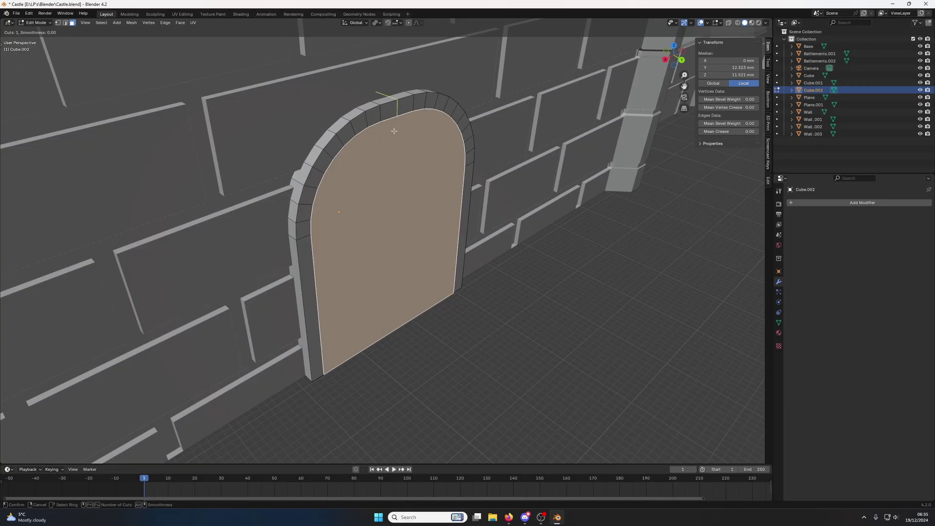
pyautogui.press('e')
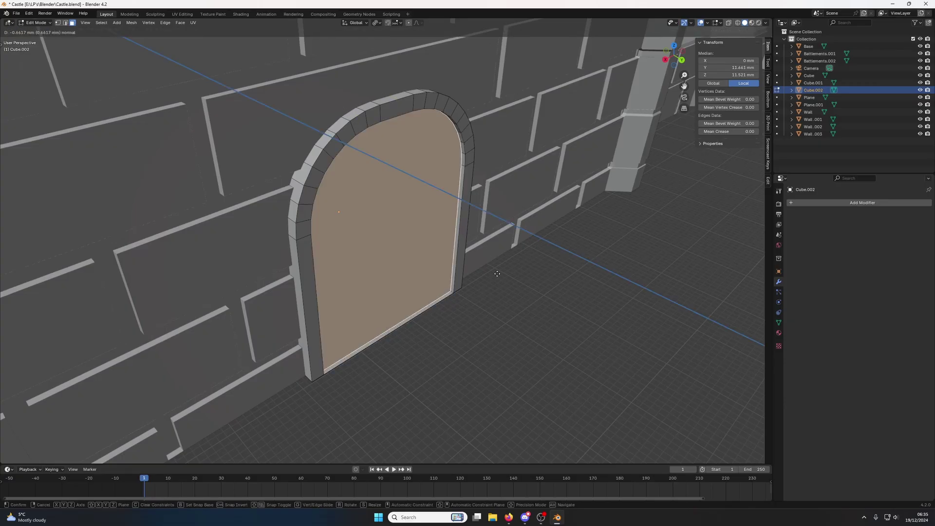
pyautogui.click(452, 252)
# Step: Add one centred edge loop around the recess's inner wall and select the back edge at the top of the arch
pyautogui.moveTo(452, 251); pyautogui.dragTo(370, 146, button='middle')
pyautogui.hotkey('ctrl', 'r')
pyautogui.click(363, 132)
pyautogui.rightClick(315, 164)
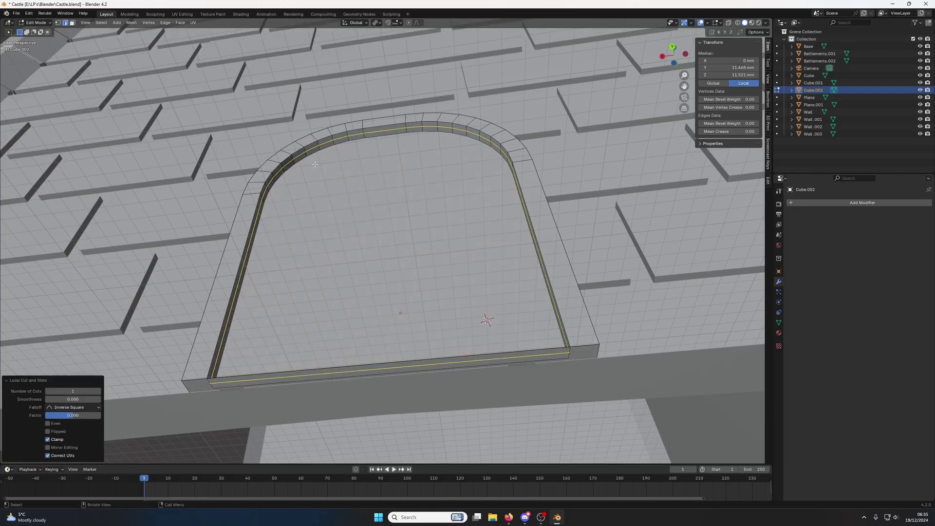
pyautogui.click(384, 132)
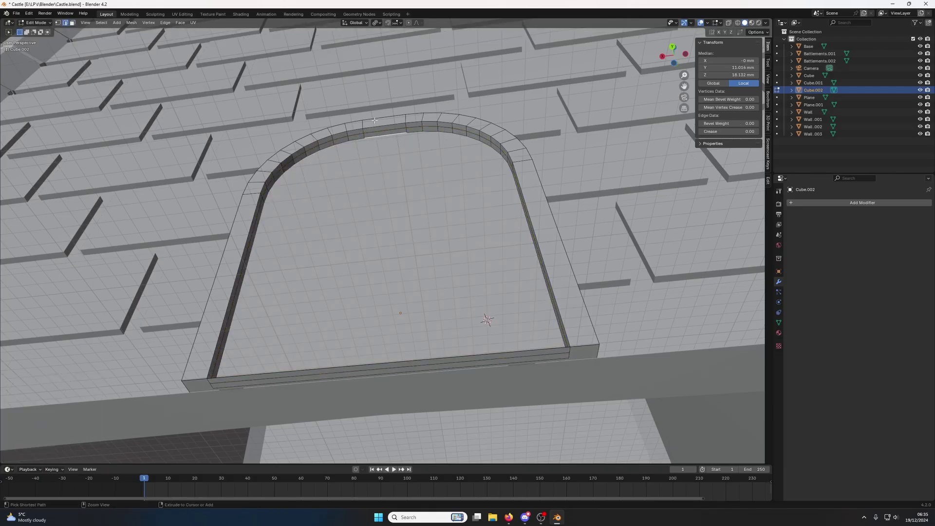
# Step: Switch to face selection and select the rear strip's face at the top of the arch's inner wall
pyautogui.click(370, 136)
pyautogui.press('3')
pyautogui.click(374, 135)
# Step: Extend the face selection along the rear strip of the inner wall to both ends of the arch's curve
pyautogui.keyDown('shift'); pyautogui.click(396, 132); pyautogui.keyUp('shift')
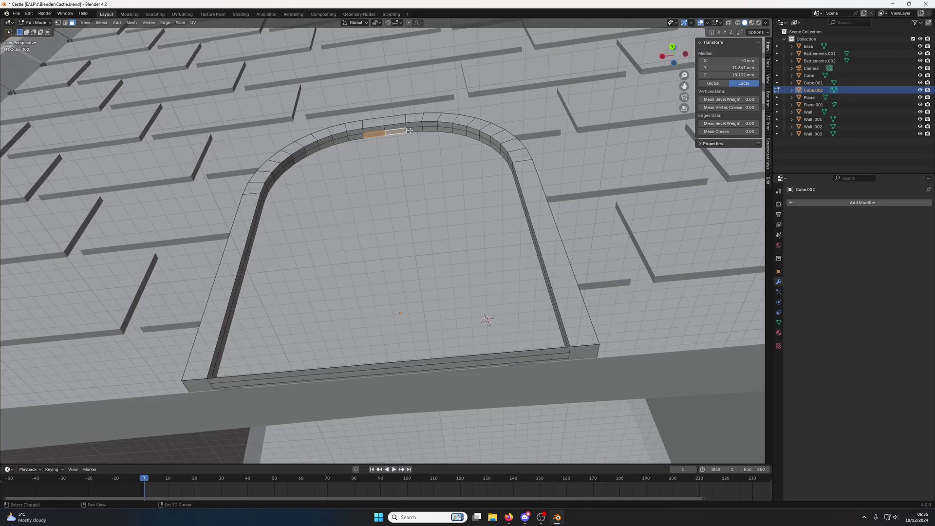
pyautogui.keyDown('shift'); pyautogui.click(414, 130); pyautogui.keyUp('shift')
pyautogui.keyDown('shift'); pyautogui.click(430, 129); pyautogui.keyUp('shift')
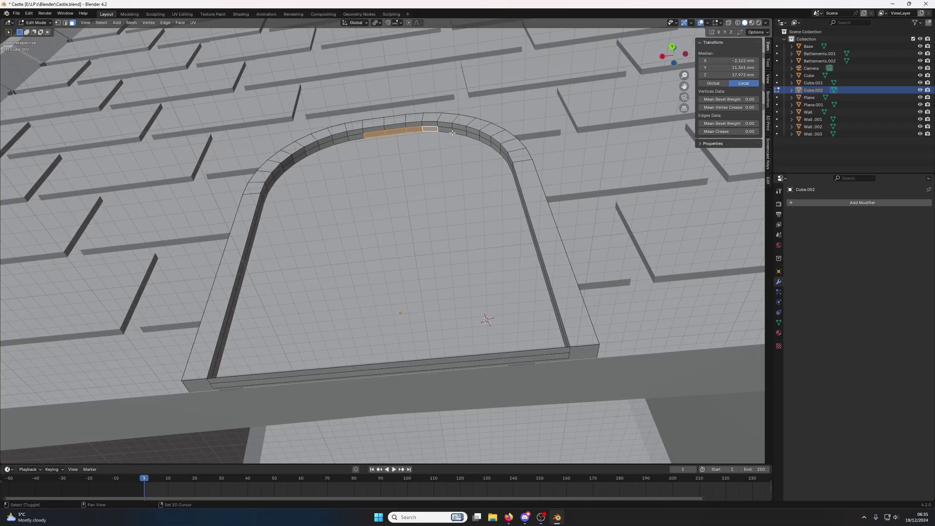
pyautogui.keyDown('ctrl'); pyautogui.click(503, 155); pyautogui.keyUp('ctrl')
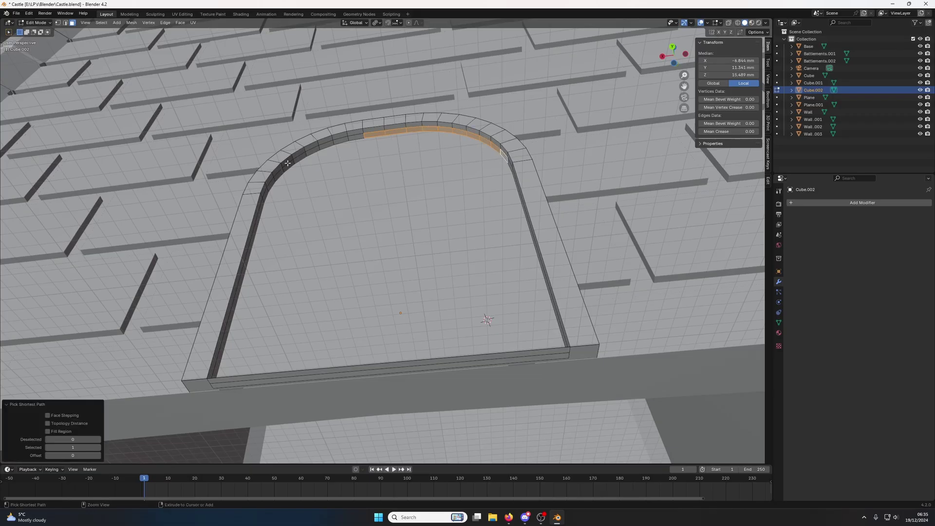
pyautogui.keyDown('ctrl'); pyautogui.click(266, 194); pyautogui.keyUp('ctrl')
# Step: Inset the selected arch faces individually by about 0.063 mm and extrude them down about 33 mm along Z
pyautogui.moveTo(273, 192); pyautogui.dragTo(508, 175, button='middle')
pyautogui.press('i')
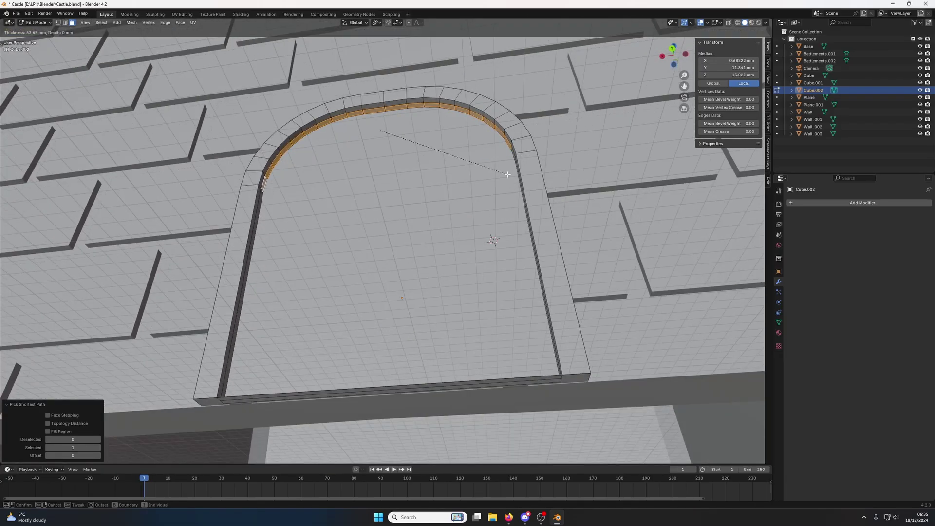
pyautogui.click(508, 174)
pyautogui.press('g')
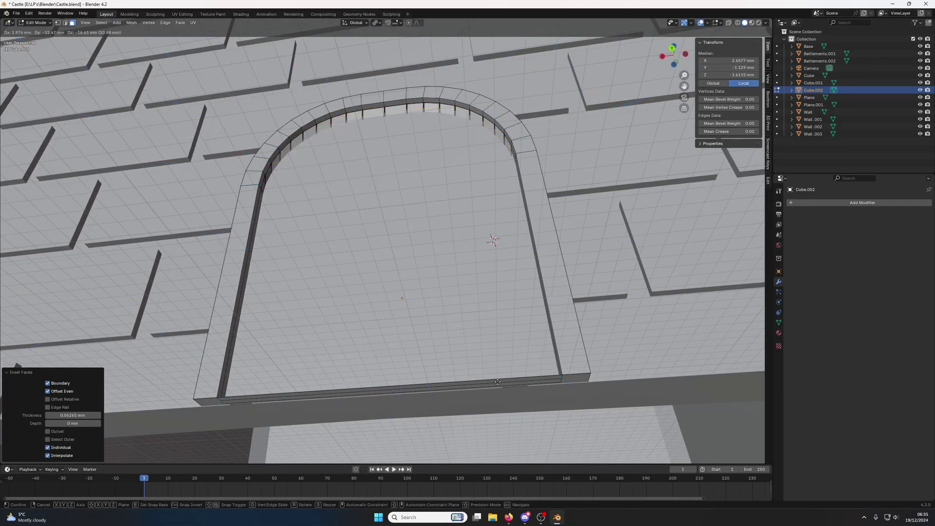
pyautogui.press('Escape')
pyautogui.press('e')
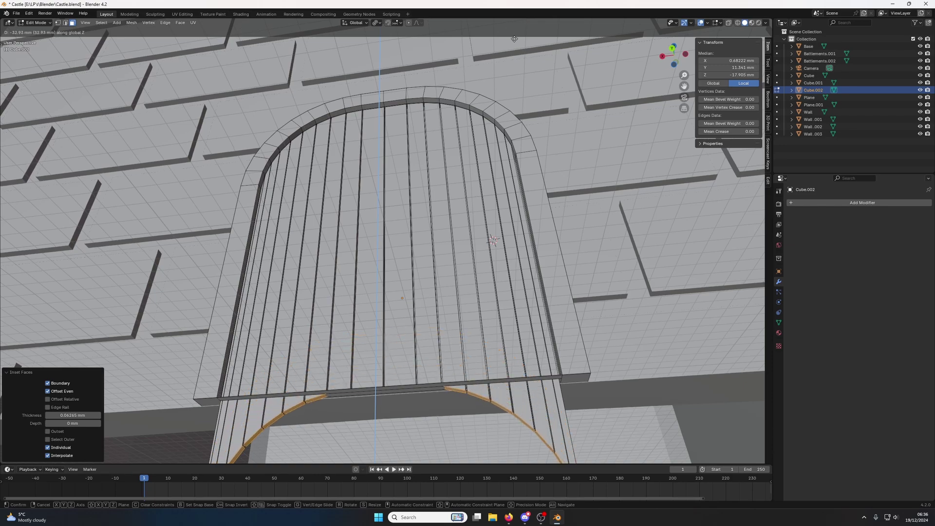
pyautogui.click(513, 36)
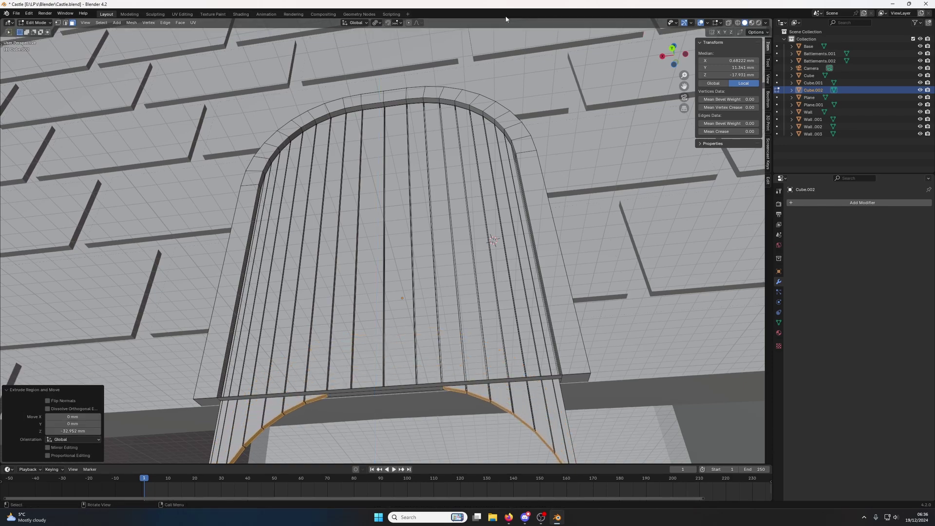
# Step: Try scaling the extruded strip ends to 0 along Z, inspect their underside, and undo back to the inset faces
pyautogui.moveTo(487, 205); pyautogui.dragTo(469, 237, button='middle')
pyautogui.press('s')
pyautogui.press('z')
pyautogui.press('0')
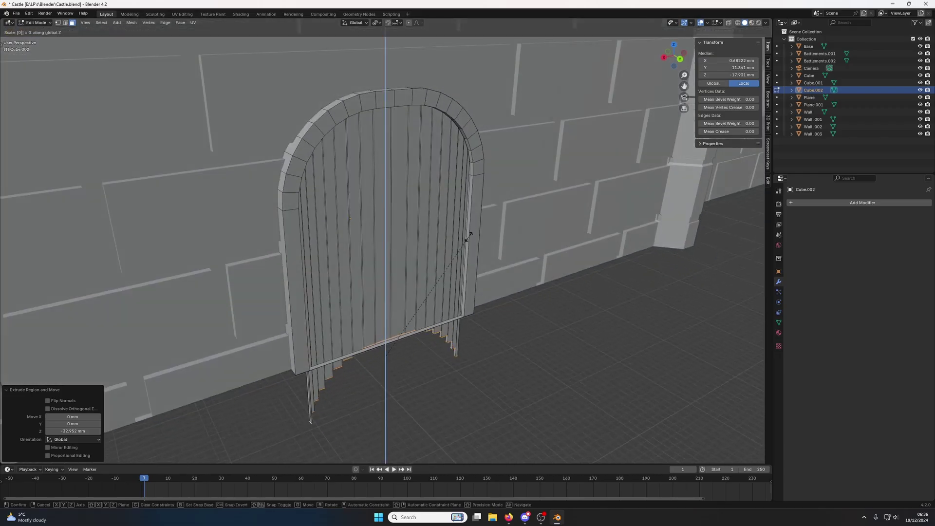
pyautogui.press('Return')
pyautogui.moveTo(470, 296); pyautogui.dragTo(469, 290, button='middle')
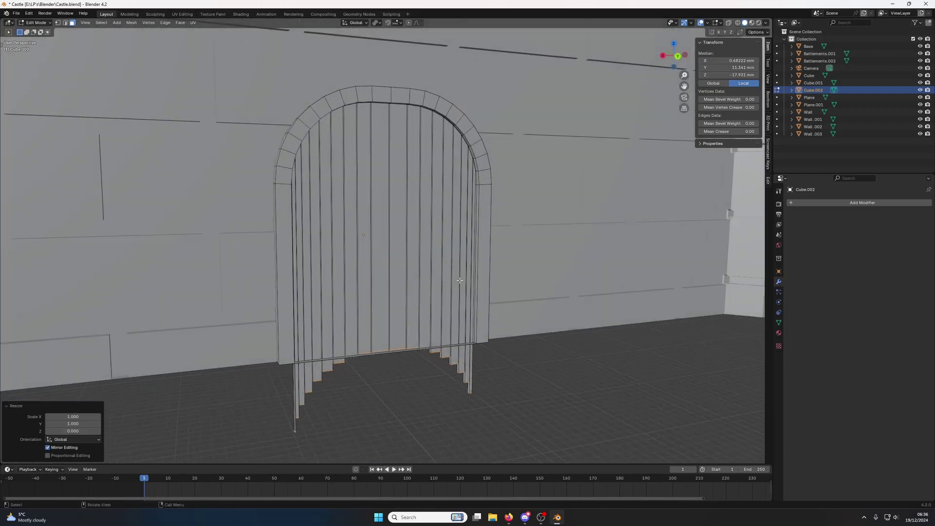
pyautogui.moveTo(501, 322); pyautogui.dragTo(469, 334, button='middle')
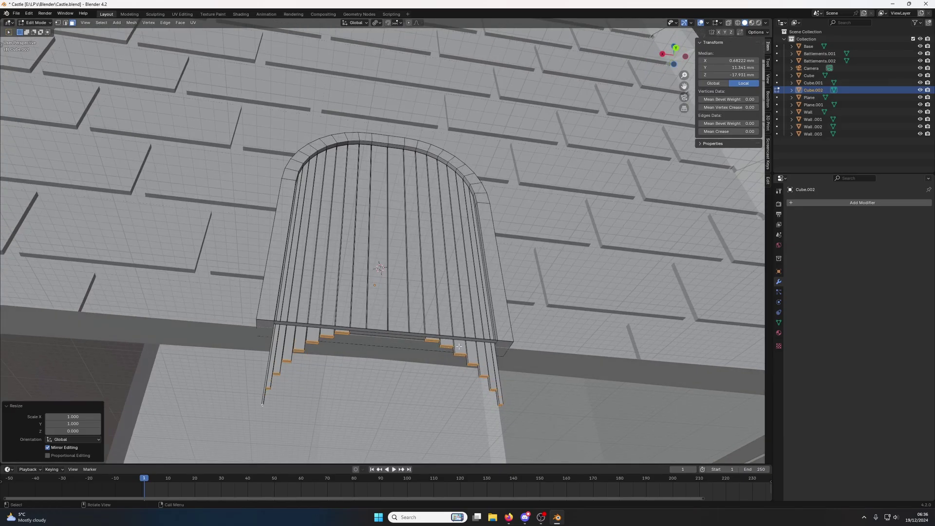
pyautogui.press('KP_1')
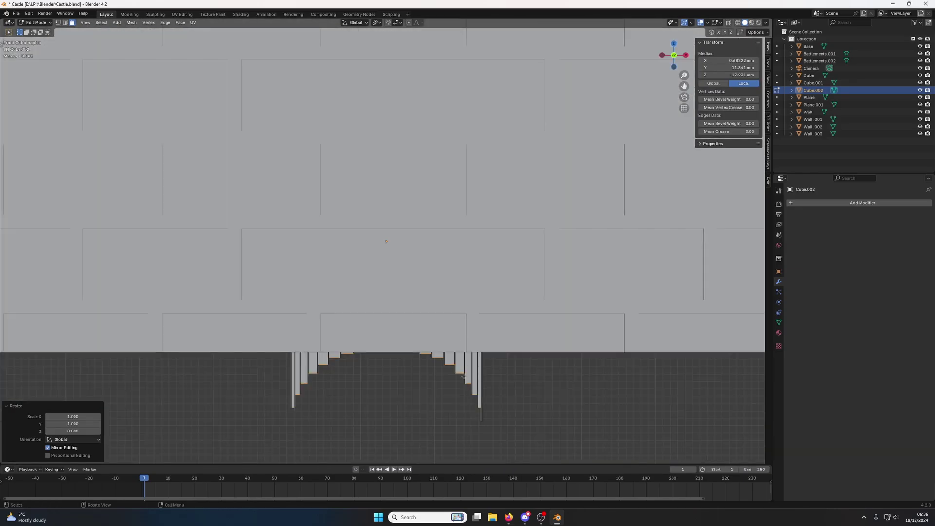
pyautogui.moveTo(463, 377); pyautogui.dragTo(340, 361, button='middle')
pyautogui.hotkey('ctrl', 'z')
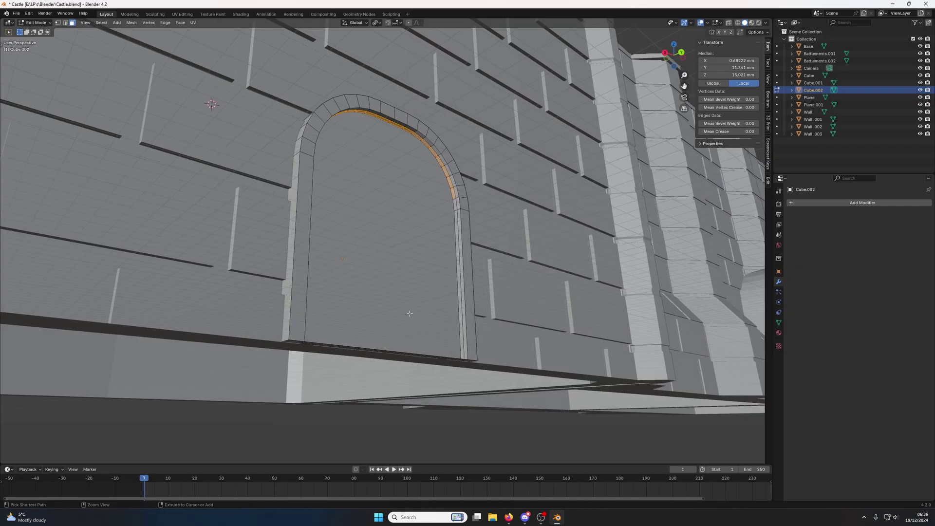
# Step: Extrude the inset arch faces down about 18.2 mm along Z and try scaling their ends to 0 along Z
pyautogui.press('e')
pyautogui.press('z')
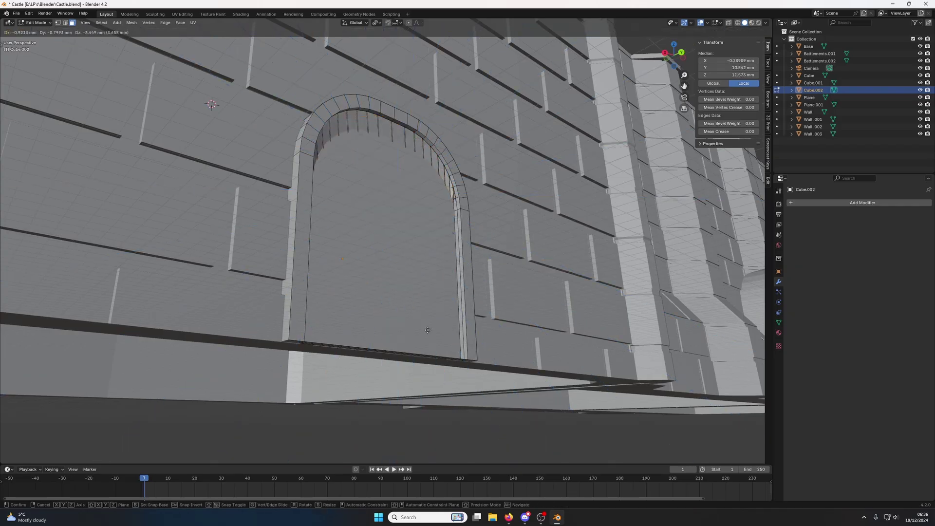
pyautogui.click(443, 405)
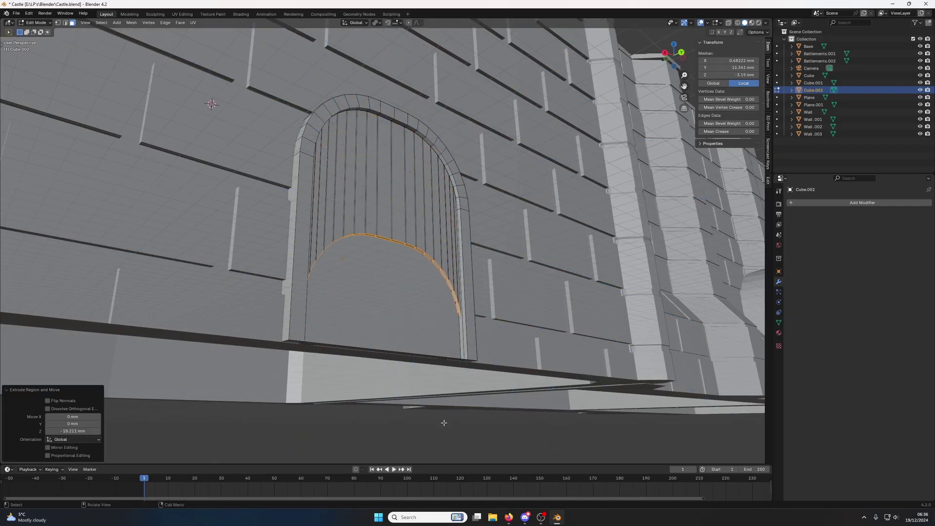
pyautogui.press('s')
pyautogui.press('z')
pyautogui.press('0')
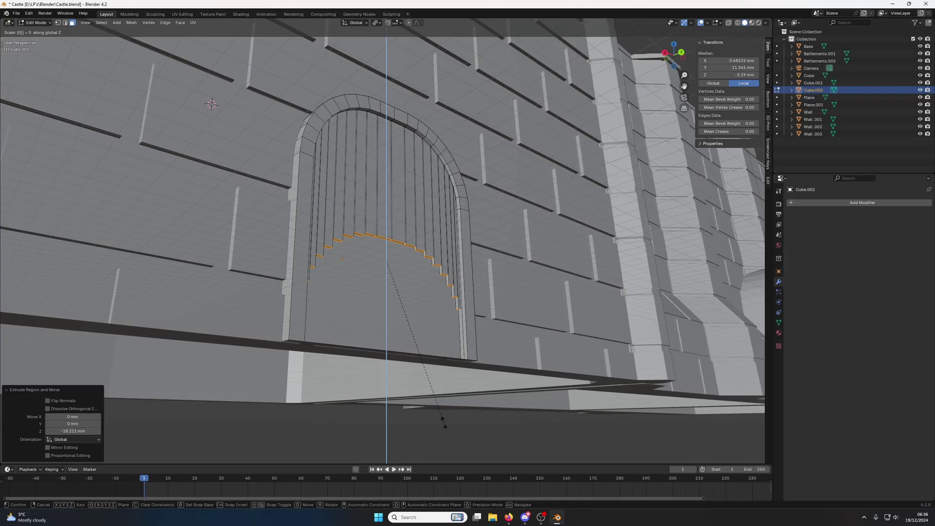
pyautogui.press('Escape')
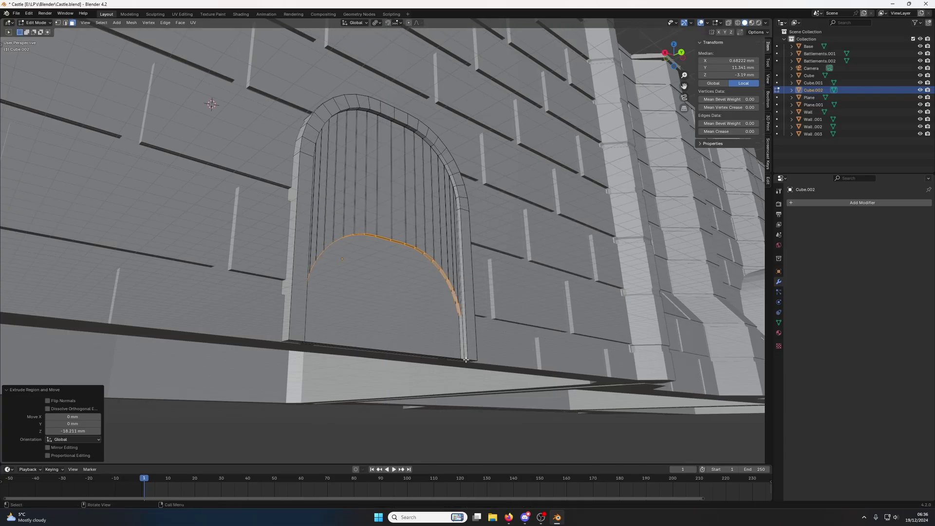
pyautogui.moveTo(464, 350); pyautogui.dragTo(435, 352, button='middle')
# Step: Undo the extrusion, the inset and the extended selection, going back to the single face at the arch's top
pyautogui.hotkey('ctrl', 'z')
pyautogui.moveTo(444, 248); pyautogui.dragTo(429, 166, button='middle')
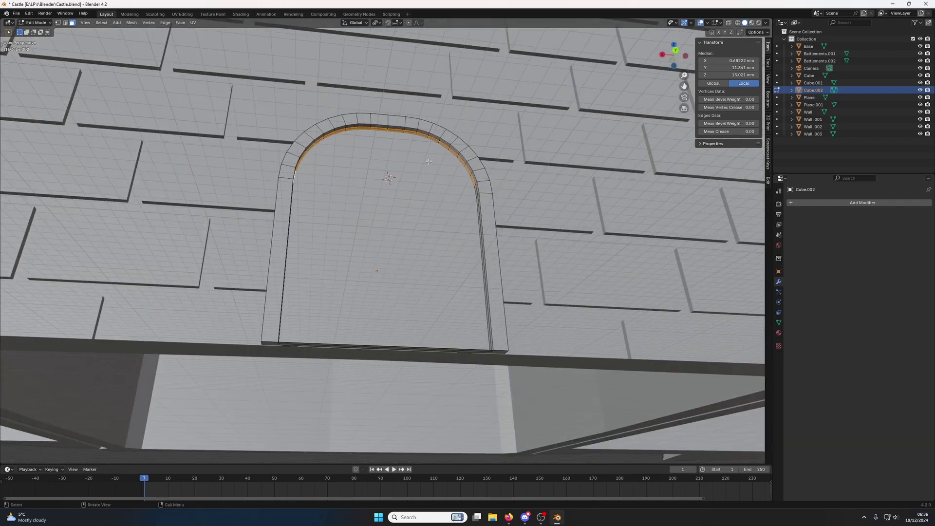
pyautogui.hotkey('ctrl', 'z')
pyautogui.hotkey('ctrl', 'z')
pyautogui.hotkey('ctrl', 'z')
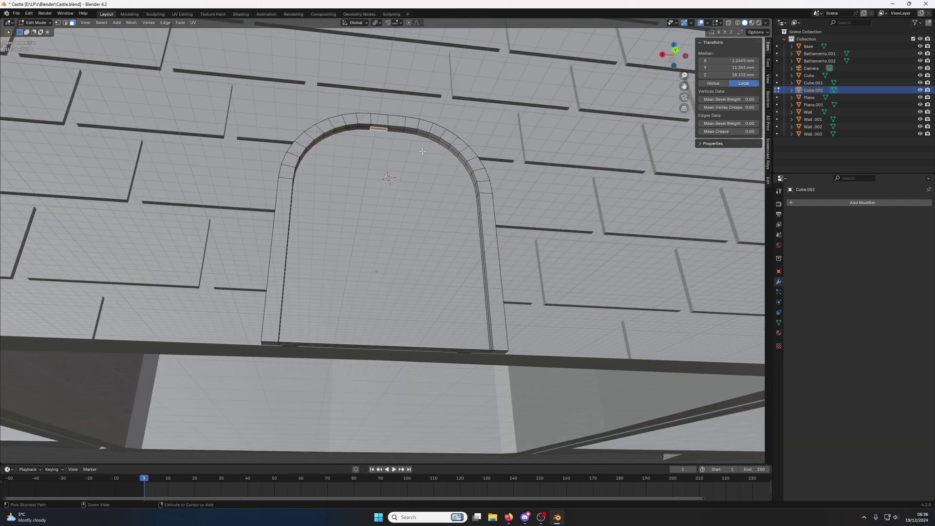
# Step: Extrude the single top face down about 33 mm along Z to form one door plank reaching the base
pyautogui.press('e')
pyautogui.press('z')
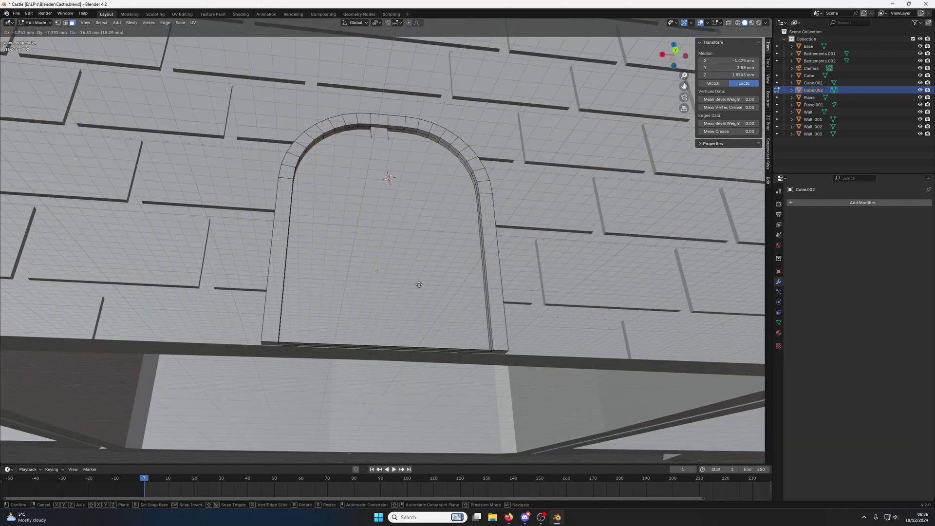
pyautogui.press('z')
pyautogui.click(425, 365)
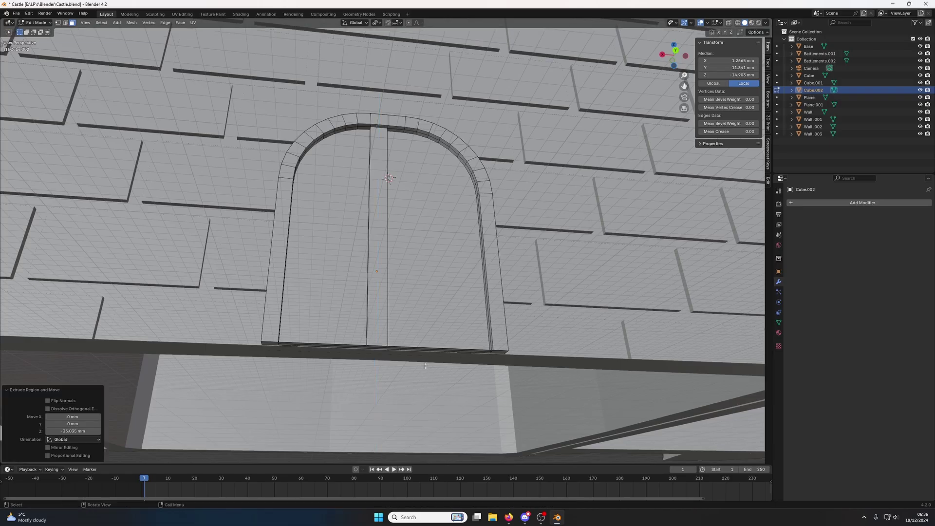
# Step: Select the plank's front face, grow the selection to its neighbours, and duplicate it about 2.7 mm along negative X
pyautogui.moveTo(425, 365); pyautogui.dragTo(373, 241, button='middle')
pyautogui.scroll(3, 388, 262)
pyautogui.click(373, 241)
pyautogui.hotkey('ctrl', 'l')
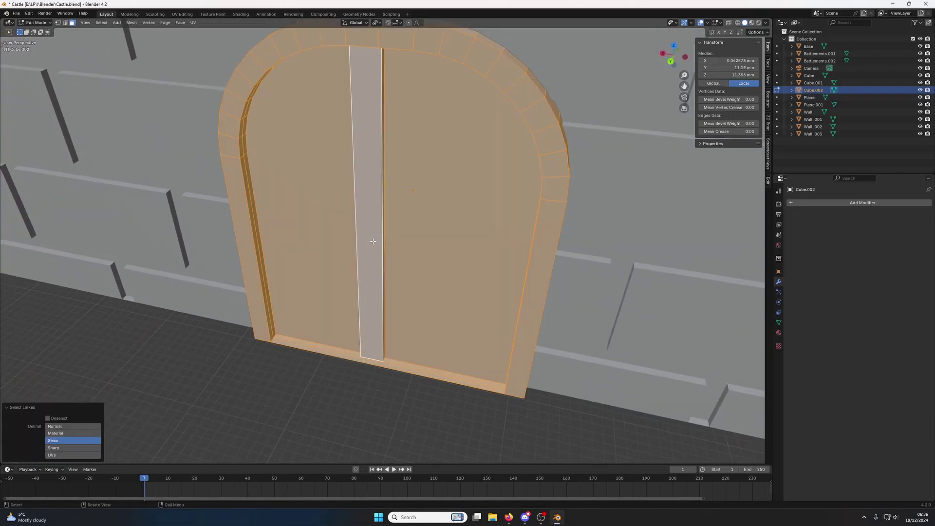
pyautogui.hotkey('ctrl', 'z')
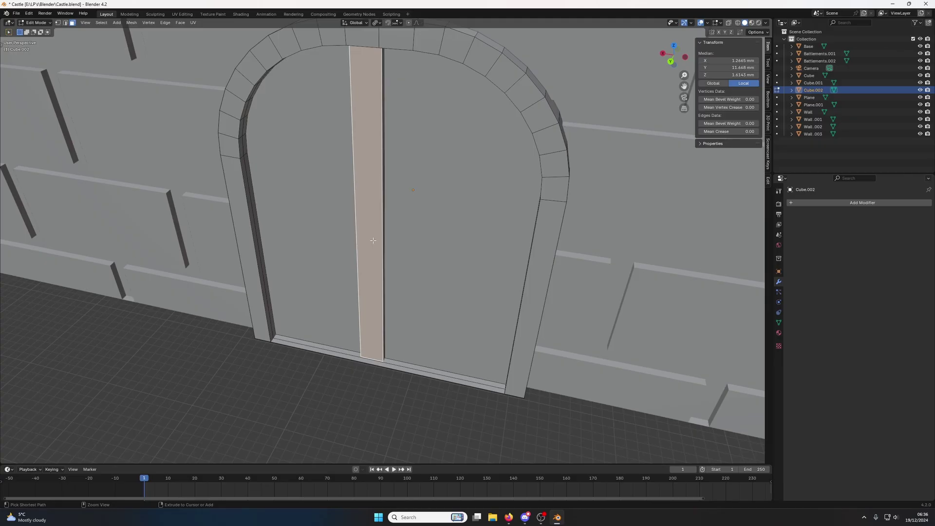
pyautogui.press('ctrl+KP_Add')
pyautogui.press('g')
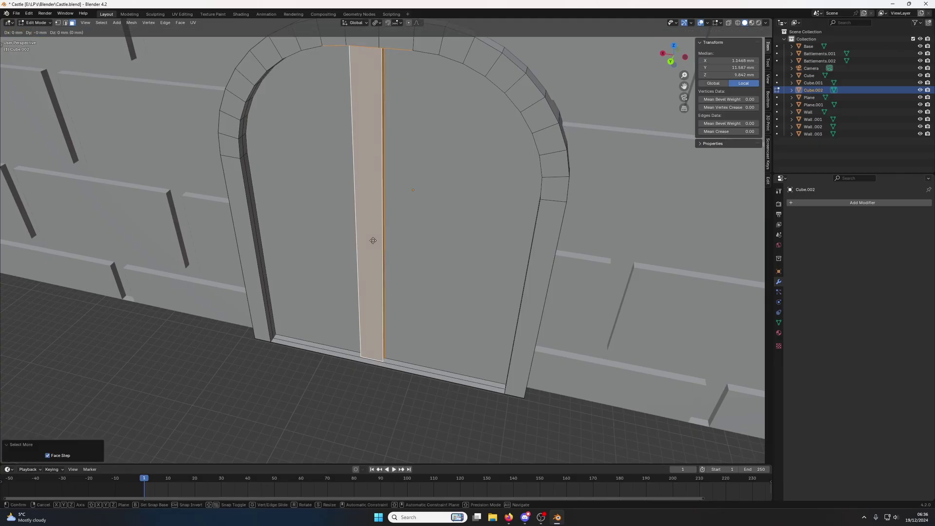
pyautogui.press('x')
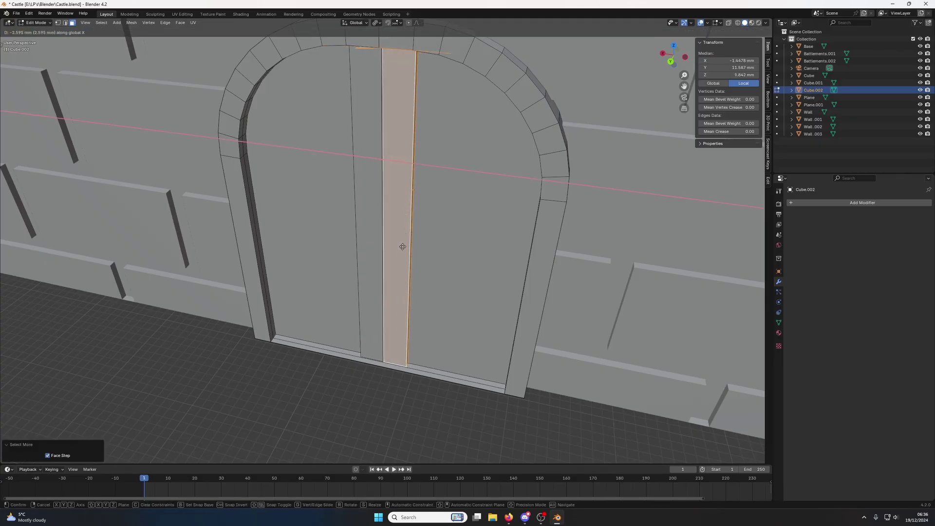
pyautogui.click(402, 247)
# Step: Duplicate only the plank's front and side faces about 2.8 mm along negative X, in place of the previous duplicate
pyautogui.moveTo(402, 247); pyautogui.dragTo(462, 200, button='middle')
pyautogui.keyDown('shift'); pyautogui.click(382, 191); pyautogui.keyUp('shift')
pyautogui.keyDown('shift'); pyautogui.click(368, 226); pyautogui.keyUp('shift')
pyautogui.hotkey('ctrl', 'z')
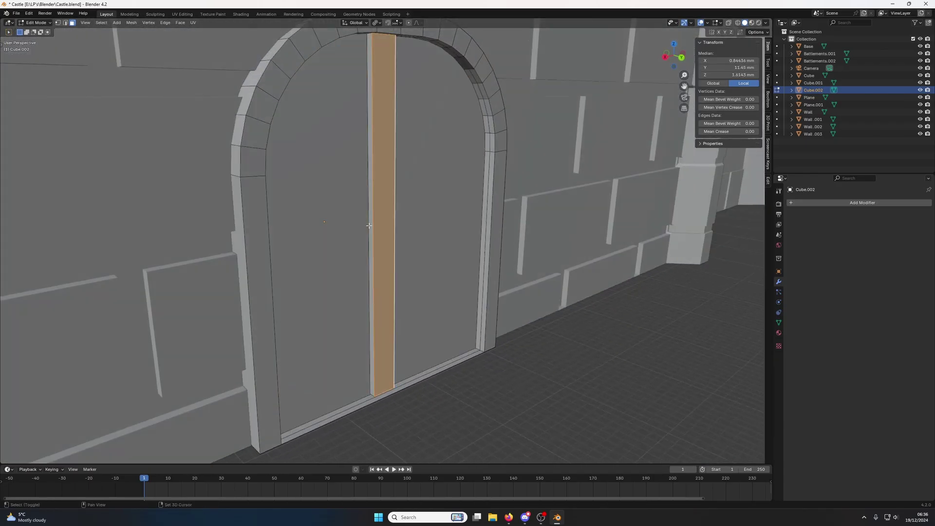
pyautogui.press('g')
pyautogui.press('x')
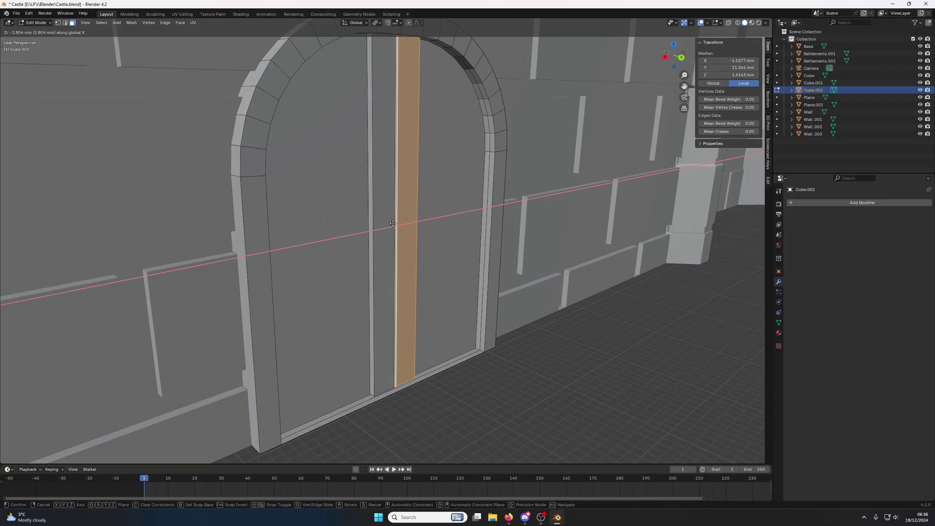
pyautogui.click(393, 223)
# Step: Repeat the plank duplication four times to fill that half of the door
pyautogui.hotkey('shift', 'r')
pyautogui.hotkey('shift', 'r')
pyautogui.hotkey('shift', 'r')
pyautogui.hotkey('shift', 'r')
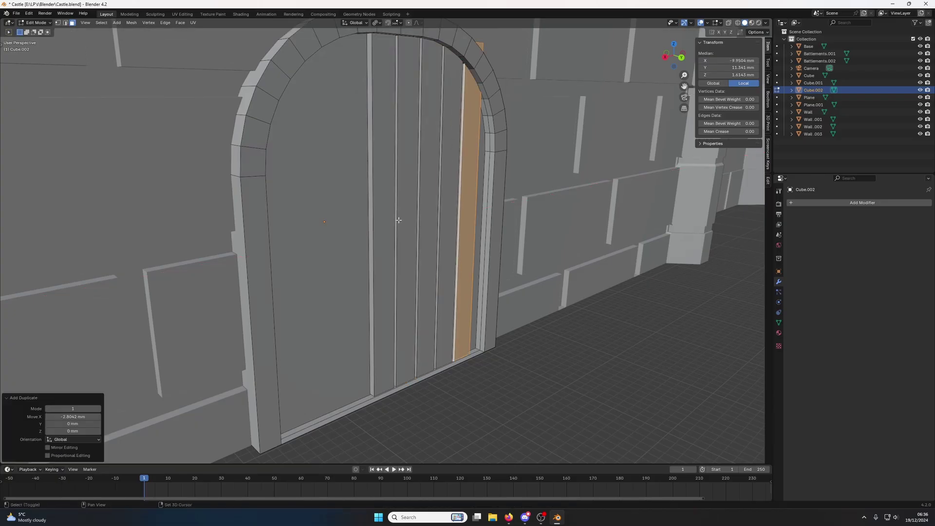
# Step: Lower the outermost plank's top vertices about 3.8 mm along Z, where they stick out past the arch
pyautogui.moveTo(407, 215); pyautogui.dragTo(533, 159, button='middle')
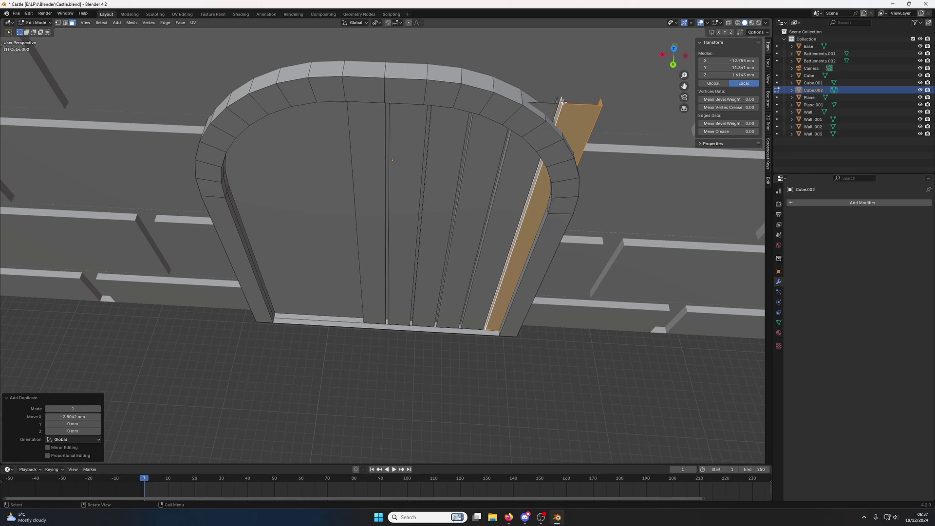
pyautogui.press('1')
pyautogui.moveTo(555, 95); pyautogui.dragTo(607, 110)
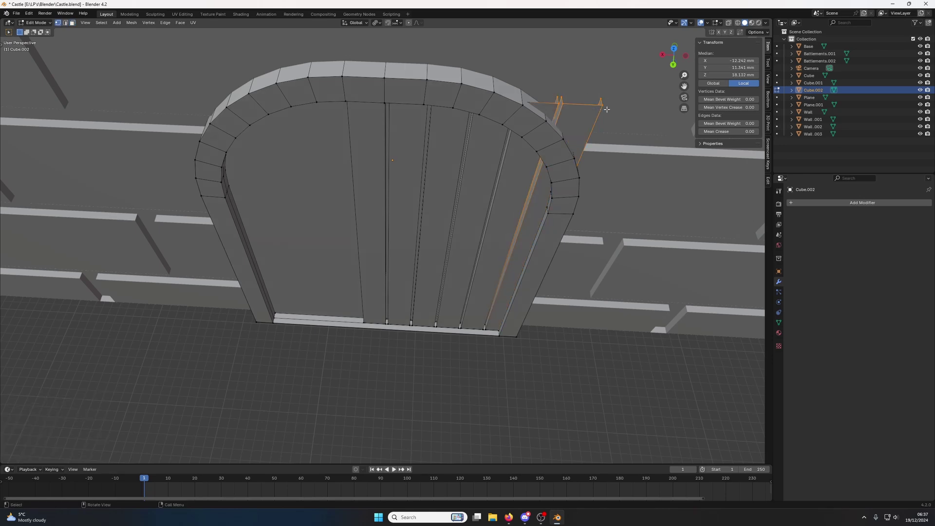
pyautogui.press('g')
pyautogui.press('x')
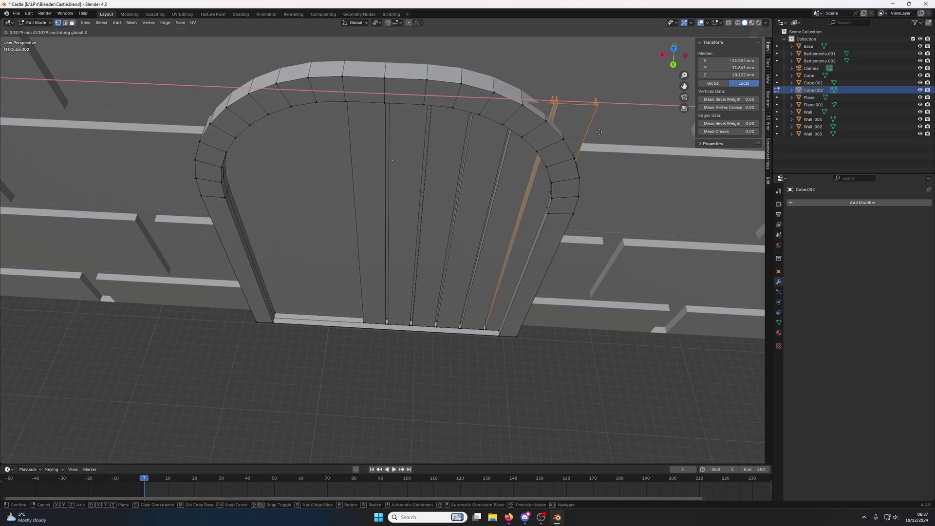
pyautogui.press('z')
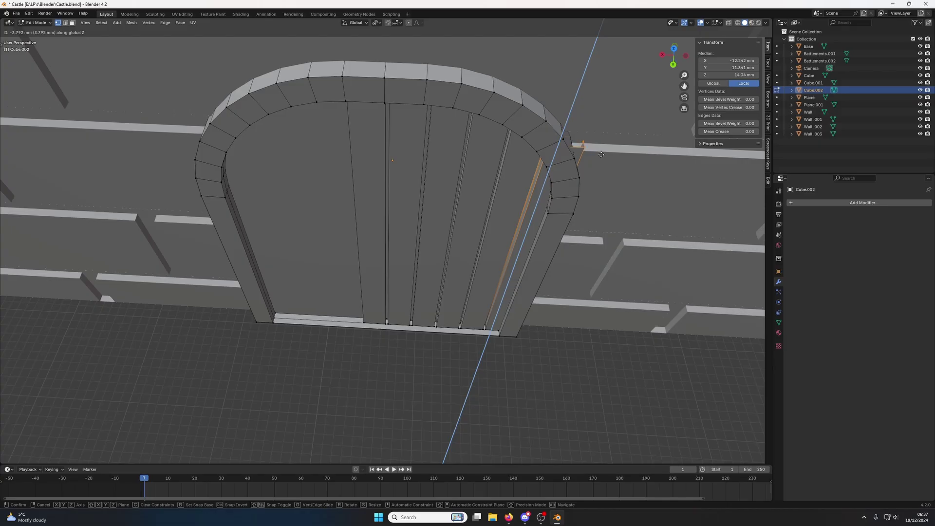
pyautogui.click(601, 159)
# Step: Lower the outermost plank's outer top edge about 3.33 mm along Z to hide it behind the arched frame
pyautogui.click(600, 164)
pyautogui.press('g')
pyautogui.press('z')
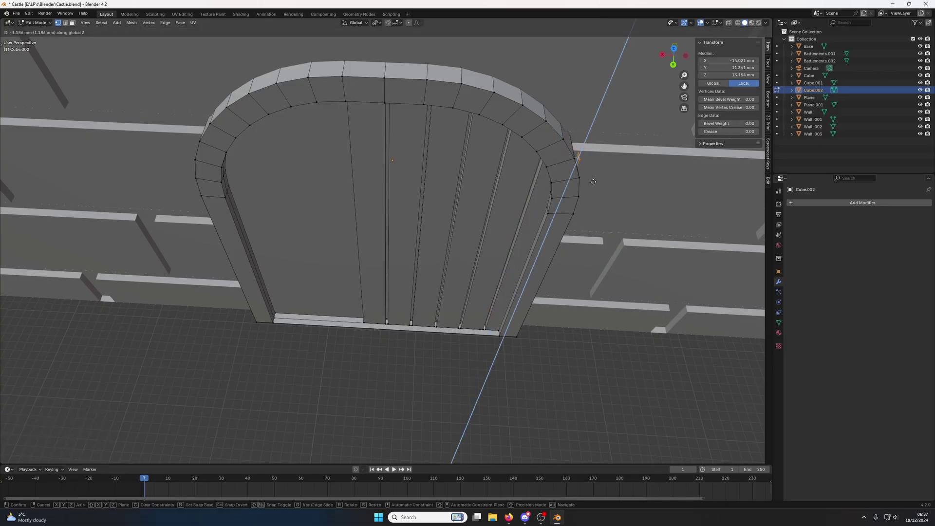
pyautogui.click(593, 197)
pyautogui.moveTo(480, 80); pyautogui.dragTo(475, 141, button='middle')
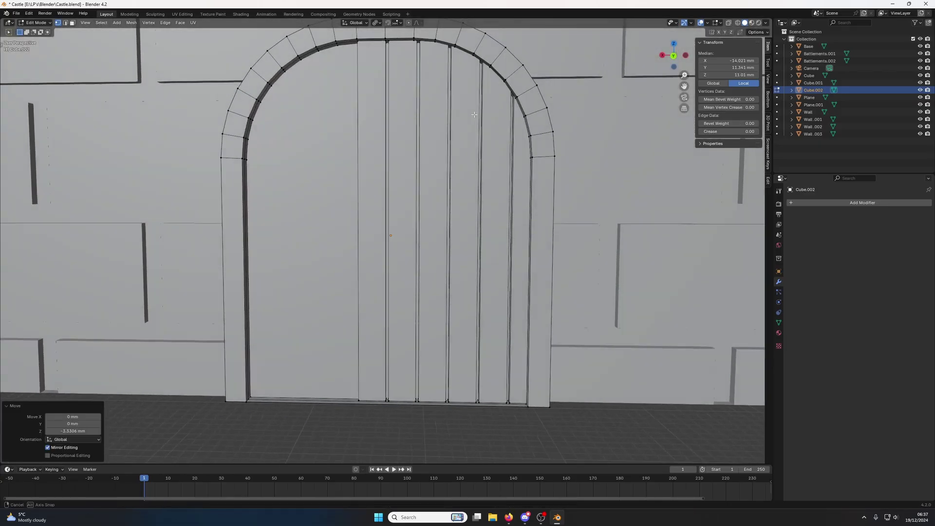
# Step: Duplicate the front and side faces of the plank at the door's centre about 2.79 mm along positive X
pyautogui.click(382, 101)
pyautogui.moveTo(375, 128); pyautogui.dragTo(351, 142, button='middle')
pyautogui.scroll(-3, 406, 171)
pyautogui.click(375, 193)
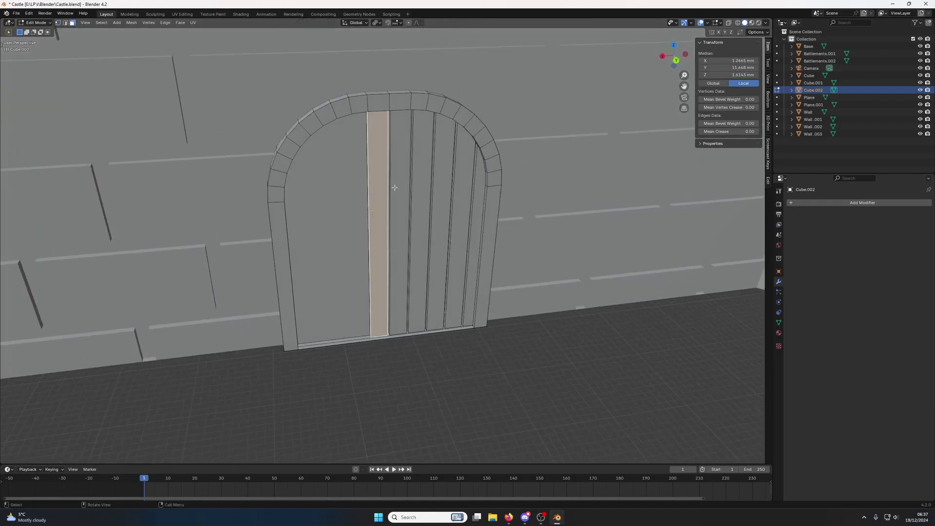
pyautogui.scroll(4, 394, 188)
pyautogui.moveTo(394, 188)
pyautogui.mouseDown(button='middle')
pyautogui.moveTo(376, 160)
pyautogui.moveTo(391, 184)
pyautogui.mouseUp(button='middle')
pyautogui.keyDown('shift'); pyautogui.click(382, 165); pyautogui.keyUp('shift')
pyautogui.keyDown('shift'); pyautogui.click(367, 197); pyautogui.keyUp('shift')
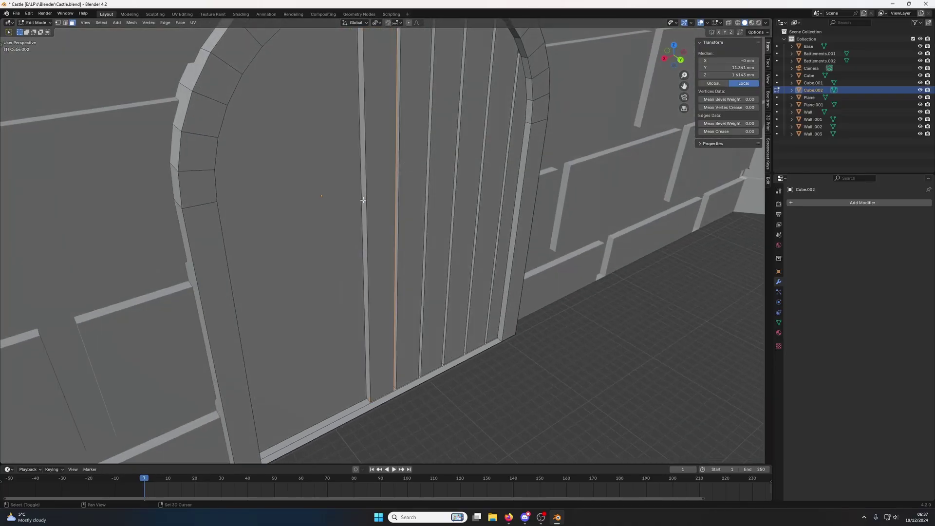
pyautogui.keyDown('shift'); pyautogui.click(364, 200); pyautogui.keyUp('shift')
pyautogui.keyDown('shift'); pyautogui.click(362, 204); pyautogui.keyUp('shift')
pyautogui.hotkey('shift', 'd')
pyautogui.press('x')
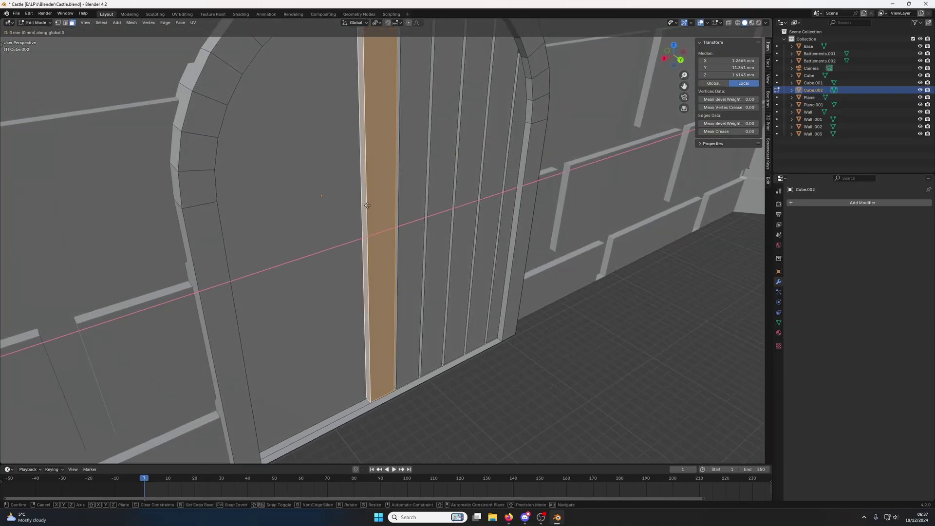
pyautogui.click(335, 215)
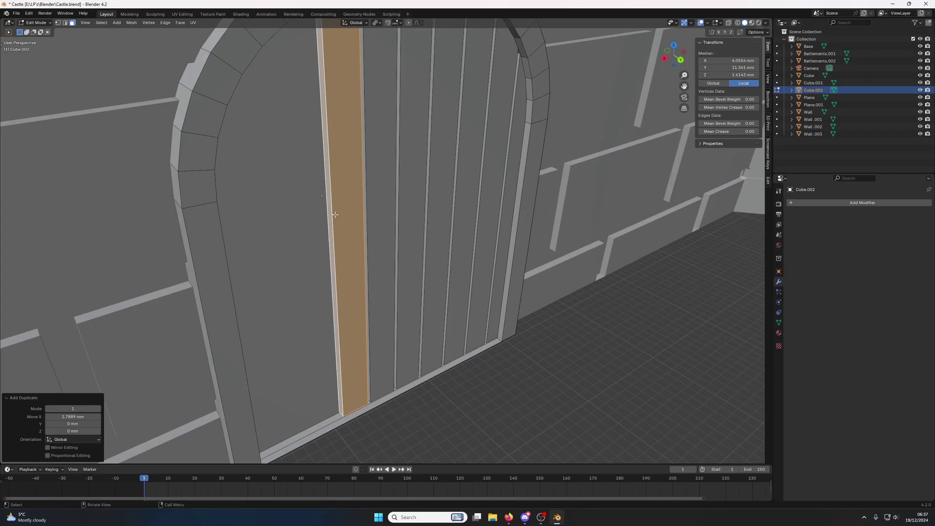
# Step: Repeat the plank duplication three times to fill the remaining half of the door
pyautogui.hotkey('shift', 'r')
pyautogui.hotkey('shift', 'r')
pyautogui.hotkey('shift', 'r')
pyautogui.scroll(-4, 336, 214)
pyautogui.scroll(3, 311, 136)
pyautogui.moveTo(308, 135); pyautogui.dragTo(307, 135, button='middle')
# Step: Lower the top vertices of the outermost plank on the positive X side about 1.7 mm along Z
pyautogui.press('1')
pyautogui.click(296, 122)
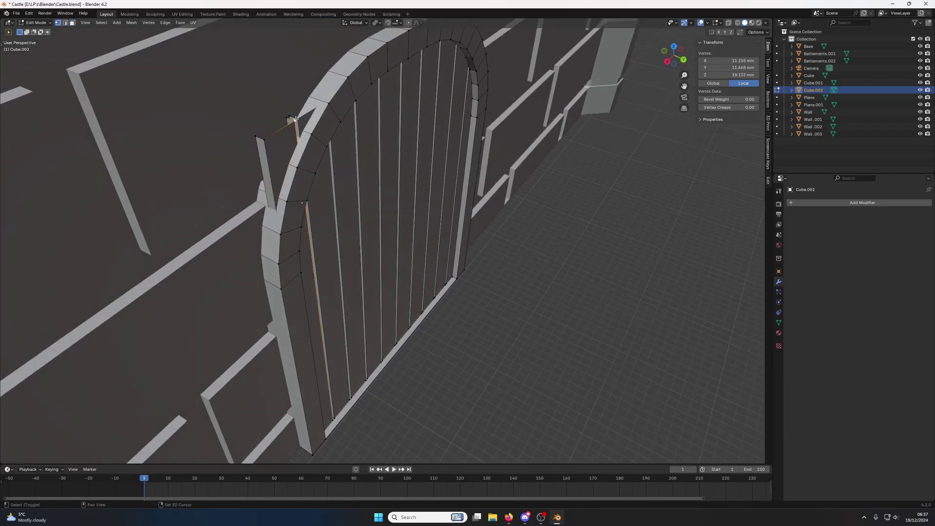
pyautogui.keyDown('shift'); pyautogui.click(297, 119); pyautogui.keyUp('shift')
pyautogui.keyDown('shift'); pyautogui.click(286, 120); pyautogui.keyUp('shift')
pyautogui.keyDown('shift'); pyautogui.click(265, 137); pyautogui.keyUp('shift')
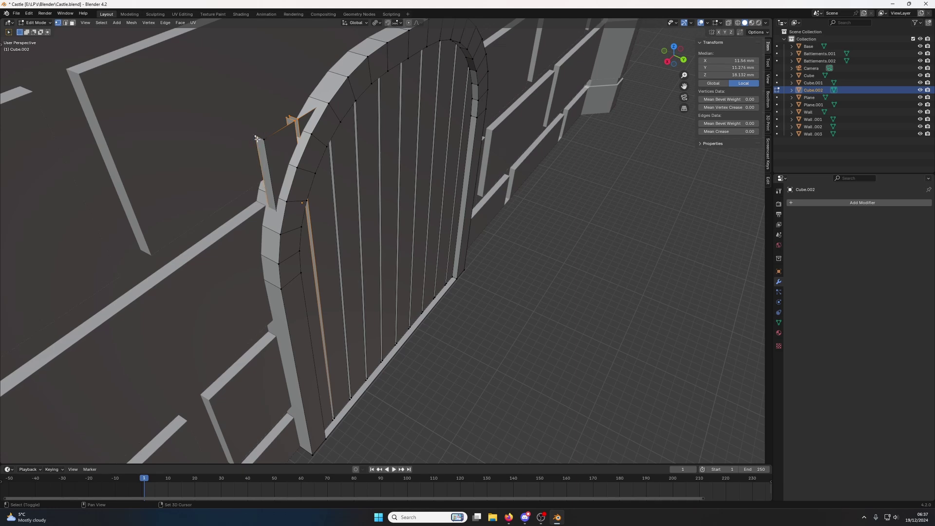
pyautogui.press('g')
pyautogui.press('z')
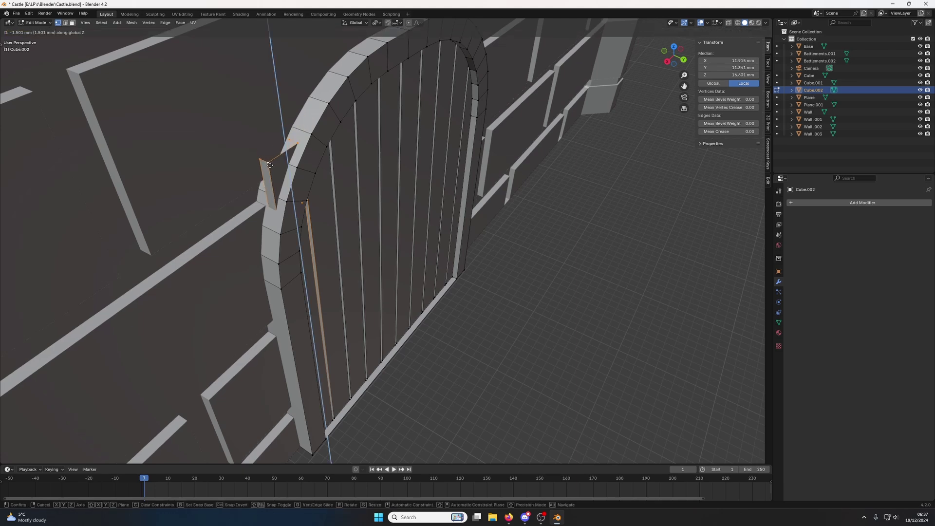
pyautogui.click(270, 165)
# Step: Lower that plank's outer top edge along Z until it sits behind the arched frame, and return to Object Mode
pyautogui.click(270, 166)
pyautogui.keyDown('shift'); pyautogui.click(269, 166); pyautogui.keyUp('shift')
pyautogui.click(270, 167)
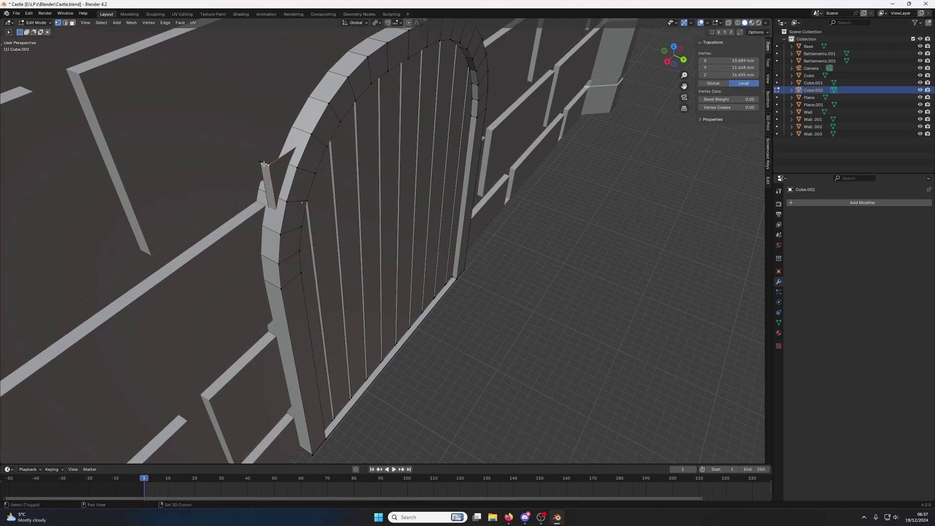
pyautogui.press('g')
pyautogui.press('z')
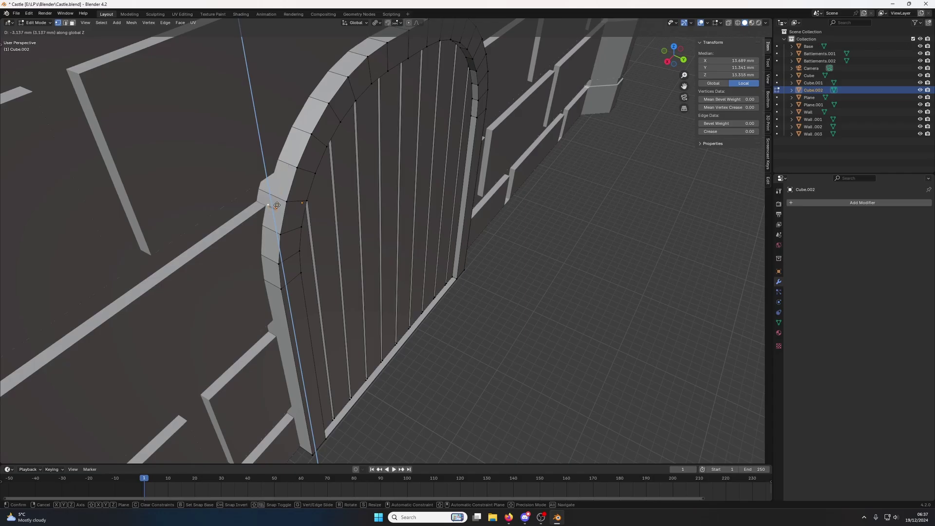
pyautogui.click(277, 211)
pyautogui.press('Tab')
pyautogui.scroll(-4, 302, 206)
pyautogui.moveTo(303, 204)
pyautogui.mouseDown(button='middle')
pyautogui.moveTo(315, 145)
pyautogui.moveTo(334, 127)
pyautogui.moveTo(303, 188)
pyautogui.mouseUp(button='middle')
pyautogui.scroll(4, 341, 195)
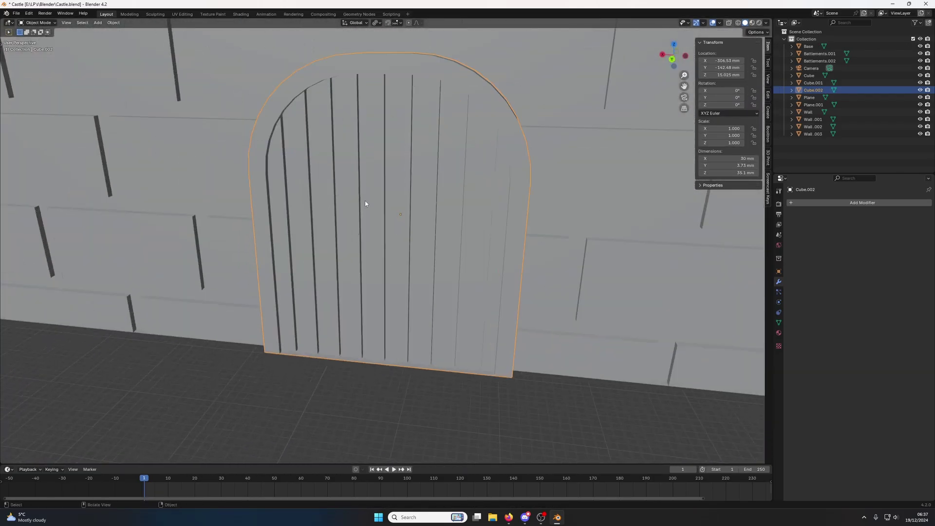
# Step: Inset the front face of the second plank from the positive X end about 0.63 mm and scale it to 0.069 along Z
pyautogui.press('Tab')
pyautogui.hotkey('alt', 'a')
pyautogui.scroll(3, 298, 244)
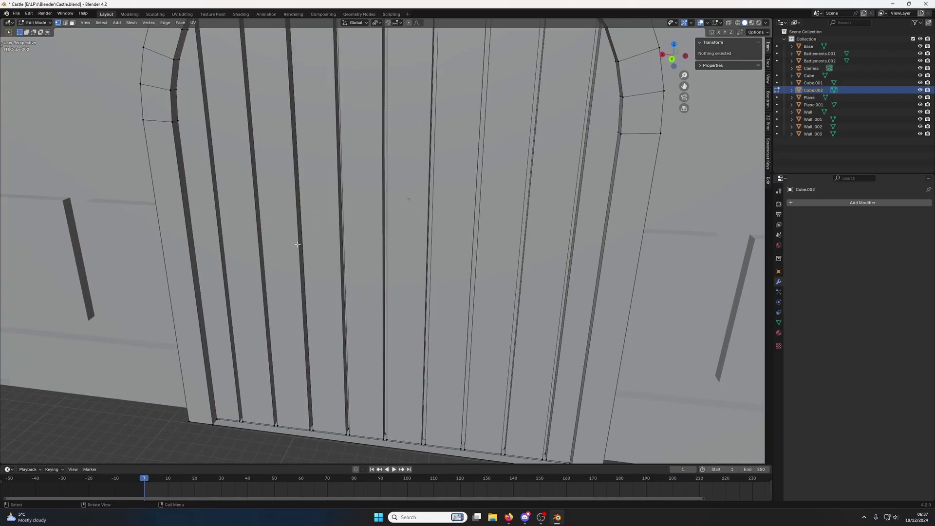
pyautogui.press('3')
pyautogui.click(241, 242)
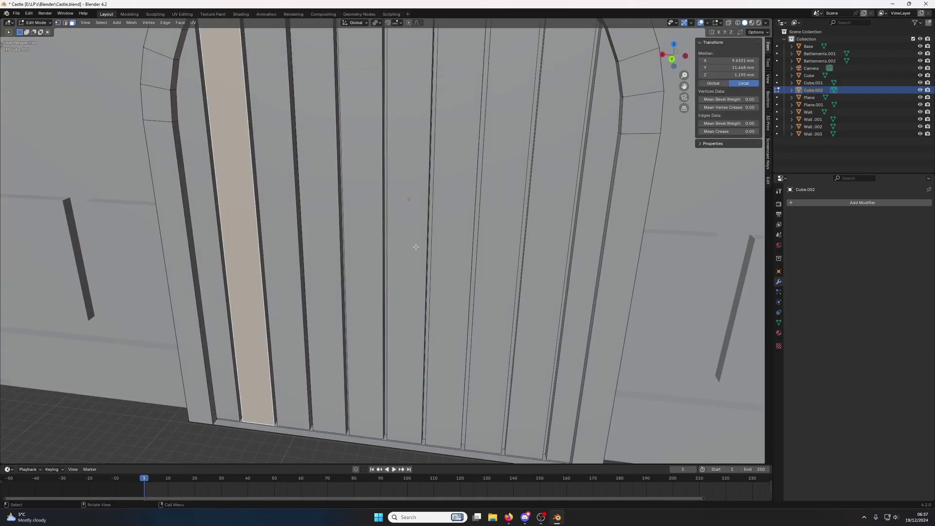
pyautogui.press('i')
pyautogui.click(400, 244)
pyautogui.press('s')
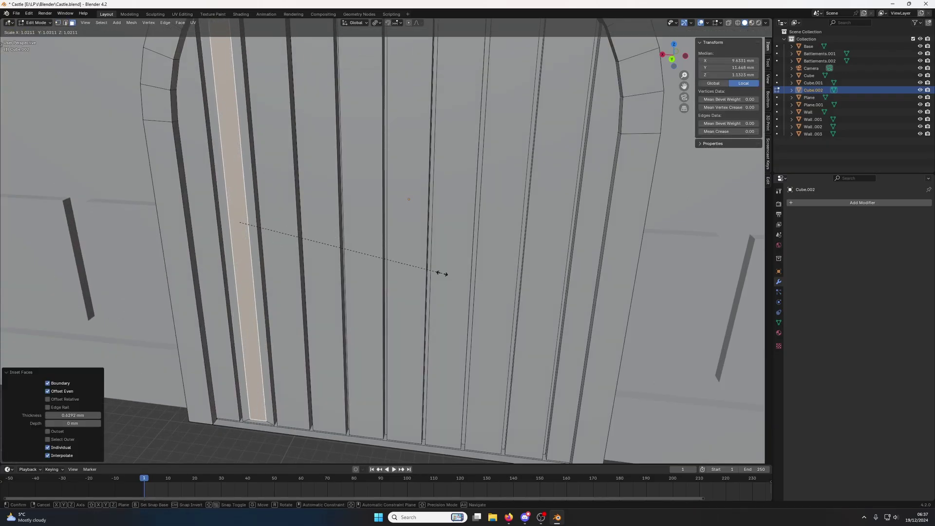
pyautogui.press('z')
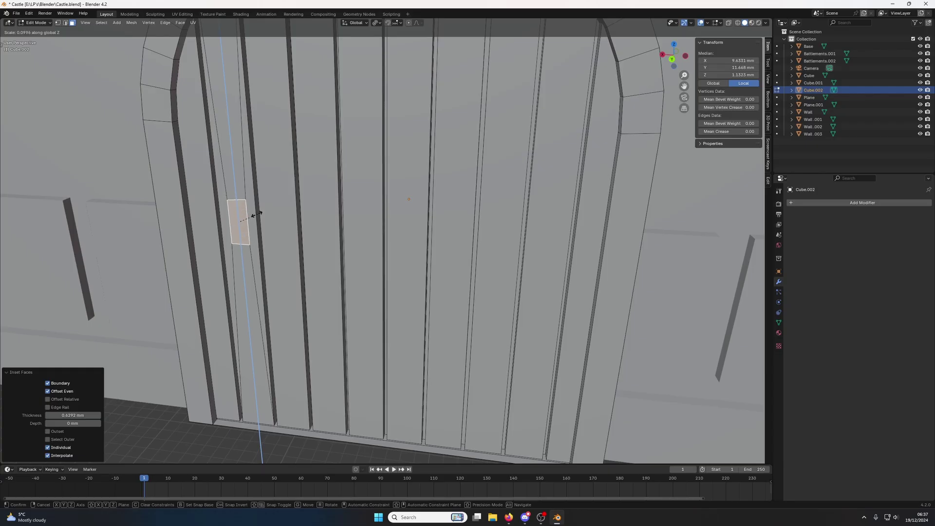
pyautogui.click(241, 216)
# Step: Extrude the small inset face outward about 0.26 mm as a door handle plate and bevel it slightly with 9 segments
pyautogui.moveTo(241, 216); pyautogui.dragTo(244, 226, button='middle')
pyautogui.press('g')
pyautogui.press('z')
pyautogui.press('z')
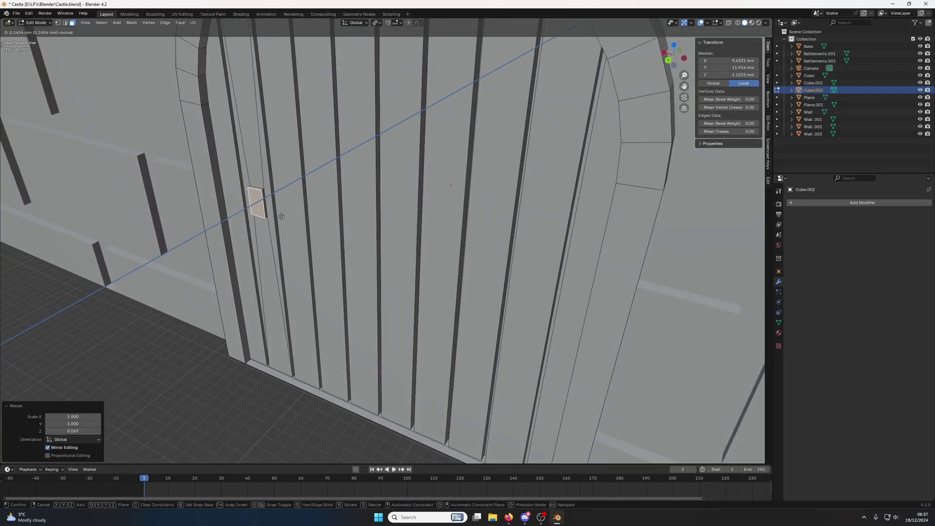
pyautogui.click(281, 216)
pyautogui.moveTo(286, 217); pyautogui.dragTo(237, 198, button='middle')
pyautogui.hotkey('ctrl', 'b')
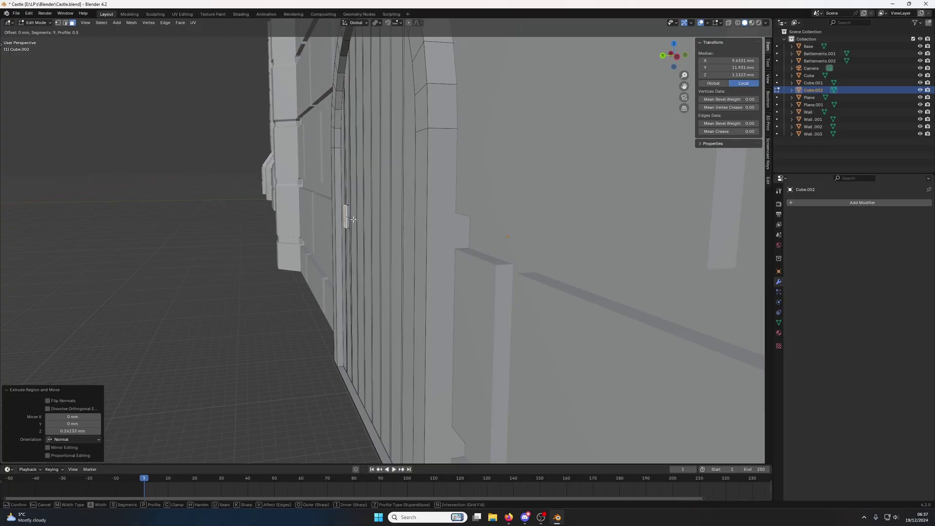
pyautogui.click(353, 220)
pyautogui.press('Tab')
pyautogui.moveTo(351, 211); pyautogui.dragTo(405, 219, button='middle')
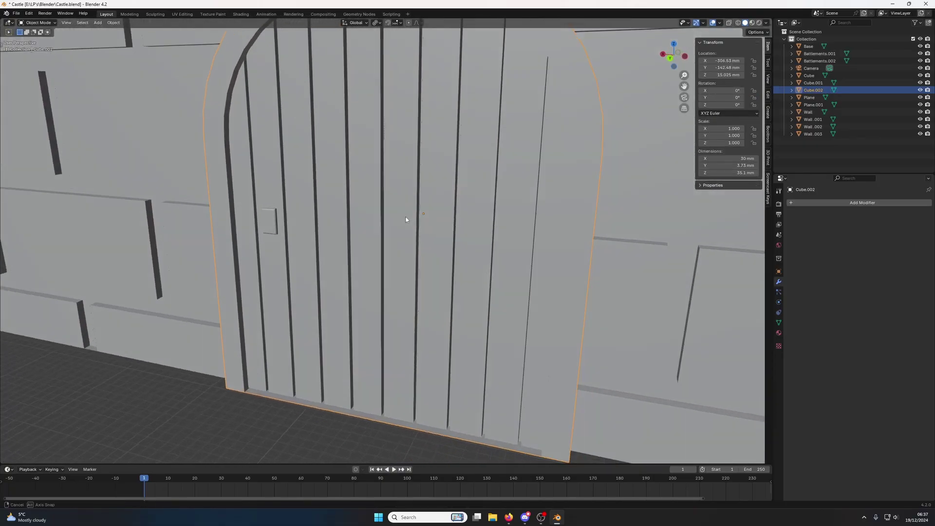
# Step: Join the finished door with the square tower into one object, keeping the tower as the active object
pyautogui.scroll(-8, 405, 219)
pyautogui.click(480, 186)
pyautogui.scroll(-2, 482, 188)
pyautogui.moveTo(487, 190); pyautogui.dragTo(432, 183, button='middle')
pyautogui.scroll(5, 414, 217)
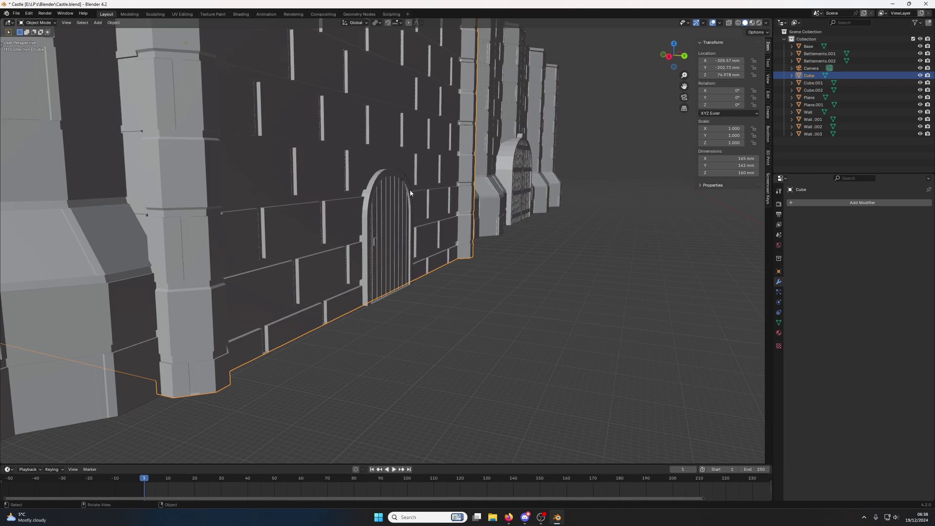
pyautogui.click(409, 194)
pyautogui.keyDown('shift'); pyautogui.click(428, 167); pyautogui.keyUp('shift')
pyautogui.hotkey('ctrl', 'j')
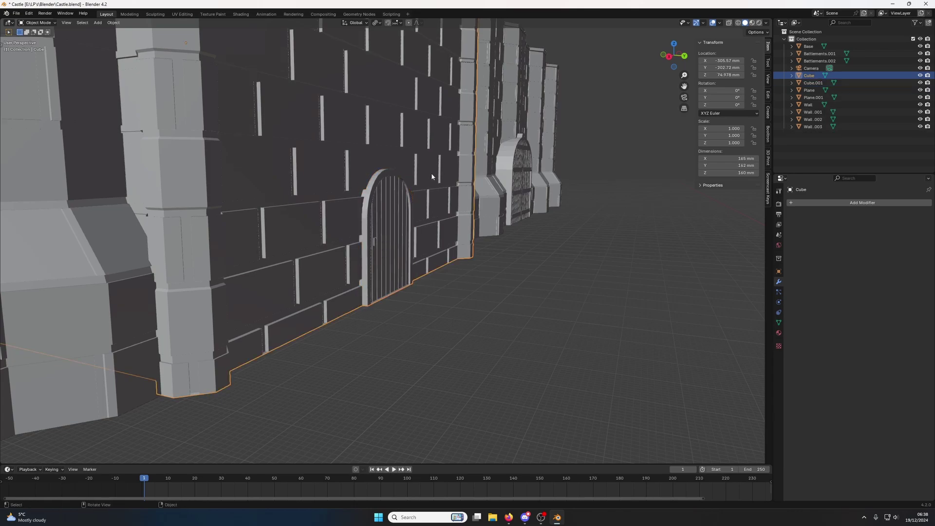
# Step: Flatten all bottom vertices of the joined tower by scaling them to 0 along Z in X-ray front view
pyautogui.scroll(-8, 408, 186)
pyautogui.moveTo(439, 198); pyautogui.dragTo(377, 213, button='middle')
pyautogui.scroll(10, 395, 218)
pyautogui.press('Tab')
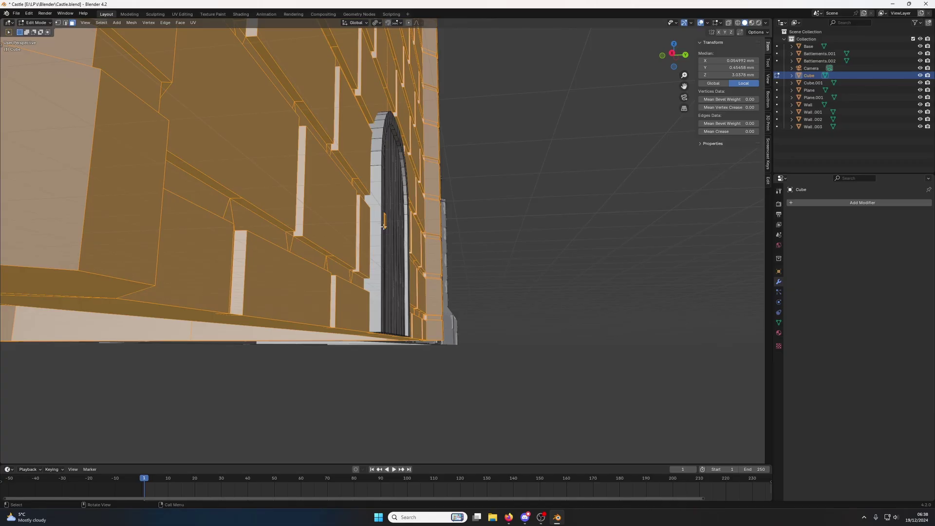
pyautogui.press('KP_1')
pyautogui.scroll(-5, 383, 225)
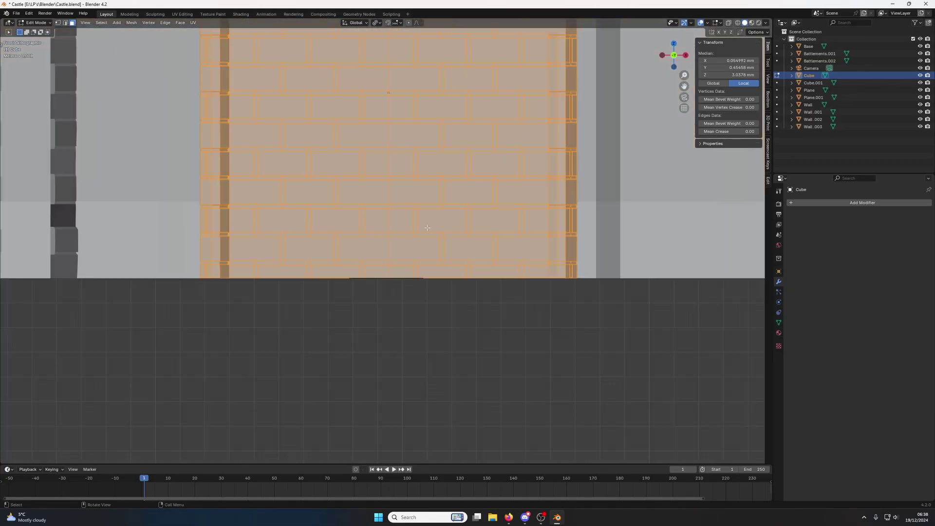
pyautogui.click(729, 23)
pyautogui.moveTo(651, 298); pyautogui.dragTo(162, 271)
pyautogui.scroll(2, 336, 298)
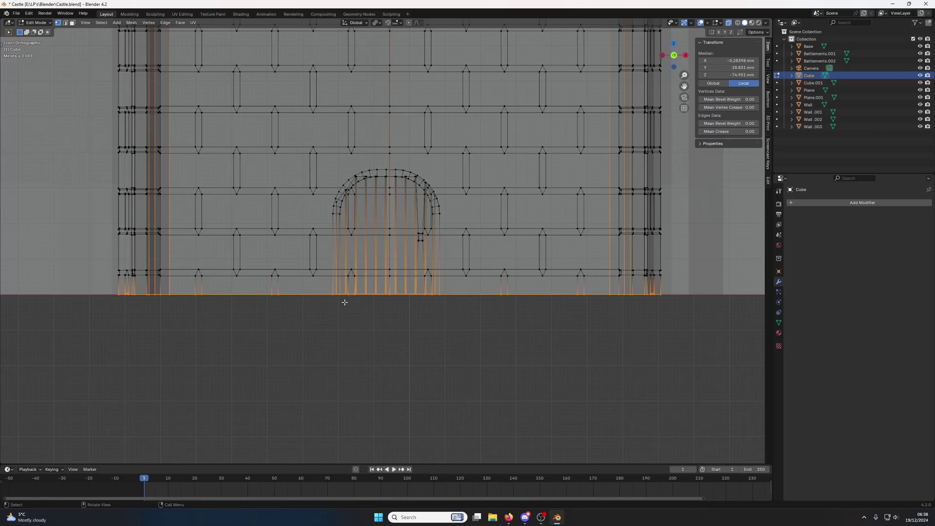
pyautogui.press('s')
pyautogui.press('z')
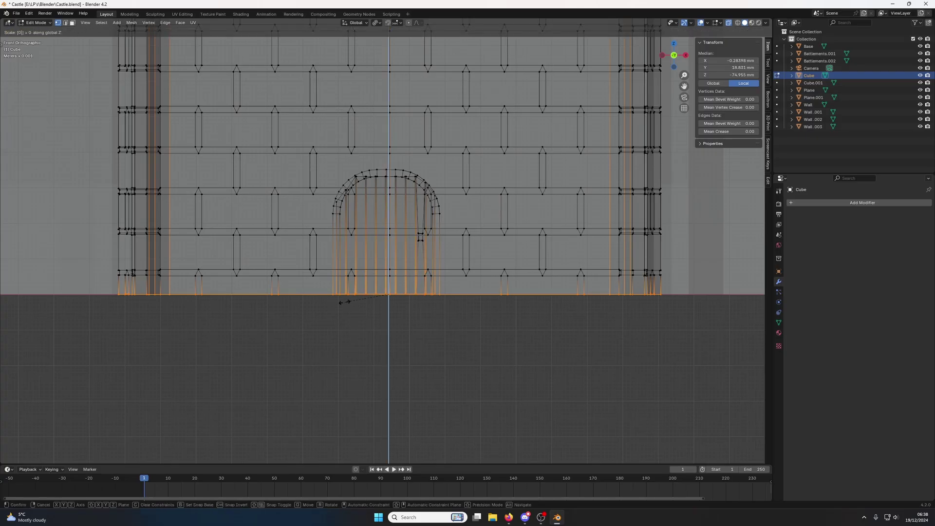
pyautogui.press('Return')
# Step: Lower the door planks' bottom vertices about 0.12 mm along Z to the tower's base line, and turn X-ray off
pyautogui.scroll(5, 376, 244)
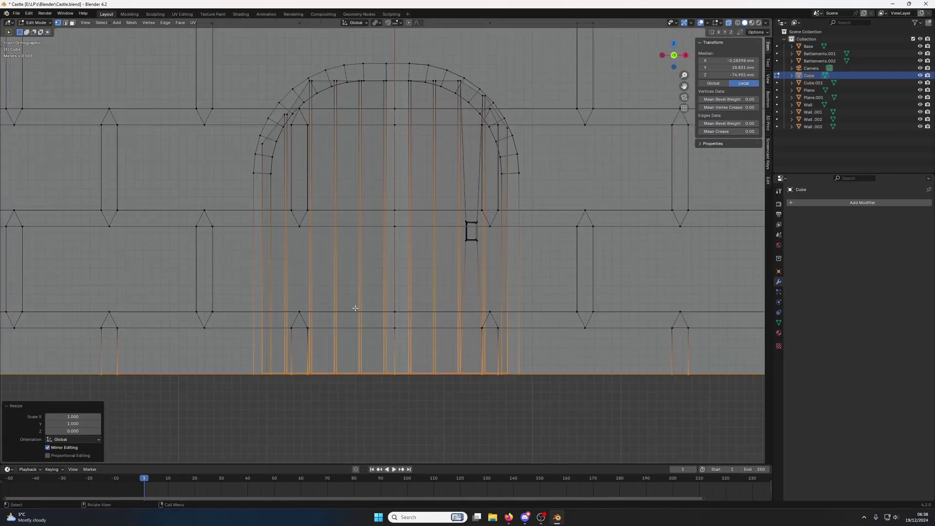
pyautogui.scroll(3, 370, 226)
pyautogui.moveTo(180, 269); pyautogui.dragTo(691, 284)
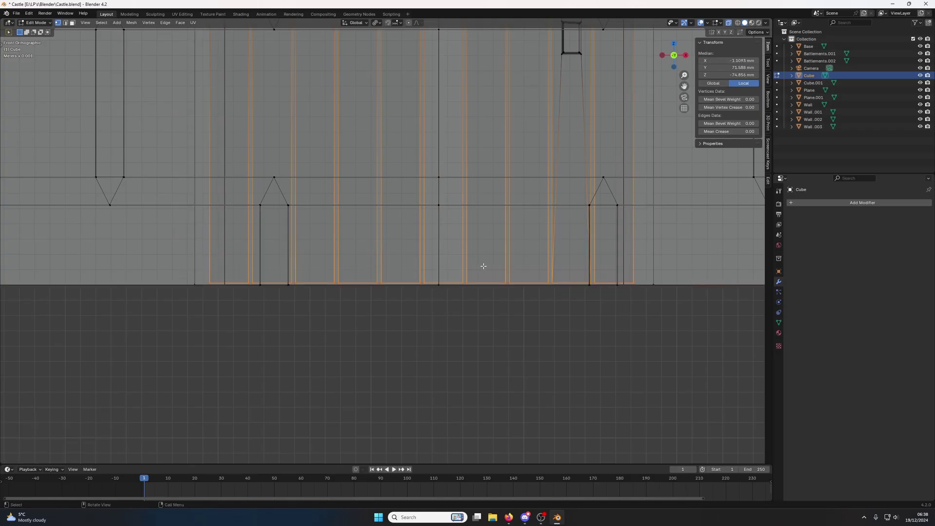
pyautogui.press('g')
pyautogui.press('z')
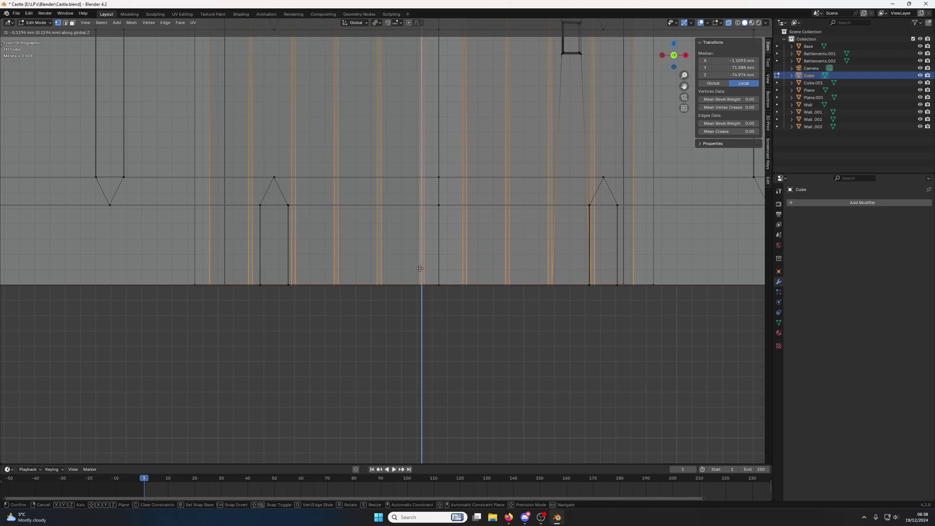
pyautogui.click(420, 268)
pyautogui.press('Tab')
pyautogui.scroll(-3, 434, 261)
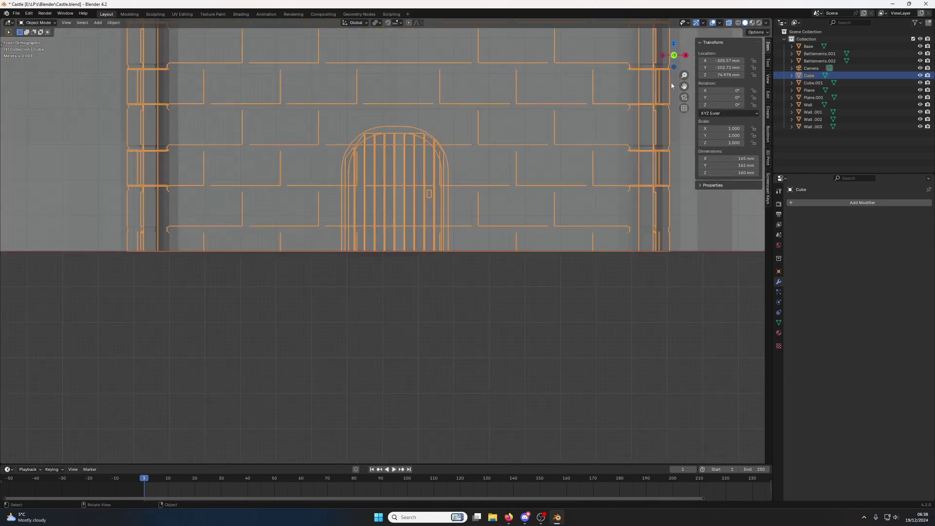
pyautogui.click(729, 22)
# Step: Examine the whole castle from several angles, including the gate, the square tower and the side walls
pyautogui.scroll(-4, 566, 144)
pyautogui.click(487, 211)
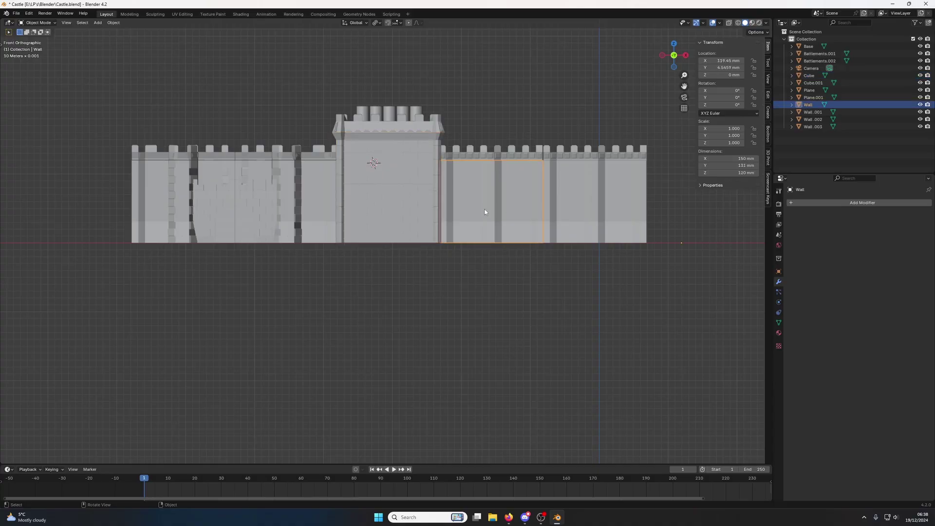
pyautogui.moveTo(487, 211)
pyautogui.mouseDown(button='middle')
pyautogui.moveTo(433, 183)
pyautogui.moveTo(453, 190)
pyautogui.moveTo(431, 198)
pyautogui.moveTo(490, 213)
pyautogui.mouseUp(button='middle')
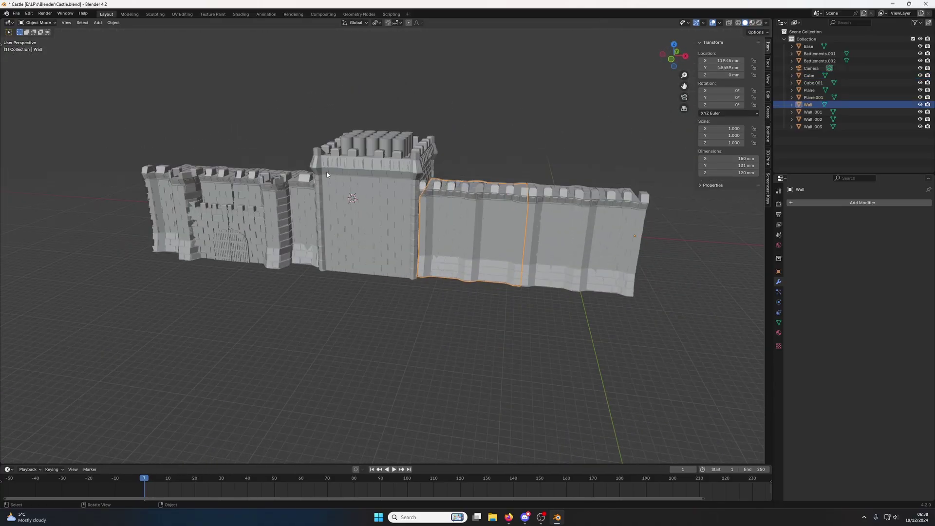
pyautogui.moveTo(229, 198); pyautogui.dragTo(345, 211, button='middle')
pyautogui.scroll(2, 345, 211)
pyautogui.scroll(2, 345, 211)
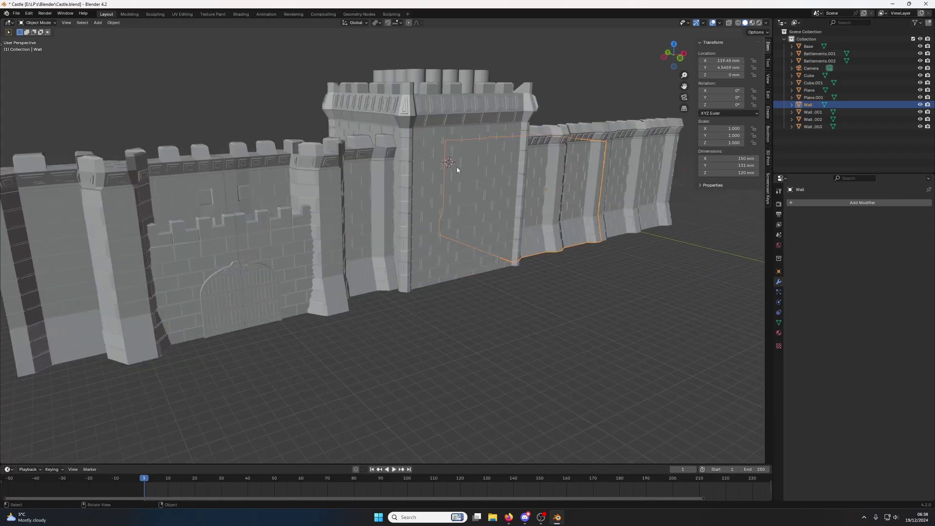
pyautogui.scroll(-5, 457, 170)
pyautogui.moveTo(414, 177); pyautogui.dragTo(420, 182, button='middle')
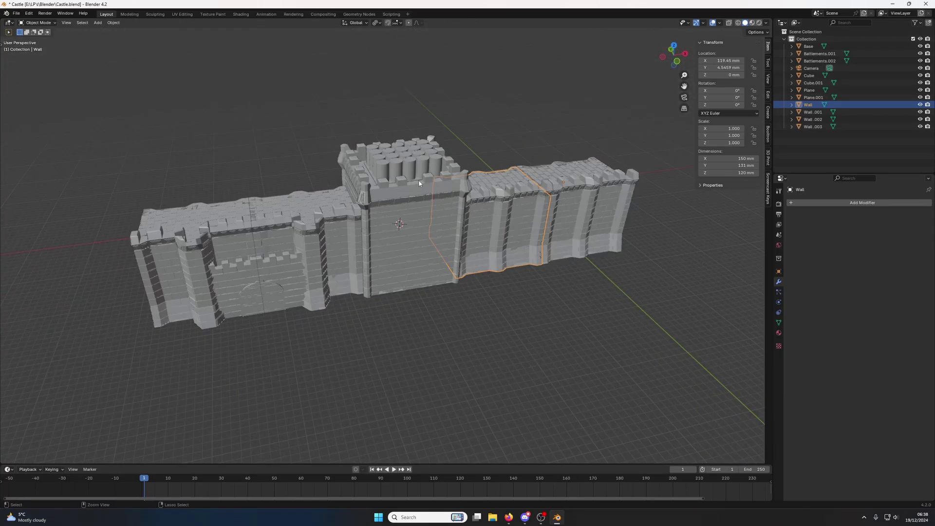
# Step: Save the current castle file, and save a separate version as "castle wall" in the Castle folder
pyautogui.hotkey('ctrl', 's')
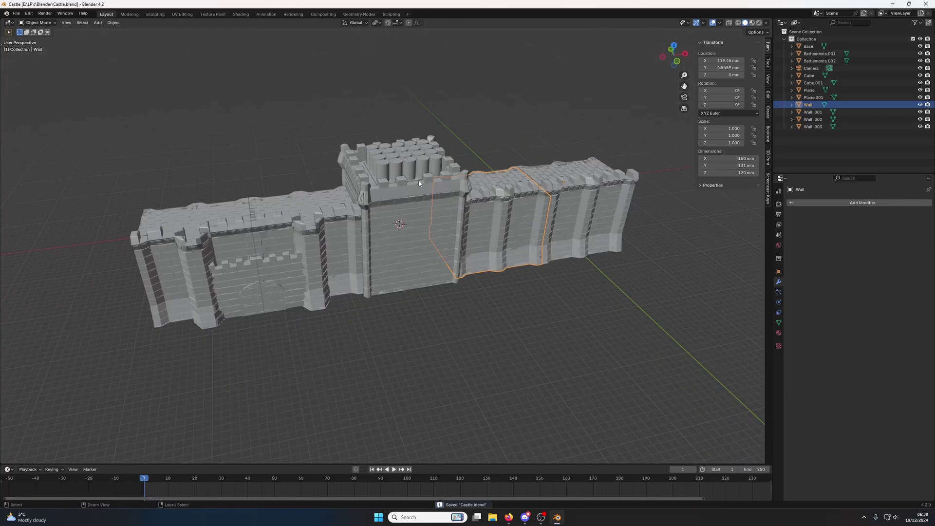
pyautogui.click(17, 14)
pyautogui.click(16, 13)
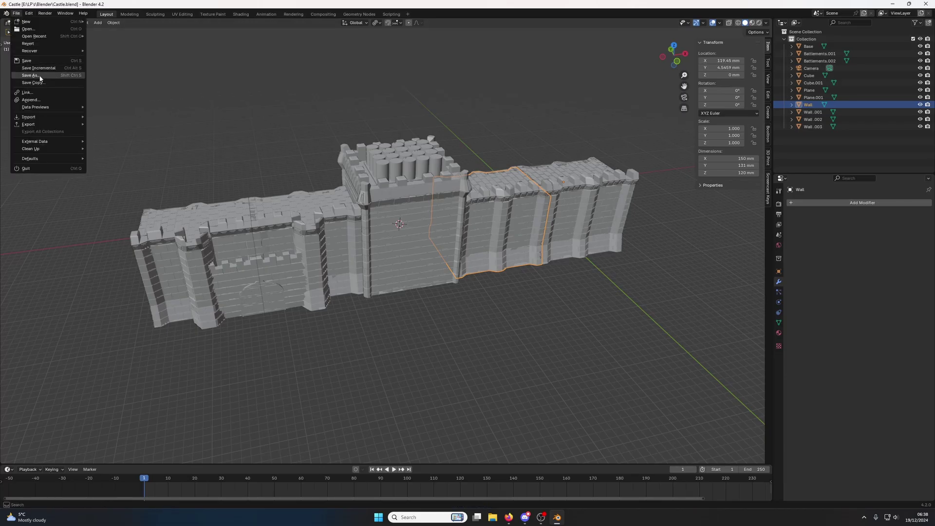
pyautogui.click(34, 79)
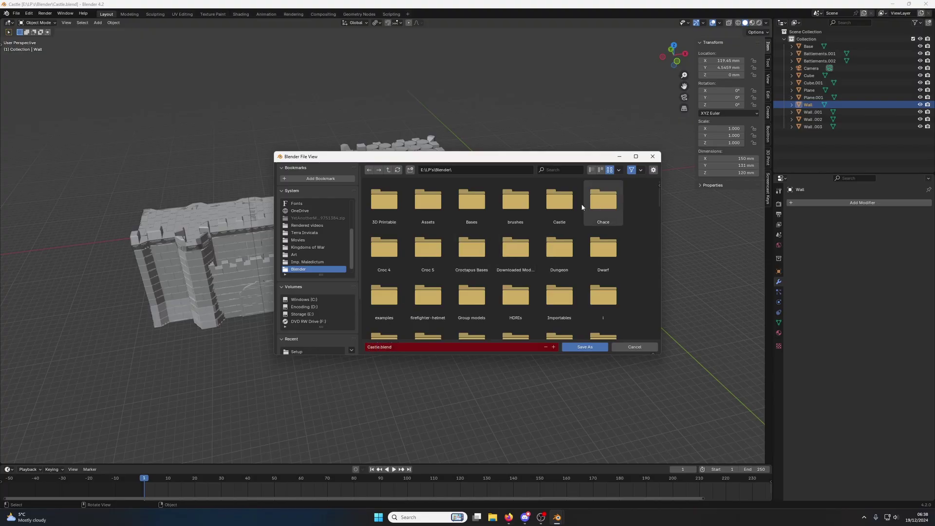
pyautogui.doubleClick(560, 209)
pyautogui.click(401, 347)
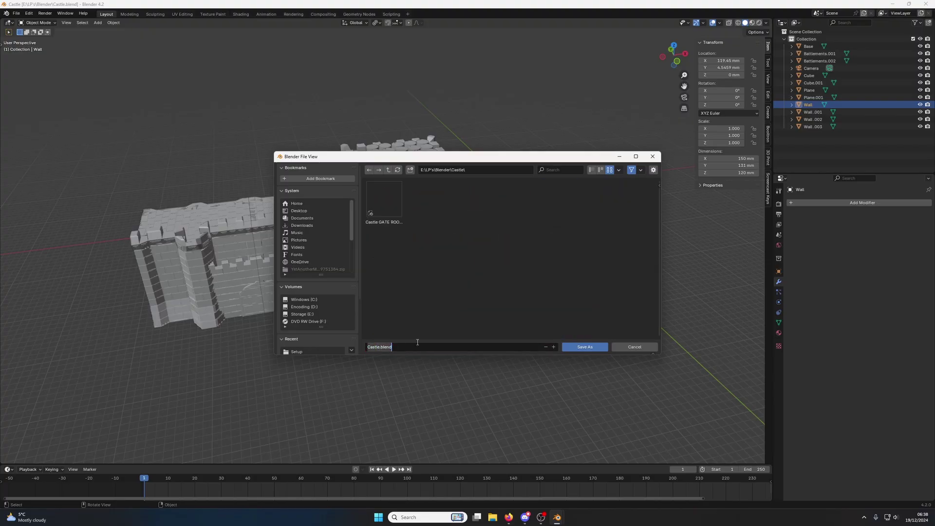
pyautogui.write('WCASRTLE')
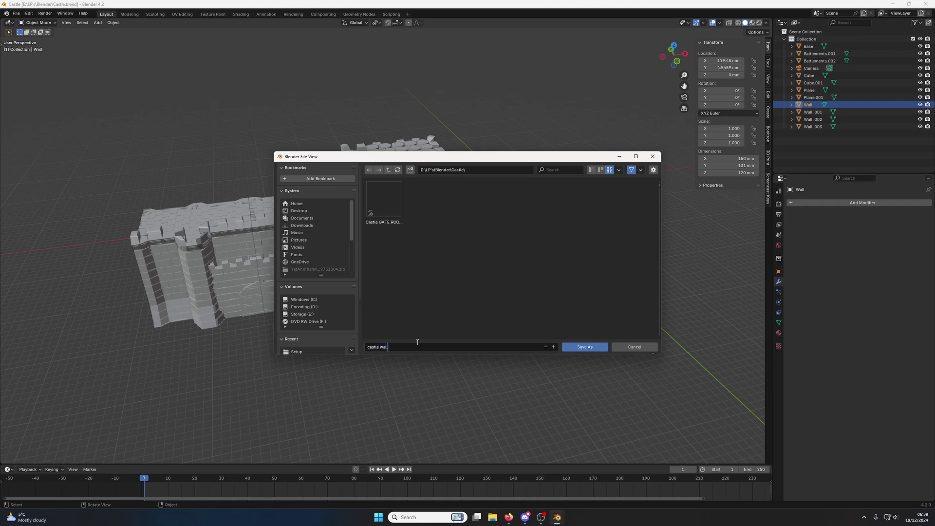
pyautogui.write('astle wall')
pyautogui.click(582, 347)
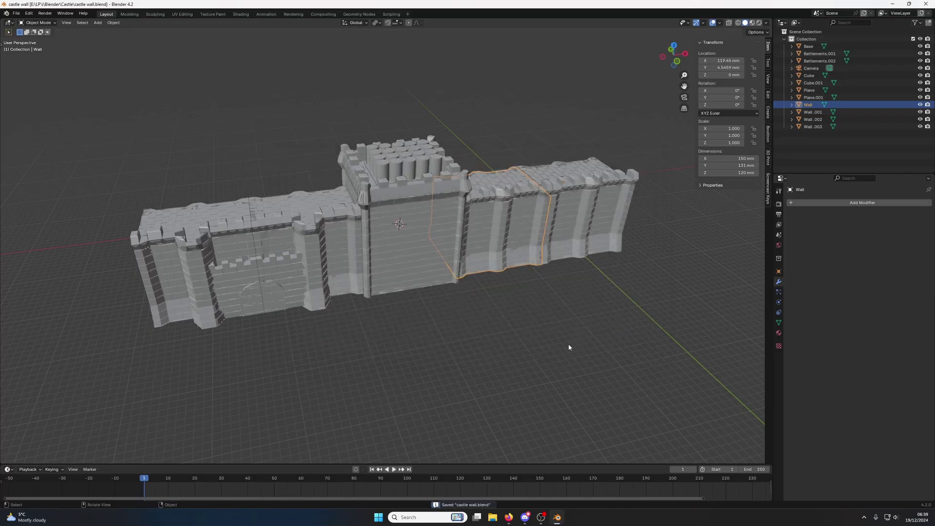
# Step: Delete the gate, the square tower, the outer wall section and all battlements, keeping only the single wall body
pyautogui.moveTo(71, 145); pyautogui.dragTo(404, 356)
pyautogui.press('Delete')
pyautogui.click(545, 200)
pyautogui.press('Delete')
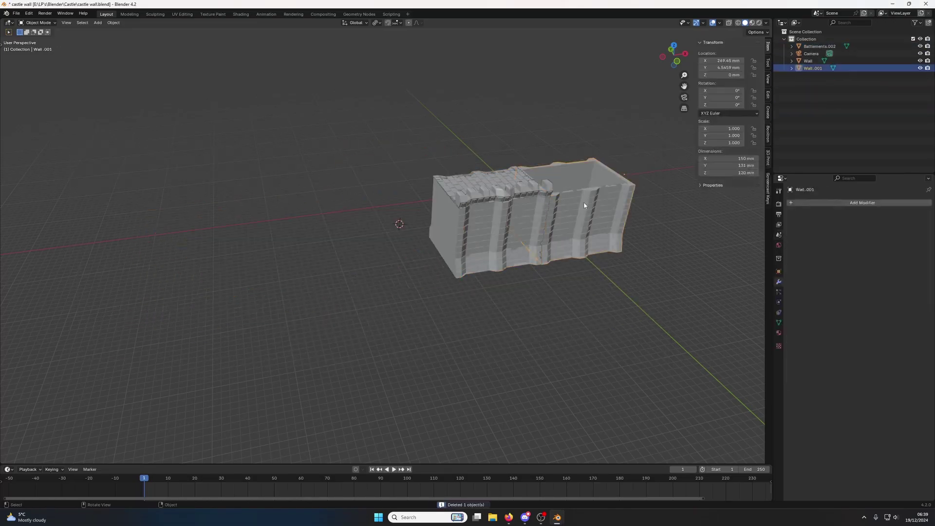
pyautogui.click(545, 200)
pyautogui.press('Delete')
pyautogui.click(487, 185)
pyautogui.moveTo(487, 185); pyautogui.dragTo(336, 244, button='middle')
pyautogui.press('KP_1')
pyautogui.press('Delete')
pyautogui.moveTo(409, 188); pyautogui.dragTo(396, 186, button='middle')
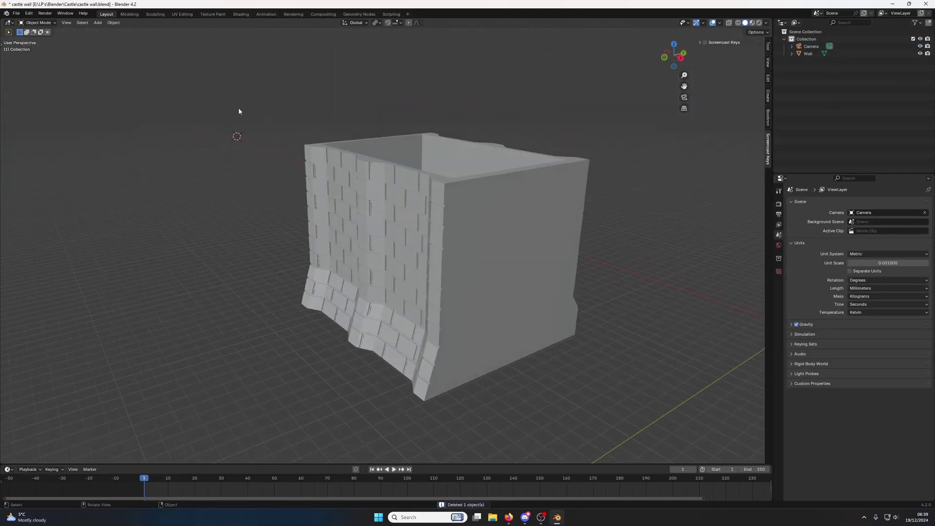
# Step: Export the wall body as castle wall.stl in the Castle folder with Apply Modifiers enabled
pyautogui.click(20, 14)
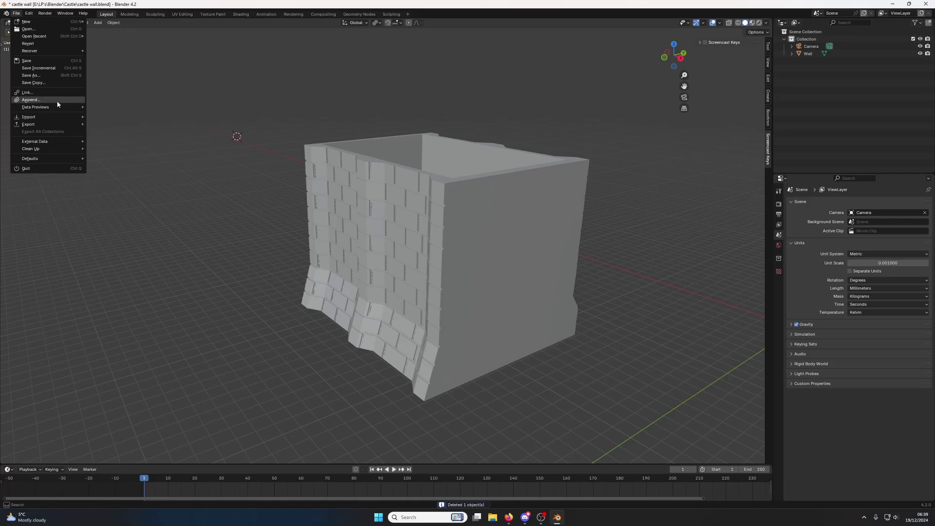
pyautogui.moveTo(59, 125)
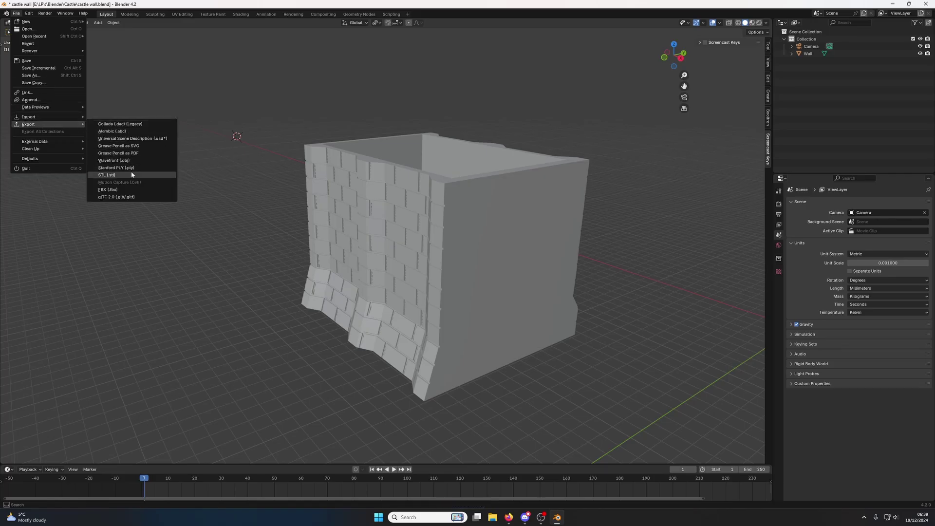
pyautogui.click(108, 175)
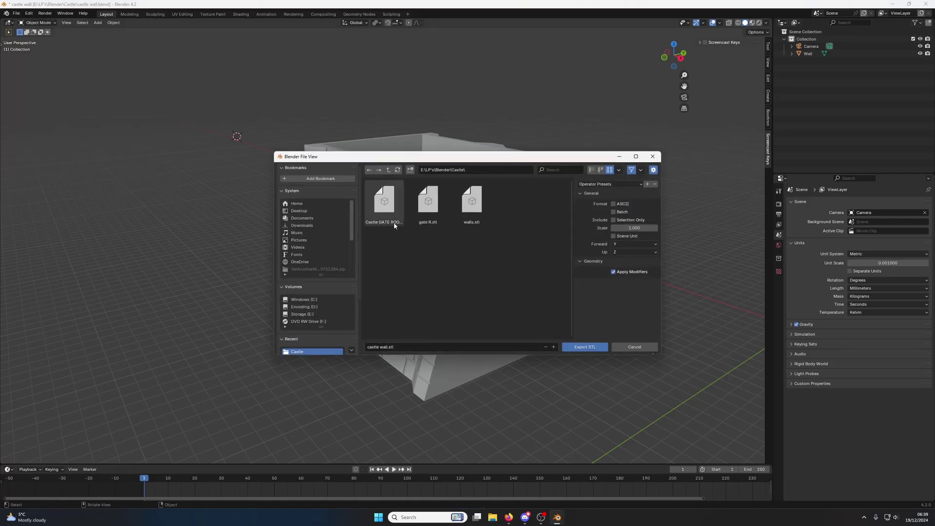
pyautogui.click(586, 349)
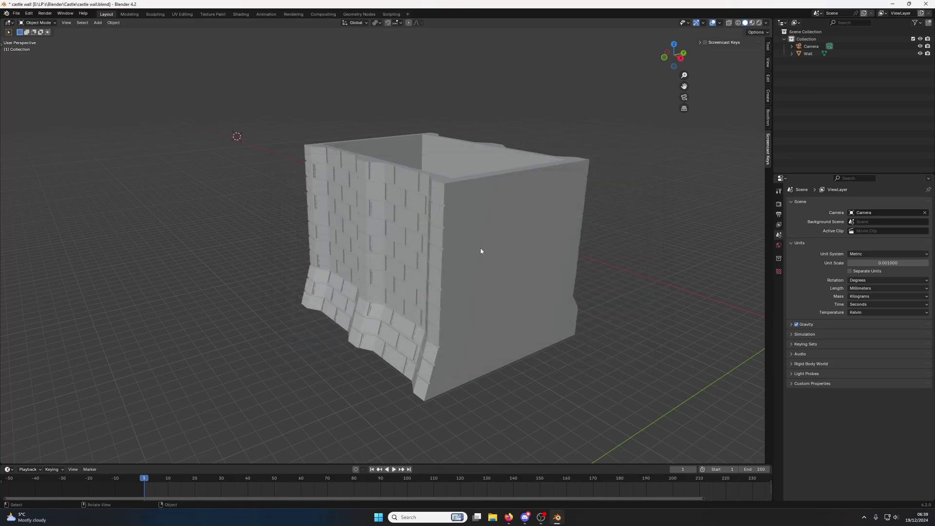
# Step: Undo the deletion of the wall's battlements and delete the wall body beneath them
pyautogui.hotkey('ctrl', 'z')
pyautogui.hotkey('ctrl', 'z')
pyautogui.hotkey('ctrl', 'z')
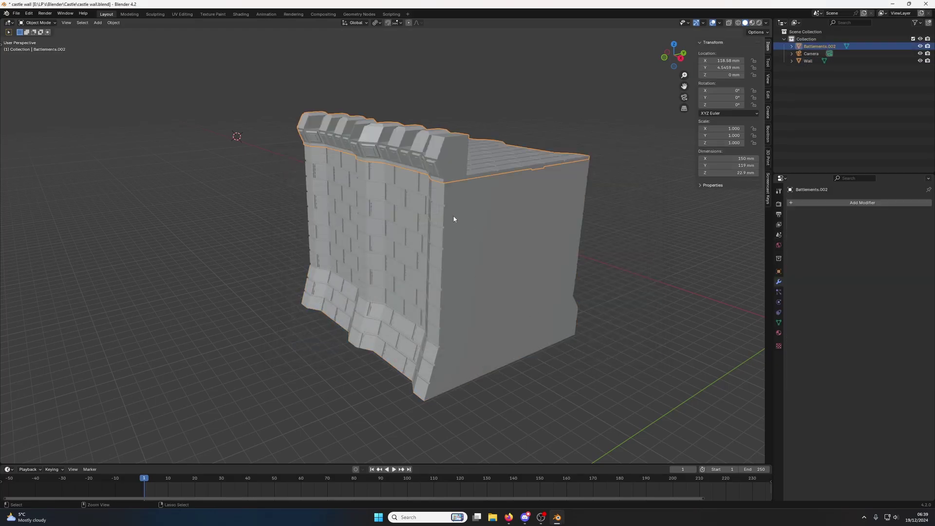
pyautogui.press('Delete')
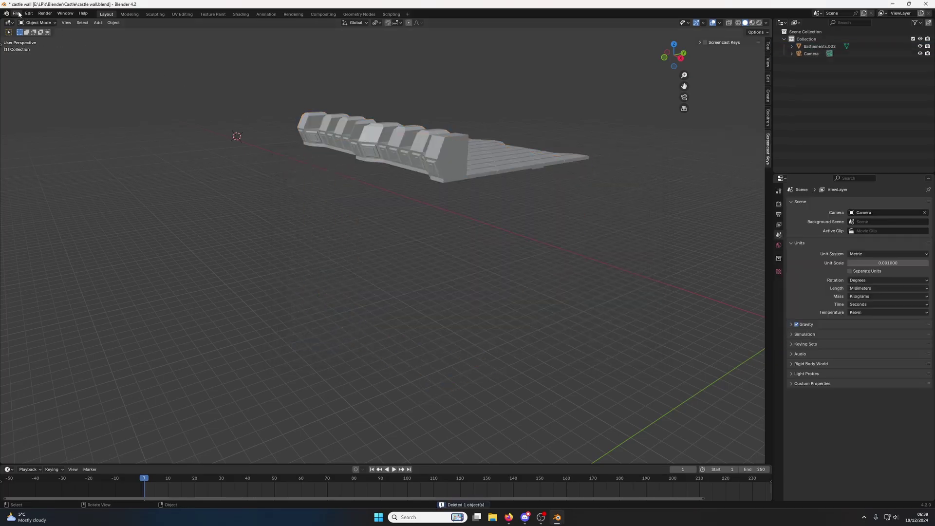
# Step: Delete the vertices of the stray piece protruding below the battlements' underside, using X-ray front view to select them, and turn X-ray off
pyautogui.click(441, 149)
pyautogui.moveTo(441, 148); pyautogui.dragTo(444, 131, button='middle')
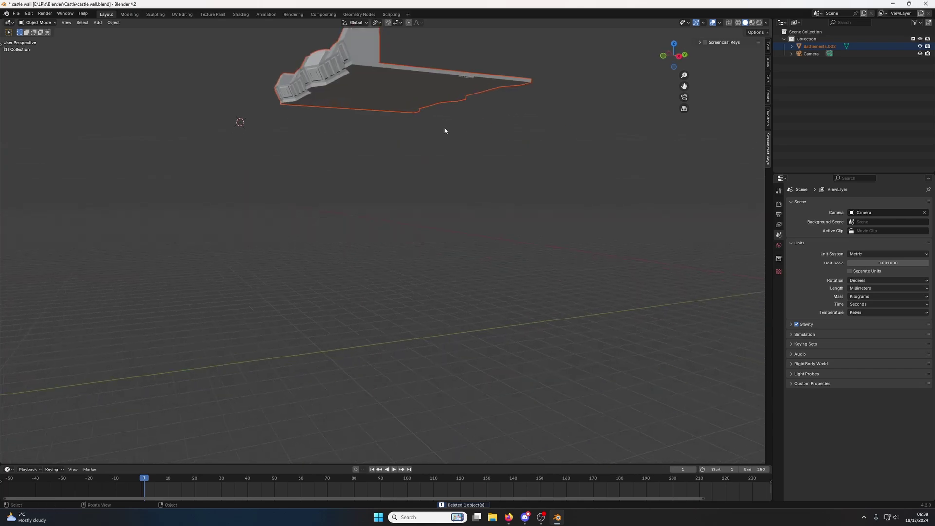
pyautogui.moveTo(410, 102); pyautogui.dragTo(409, 109, button='middle')
pyautogui.press('KP_1')
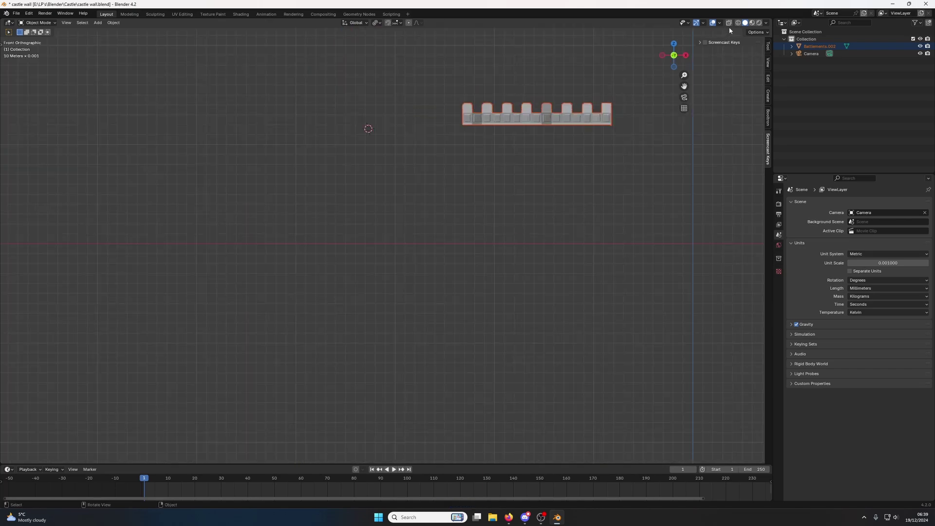
pyautogui.press('KP_Decimal')
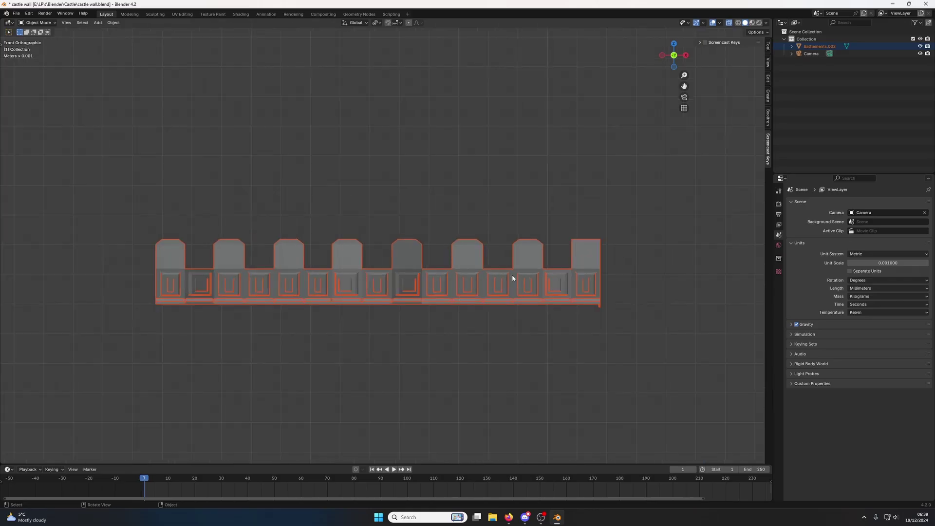
pyautogui.click(622, 313)
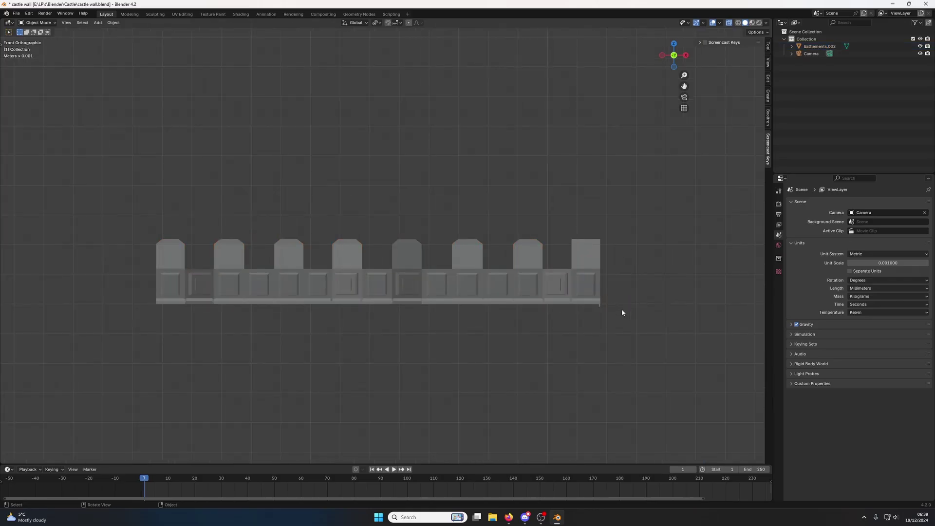
pyautogui.click(584, 259)
pyautogui.press('Tab')
pyautogui.moveTo(620, 327); pyautogui.dragTo(593, 305)
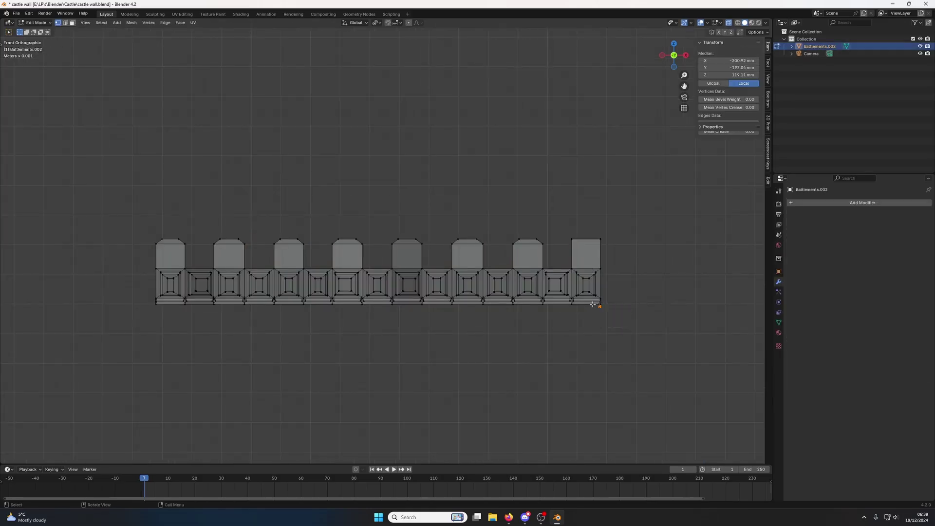
pyautogui.moveTo(593, 304); pyautogui.dragTo(471, 299, button='middle')
pyautogui.press('x')
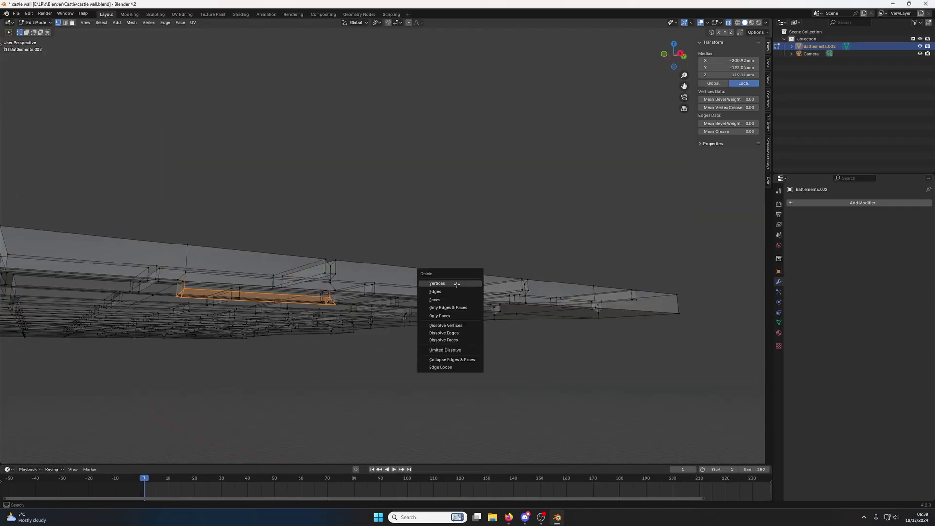
pyautogui.click(456, 285)
pyautogui.hotkey('alt', 'z')
# Step: Lower the two edge vertices beside the underside gap about 0.34 mm along Z towards the base line
pyautogui.moveTo(441, 215); pyautogui.dragTo(366, 229, button='middle')
pyautogui.click(447, 247)
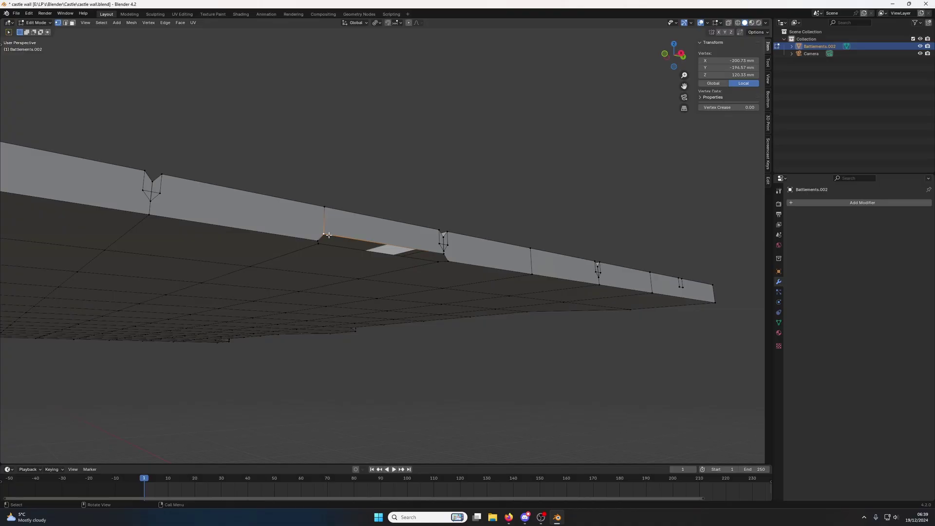
pyautogui.click(444, 254)
pyautogui.keyDown('shift'); pyautogui.click(324, 236); pyautogui.keyUp('shift')
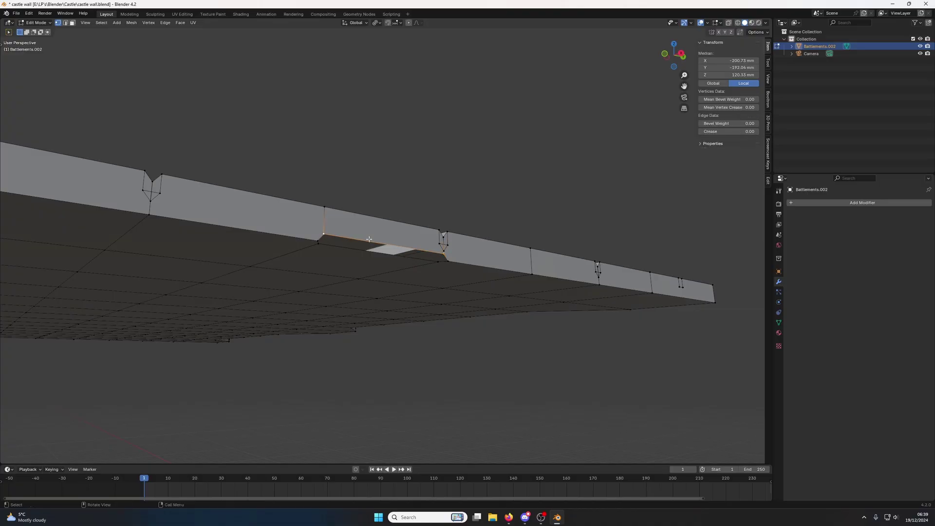
pyautogui.press('g')
pyautogui.press('z')
pyautogui.click(369, 244)
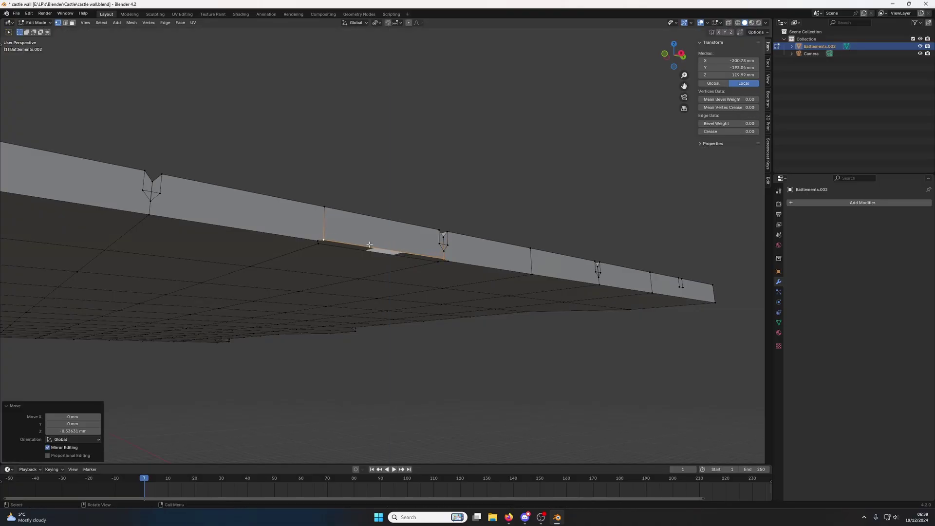
# Step: Fill the remaining gap in the battlements' underside with a face and return to Object Mode
pyautogui.moveTo(369, 244); pyautogui.dragTo(413, 166, button='middle')
pyautogui.hotkey('alt', 'a')
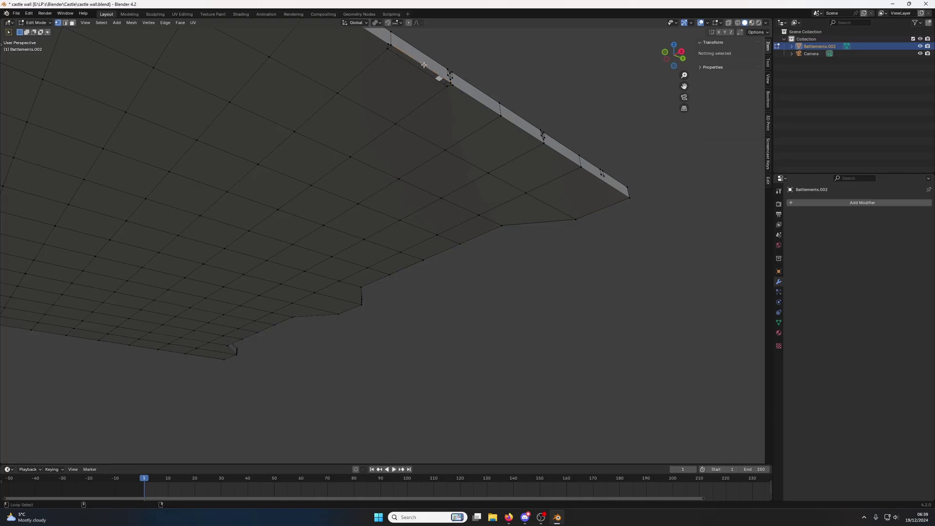
pyautogui.keyDown('alt'); pyautogui.click(441, 77); pyautogui.keyUp('alt')
pyautogui.press('f')
pyautogui.press('Tab')
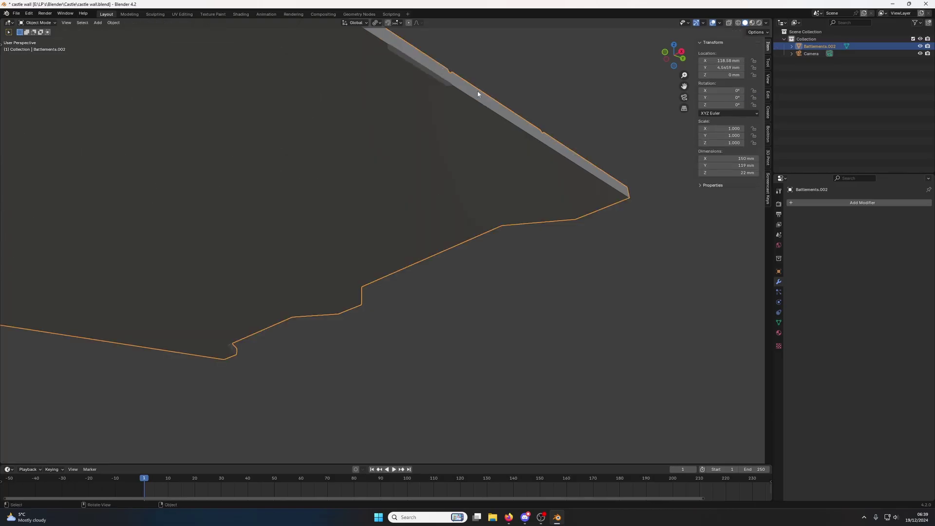
# Step: Flatten all bottom vertices of the battlements by scaling them to 0 along Z in X-ray front view
pyautogui.press('KP_1')
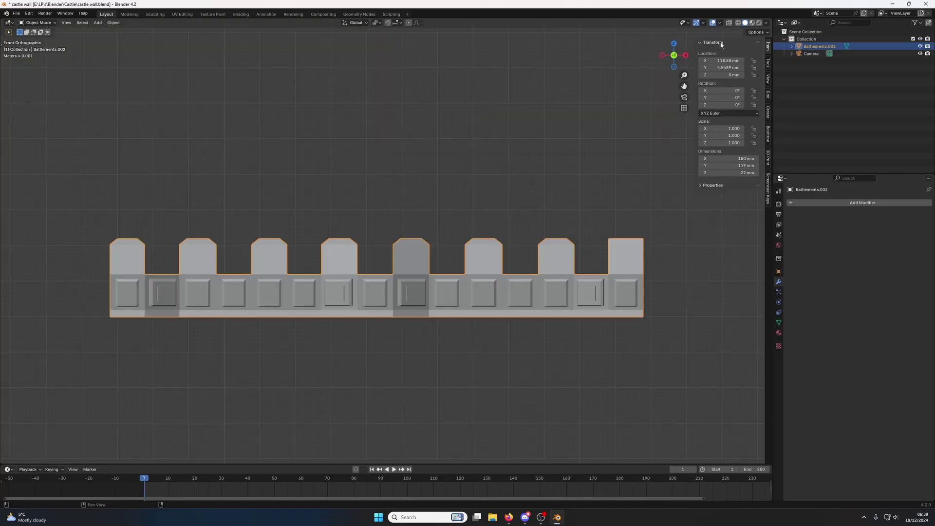
pyautogui.click(730, 23)
pyautogui.moveTo(706, 362); pyautogui.dragTo(19, 325)
pyautogui.click(606, 316)
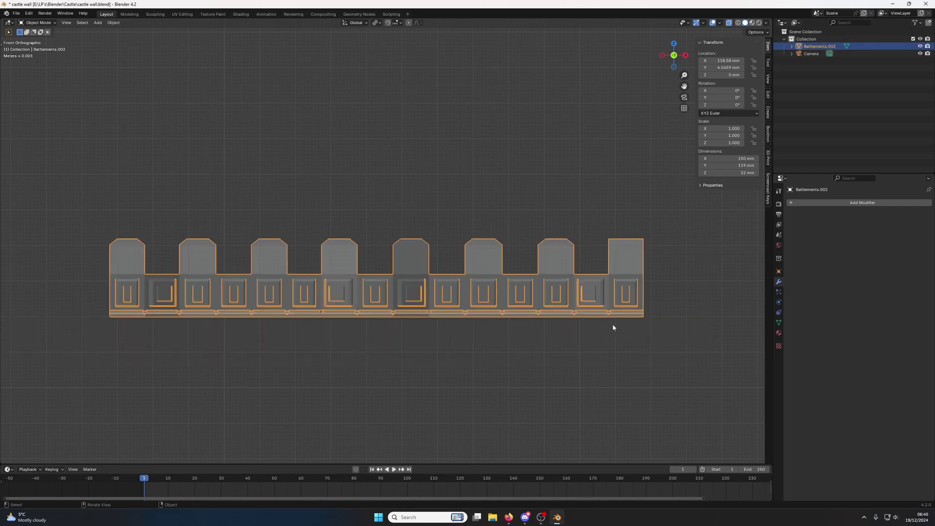
pyautogui.press('Tab')
pyautogui.moveTo(672, 337); pyautogui.dragTo(98, 317)
pyautogui.press('s')
pyautogui.press('z')
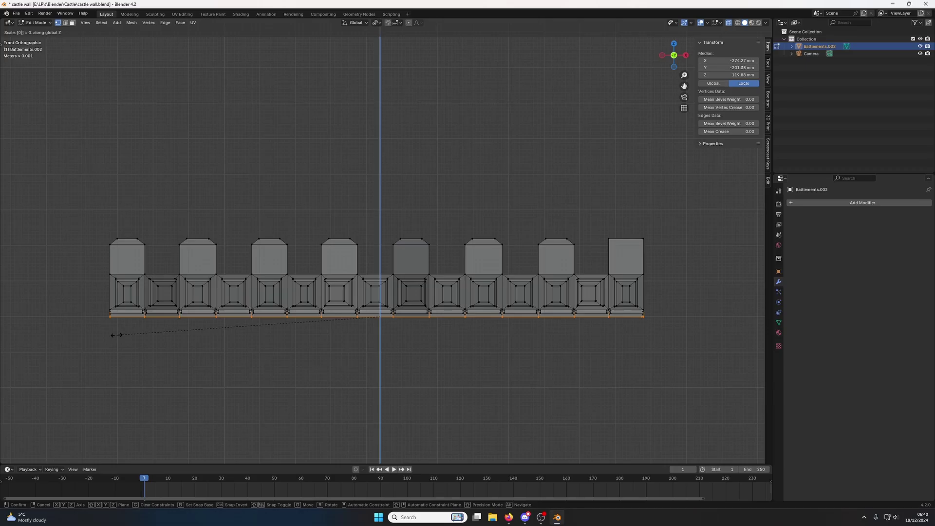
pyautogui.press('Return')
pyautogui.press('Tab')
# Step: Export the battlements as a separate STL file in the Castle folder
pyautogui.click(16, 13)
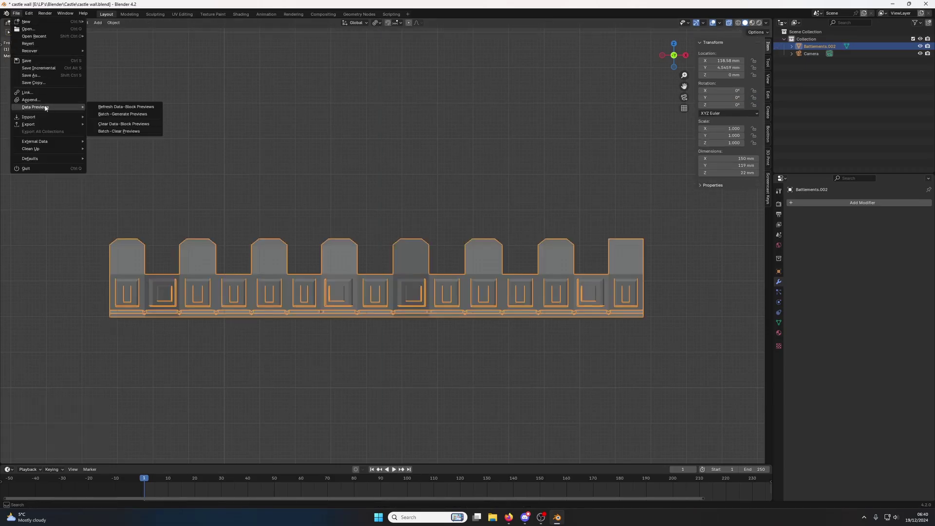
pyautogui.moveTo(46, 124)
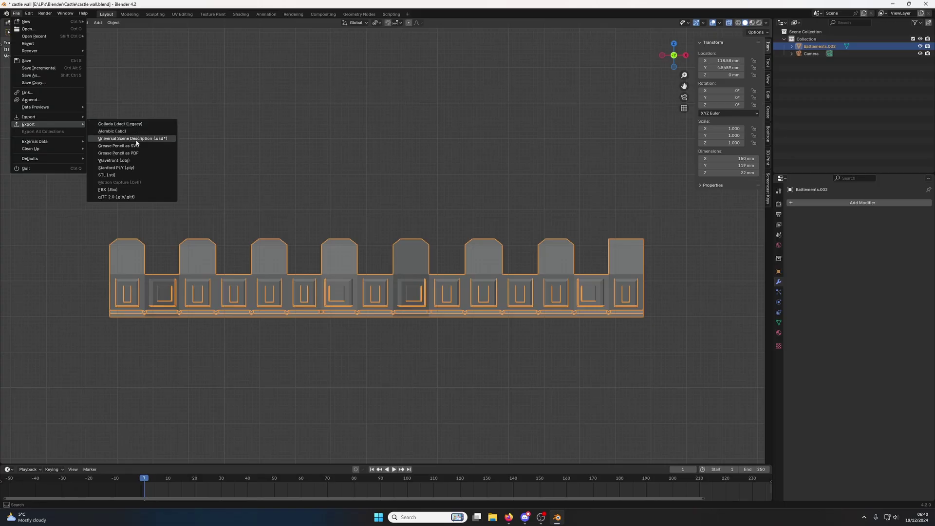
pyautogui.click(124, 175)
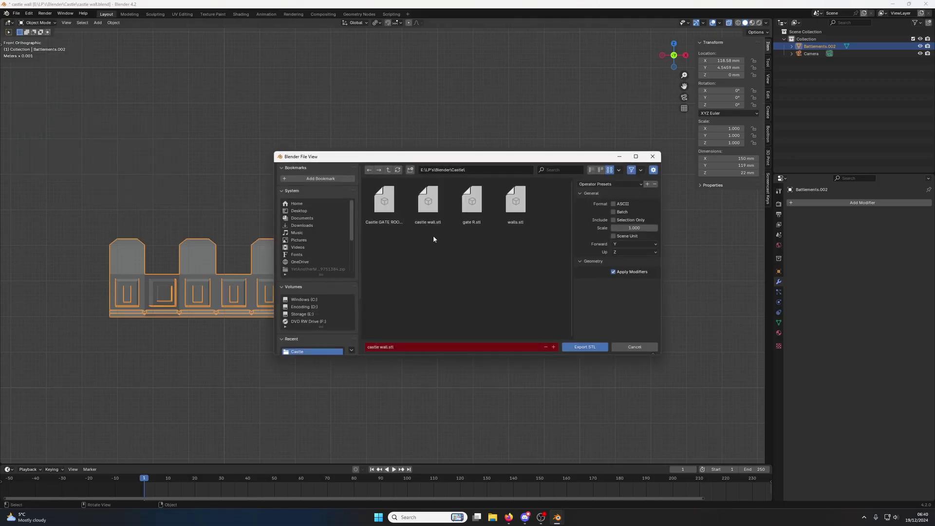
pyautogui.click(387, 348)
pyautogui.click(388, 347)
pyautogui.click(587, 346)
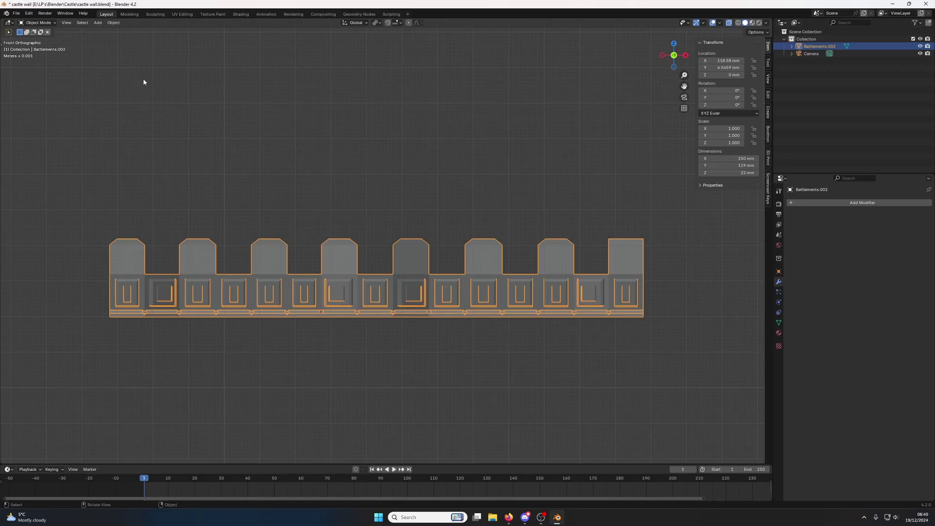
# Step: Turn off X-ray and undo the battlements edits and deletions until both castle wall sections are back
pyautogui.click(249, 141)
pyautogui.click(730, 23)
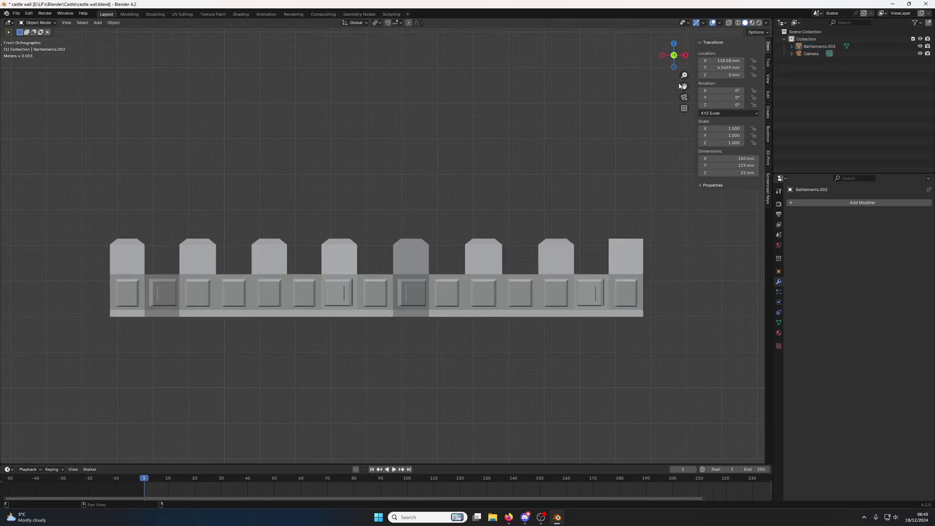
pyautogui.hotkey('ctrl', 'z')
pyautogui.hotkey('ctrl', 'z')
pyautogui.hotkey('ctrl', 'z')
pyautogui.hotkey('ctrl', 'z')
pyautogui.hotkey('ctrl', 'z')
pyautogui.hotkey('ctrl', 'z')
pyautogui.hotkey('ctrl', 'z')
pyautogui.hotkey('ctrl', 'z')
pyautogui.hotkey('ctrl', 'z')
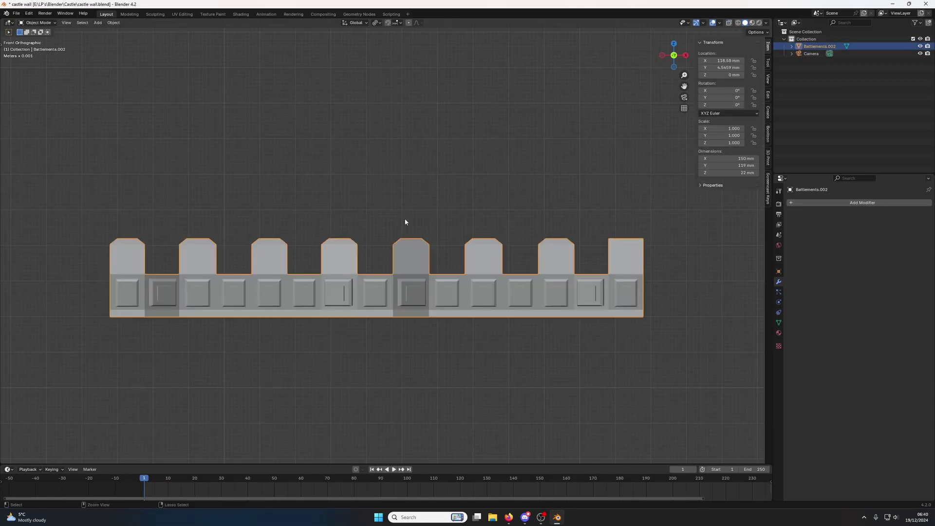
pyautogui.hotkey('ctrl', 'z')
pyautogui.hotkey('ctrl', 'z')
pyautogui.hotkey('ctrl', 'z')
pyautogui.hotkey('ctrl', 'z')
pyautogui.hotkey('ctrl', 'z')
pyautogui.hotkey('ctrl', 'z')
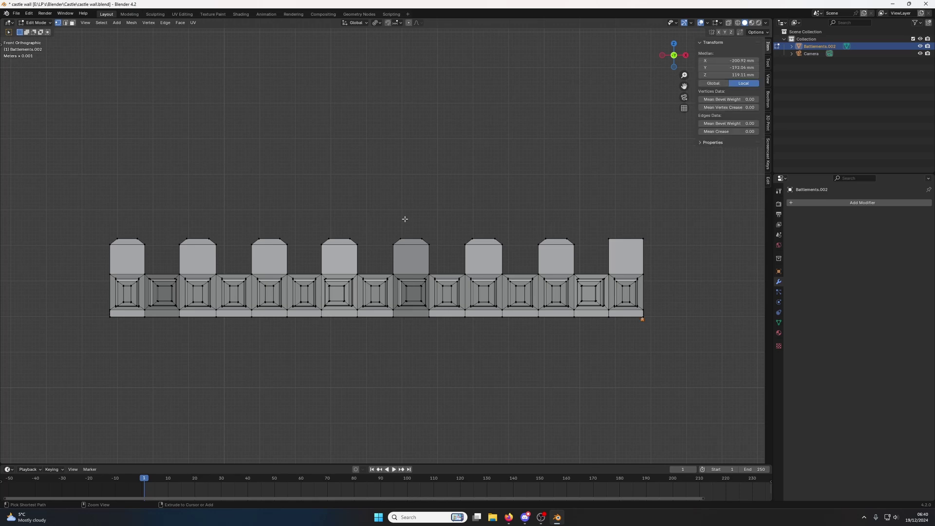
pyautogui.hotkey('ctrl', 'z')
pyautogui.hotkey('ctrl', 'z')
pyautogui.hotkey('ctrl', 'z')
pyautogui.hotkey('ctrl', 'z')
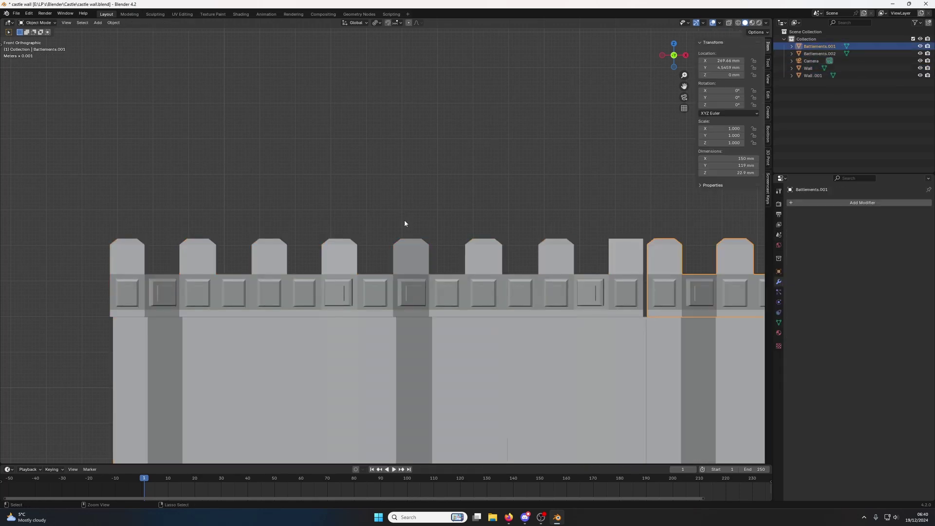
pyautogui.scroll(-5, 419, 211)
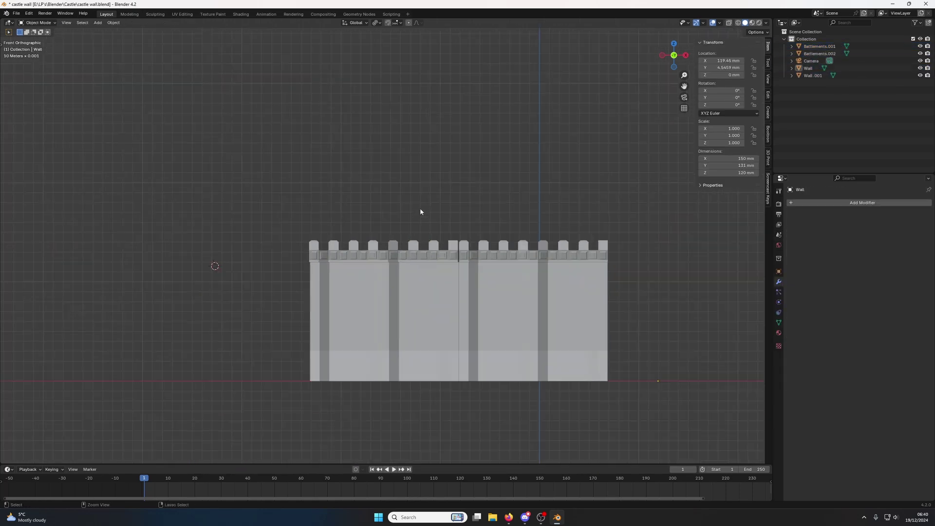
pyautogui.moveTo(421, 211); pyautogui.dragTo(398, 222, button='middle')
# Step: Revert the project to its last saved file, discarding the unsaved changes
pyautogui.click(19, 14)
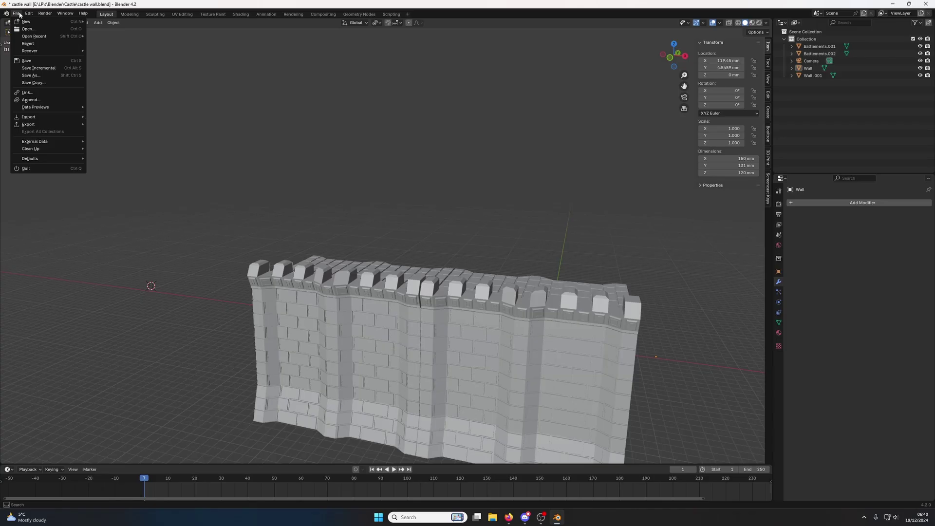
pyautogui.click(28, 44)
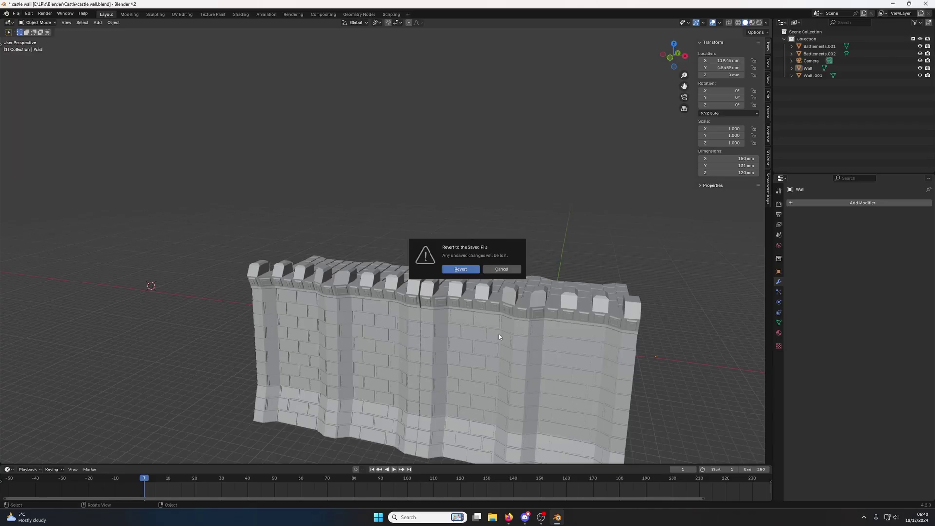
pyautogui.click(469, 271)
# Step: Delete the walls, the gatehouse parts and the tower's battlemented roof, keeping only the tower body and the camera
pyautogui.click(413, 227)
pyautogui.click(516, 200)
pyautogui.moveTo(507, 152); pyautogui.dragTo(580, 252)
pyautogui.press('Delete')
pyautogui.click(410, 167)
pyautogui.press('Delete')
pyautogui.click(314, 211)
pyautogui.press('Delete')
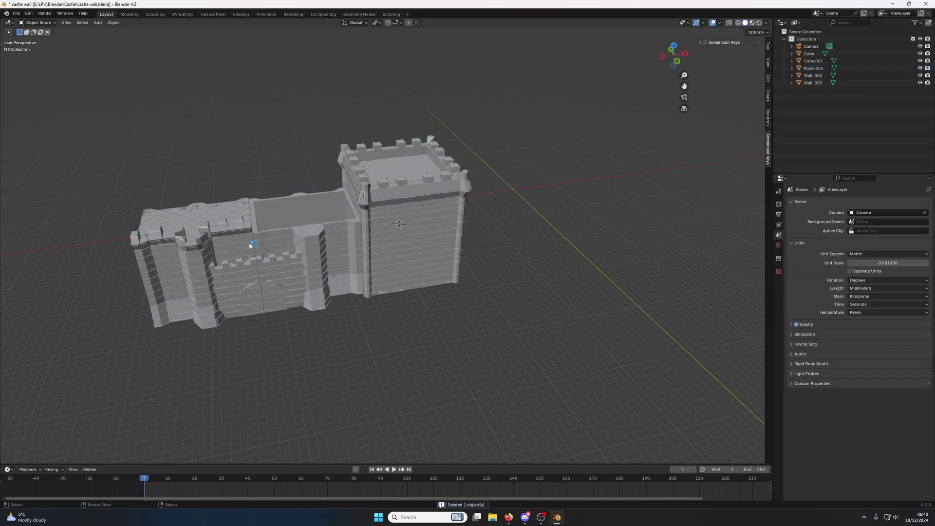
pyautogui.moveTo(249, 244); pyautogui.dragTo(291, 315)
pyautogui.press('Delete')
pyautogui.click(406, 171)
pyautogui.press('Delete')
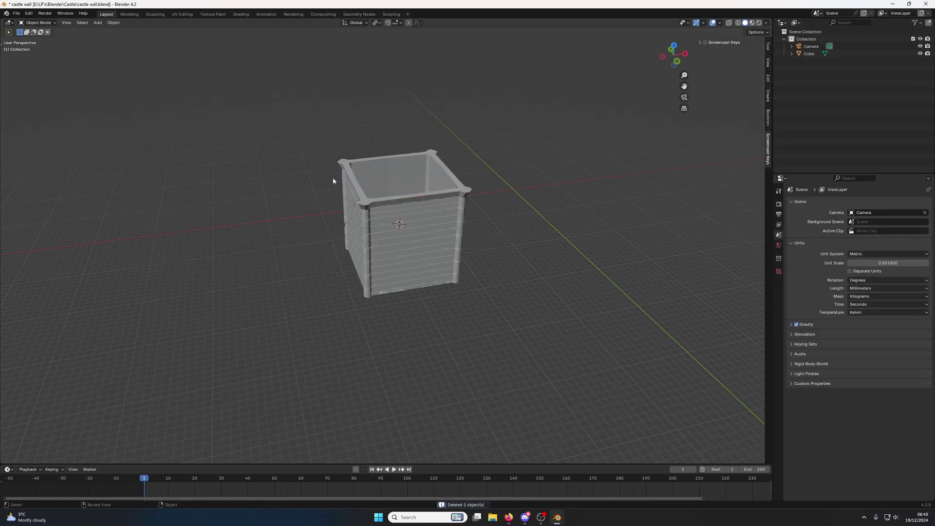
# Step: Export the tower body as an STL file named Tower in the Castle folder
pyautogui.click(16, 14)
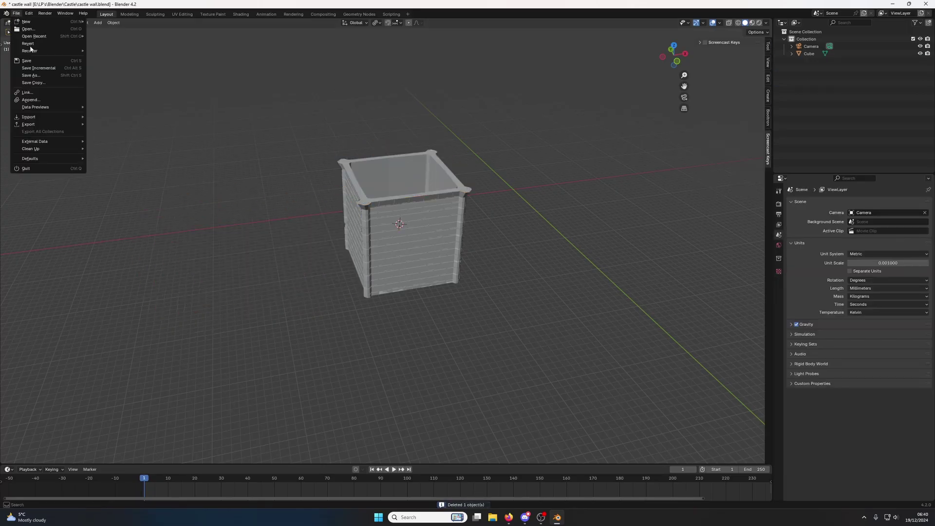
pyautogui.moveTo(45, 124)
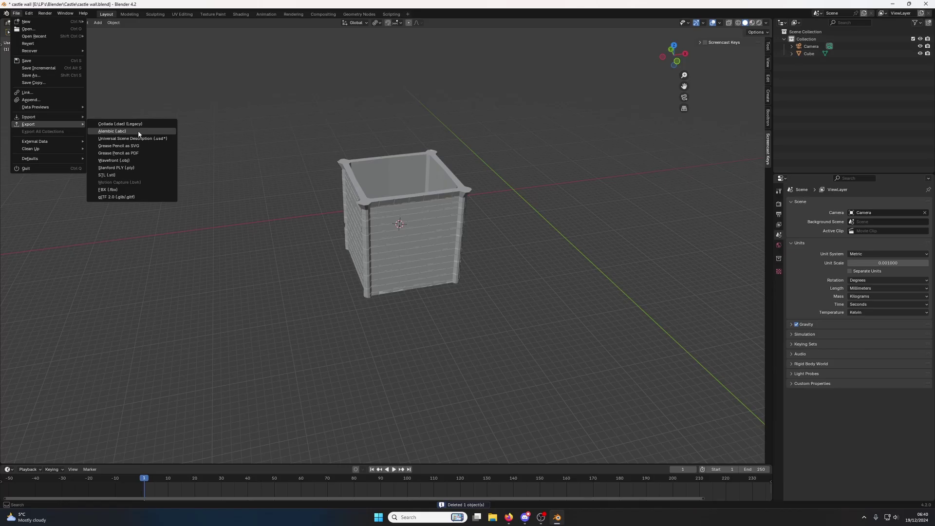
pyautogui.click(126, 179)
pyautogui.click(406, 349)
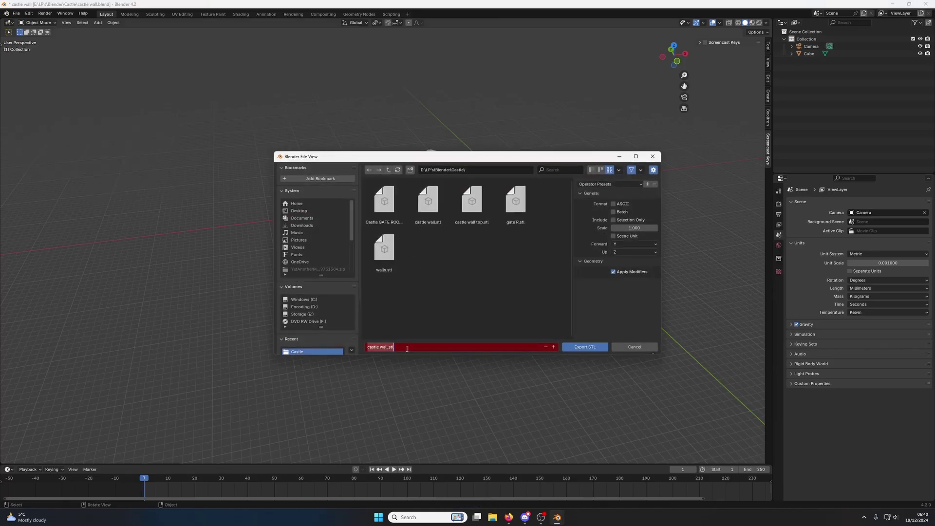
pyautogui.write('Tower')
pyautogui.press('Return')
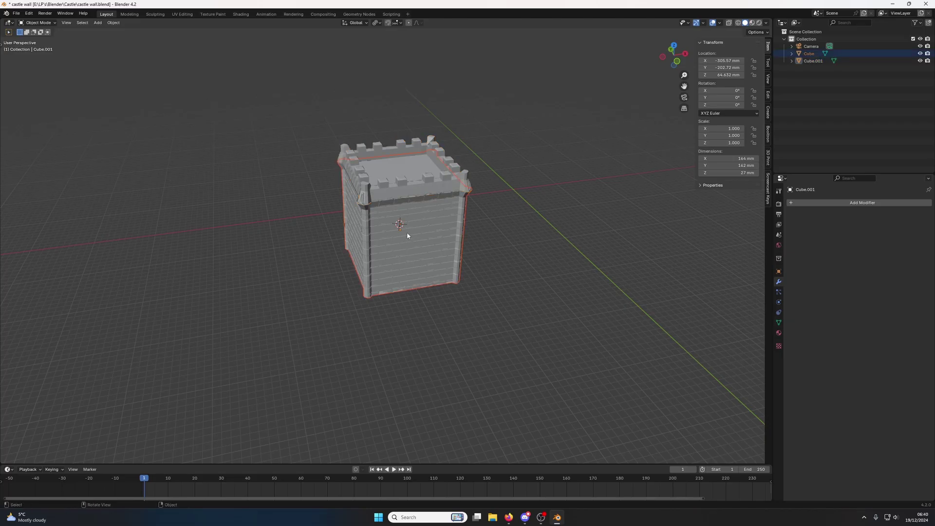
# Step: Delete the tower body, keeping the tower roof, and check the roof's underside
pyautogui.press('Delete')
pyautogui.moveTo(366, 229); pyautogui.dragTo(374, 162, button='middle')
pyautogui.scroll(3, 407, 116)
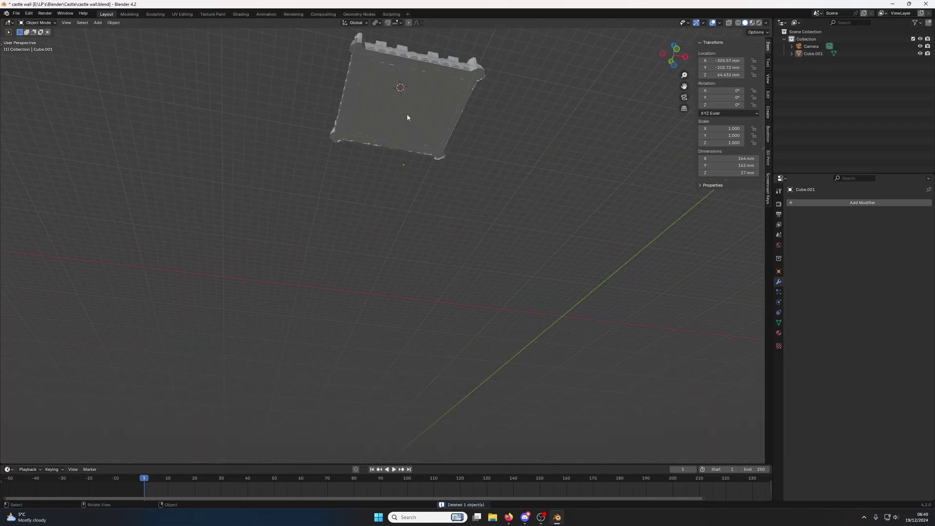
pyautogui.moveTo(439, 63); pyautogui.dragTo(368, 69, button='middle')
# Step: Export the tower roof as an STL file named Tower roof in the Castle folder
pyautogui.click(16, 13)
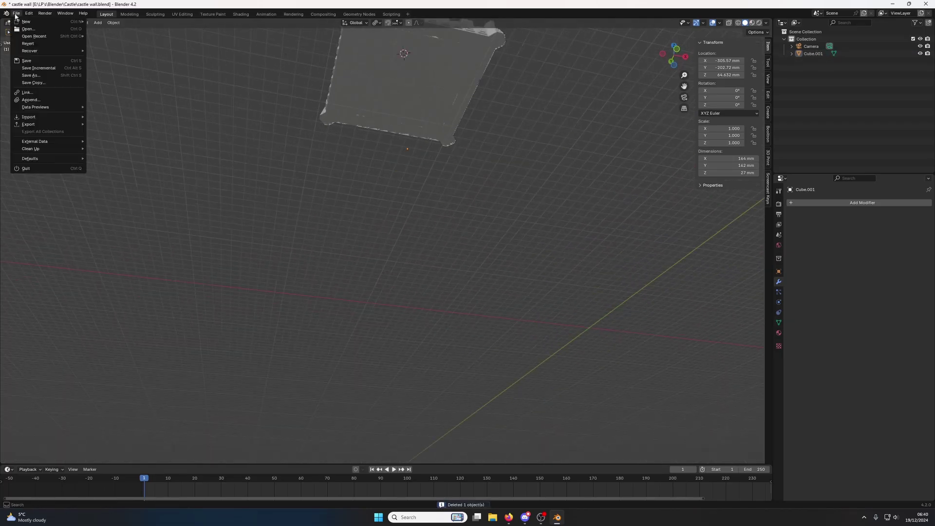
pyautogui.moveTo(41, 124)
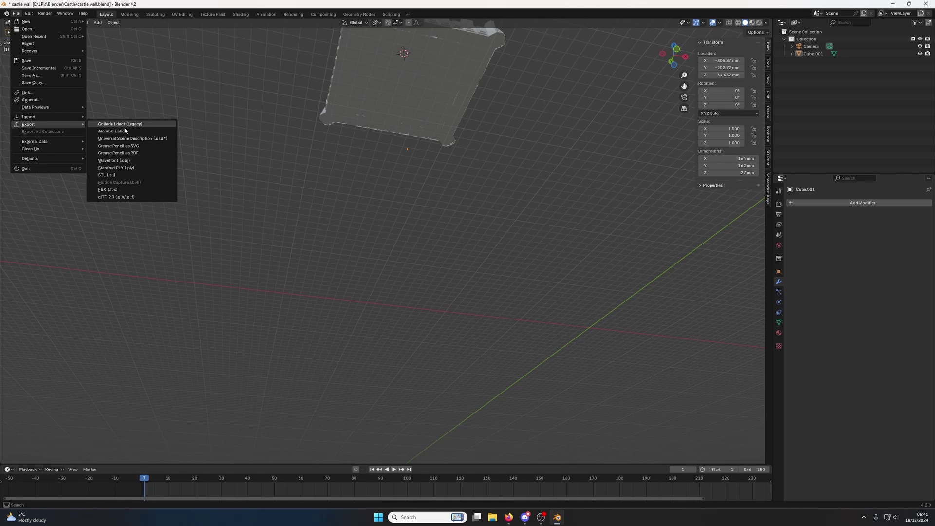
pyautogui.click(135, 174)
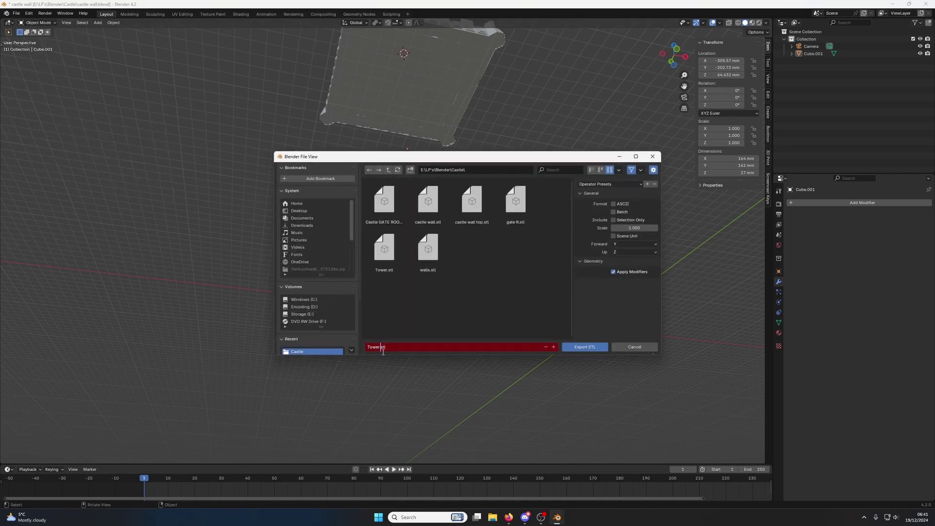
# Step: Switch to UltiMaker Cura and browse to the Castle folder inside Blender to open a model file
pyautogui.click(378, 521)
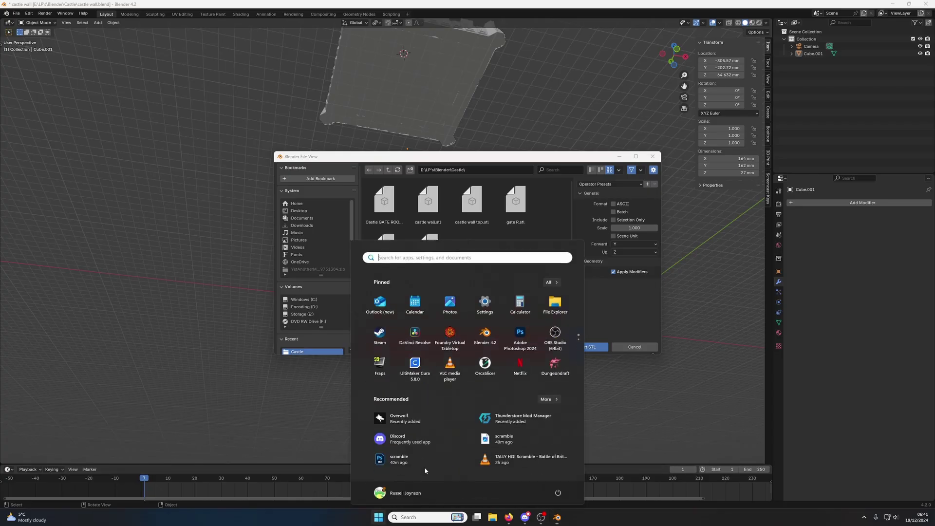
pyautogui.click(485, 364)
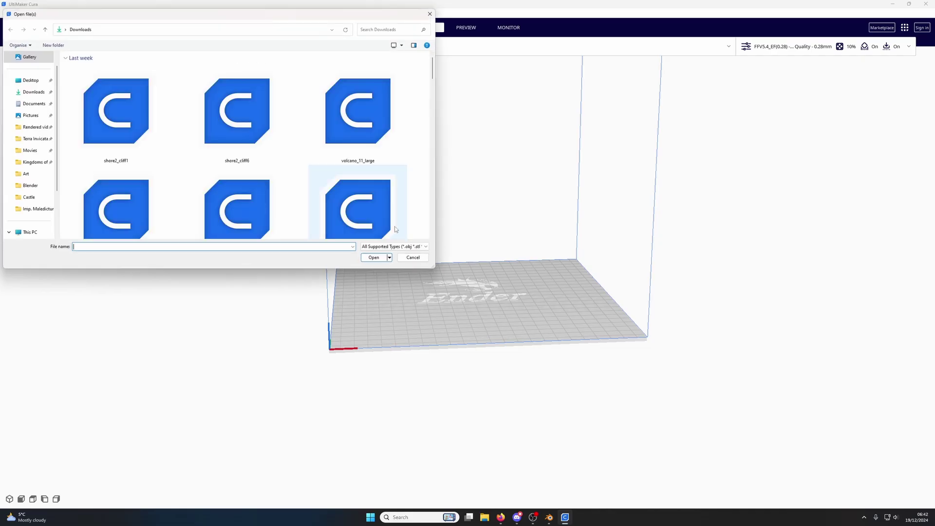
pyautogui.click(30, 186)
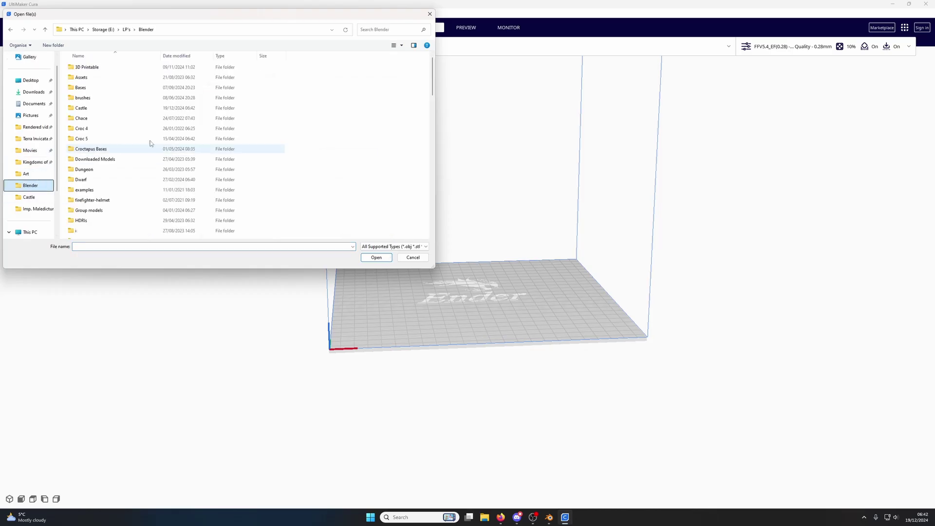
pyautogui.doubleClick(84, 109)
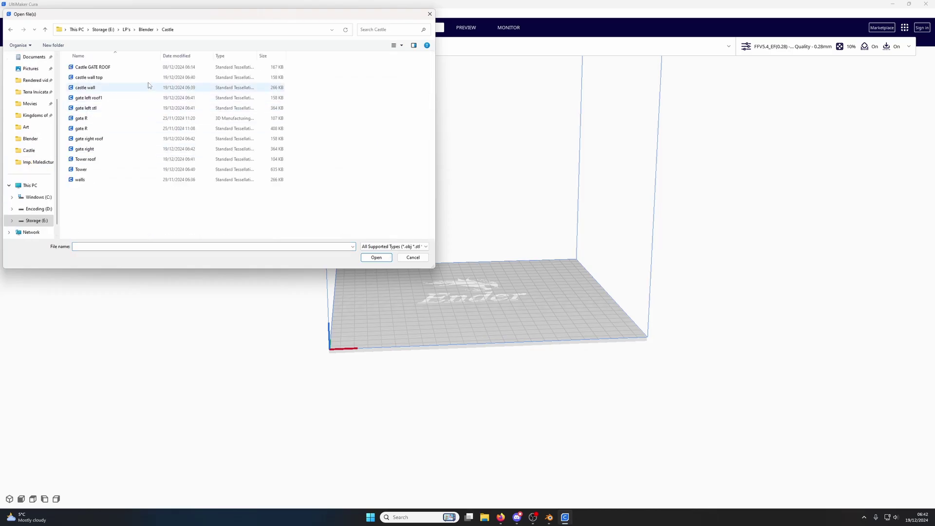
# Step: Delete the outdated Castle GATE ROOF, both gate R files and the walls file from the Castle folder
pyautogui.click(195, 68)
pyautogui.press('Delete')
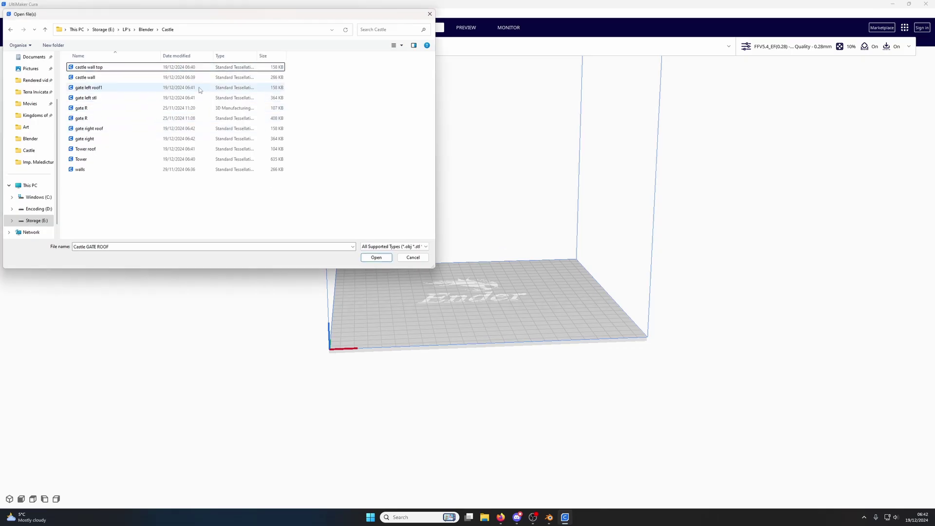
pyautogui.click(181, 109)
pyautogui.press('Delete')
pyautogui.click(182, 110)
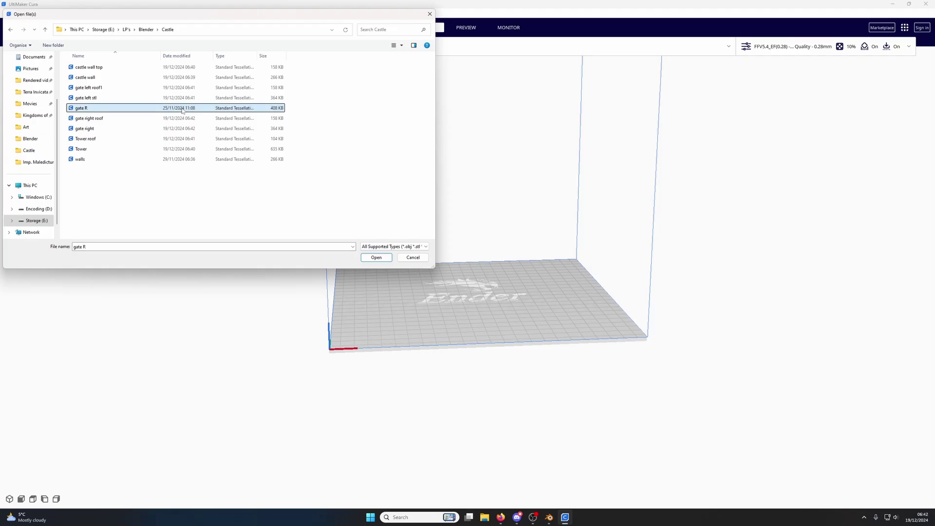
pyautogui.press('Delete')
pyautogui.click(178, 149)
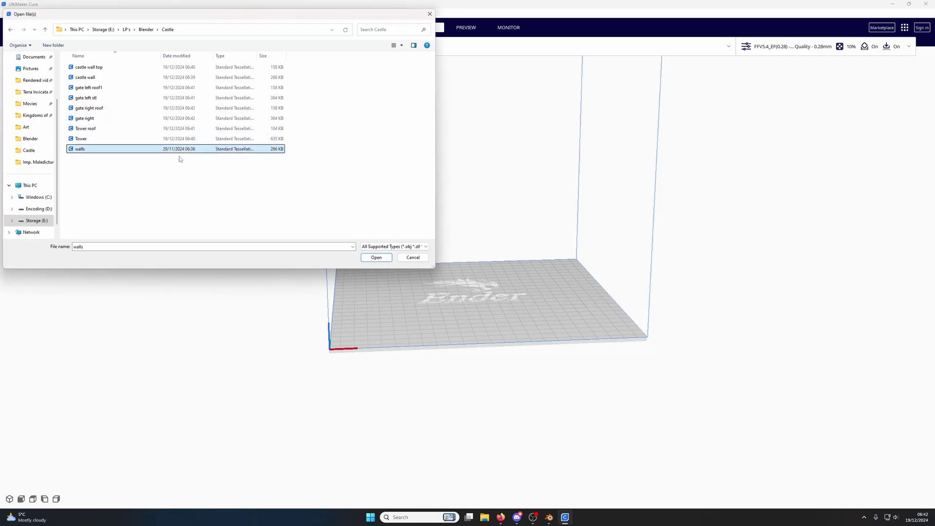
pyautogui.press('Delete')
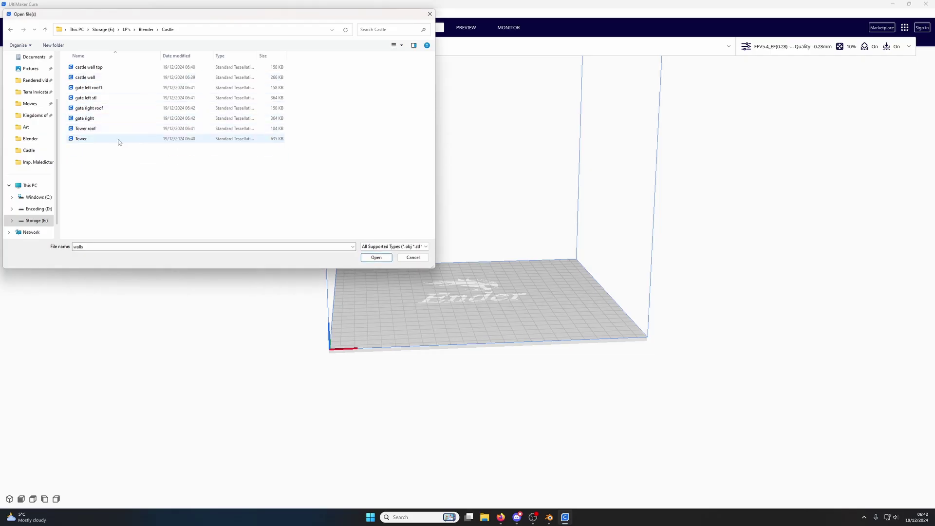
# Step: Load the castle wall file onto the build plate and slice it
pyautogui.doubleClick(130, 78)
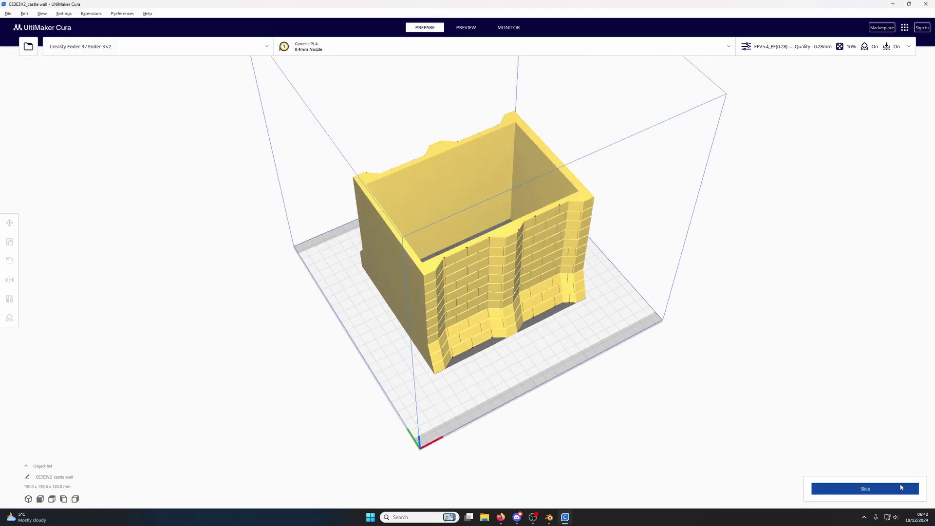
pyautogui.click(855, 488)
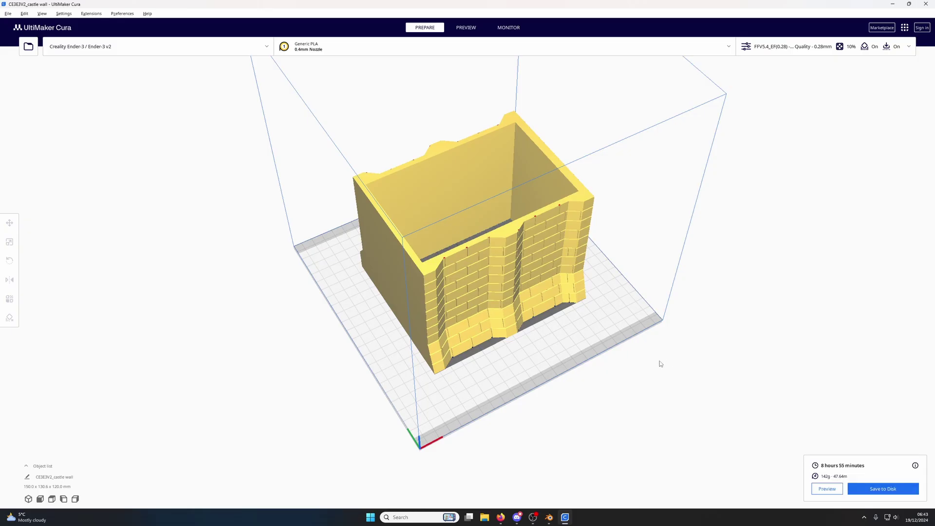
pyautogui.moveTo(636, 350); pyautogui.dragTo(29, 69, button='right')
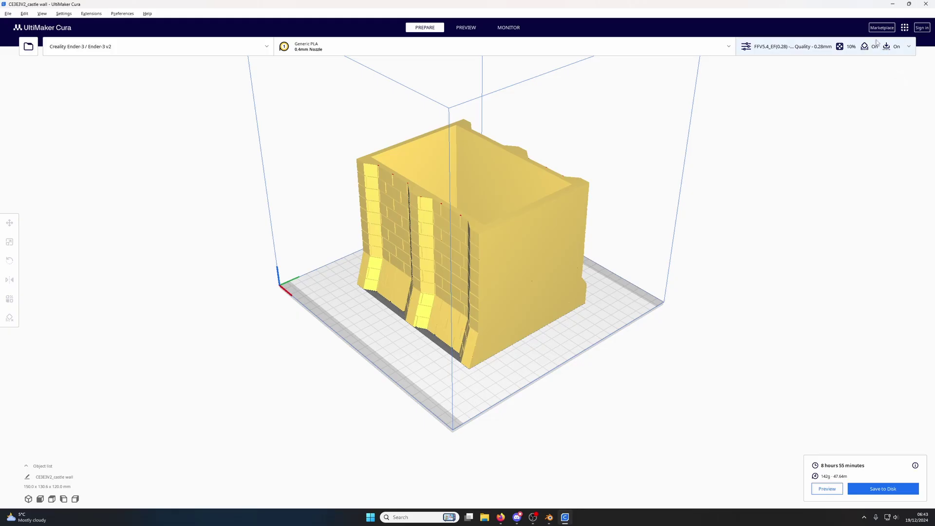
# Step: Select the castle wall model and open the print settings to review the FFV5.4_EF(0.28) profile's quality and wall values
pyautogui.click(467, 27)
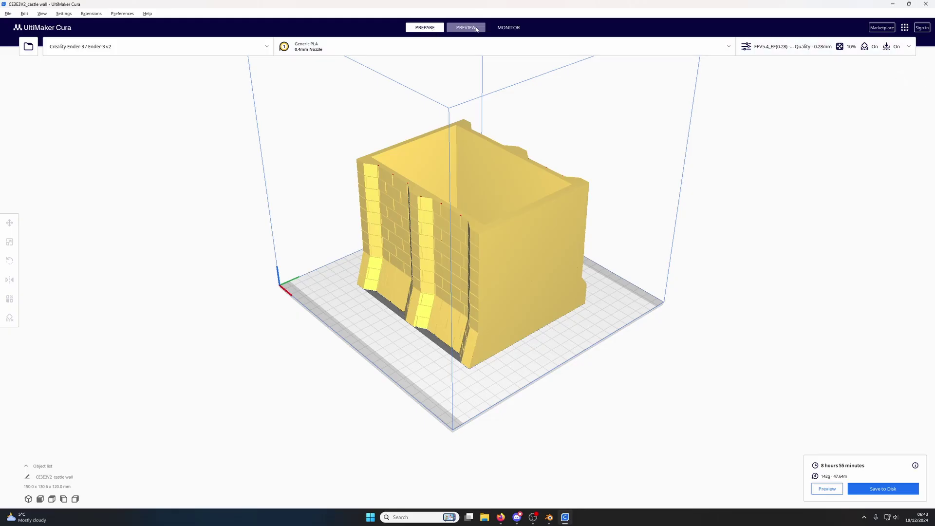
pyautogui.click(427, 30)
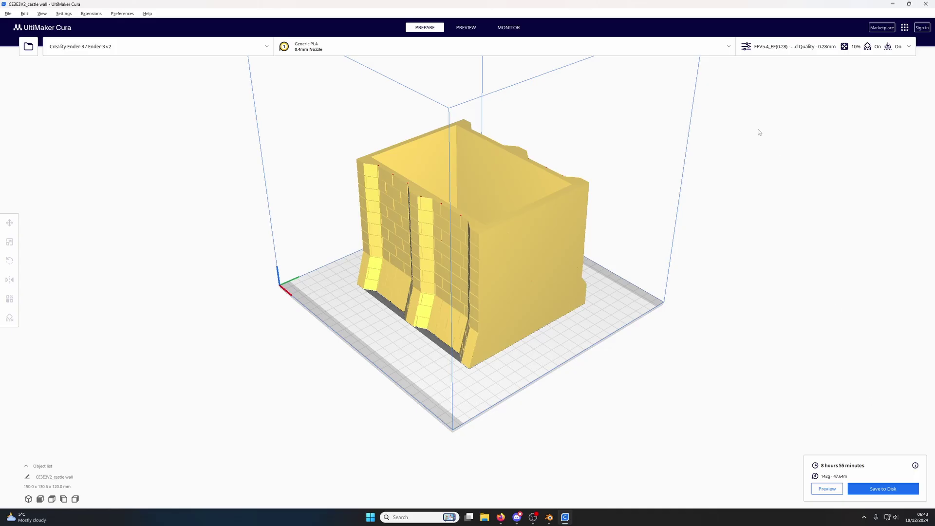
pyautogui.click(450, 218)
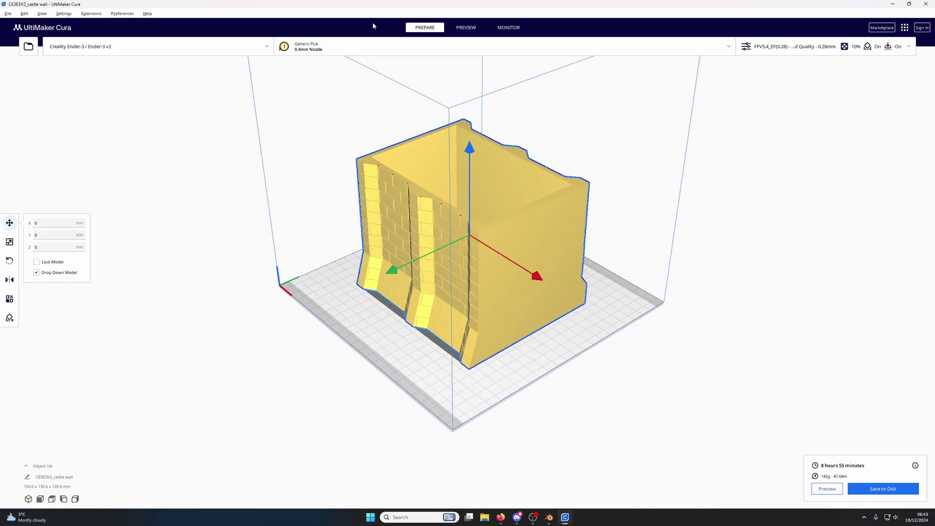
pyautogui.click(181, 47)
pyautogui.click(318, 47)
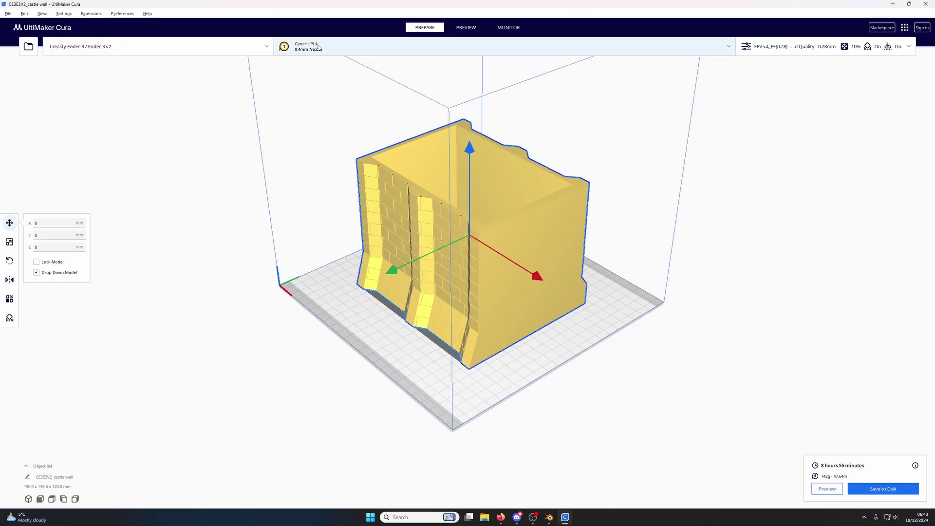
pyautogui.click(507, 47)
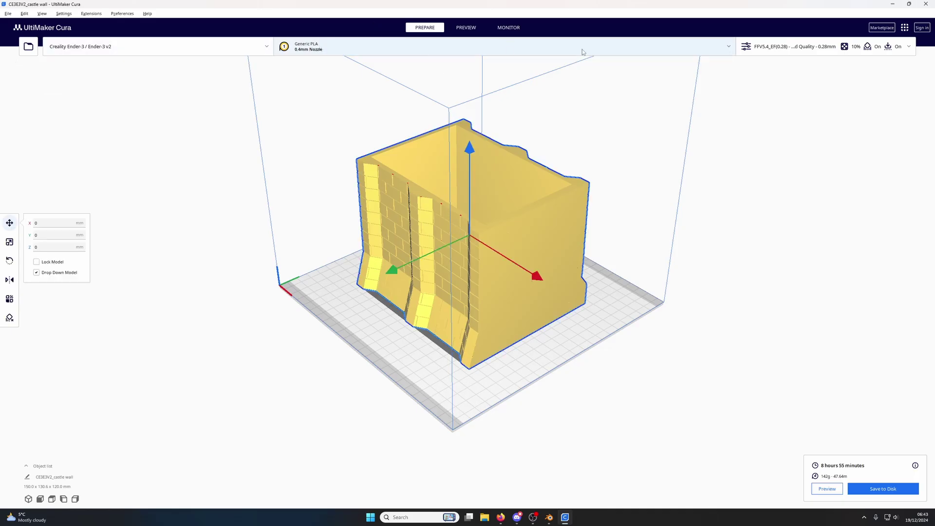
pyautogui.click(784, 47)
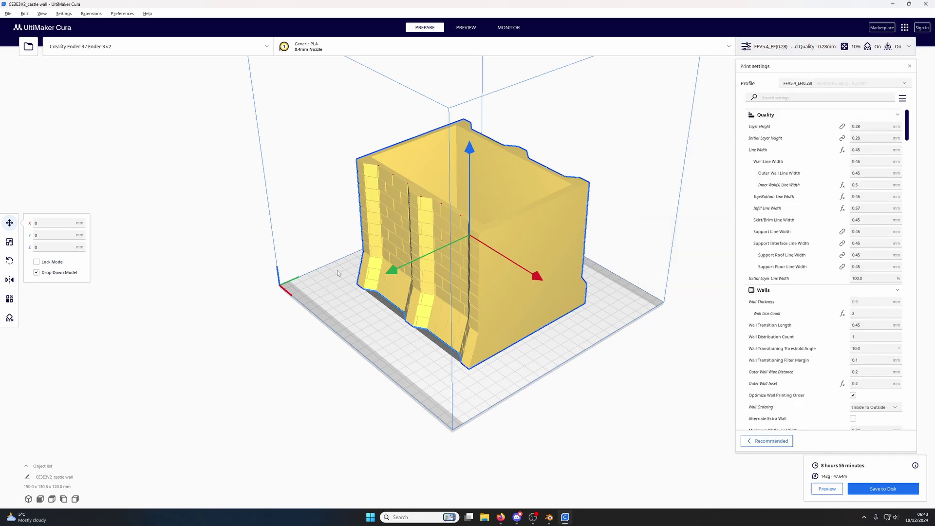
pyautogui.moveTo(337, 270); pyautogui.dragTo(534, 270, button='right')
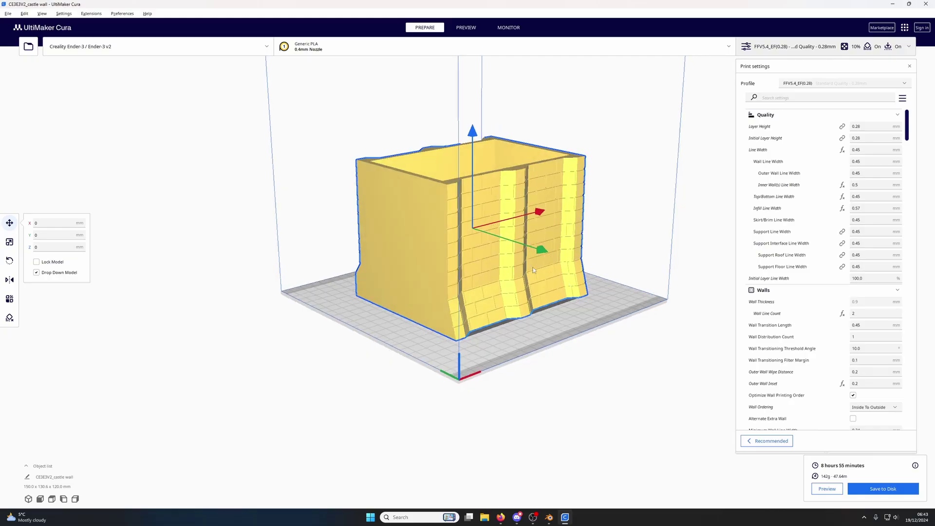
# Step: Replace the castle wall on the build plate with the castle wall top model and slice it
pyautogui.scroll(5, 533, 270)
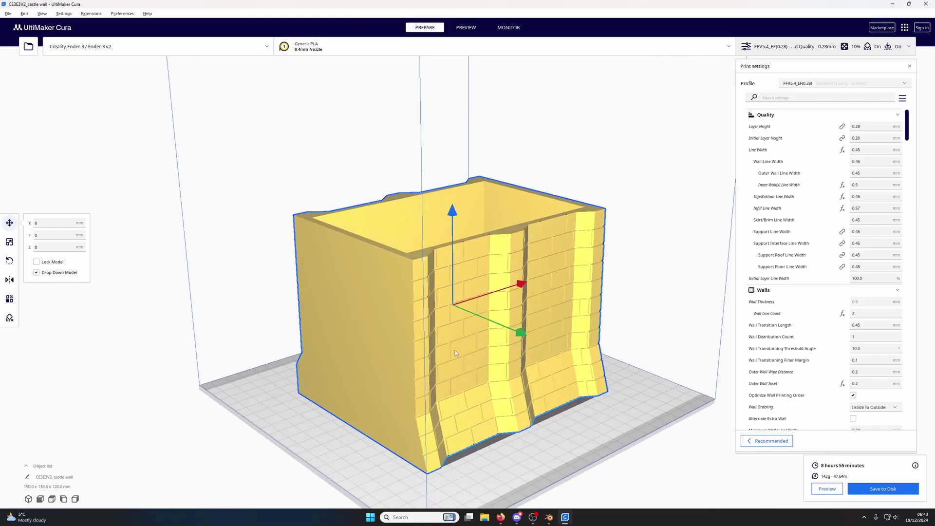
pyautogui.press('Delete')
pyautogui.click(28, 46)
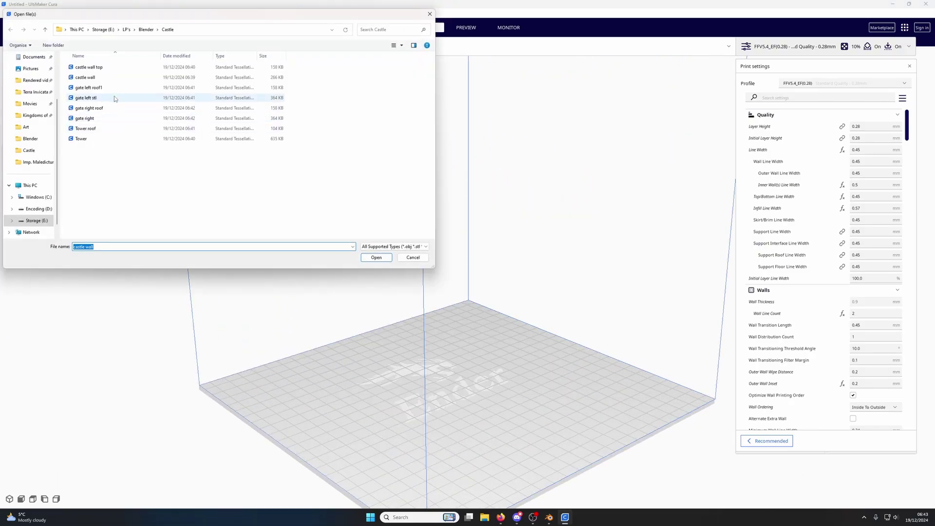
pyautogui.doubleClick(111, 68)
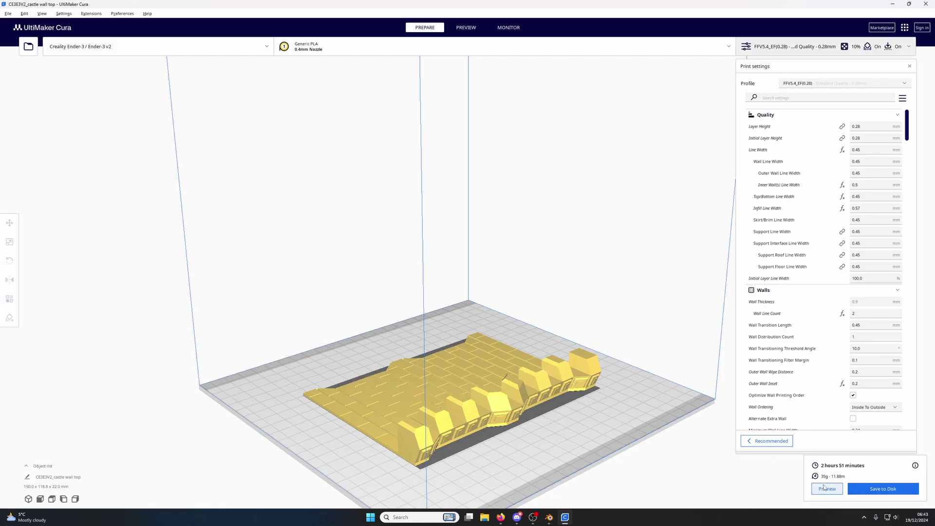
# Step: Replace the castle wall top on the build plate with the gate left stl model and slice it
pyautogui.hotkey('ctrl', 'a')
pyautogui.press('Delete')
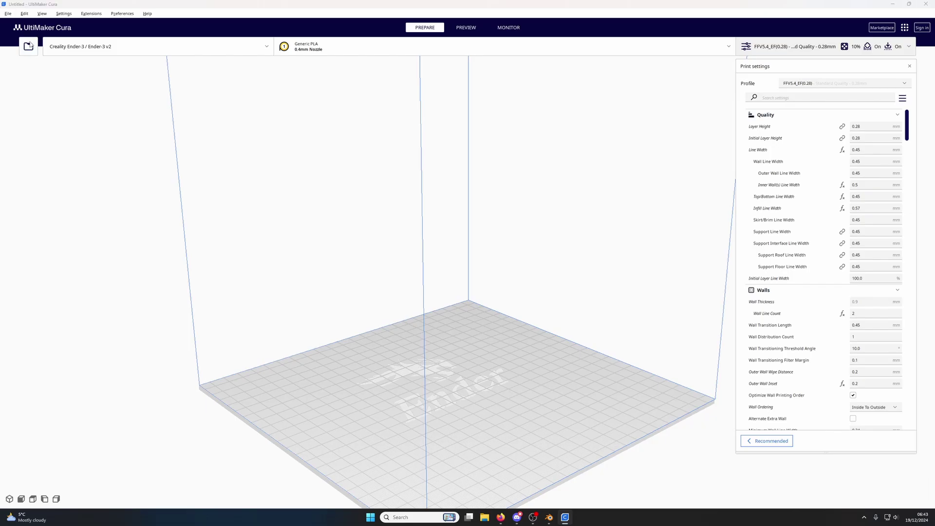
pyautogui.click(29, 46)
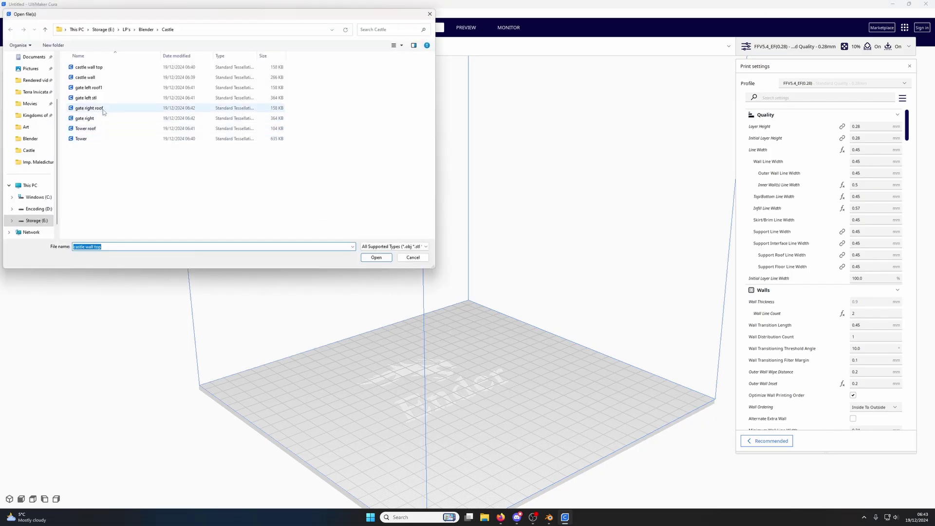
pyautogui.doubleClick(85, 97)
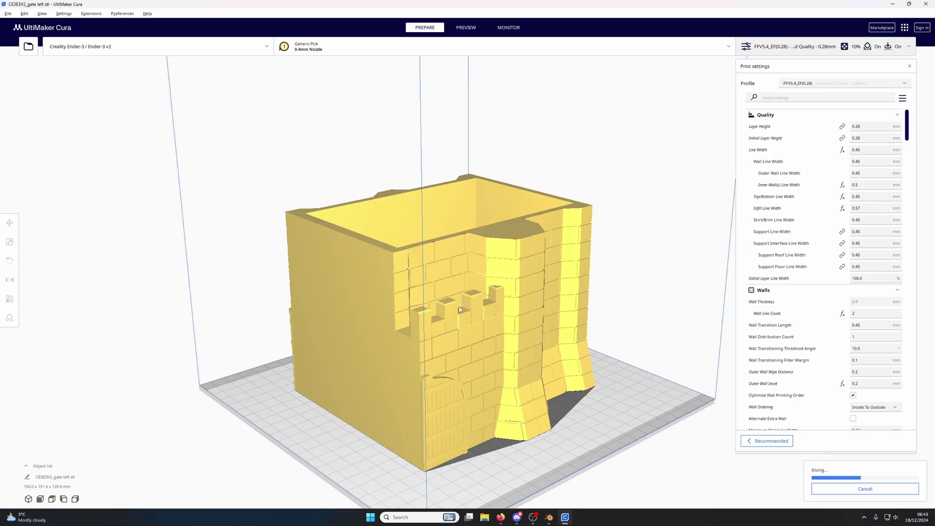
pyautogui.moveTo(460, 309); pyautogui.dragTo(722, 432, button='right')
# Step: Replace the left gate on the build plate with the Tower model, slice it and look it over from several sides
pyautogui.click(467, 330)
pyautogui.press('Delete')
pyautogui.hotkey('ctrl', 'o')
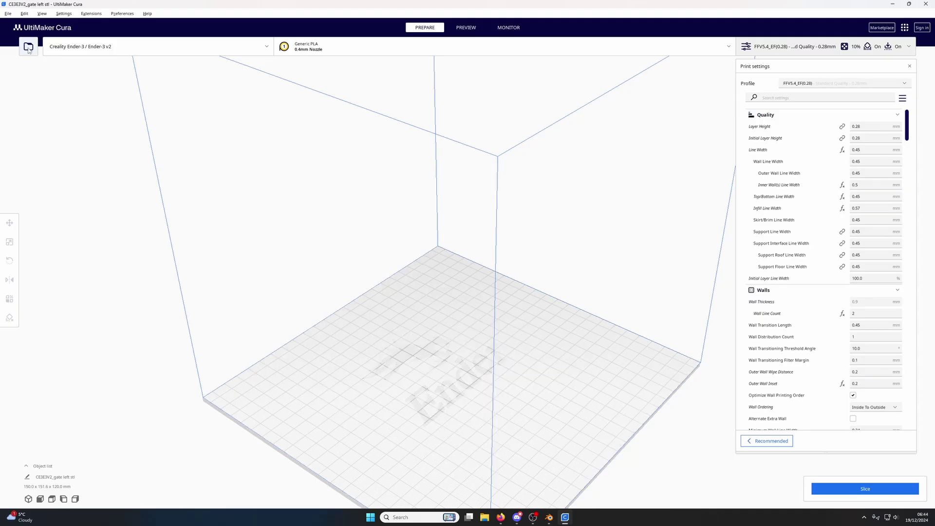
pyautogui.doubleClick(93, 139)
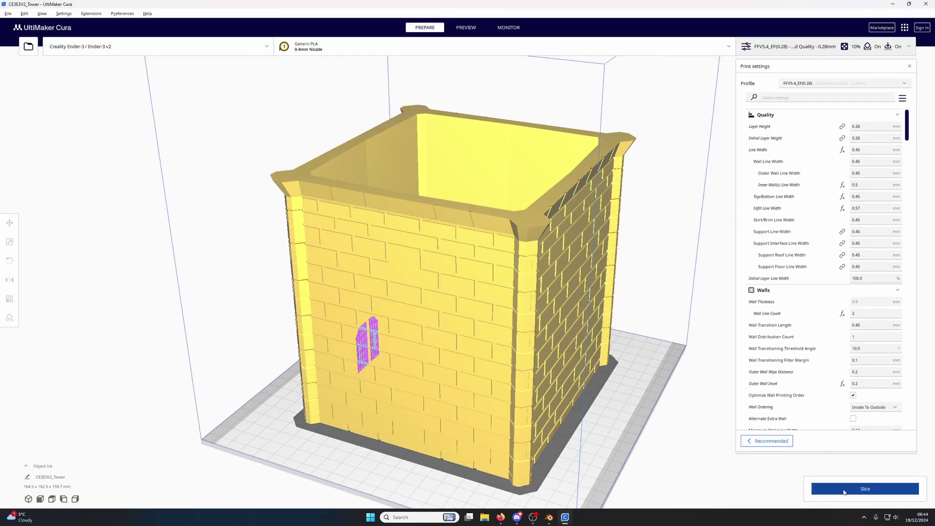
pyautogui.moveTo(381, 350); pyautogui.dragTo(427, 355, button='right')
pyautogui.moveTo(371, 383); pyautogui.dragTo(404, 397, button='right')
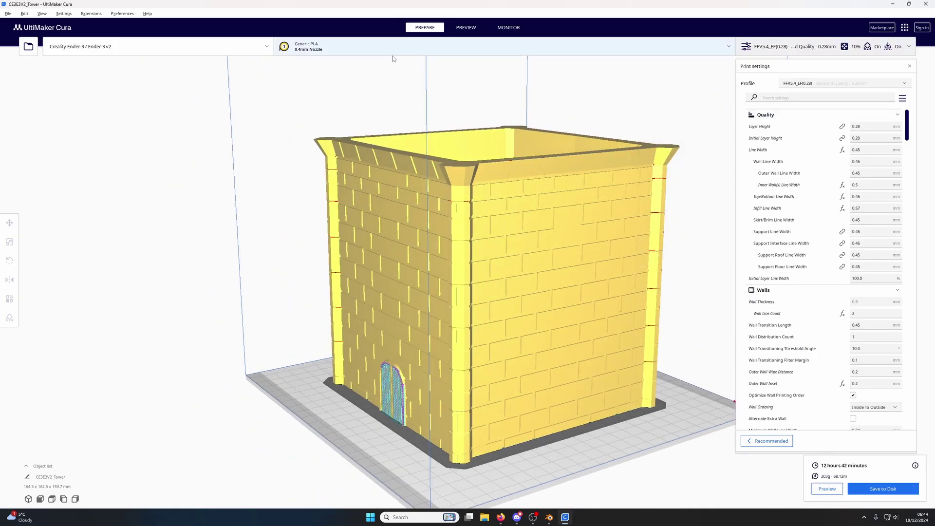
# Step: Preview the sliced tower's layers and turn off support generation in the print settings
pyautogui.click(452, 32)
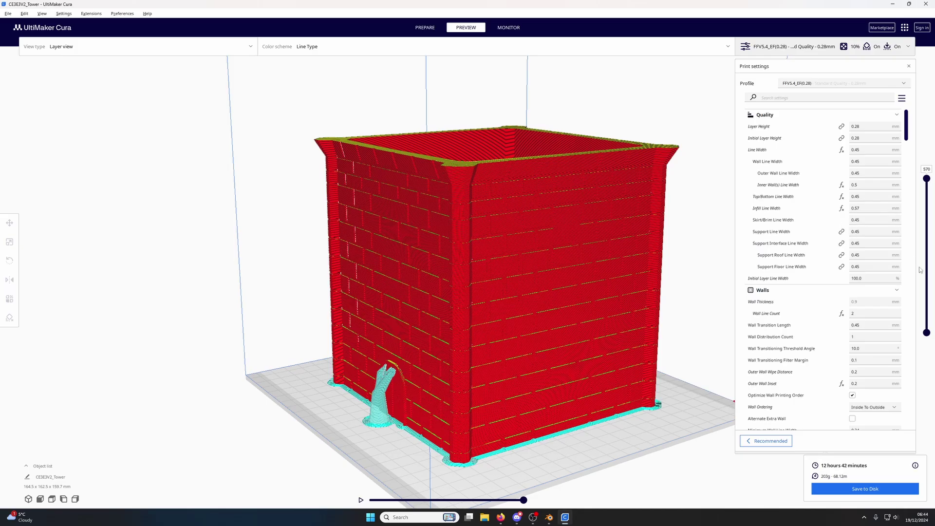
pyautogui.moveTo(927, 178); pyautogui.dragTo(934, 131)
pyautogui.scroll(-2, 864, 261)
pyautogui.scroll(-20, 885, 302)
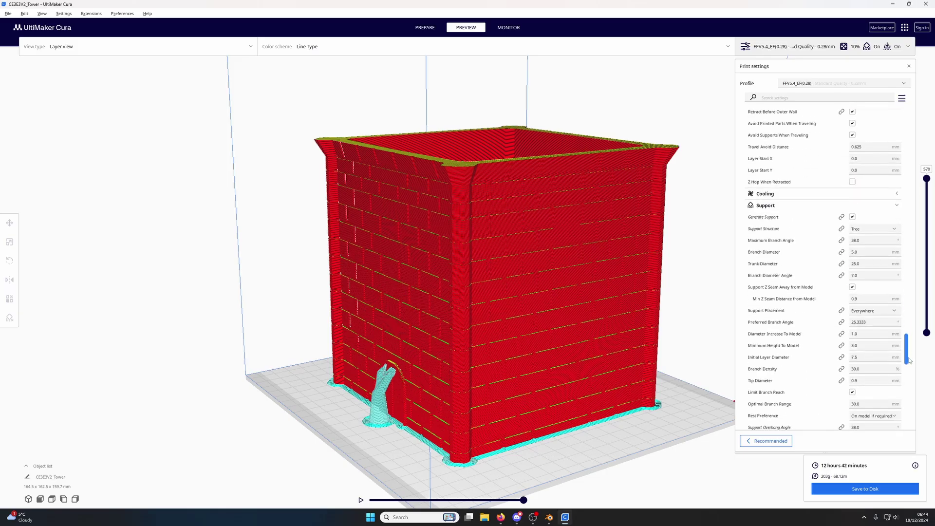
pyautogui.click(852, 205)
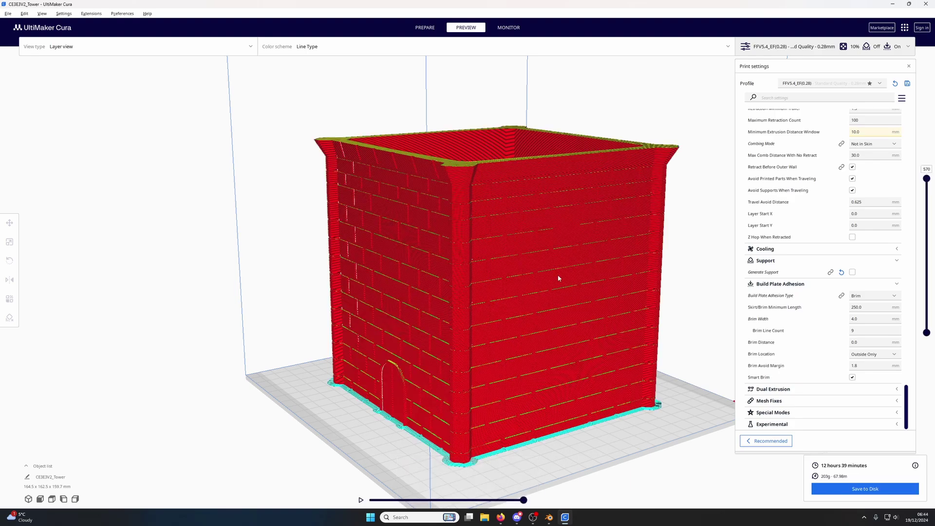
# Step: Examine the tower's wall thickness from above with the layer preview lowered to layer 2
pyautogui.moveTo(559, 278); pyautogui.dragTo(603, 341, button='right')
pyautogui.moveTo(512, 318); pyautogui.dragTo(611, 386, button='right')
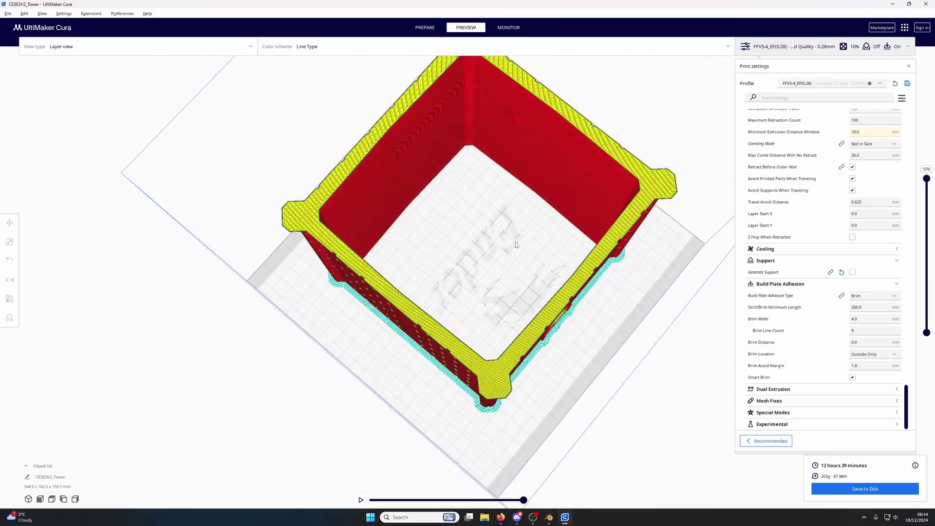
pyautogui.moveTo(927, 179); pyautogui.dragTo(927, 322)
pyautogui.rightClick(928, 323)
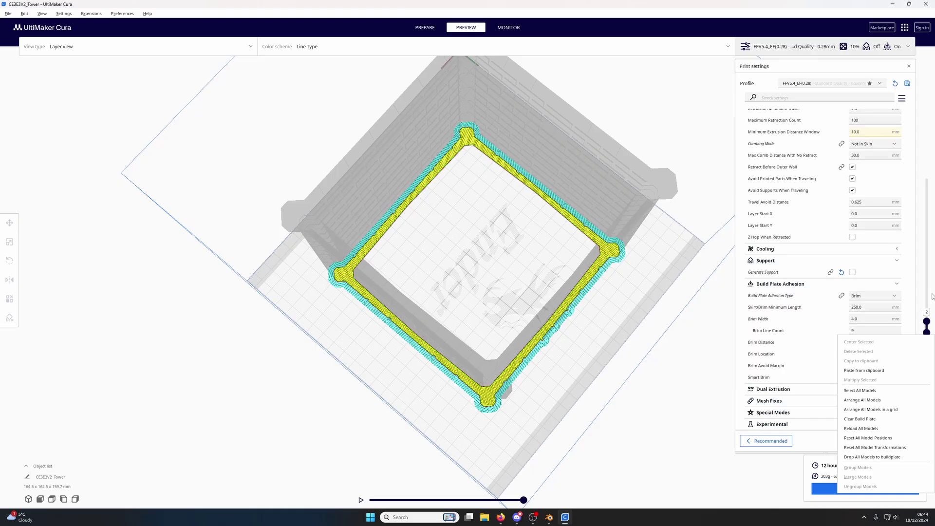
pyautogui.click(666, 501)
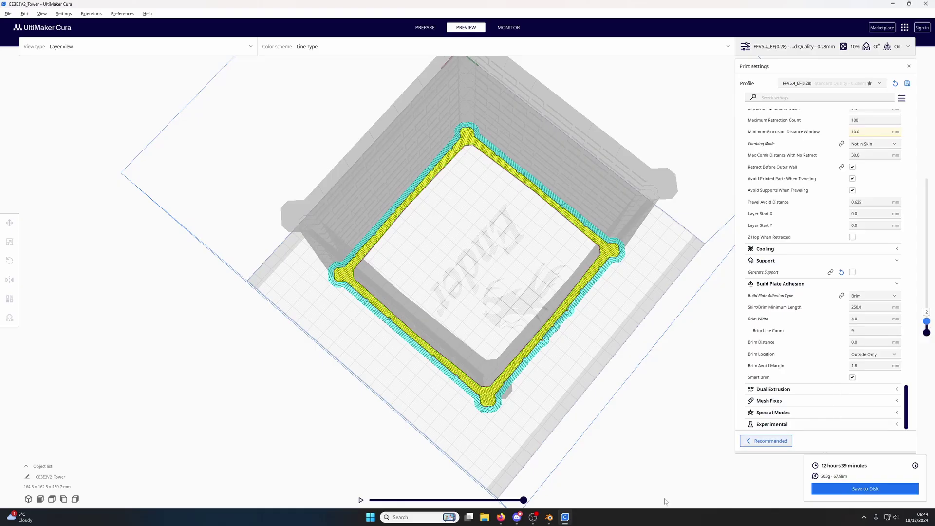
# Step: Switch to Blender and revert the castle wall file to its saved version
pyautogui.click(549, 518)
pyautogui.rightClick(417, 248)
pyautogui.moveTo(447, 175); pyautogui.dragTo(227, 112, button='middle')
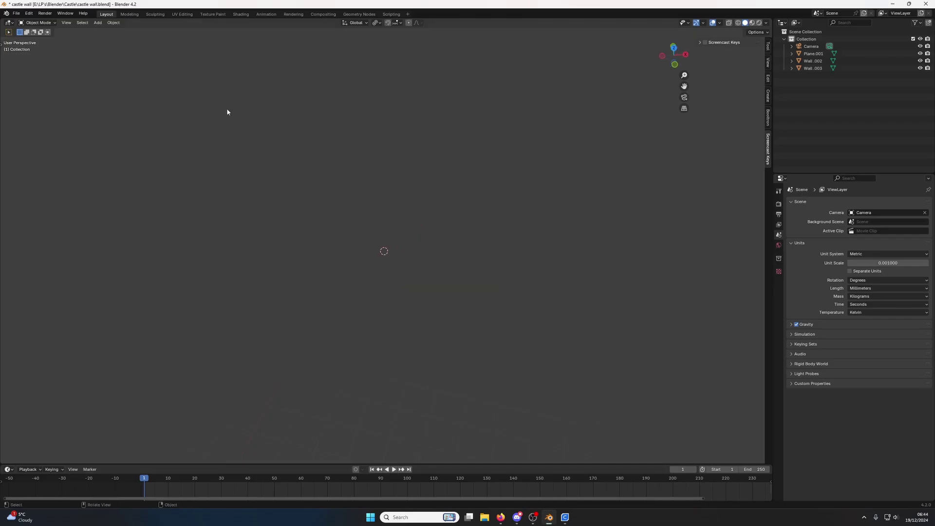
pyautogui.click(16, 14)
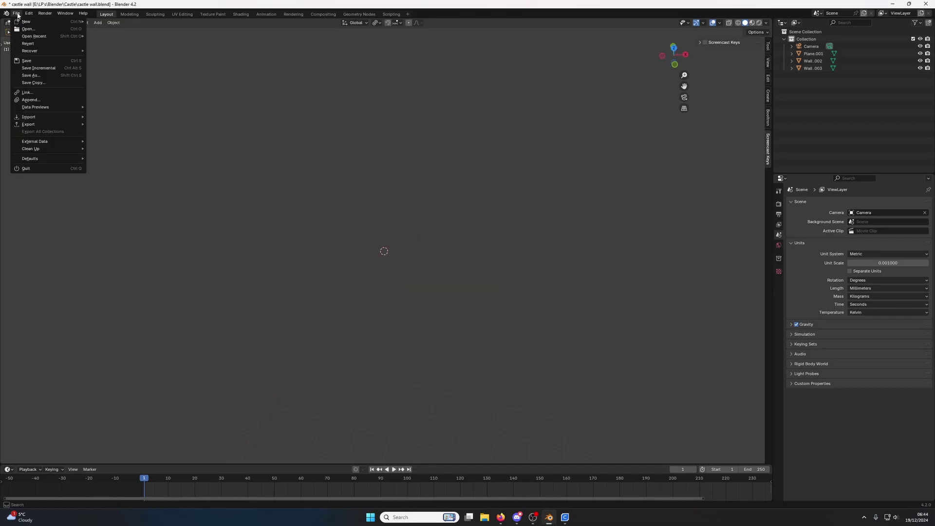
pyautogui.click(40, 45)
pyautogui.click(461, 269)
# Step: Thin the tower's walls by scaling its inner wall faces outward in X and Y by about 1.07
pyautogui.moveTo(419, 210); pyautogui.dragTo(378, 131, button='middle')
pyautogui.scroll(4, 385, 128)
pyautogui.press('Tab')
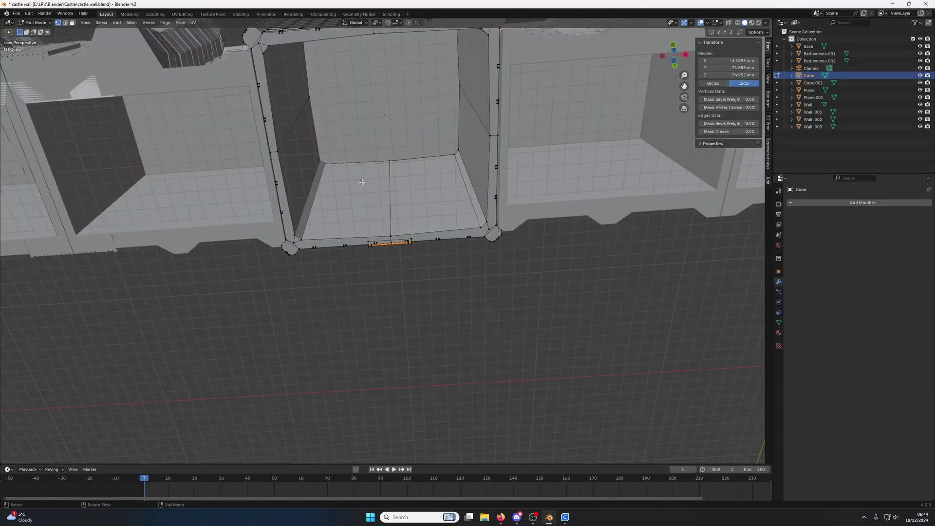
pyautogui.click(349, 208)
pyautogui.scroll(1, 393, 204)
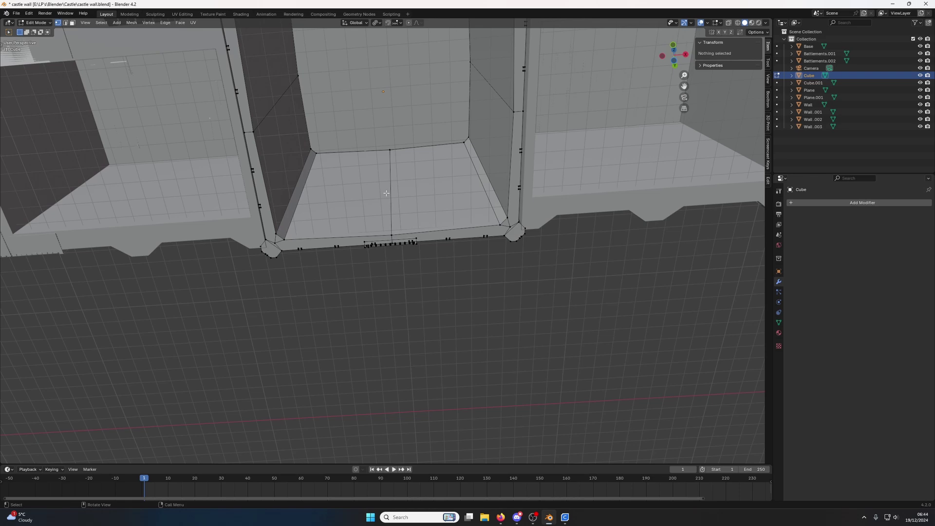
pyautogui.press('3')
pyautogui.click(403, 194)
pyautogui.keyDown('shift'); pyautogui.click(352, 194); pyautogui.keyUp('shift')
pyautogui.keyDown('shift'); pyautogui.click(292, 178); pyautogui.keyUp('shift')
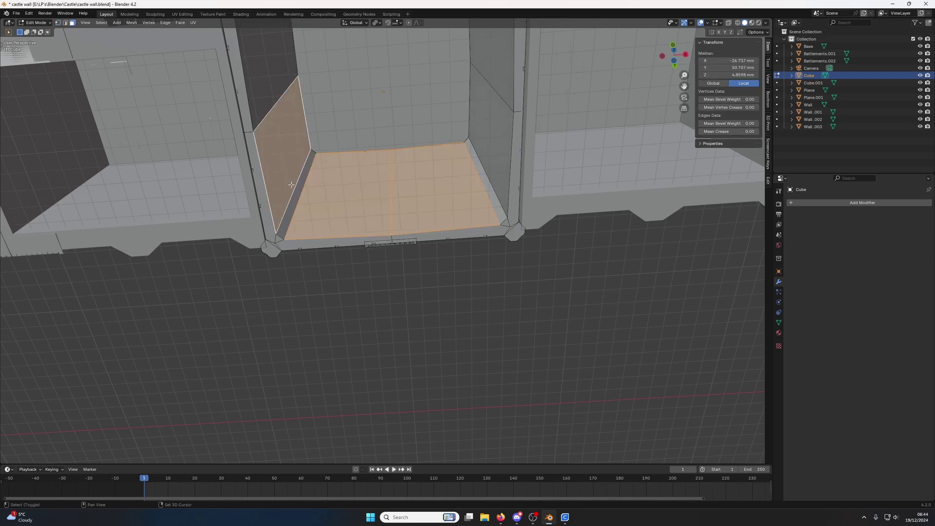
pyautogui.keyDown('shift'); pyautogui.click(346, 195); pyautogui.keyUp('shift')
pyautogui.keyDown('shift'); pyautogui.click(488, 173); pyautogui.keyUp('shift')
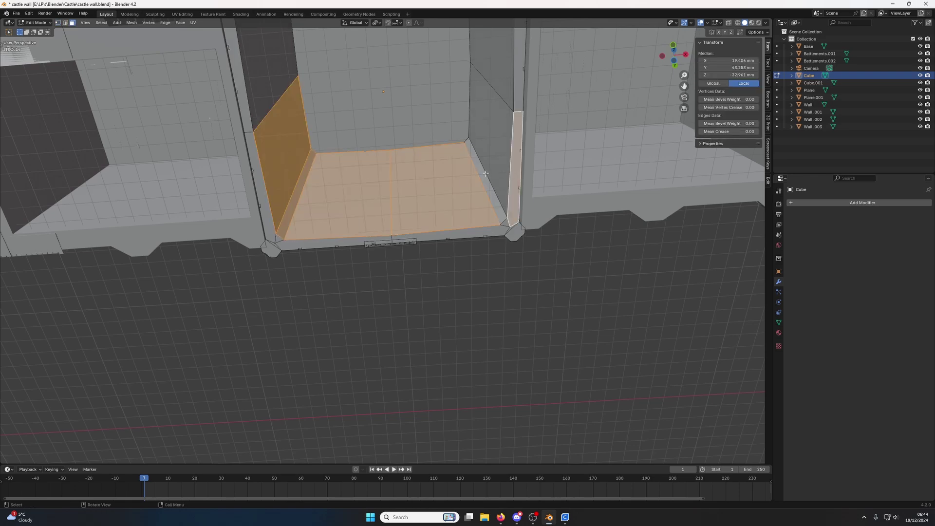
pyautogui.keyDown('alt'); pyautogui.keyDown('shift'); pyautogui.click(479, 169); pyautogui.keyUp('shift'); pyautogui.keyUp('alt')
pyautogui.scroll(-5, 479, 168)
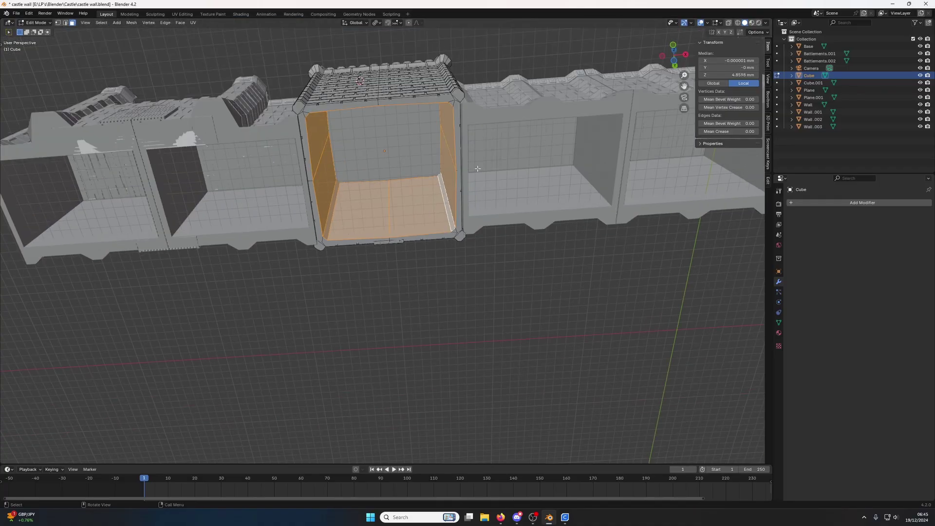
pyautogui.press('s')
pyautogui.hotkey('shift', 'z')
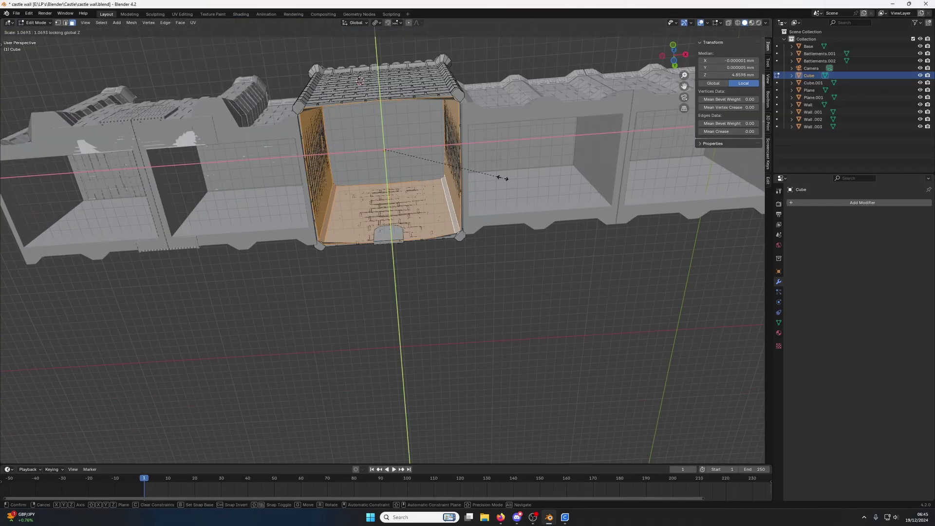
pyautogui.click(500, 179)
pyautogui.moveTo(500, 179); pyautogui.dragTo(460, 252, button='middle')
pyautogui.press('Tab')
pyautogui.click(460, 253)
pyautogui.scroll(-4, 457, 251)
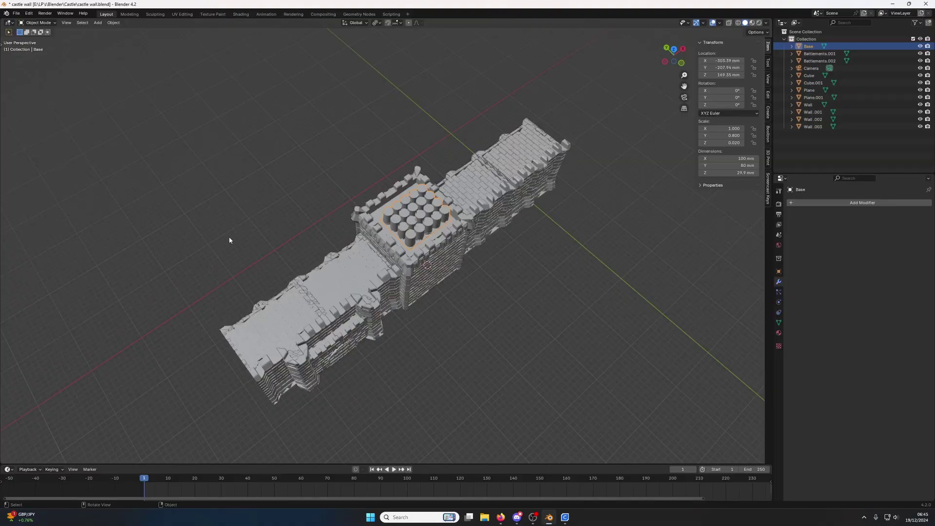
pyautogui.moveTo(229, 241); pyautogui.dragTo(358, 366)
pyautogui.press('Delete')
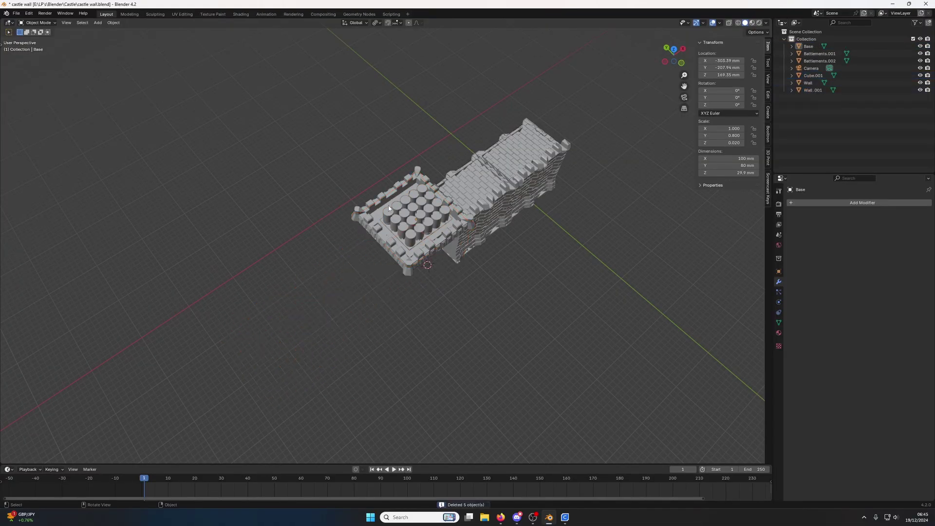
pyautogui.hotkey('ctrl', 'z')
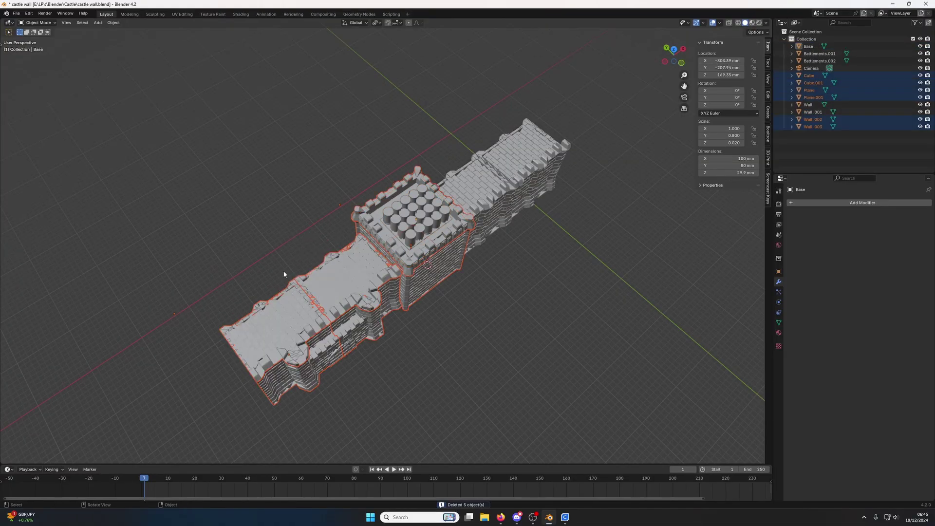
# Step: Delete the gate and wall sections on both sides of the tower and its roof parts, keeping only the tower body and camera
pyautogui.moveTo(284, 275); pyautogui.dragTo(375, 385)
pyautogui.press('Delete')
pyautogui.moveTo(493, 151); pyautogui.dragTo(501, 232)
pyautogui.press('Delete')
pyautogui.click(388, 207)
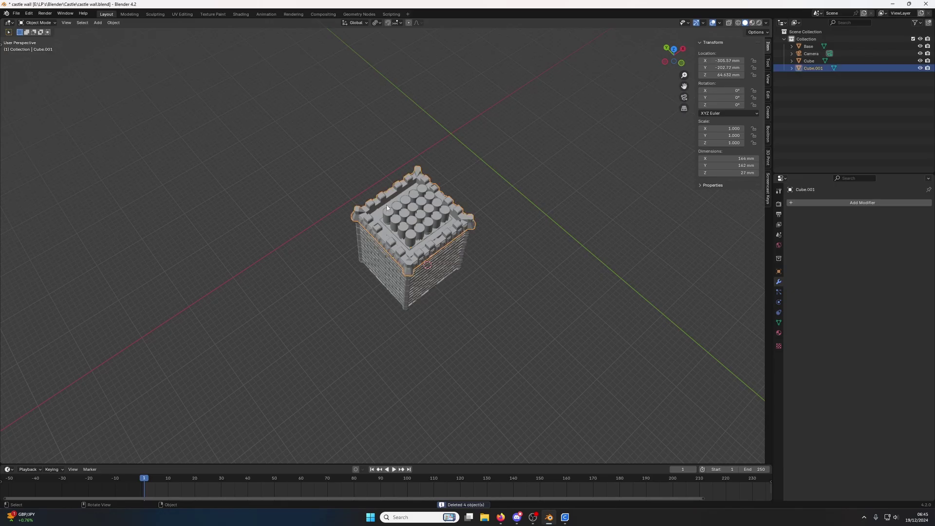
pyautogui.click(392, 214)
pyautogui.press('Delete')
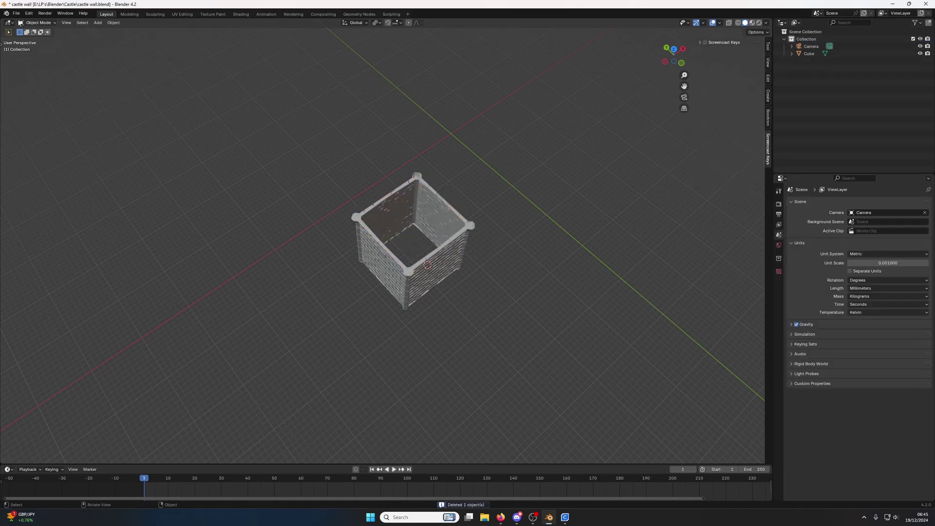
# Step: Export the tower body as an STL, overwriting the existing Tower file in the Castle folder
pyautogui.click(16, 13)
pyautogui.moveTo(80, 124)
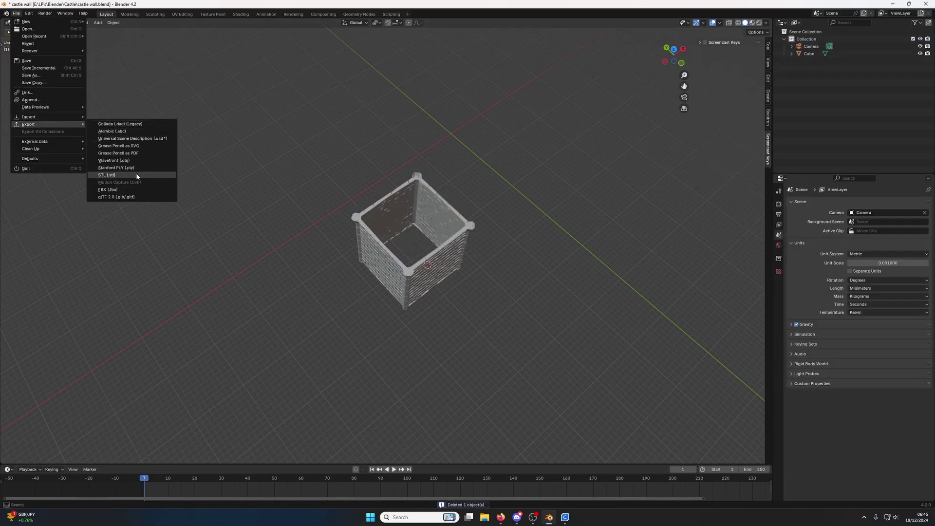
pyautogui.click(107, 175)
pyautogui.doubleClick(480, 251)
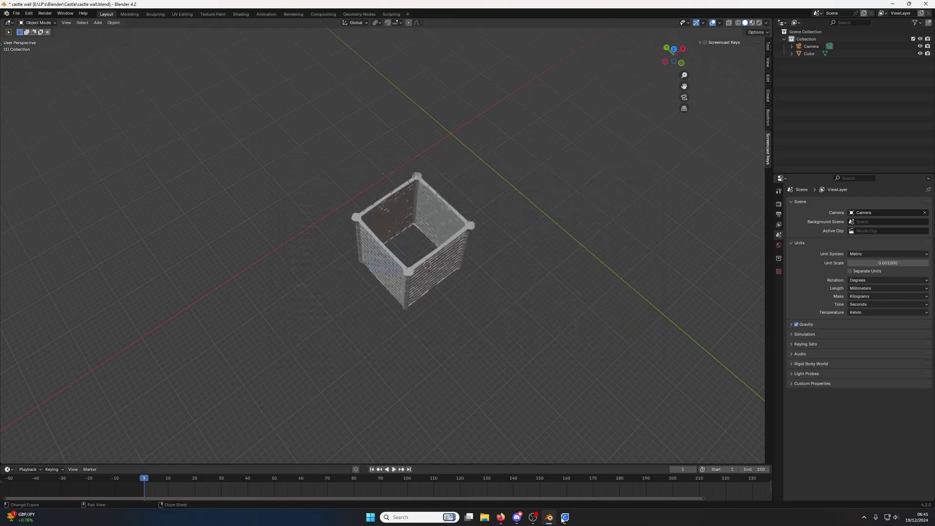
# Step: Switch to UltiMaker Cura, reload the updated Tower model and inspect its sliced layers from the base up to the top layer
pyautogui.click(565, 517)
pyautogui.click(524, 494)
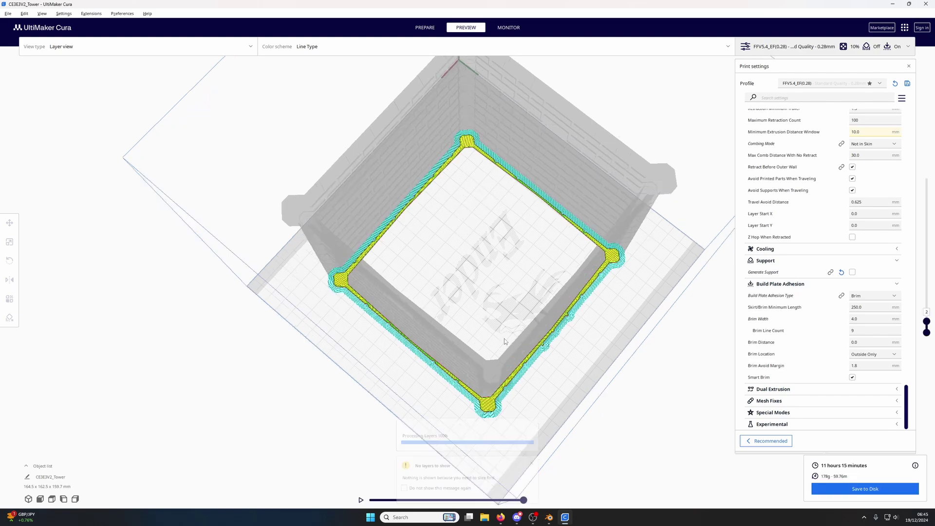
pyautogui.moveTo(504, 338); pyautogui.dragTo(478, 265, button='right')
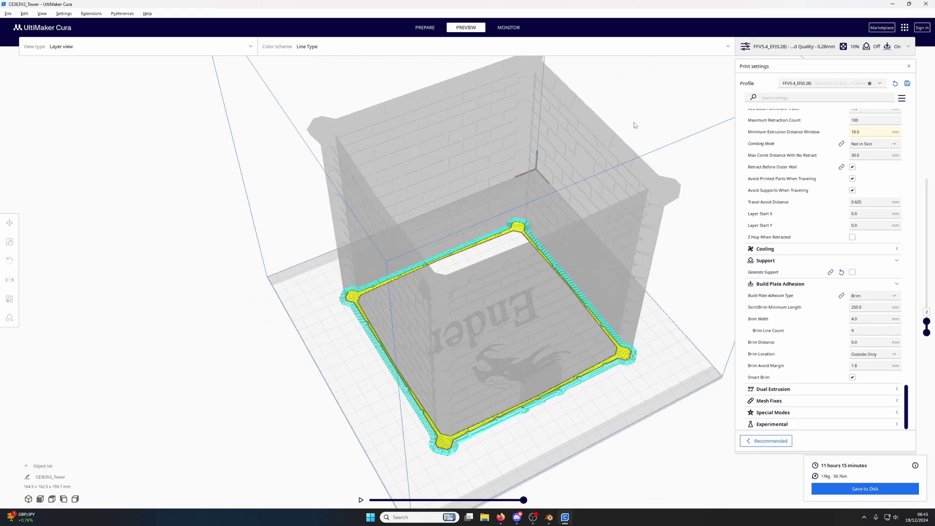
pyautogui.moveTo(702, 78); pyautogui.dragTo(780, 58, button='right')
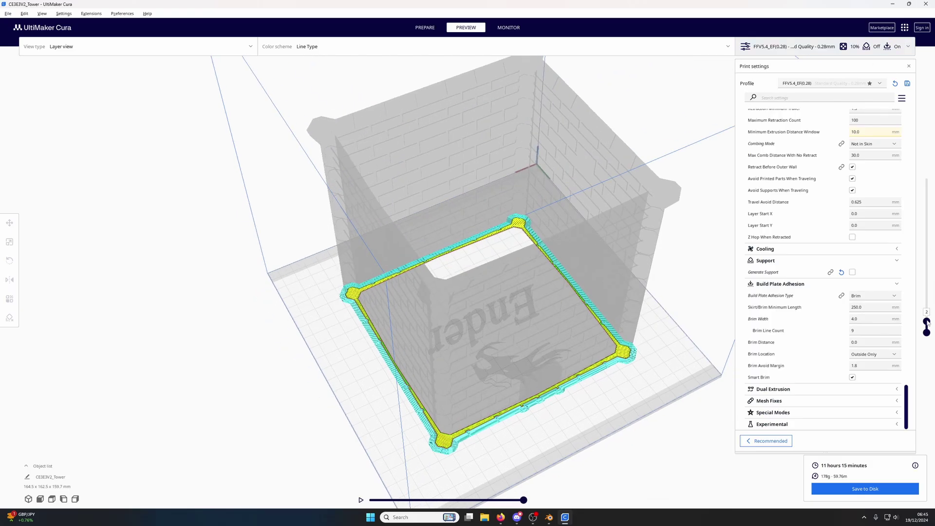
pyautogui.moveTo(926, 321); pyautogui.dragTo(934, 161)
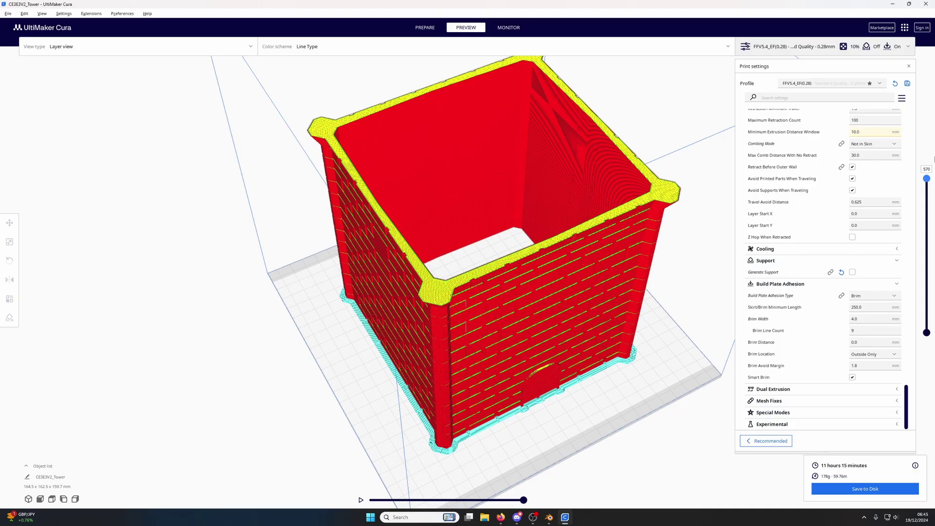
pyautogui.moveTo(560, 322); pyautogui.dragTo(375, 323, button='right')
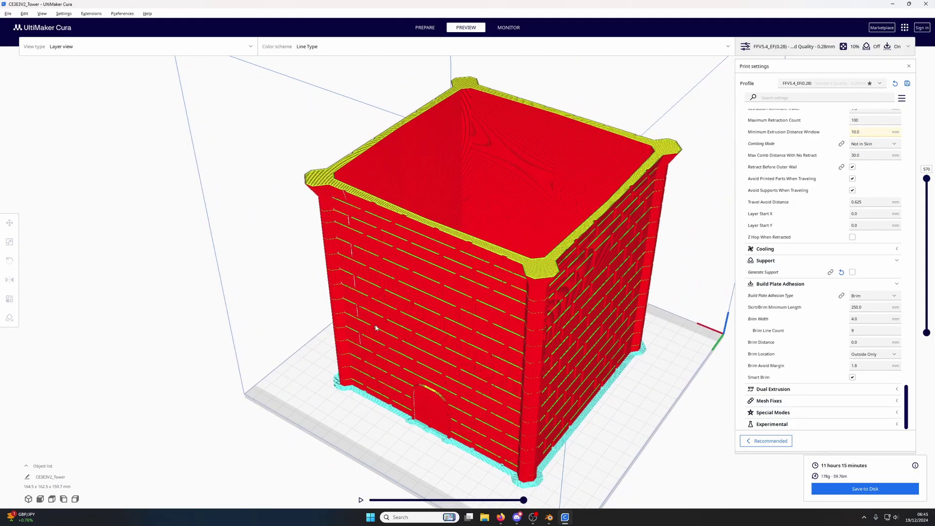